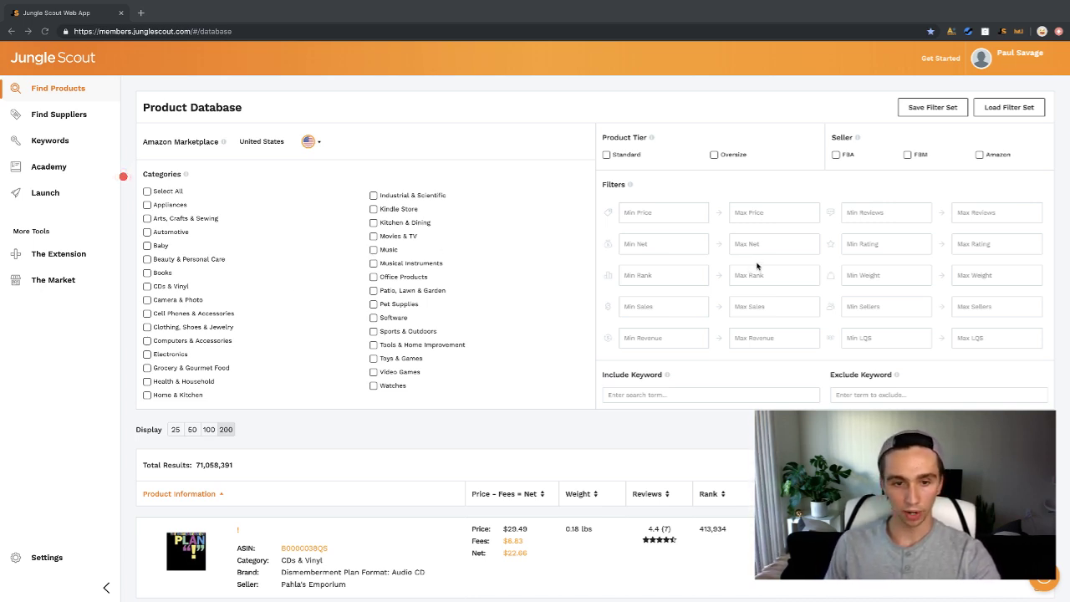
Collapse the navigation sidebar and look over the product database filters and results.
double_click(105, 589)
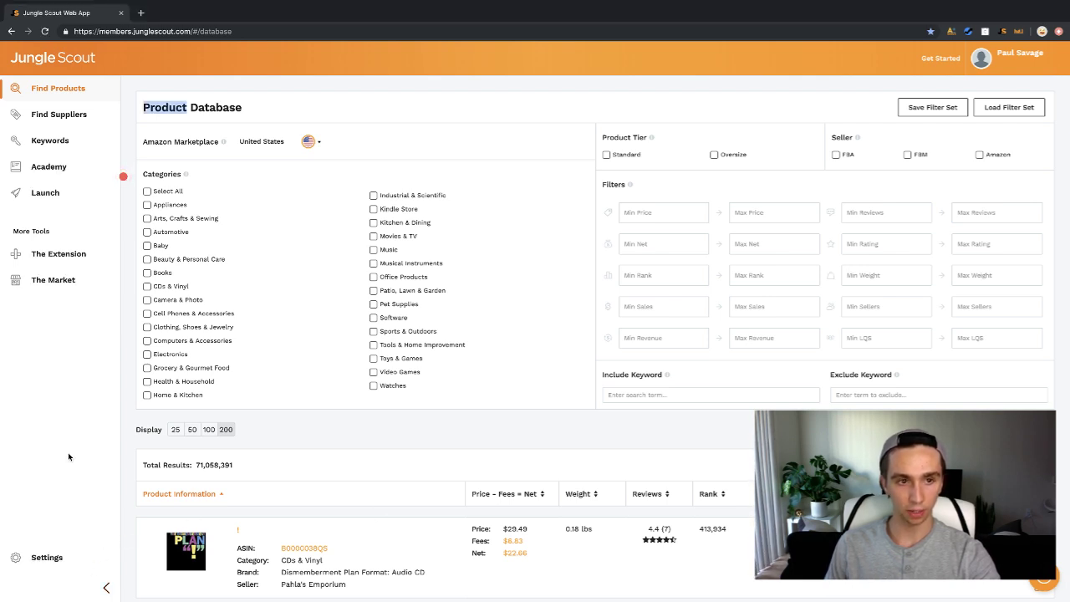
click(105, 589)
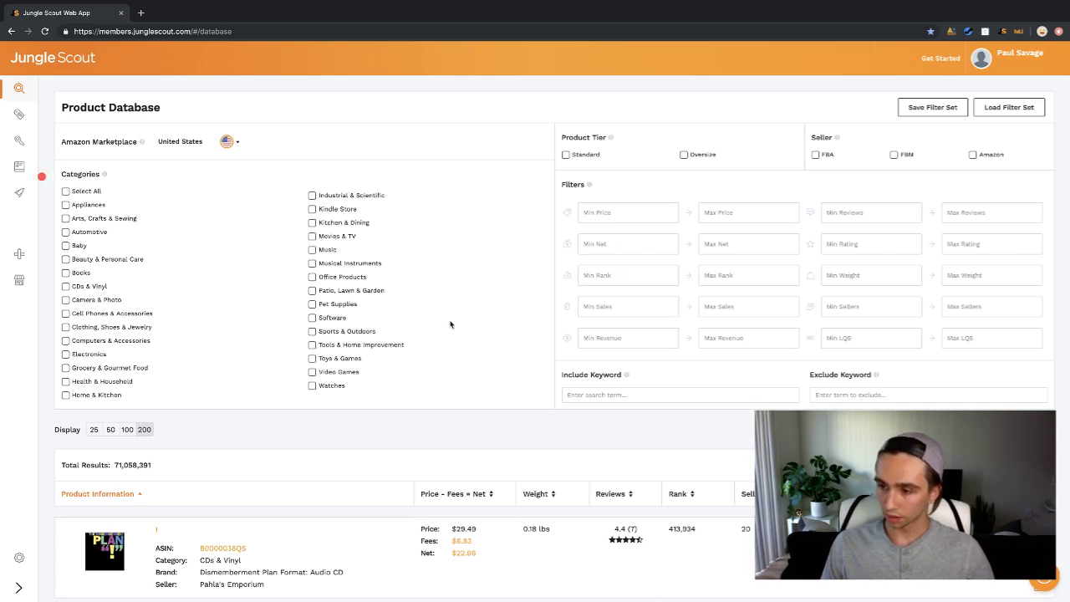
scroll(534, 333, down, 3)
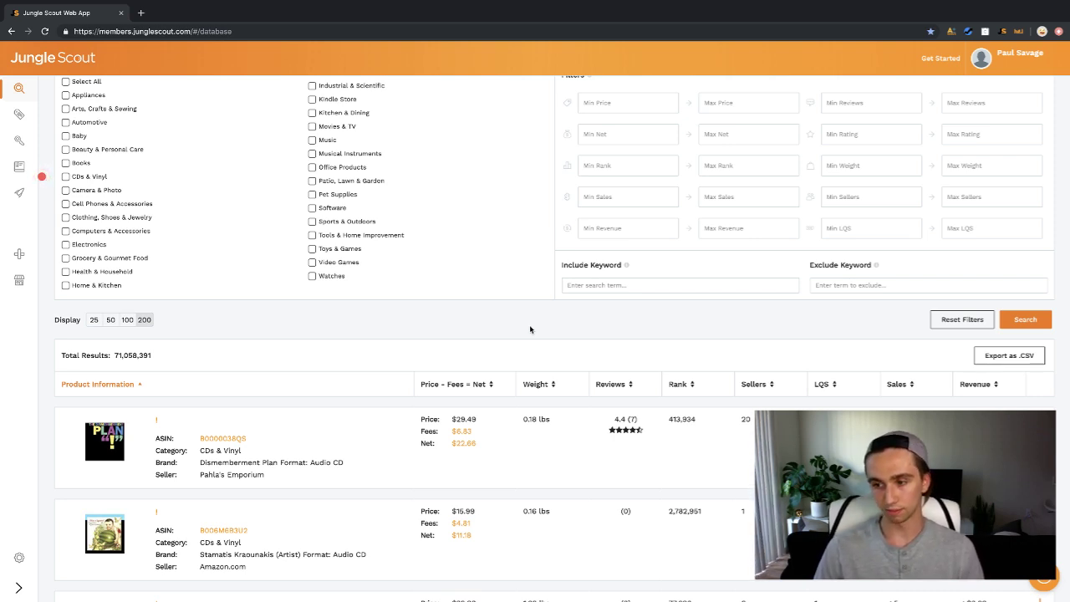
scroll(294, 258, up, 1)
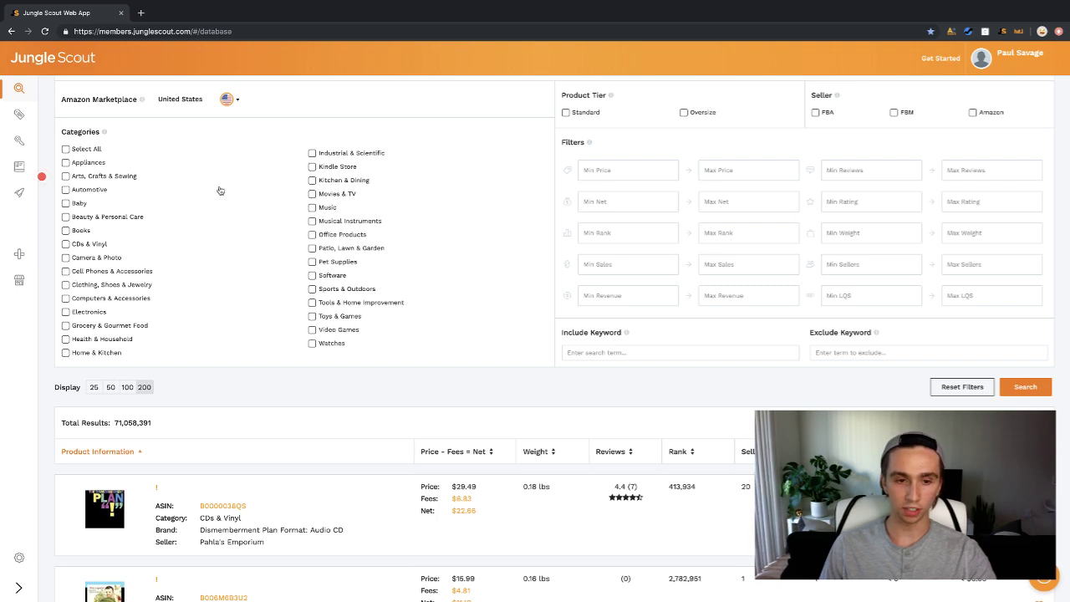
Select the categories Tools & Home Improvement, Patio, Lawn & Garden, and Arts, Crafts & Sewing.
click(315, 305)
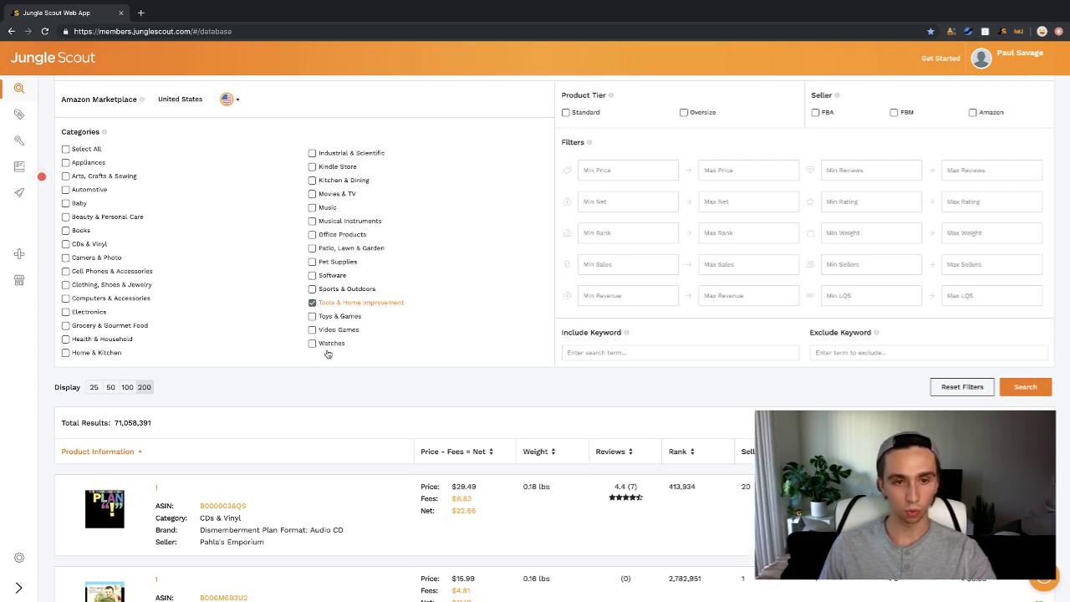
click(312, 249)
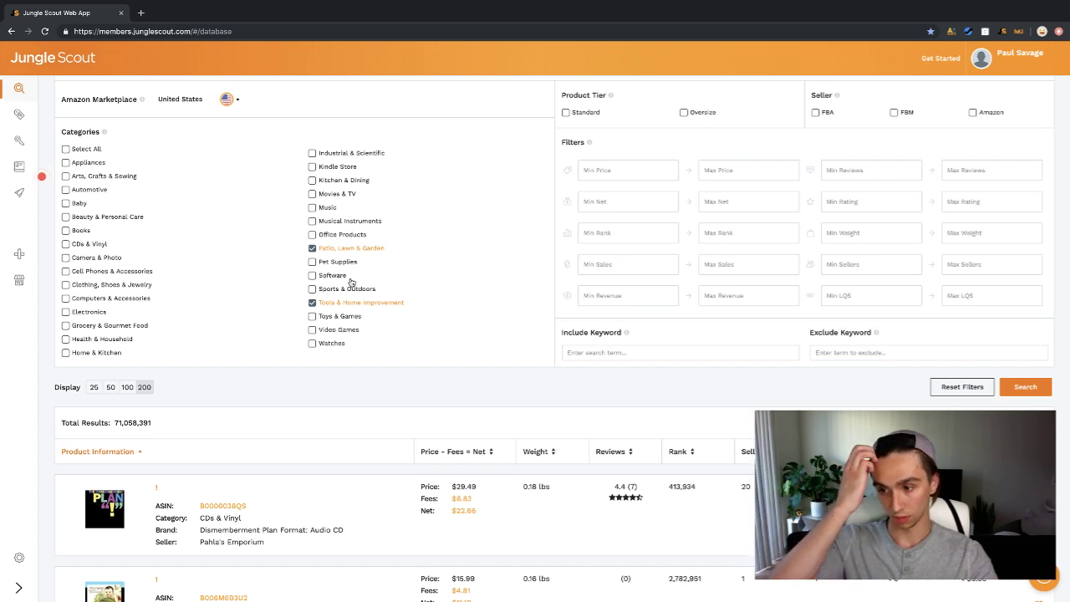
click(66, 176)
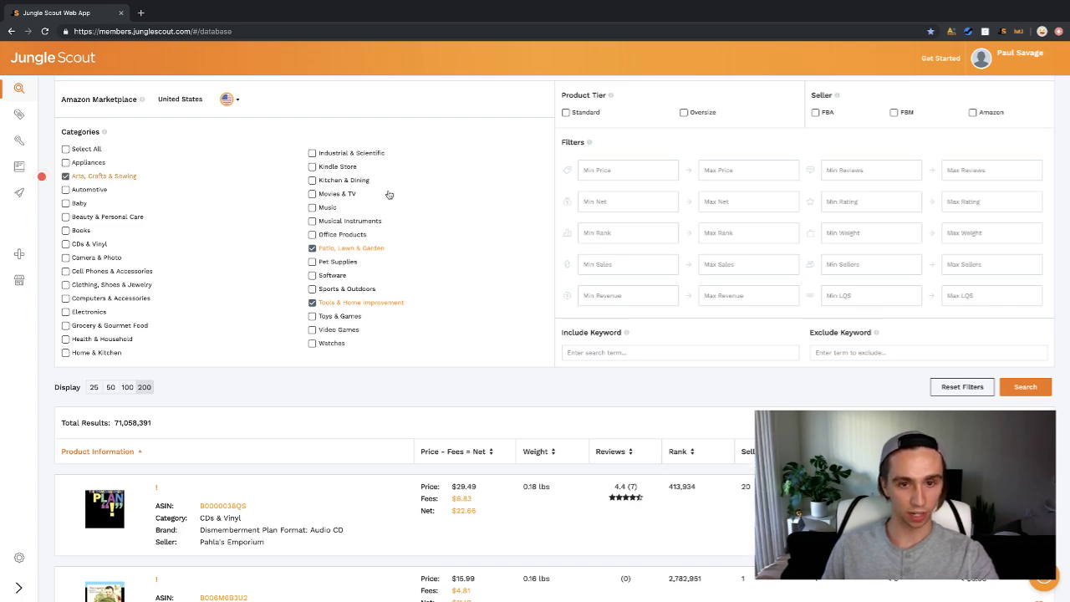
Add Pet Supplies and Baby to the selected product categories.
scroll(268, 242, down, 4)
scroll(268, 240, up, 5)
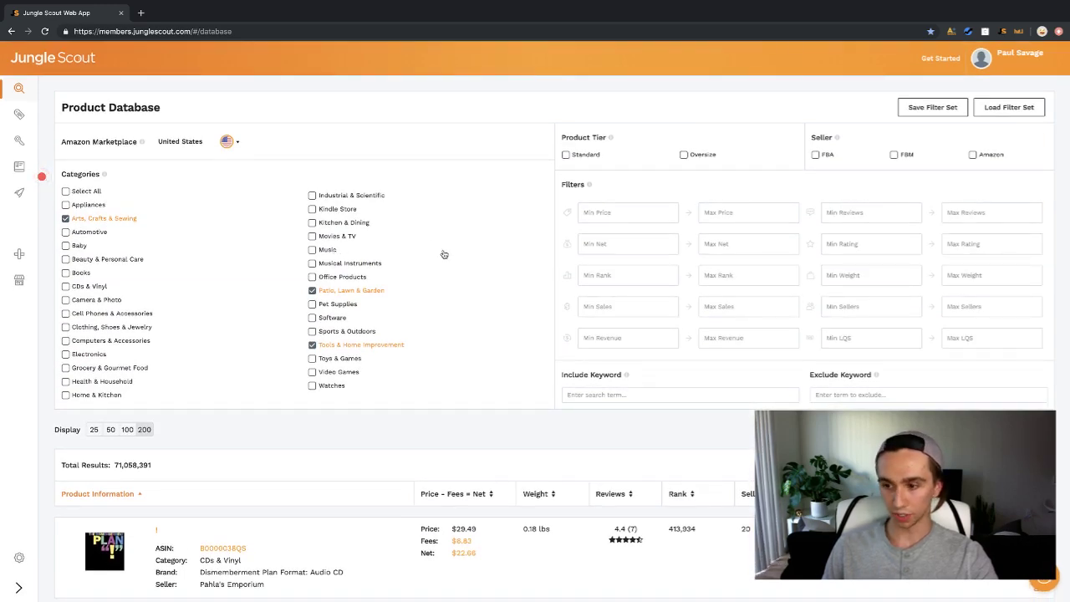
scroll(443, 254, down, 3)
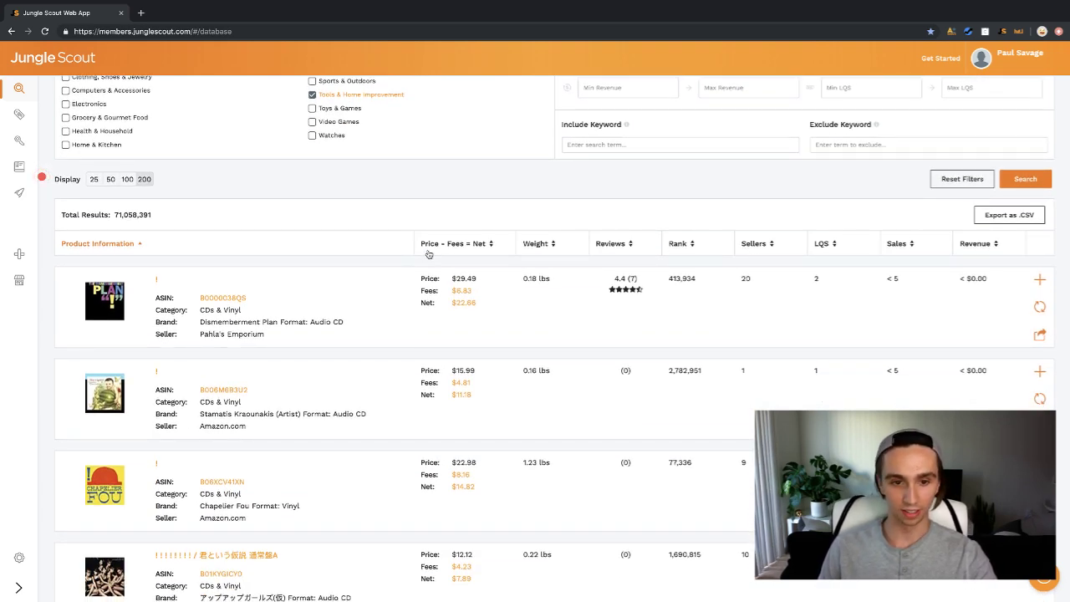
scroll(385, 261, up, 3)
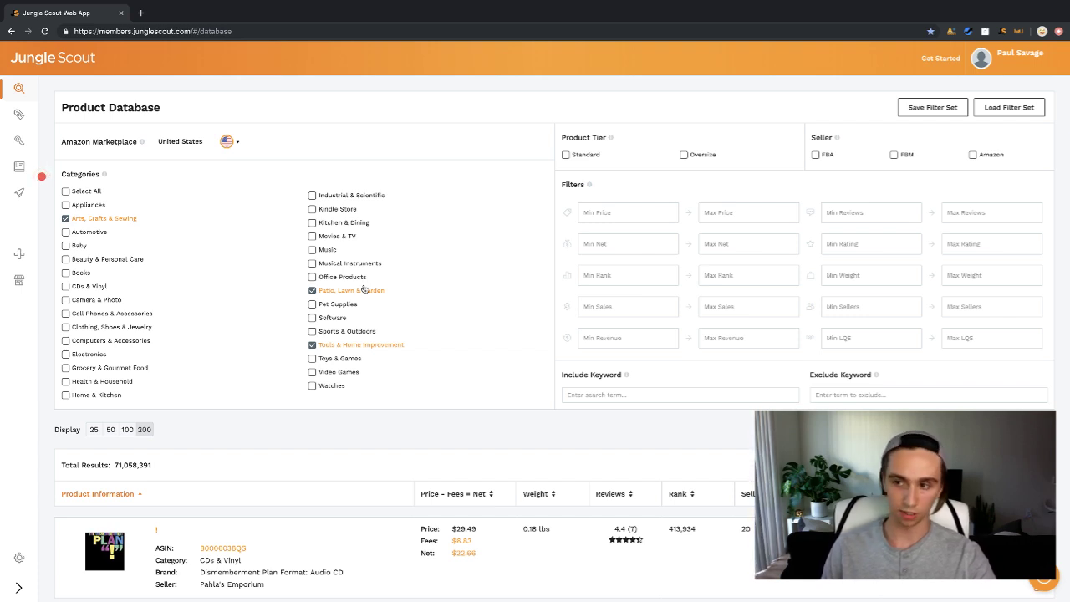
click(313, 304)
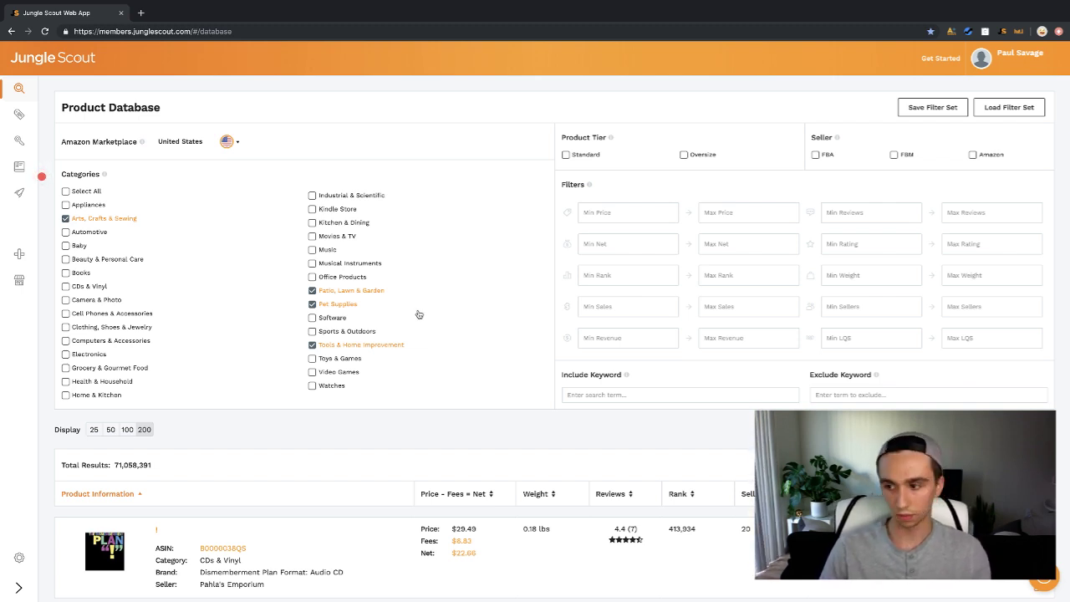
click(65, 245)
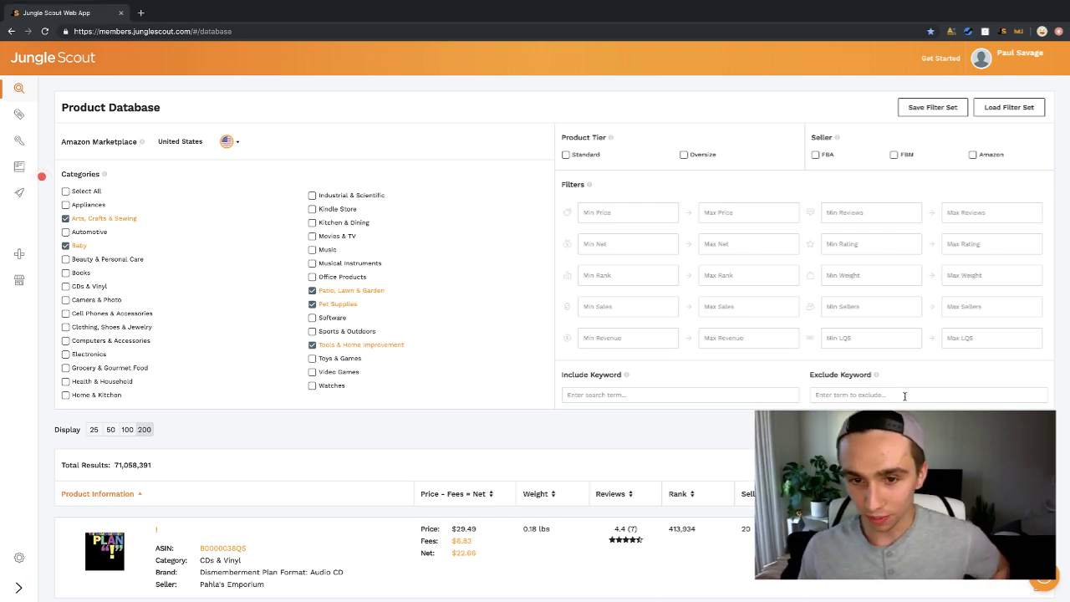
Set the minimum price filter to 18.21.
click(606, 210)
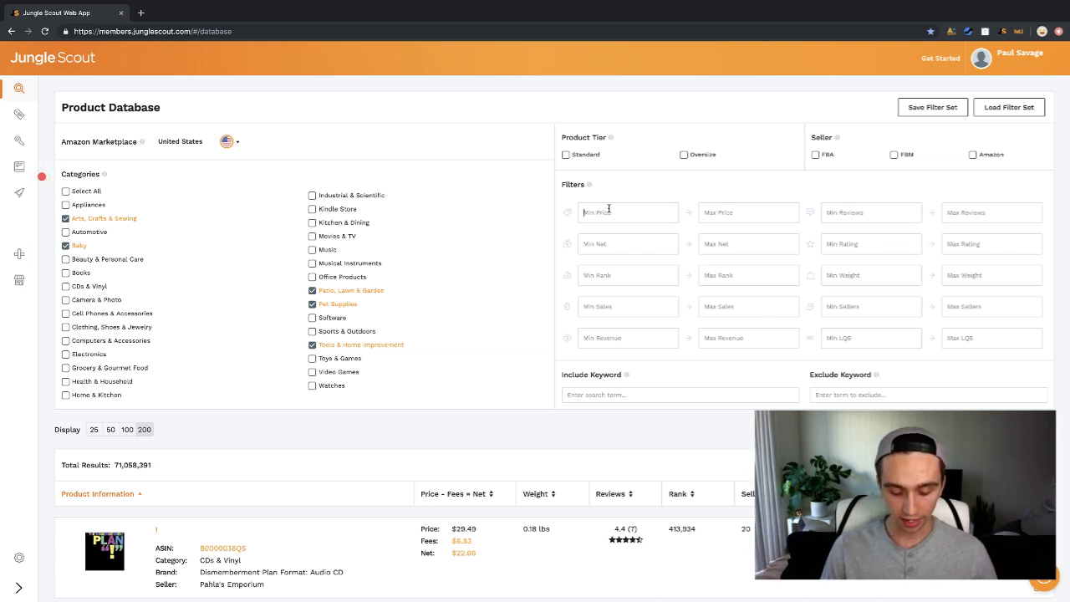
text(18)
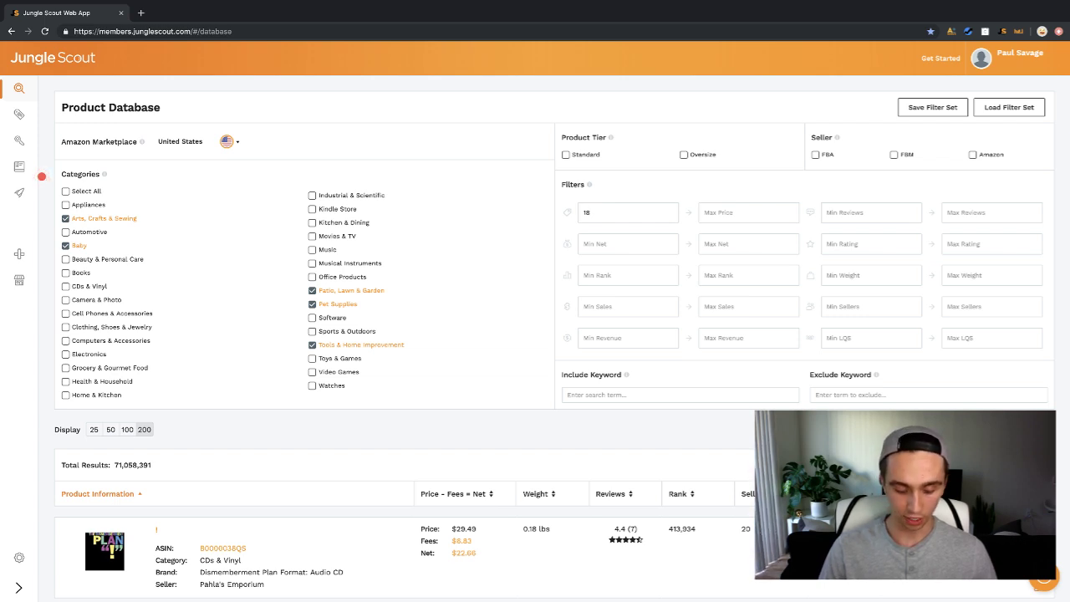
text(.21)
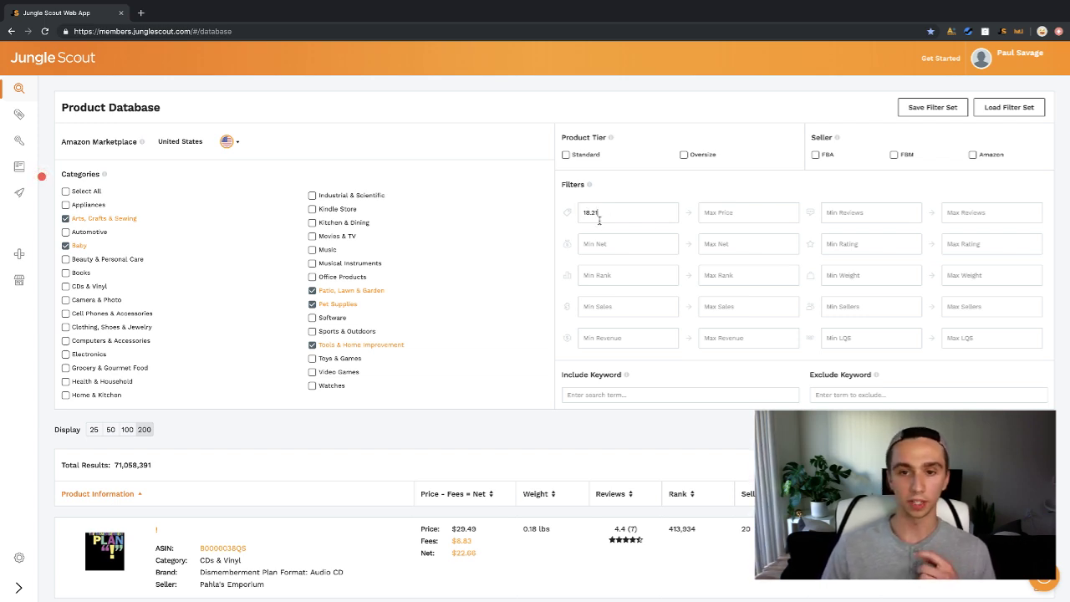
click(711, 214)
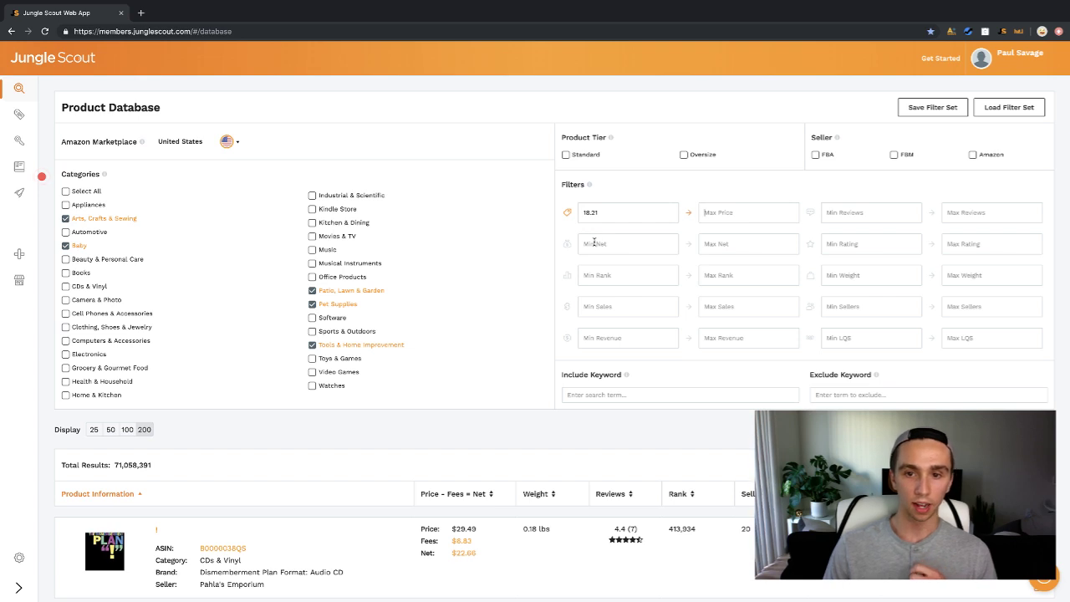
drag(555, 214, 611, 213)
click(609, 213)
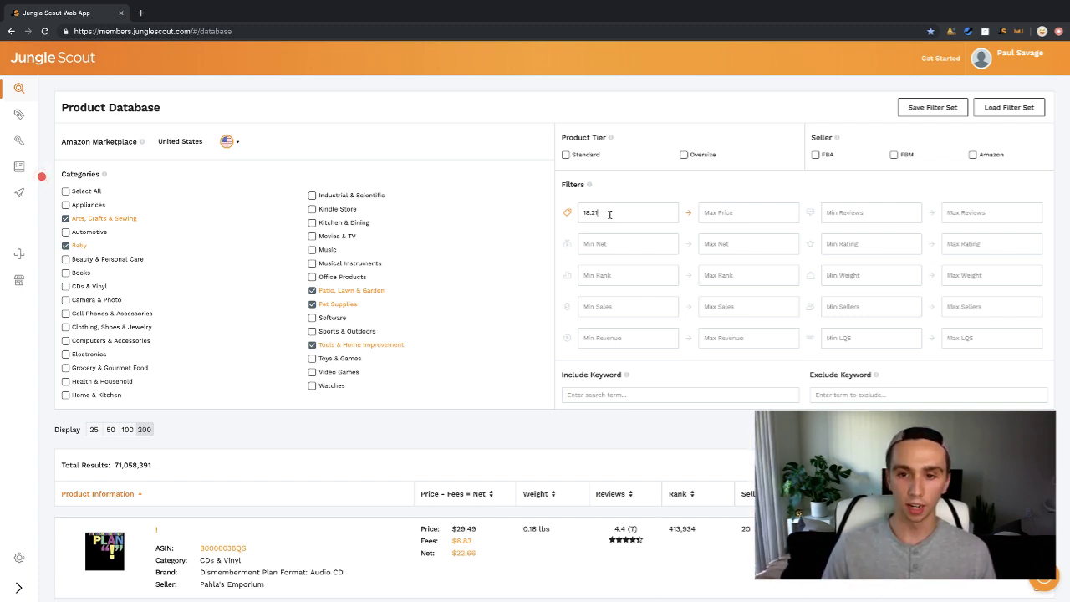
Set the maximum price filter to 28.21.
click(734, 211)
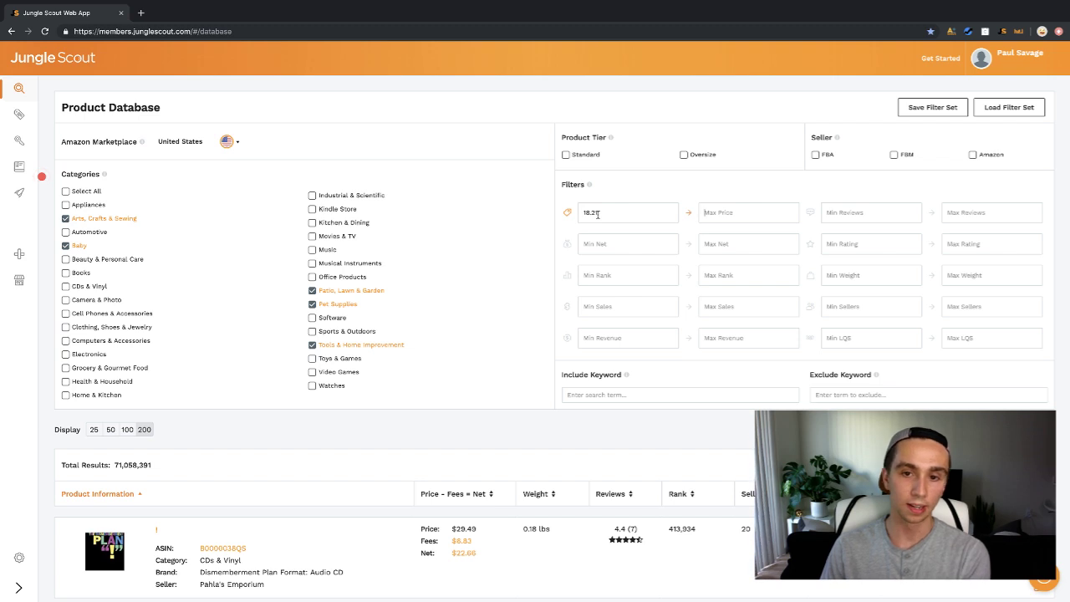
click(722, 215)
text(28.32)
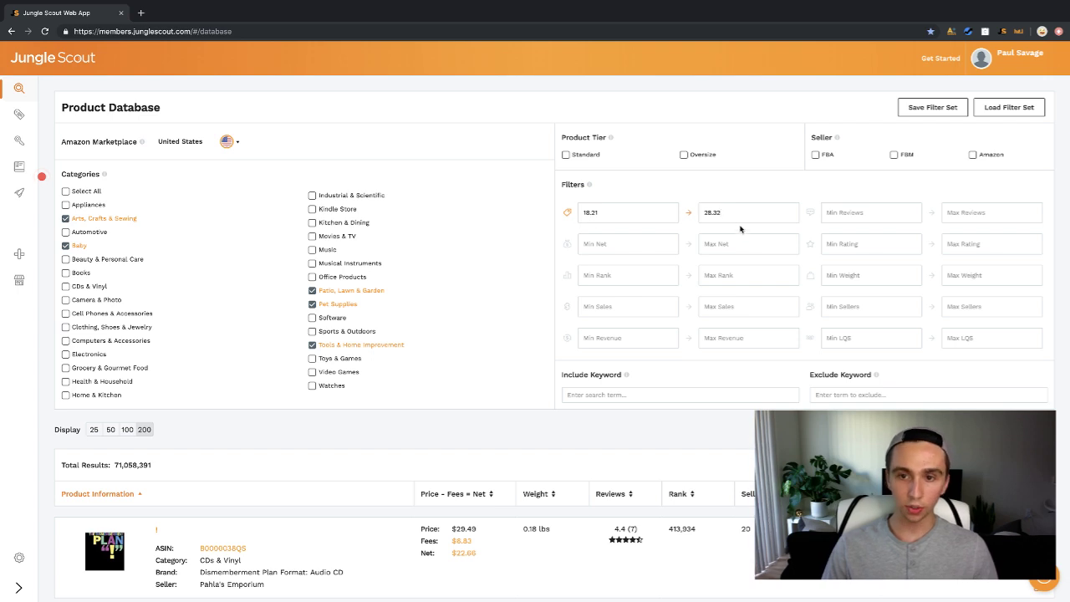
key(BackSpace)
key(BackSpace)
text(21)
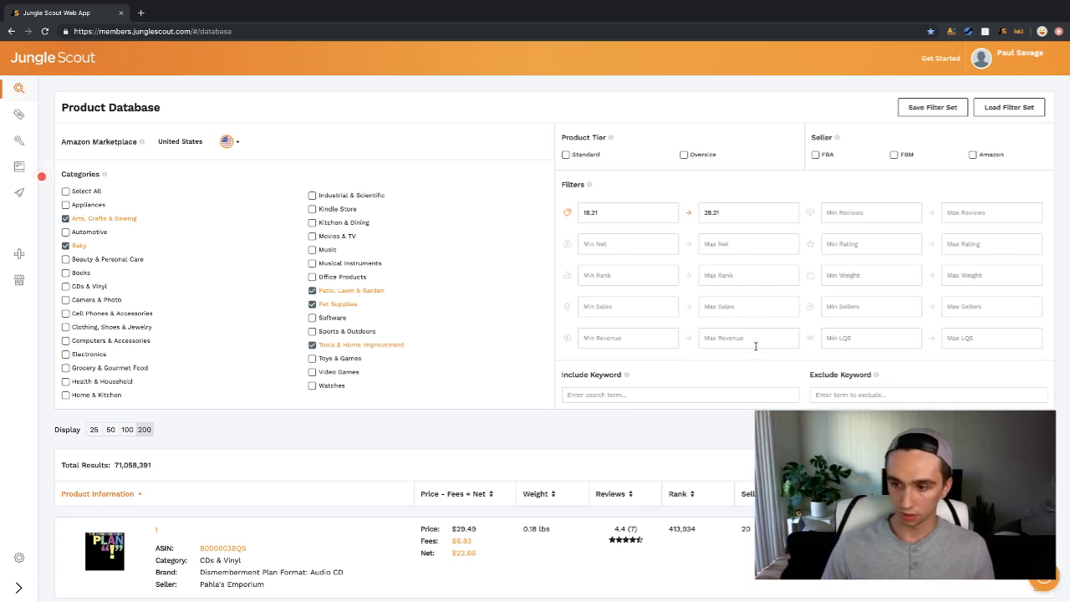
Set the revenue filter to a minimum of 6432 and a maximum of 13432.
click(639, 314)
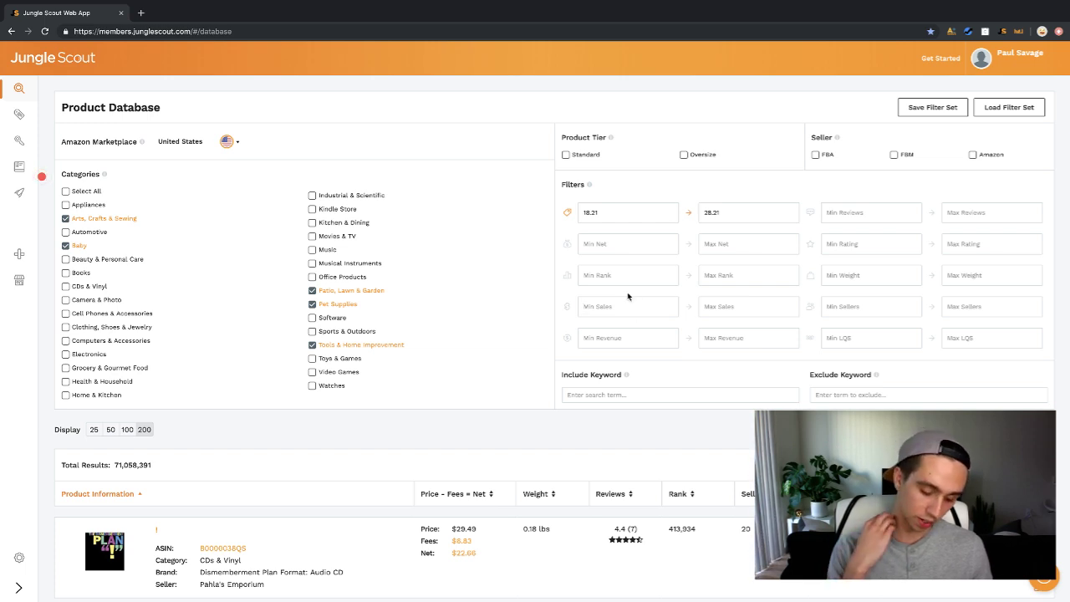
click(622, 334)
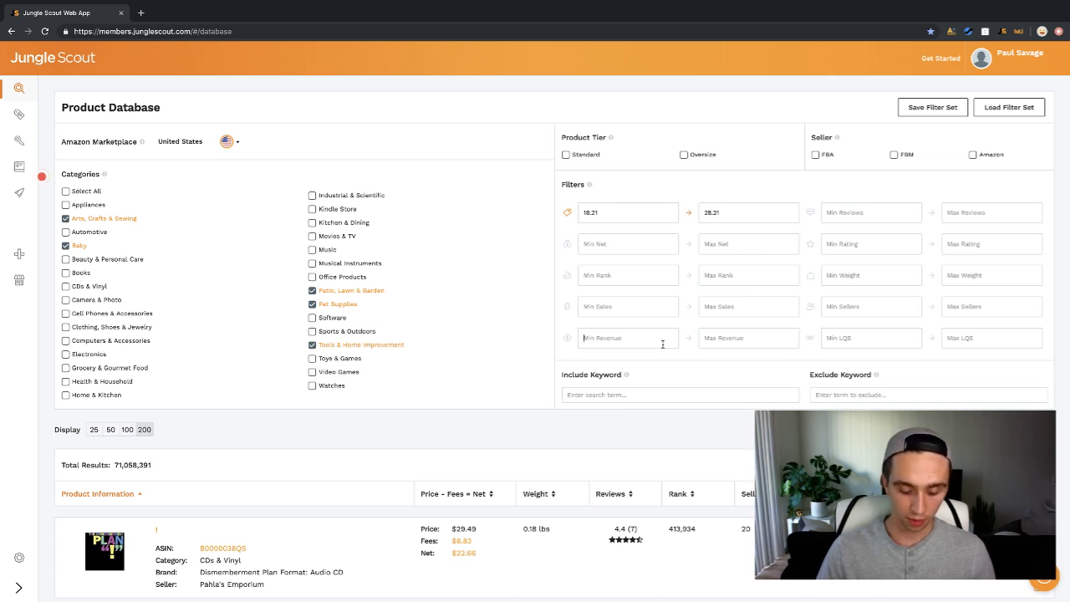
text(943)
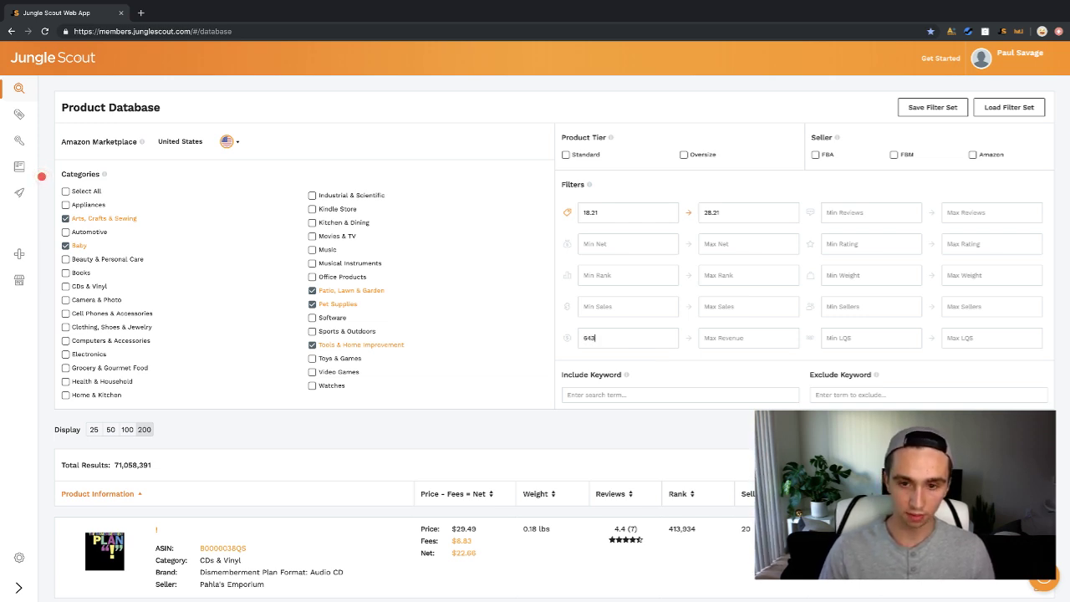
text(2)
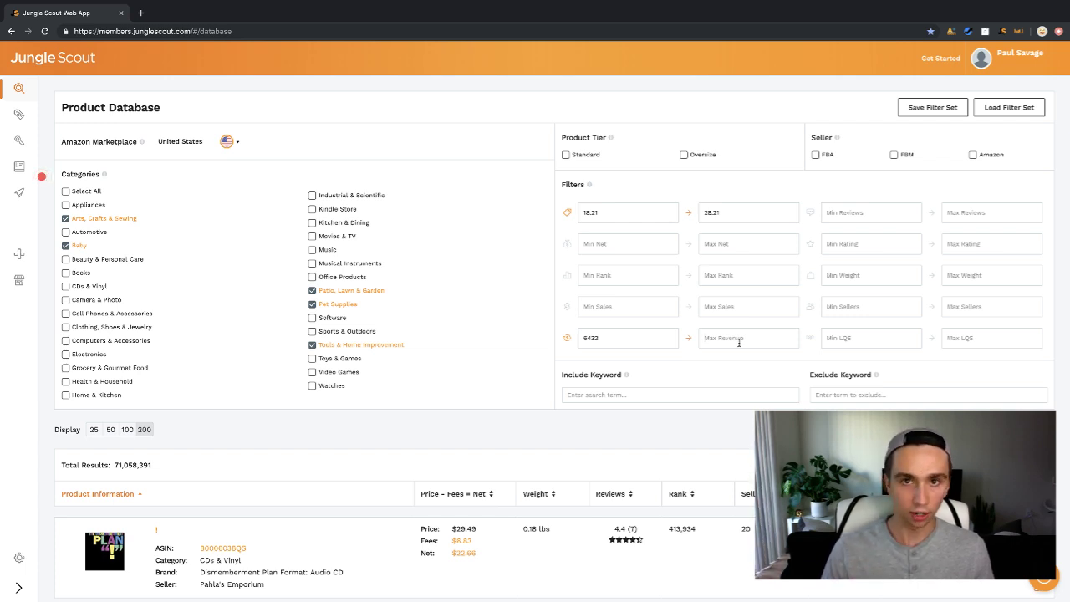
click(739, 342)
text(13)
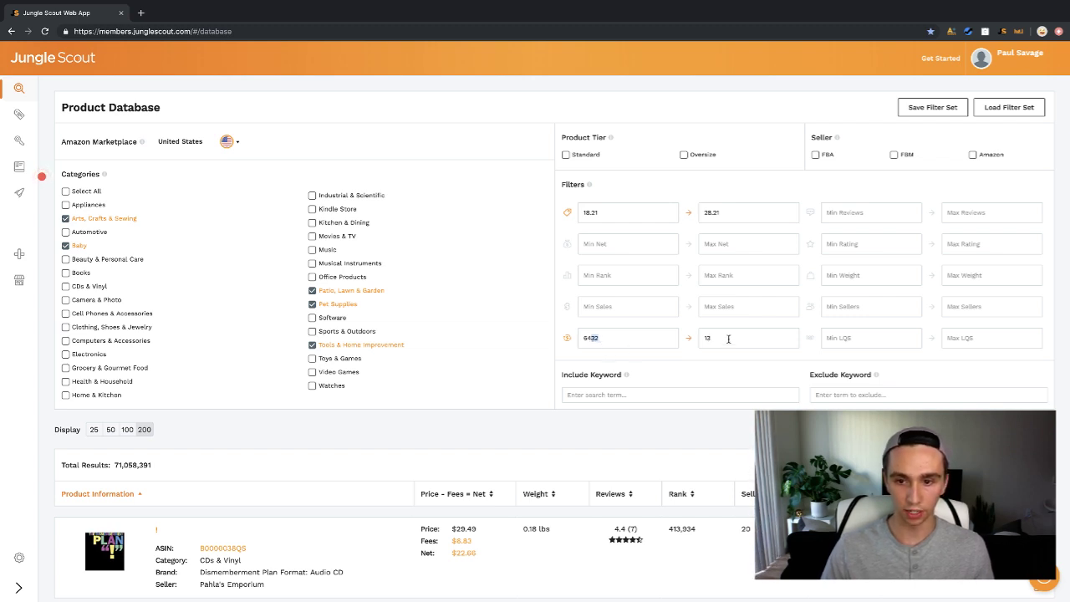
text(432)
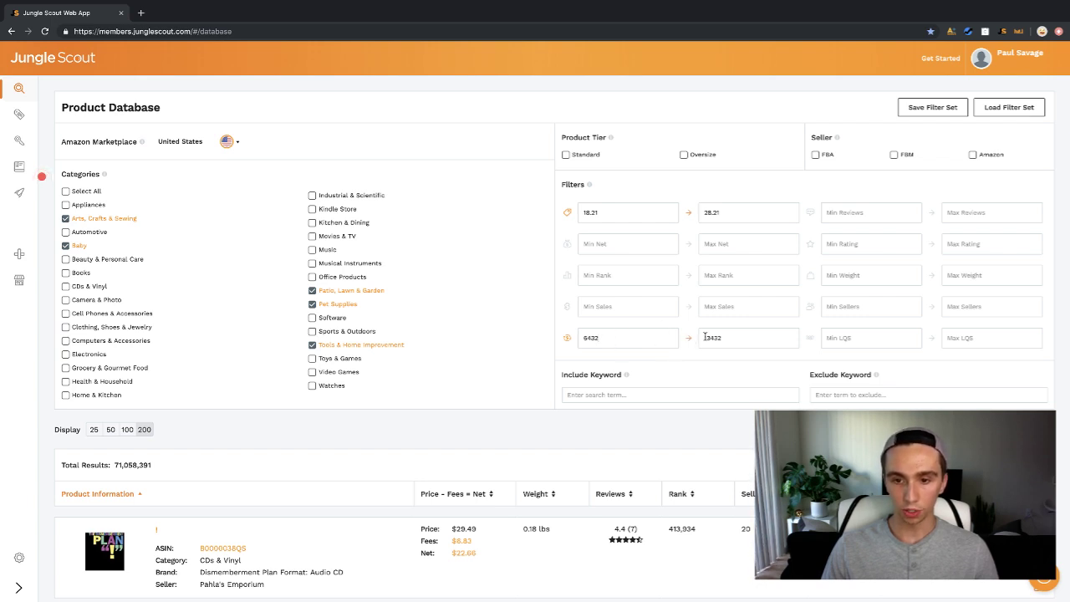
Raise the revenue filter range by copying the maximum, 13432, into the minimum and setting the maximum to 20432.
drag(740, 336, 640, 338)
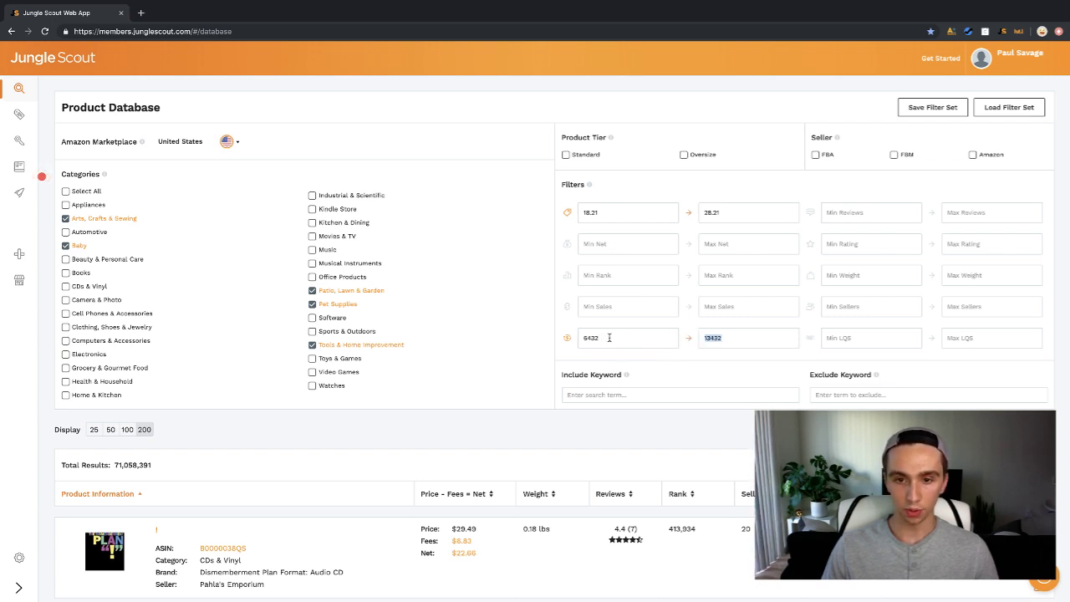
click(609, 338)
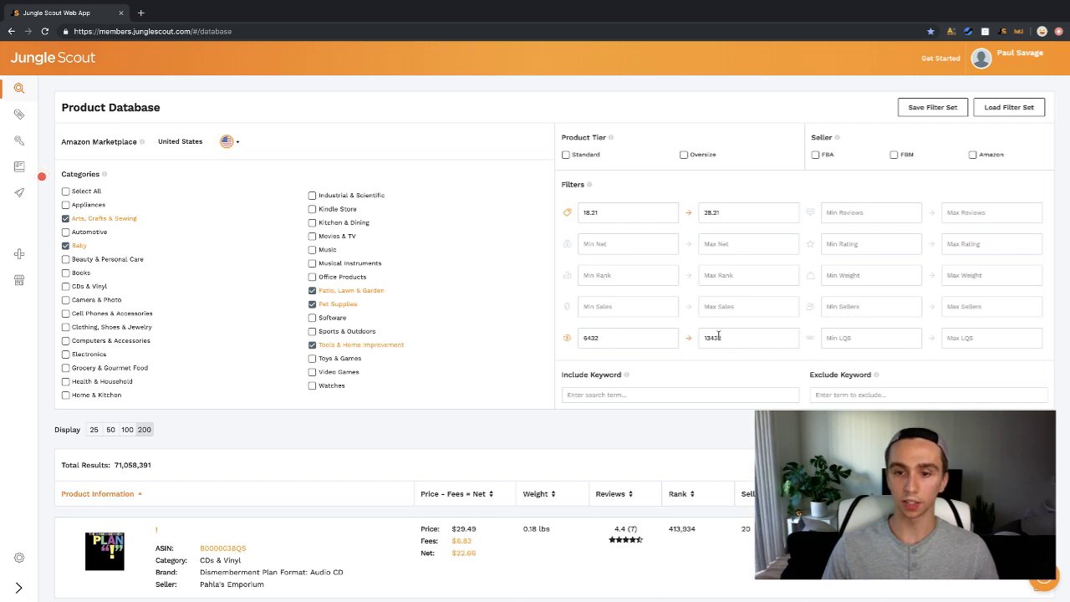
double_click(611, 339)
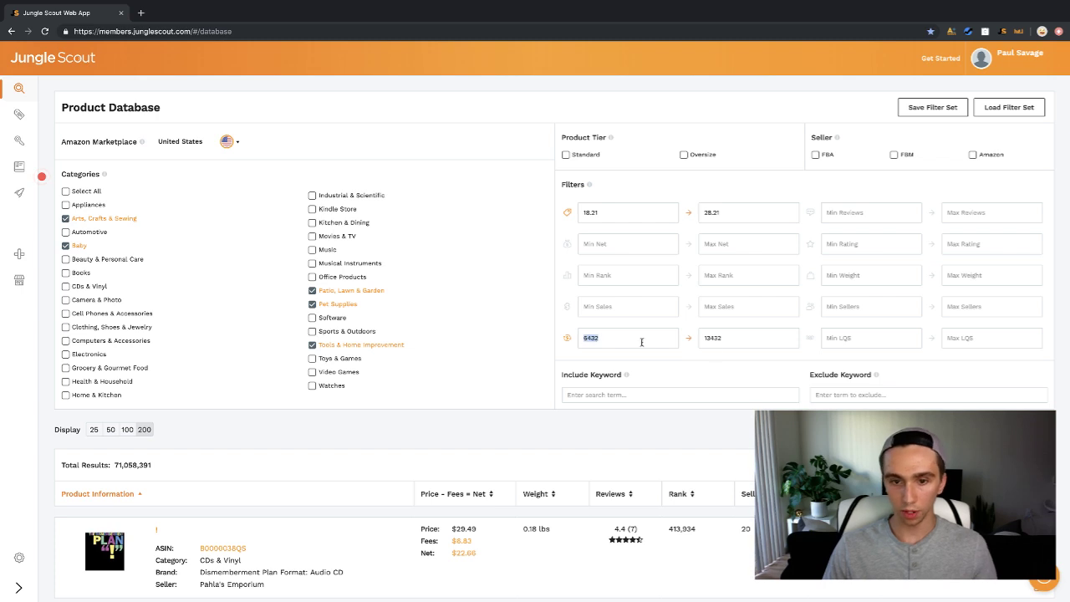
key(BackSpace)
double_click(710, 338)
key(ctrl+c)
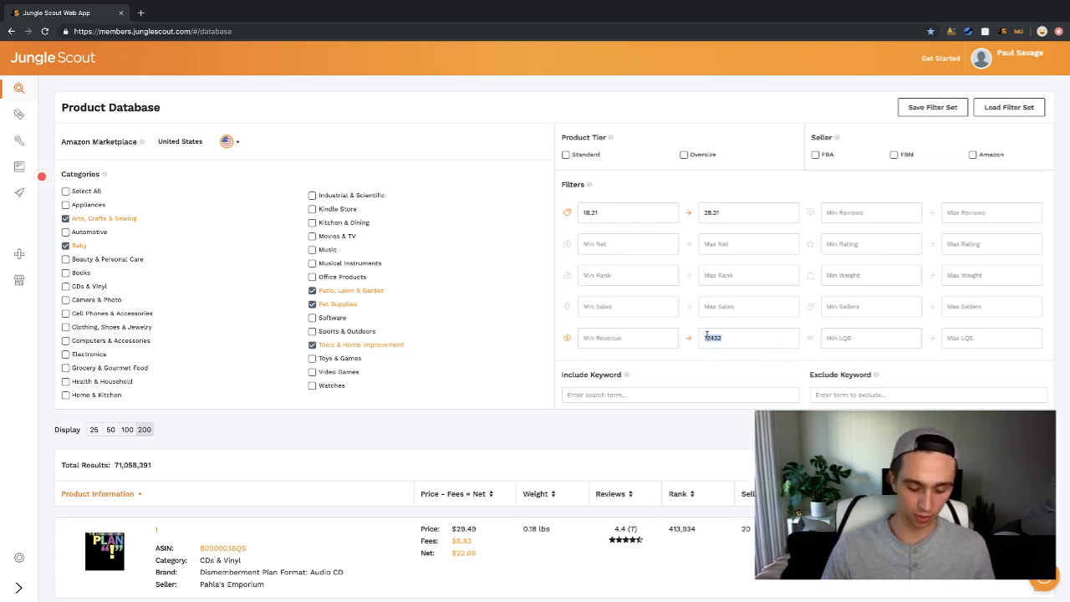
click(604, 339)
key(ctrl+v)
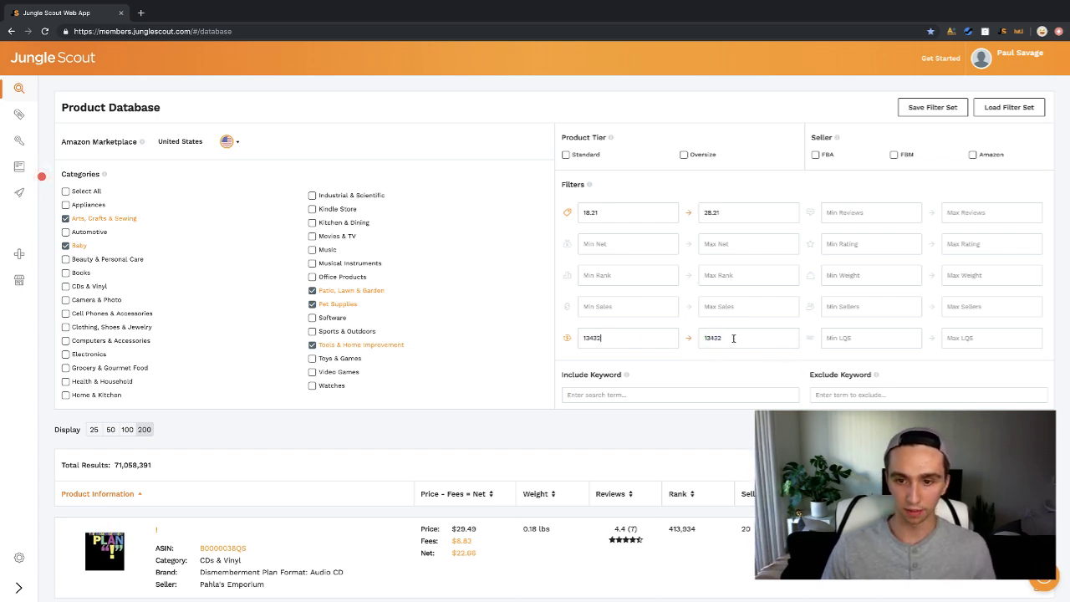
click(712, 339)
key(BackSpace)
key(BackSpace)
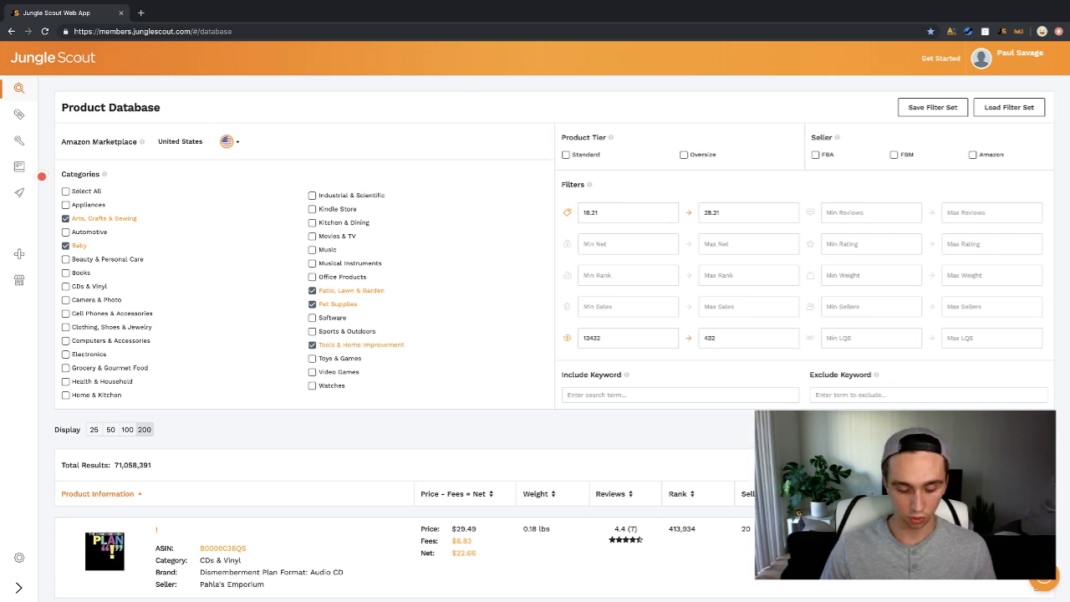
text(20)
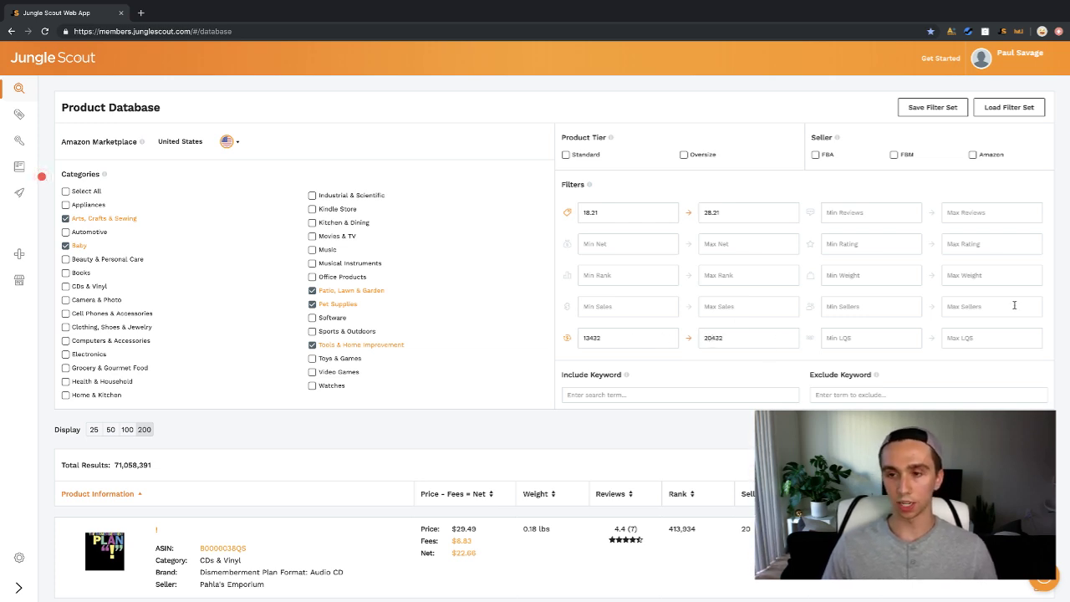
Limit the products to a maximum of 256 reviews.
click(973, 215)
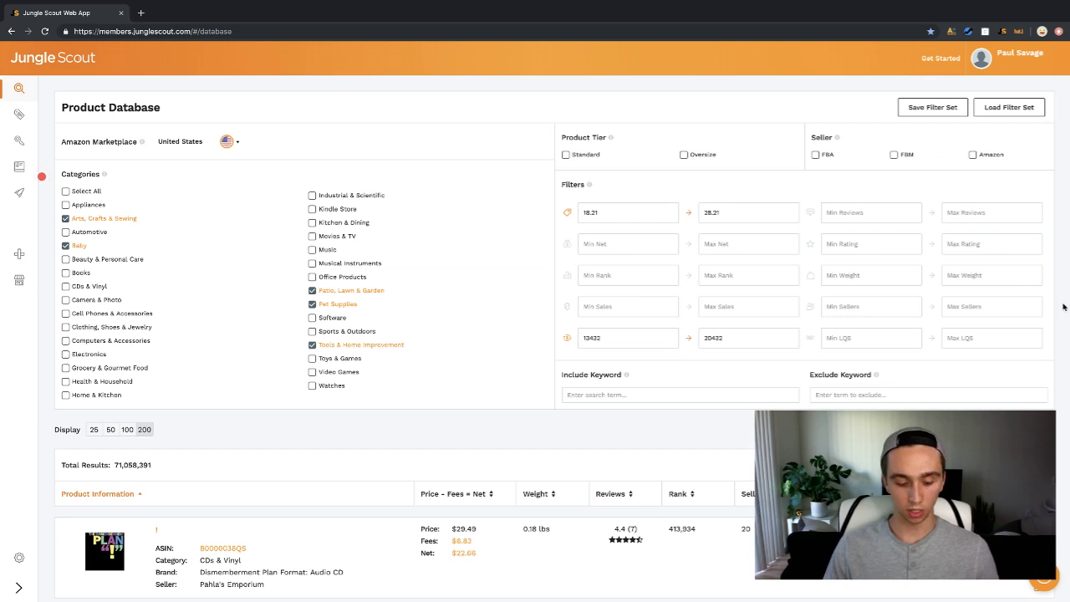
text(256)
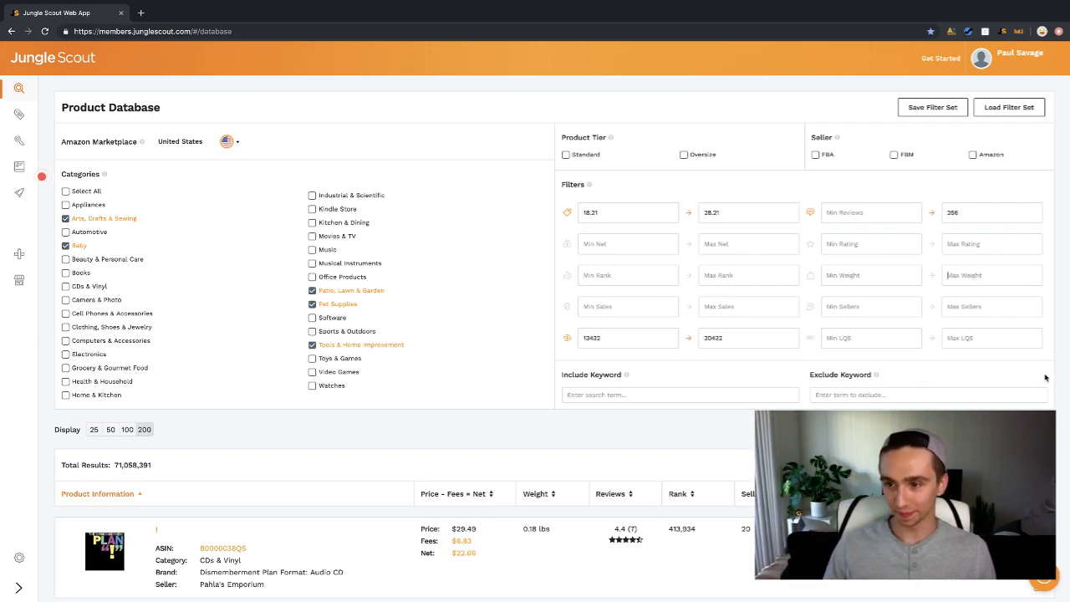
Limit the product database filters to a maximum weight of 1.
click(983, 283)
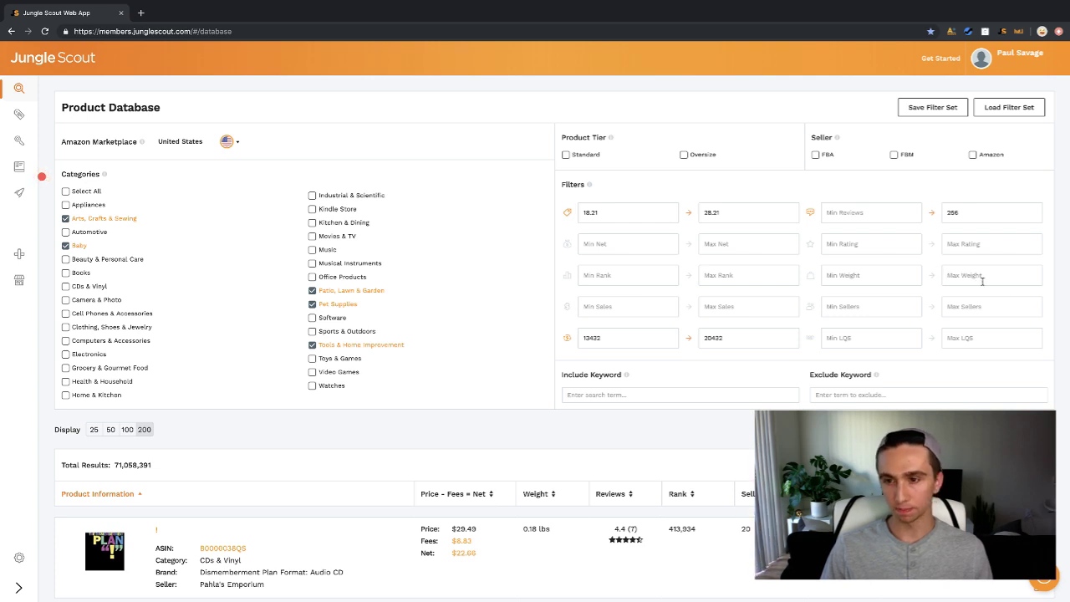
text(1)
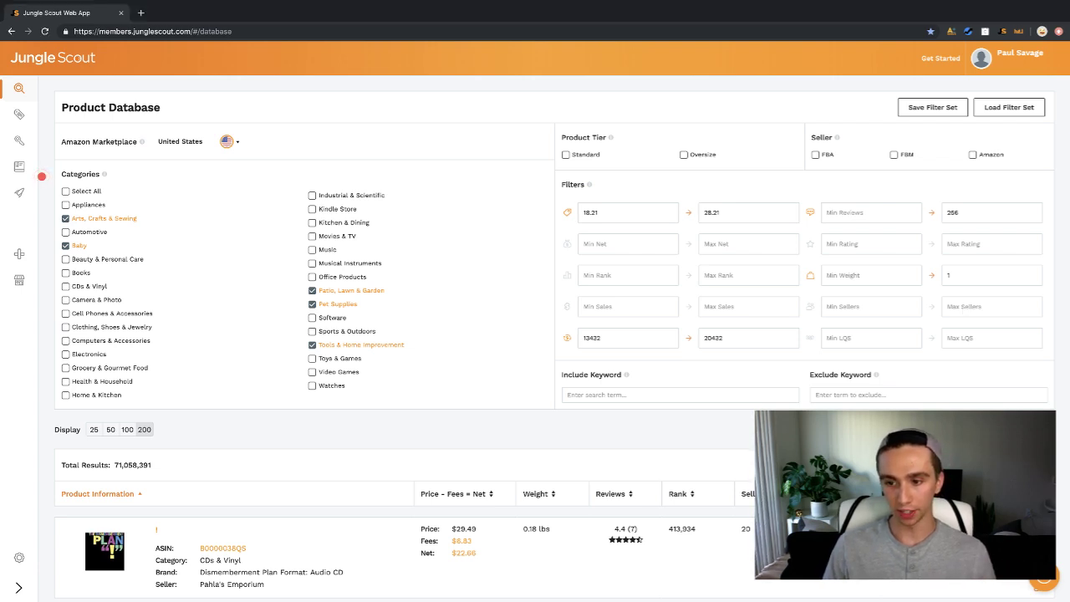
click(871, 275)
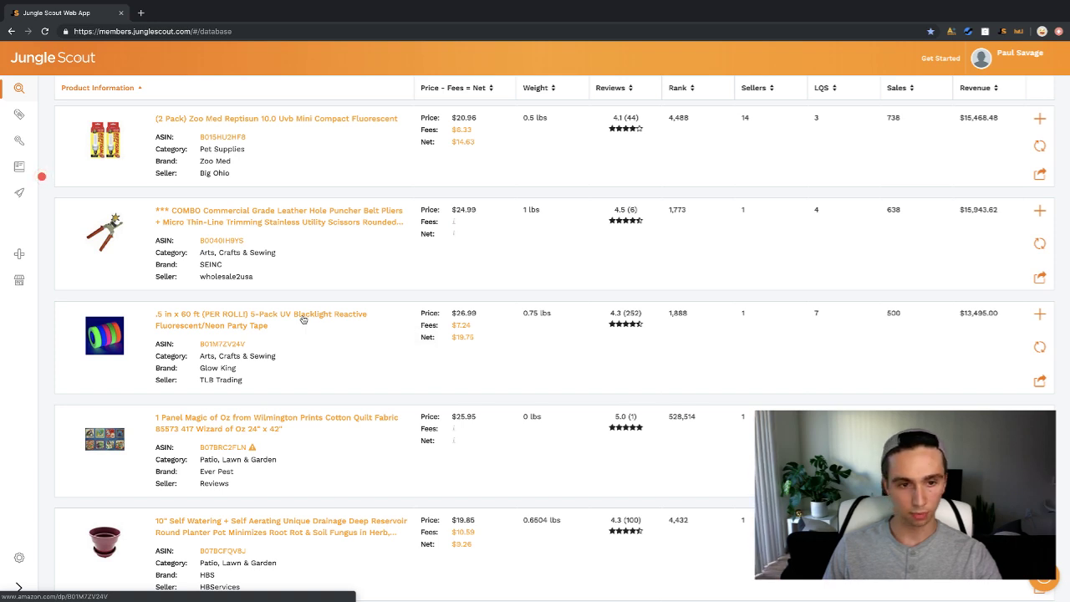
Open the 5-Pack UV Blacklight Reactive tape listing on Amazon and search all departments for "Neon Party Tape" copied from its title.
click(303, 319)
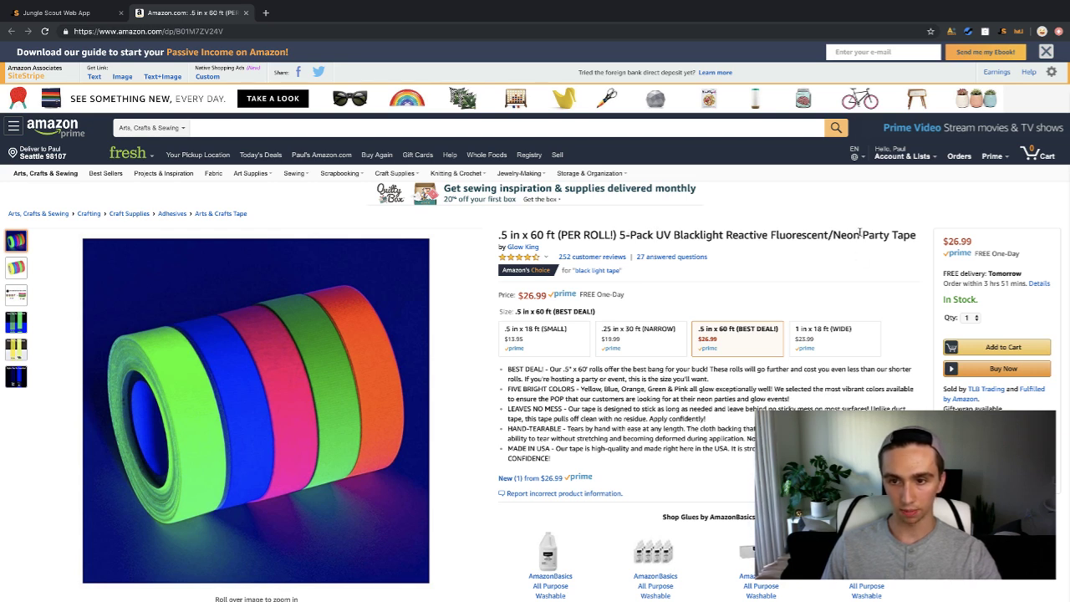
drag(833, 235, 911, 244)
key(ctrl+c)
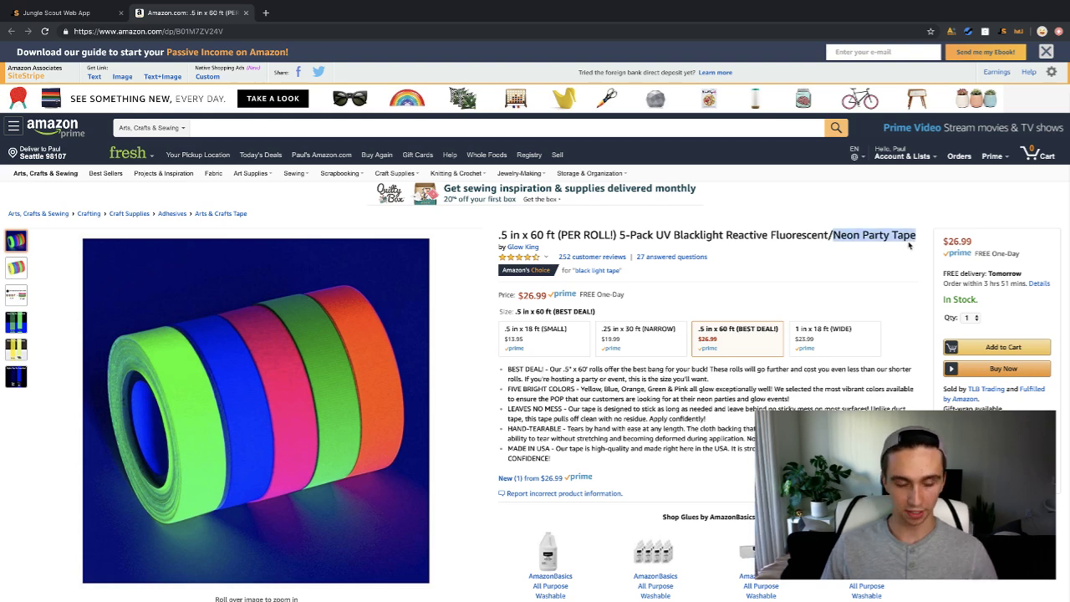
click(157, 128)
click(151, 48)
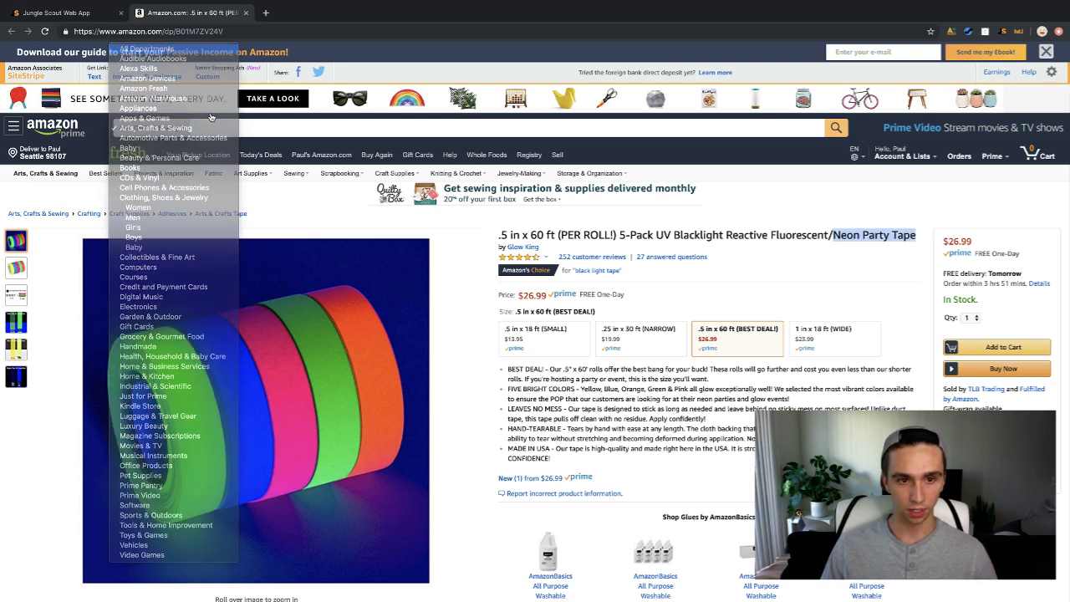
key(ctrl+v)
key(Return)
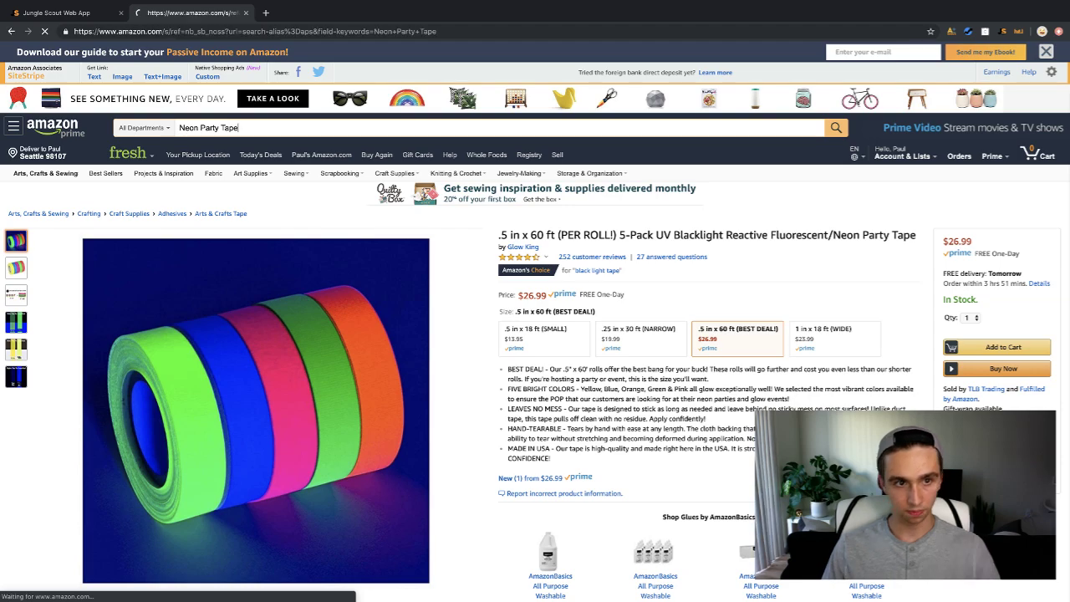
Skim the Neon Party Tape search results and run the Jungle Scout extension on them.
scroll(701, 305, down, 10)
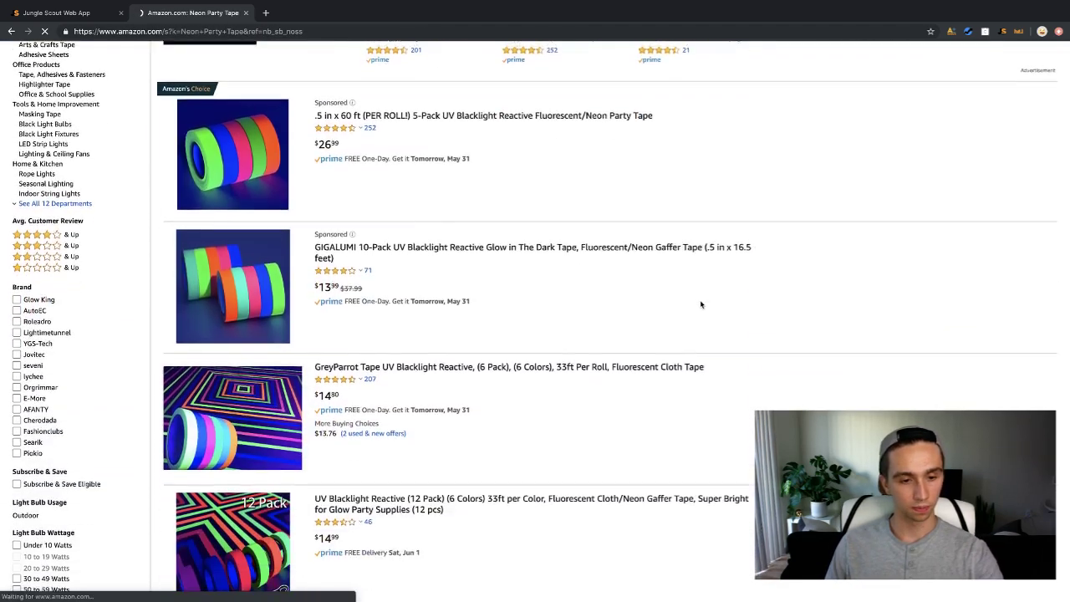
scroll(701, 304, down, 5)
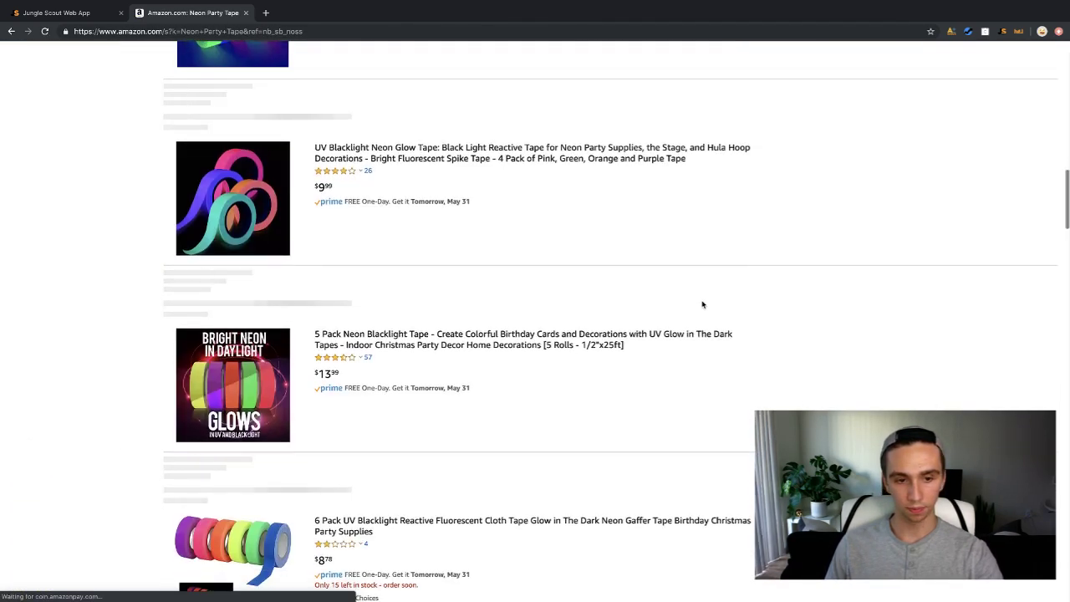
scroll(702, 305, up, 15)
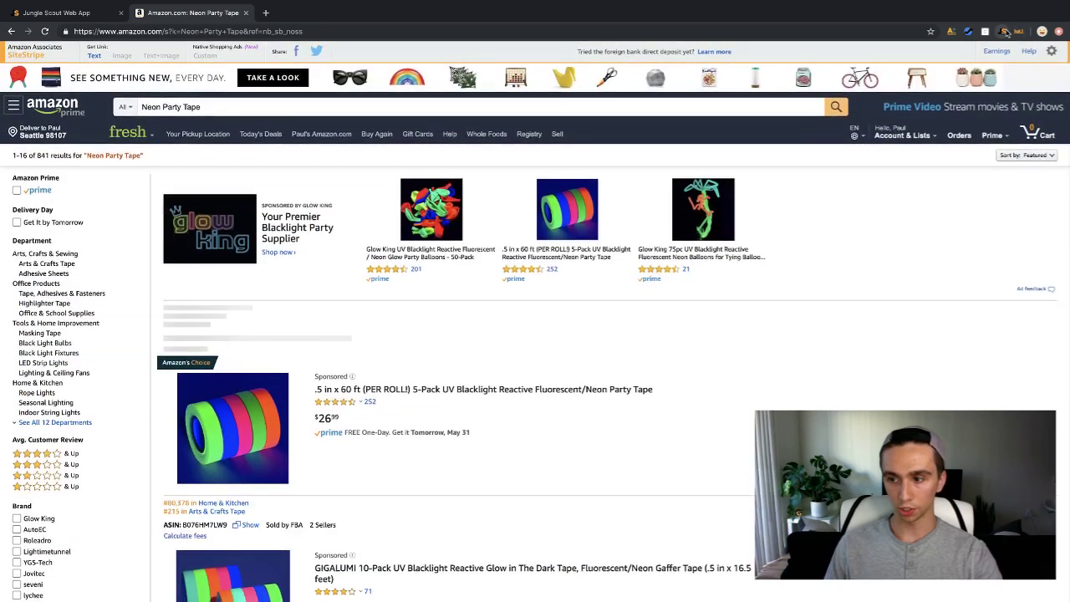
click(1004, 31)
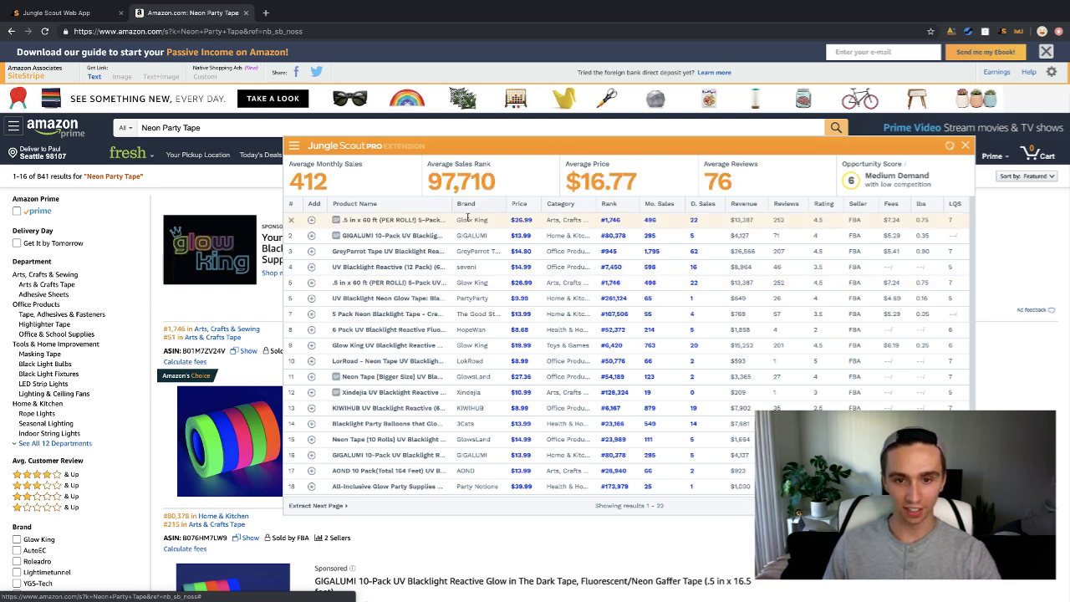
Examine the competing tape products in the extension's table, comparing their monthly sales, revenue and reviews.
mouse_move(347, 236)
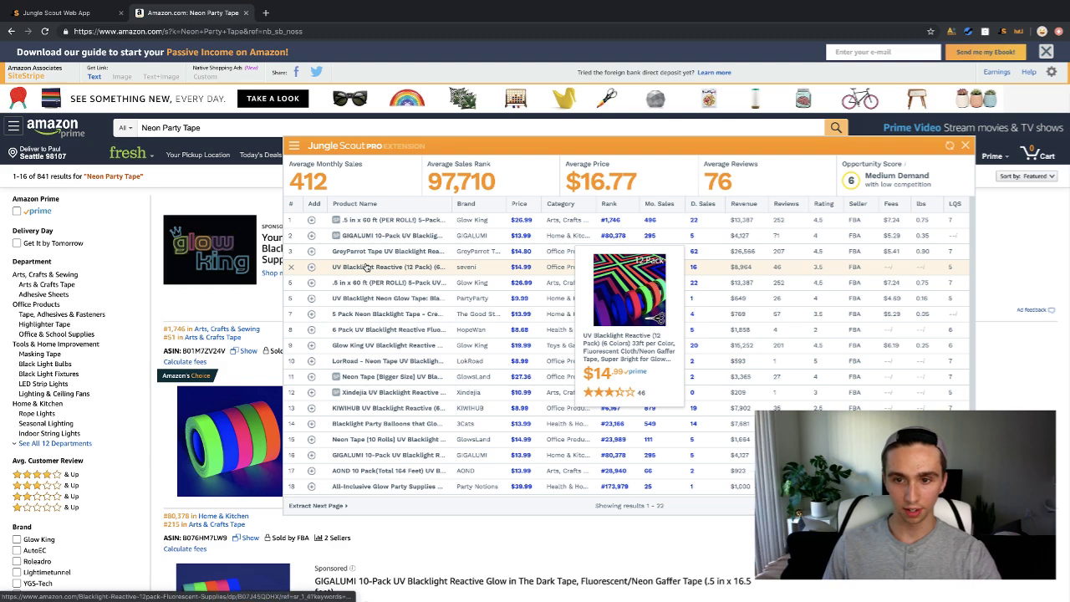
mouse_move(363, 285)
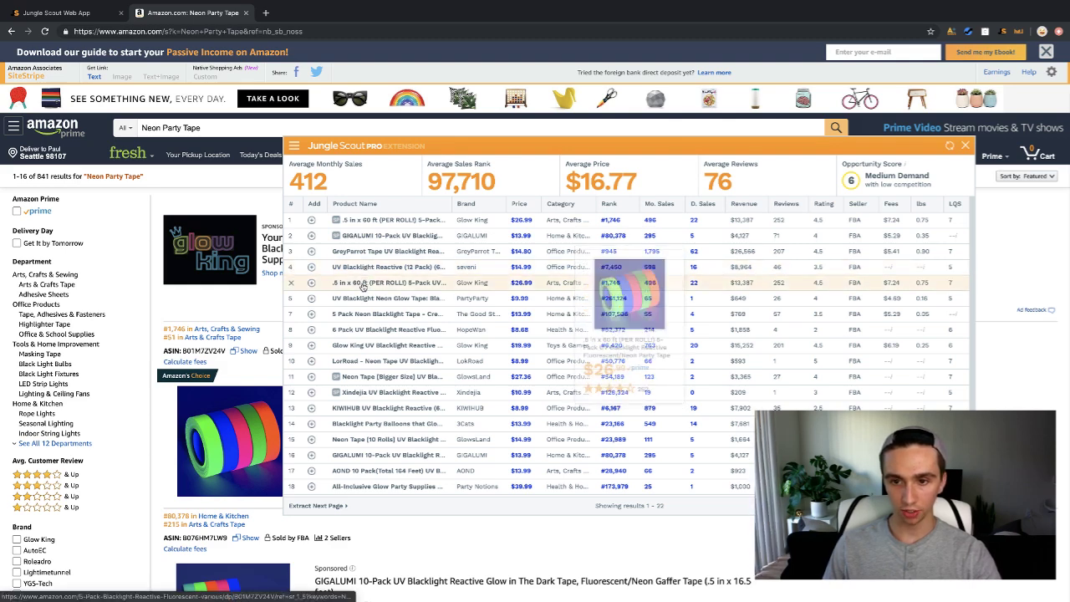
mouse_move(364, 338)
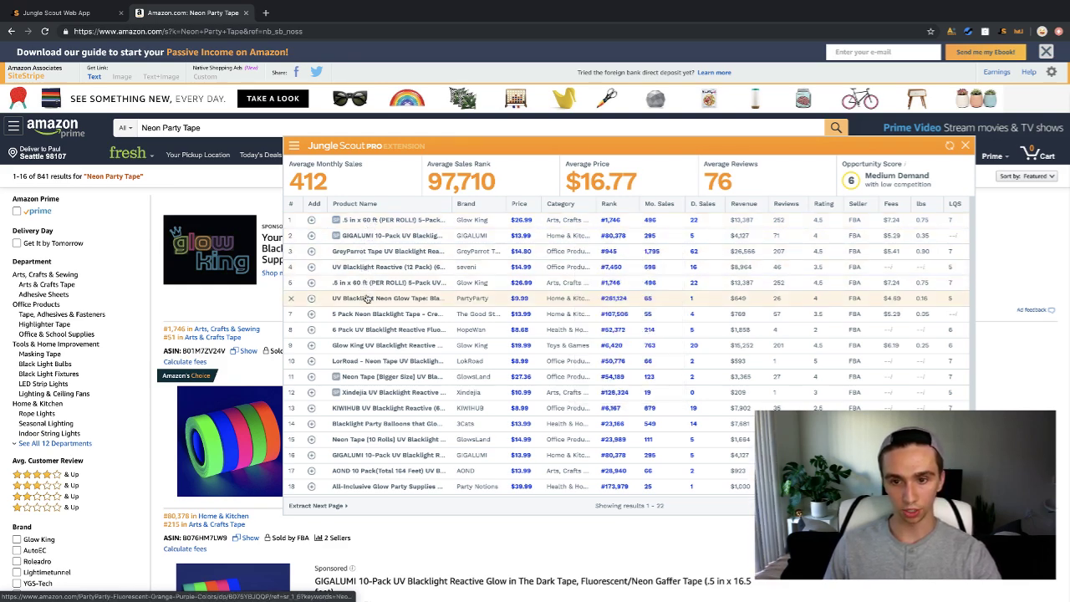
mouse_move(368, 315)
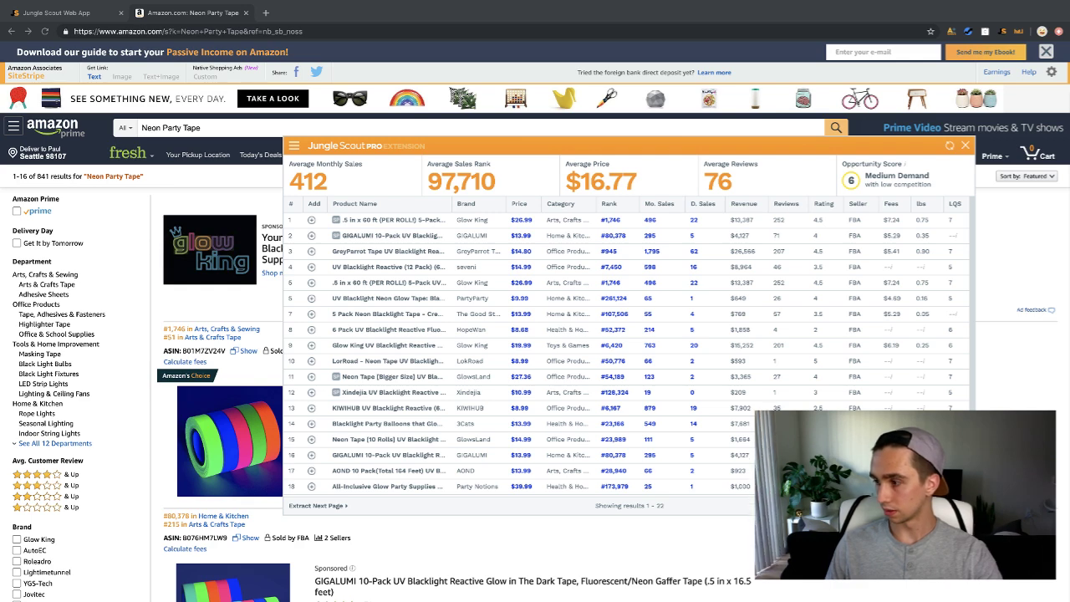
scroll(730, 338, down, 2)
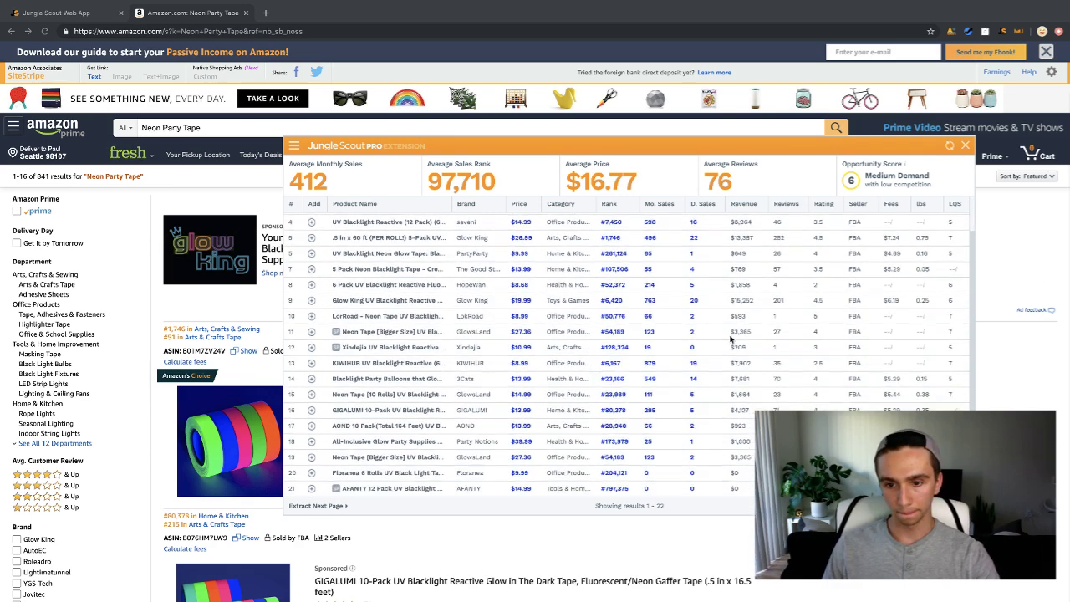
scroll(729, 338, down, 1)
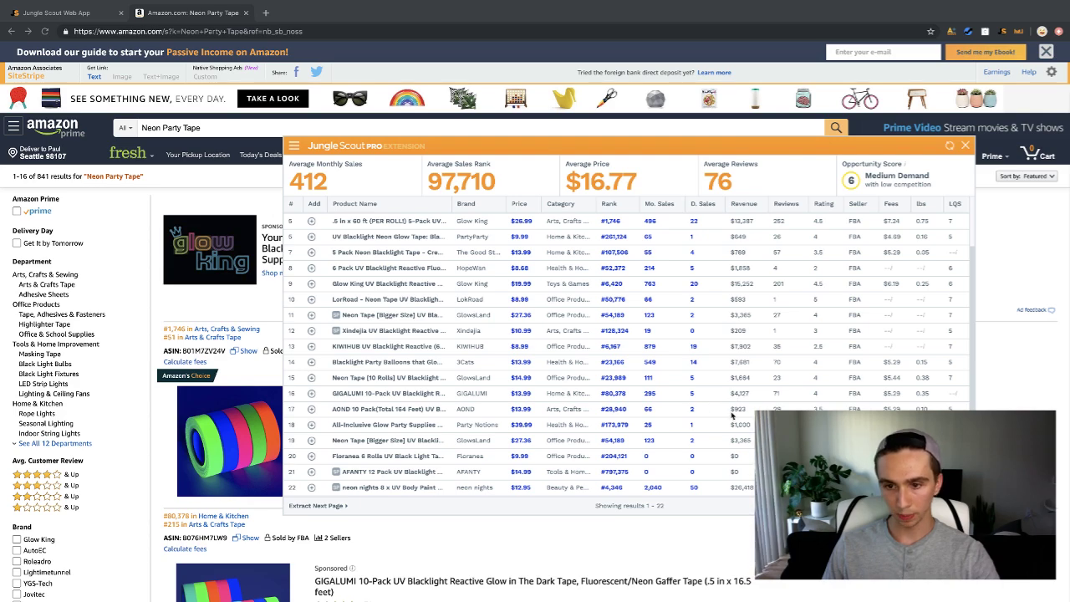
scroll(727, 411, down, 1)
scroll(702, 398, up, 3)
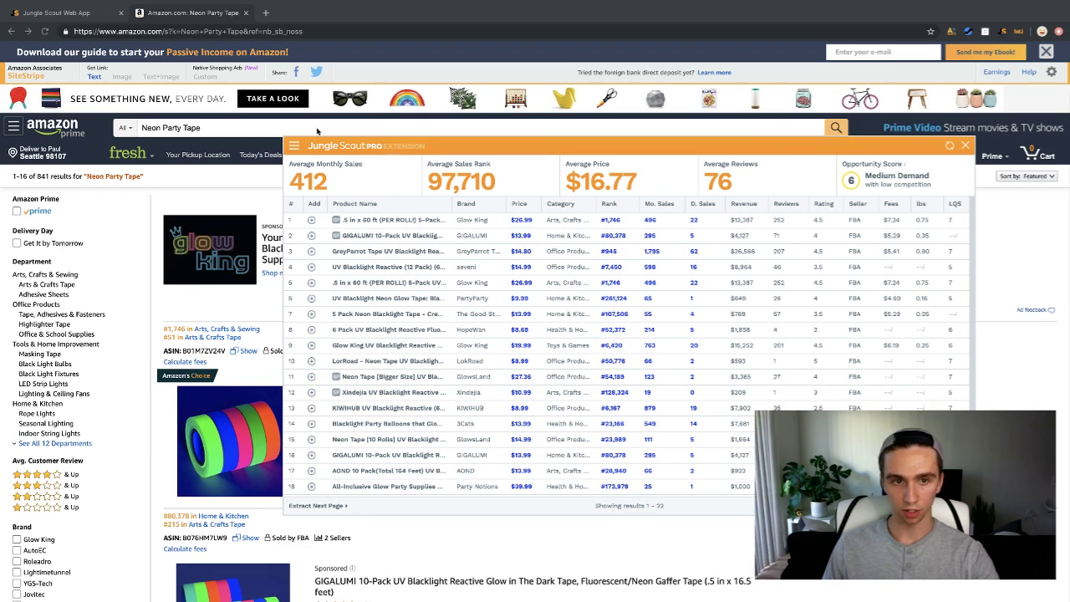
Enlarge the extension's results window to fit more product rows and reposition it so all its columns are unobstructed.
drag(281, 140, 195, 75)
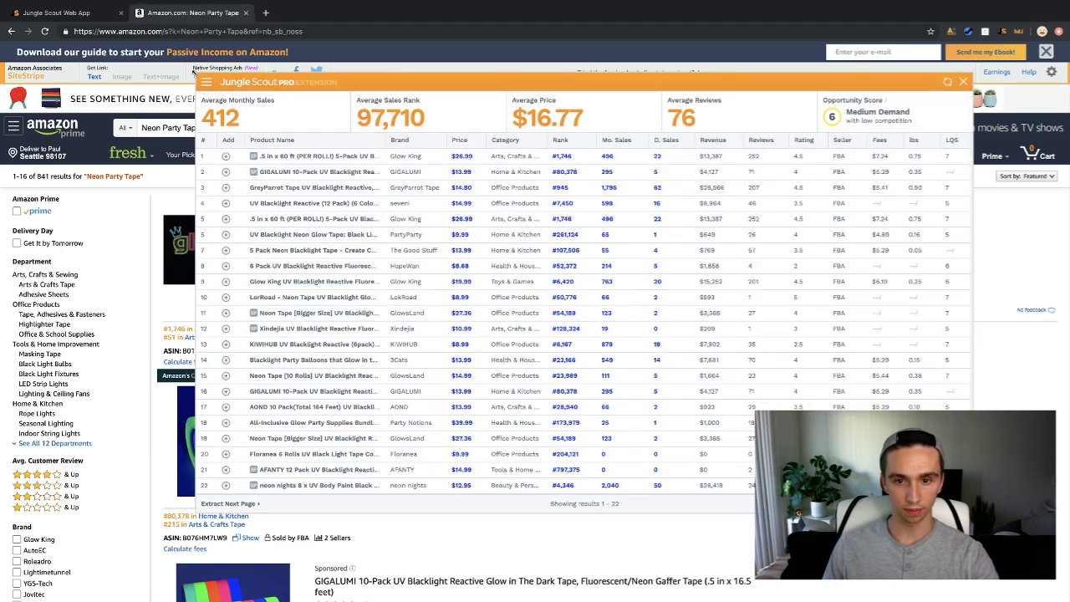
drag(753, 83, 743, 82)
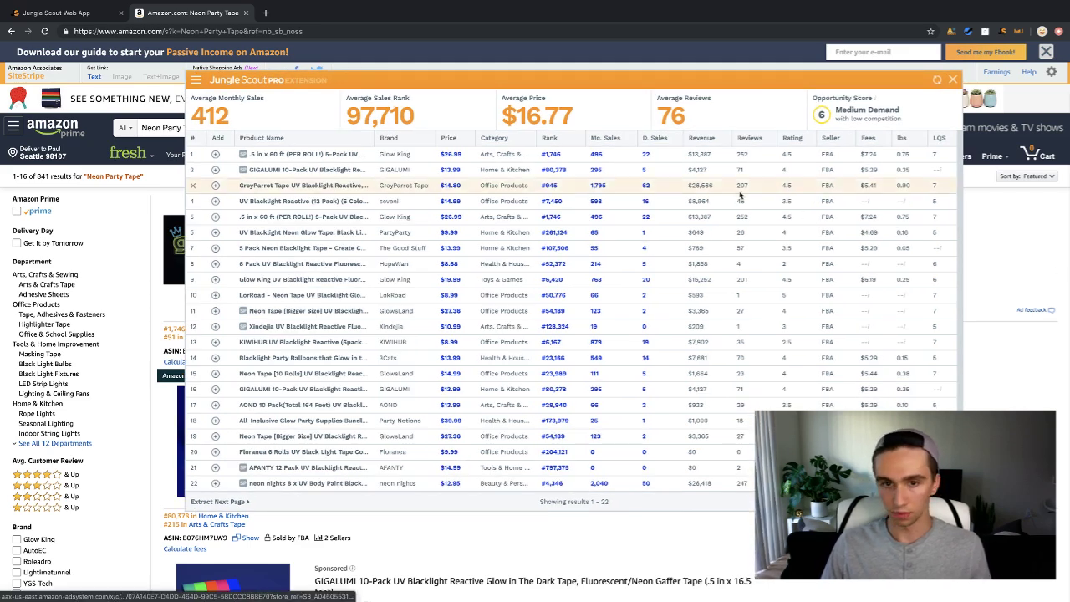
drag(685, 81, 549, 67)
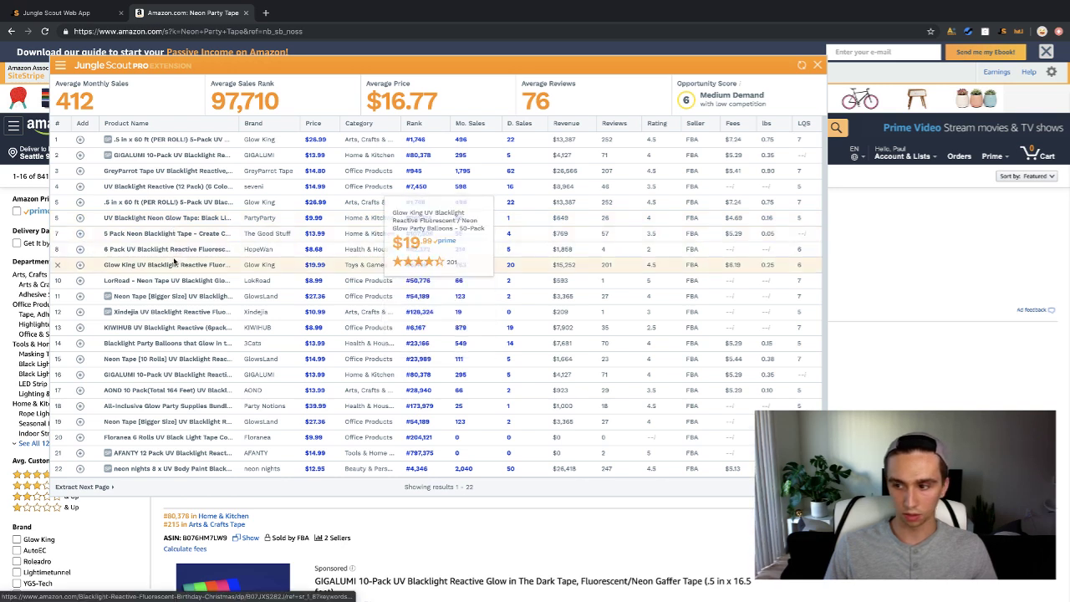
Preview individual products in the extension's table to check which ones are really neon tape competitors.
mouse_move(174, 267)
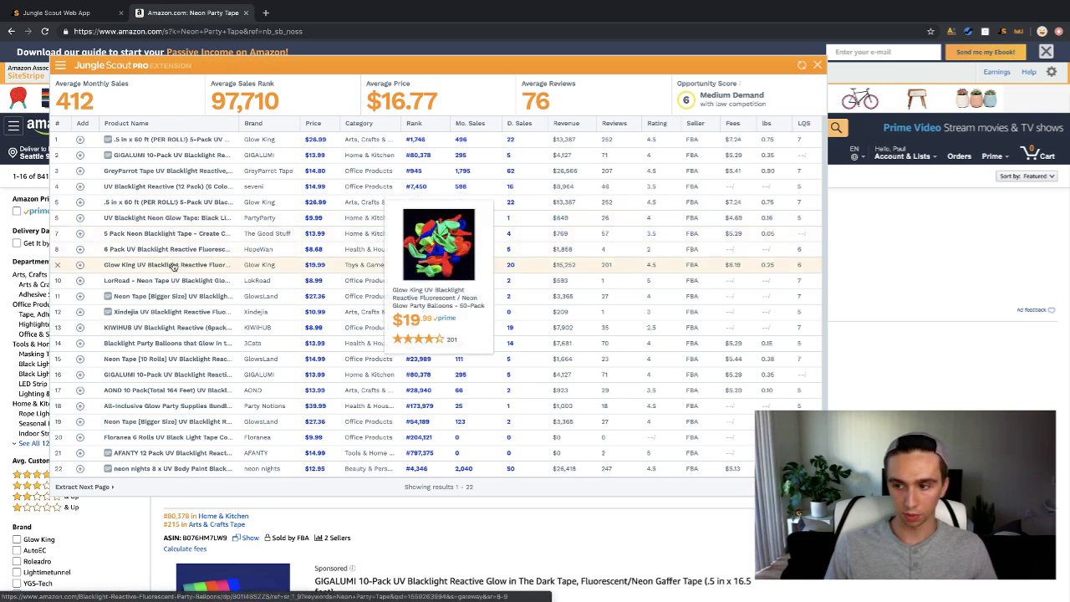
mouse_move(180, 287)
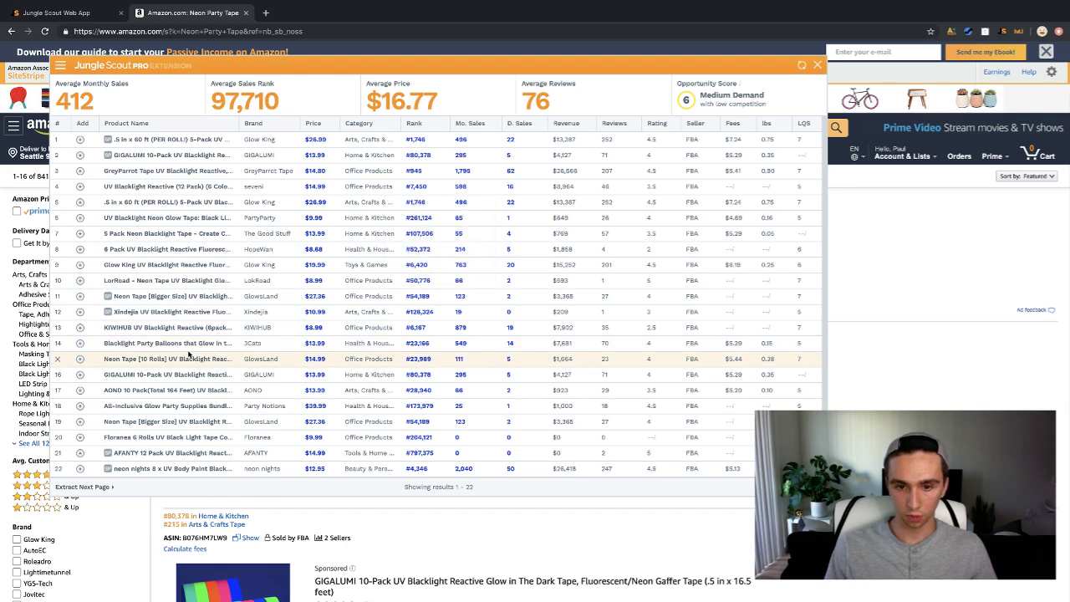
mouse_move(190, 350)
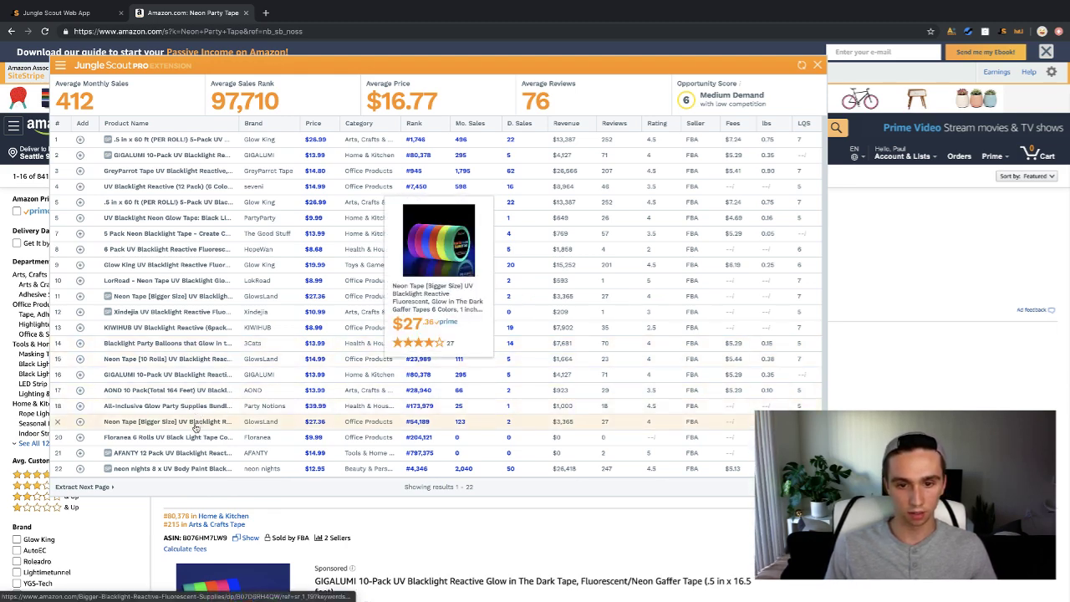
mouse_move(202, 474)
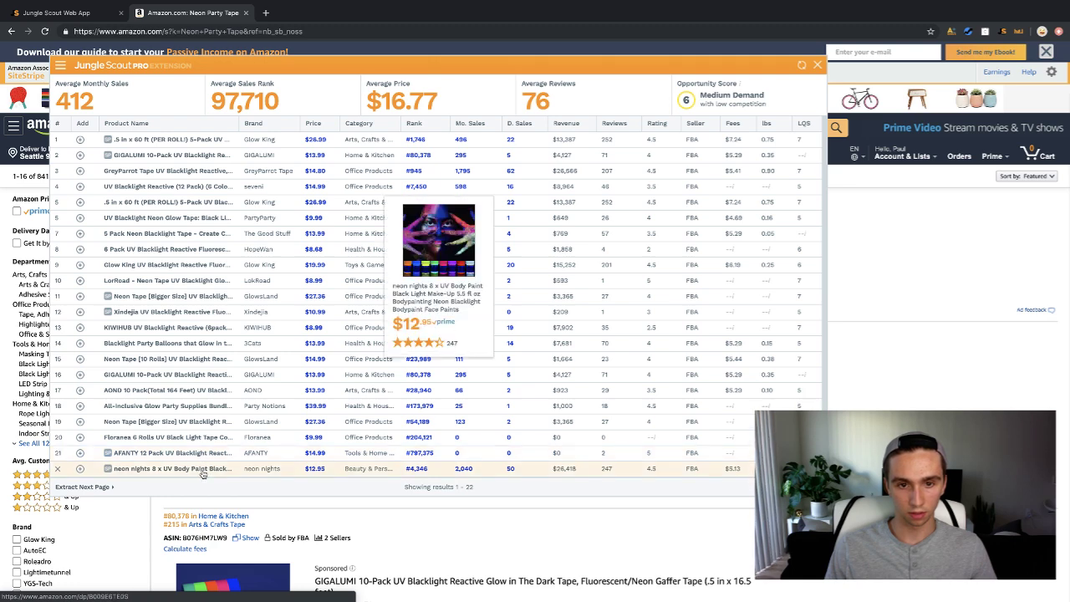
scroll(202, 474, down, 1)
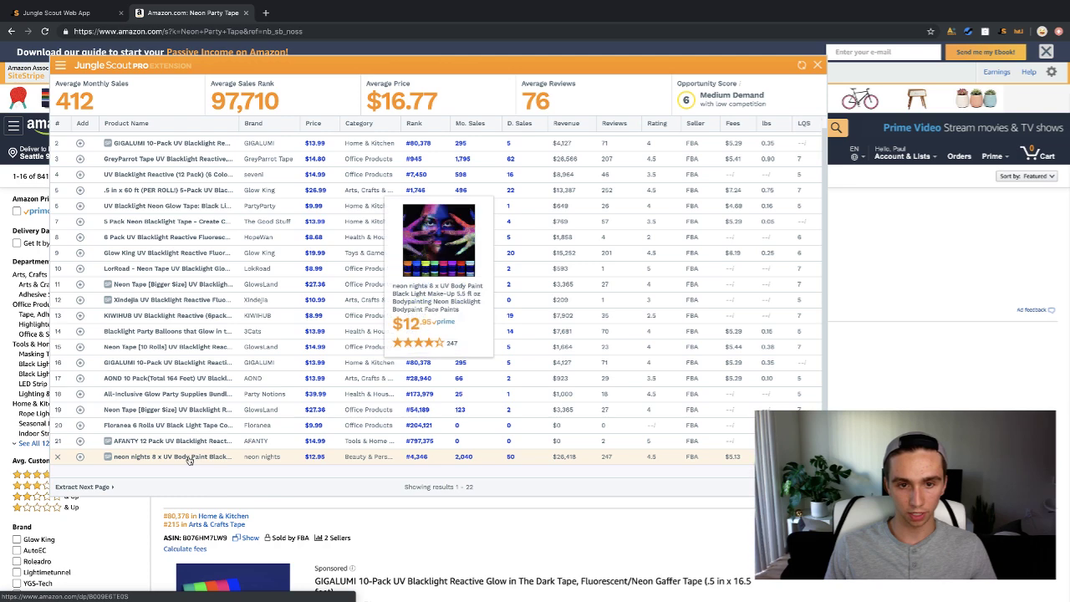
scroll(251, 465, up, 1)
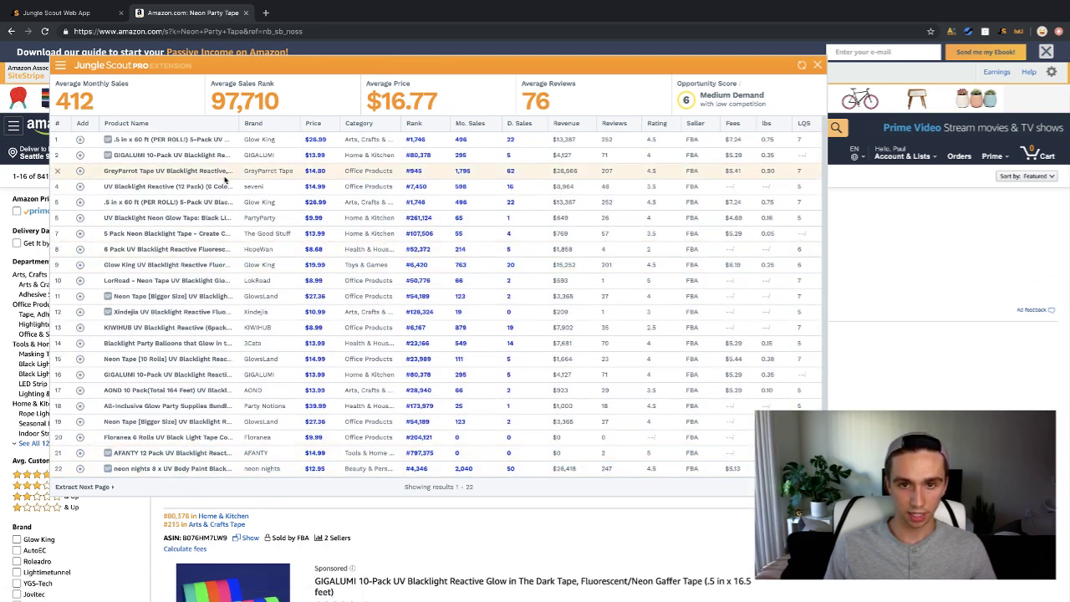
mouse_move(210, 178)
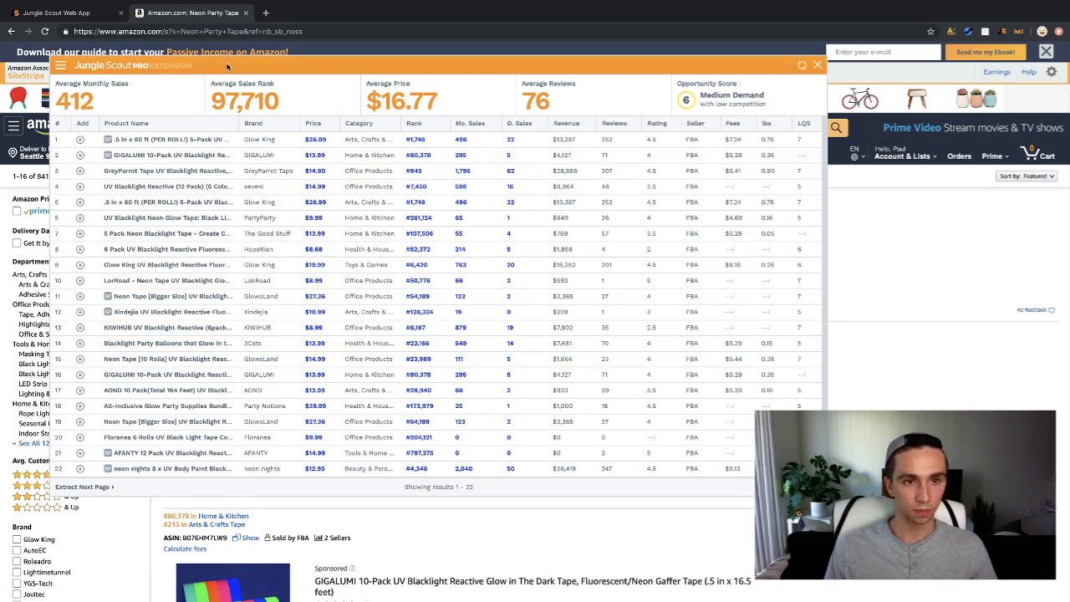
Reposition the extension's results window over the search page and enlarge it further to fit the whole product list.
drag(228, 67, 283, 95)
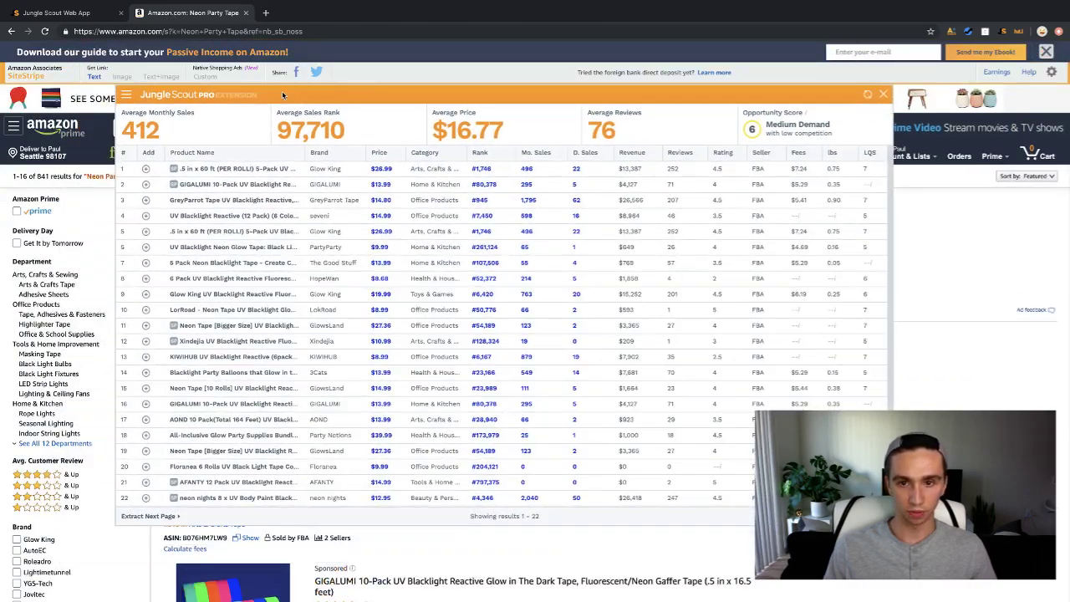
scroll(251, 276, down, 1)
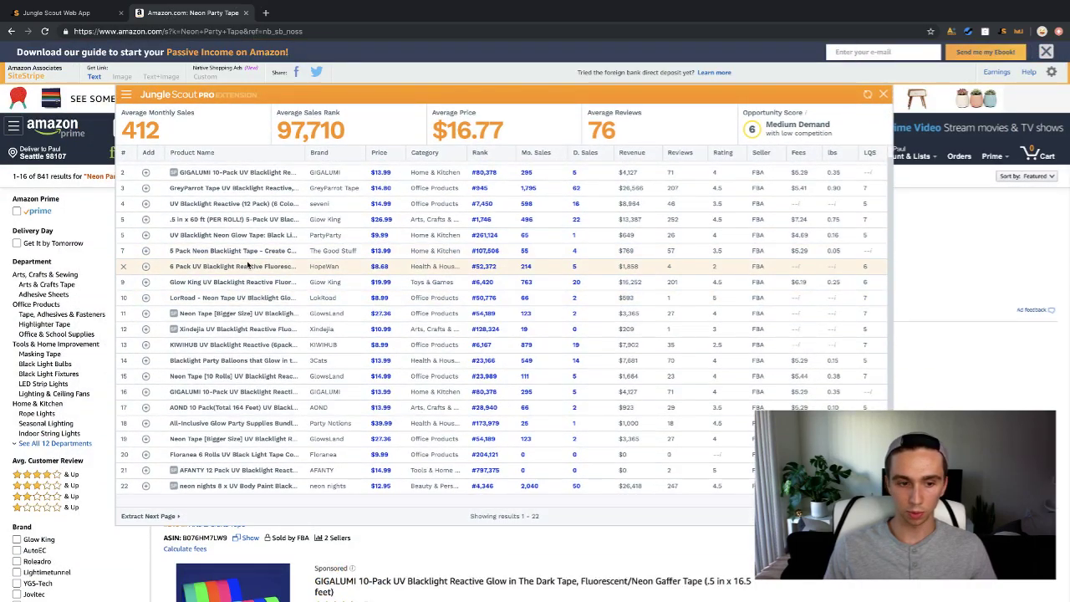
mouse_move(295, 97)
mouse_down()
mouse_move(295, 242)
mouse_move(295, 109)
mouse_up()
scroll(267, 238, down, 1)
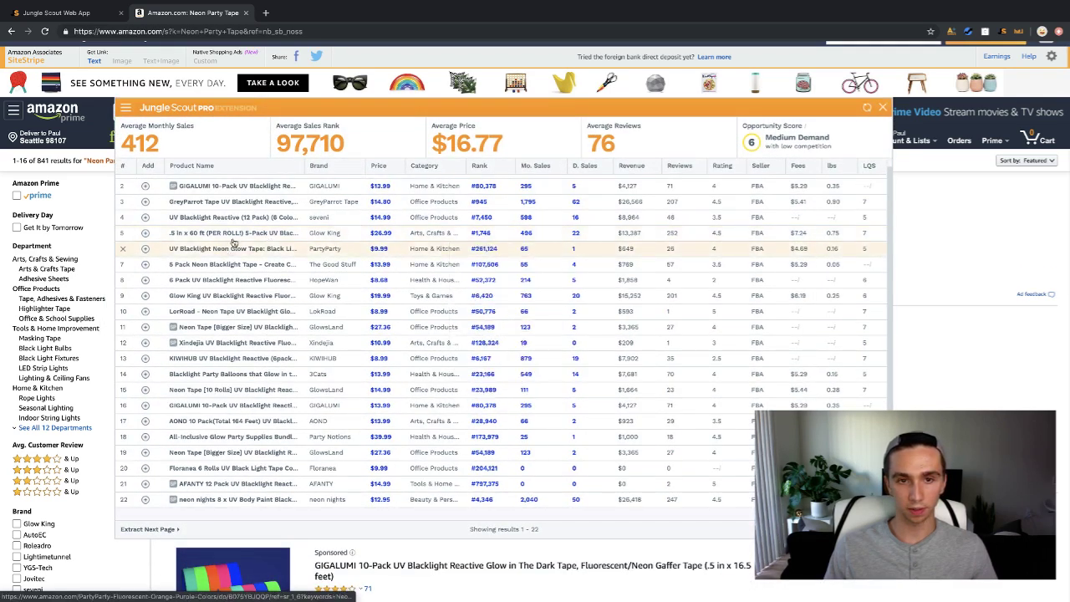
mouse_move(288, 109)
mouse_down()
mouse_move(289, 130)
mouse_move(291, 104)
mouse_up()
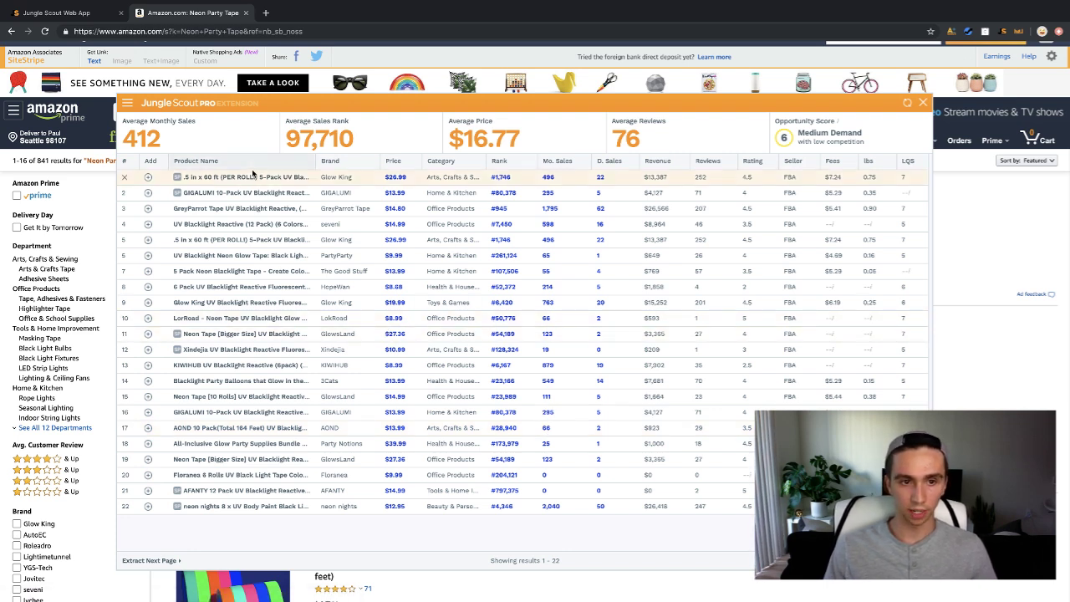
Open the top-listed Glow King .5 in x 60 ft 5-Pack tape from the extension's table and look over its Amazon page.
mouse_move(253, 178)
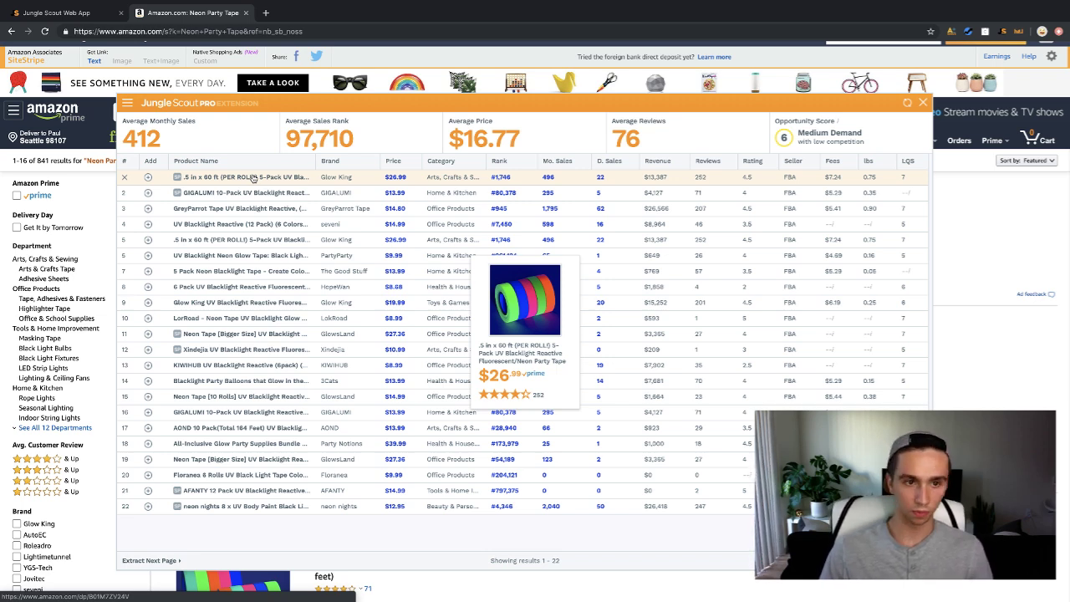
click(254, 178)
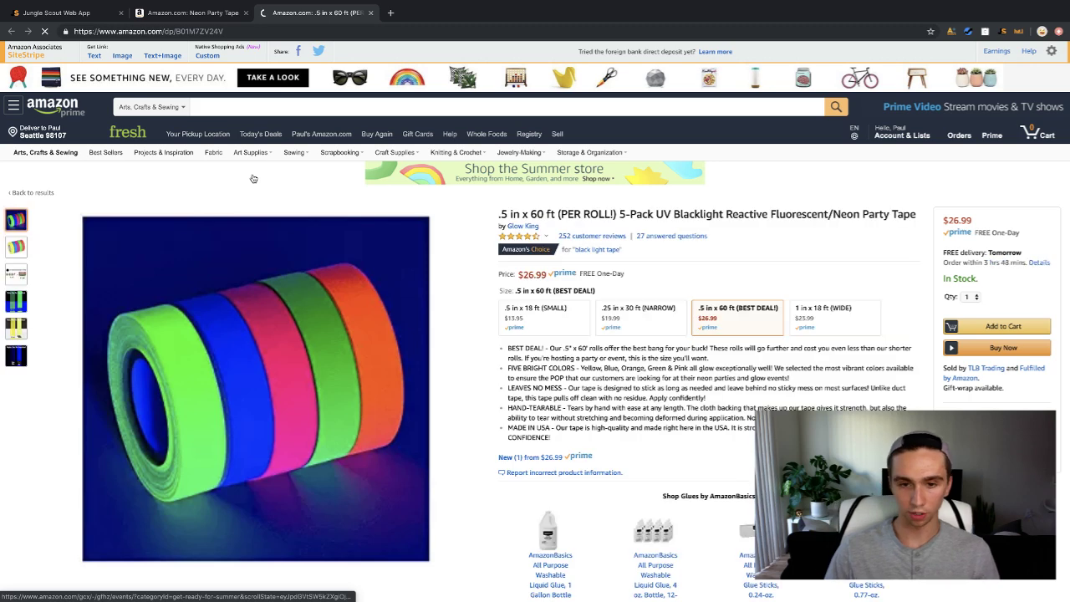
scroll(425, 236, down, 3)
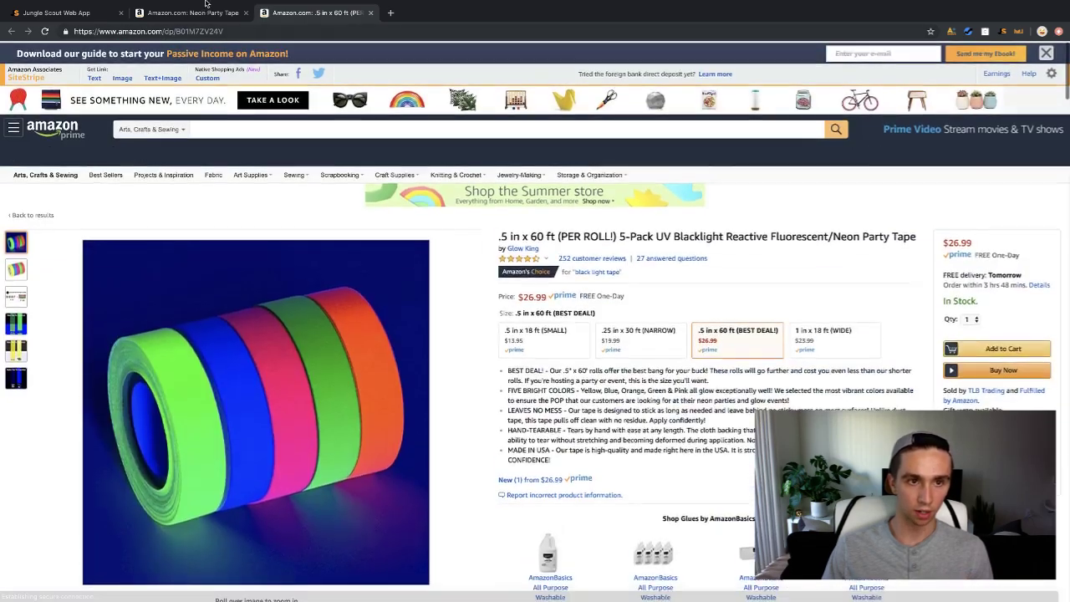
Return to the Neon Party Tape search results, close the extension's results window and look through the competing tape listings.
click(207, 13)
click(924, 103)
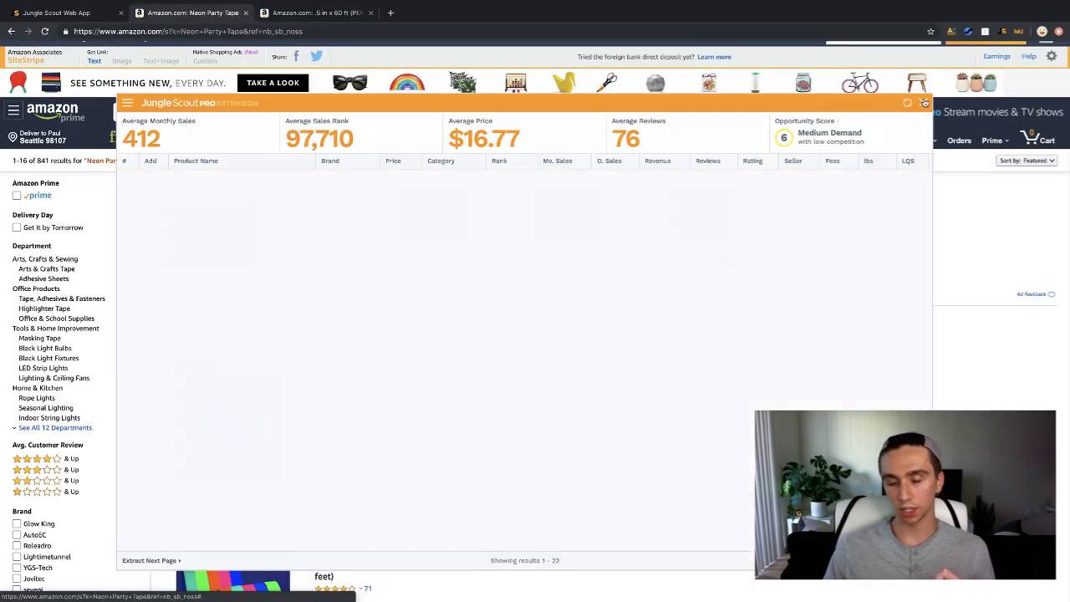
scroll(458, 376, down, 12)
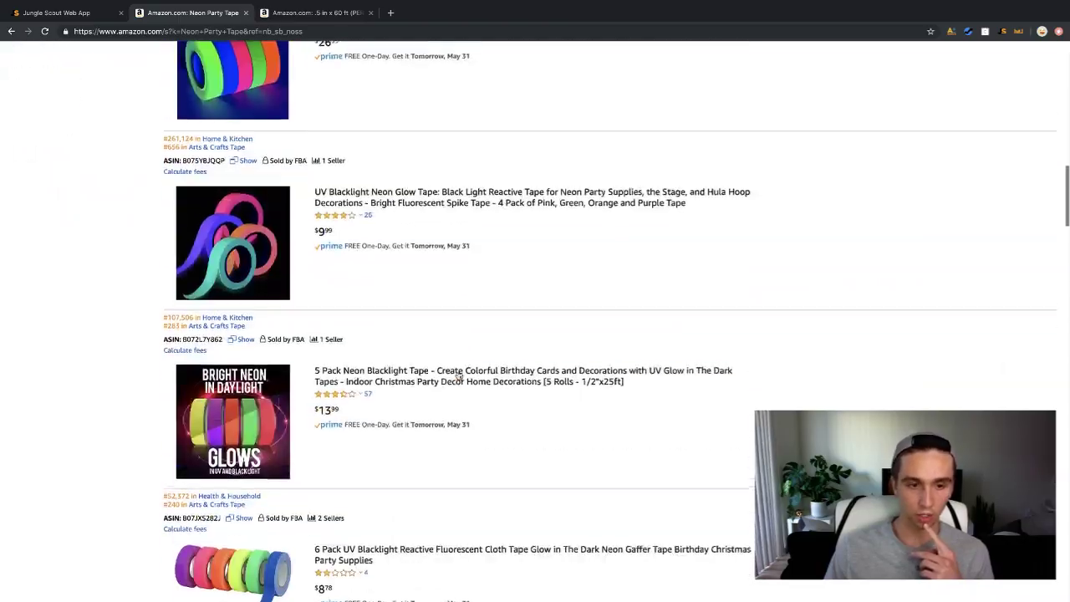
scroll(458, 376, down, 12)
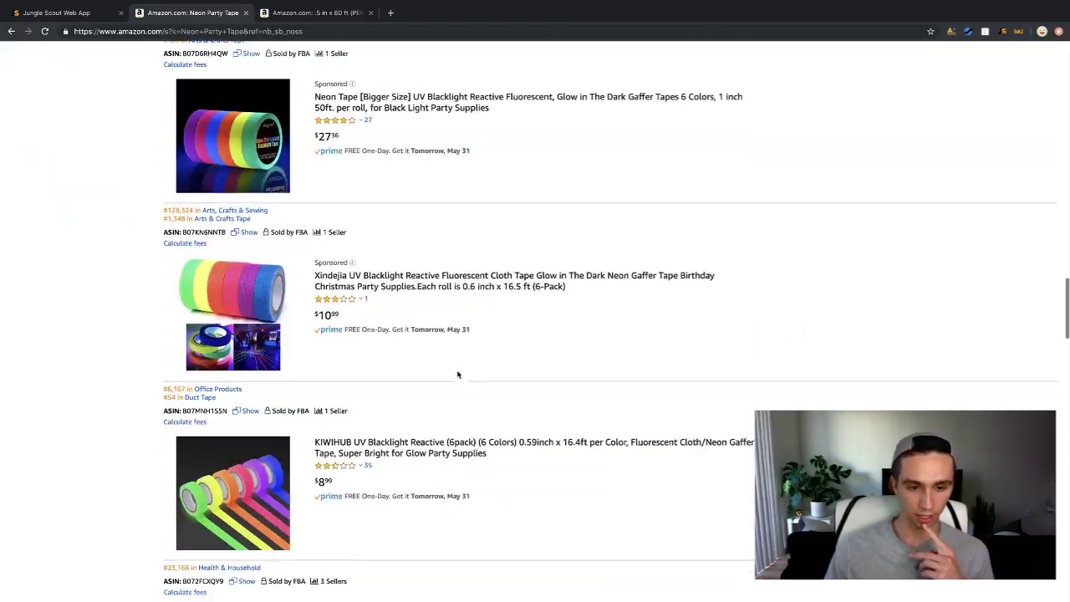
Search Amazon for "Neon Party Tape kit" and check the first results page for bundled neon tape products.
scroll(458, 374, up, 20)
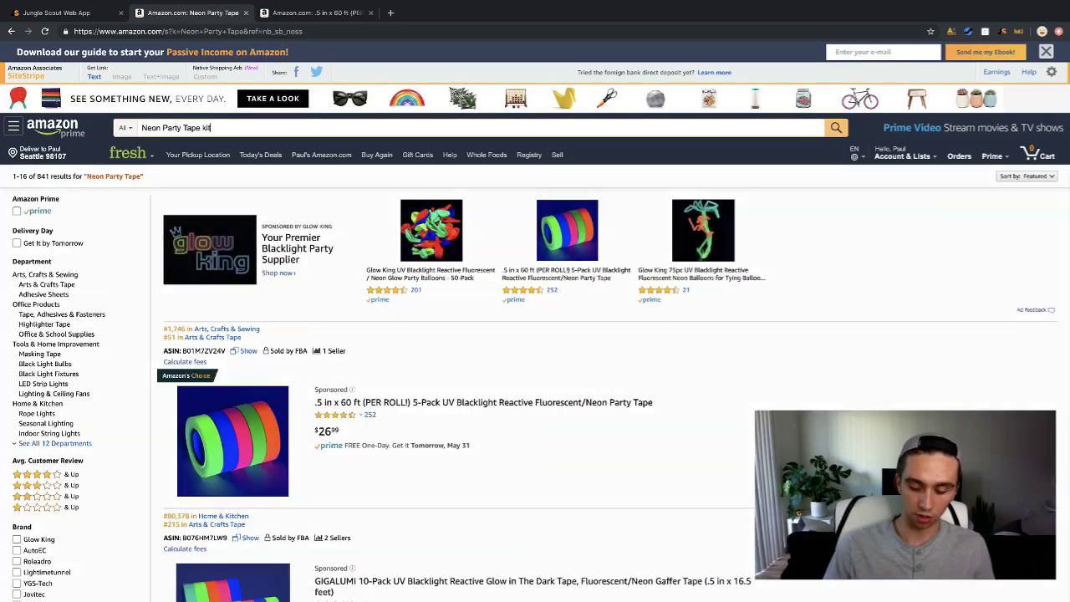
key(Return)
scroll(496, 362, down, 3)
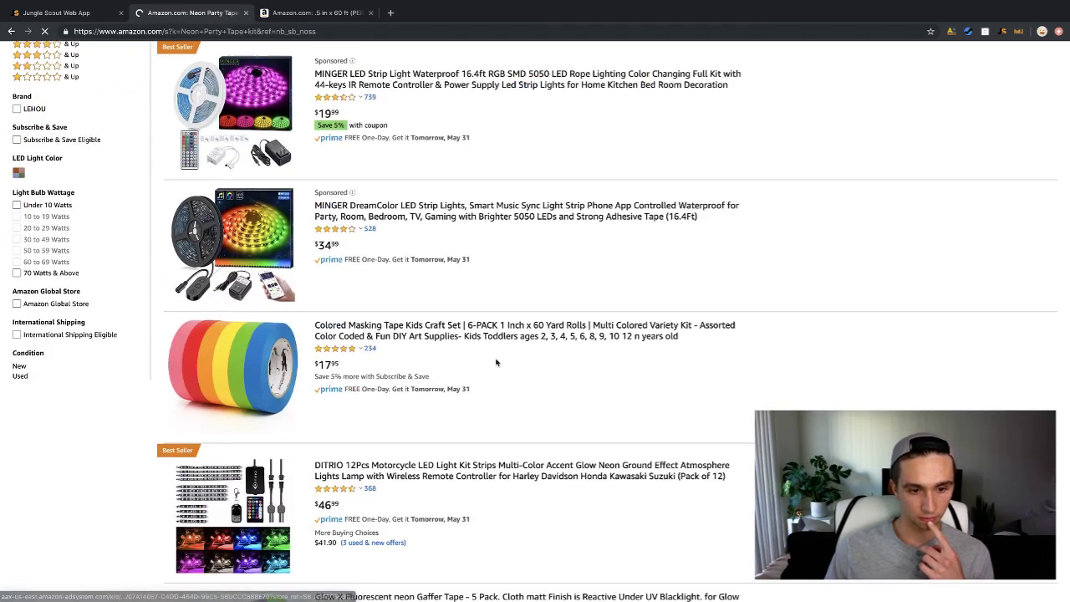
scroll(493, 362, down, 8)
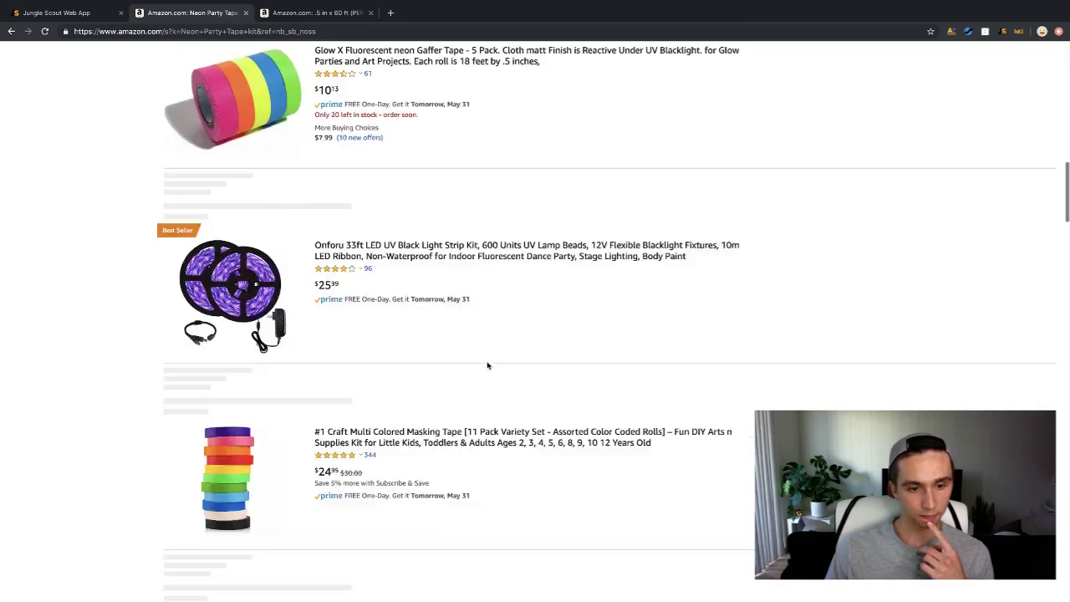
scroll(488, 365, down, 12)
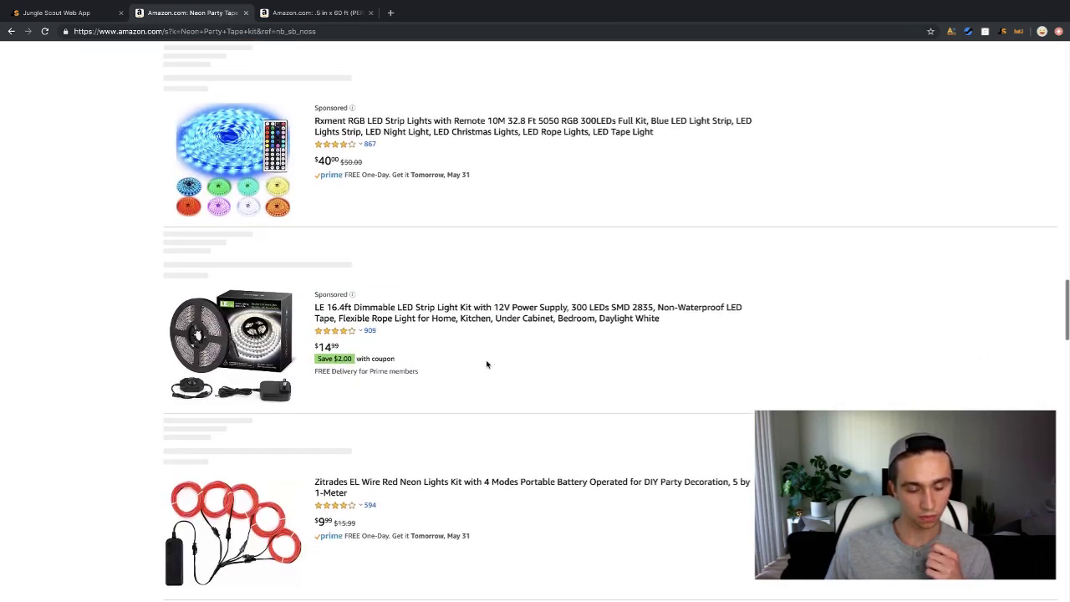
scroll(486, 364, down, 10)
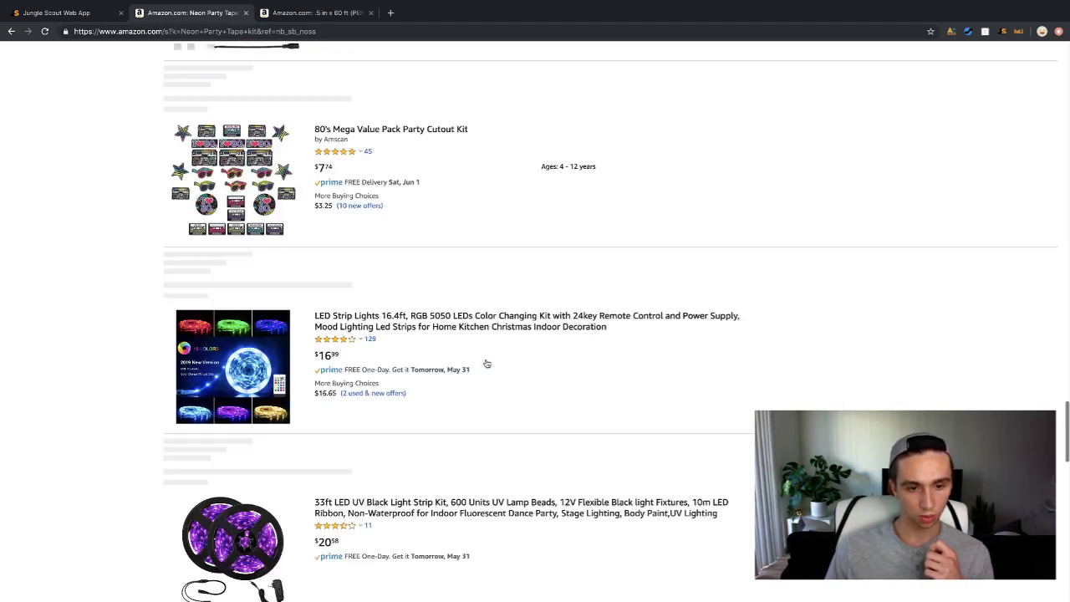
scroll(486, 364, down, 12)
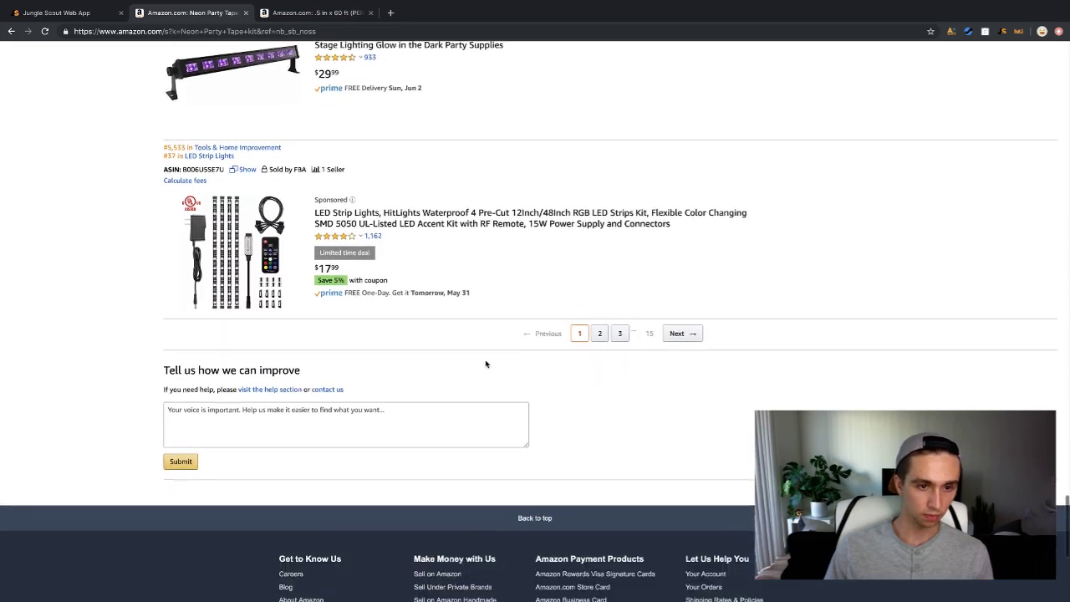
Change the Amazon search to "Neon Party Tape pack" and run it.
scroll(481, 355, up, 20)
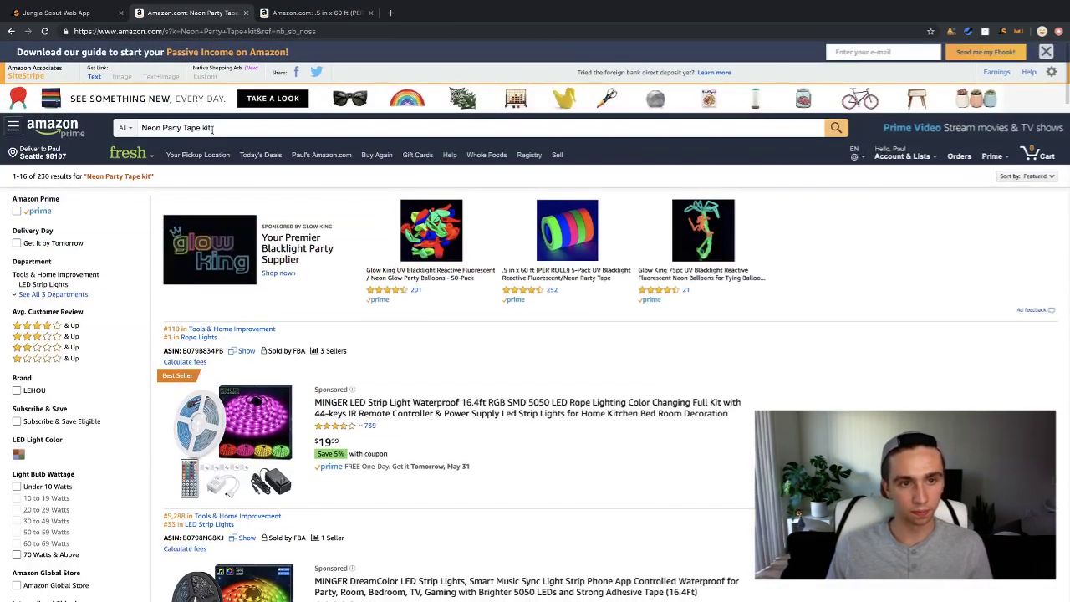
drag(212, 128, 203, 129)
text(pack)
key(Return)
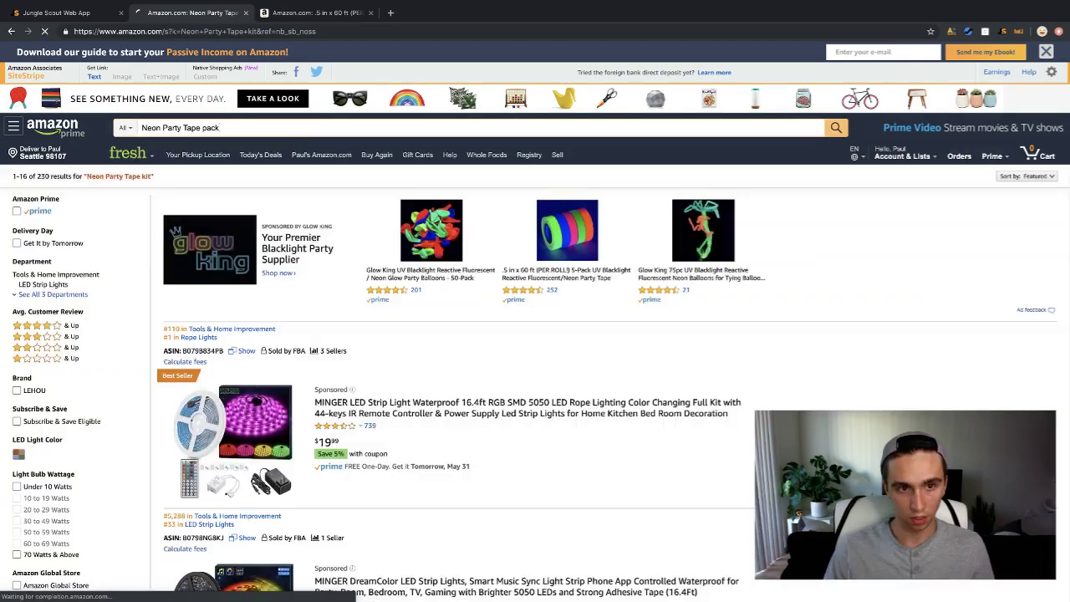
Examine the whole first page of tape pack results for multi-packs and for bundles combining tape with other party items.
scroll(617, 282, down, 5)
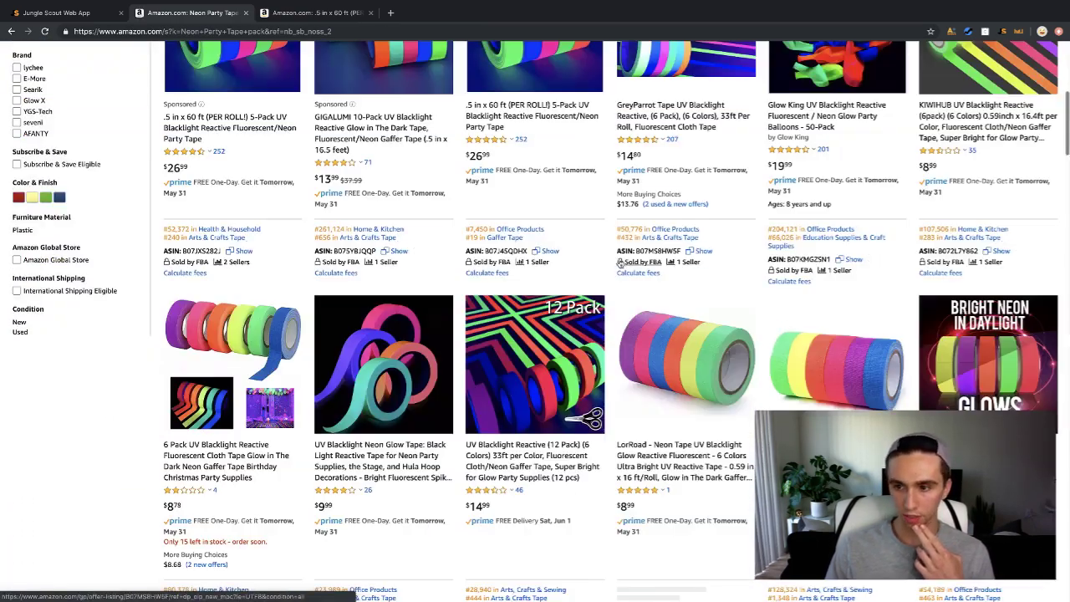
scroll(623, 284, down, 3)
scroll(623, 294, down, 2)
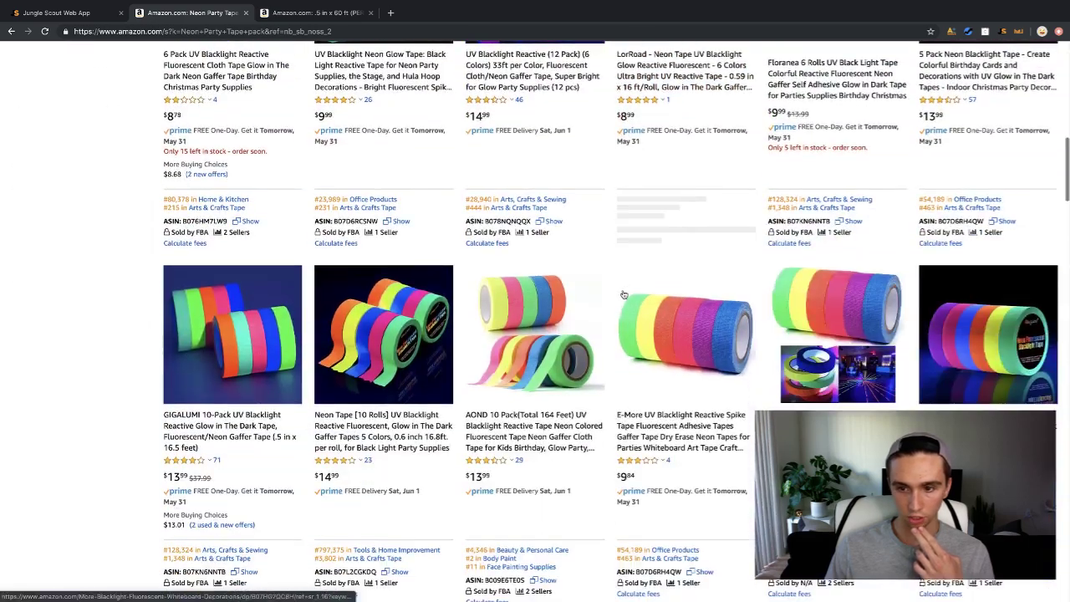
scroll(623, 294, down, 6)
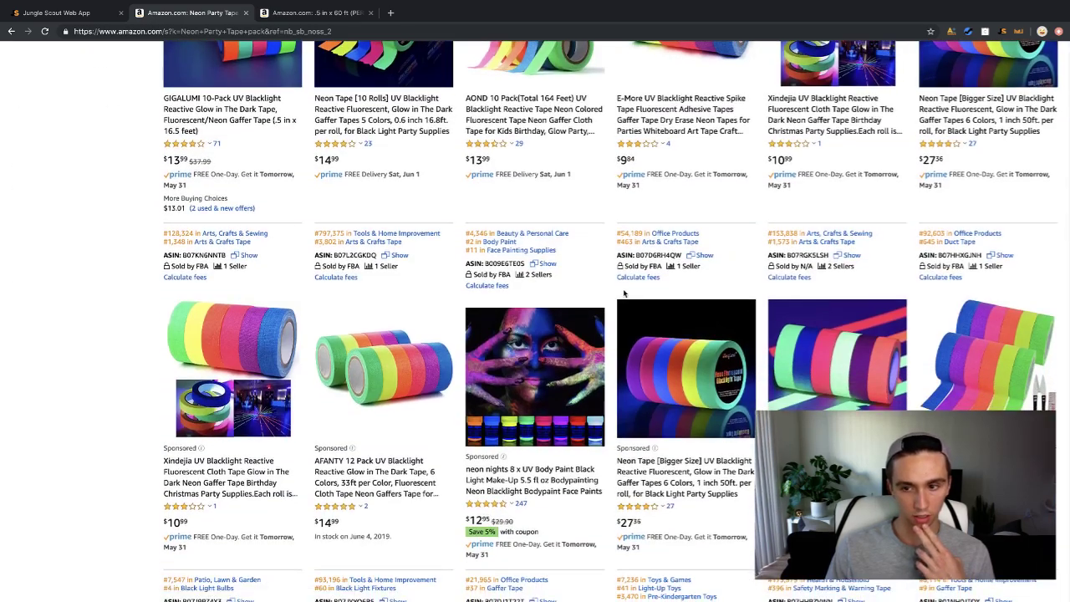
scroll(625, 293, down, 3)
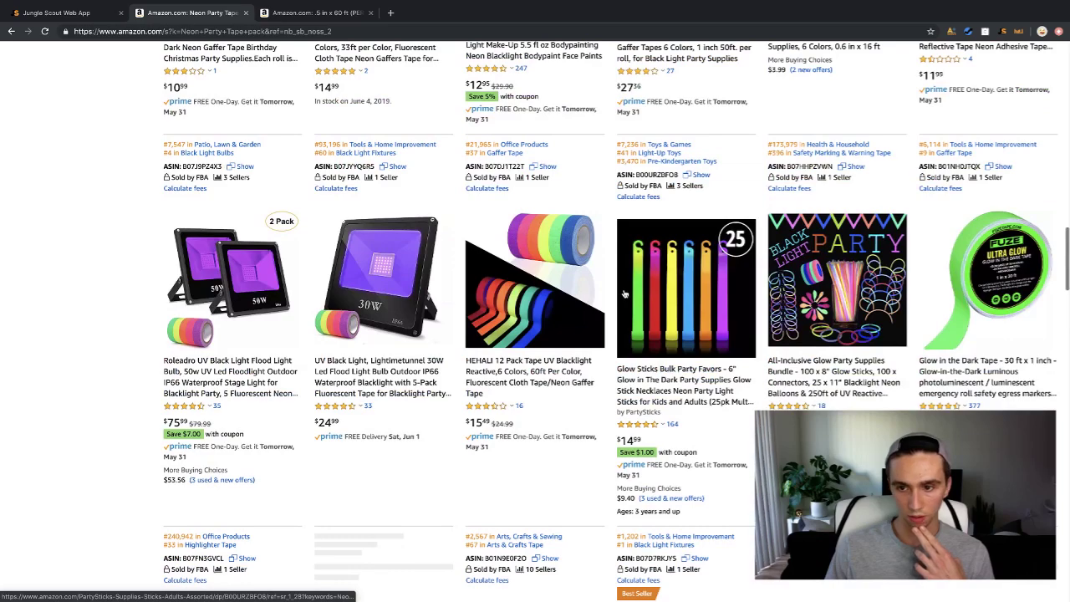
scroll(625, 293, down, 1)
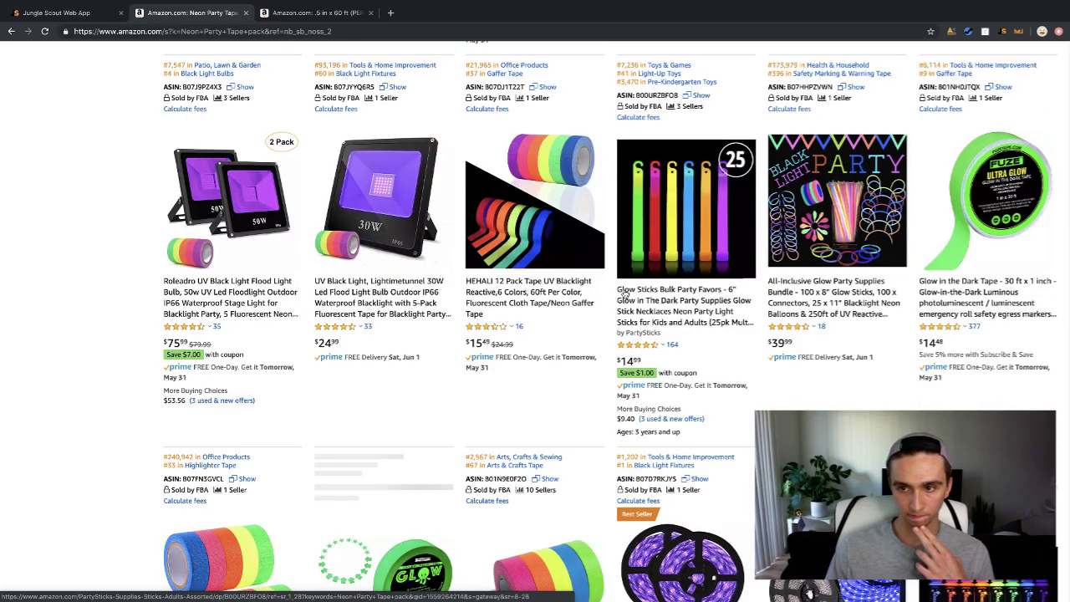
scroll(623, 294, down, 3)
scroll(623, 295, down, 3)
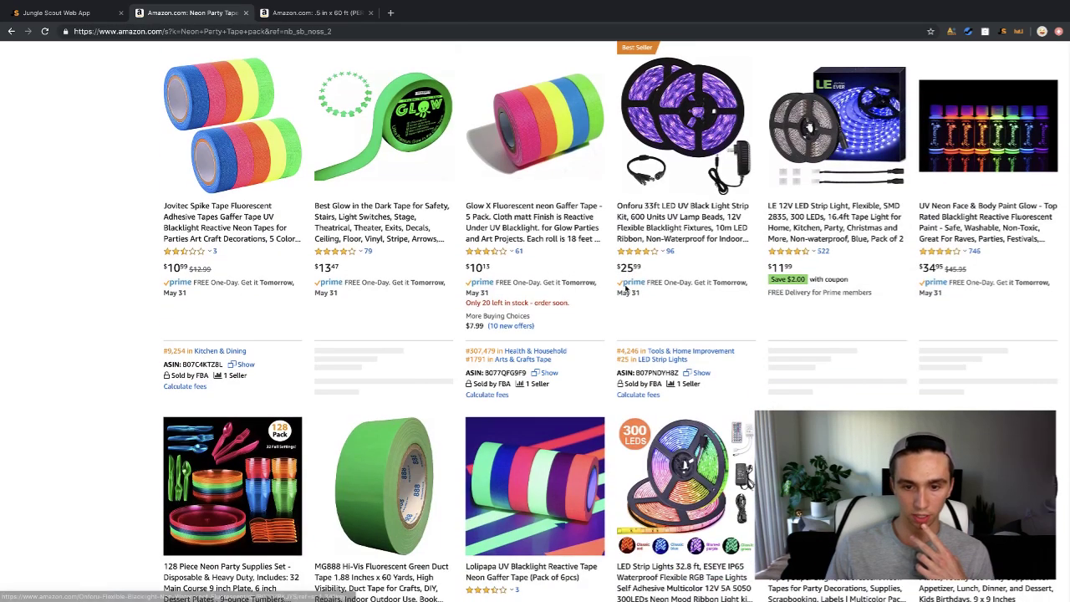
scroll(500, 308, down, 2)
scroll(461, 303, down, 3)
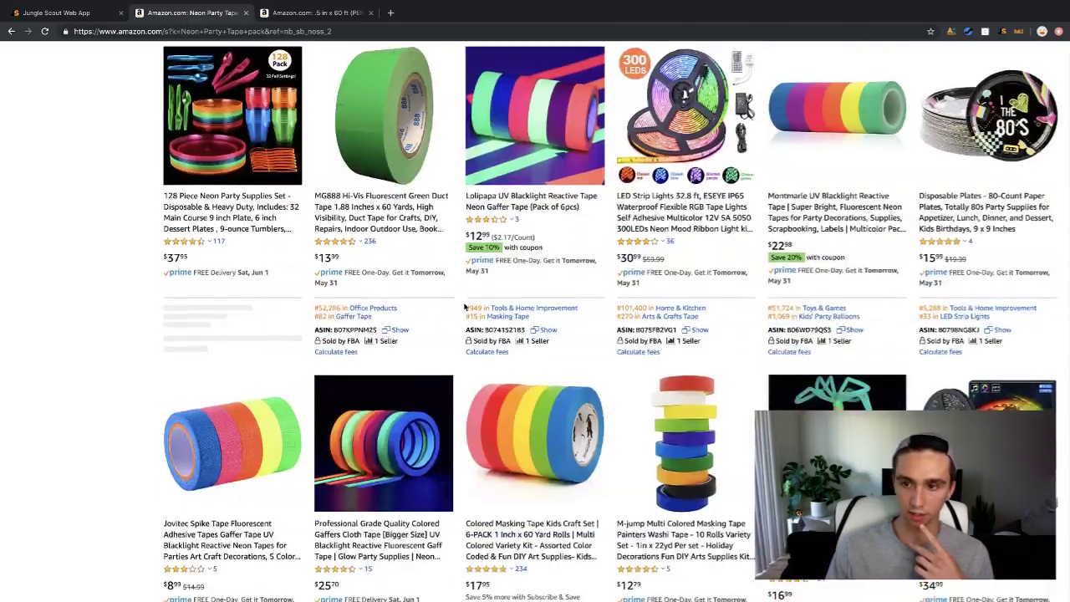
scroll(460, 303, down, 6)
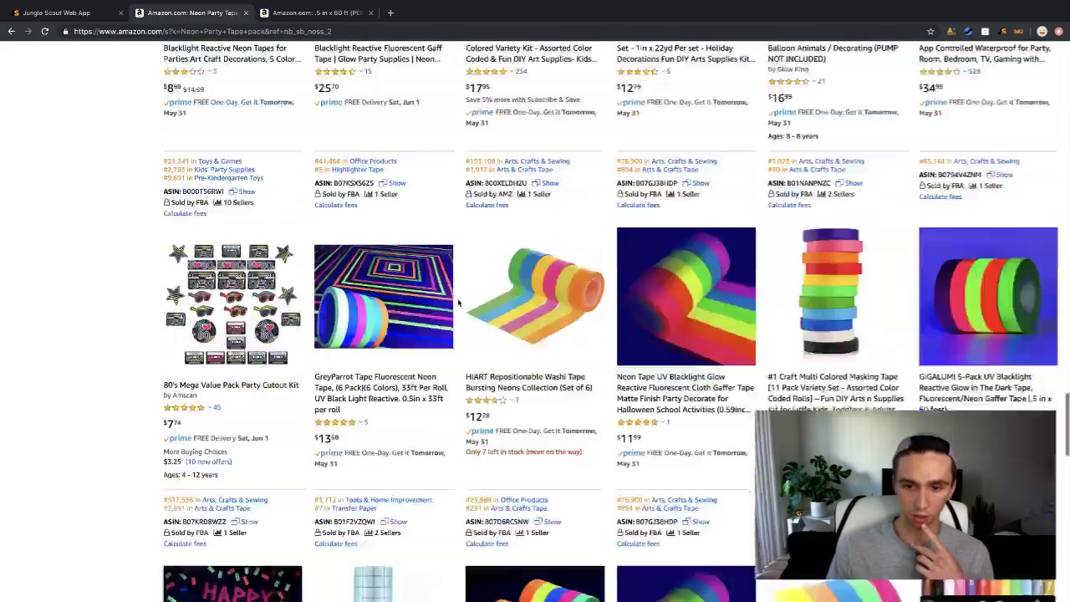
scroll(459, 303, down, 4)
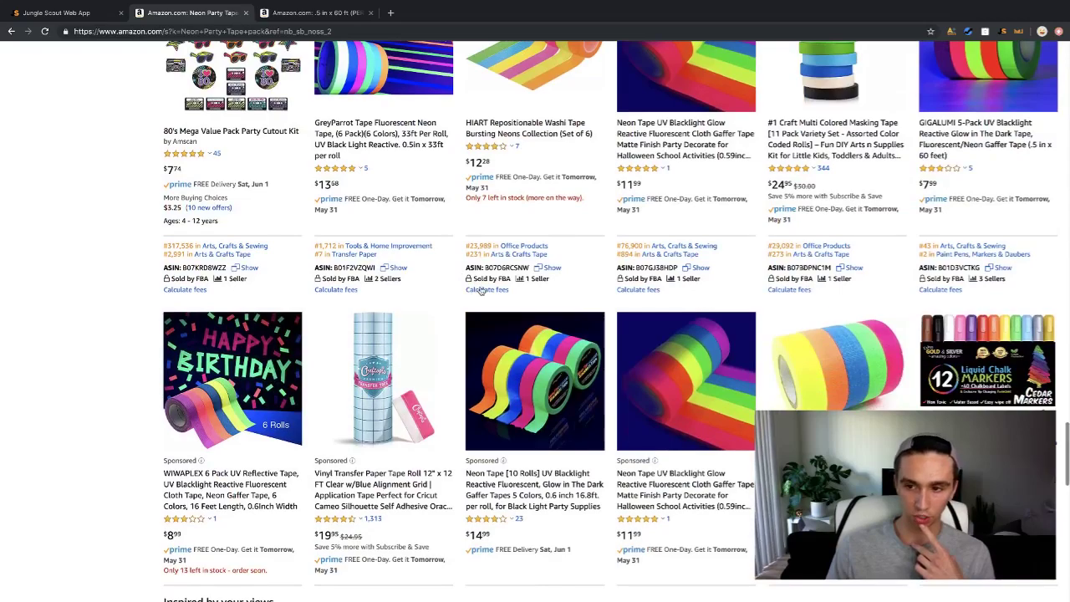
scroll(464, 302, down, 4)
scroll(468, 294, down, 4)
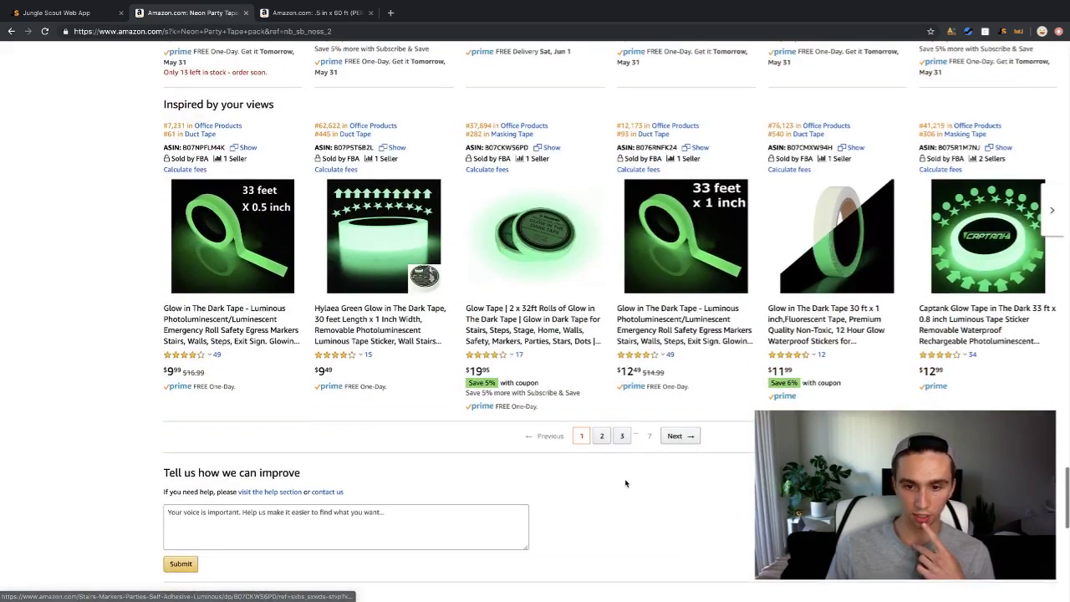
Open page 2 of the tape pack results and examine its listings for party kits and bundles that include neon tape.
click(605, 444)
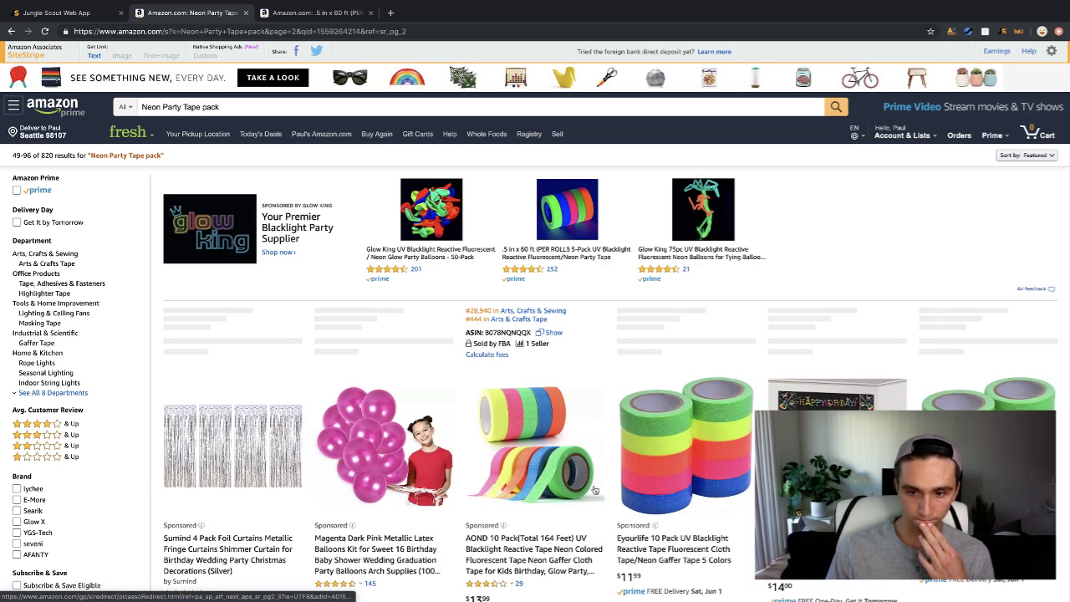
scroll(610, 489, down, 3)
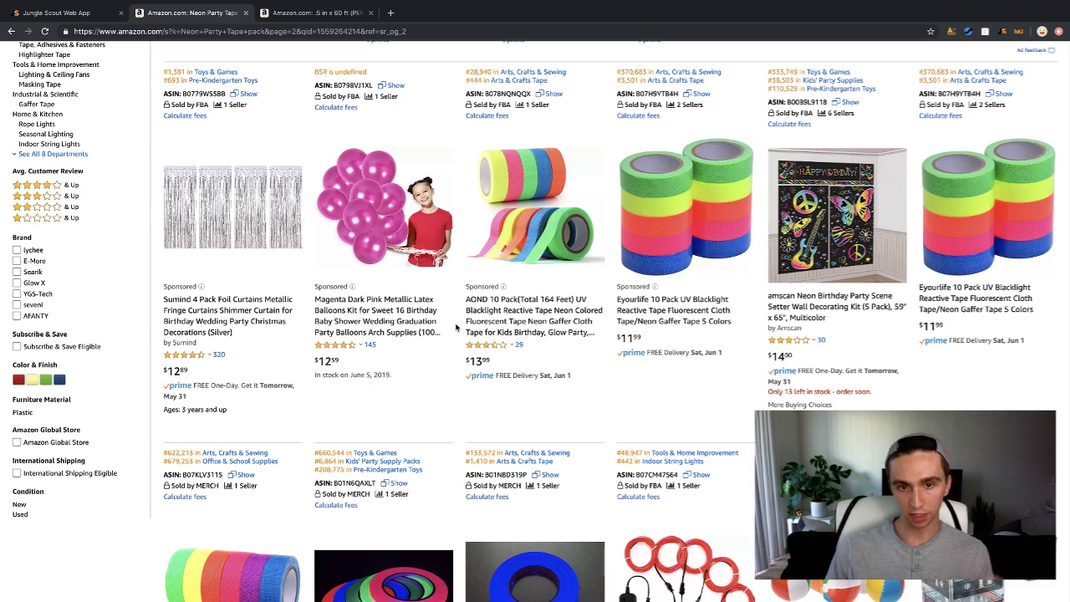
scroll(454, 365, up, 3)
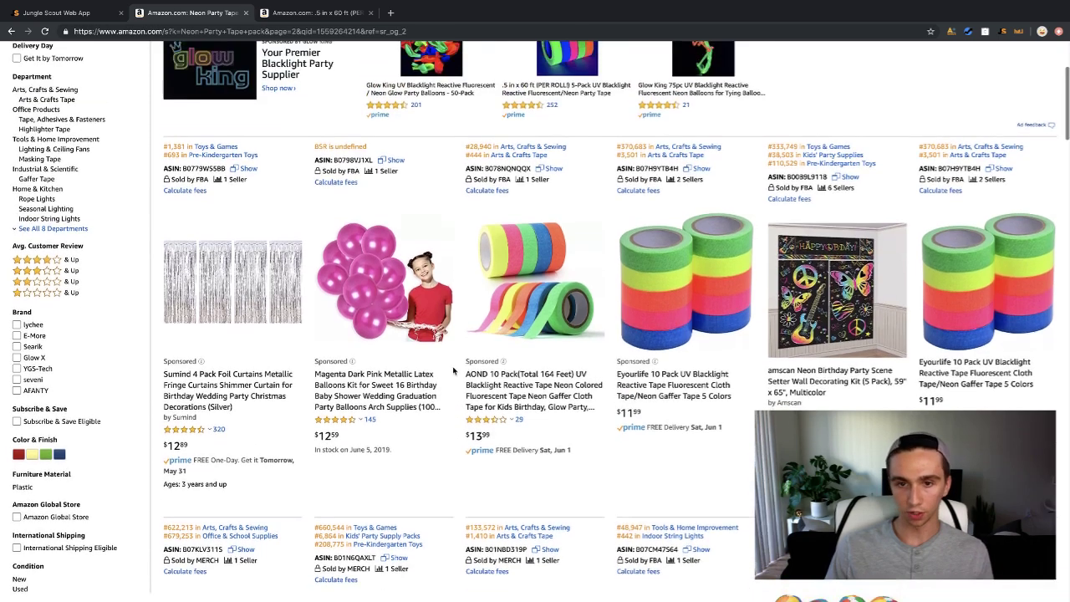
scroll(454, 371, down, 6)
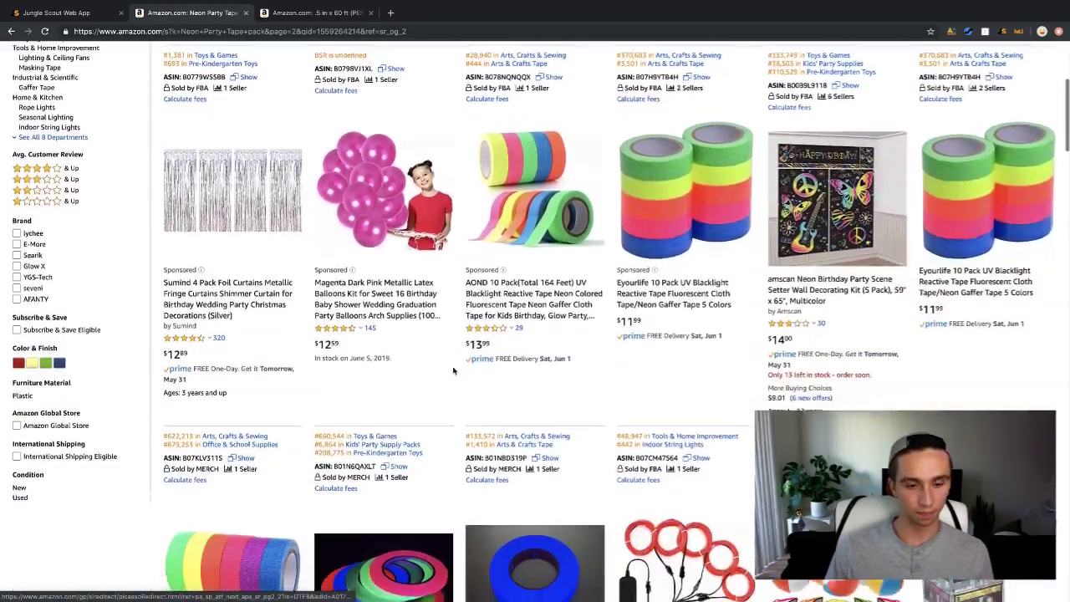
scroll(454, 371, down, 5)
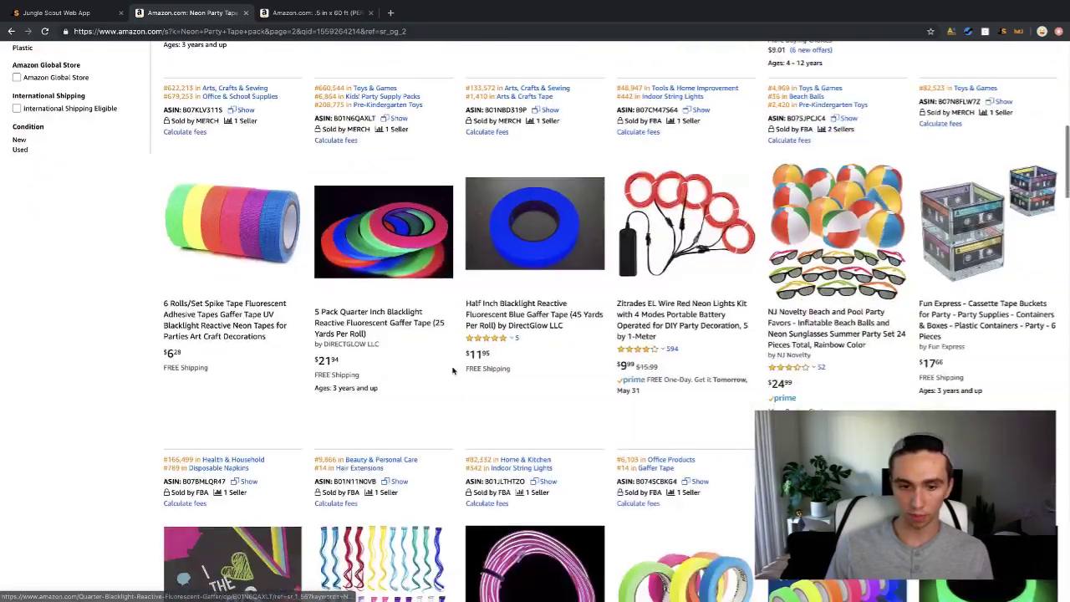
scroll(454, 370, up, 6)
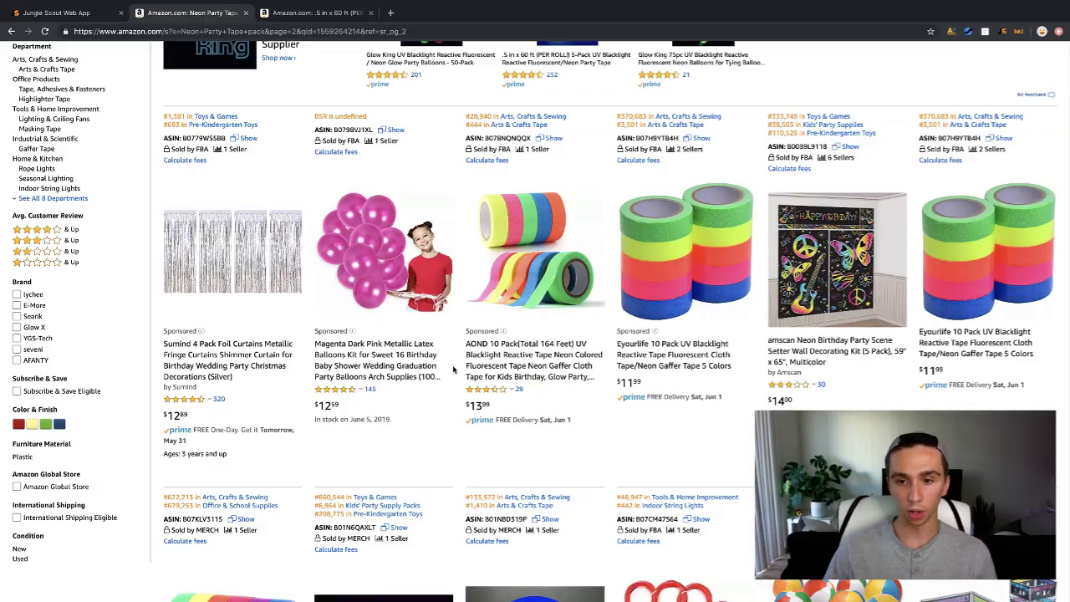
scroll(453, 369, down, 8)
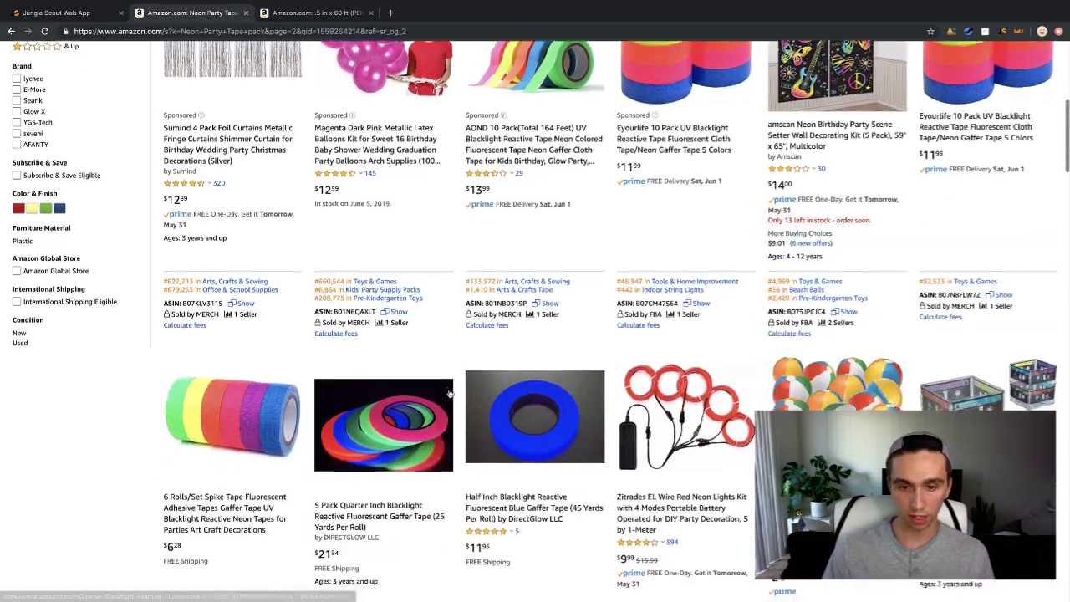
scroll(454, 382, down, 10)
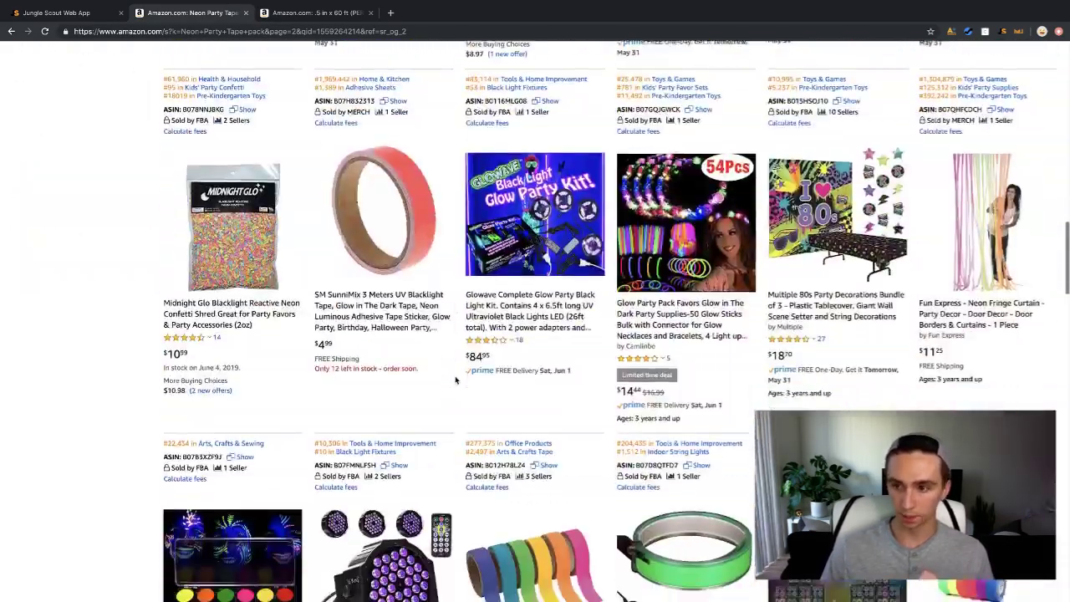
scroll(455, 379, down, 10)
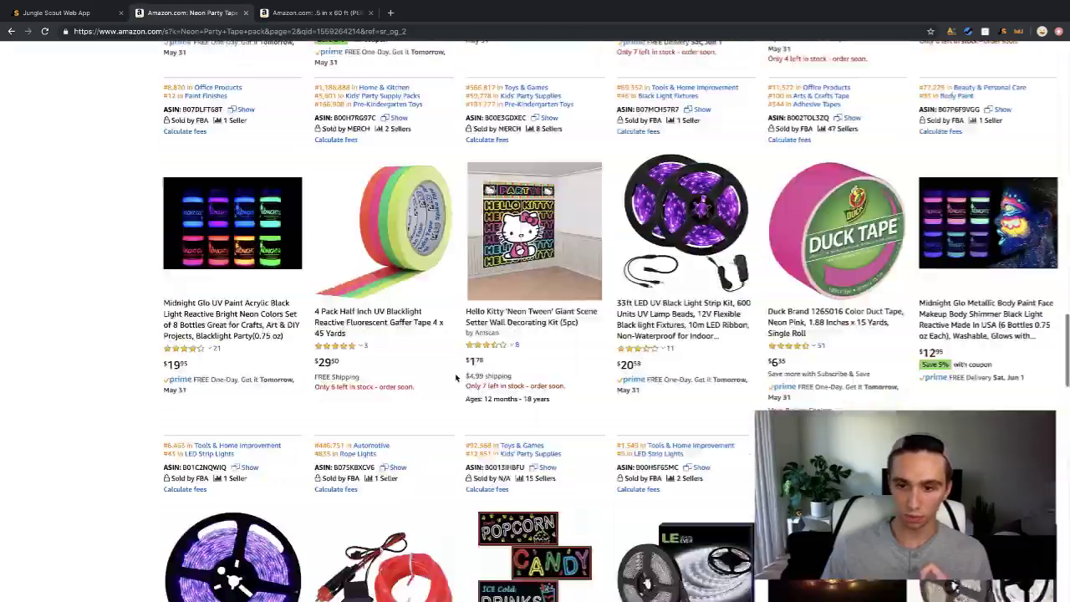
scroll(456, 379, down, 15)
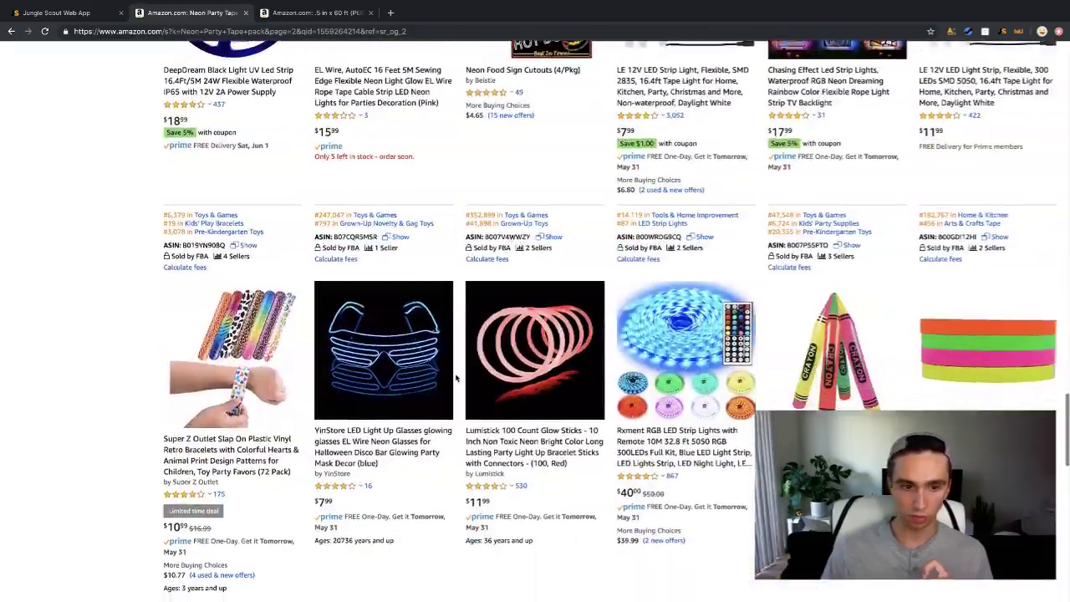
Search Amazon for "Neon Party Tape and baloons" to look for bundles of the two products.
scroll(456, 379, up, 20)
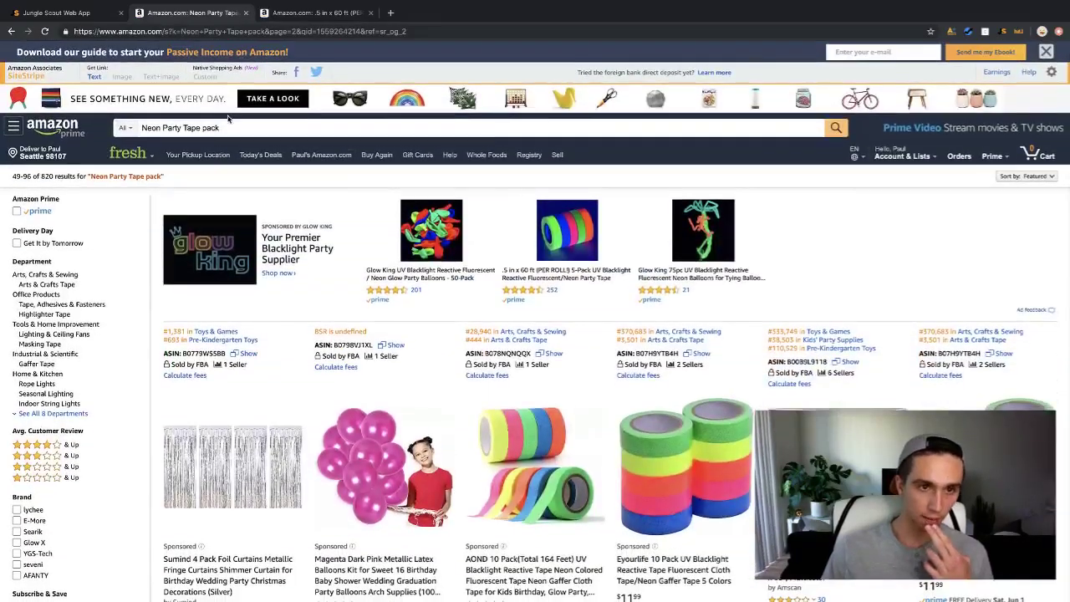
double_click(204, 127)
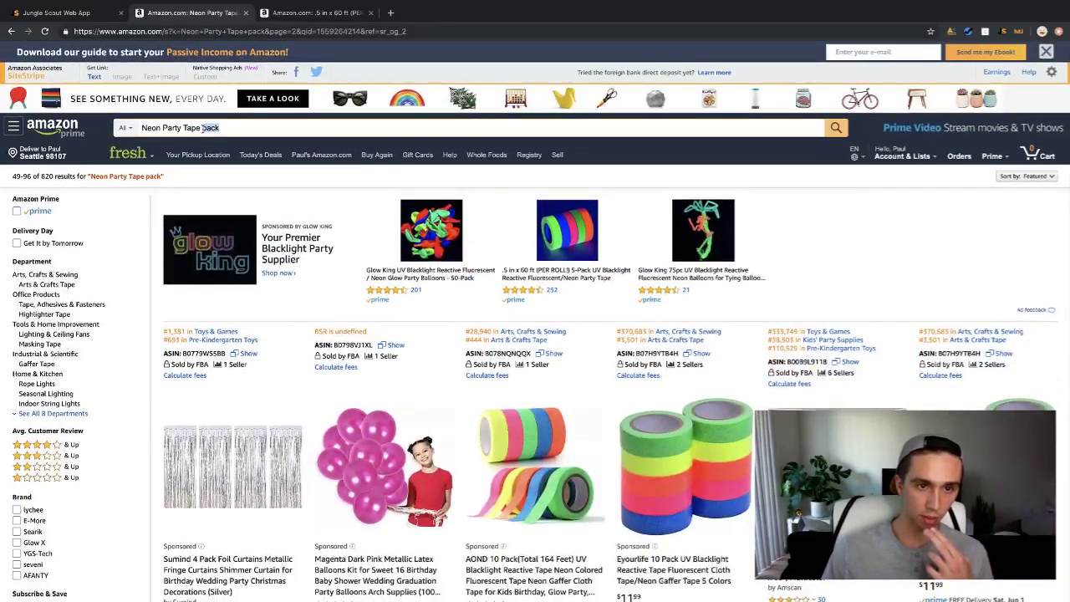
text(and baloons)
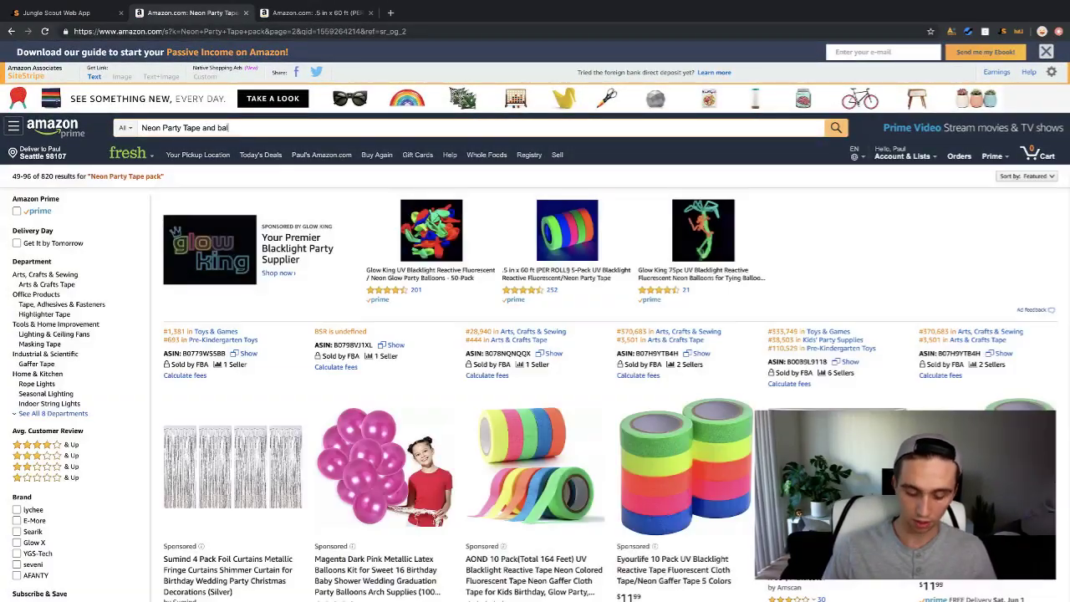
key(Return)
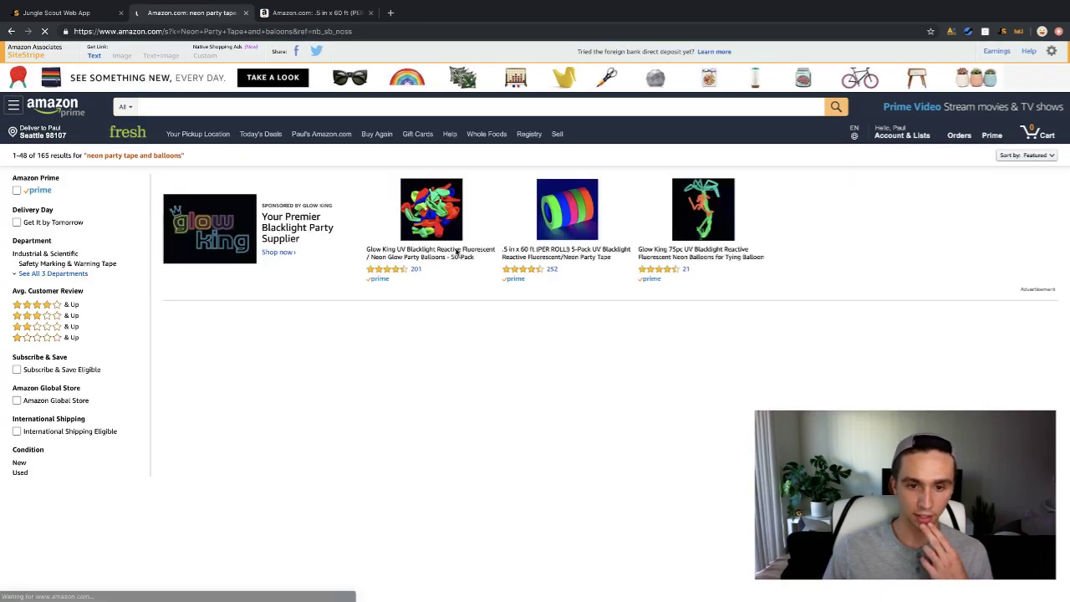
Examine the search results for listings that bundle neon party tape with balloons.
scroll(425, 289, down, 5)
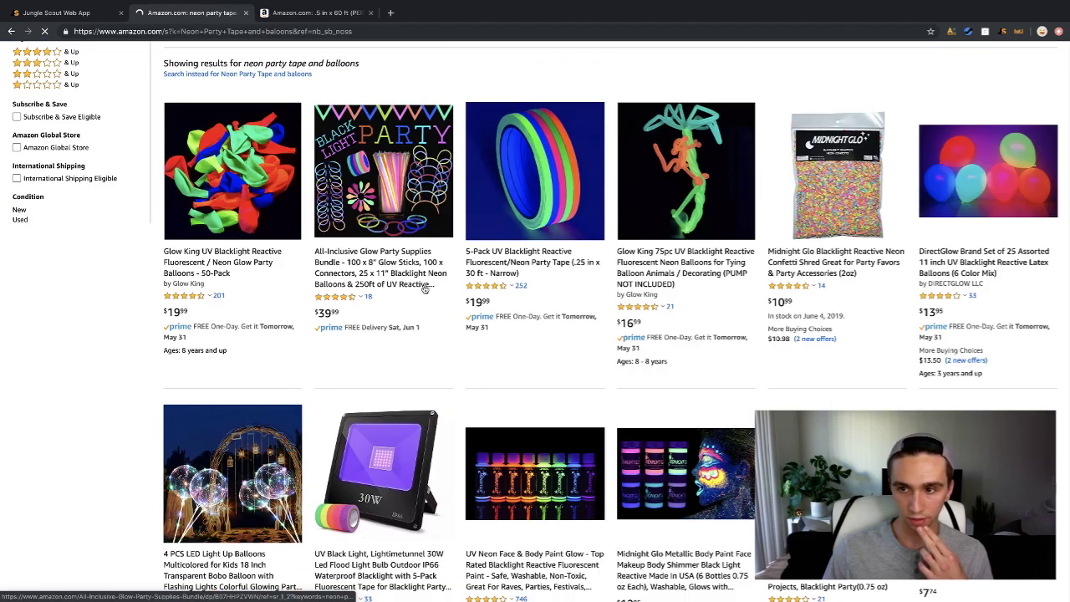
scroll(424, 288, down, 4)
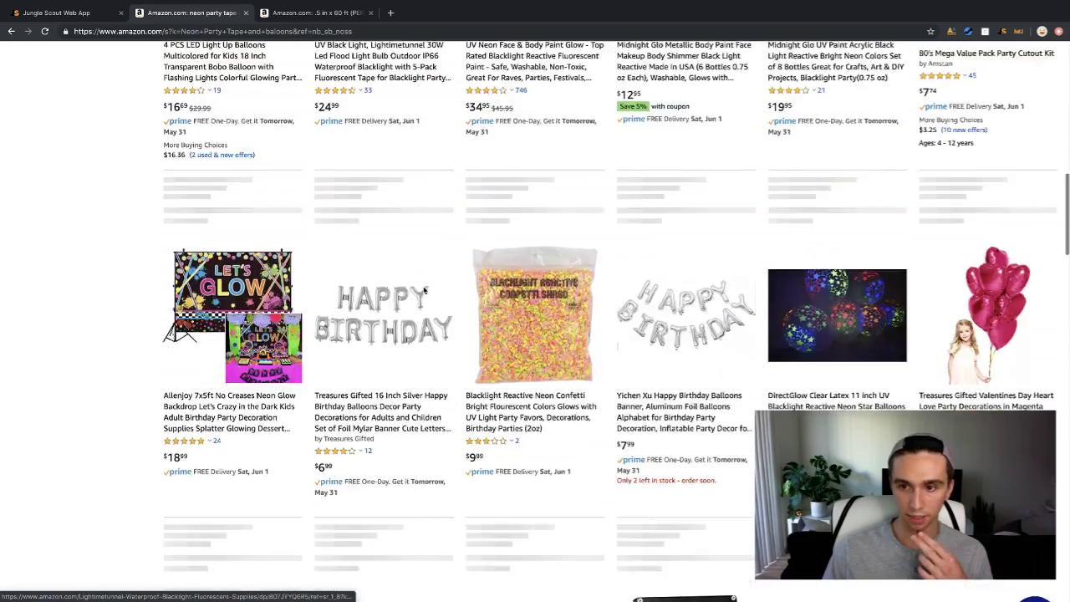
scroll(425, 289, down, 5)
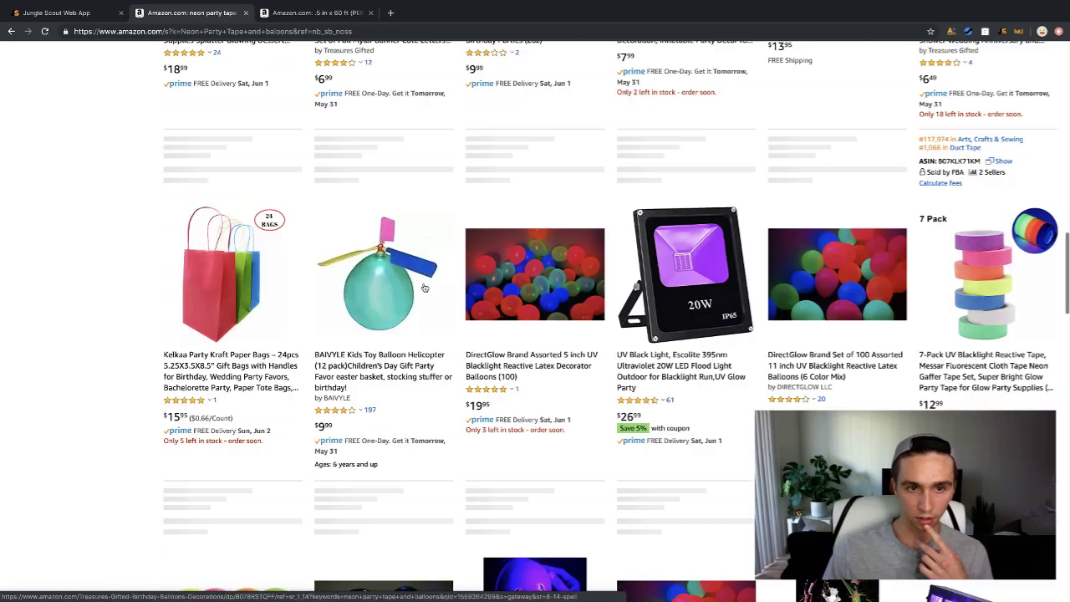
scroll(425, 288, down, 2)
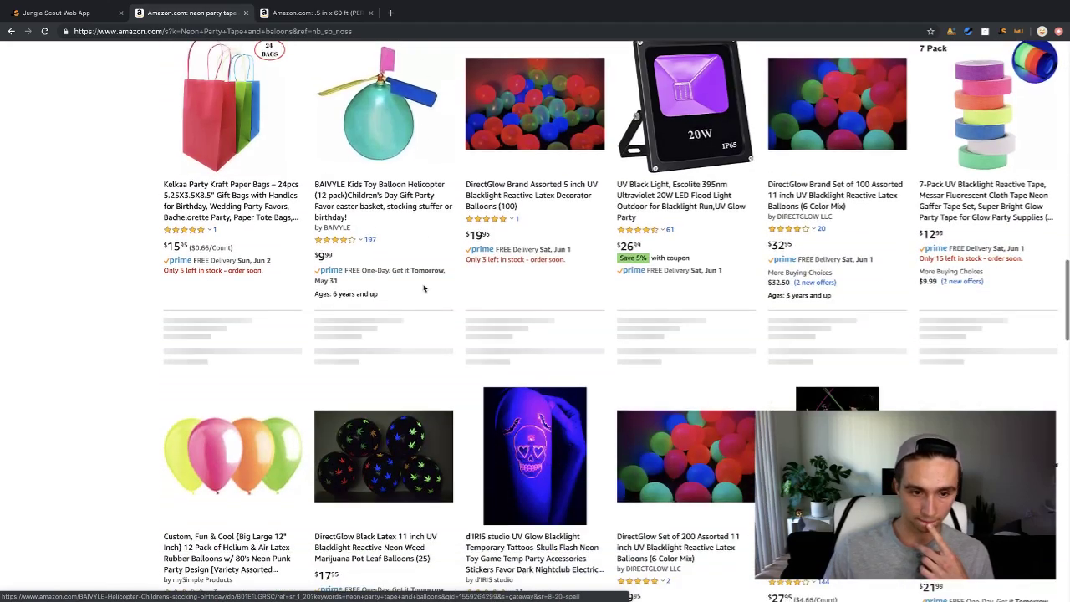
scroll(425, 288, up, 15)
scroll(424, 288, up, 3)
Open Google Docs in a separate browser tab and create a blank document.
key(ctrl+t)
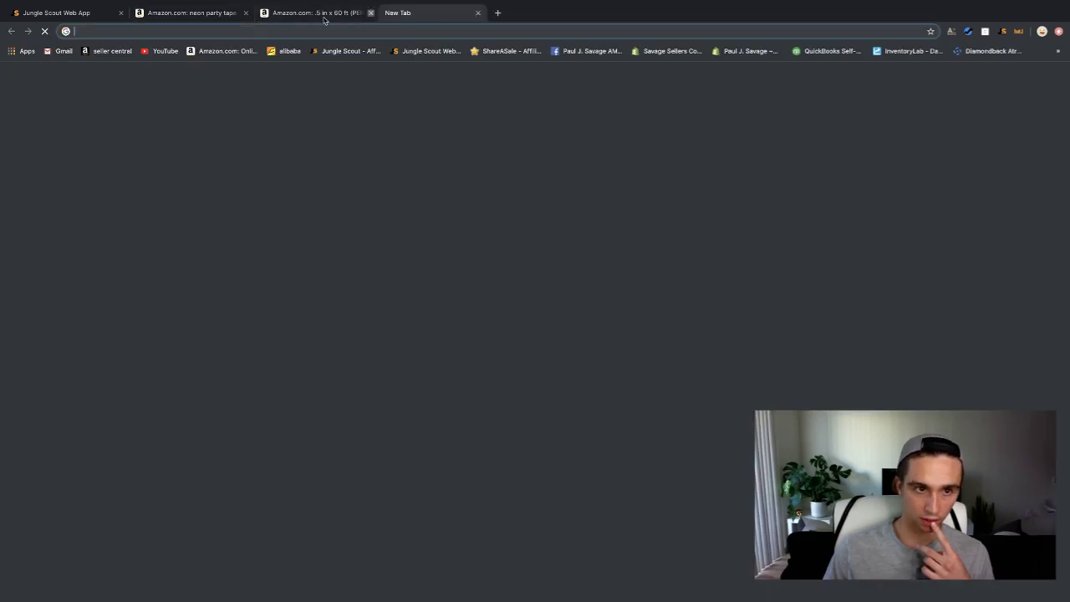
text(docs)
click(160, 63)
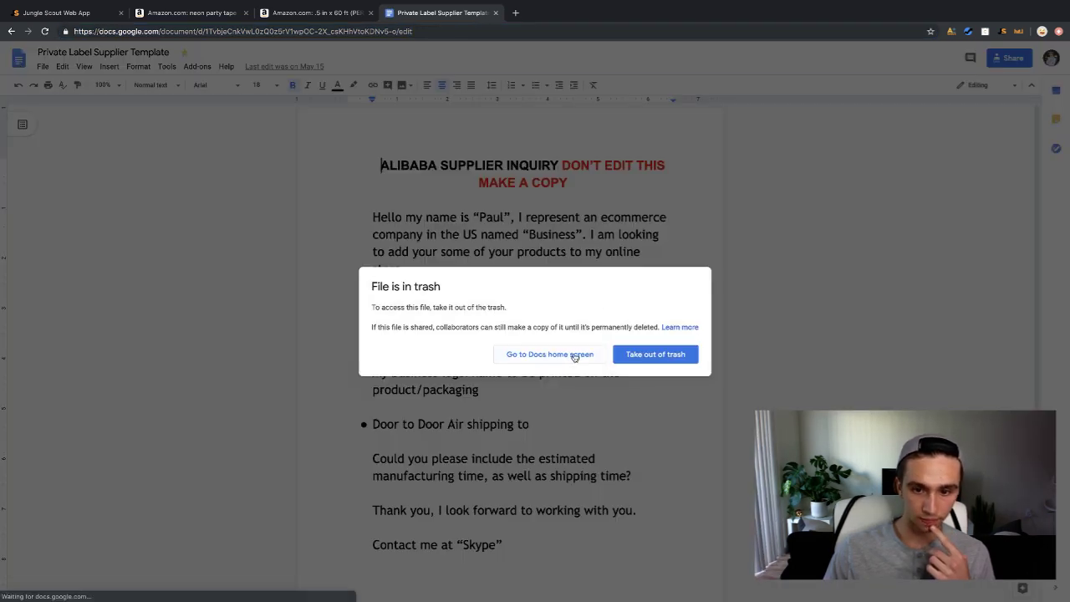
click(550, 354)
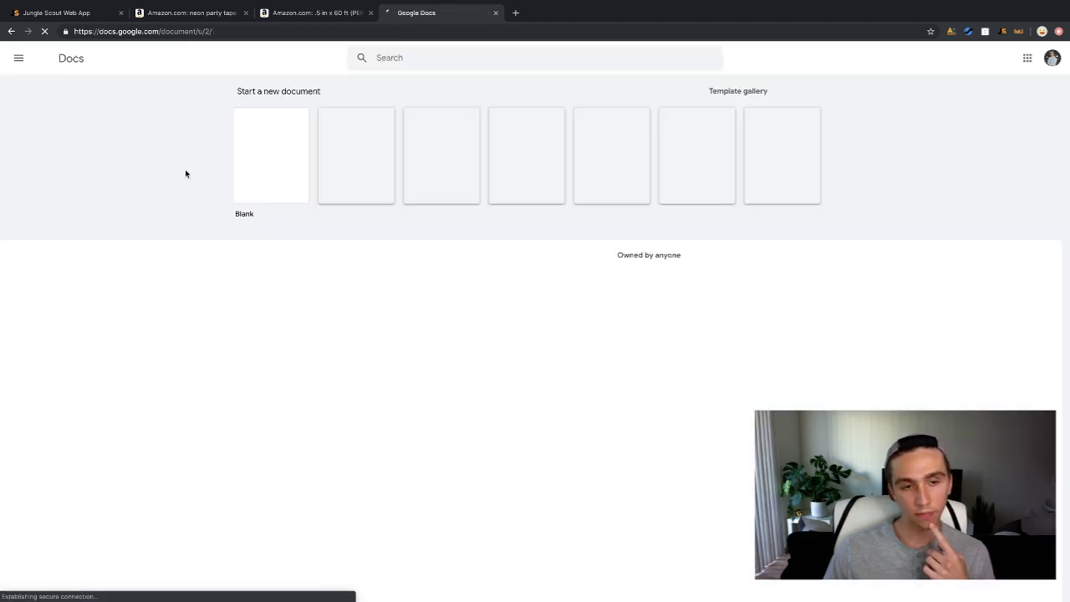
click(280, 182)
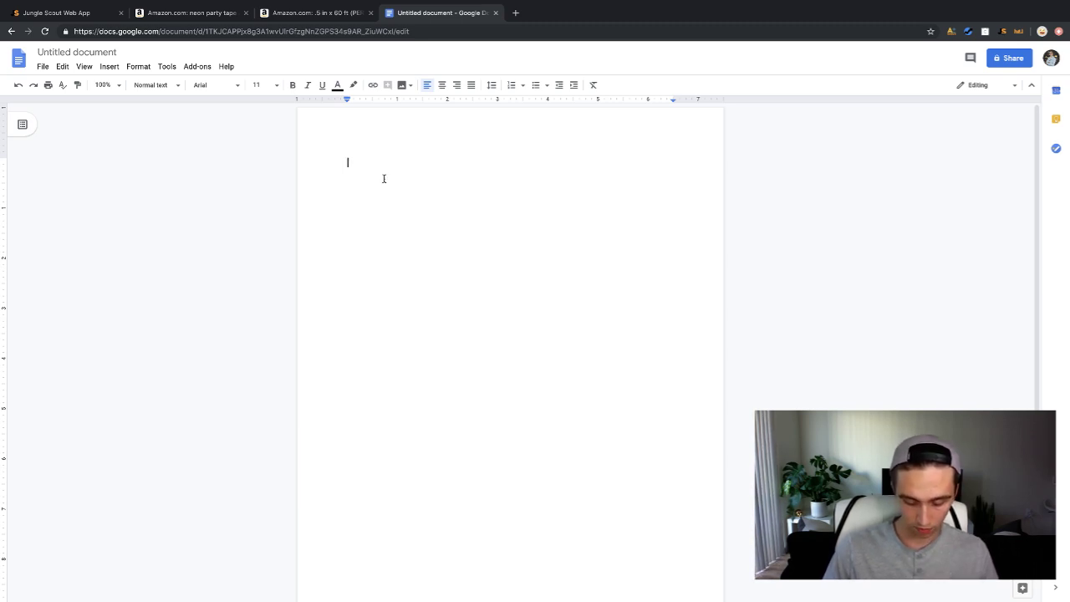
Write the product idea "NEON PARTY BALLOONS - (Differentiation) - Add tape" on the first line of the document.
text(NE)
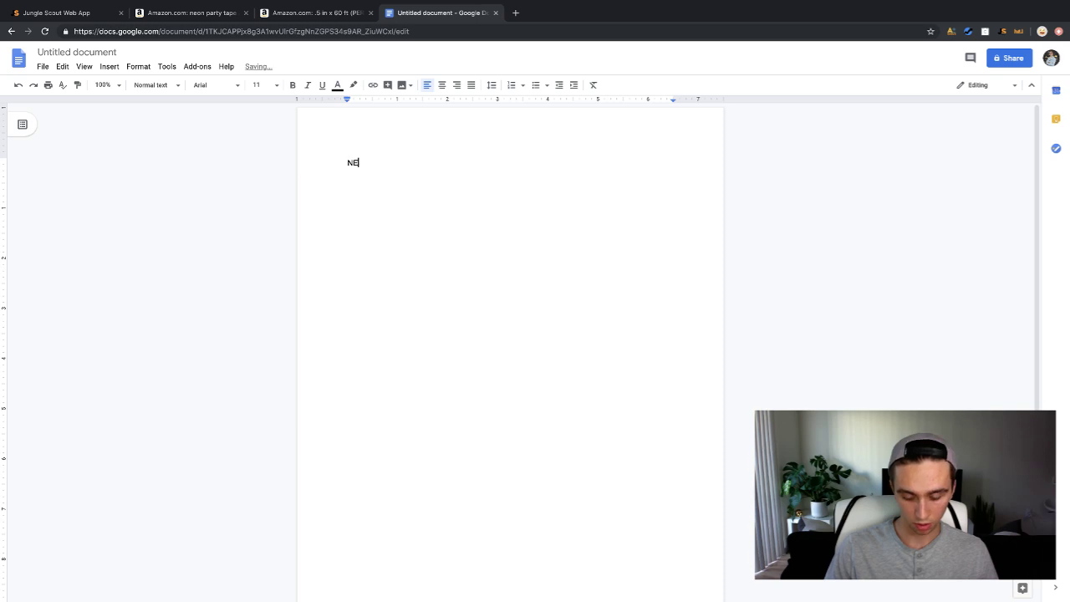
text(ON PARTY BALLONS)
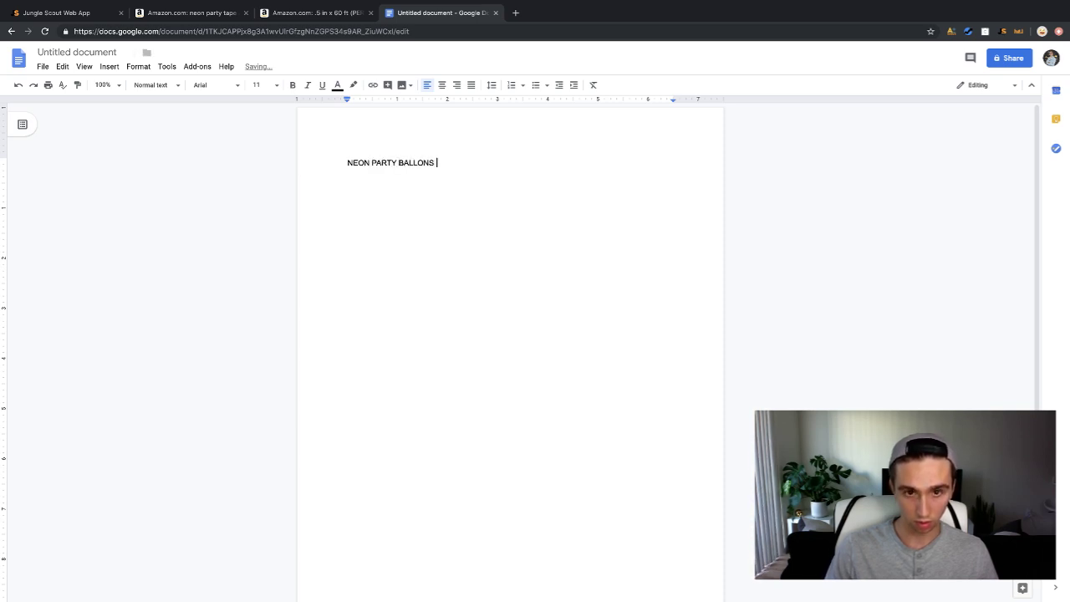
key(BackSpace)
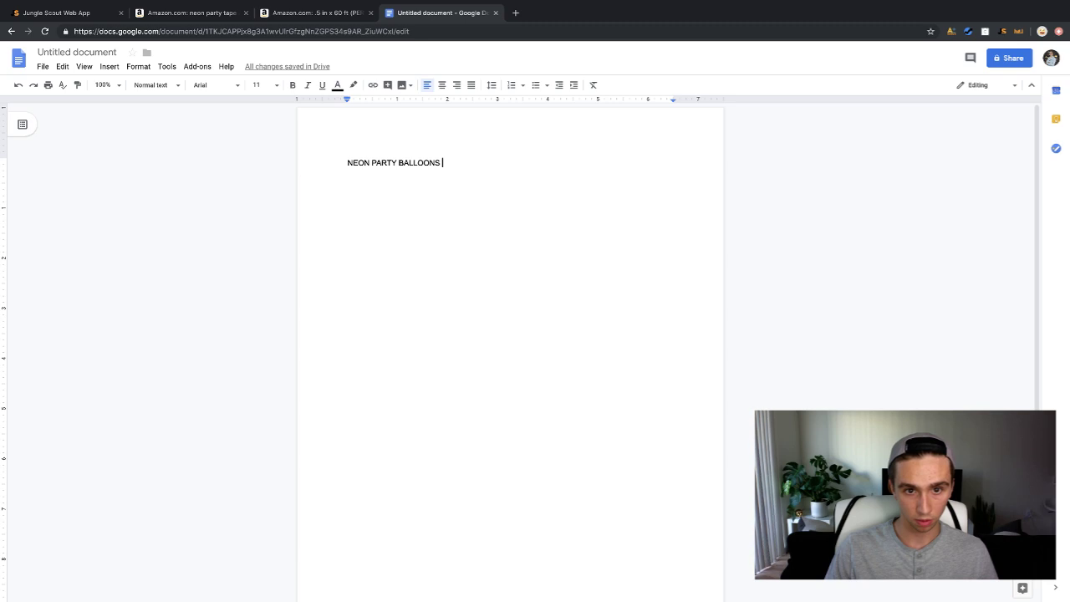
text(-)
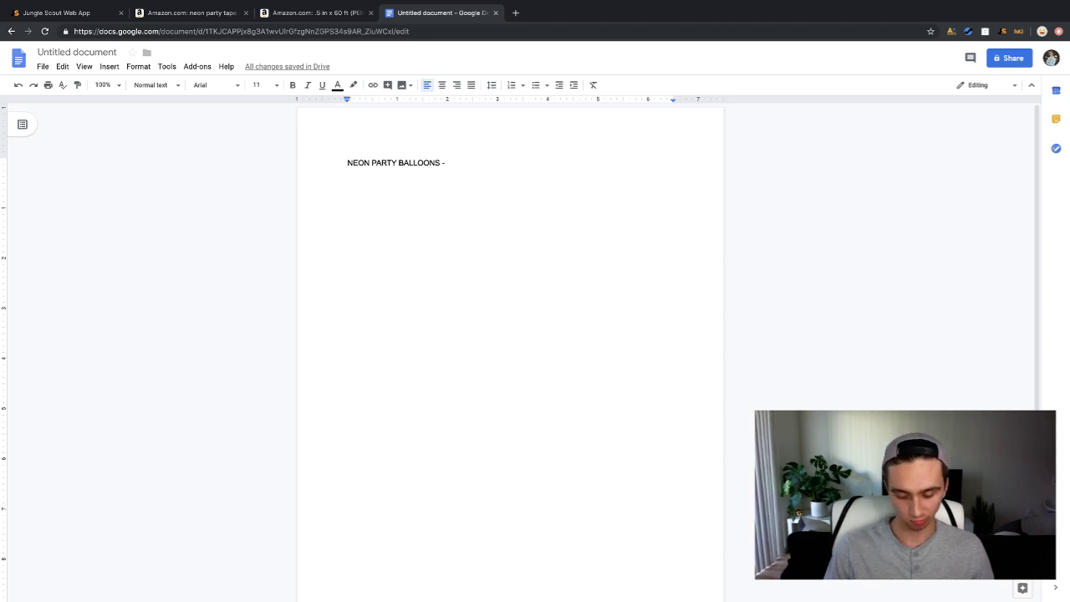
text((Differ)
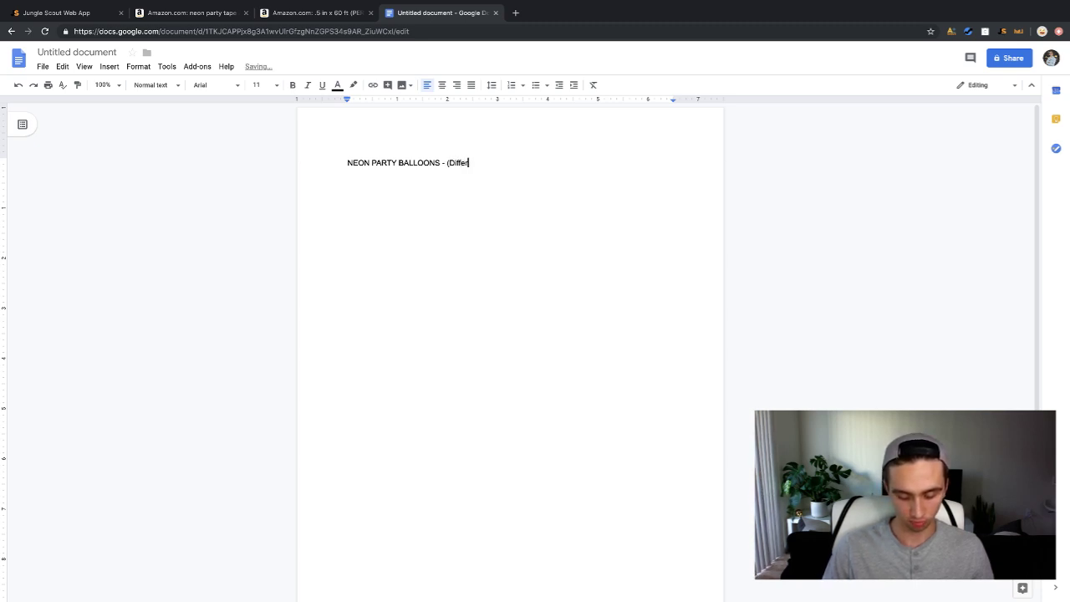
text(entiation) - Add)
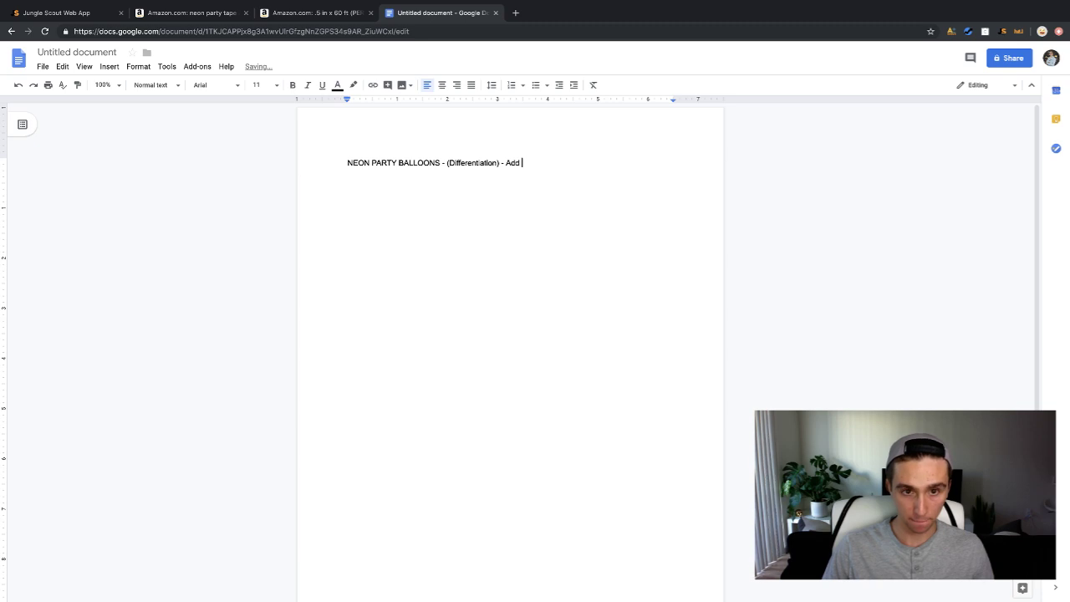
text(ope)
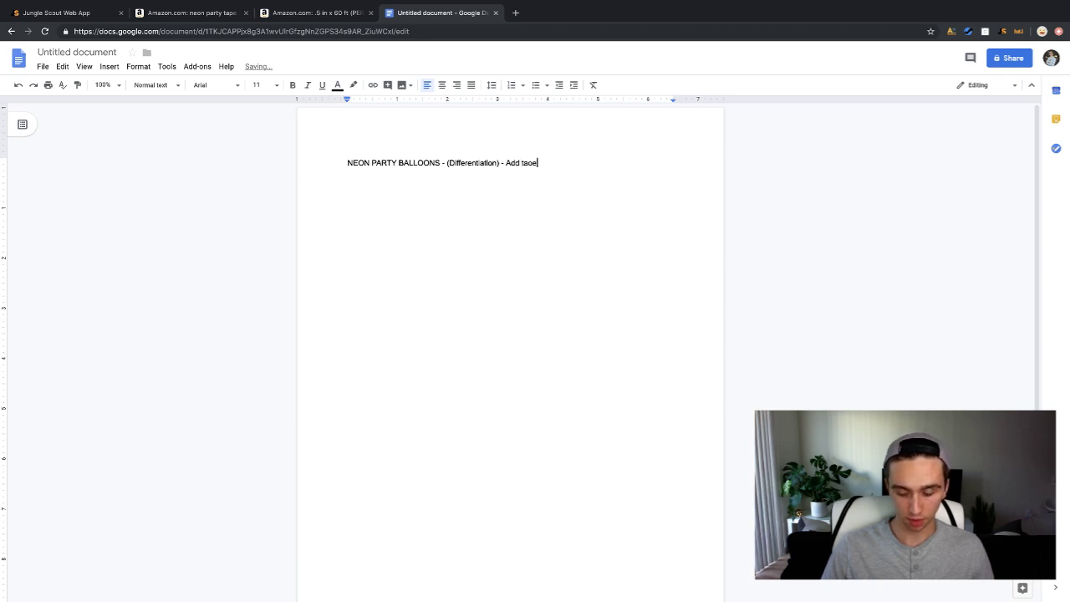
key(BackSpace)
key(BackSpace)
key(BackSpace)
key(BackSpace)
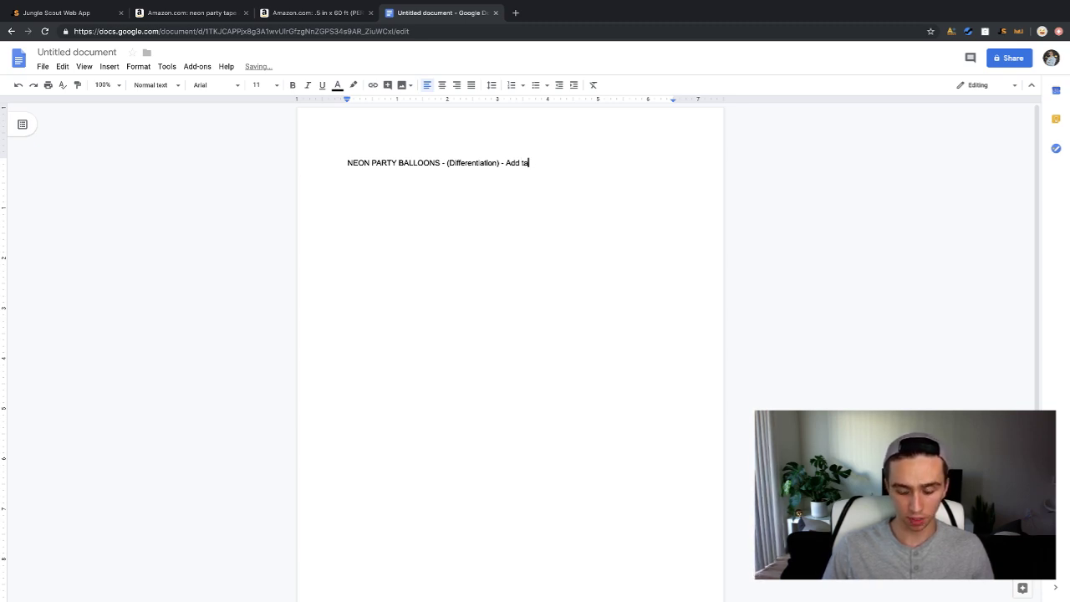
text(pe)
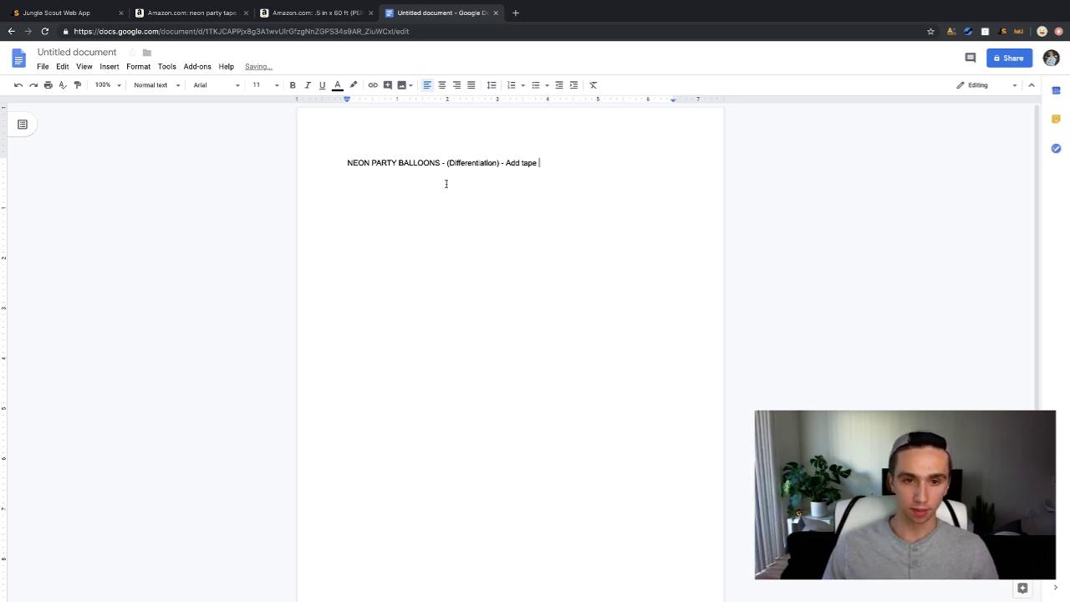
Return to the Jungle Scout product database and look through its product list for another promising item.
click(305, 16)
click(203, 16)
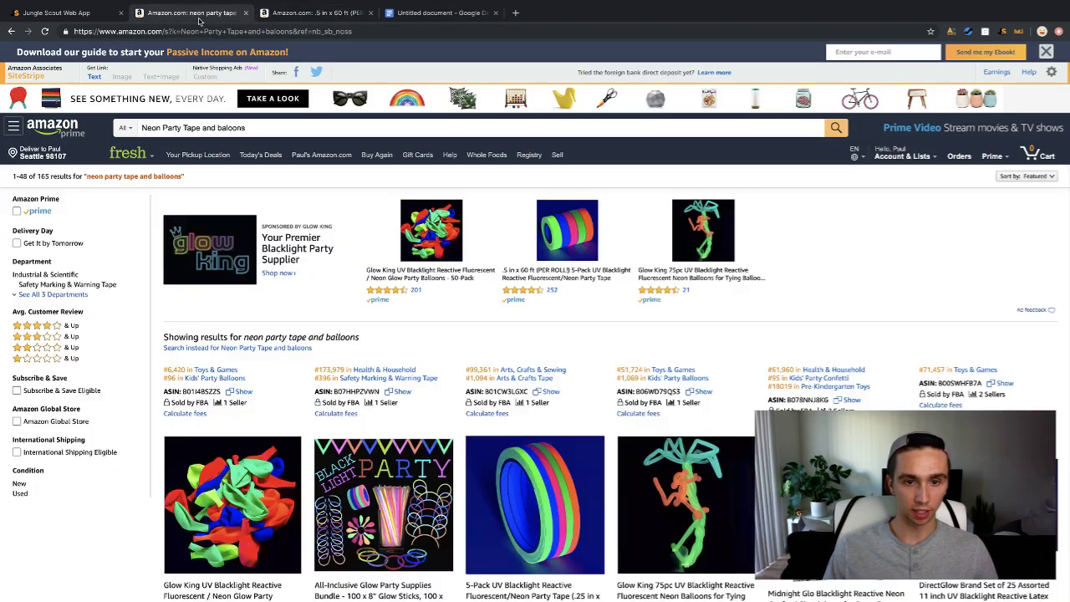
click(92, 15)
scroll(354, 367, down, 5)
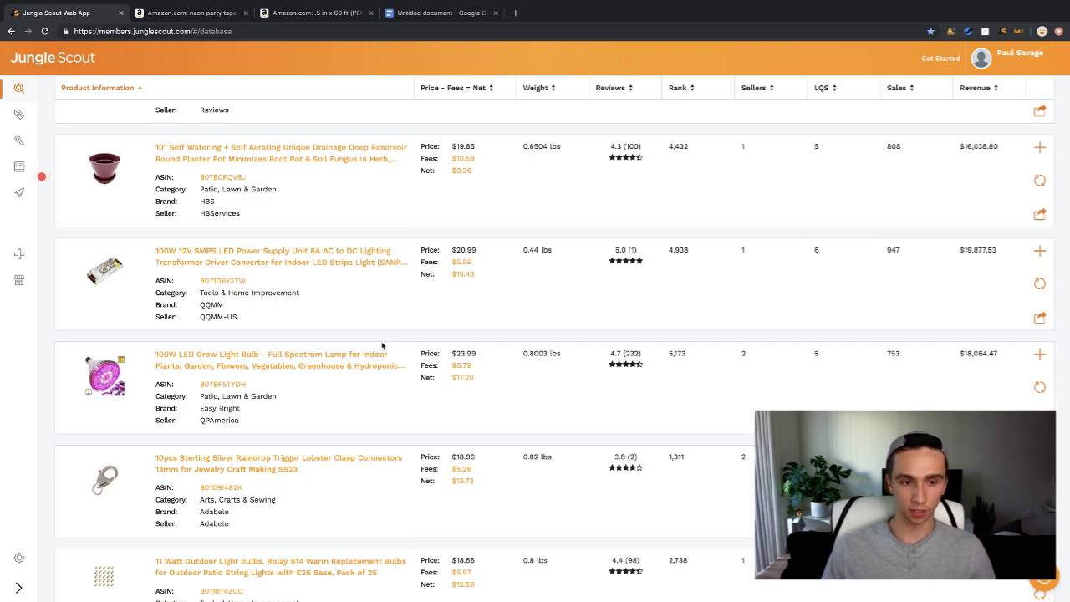
scroll(409, 338, down, 2)
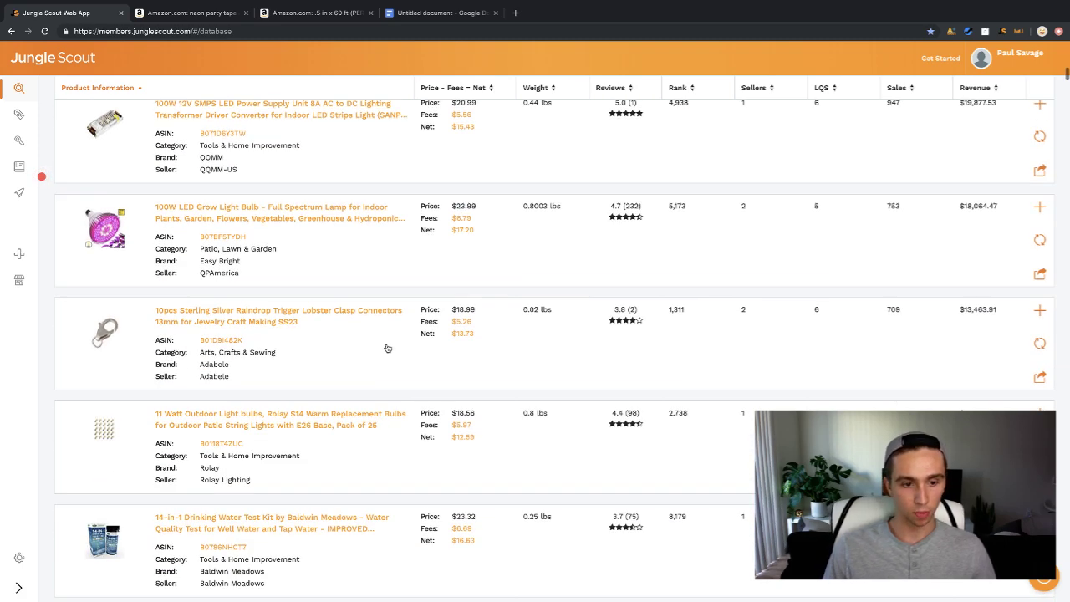
scroll(387, 348, down, 6)
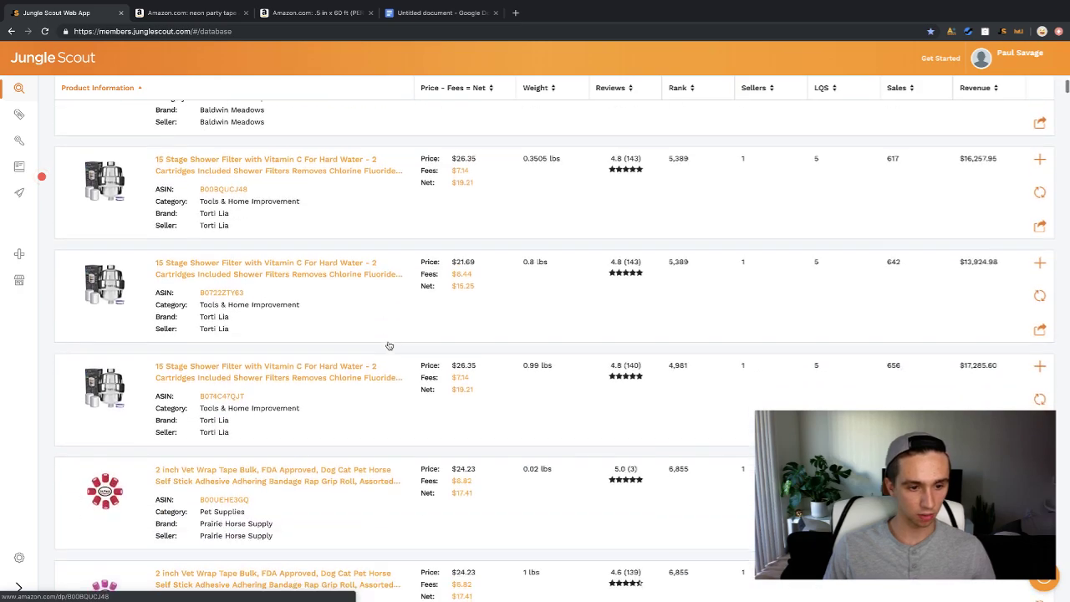
scroll(388, 345, down, 5)
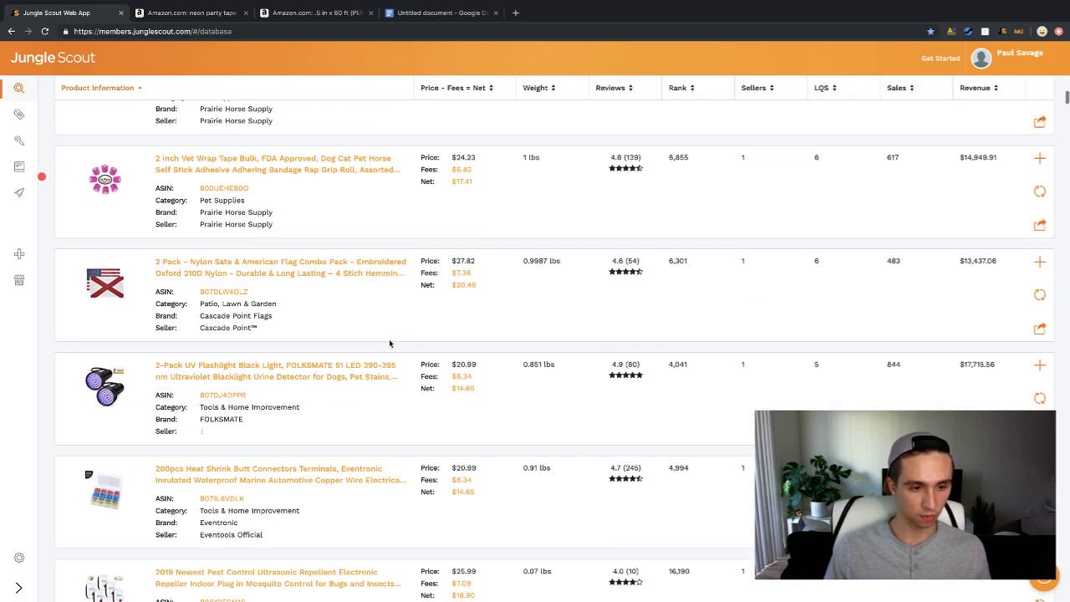
scroll(389, 343, down, 2)
scroll(415, 350, down, 2)
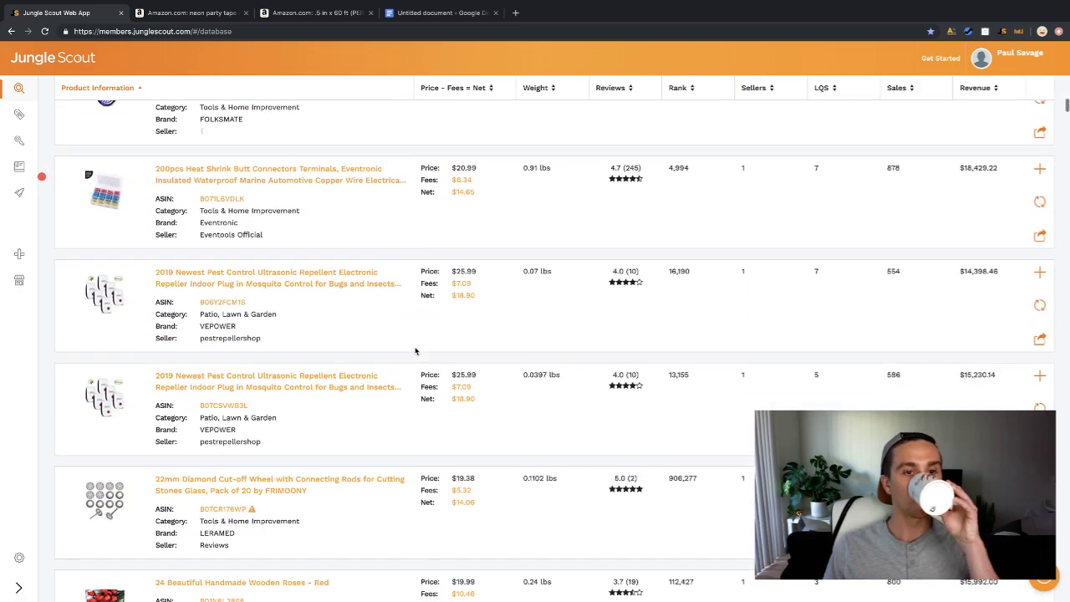
scroll(413, 357, down, 3)
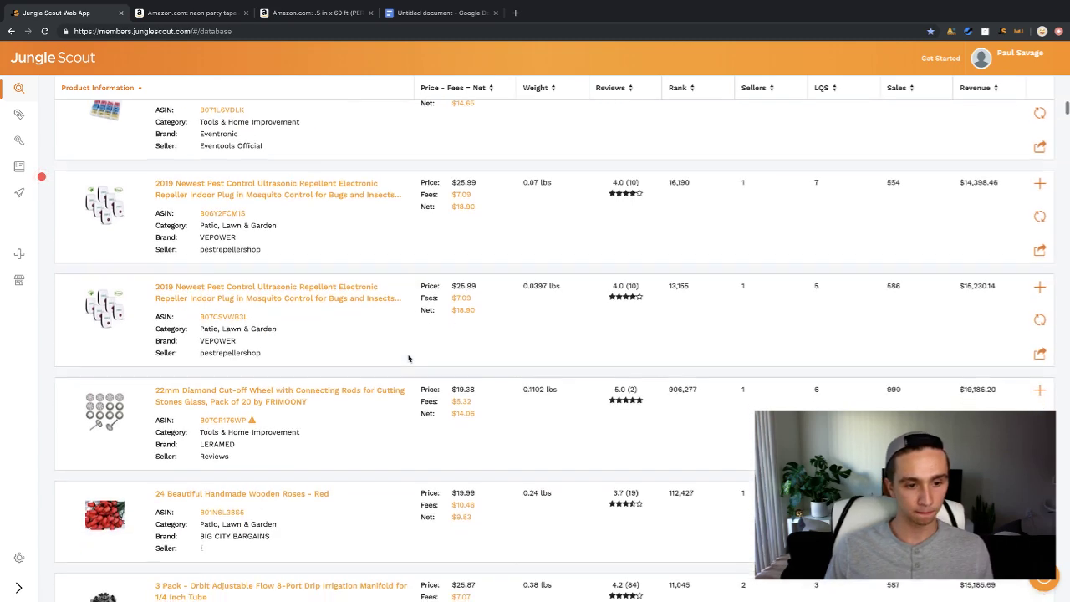
scroll(408, 358, down, 1)
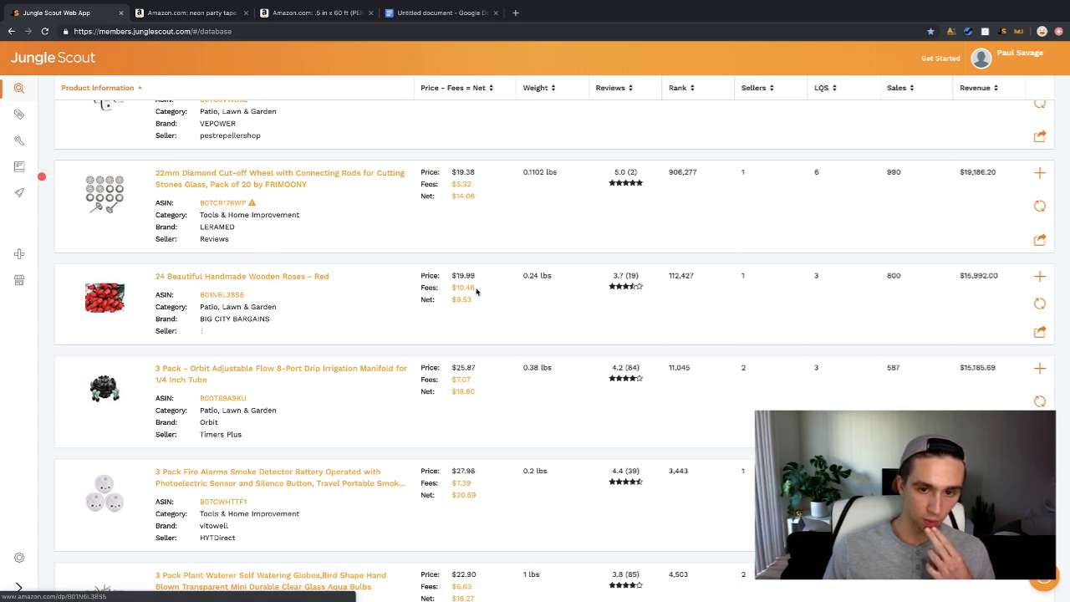
Open the Amazon listing for "24 Beautiful Handmade Wooden Roses - Red", examine its details and check it with the Jungle Scout extension.
click(291, 278)
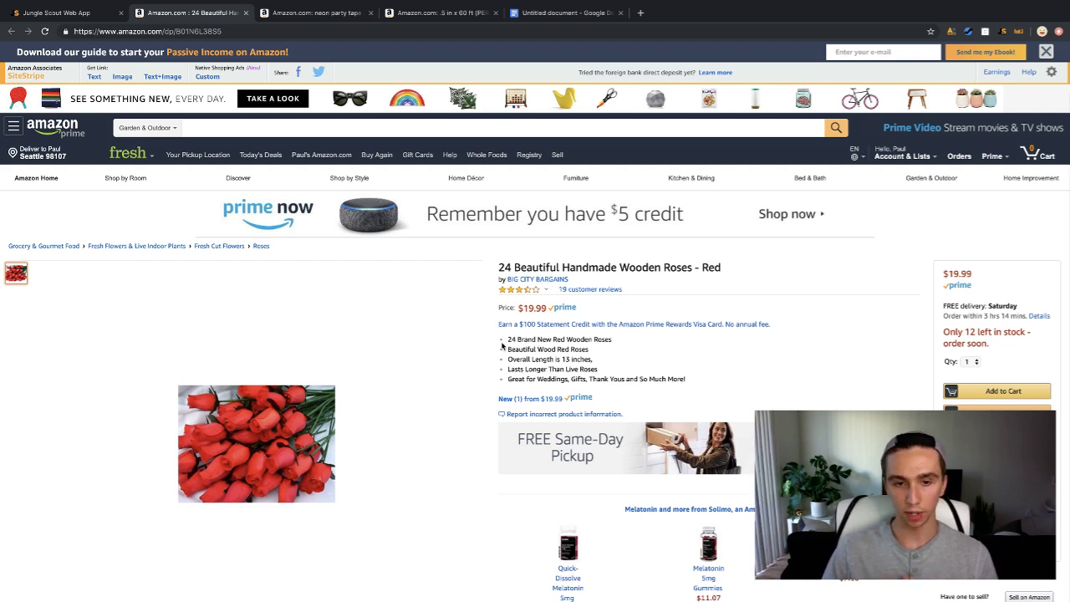
scroll(398, 381, down, 5)
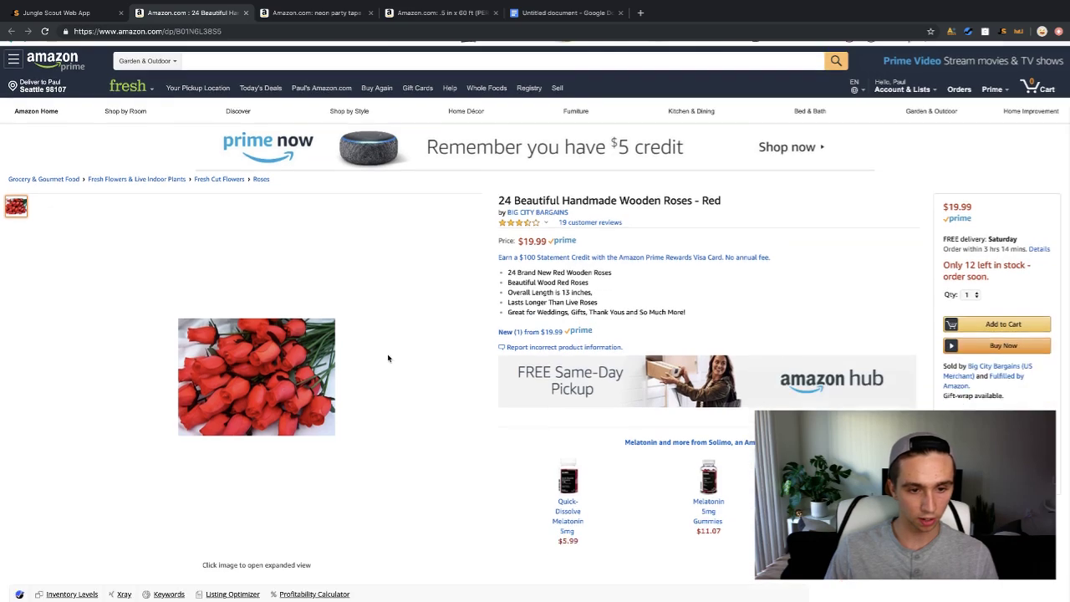
scroll(407, 313, up, 3)
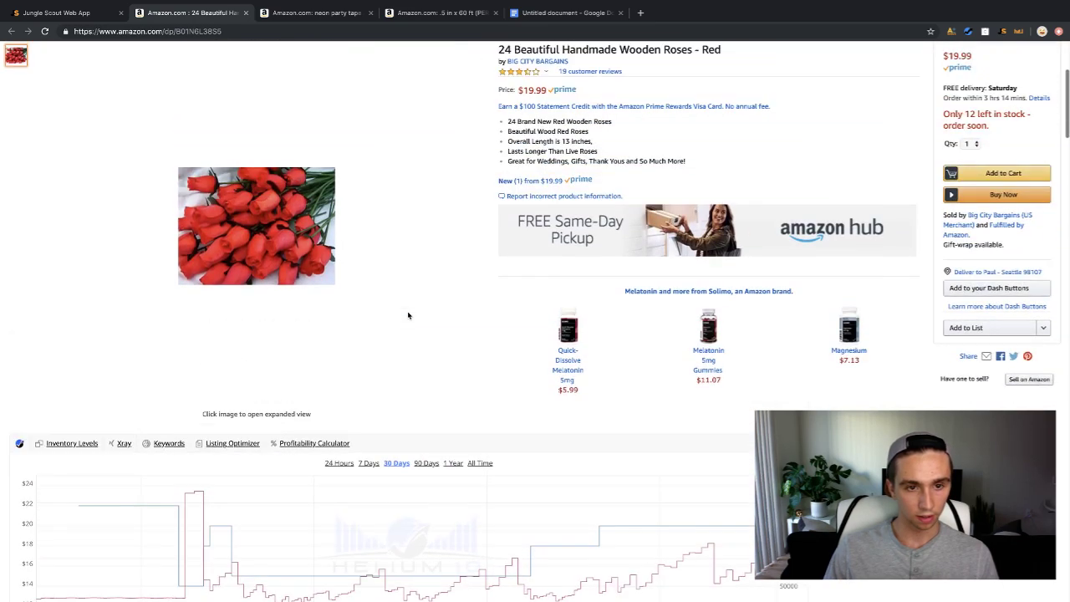
scroll(413, 326, down, 3)
scroll(413, 327, up, 5)
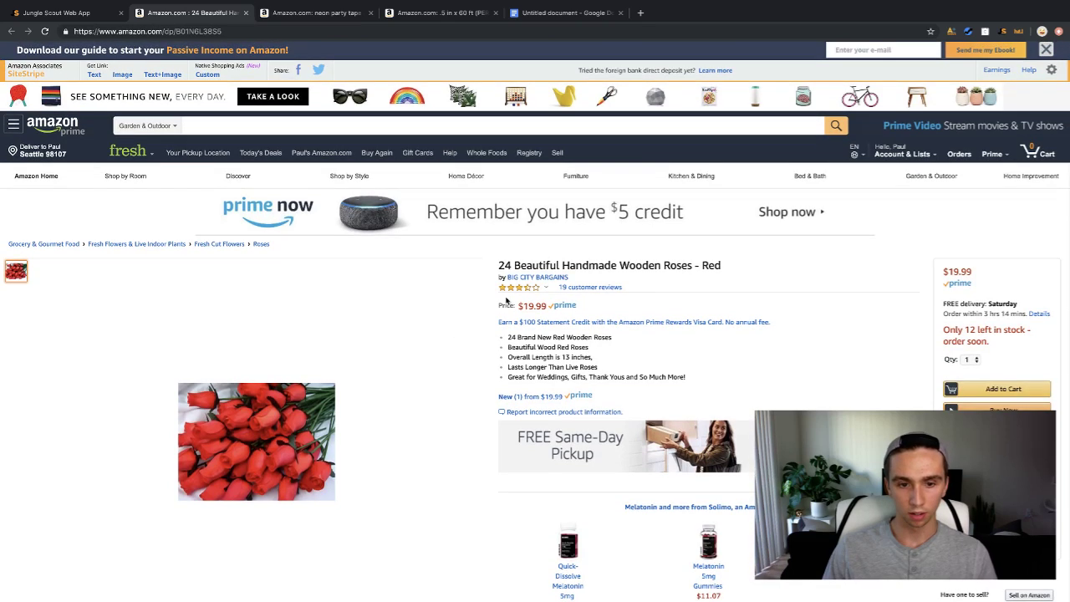
scroll(346, 461, down, 1)
scroll(343, 463, up, 1)
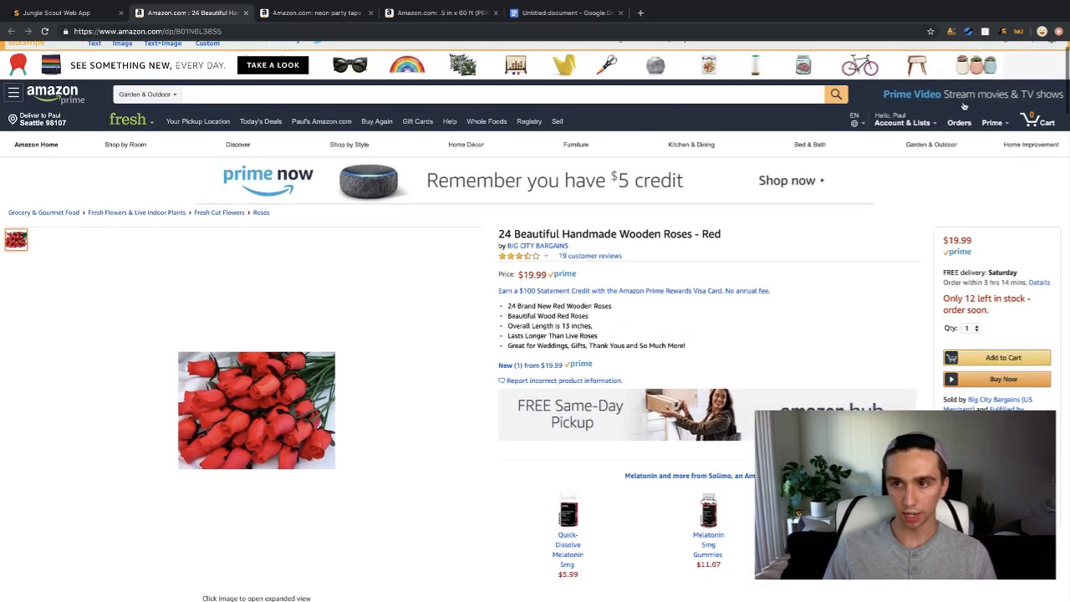
click(1002, 31)
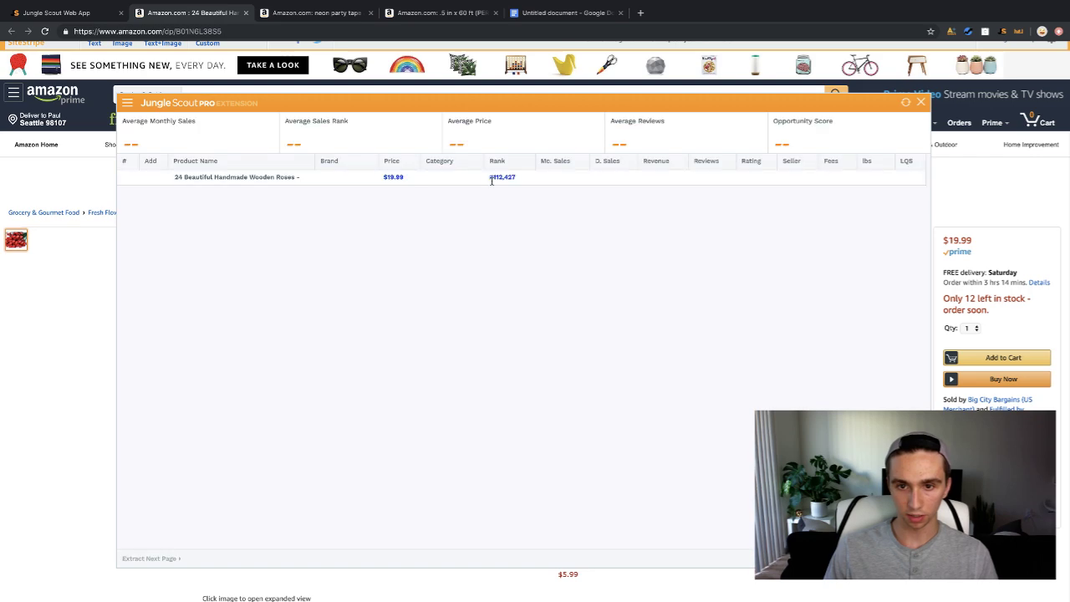
click(921, 102)
Examine the wooden roses' 30-day price and sales rank history, revenue calculator and frequently bought together items.
scroll(301, 403, down, 4)
scroll(301, 402, down, 1)
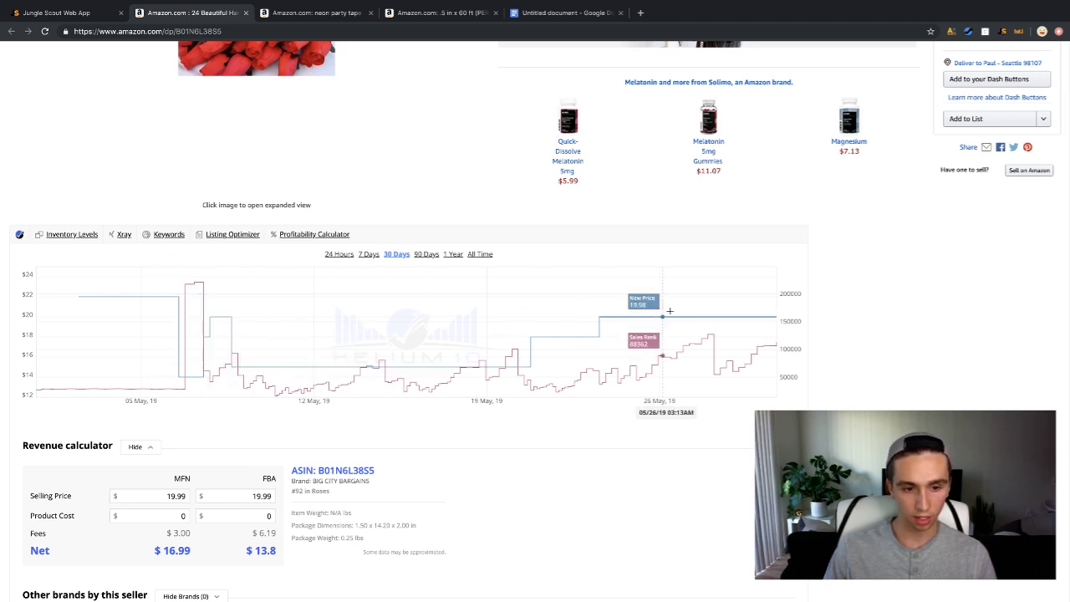
scroll(309, 335, down, 4)
scroll(309, 335, down, 4)
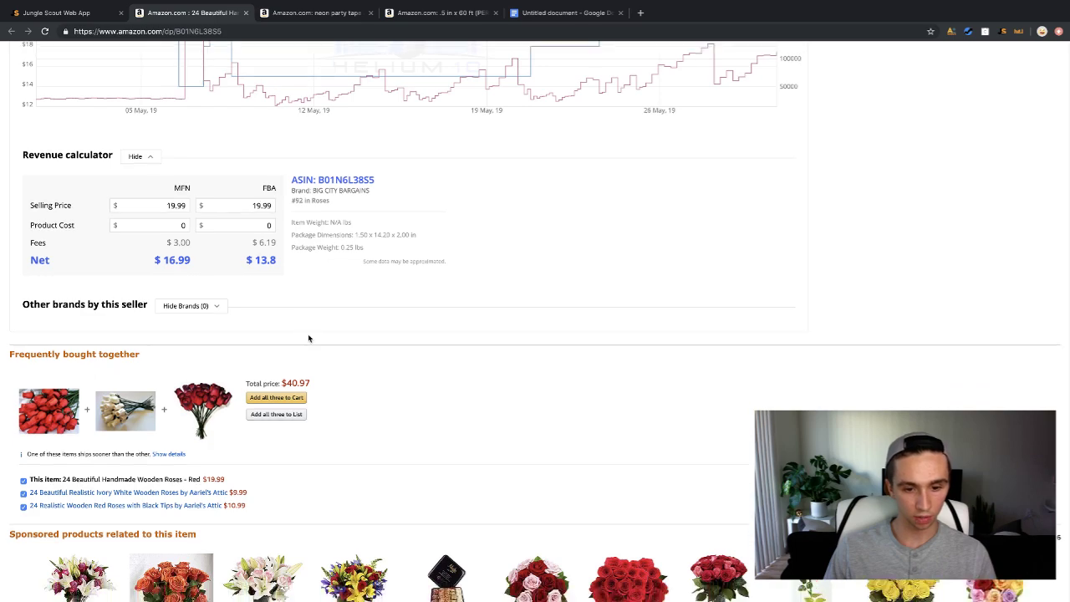
scroll(309, 333, up, 10)
scroll(309, 333, up, 3)
scroll(308, 334, down, 3)
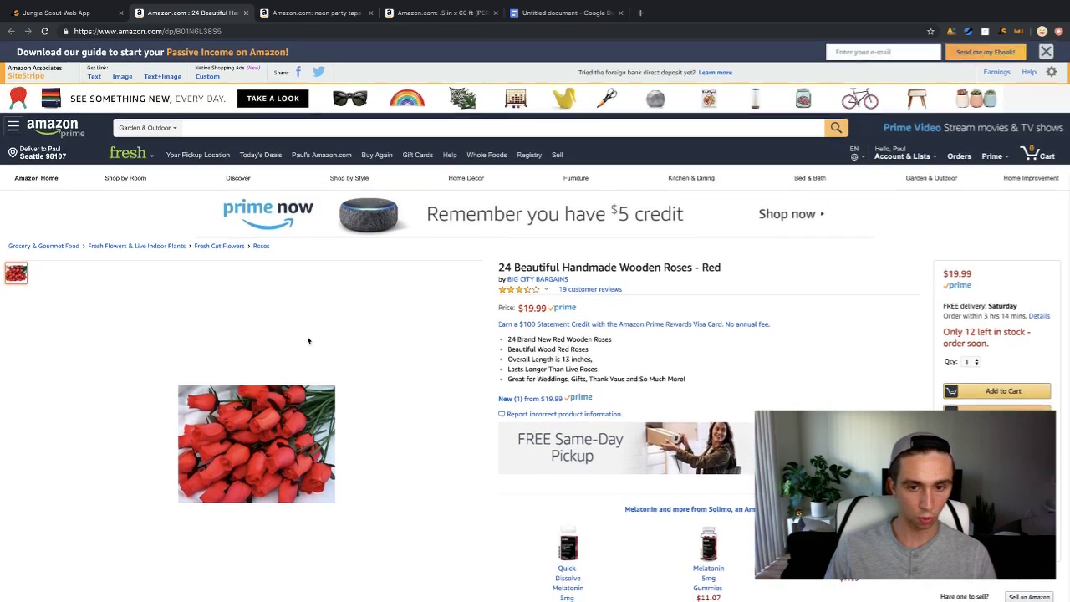
scroll(341, 341, down, 2)
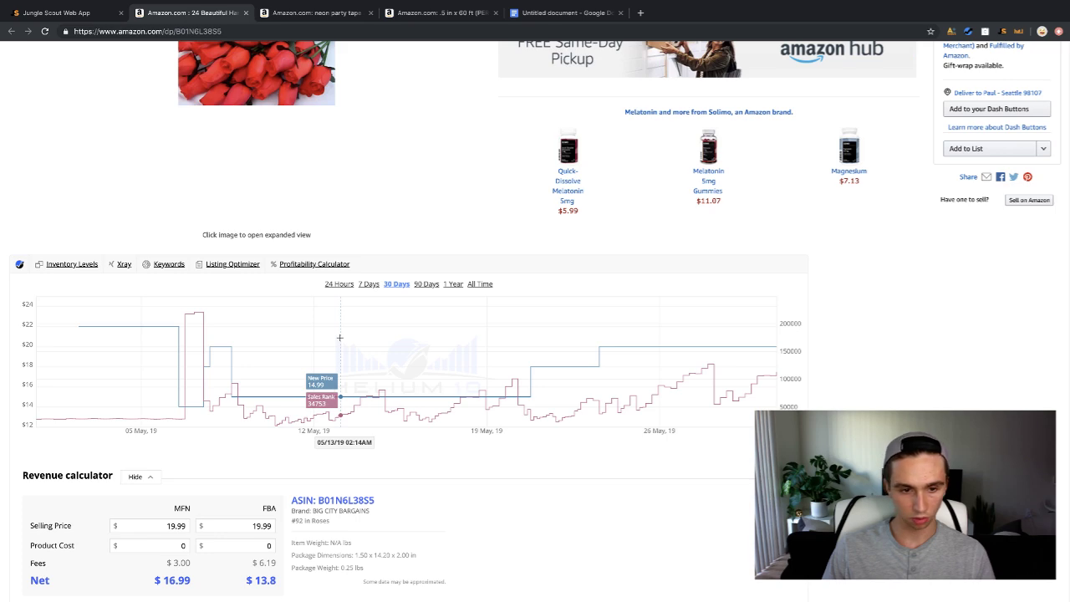
Look over the wooden roses listing's revenue calculator, bundle offers and related sponsored products.
scroll(273, 341, down, 3)
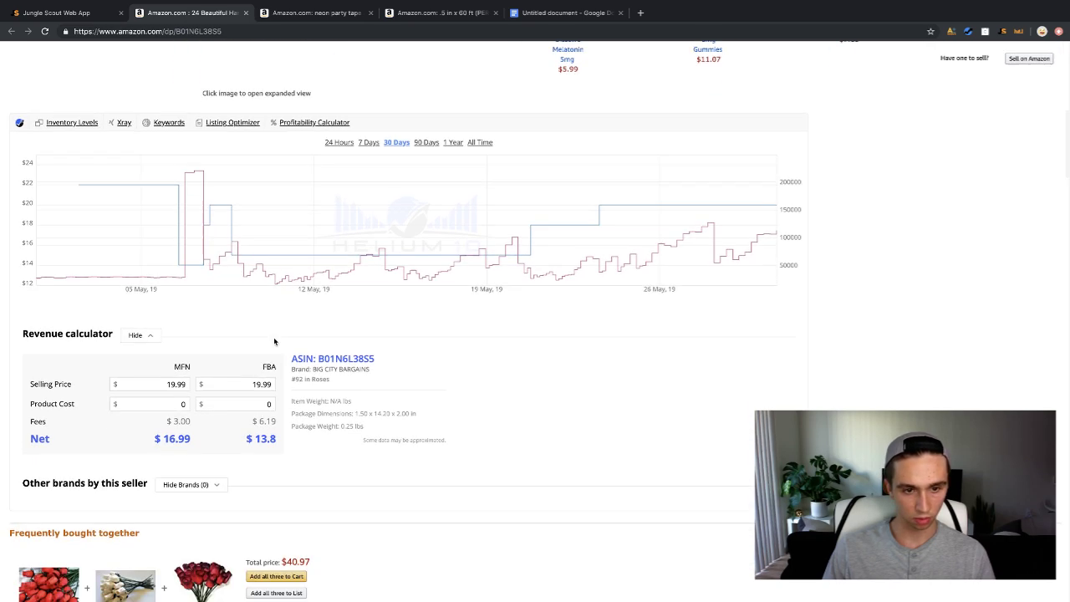
scroll(274, 341, down, 1)
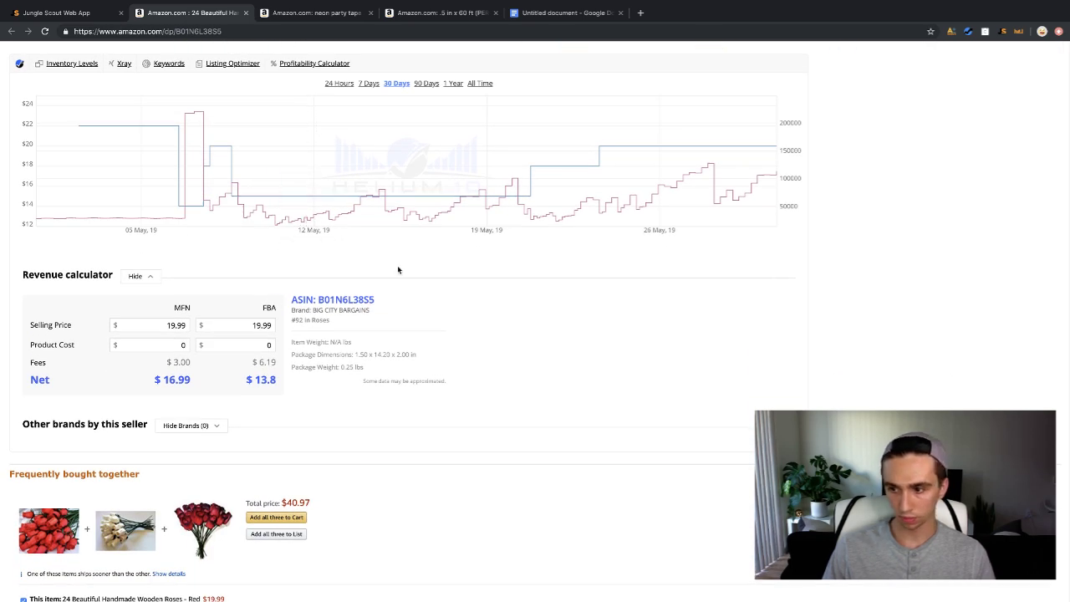
scroll(415, 404, down, 5)
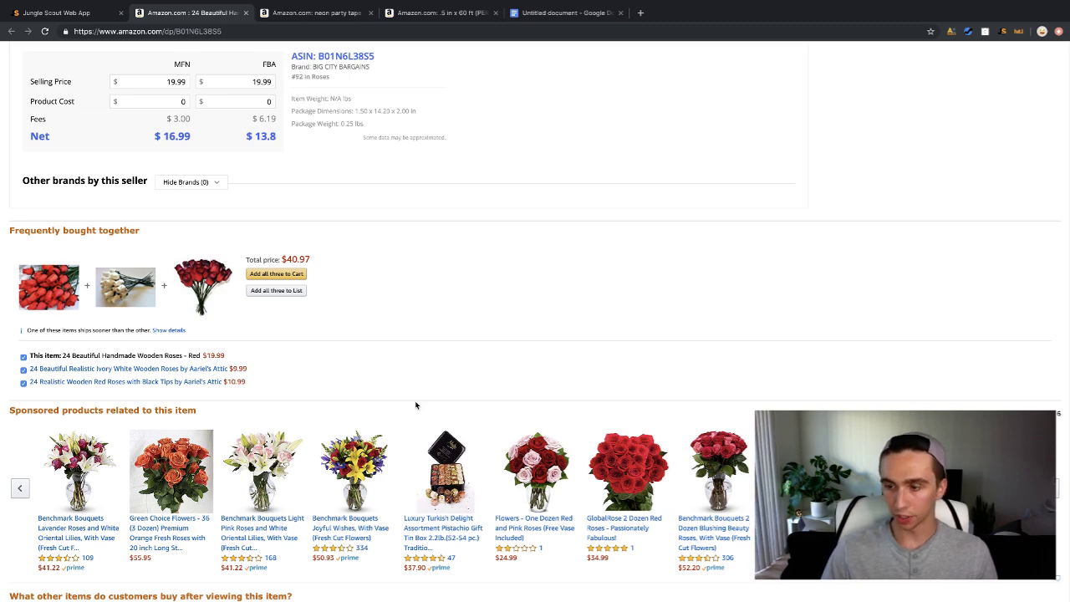
scroll(461, 336, down, 5)
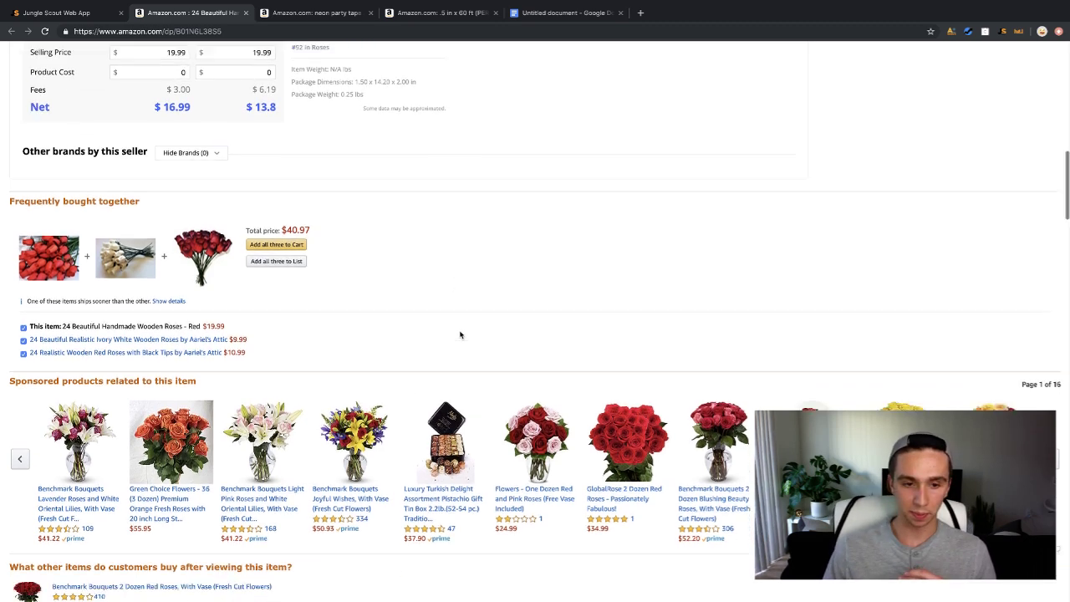
Search Amazon for "wooden roses" across all departments.
scroll(461, 335, up, 15)
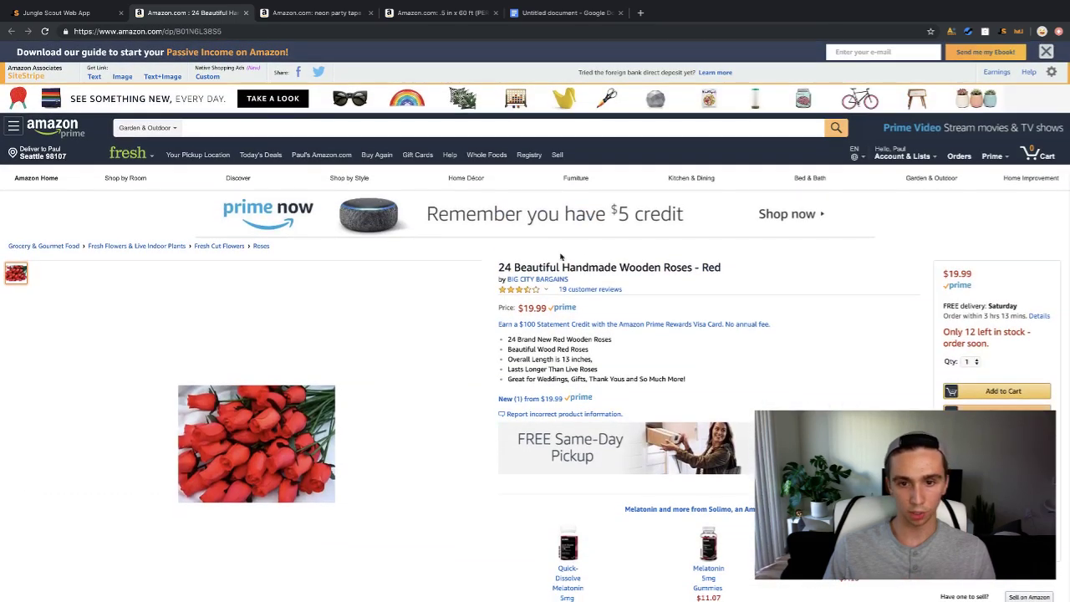
click(142, 127)
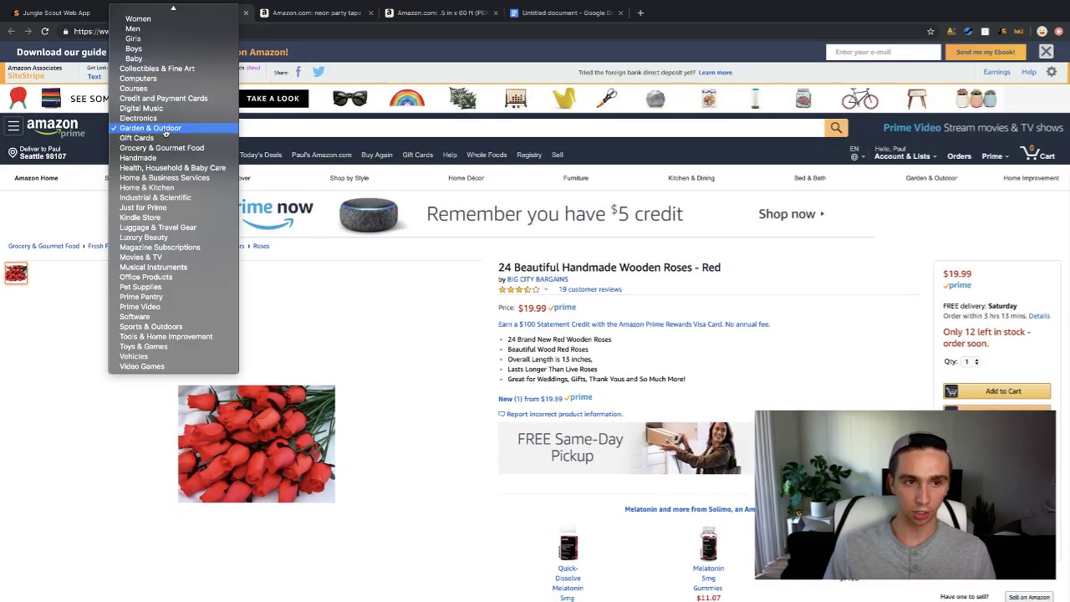
click(153, 10)
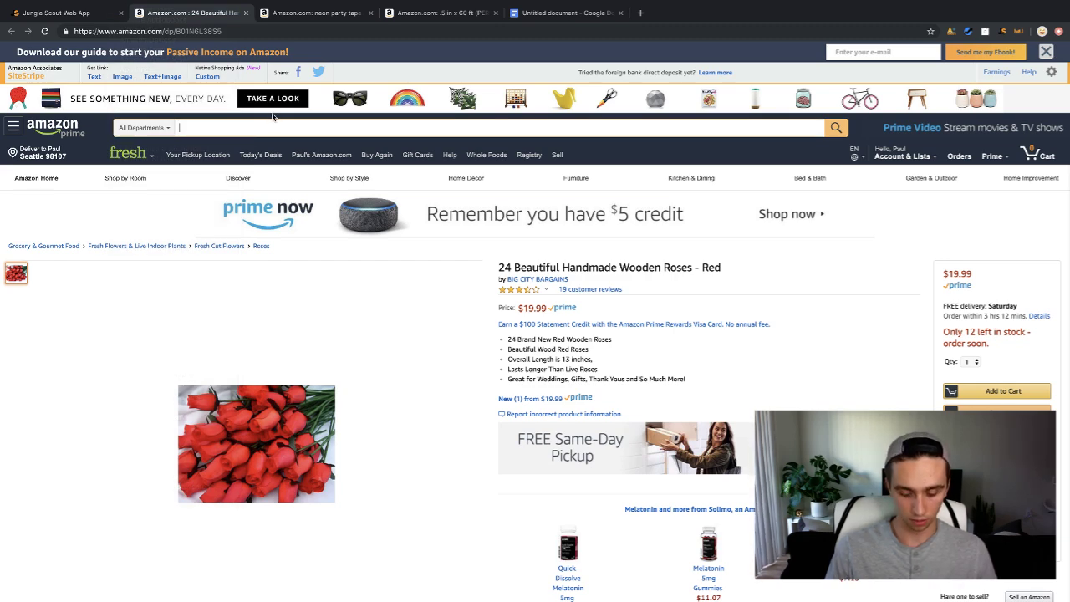
text(wooden roses)
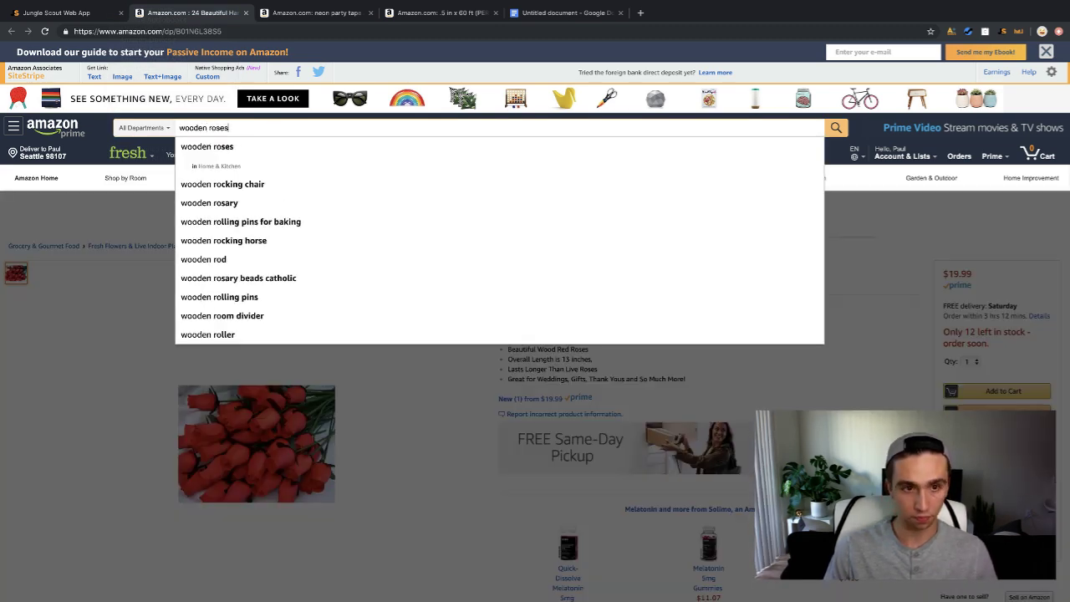
key(Return)
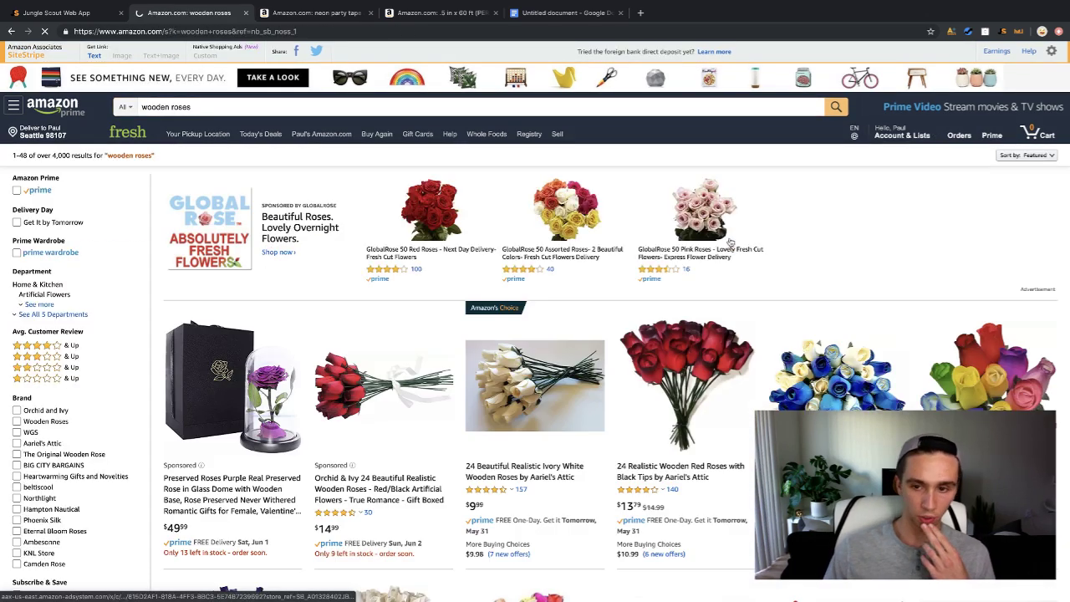
Browse the wooden roses search results and analyze them with the Jungle Scout extension.
scroll(728, 243, down, 3)
scroll(729, 243, down, 2)
scroll(727, 240, down, 2)
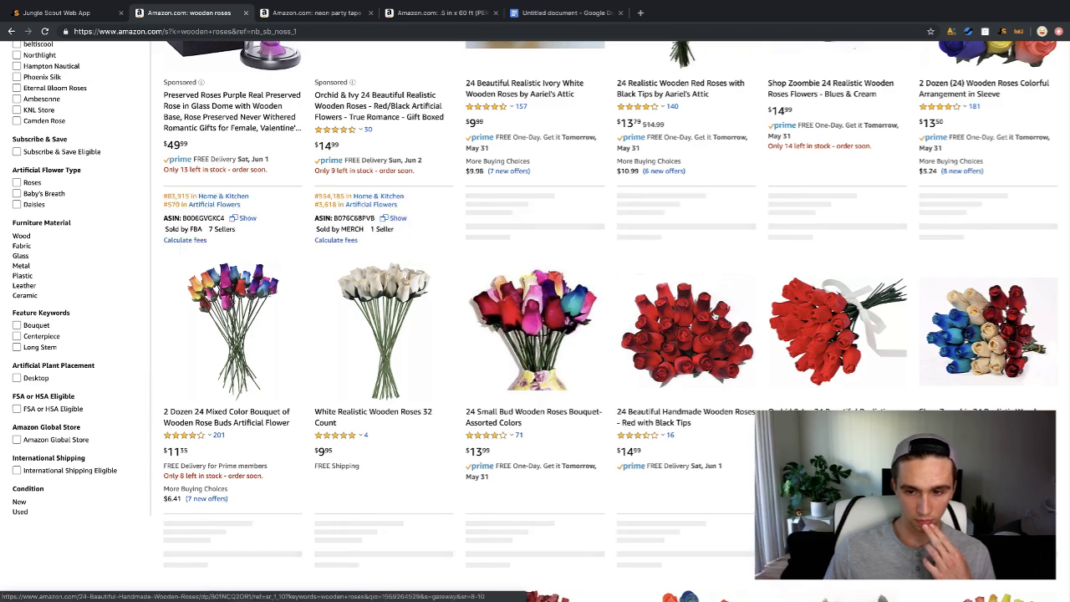
scroll(714, 318, up, 5)
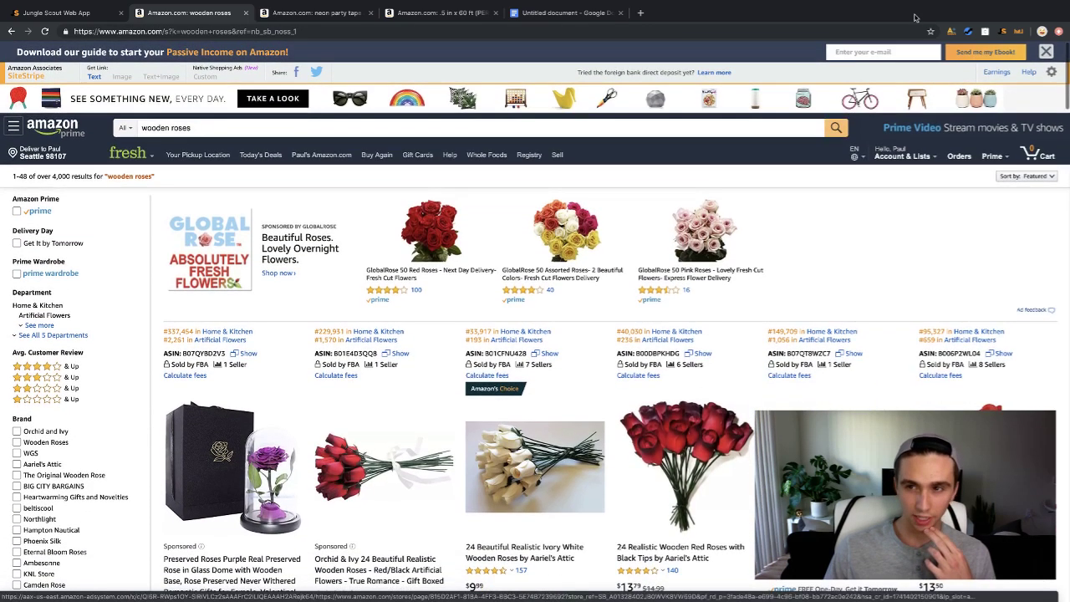
click(1005, 33)
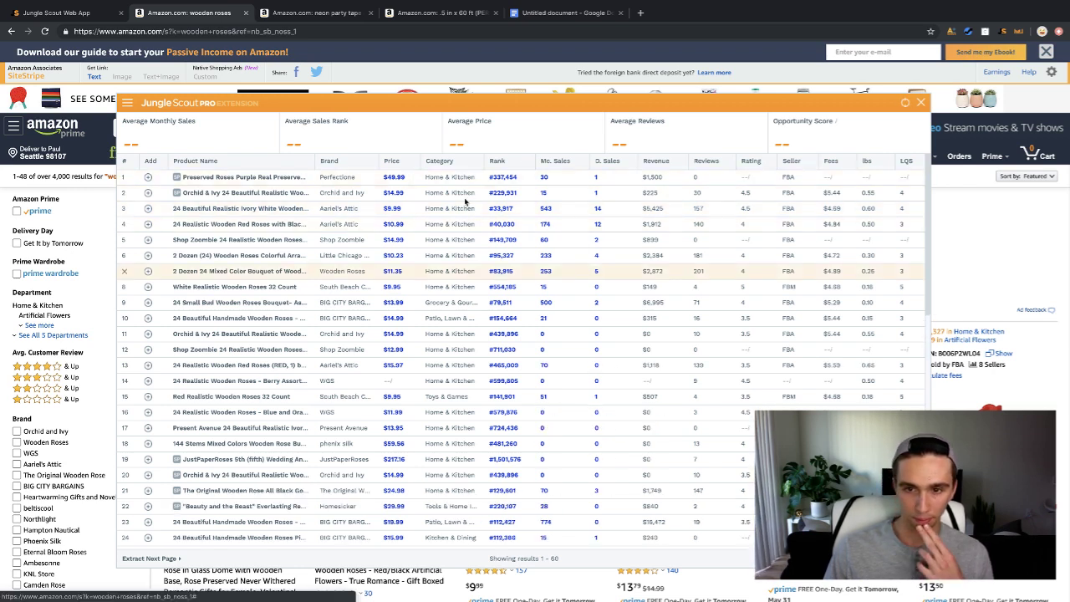
Compare competing rose products' prices, monthly sales, revenue and reviews in the Jungle Scout results, previewing individual items, and close the analysis.
mouse_move(256, 216)
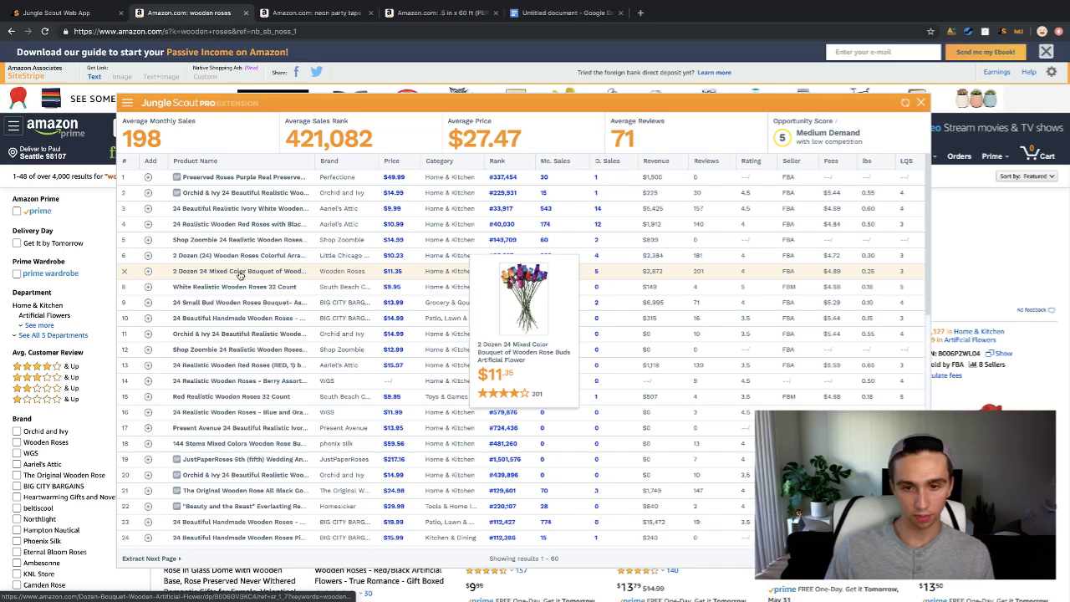
scroll(239, 272, down, 2)
scroll(226, 293, up, 2)
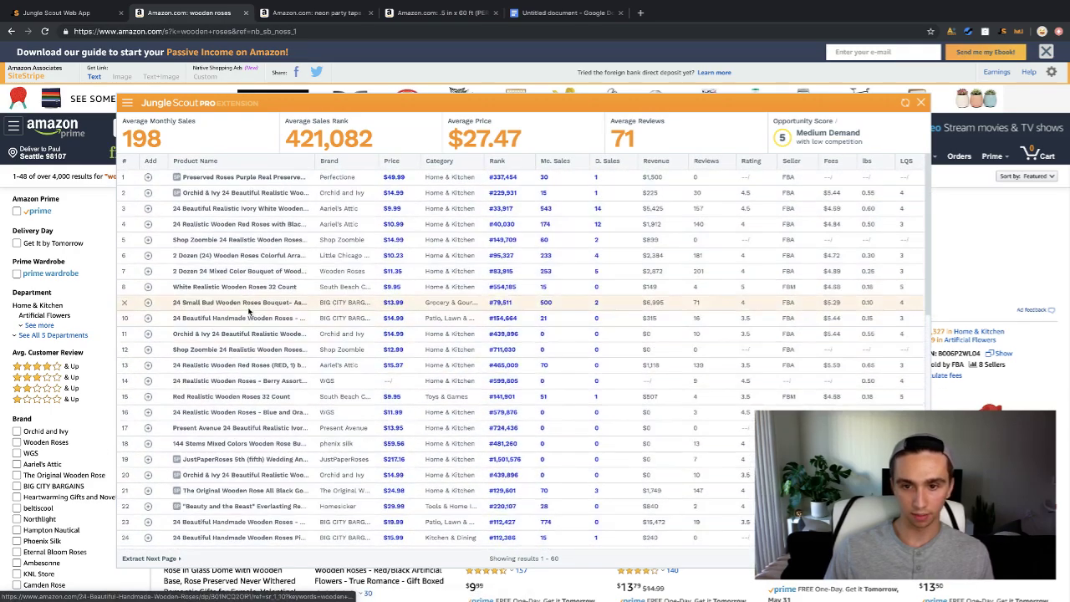
mouse_move(234, 309)
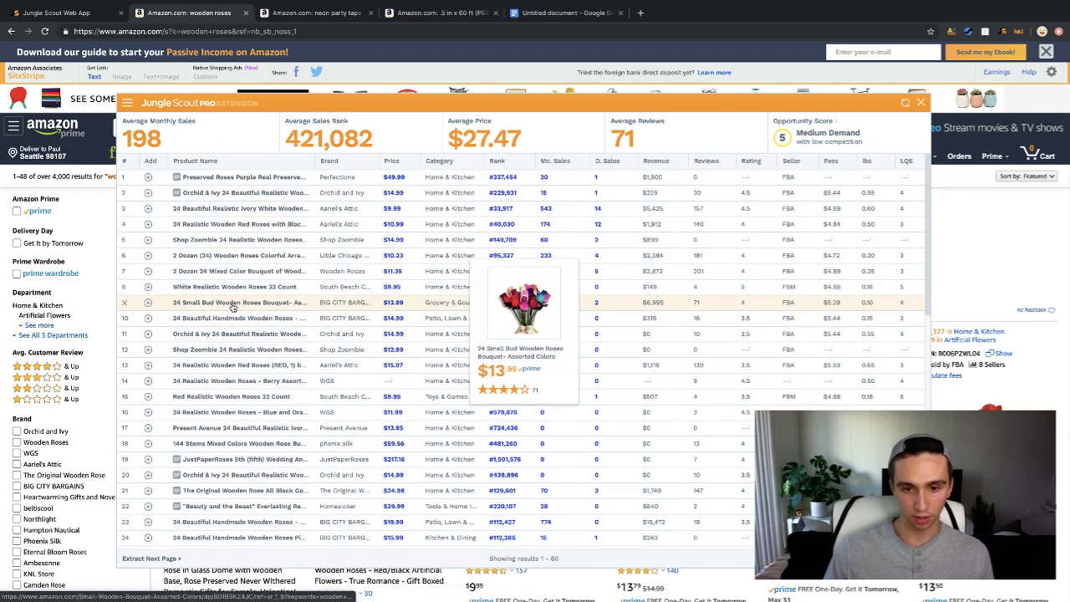
mouse_move(261, 370)
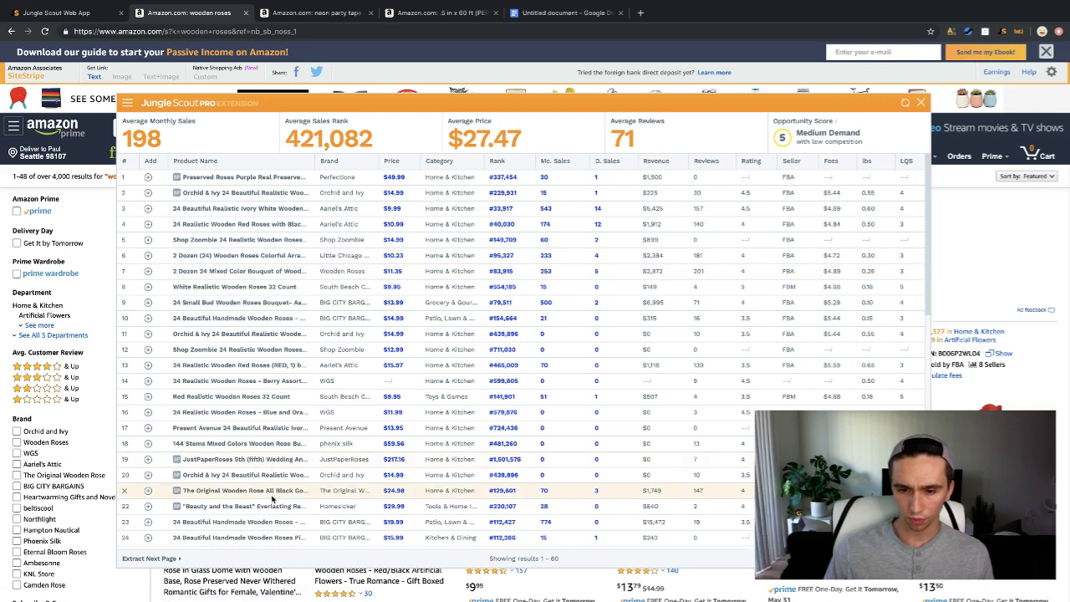
mouse_move(250, 527)
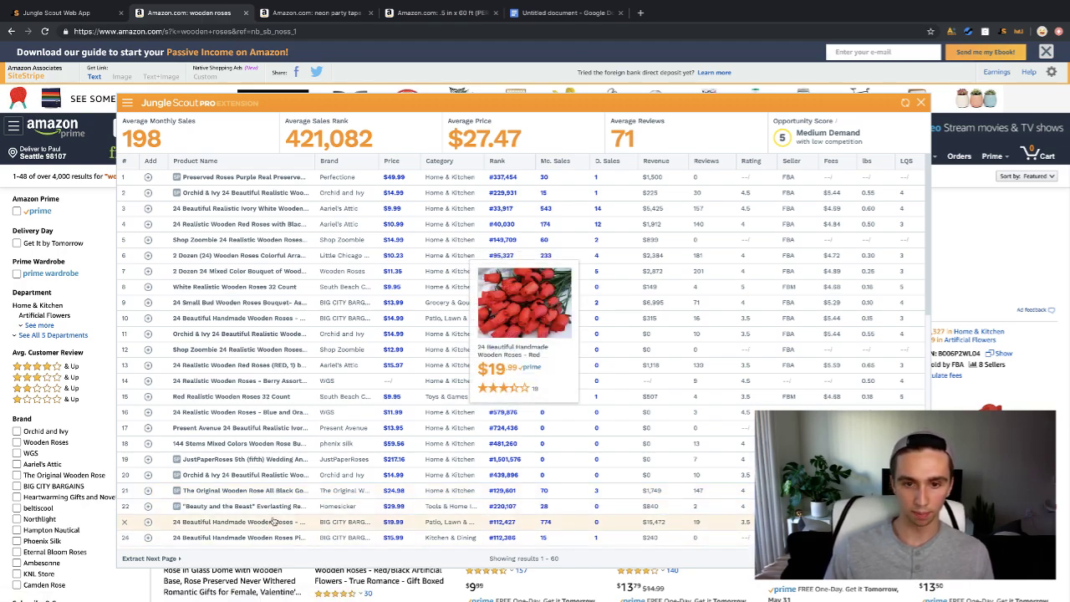
scroll(280, 376, down, 5)
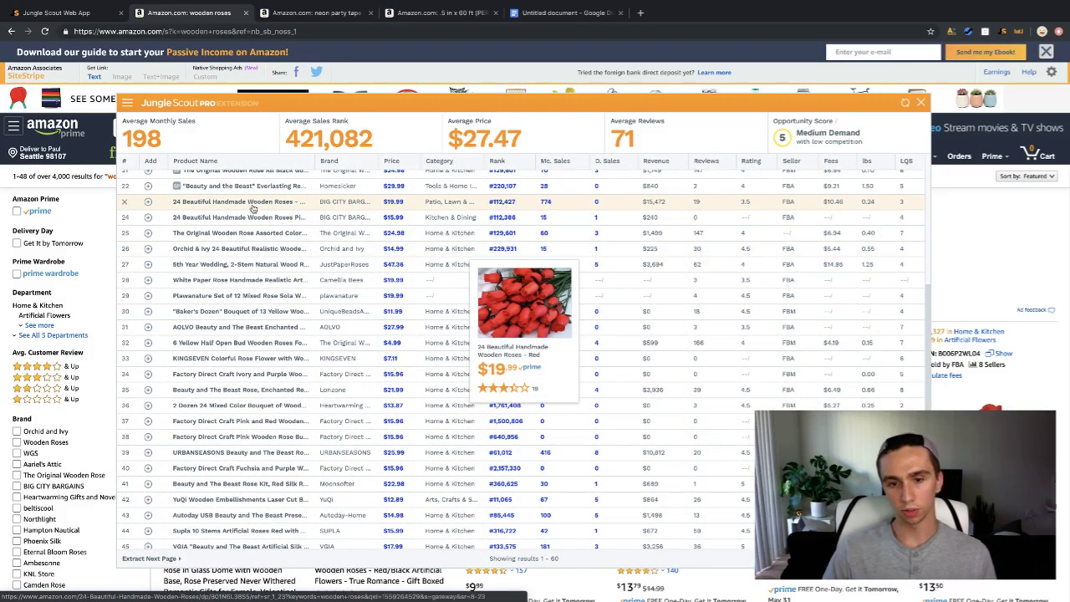
scroll(438, 378, up, 5)
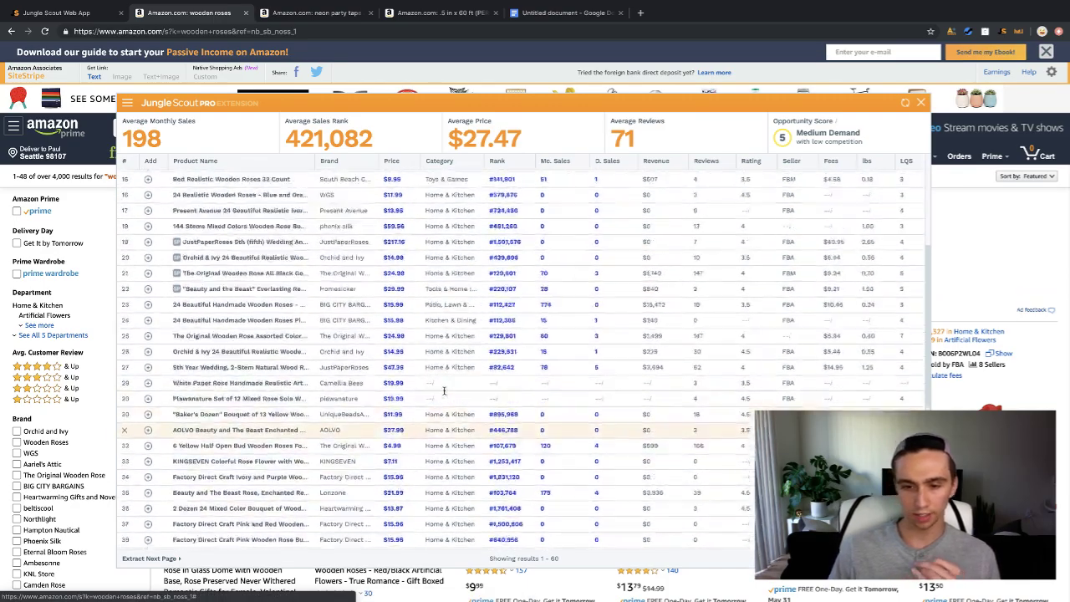
scroll(438, 379, down, 5)
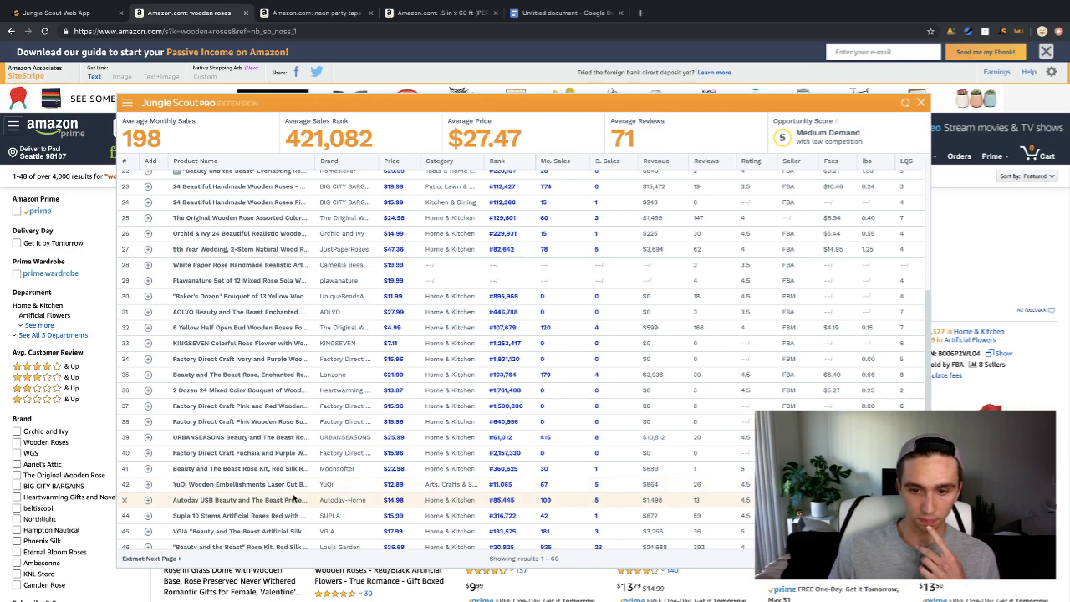
mouse_move(262, 441)
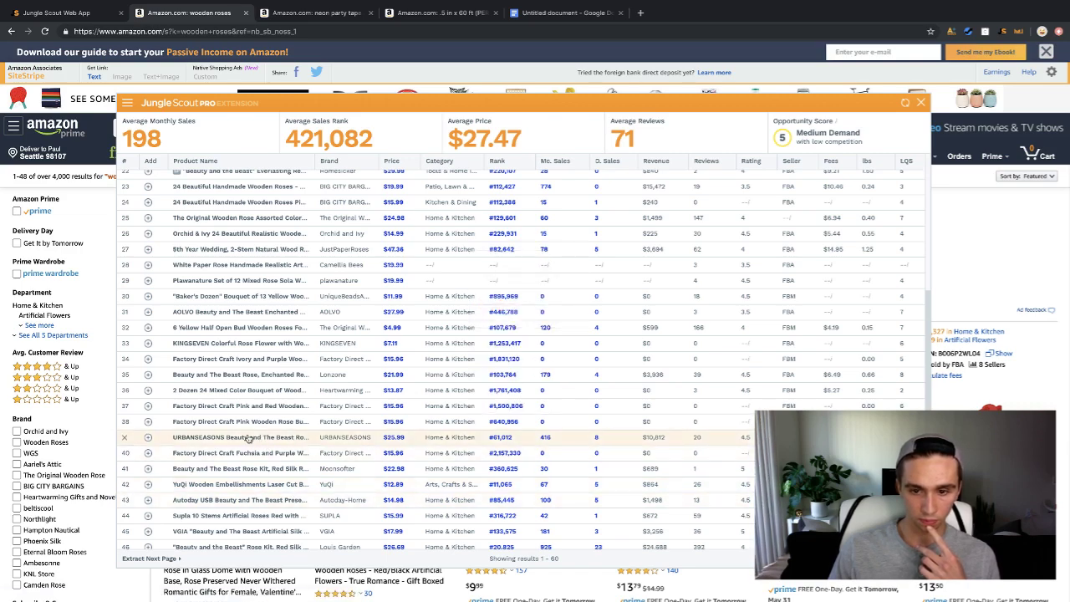
scroll(248, 439, up, 5)
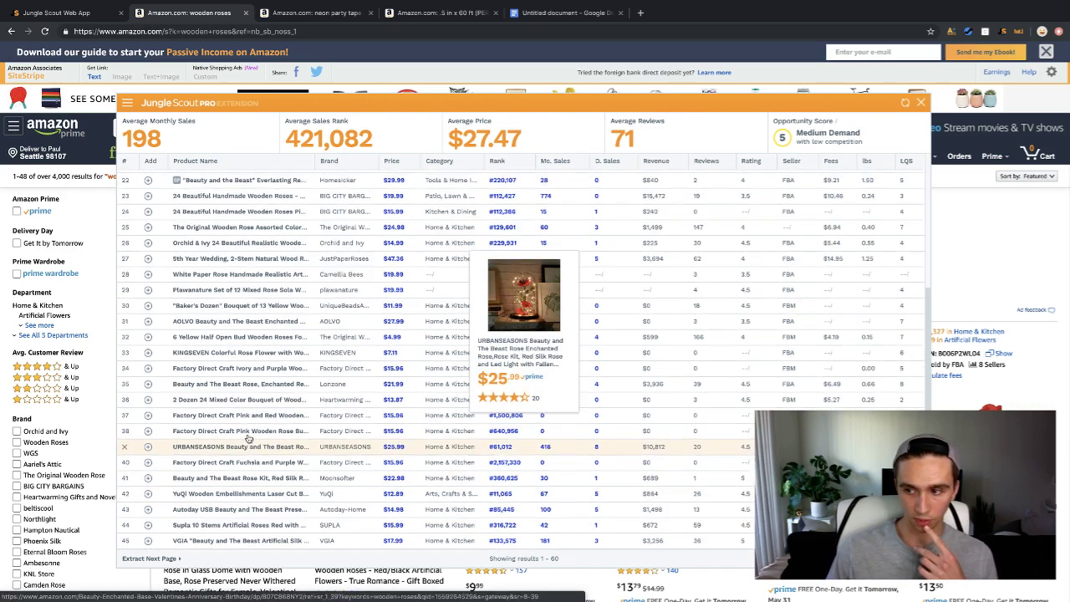
scroll(255, 433, up, 1)
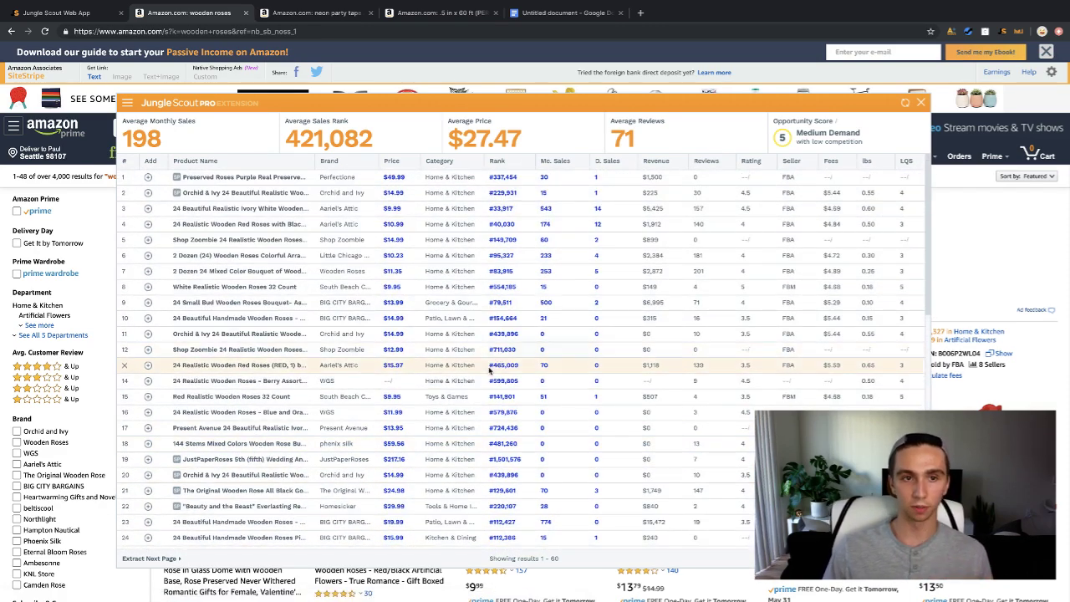
click(921, 104)
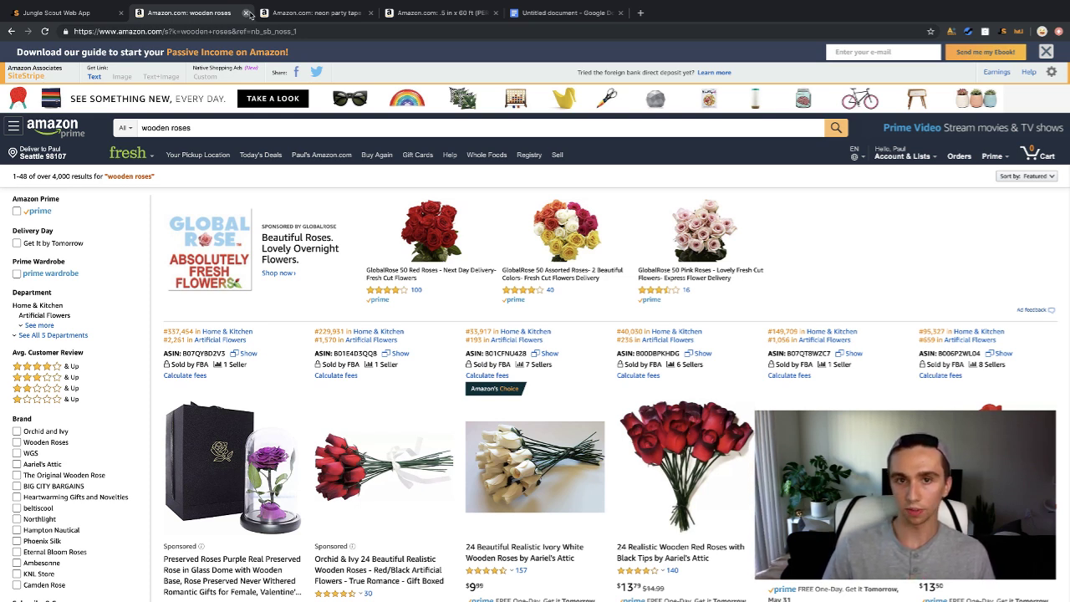
Close the wooden roses search page and look further through the Jungle Scout product database for another promising item.
click(247, 13)
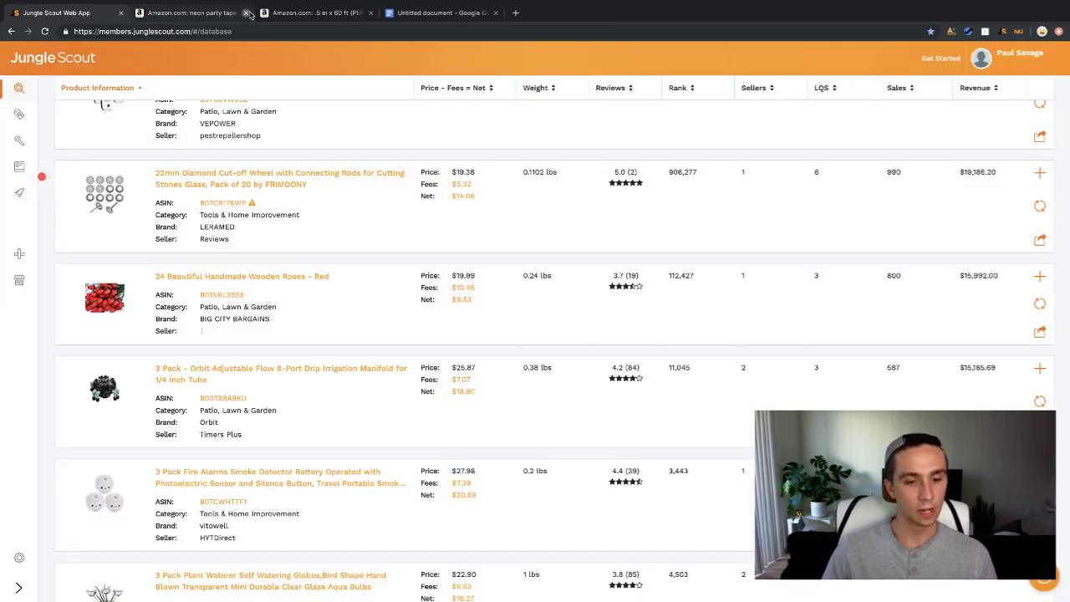
scroll(326, 351, down, 5)
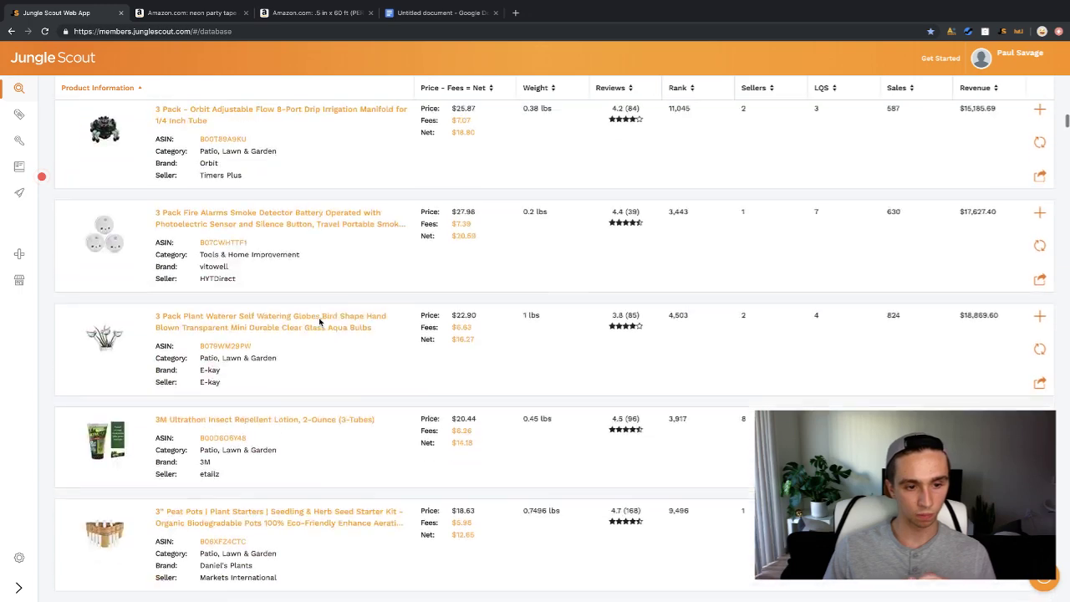
scroll(320, 321, down, 2)
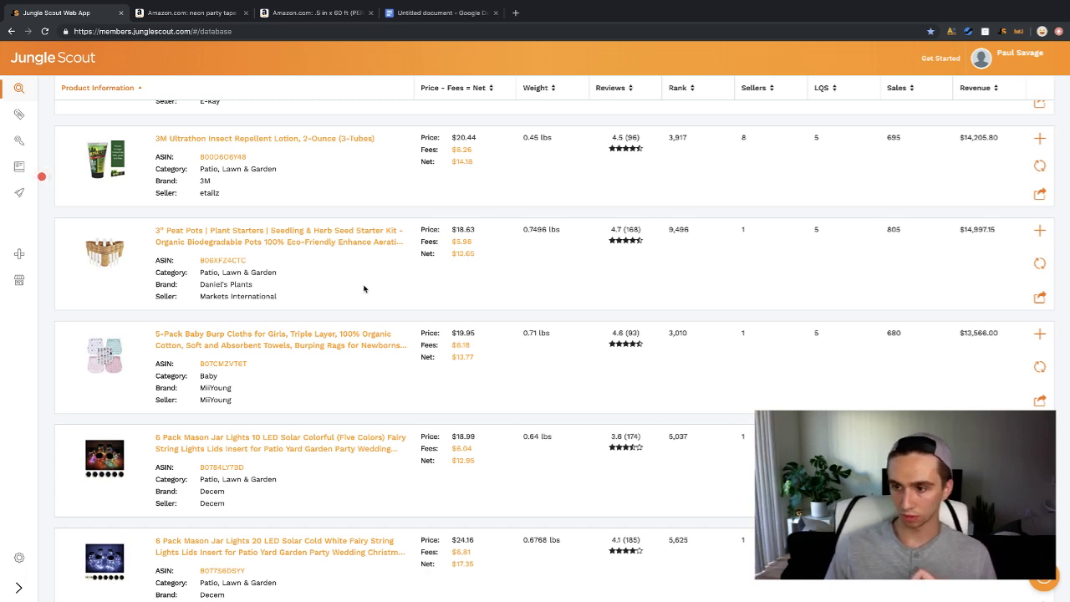
scroll(365, 287, down, 4)
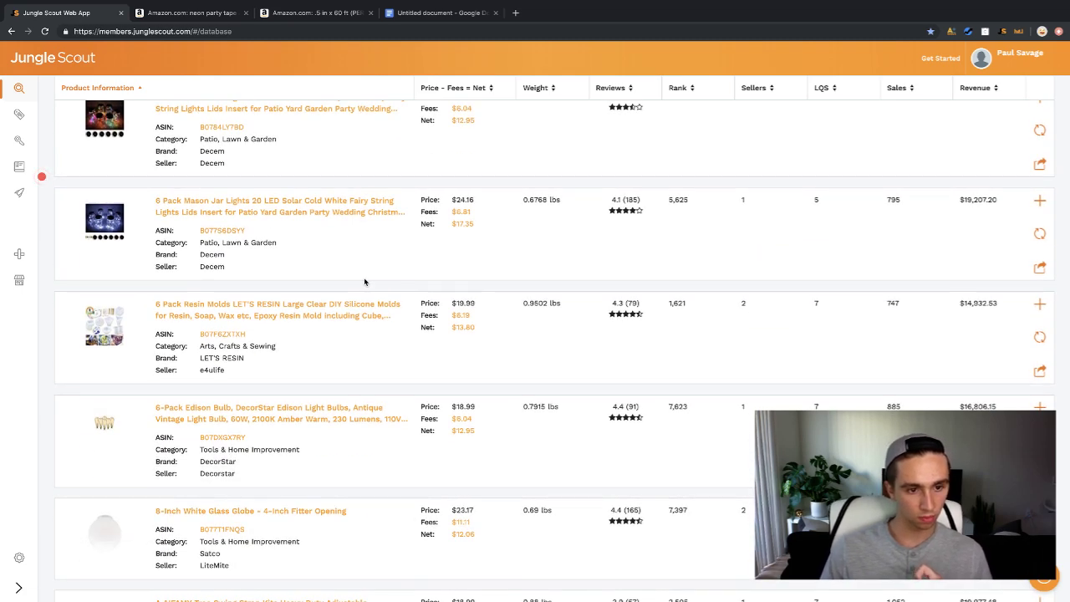
scroll(368, 288, down, 1)
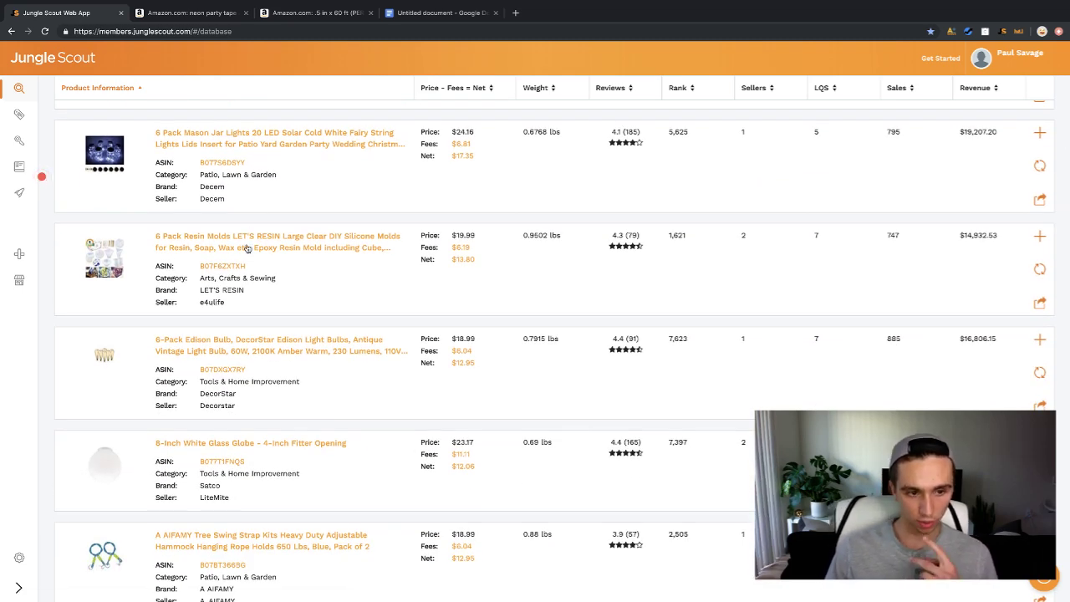
scroll(317, 283, down, 2)
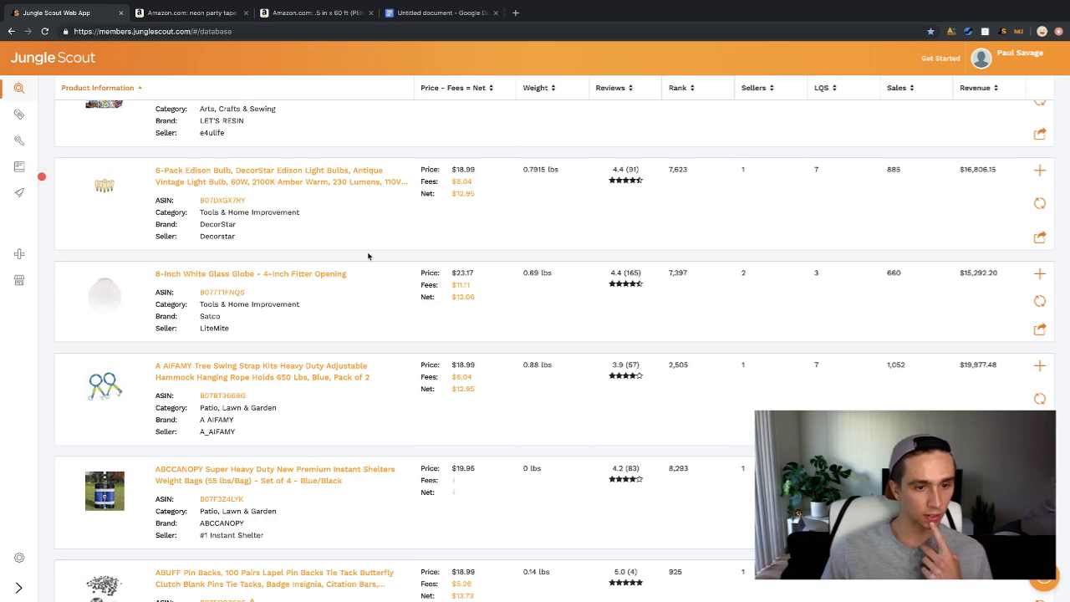
scroll(364, 255, down, 2)
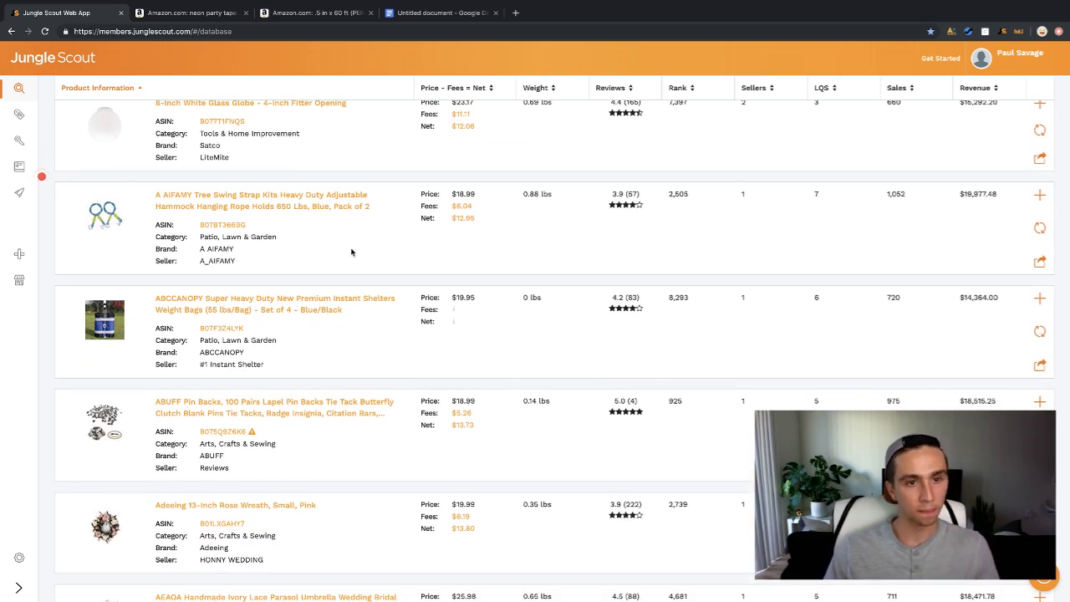
scroll(359, 252, down, 2)
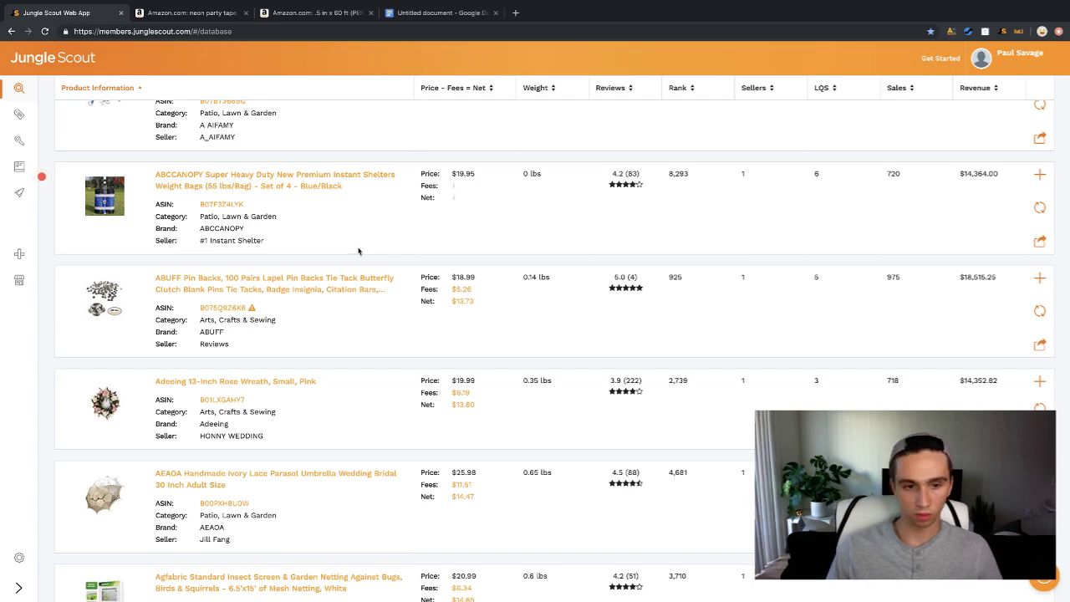
scroll(359, 251, down, 4)
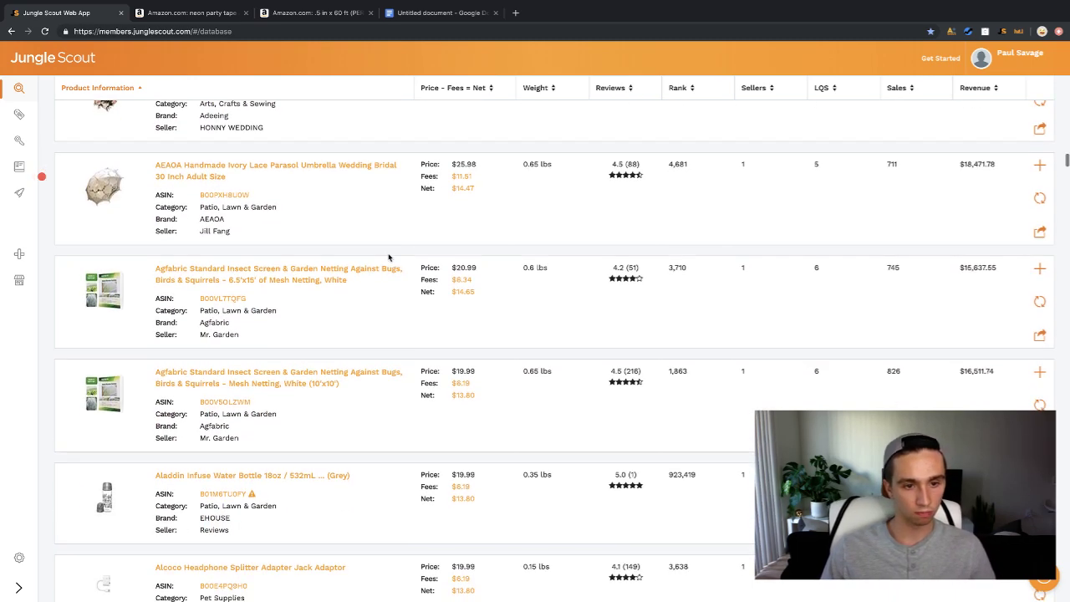
scroll(388, 259, down, 2)
scroll(381, 282, down, 1)
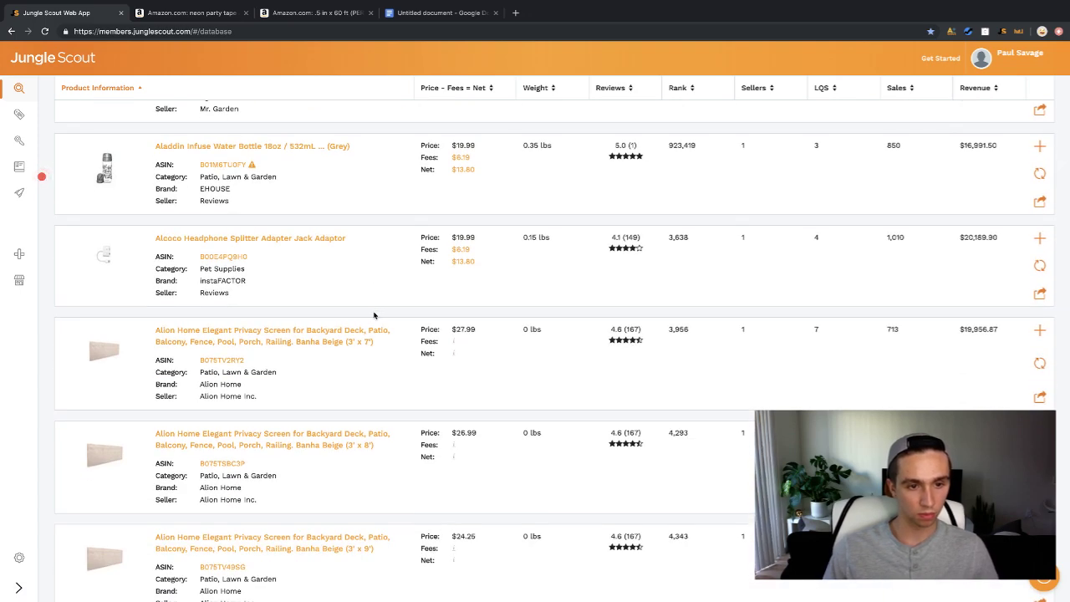
scroll(372, 313, down, 2)
scroll(374, 311, down, 2)
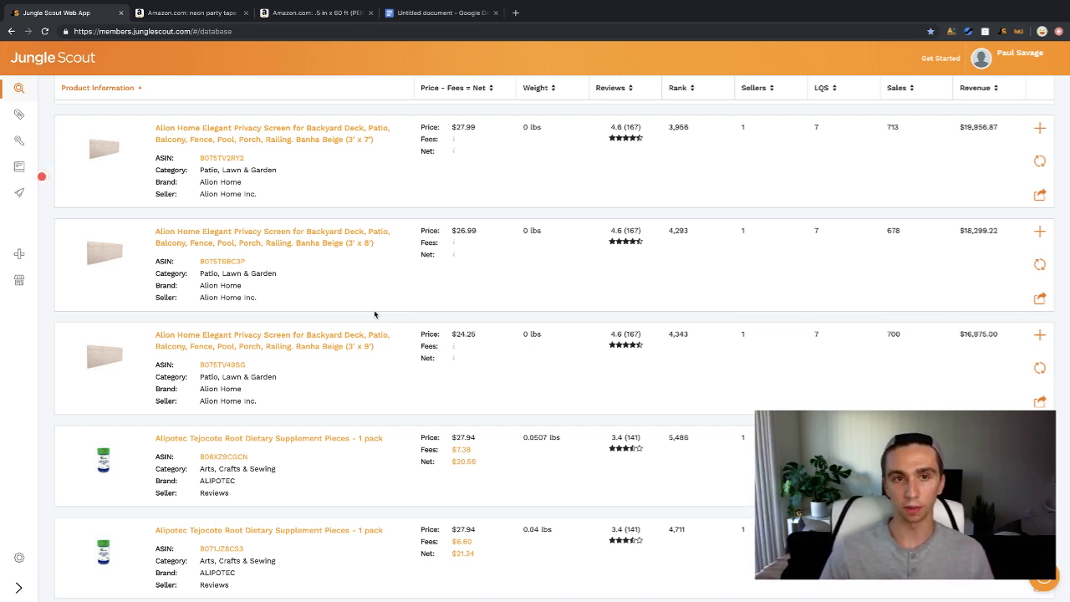
Look through the Jungle Scout product database, back up to the earlier listings, for another promising product idea.
click(191, 13)
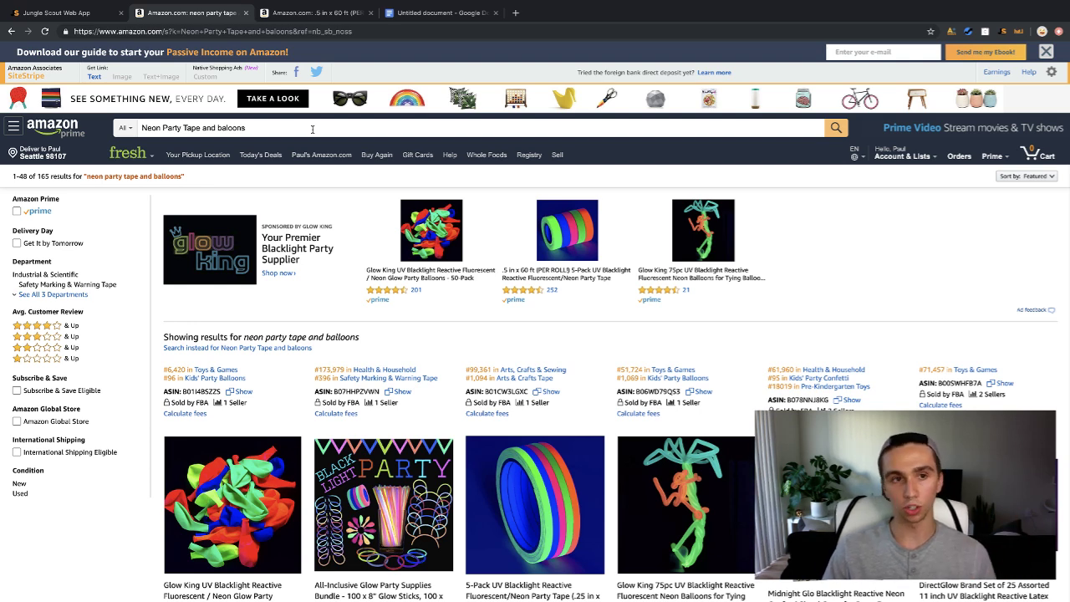
click(59, 13)
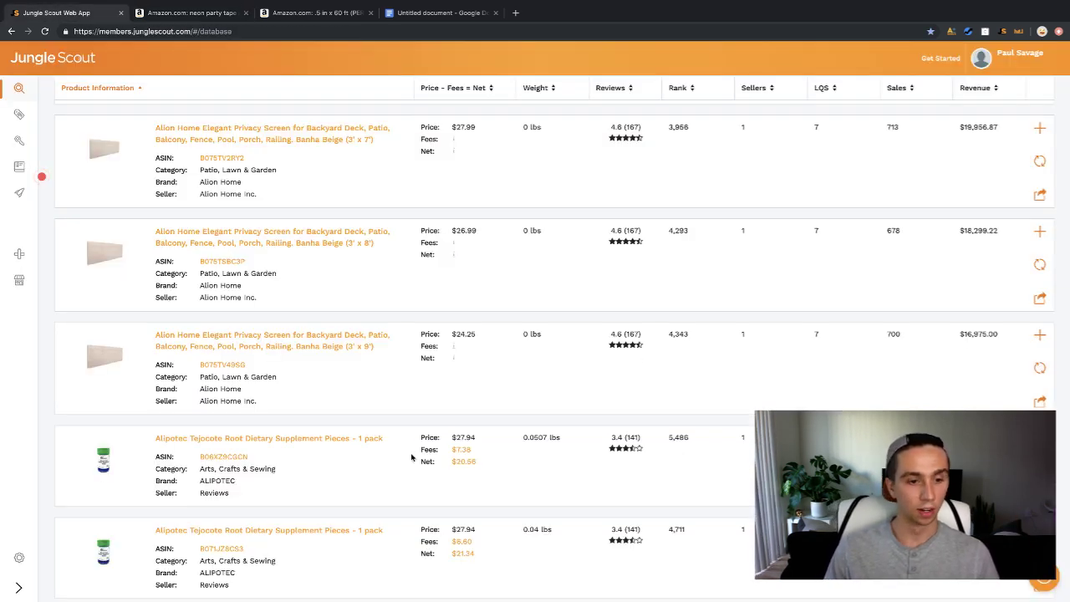
scroll(410, 449, down, 2)
scroll(381, 416, down, 2)
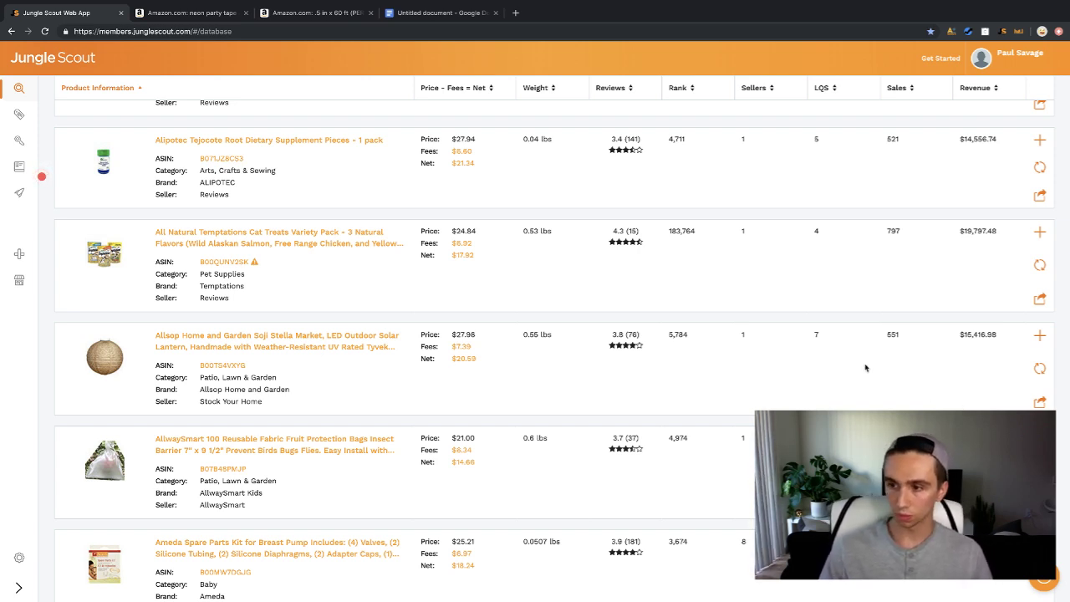
scroll(410, 332, up, 2)
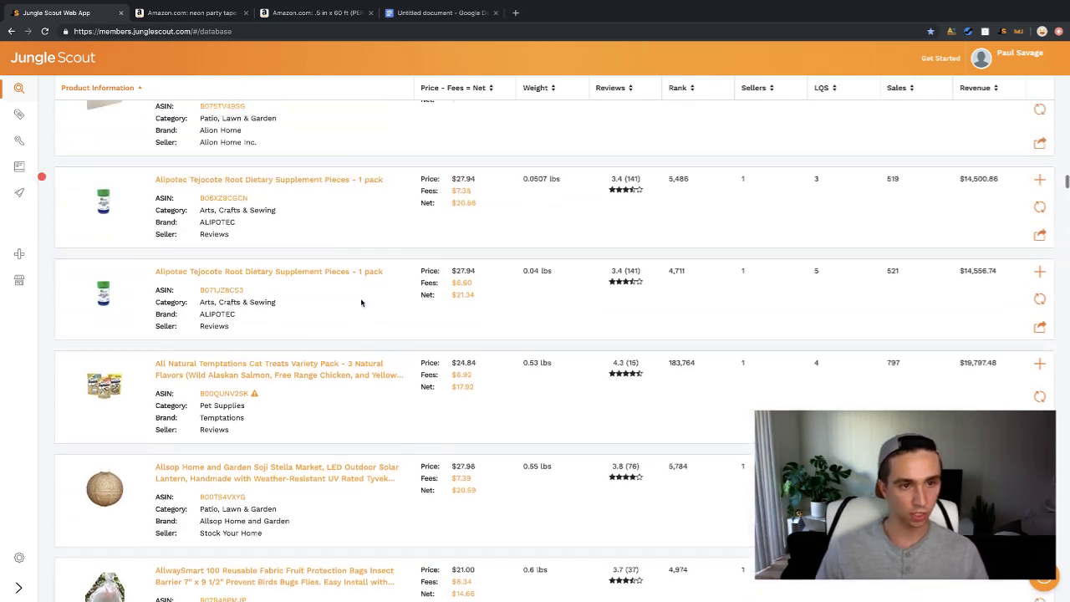
scroll(377, 323, up, 10)
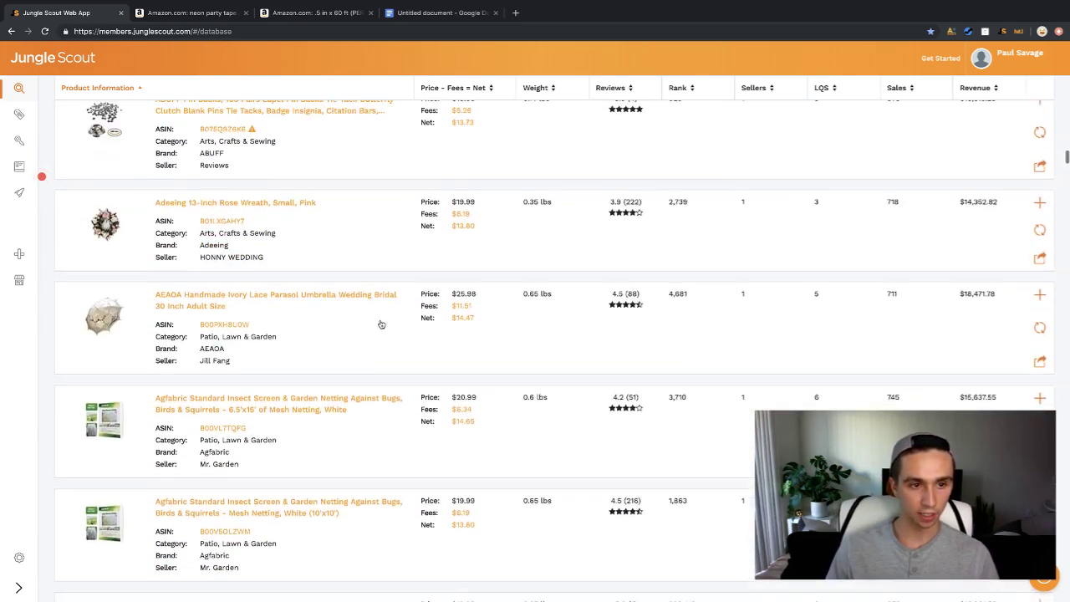
scroll(381, 323, up, 9)
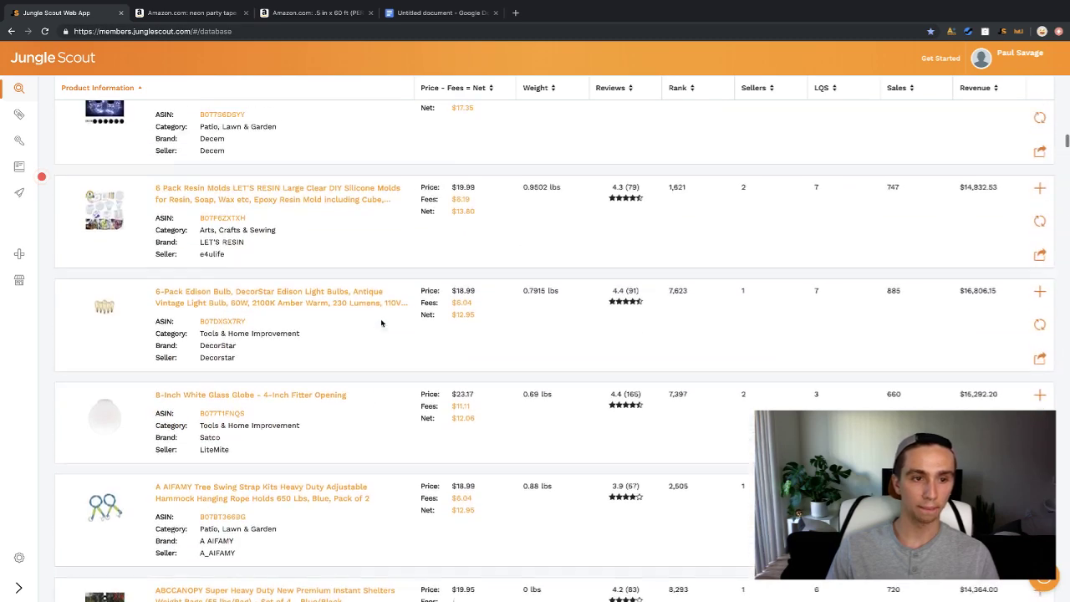
scroll(381, 323, up, 5)
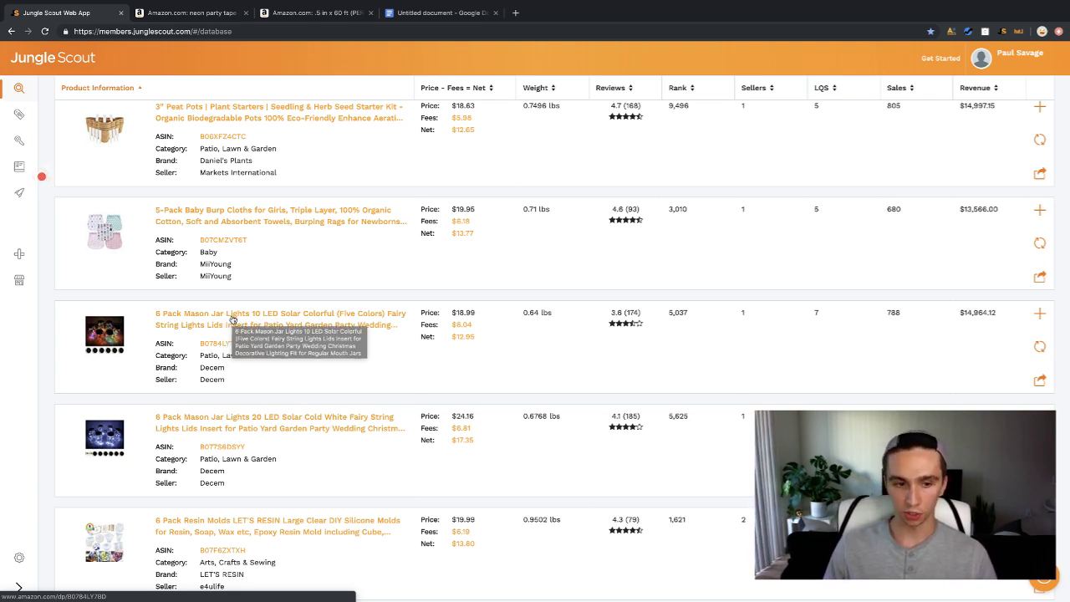
Search Amazon for "mason jar lights" across all departments.
click(209, 12)
triple_click(224, 125)
text(wi)
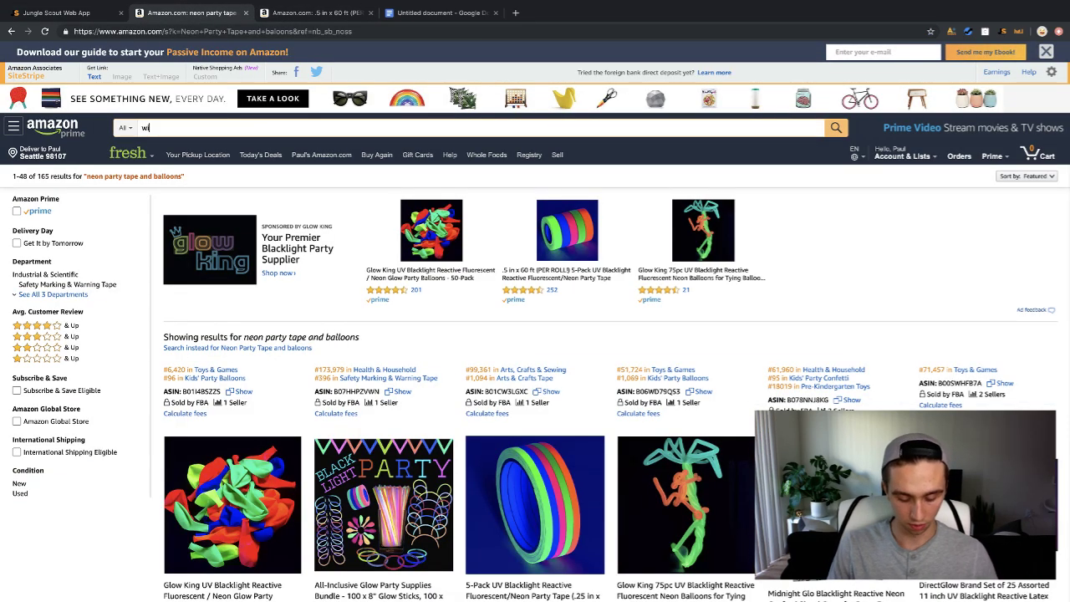
text(ne)
key(BackSpace)
key(BackSpace)
key(BackSpace)
key(BackSpace)
text(maso)
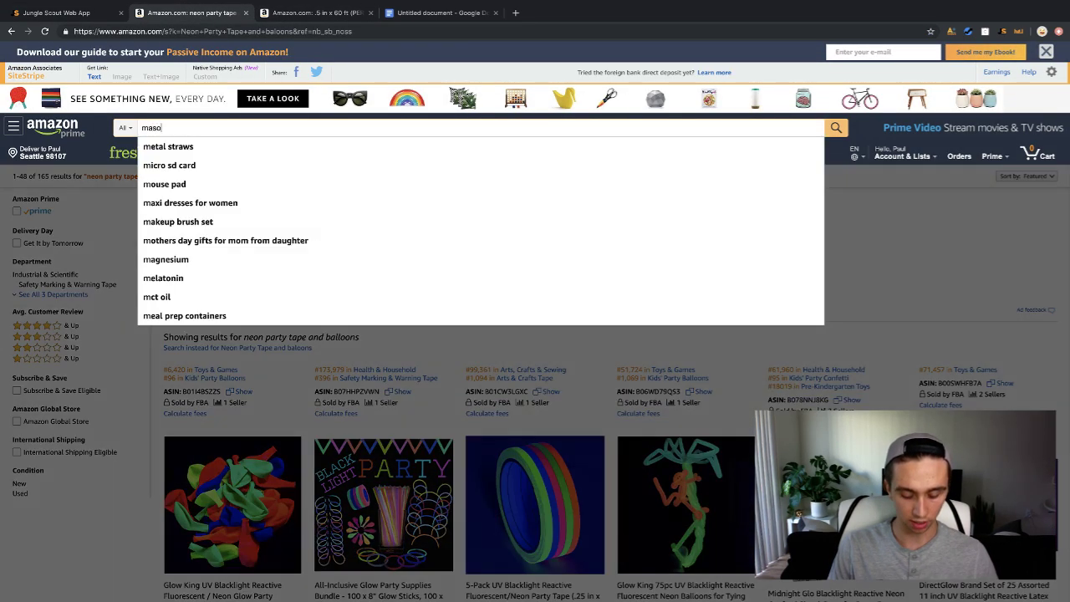
text(n jar lights)
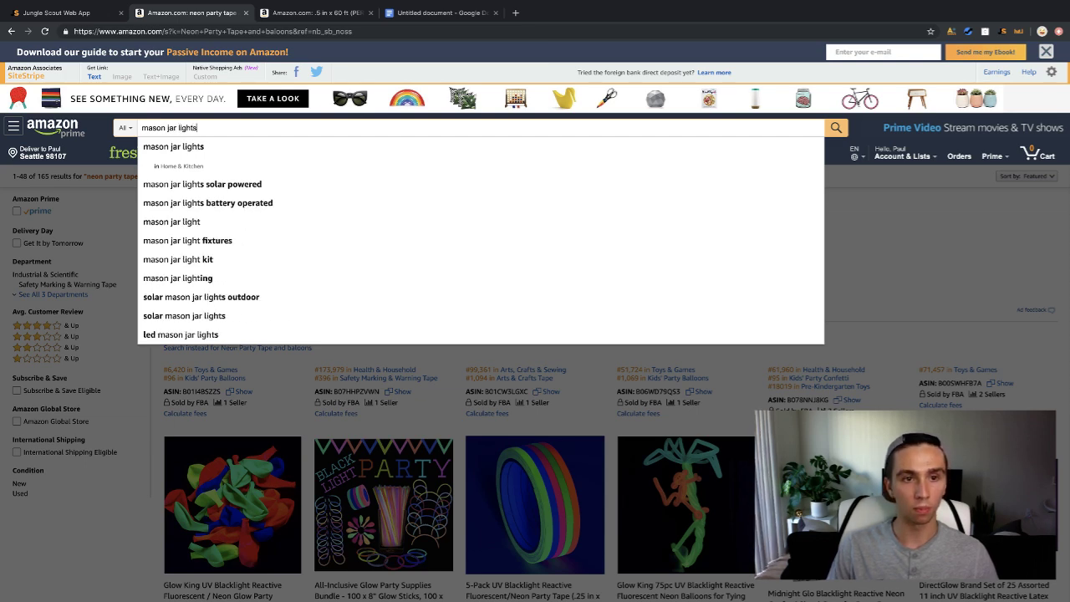
key(Return)
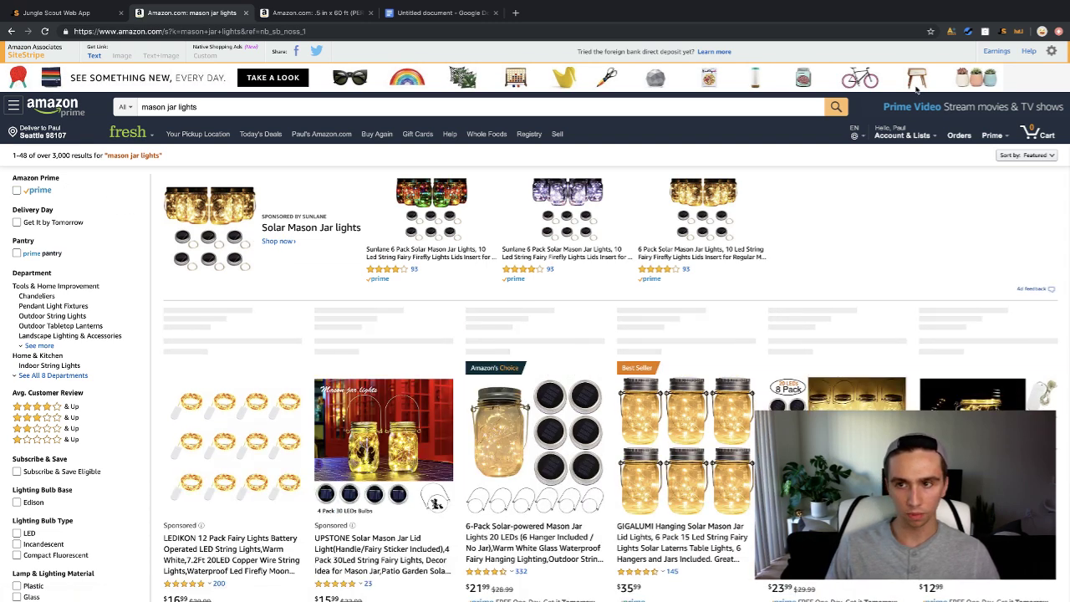
Browse the mason jar lights search results and analyze them with the Jungle Scout extension.
scroll(835, 312, down, 3)
scroll(835, 312, down, 8)
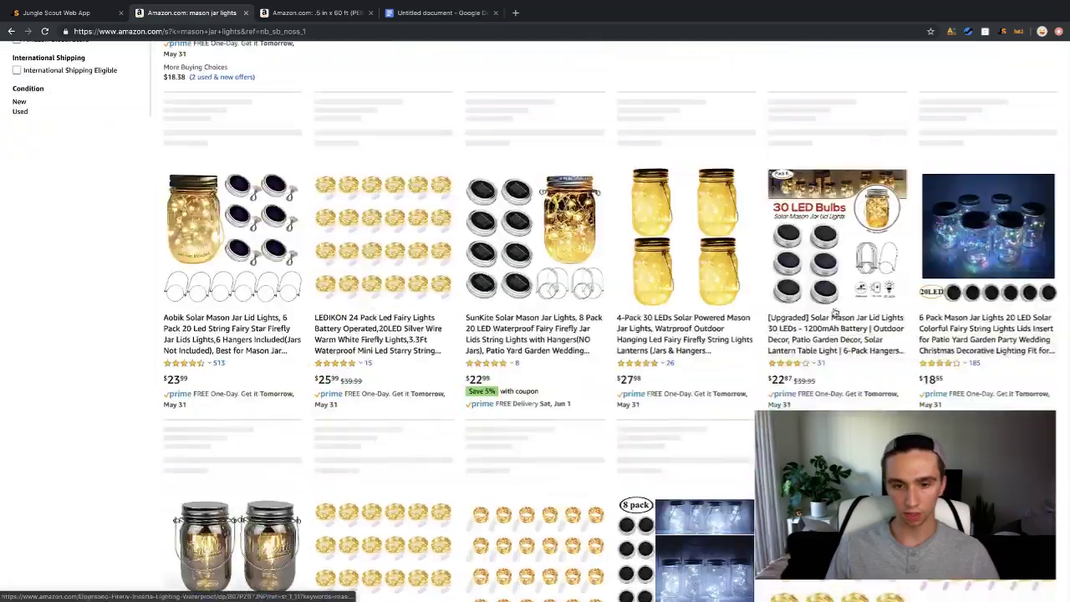
scroll(834, 311, up, 11)
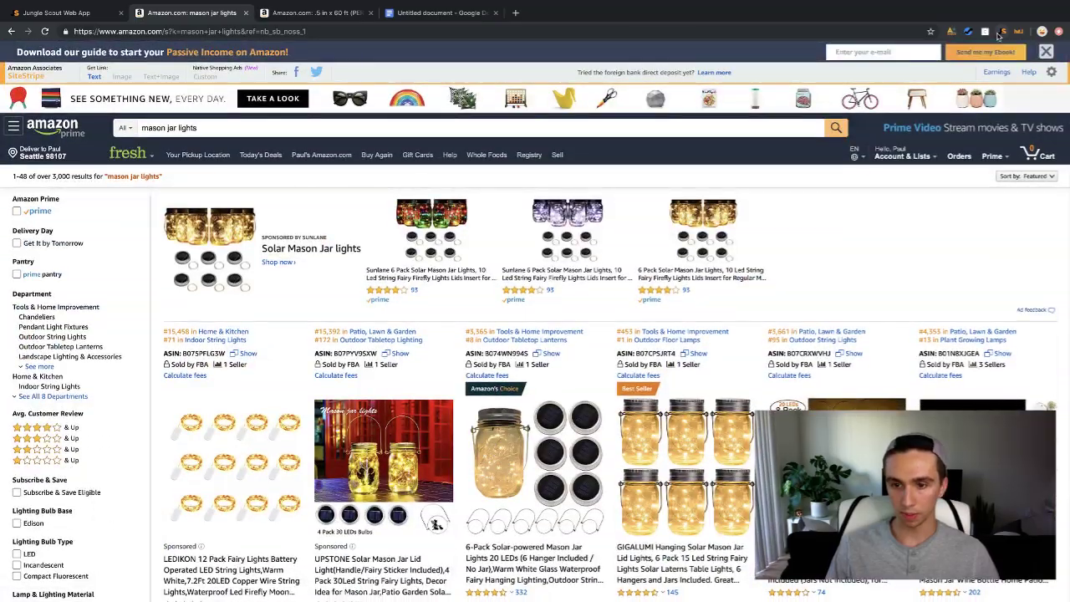
scroll(584, 140, down, 4)
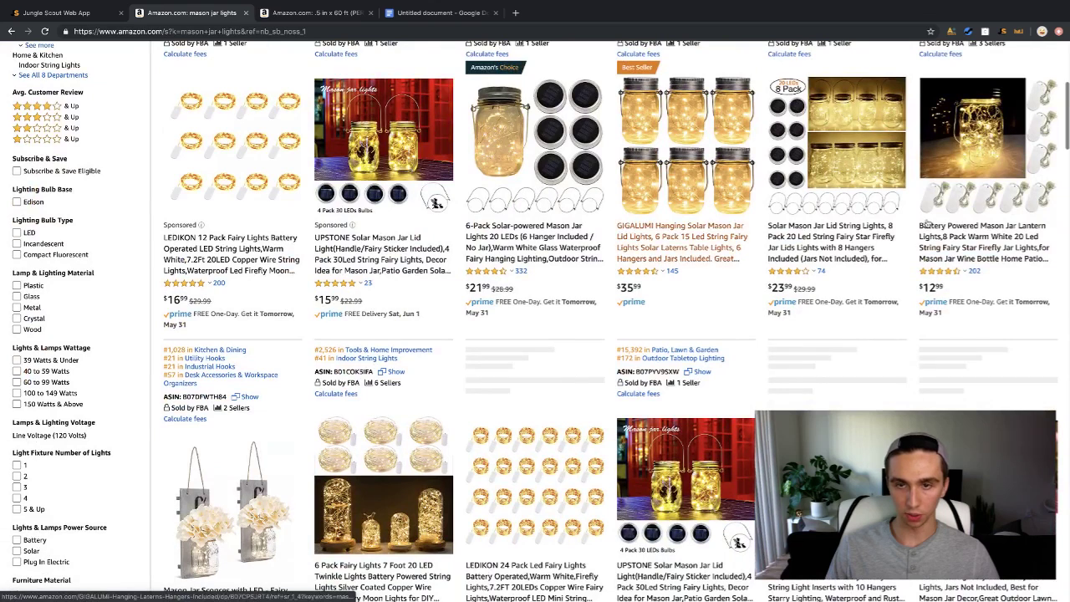
click(1002, 31)
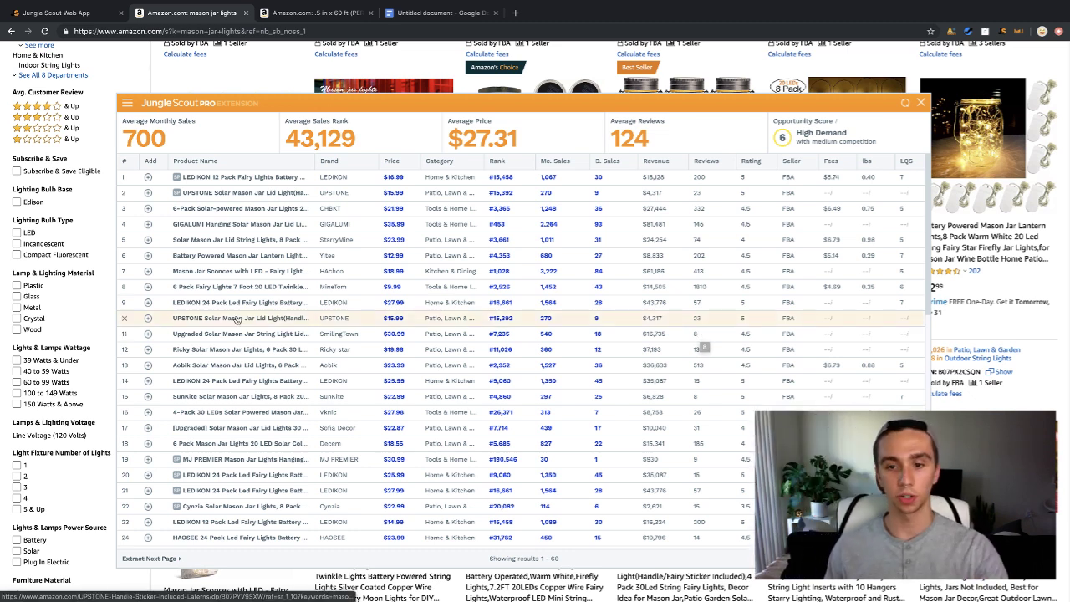
Preview the first two dozen mason jar light products in the Jungle Scout results, comparing their designs, prices, sales and reviews.
mouse_move(219, 318)
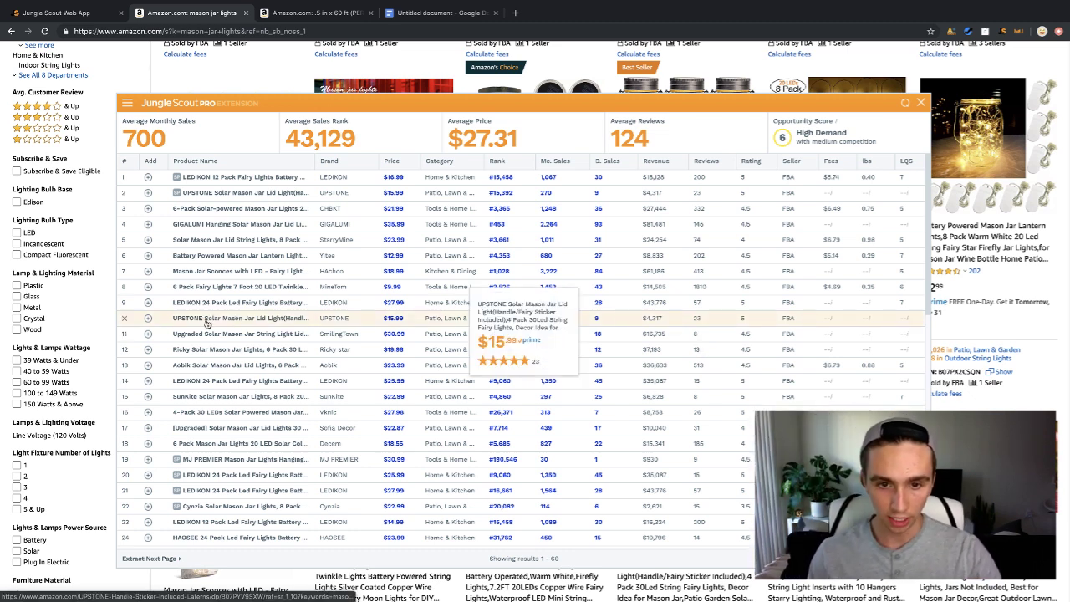
mouse_move(209, 286)
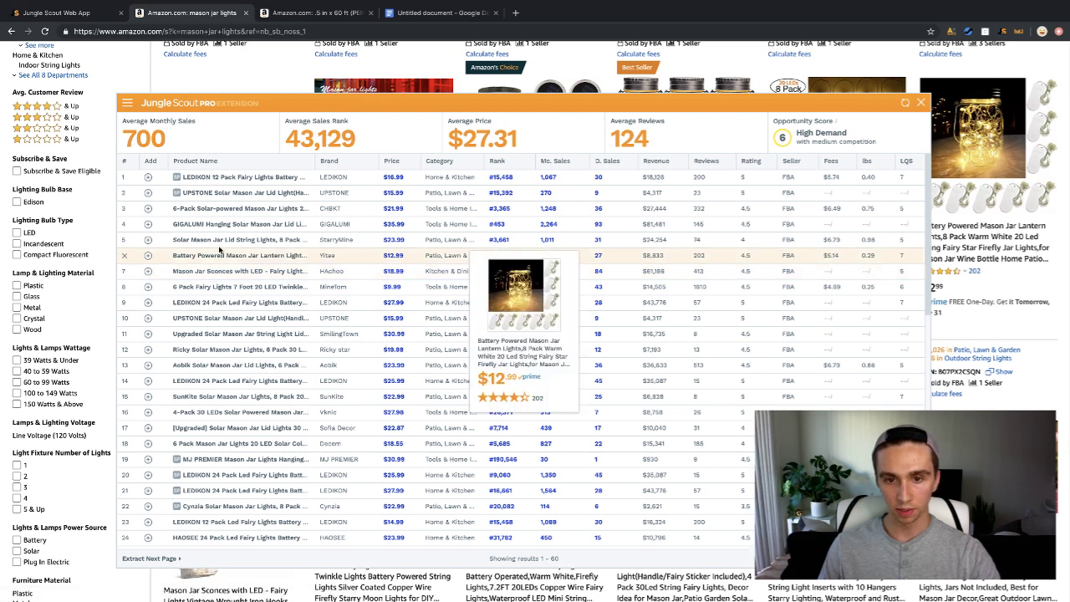
mouse_move(233, 192)
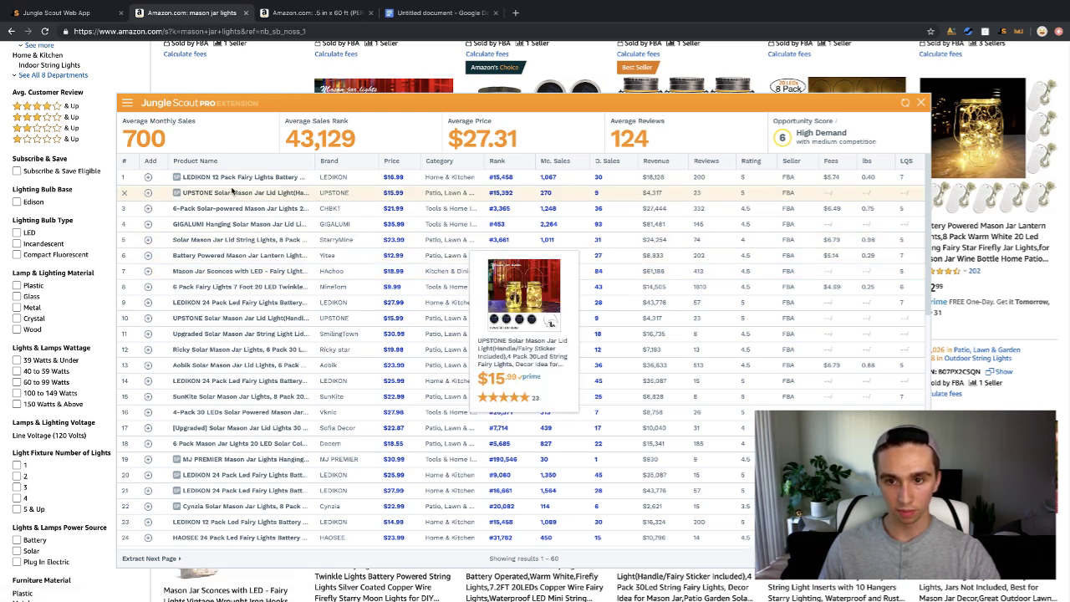
mouse_move(234, 173)
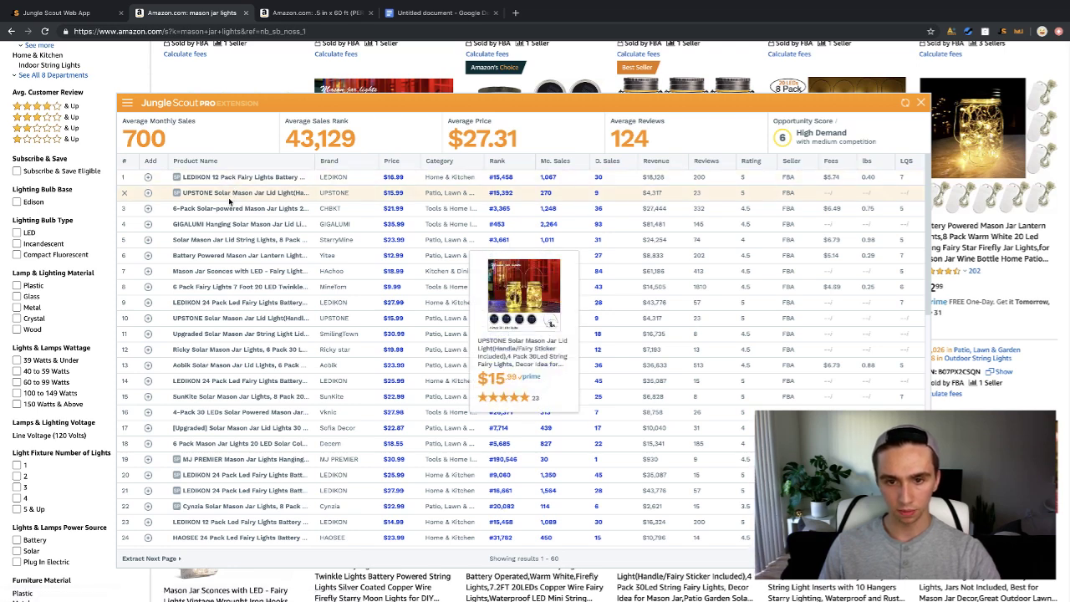
mouse_move(230, 222)
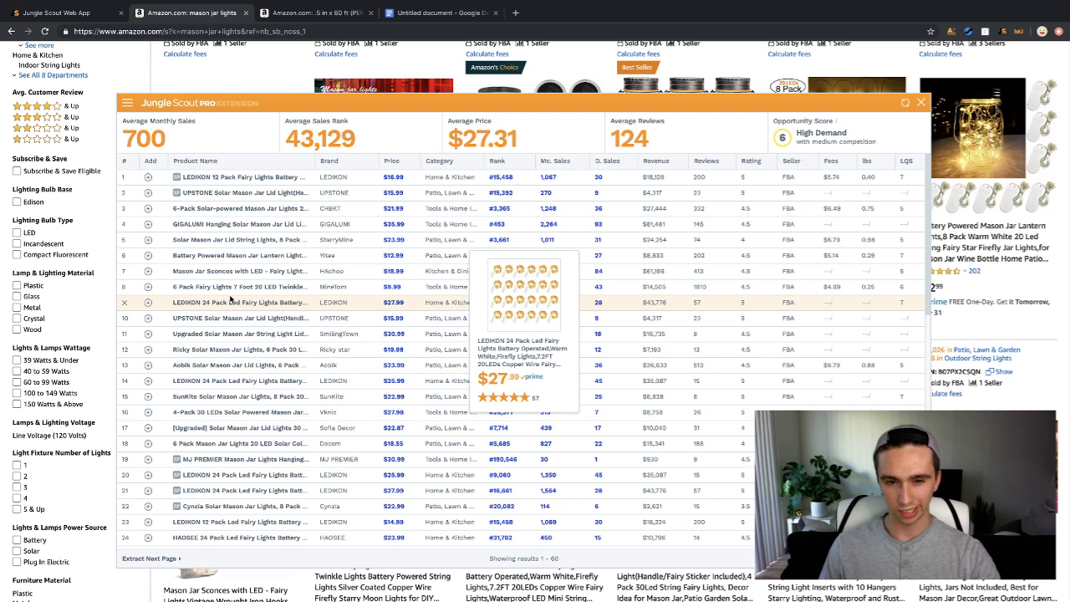
mouse_move(225, 338)
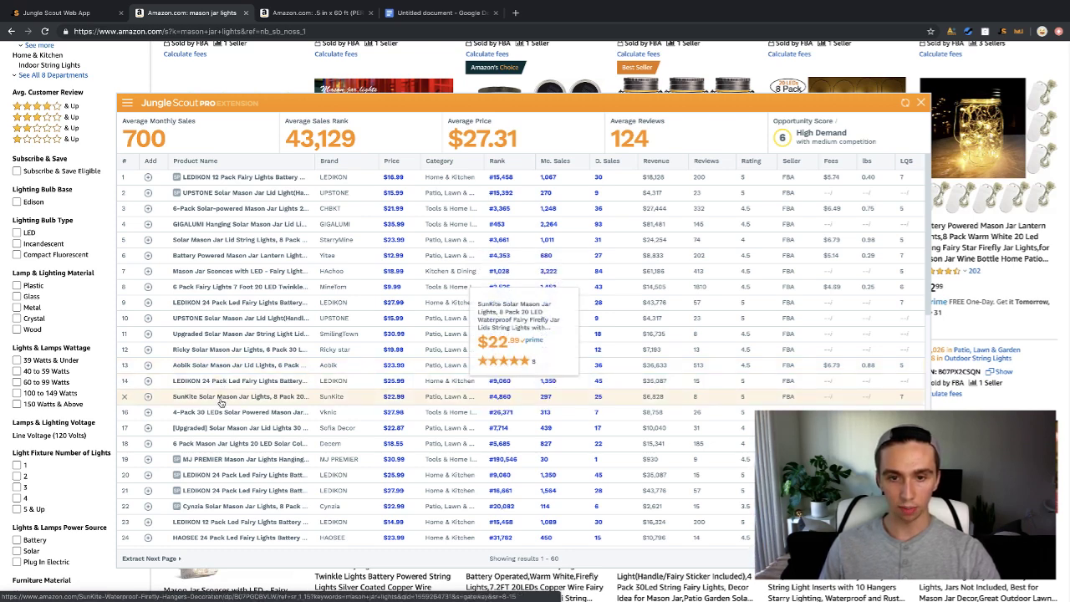
mouse_move(222, 420)
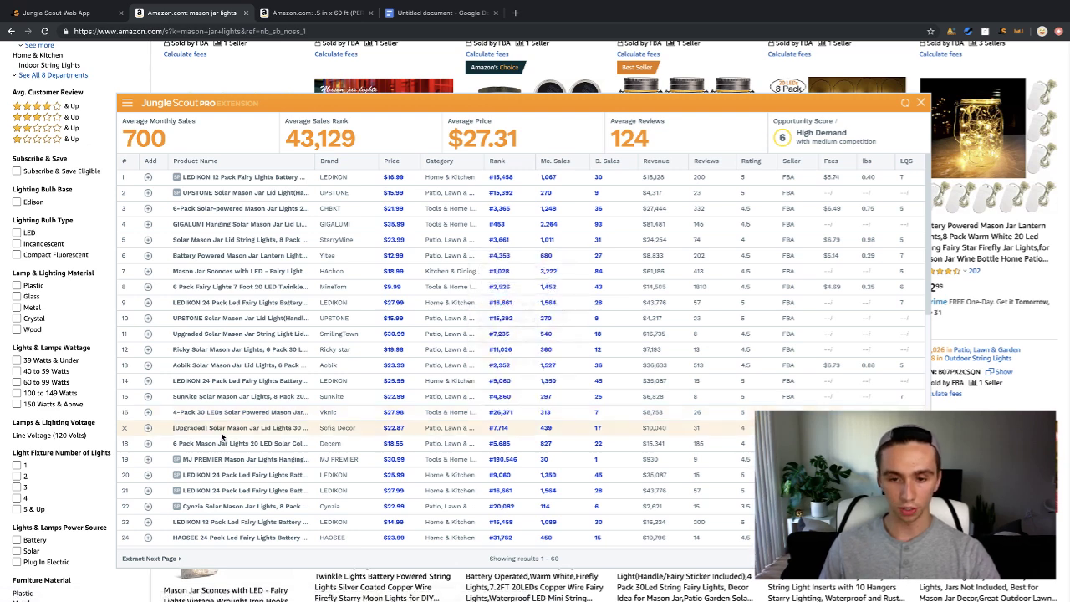
mouse_move(228, 450)
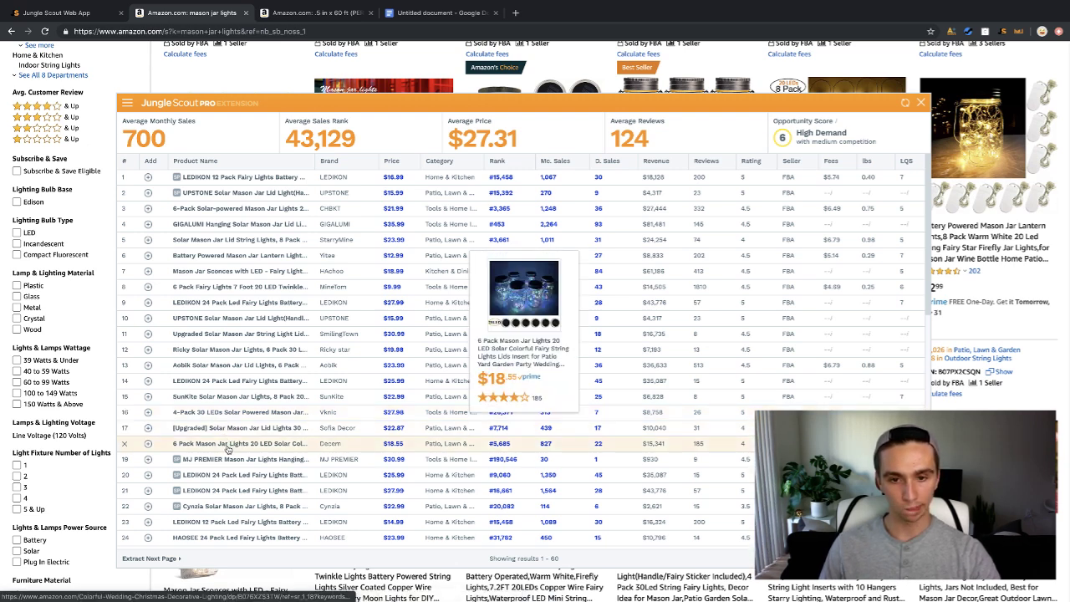
mouse_move(233, 482)
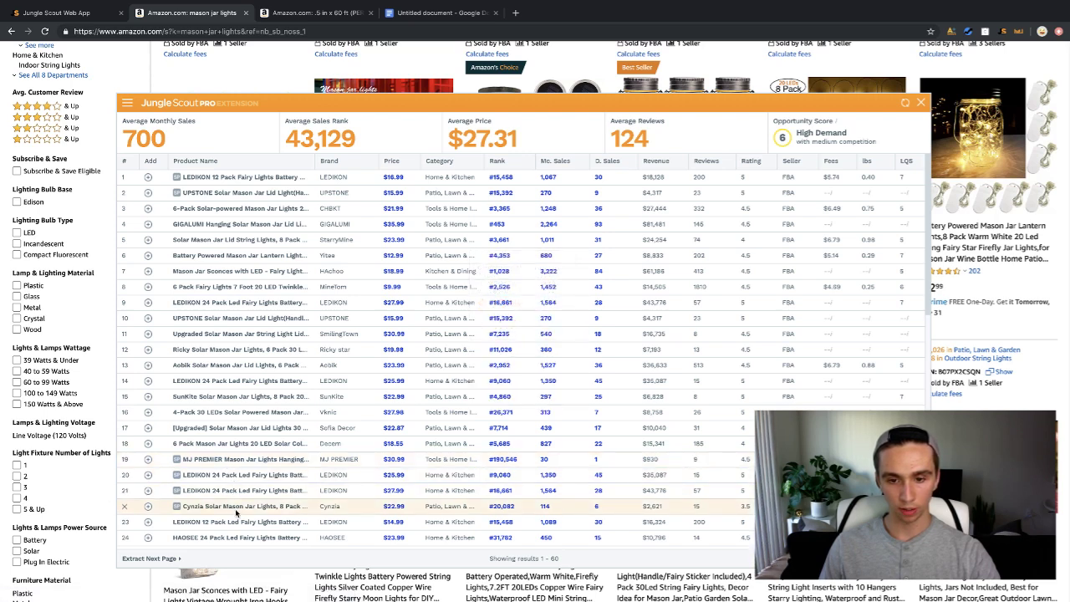
mouse_move(238, 512)
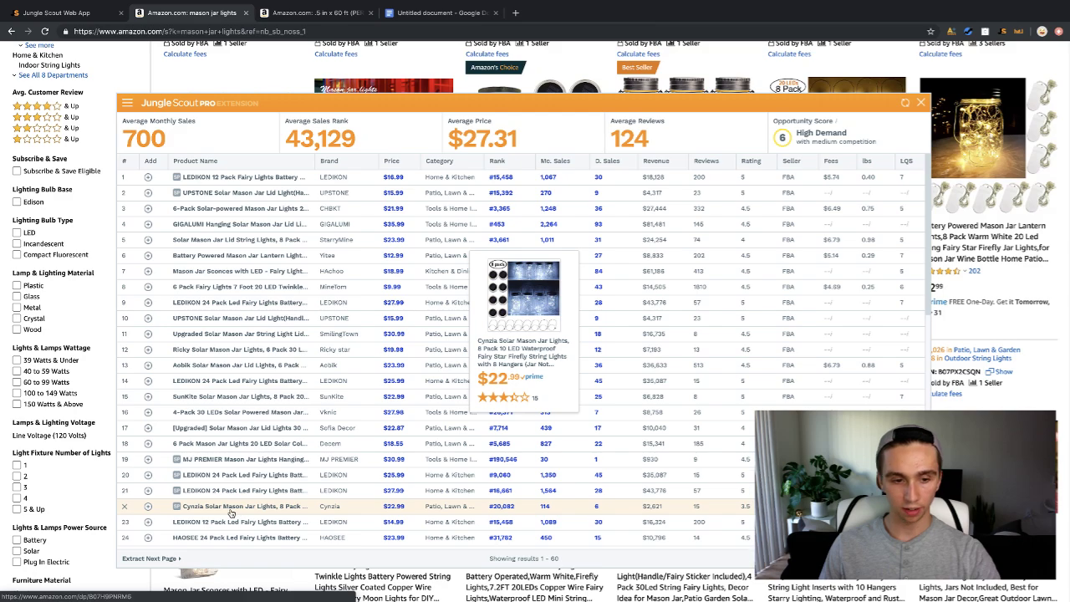
Examine the remaining mason jar light competitors further down the Jungle Scout results, checking prices, monthly sales, revenue and reviews.
scroll(237, 518, down, 2)
scroll(236, 524, down, 3)
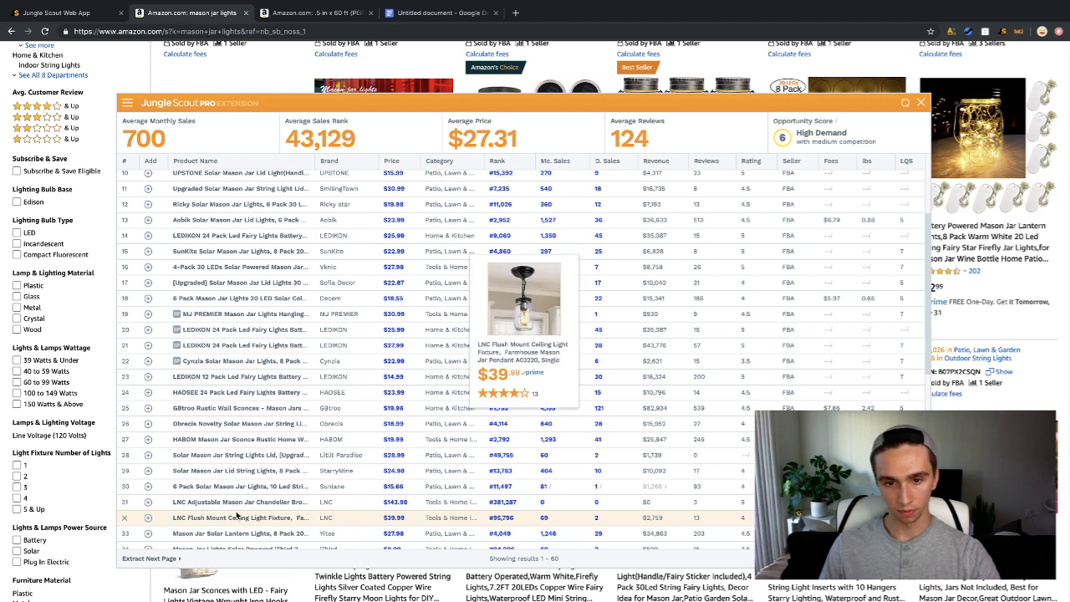
mouse_move(235, 535)
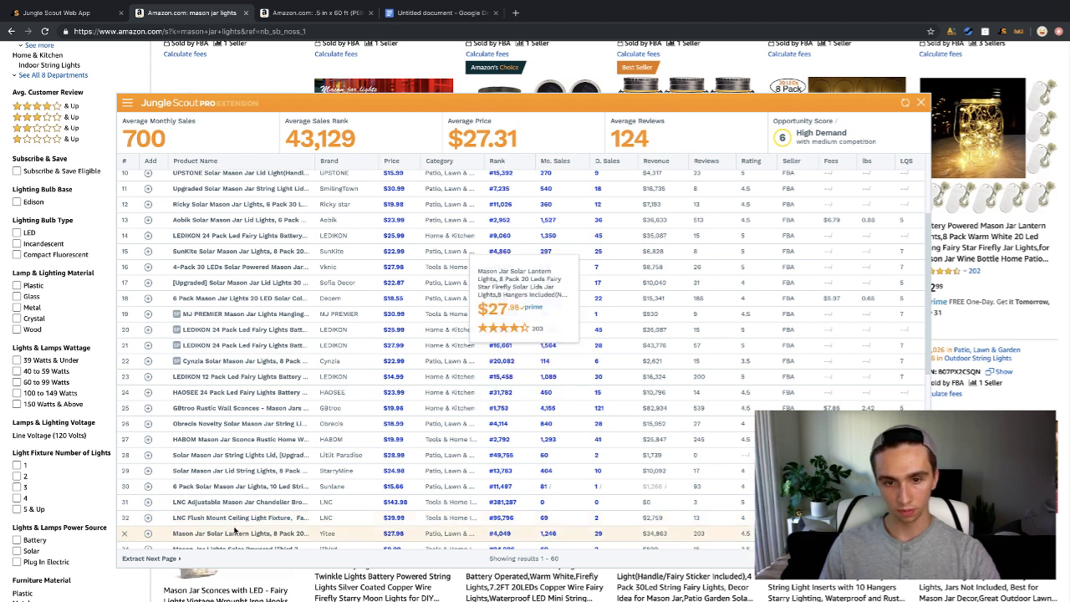
scroll(234, 535, down, 1)
scroll(234, 536, down, 3)
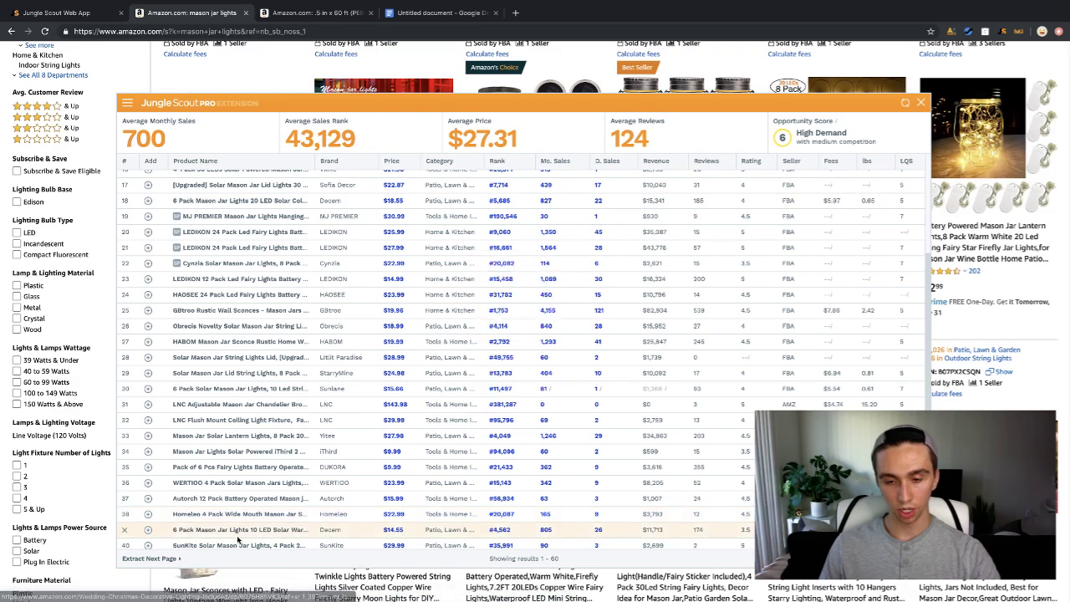
scroll(238, 540, down, 6)
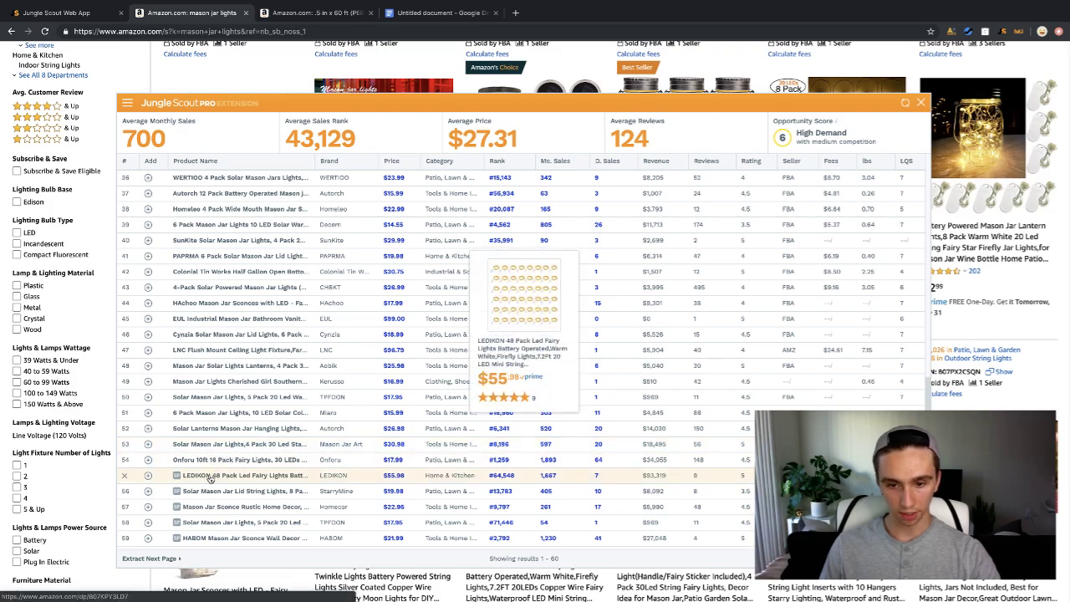
scroll(214, 475, up, 3)
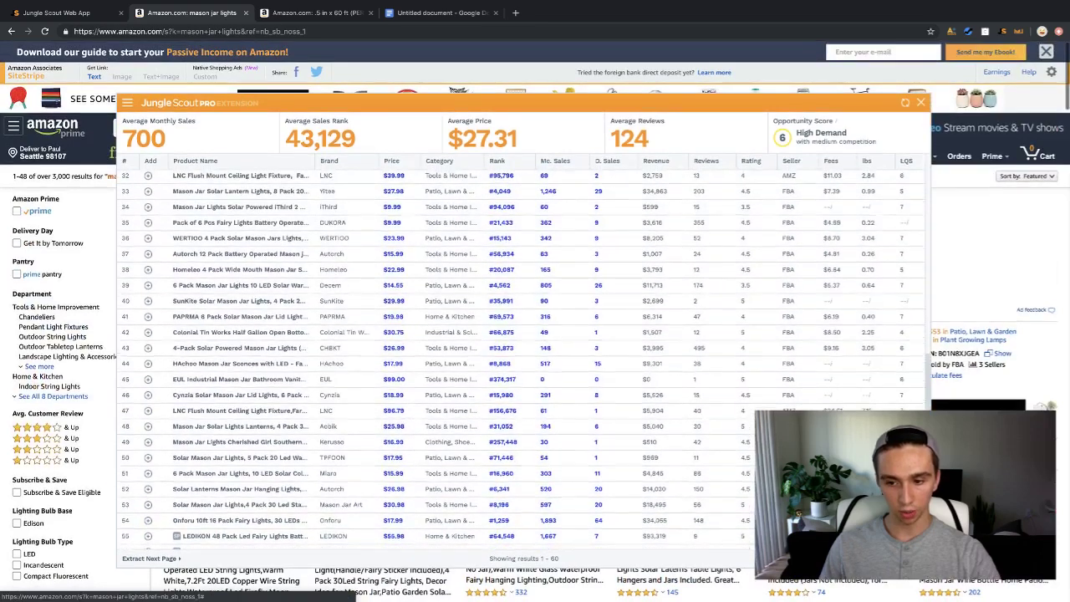
Check the Google Trends interest in "mason jar lights" over the past 5 years, then return to the Jungle Scout results and close Google Trends.
click(865, 560)
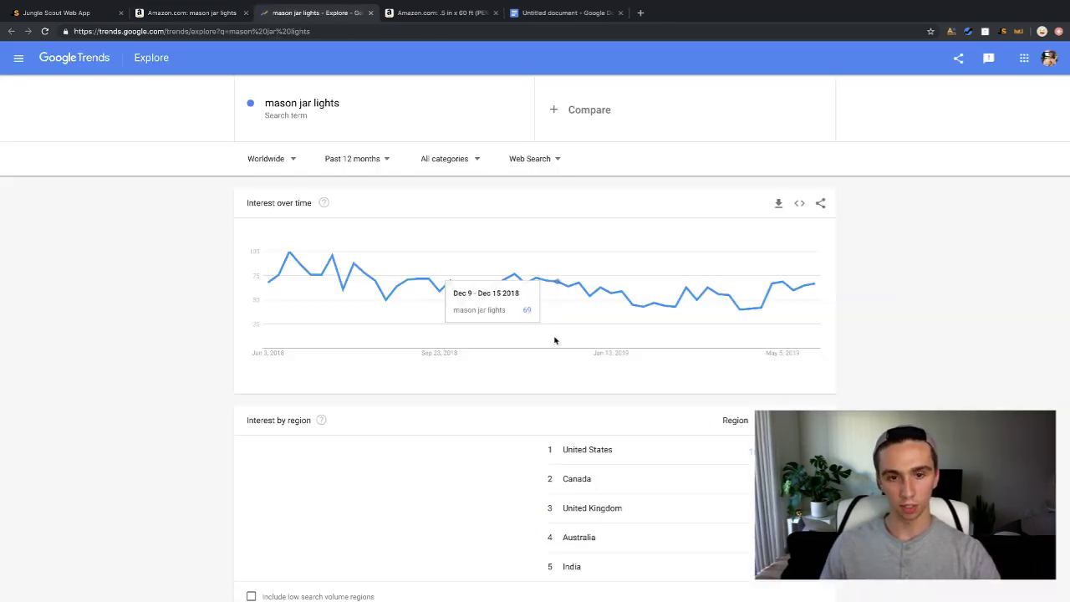
click(388, 159)
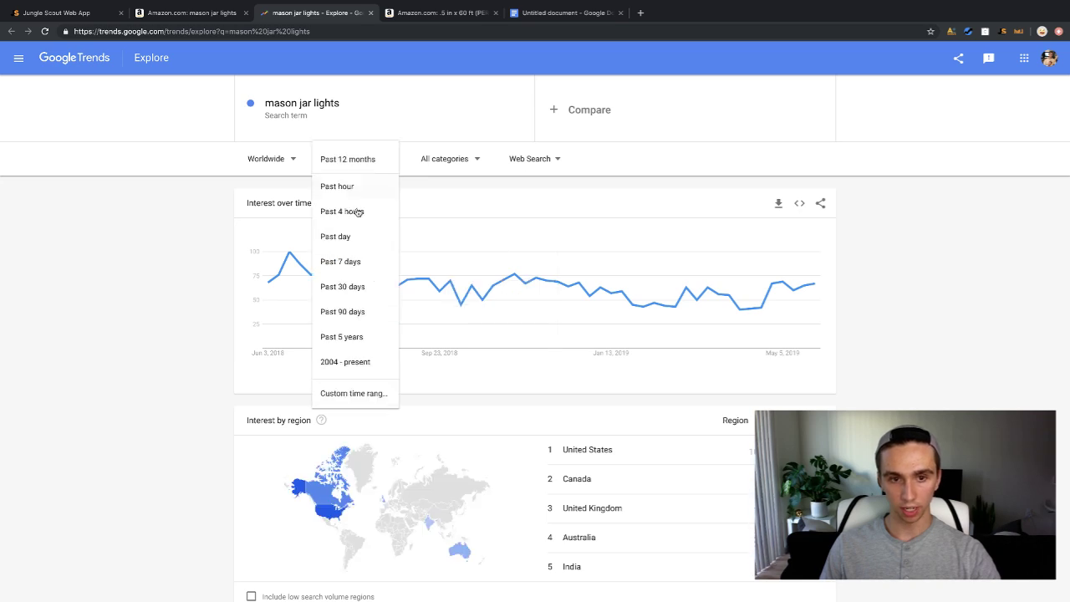
click(373, 336)
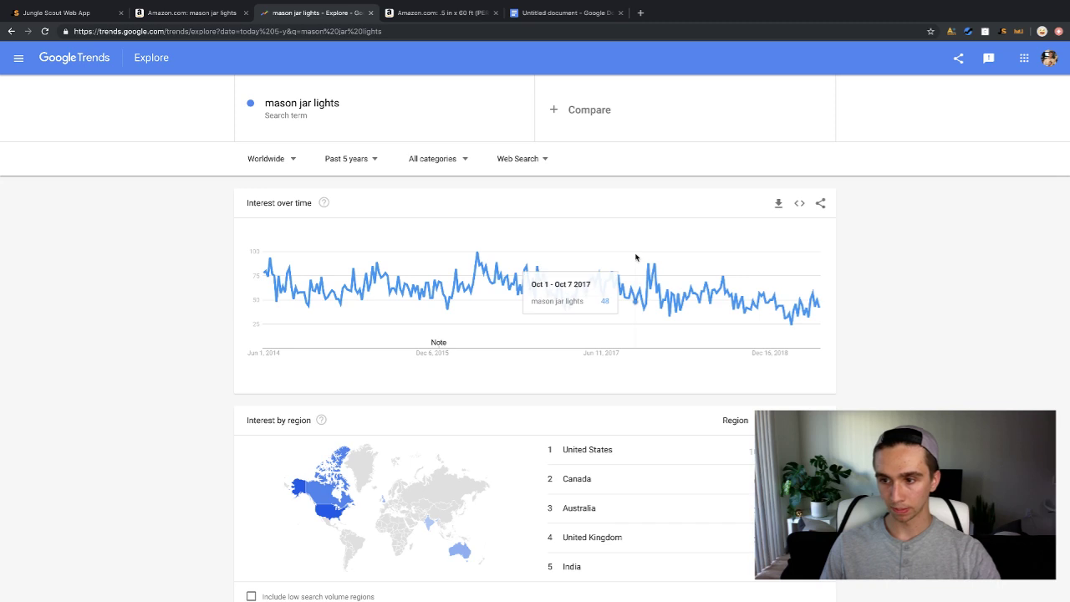
click(210, 15)
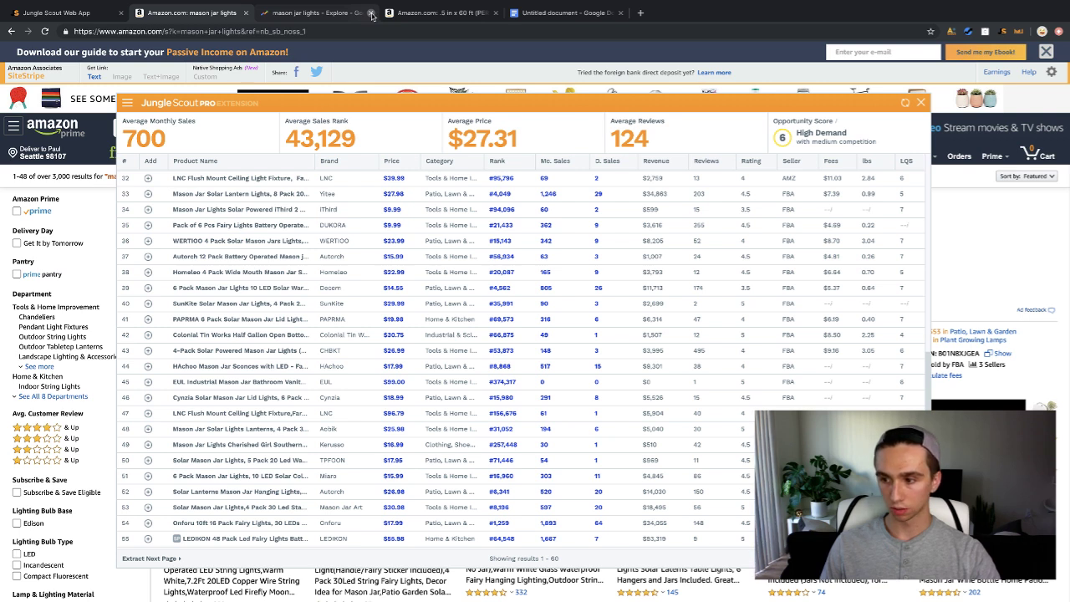
click(371, 13)
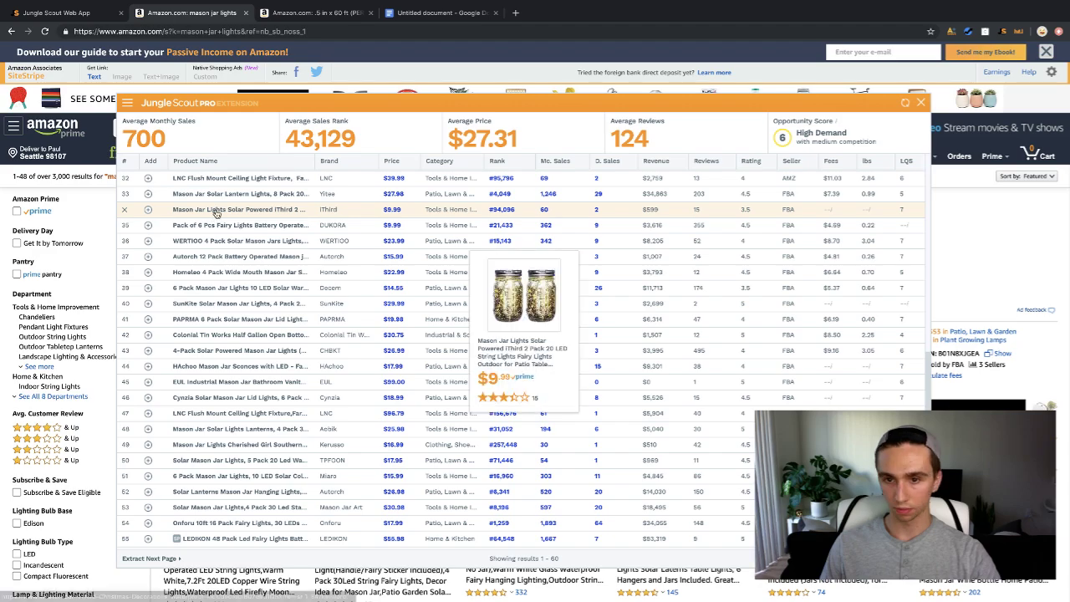
Go back through the Jungle Scout results for mason jar lights and open the GIGALUMI hanging solar mason jar lid lights listing.
mouse_move(223, 253)
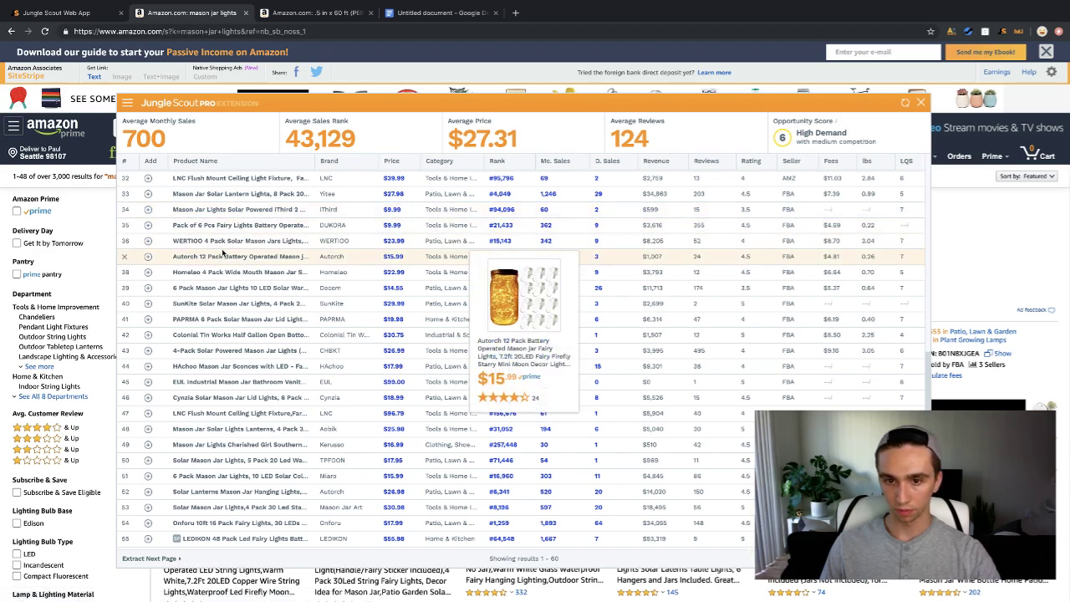
scroll(234, 268, up, 8)
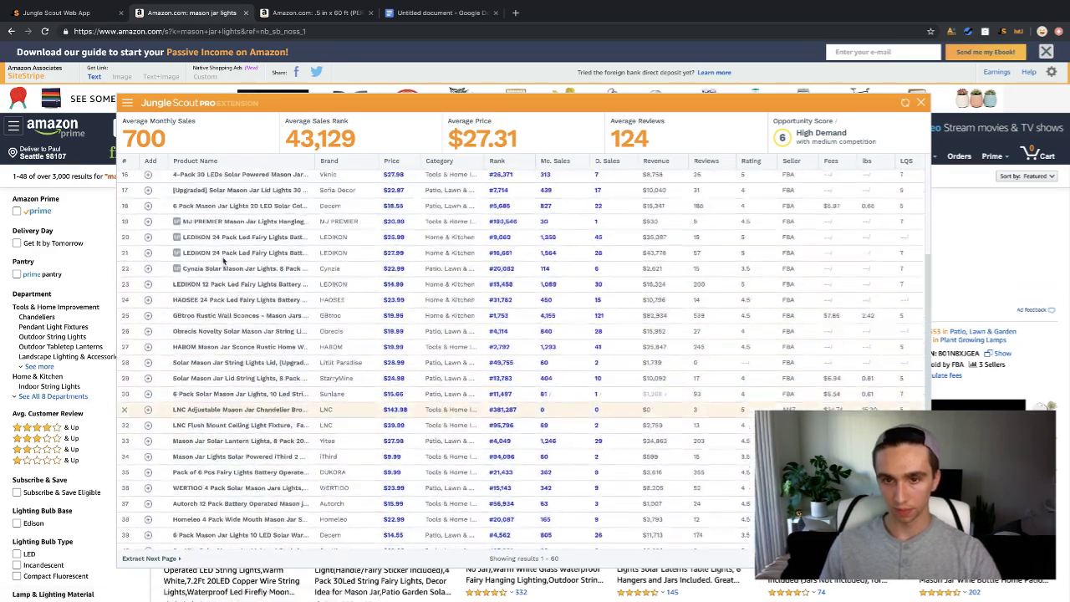
scroll(251, 283, up, 3)
mouse_move(248, 267)
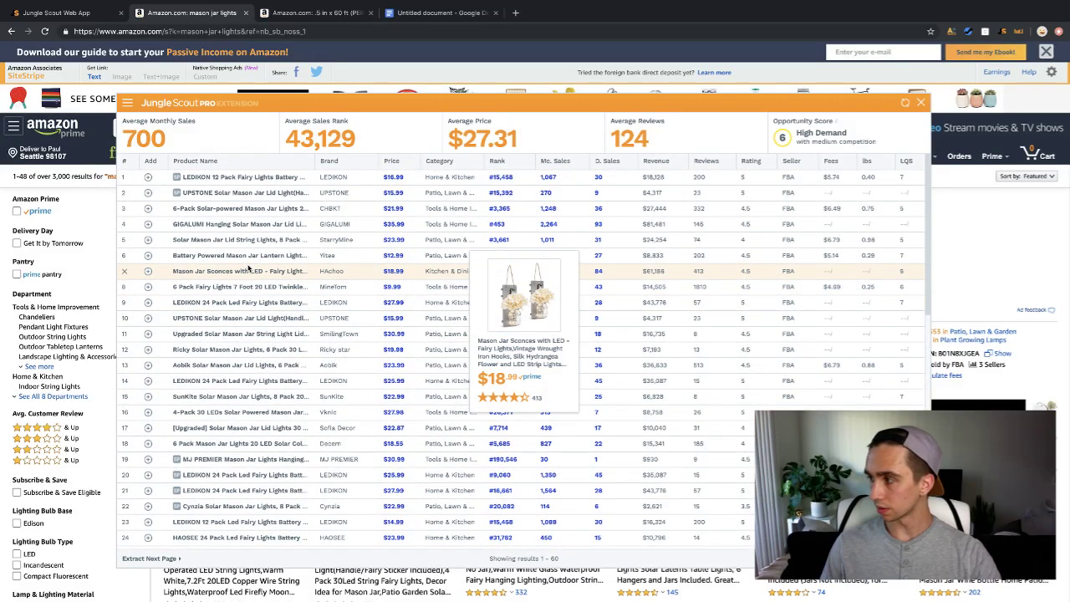
click(221, 225)
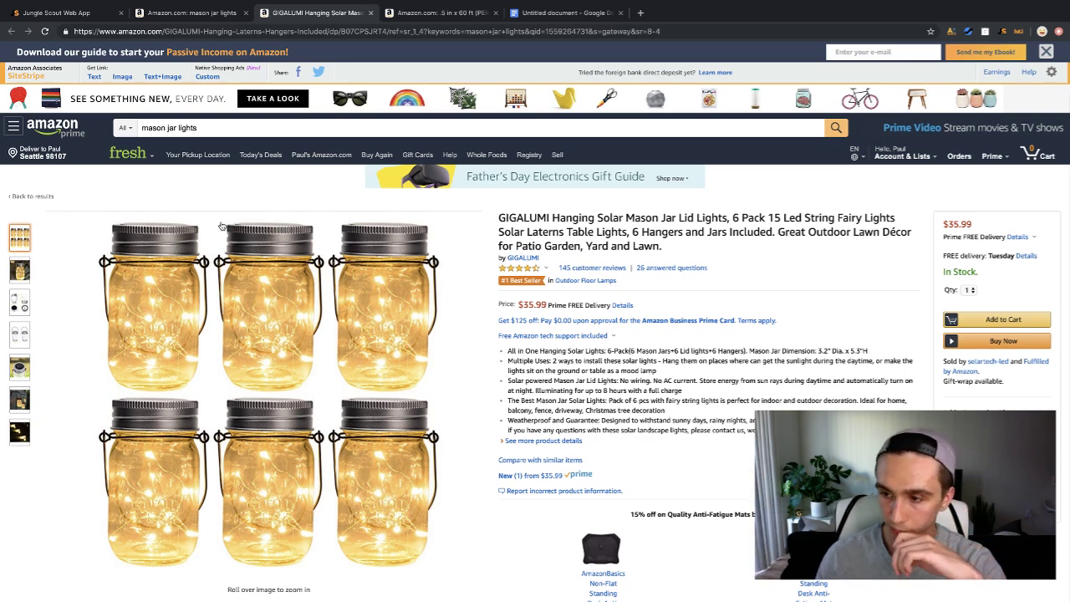
Examine the GIGALUMI listing's product photos, revenue calculator and frequently bought together items, then return to its main six-pack image.
mouse_move(215, 229)
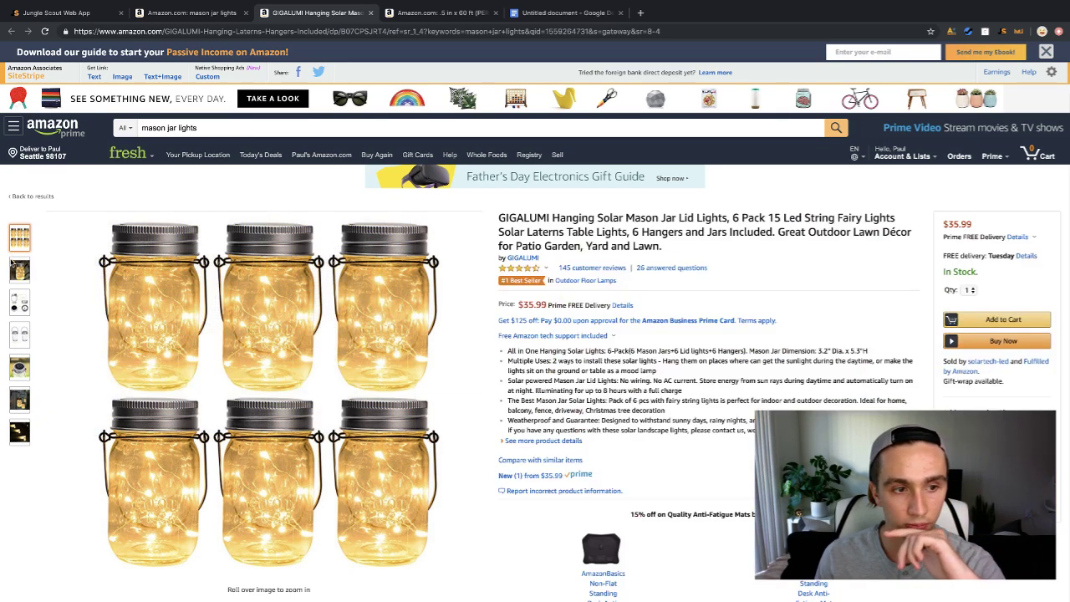
mouse_move(26, 295)
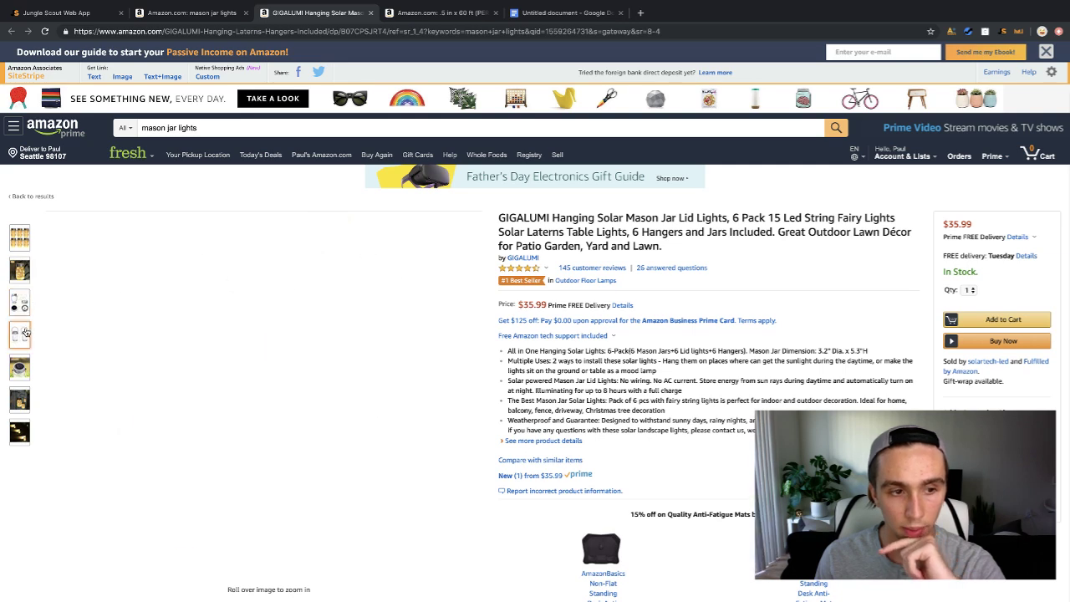
mouse_move(20, 365)
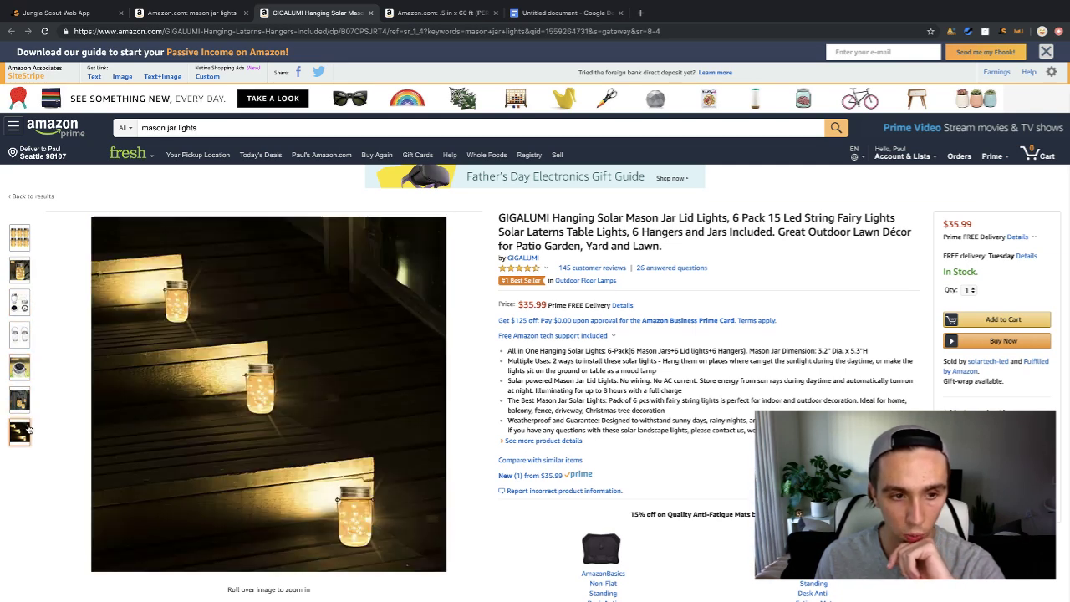
mouse_move(22, 406)
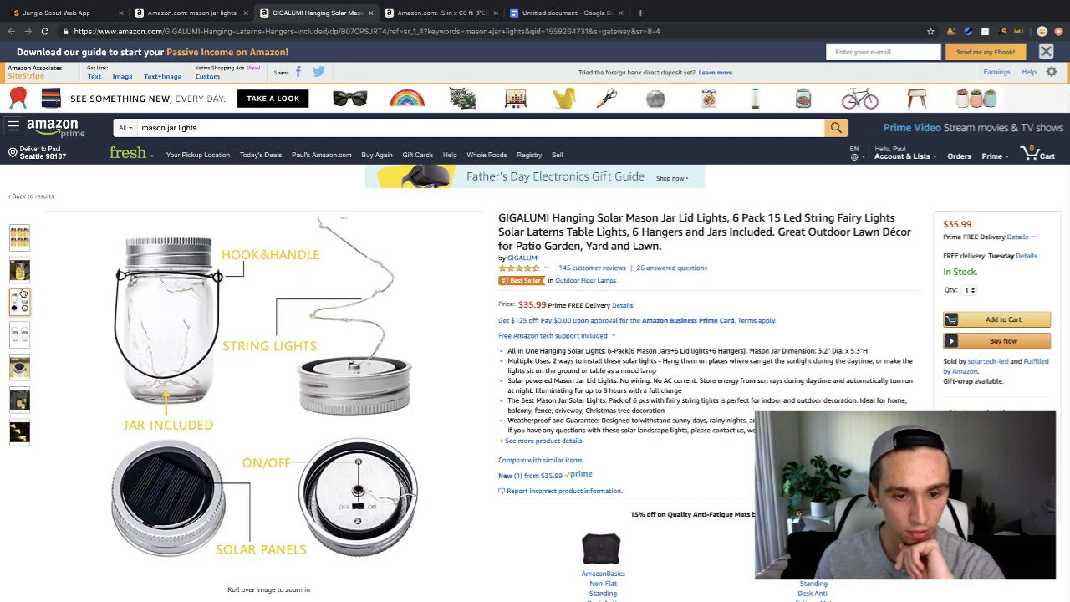
mouse_move(20, 264)
scroll(247, 390, down, 15)
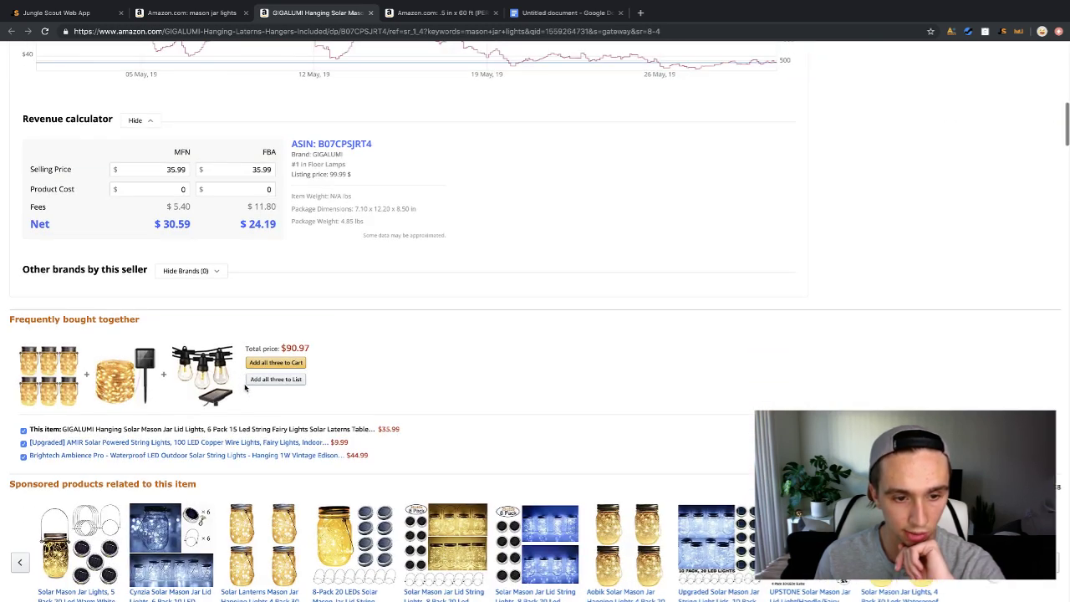
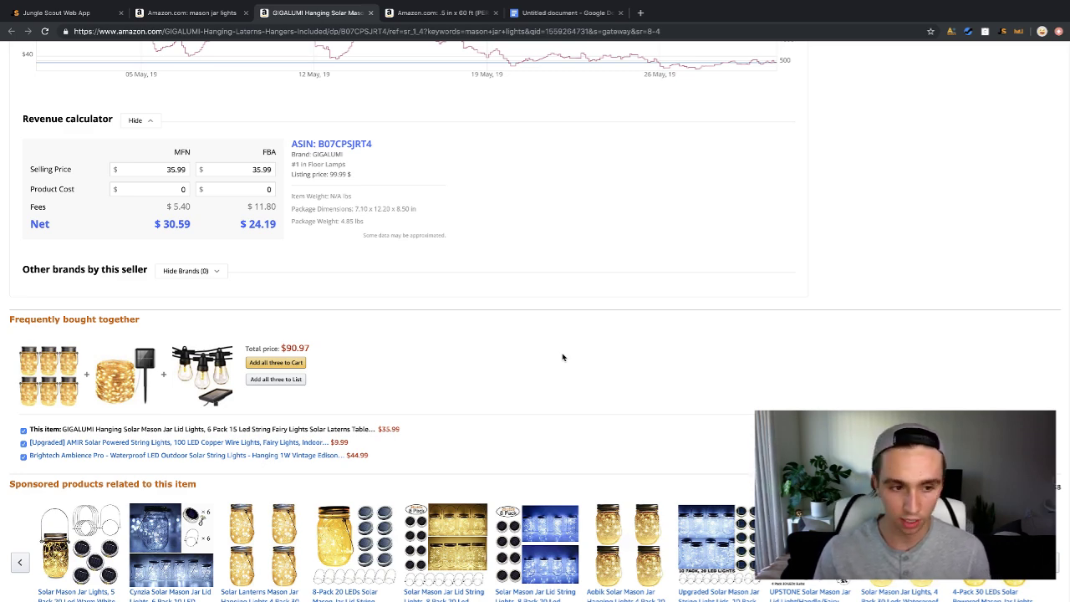
scroll(563, 357, up, 10)
mouse_move(310, 495)
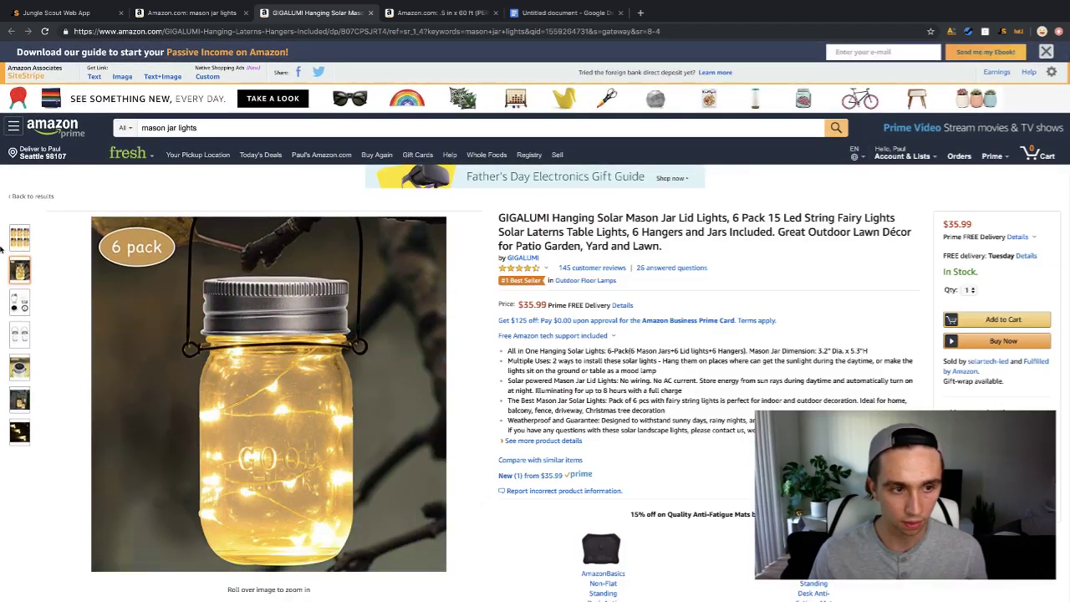
click(13, 241)
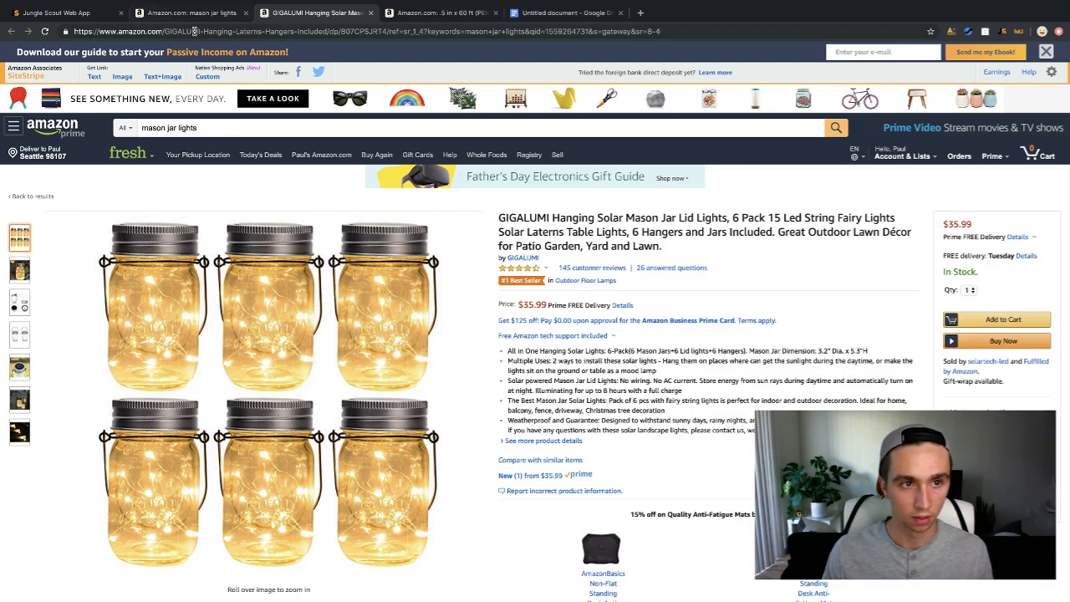
Return to the mason jar lights search, close the Jungle Scout results and browse the Amazon listings to compare their designs and bundles.
click(224, 14)
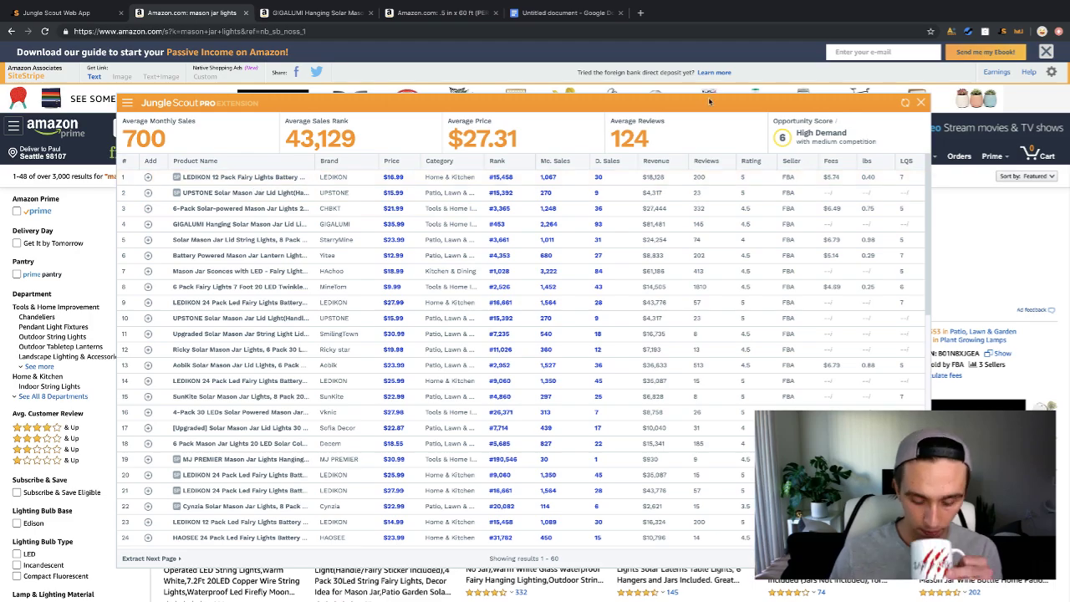
click(920, 102)
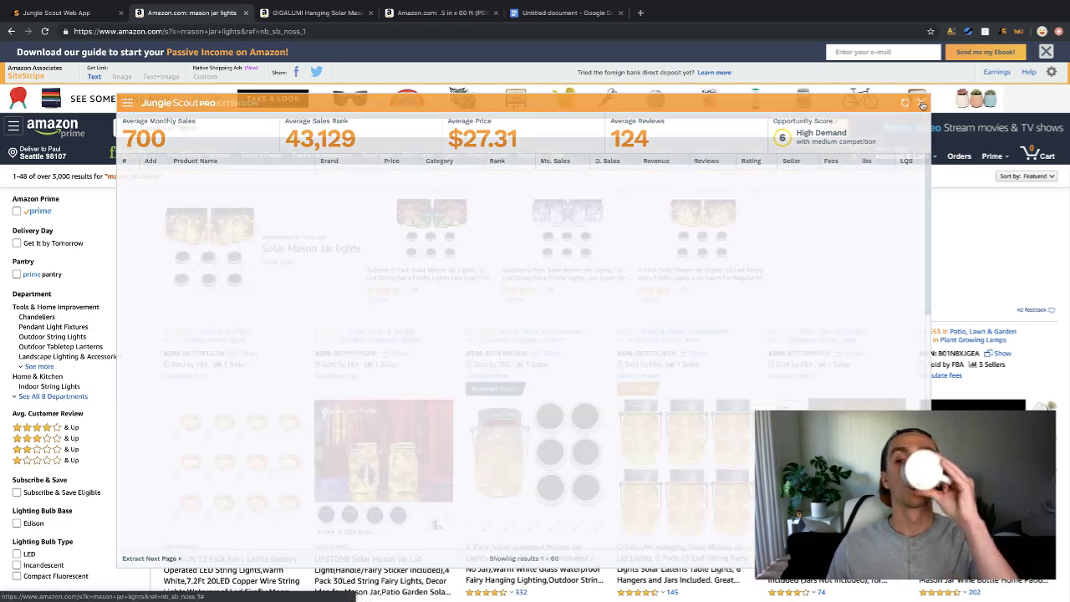
scroll(493, 378, down, 4)
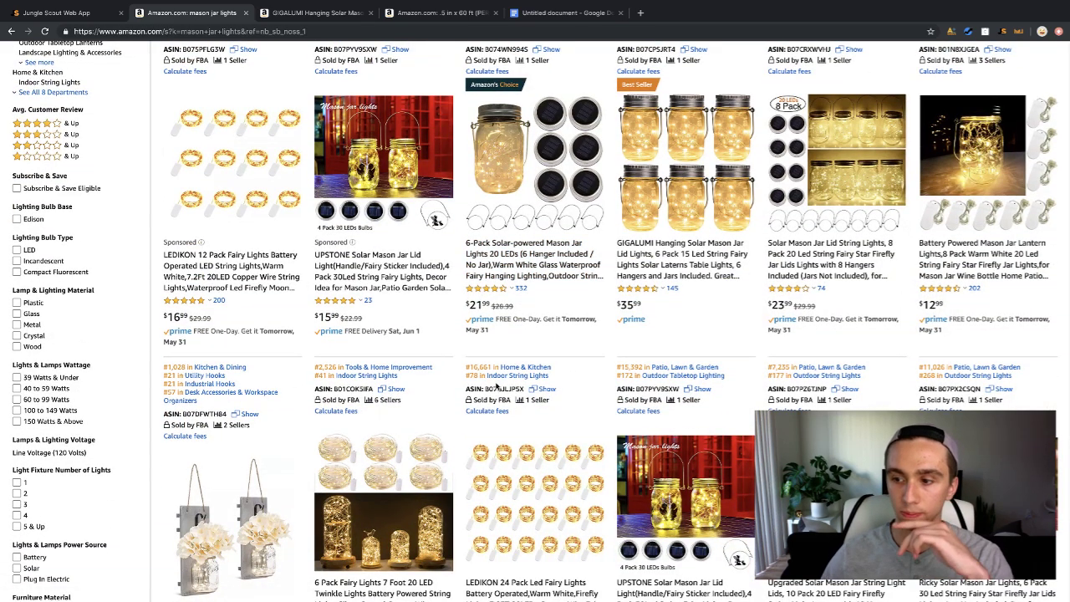
scroll(441, 364, down, 4)
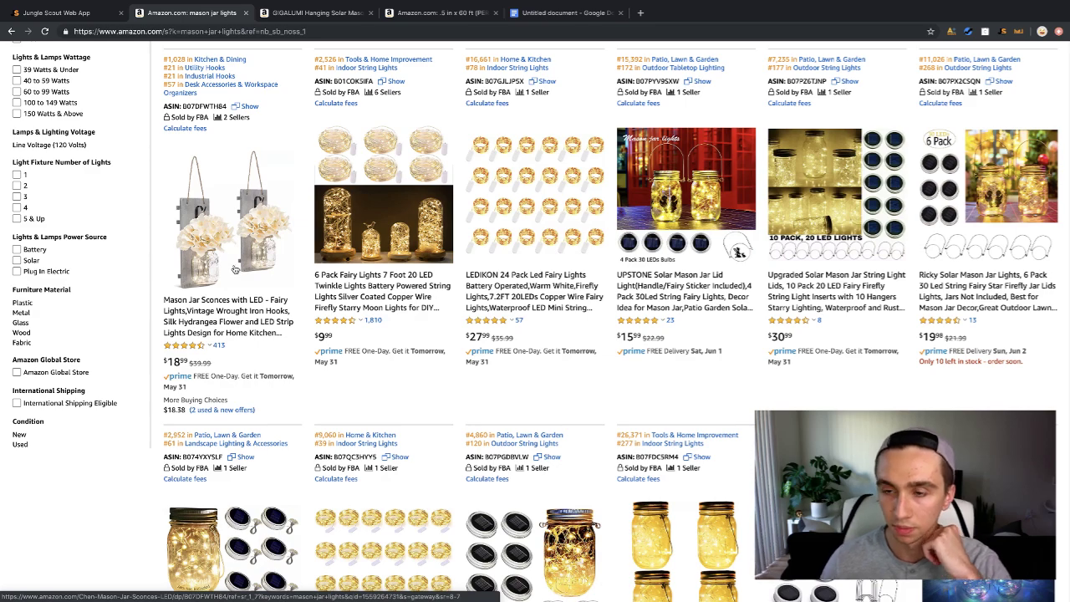
scroll(678, 280, down, 4)
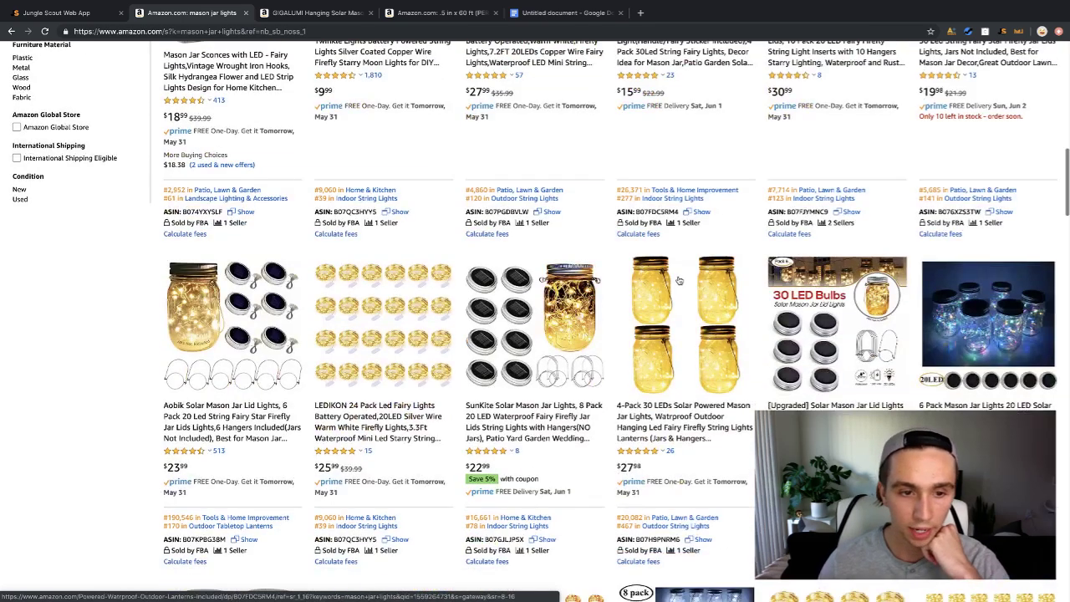
scroll(678, 280, down, 1)
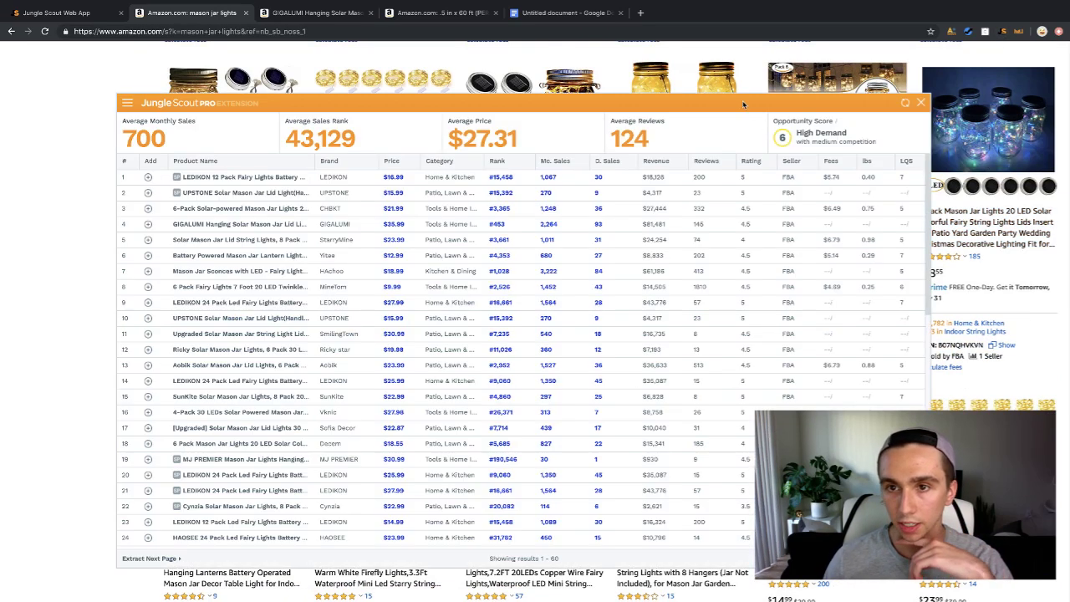
Reposition the Jungle Scout results over the search page and review competing mason jar lights, including the rustic wall sconces and lid string lights.
drag(744, 103, 668, 88)
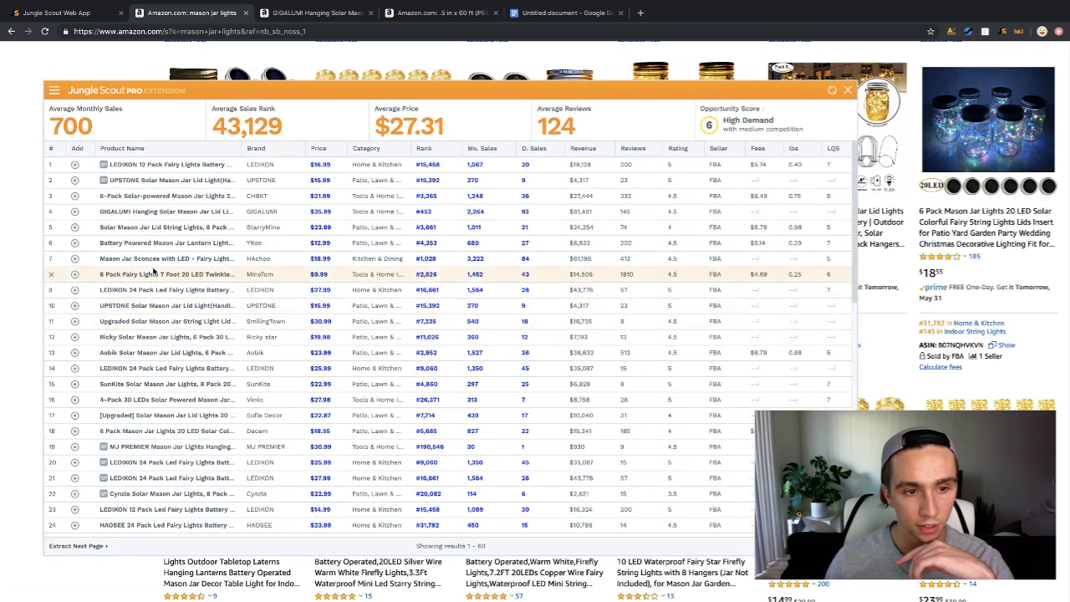
mouse_move(147, 278)
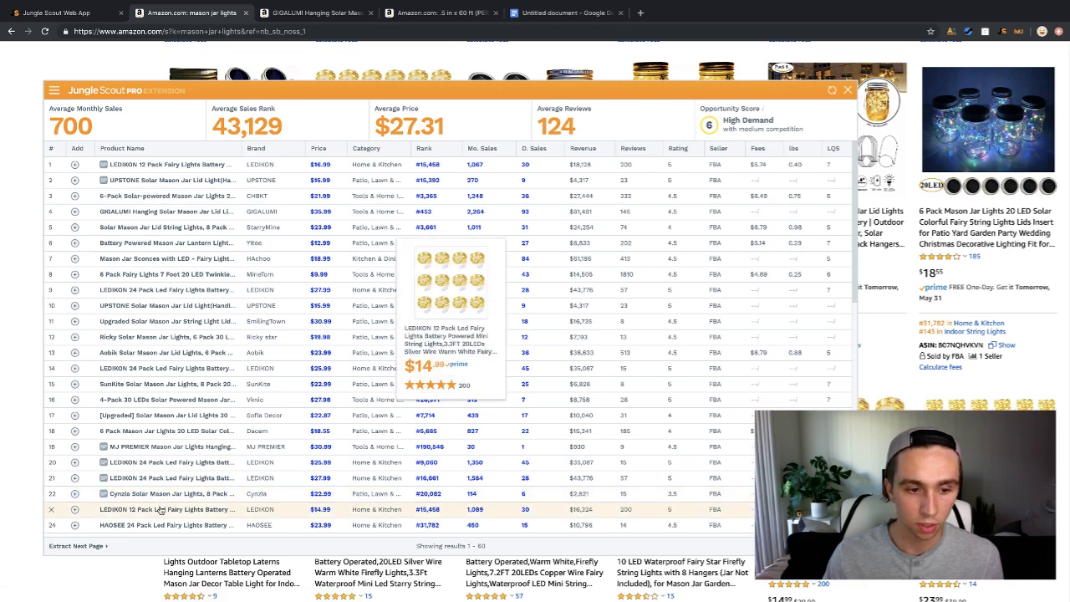
scroll(164, 529, down, 3)
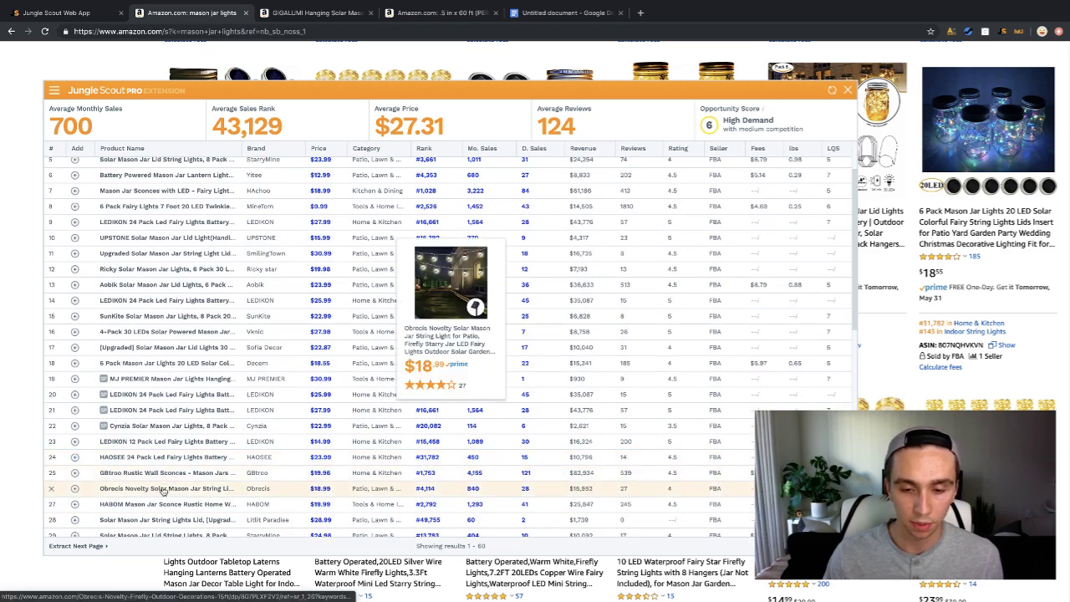
scroll(167, 490, down, 4)
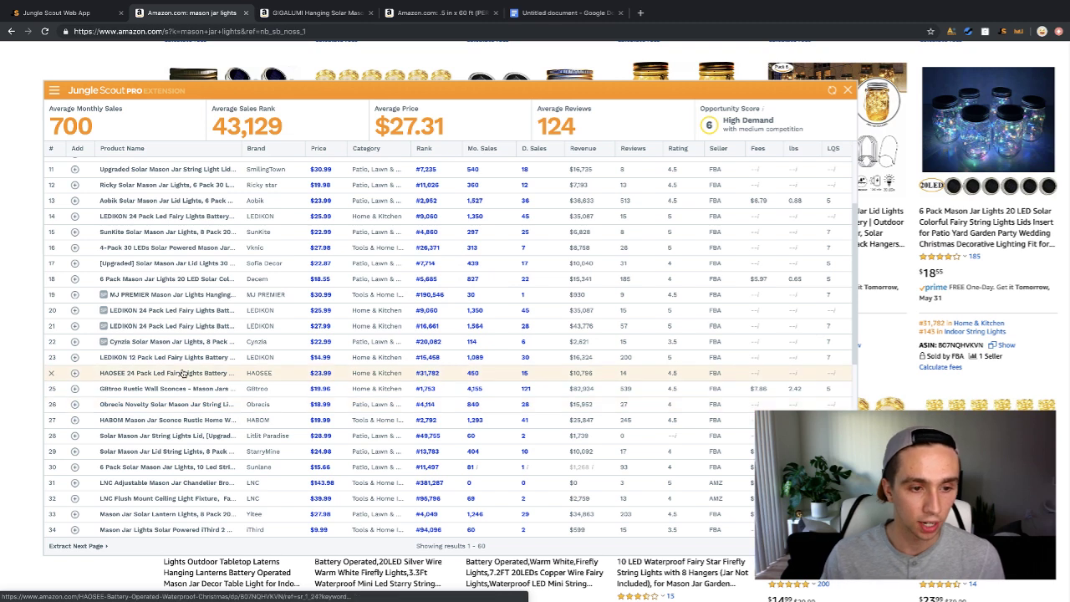
mouse_move(171, 359)
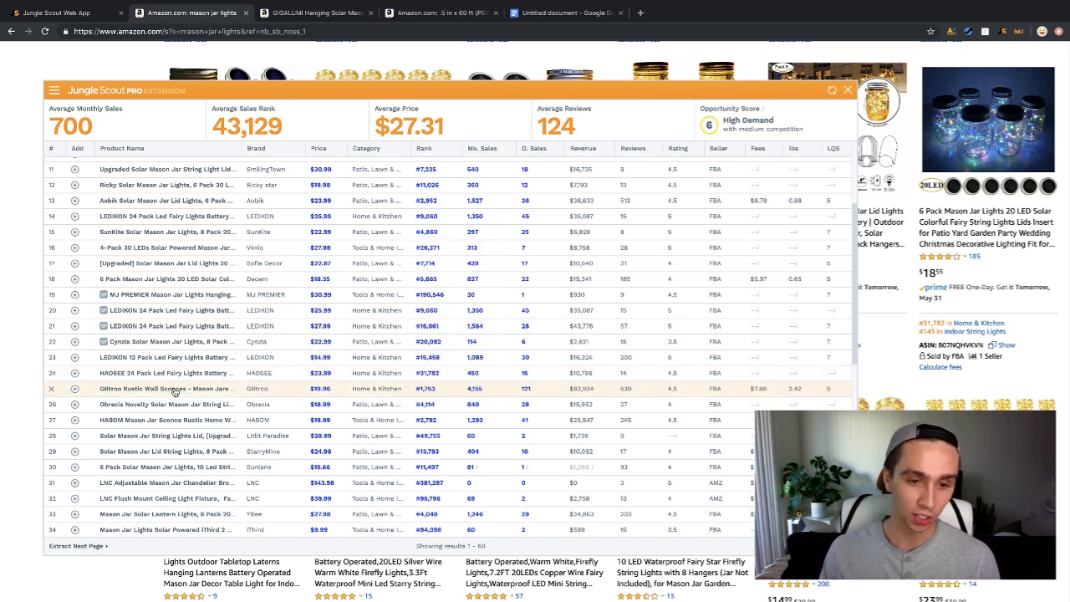
mouse_move(175, 391)
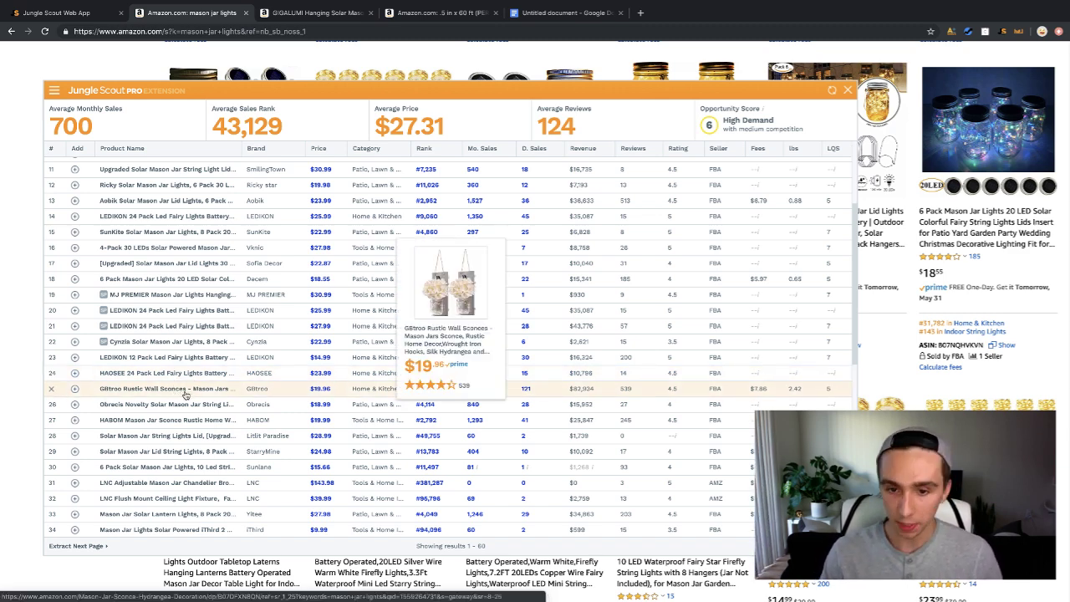
mouse_move(190, 452)
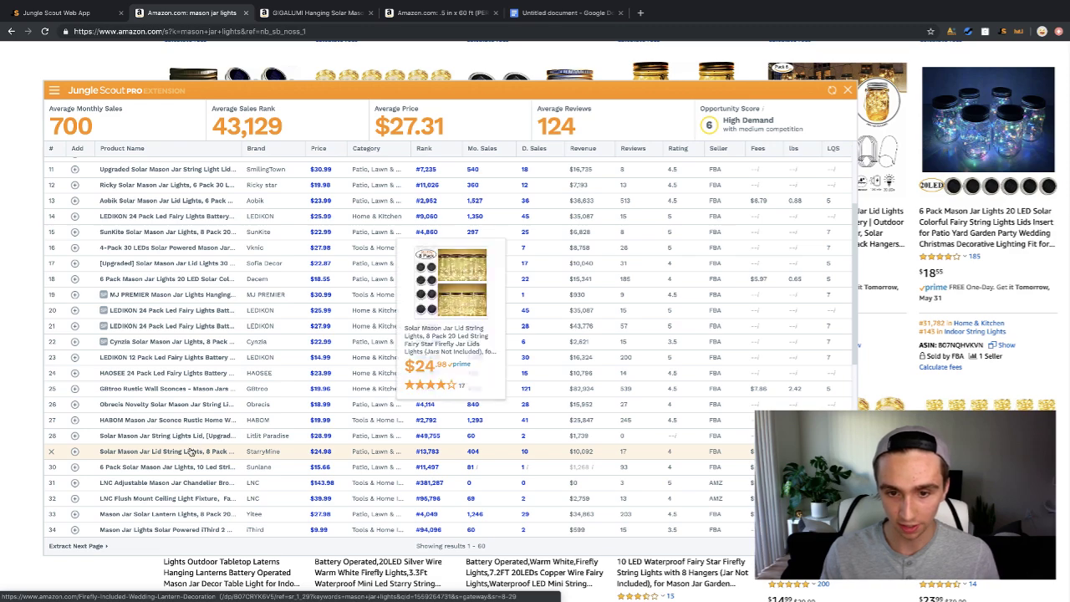
scroll(193, 447, up, 3)
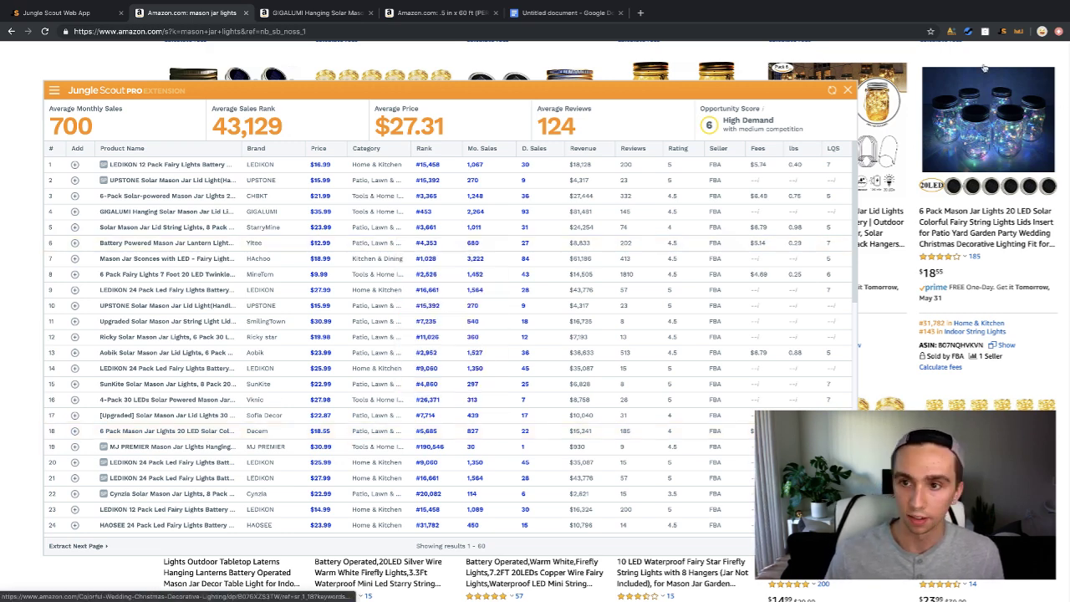
Open Alibaba in a new browser tab and search its products for "mason jar lights".
click(443, 14)
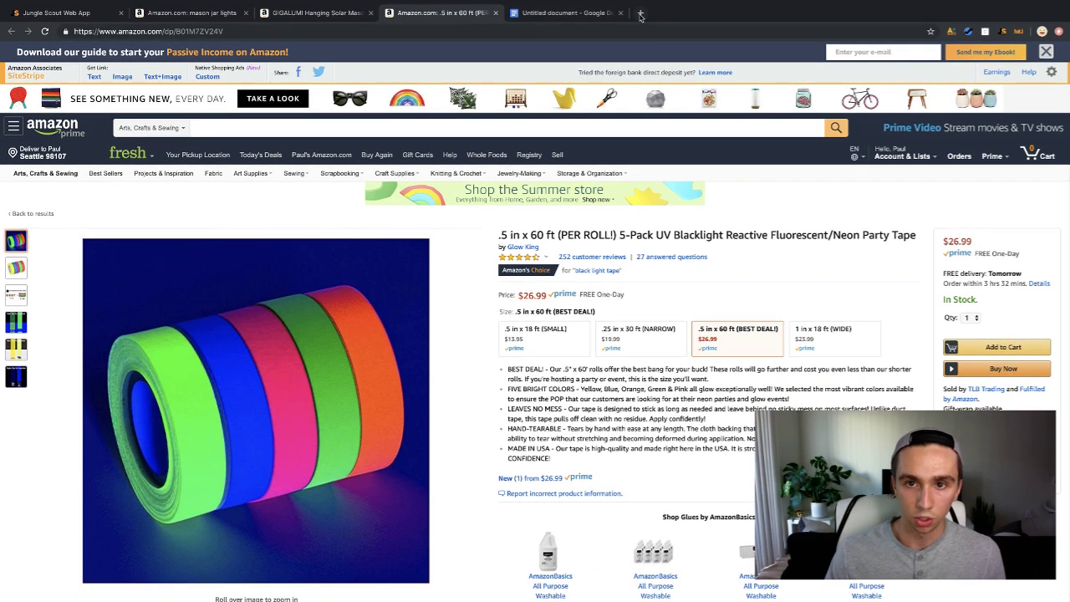
click(641, 13)
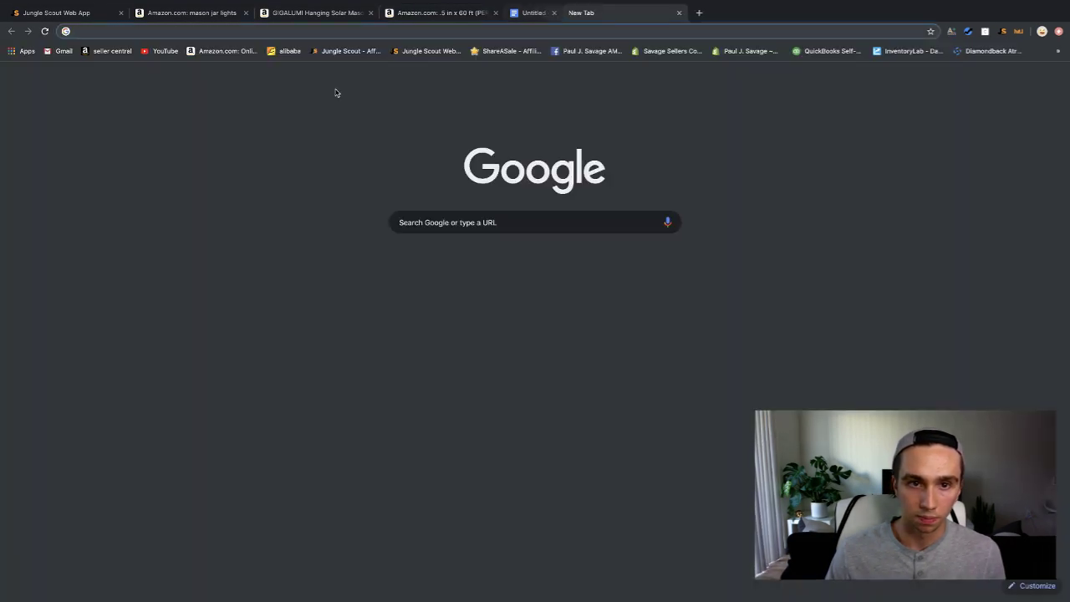
click(284, 51)
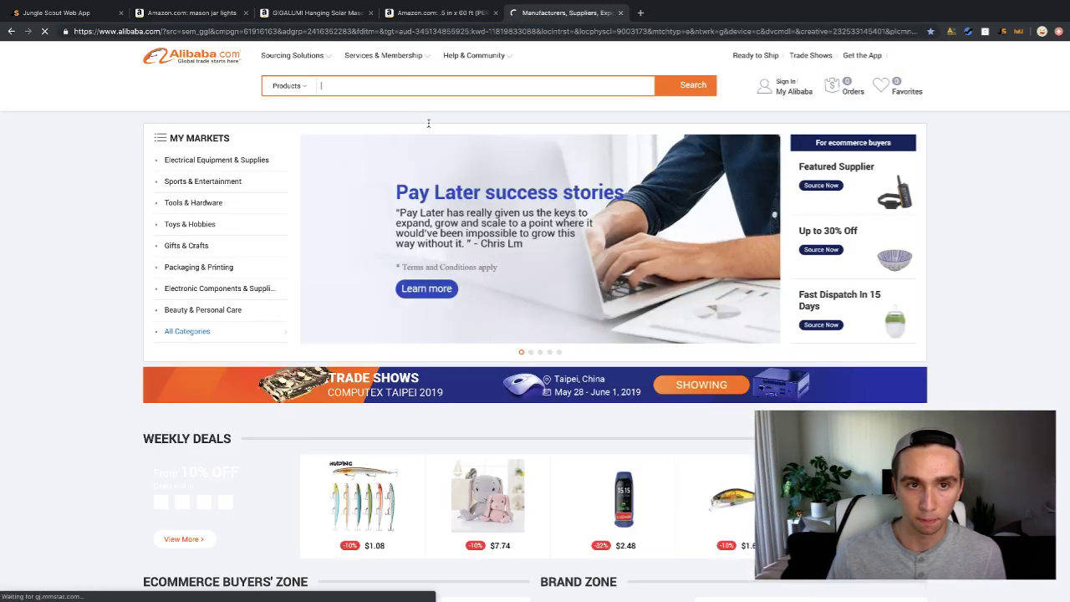
mouse_move(359, 59)
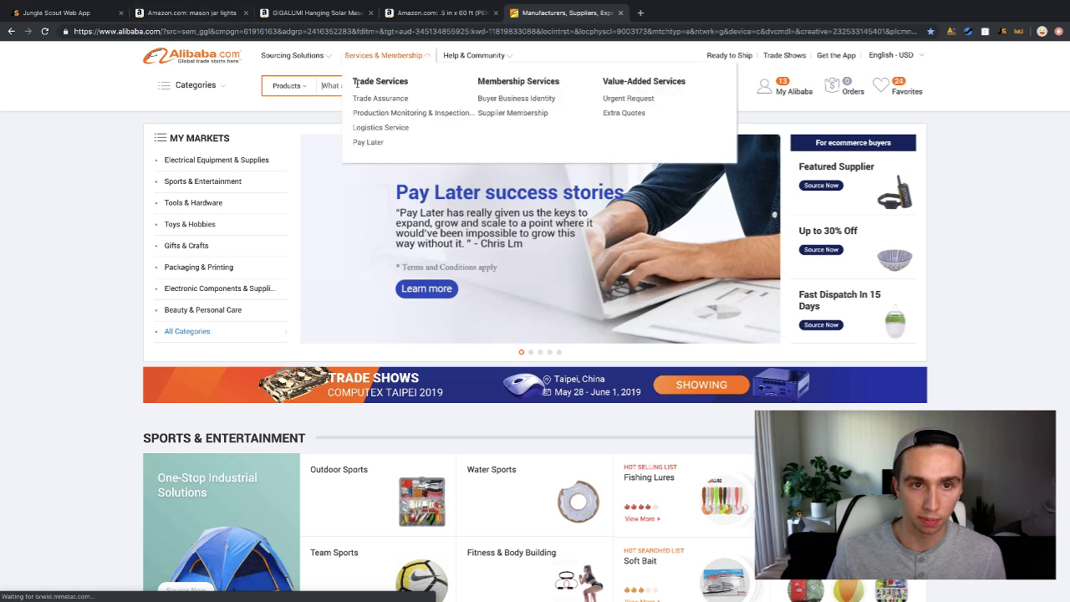
click(360, 86)
text(m)
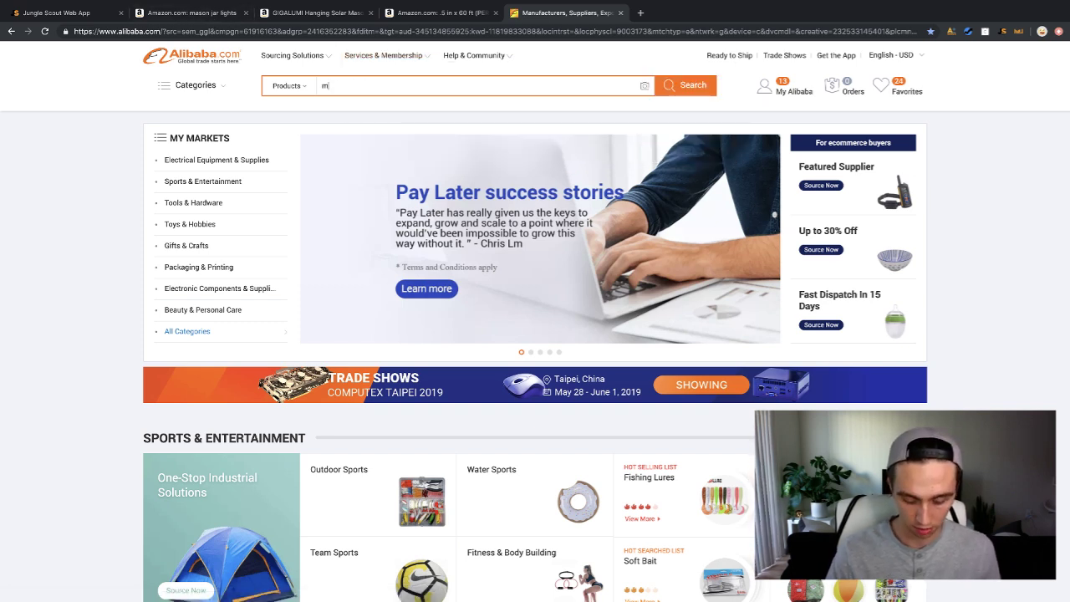
text(ason jar lights)
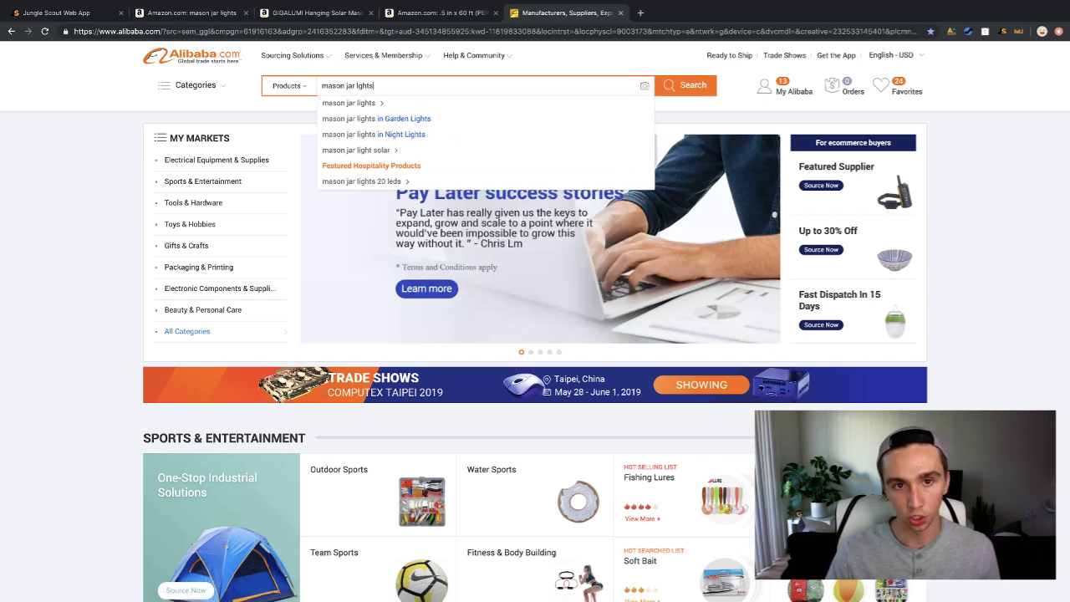
key(BackSpace)
key(BackSpace)
key(BackSpace)
key(BackSpace)
key(BackSpace)
text(ights)
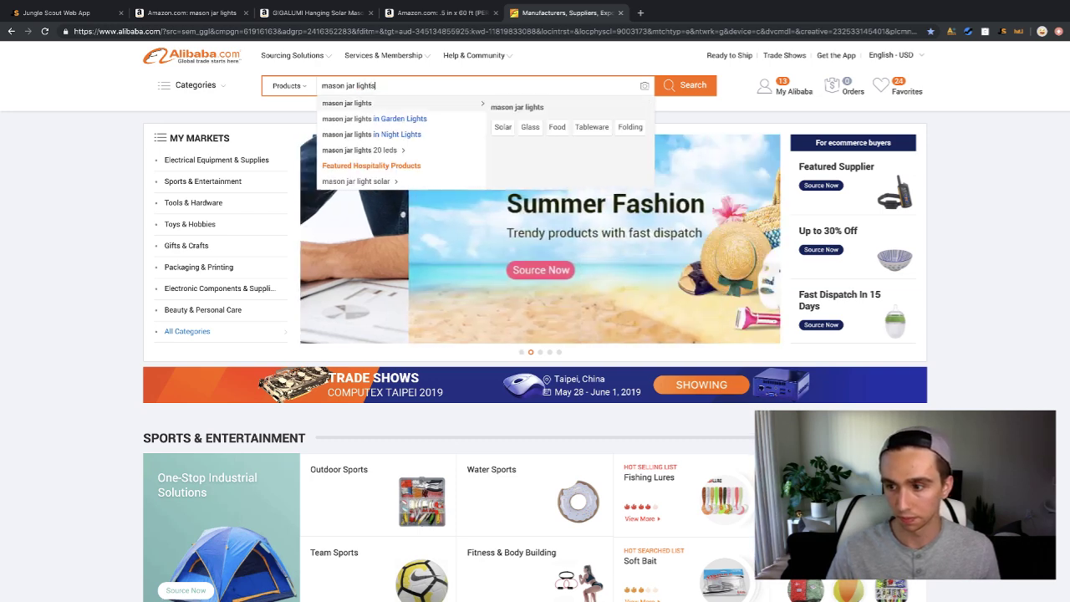
key(Return)
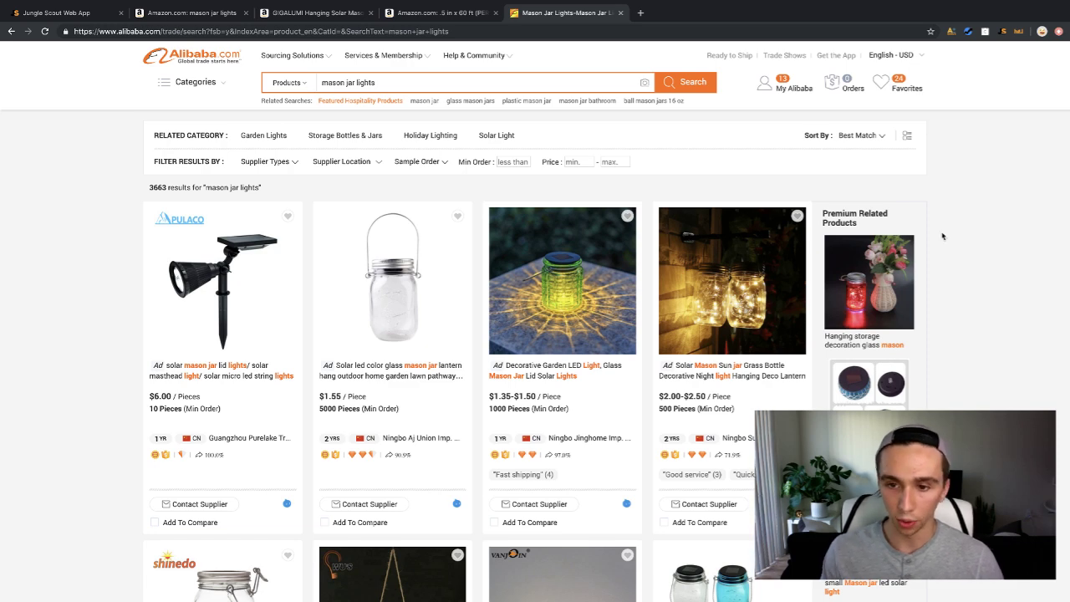
Return from Alibaba to the Amazon mason jar lights search and examine the GIGALUMI product's revenue and review figures in Jungle Scout.
click(313, 15)
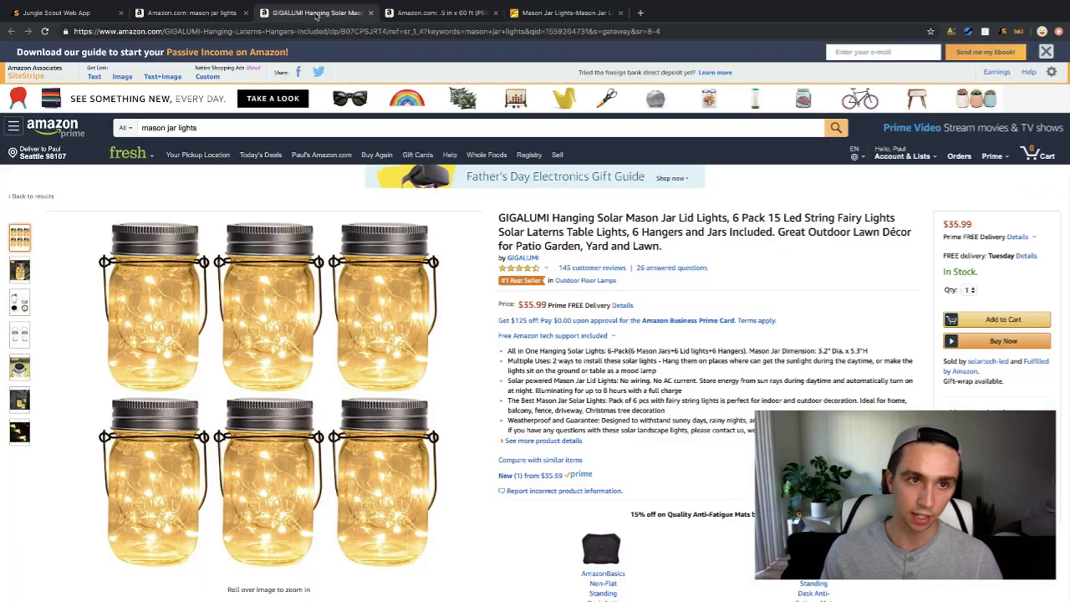
click(184, 13)
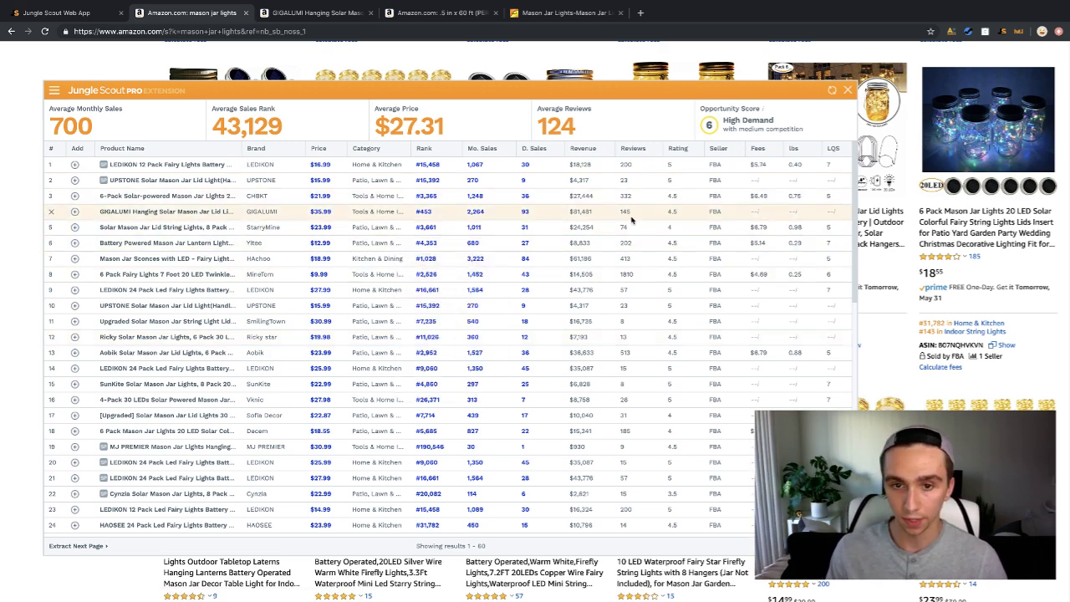
drag(567, 213, 606, 215)
click(552, 215)
click(606, 215)
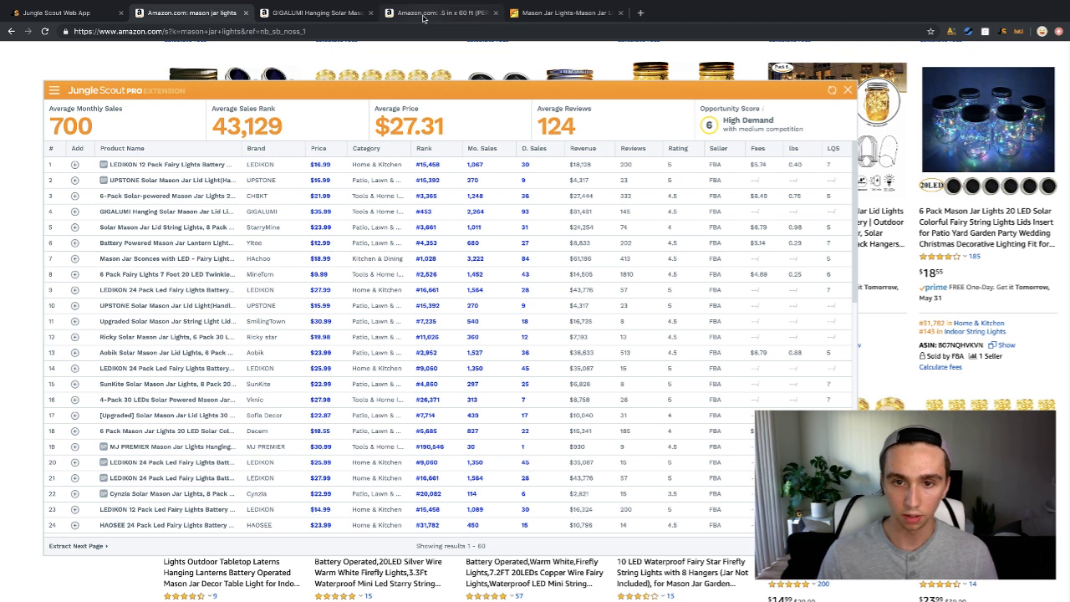
Preview the competing mason jar lights in the Jungle Scout results, including the LEDIKON 24-pack, upgraded solar lids and 6-pack fairy lights.
mouse_move(128, 194)
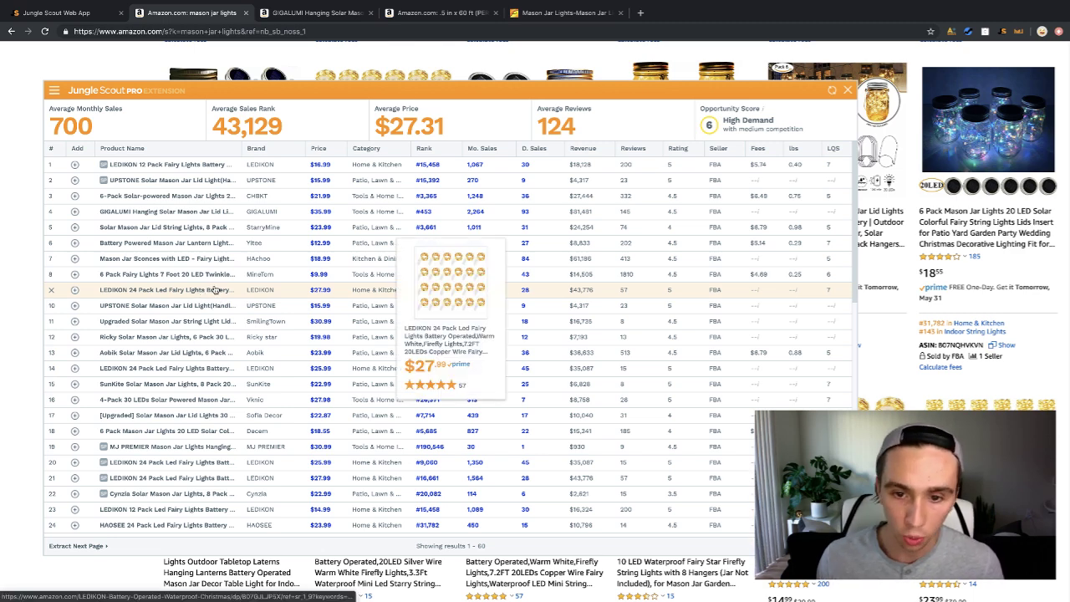
mouse_move(201, 327)
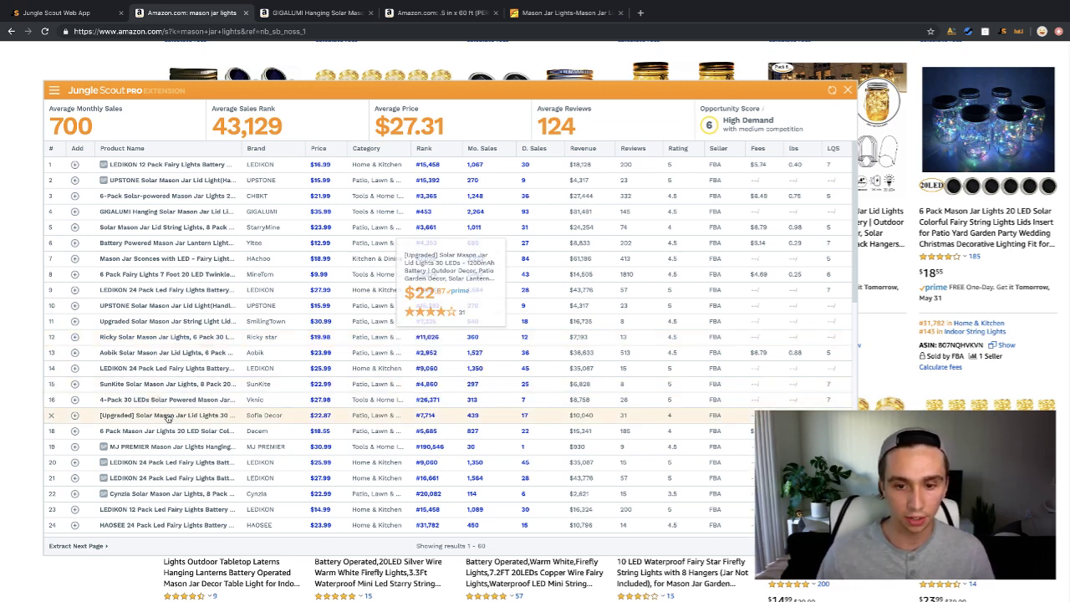
mouse_move(170, 424)
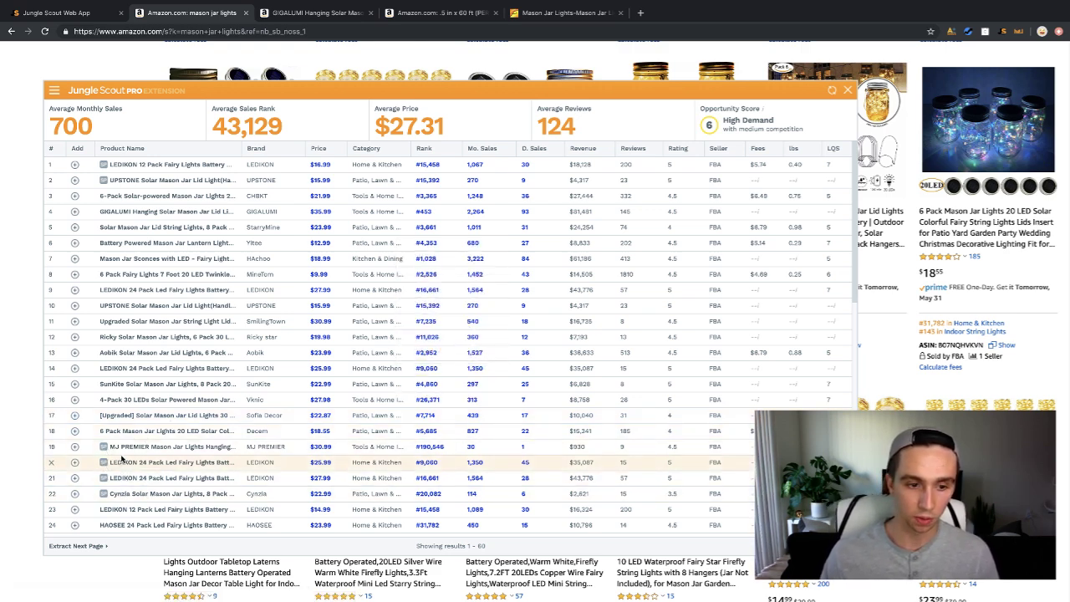
mouse_move(122, 458)
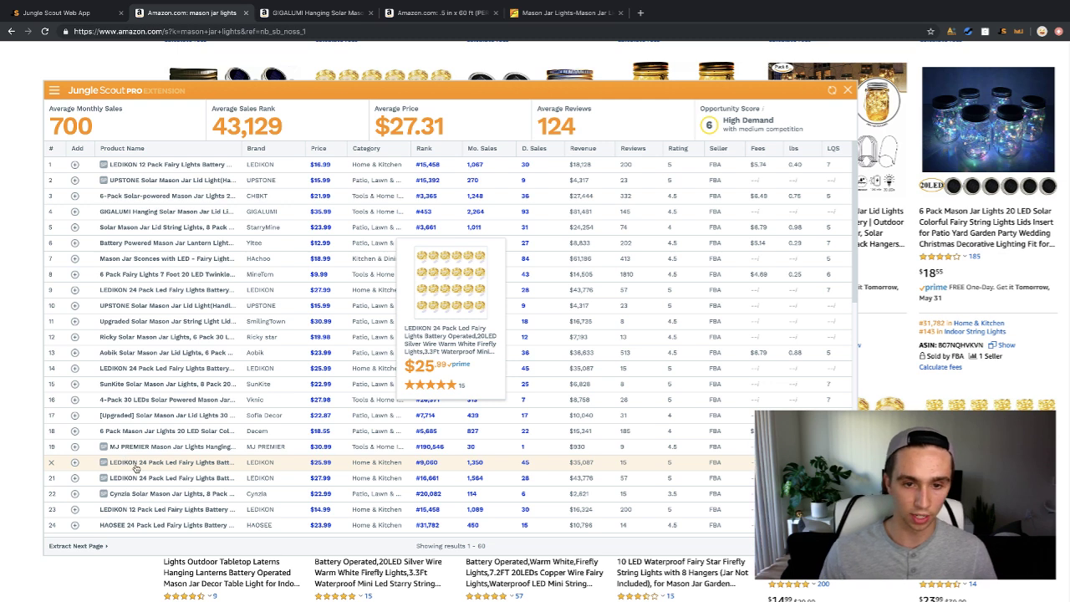
mouse_move(158, 320)
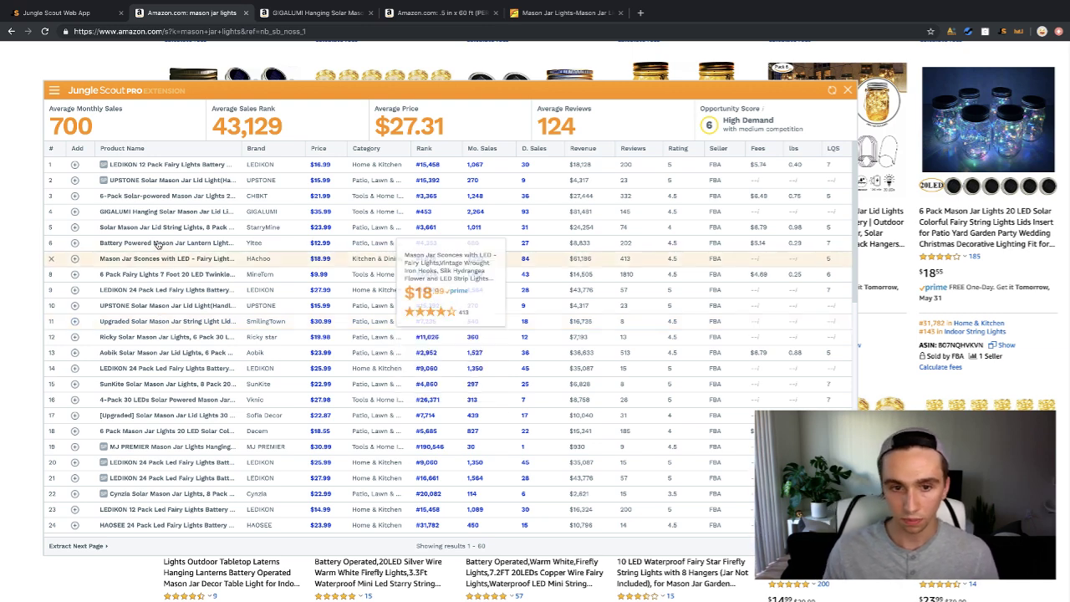
mouse_move(175, 274)
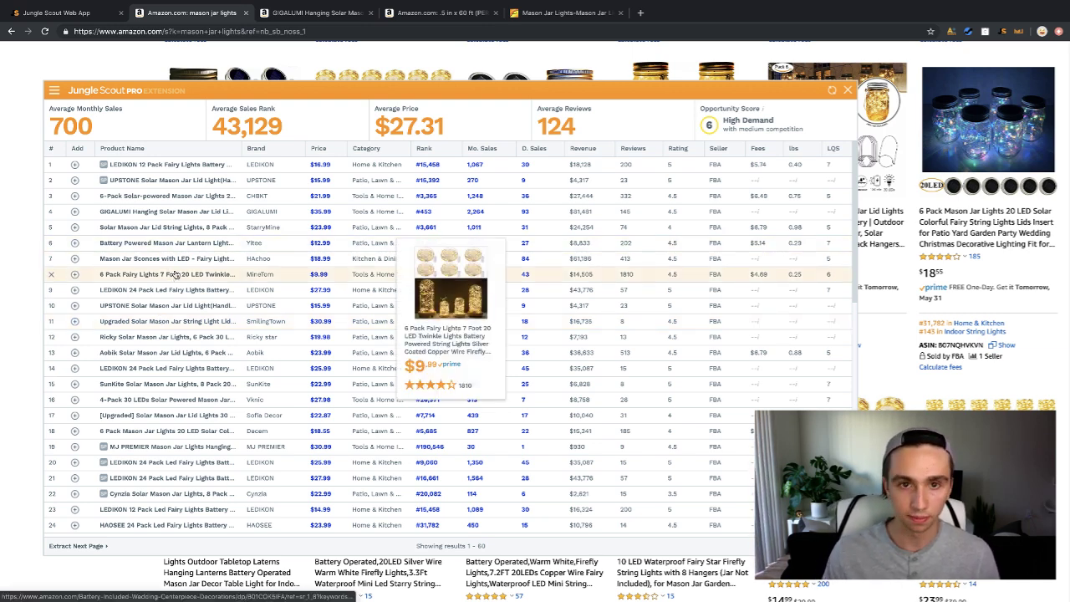
Reposition the Jungle Scout results over the search page and briefly check the GIGALUMI six-pack listing again.
drag(386, 92, 430, 98)
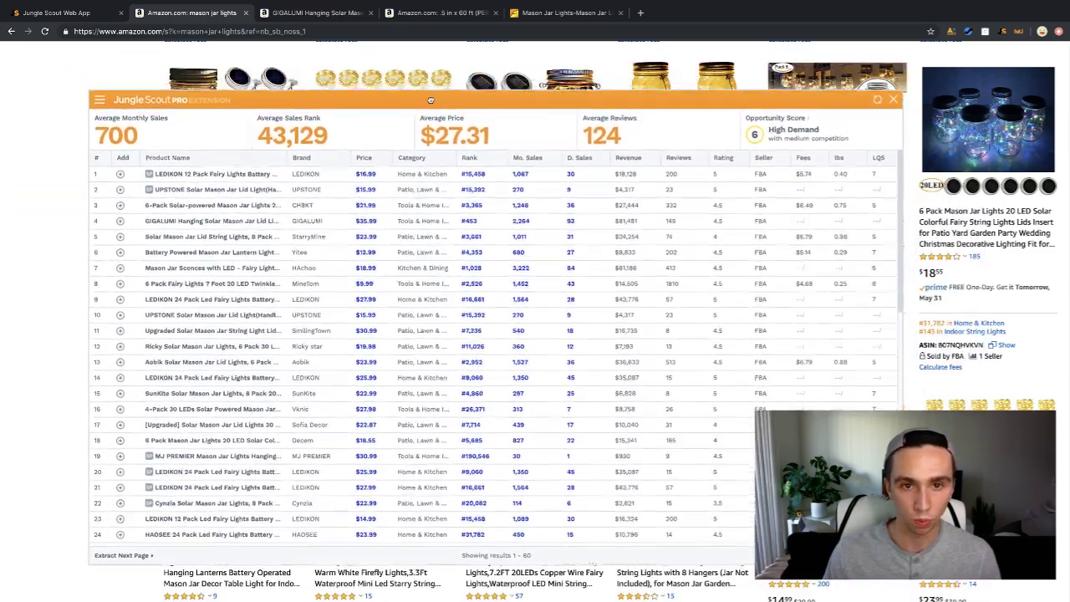
click(310, 14)
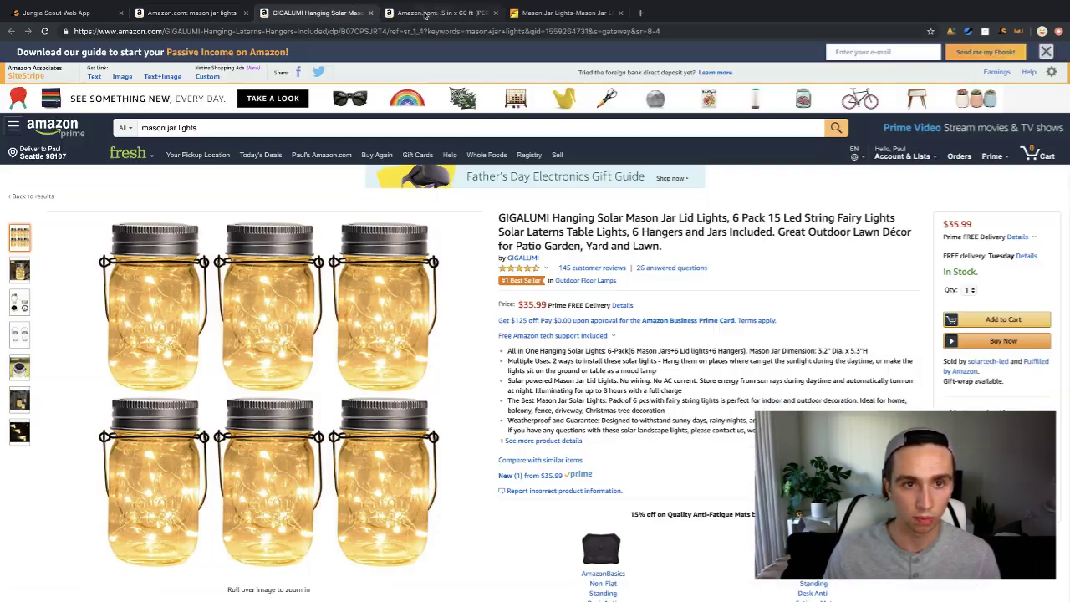
key(ctrl+shift+Tab)
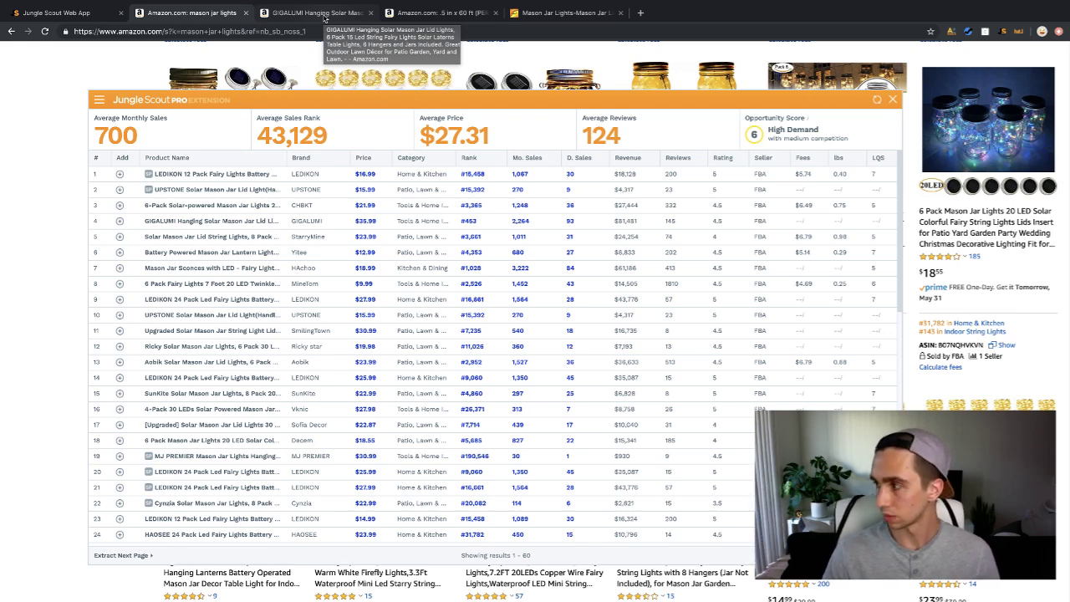
Browse Alibaba's mason jar lights results, comparing the suppliers' designs, unit prices and minimum orders.
click(586, 14)
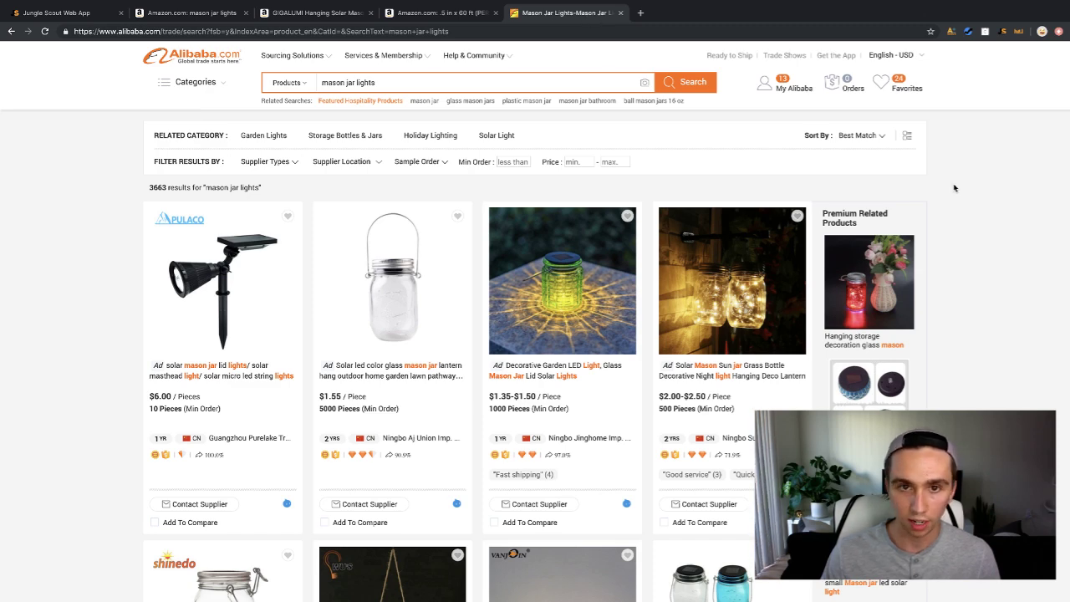
scroll(938, 179, down, 1)
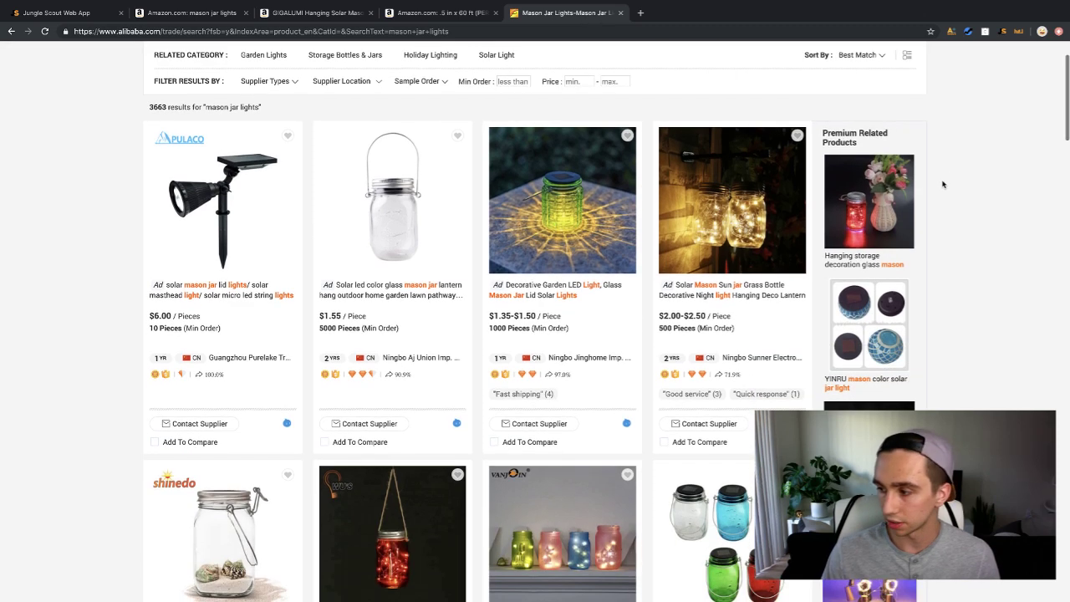
scroll(943, 184, down, 1)
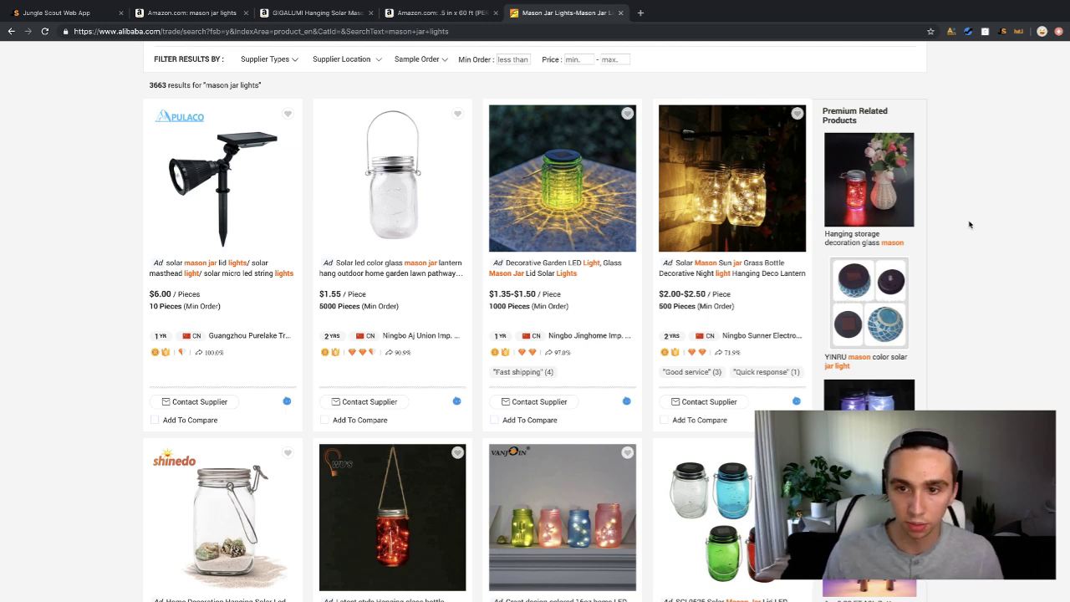
scroll(984, 275, down, 4)
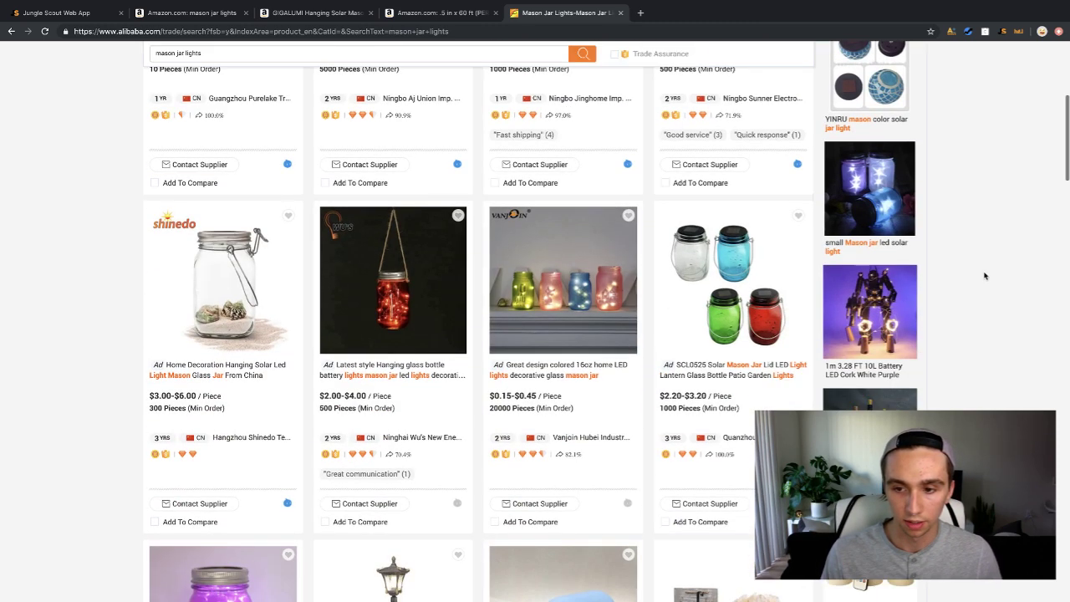
scroll(984, 275, down, 4)
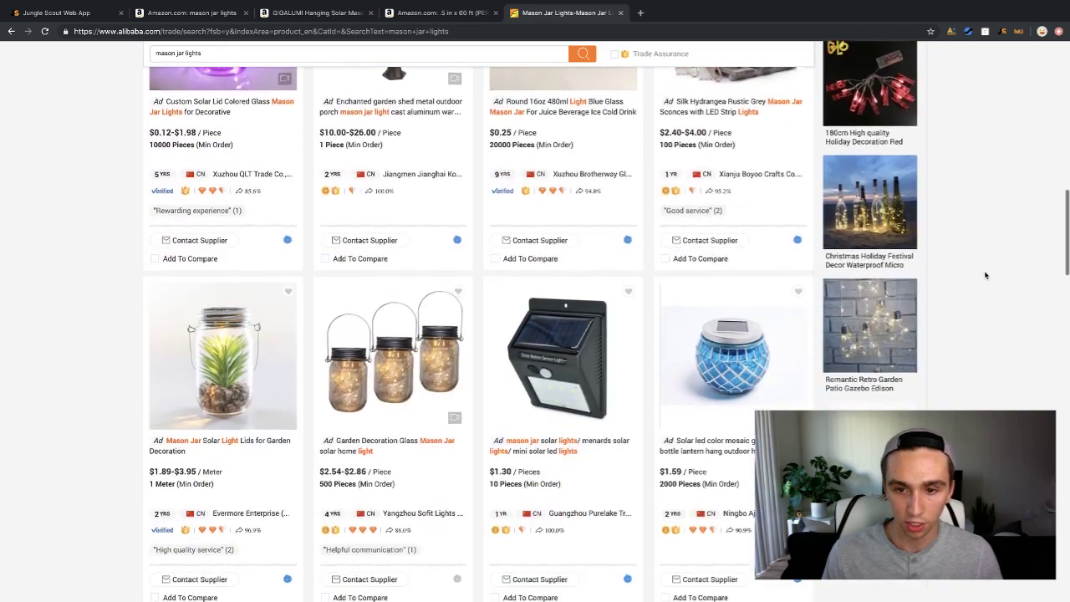
scroll(985, 275, up, 1)
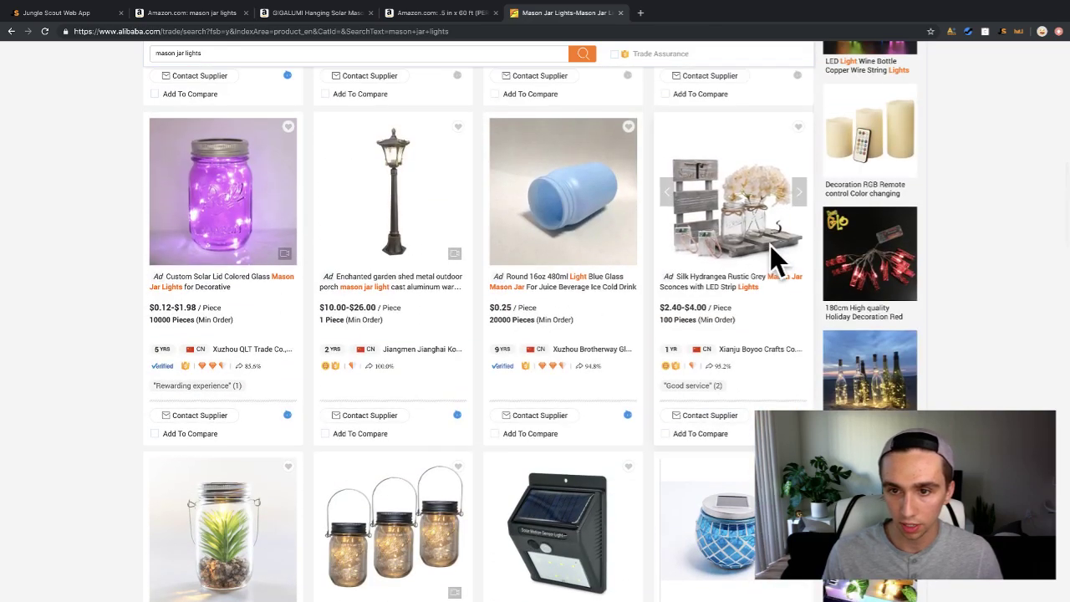
Flip through the photos of the Silk Hydrangea Rustic Grey Mason Jar Sconces and open that Alibaba listing.
click(796, 199)
click(797, 200)
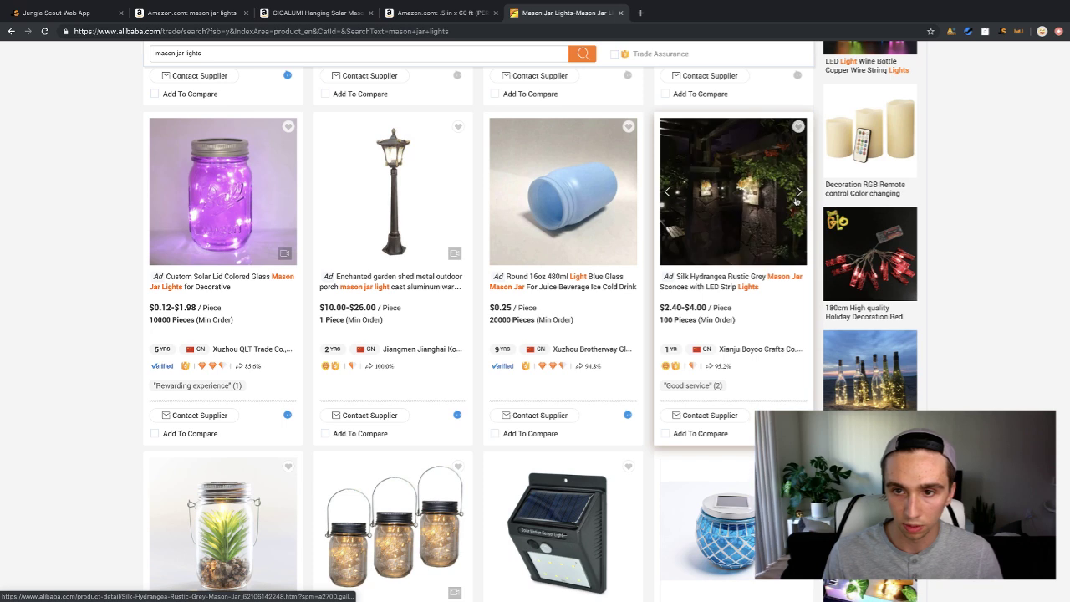
click(797, 200)
click(797, 200)
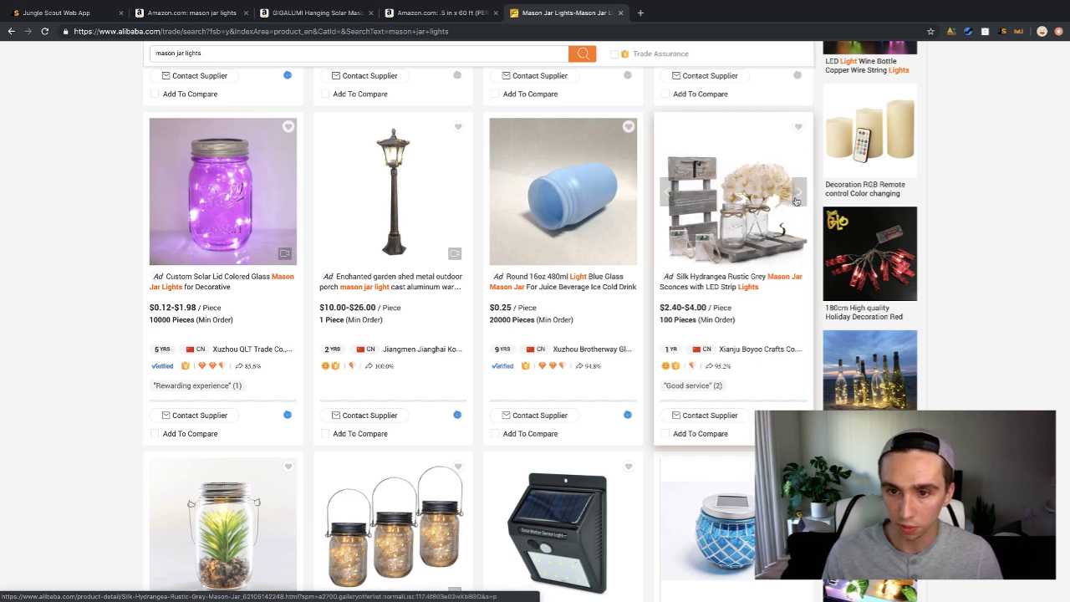
click(743, 278)
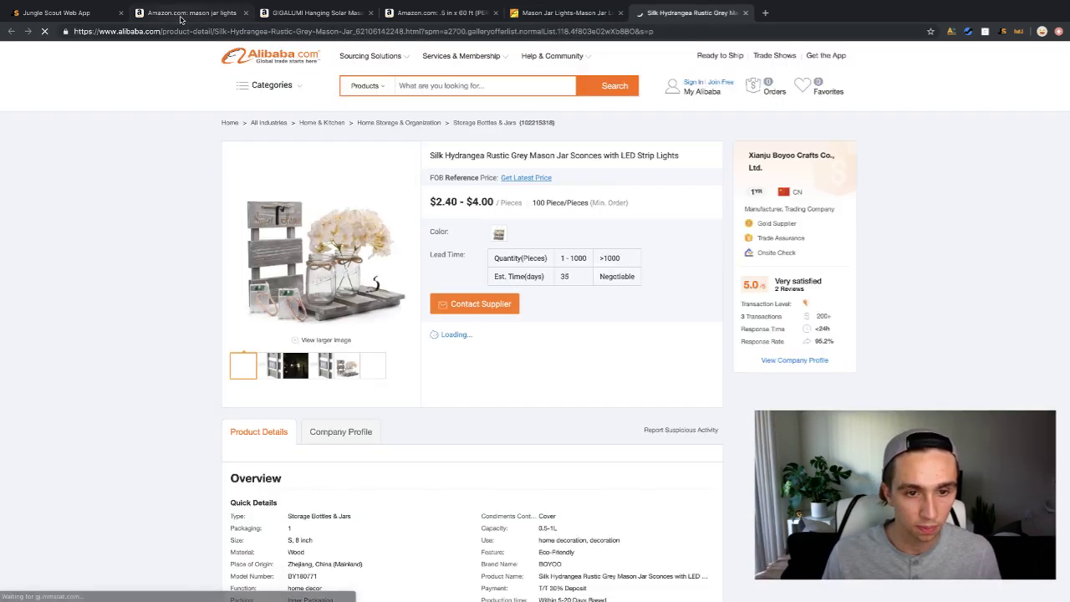
Return to the Jungle Scout results for mason jar lights and preview the HAchoo mason jar sconces for comparison with the Alibaba product.
click(181, 14)
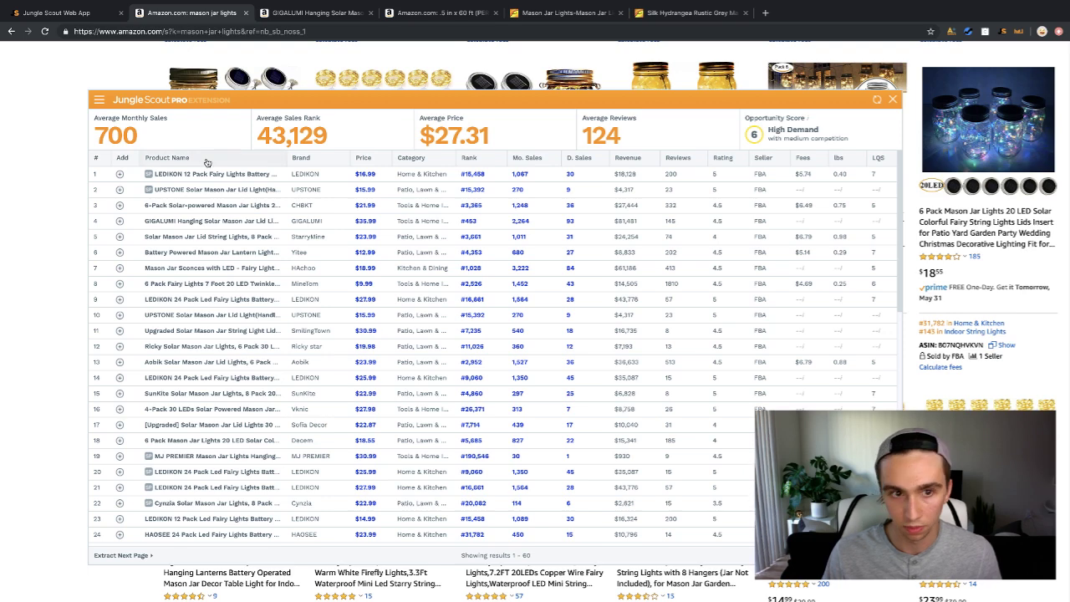
mouse_move(210, 174)
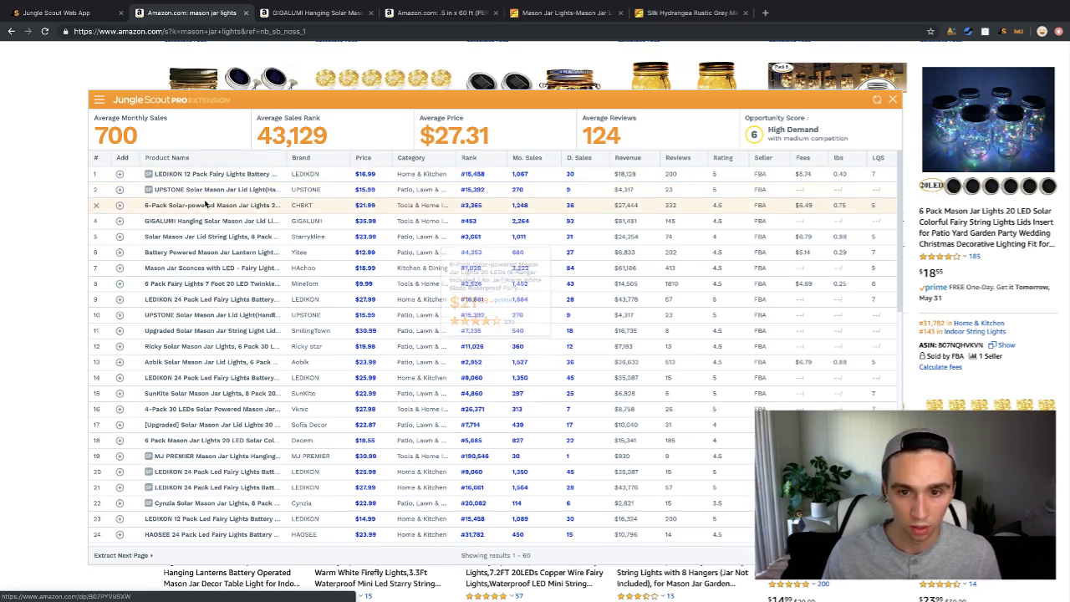
mouse_move(205, 207)
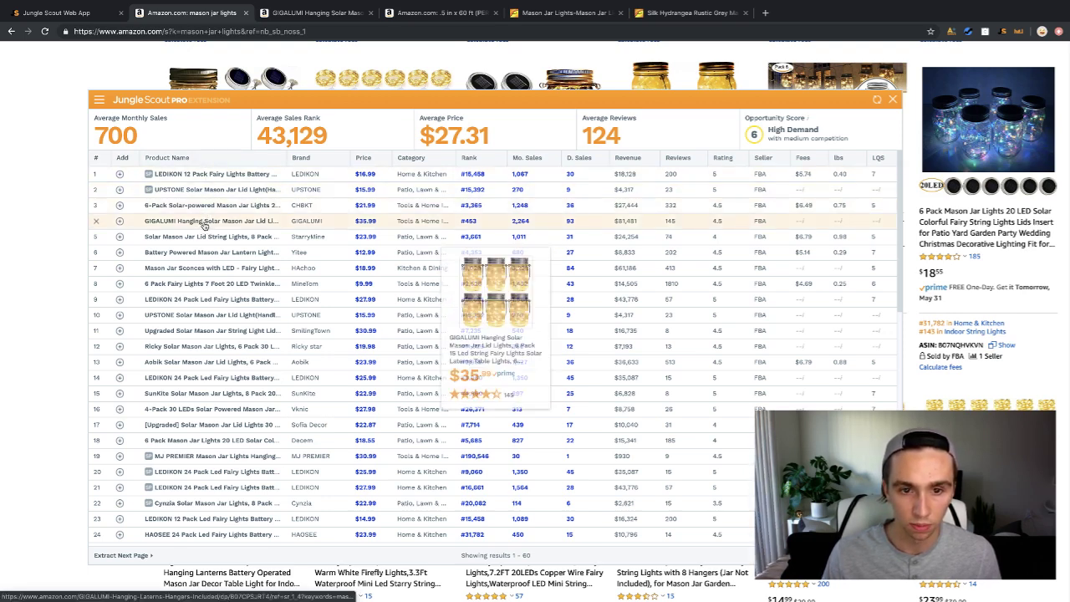
mouse_move(207, 254)
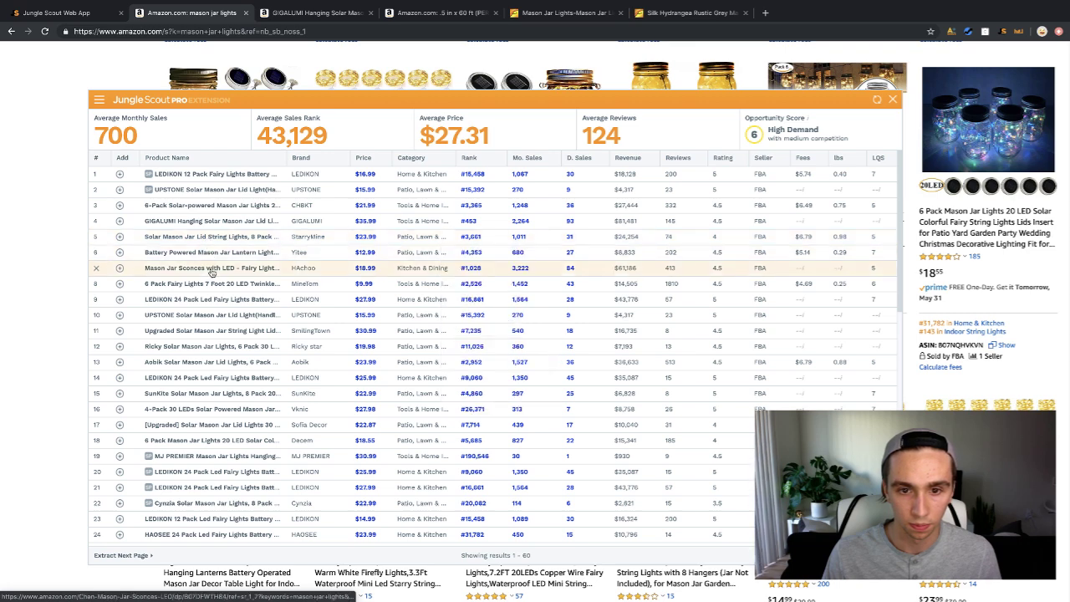
mouse_move(216, 273)
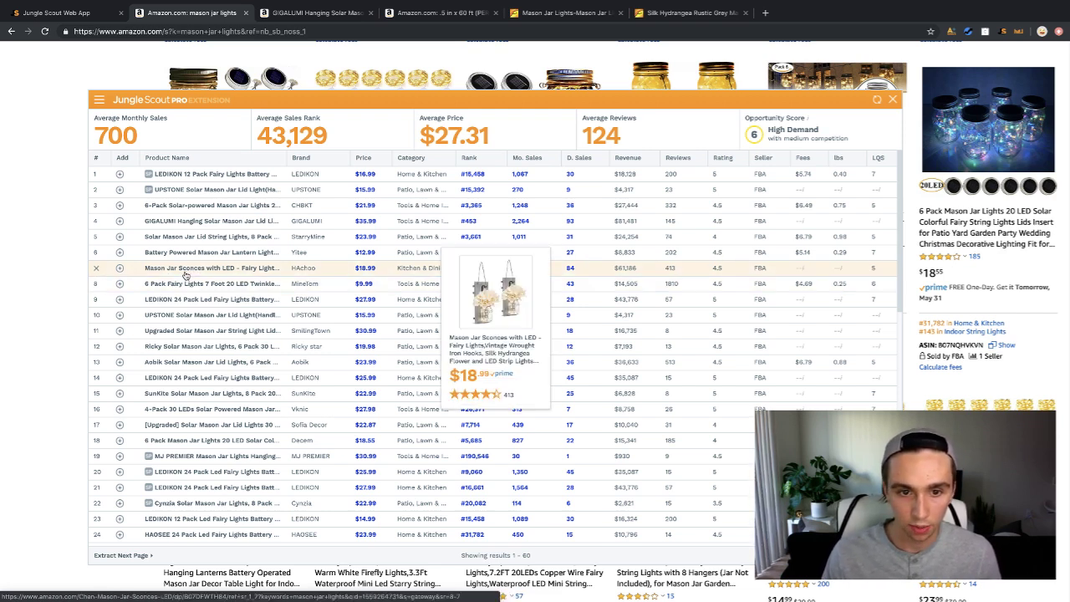
Examine the Alibaba sconces' product photos, then look over the open Amazon product pages, including the GIGALUMI listing.
click(686, 15)
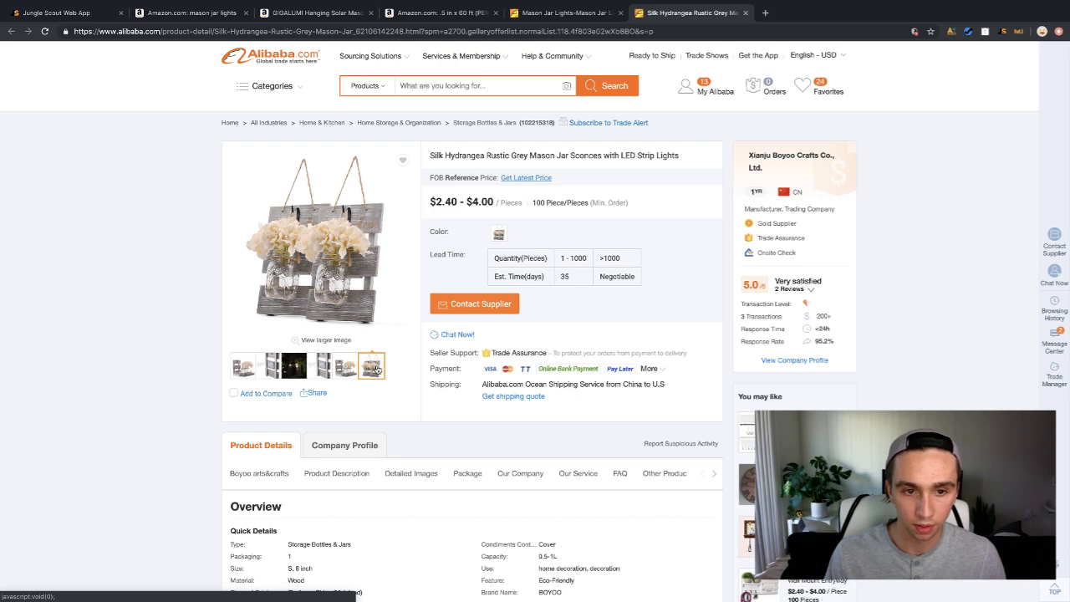
click(208, 13)
click(298, 10)
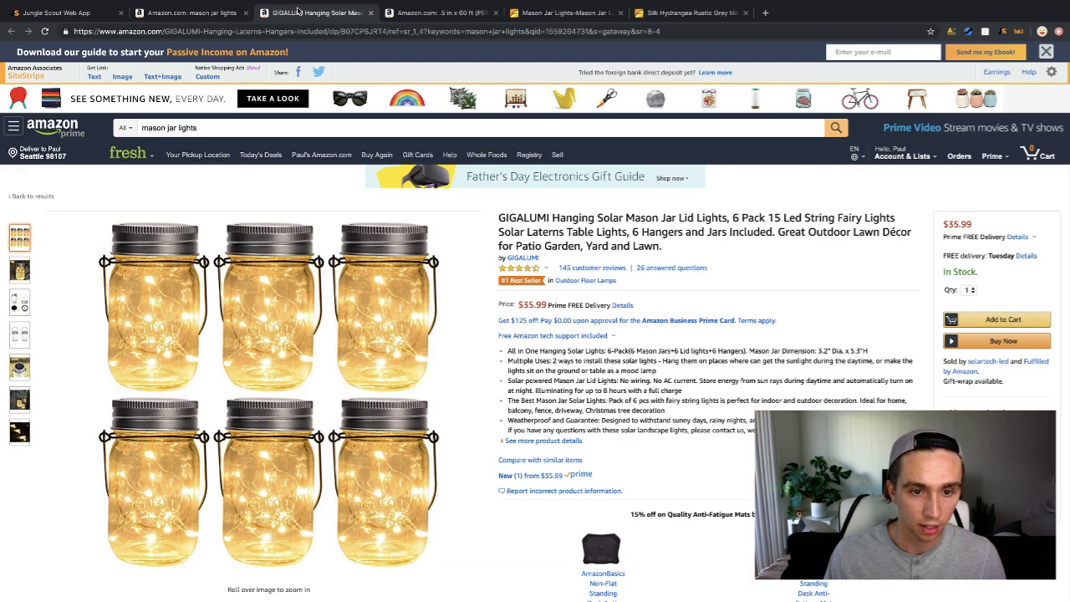
click(450, 13)
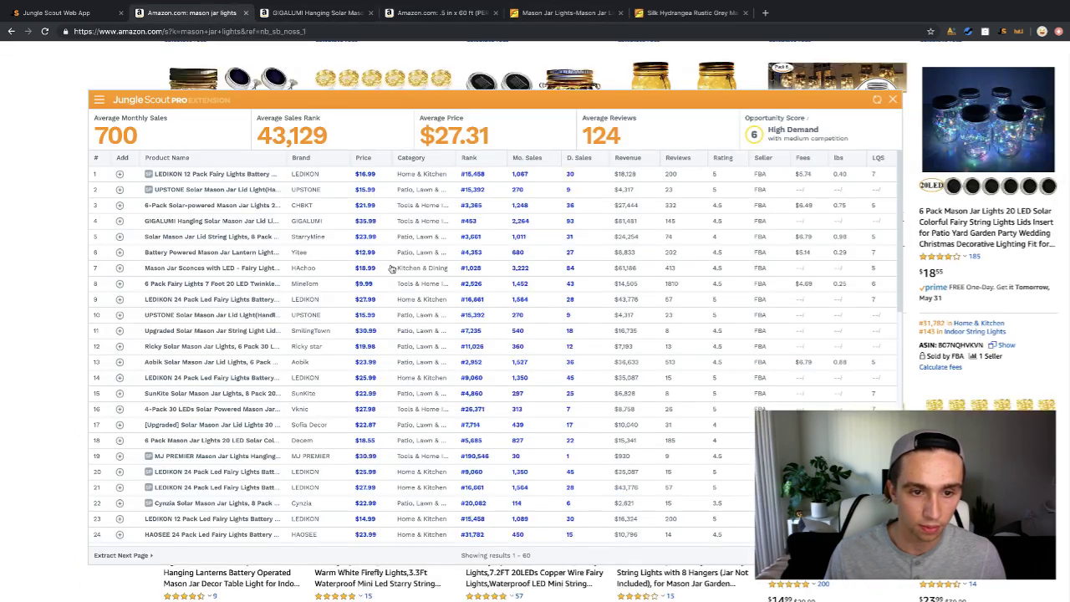
Go back to the Amazon mason jar lights search, close the Jungle Scout results and look through the product listings.
click(201, 12)
click(877, 100)
scroll(324, 290, down, 5)
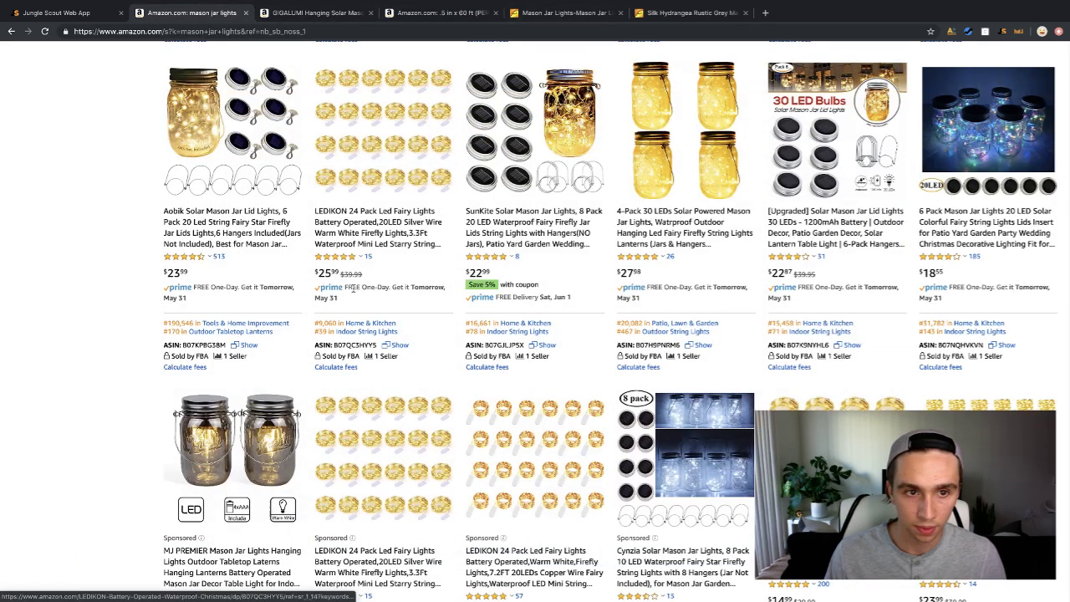
Browse the product listings on the first results page for mason jar lights.
scroll(325, 290, down, 3)
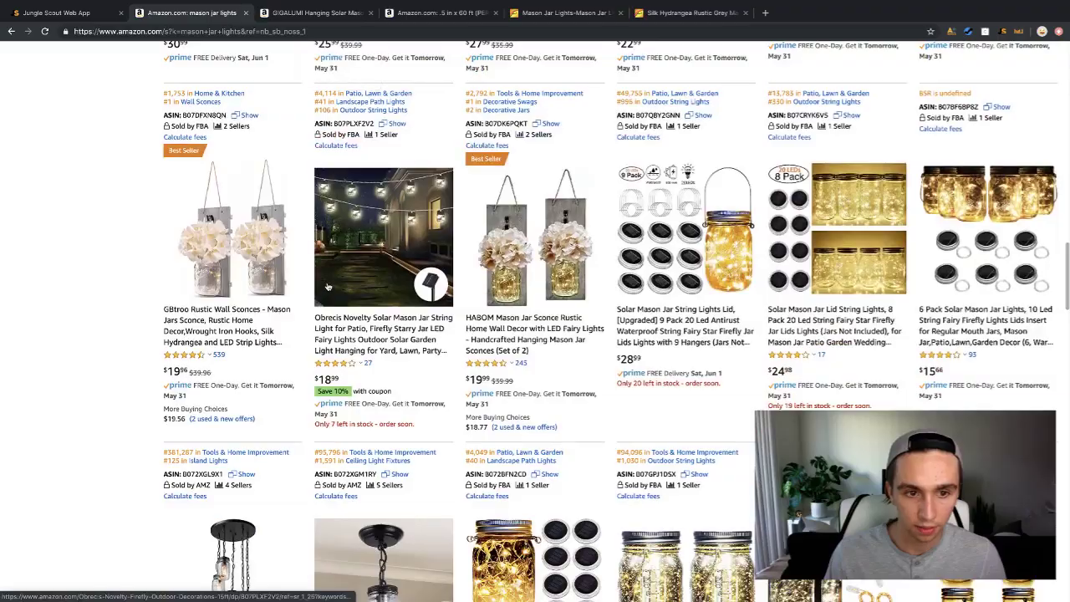
scroll(603, 331, down, 6)
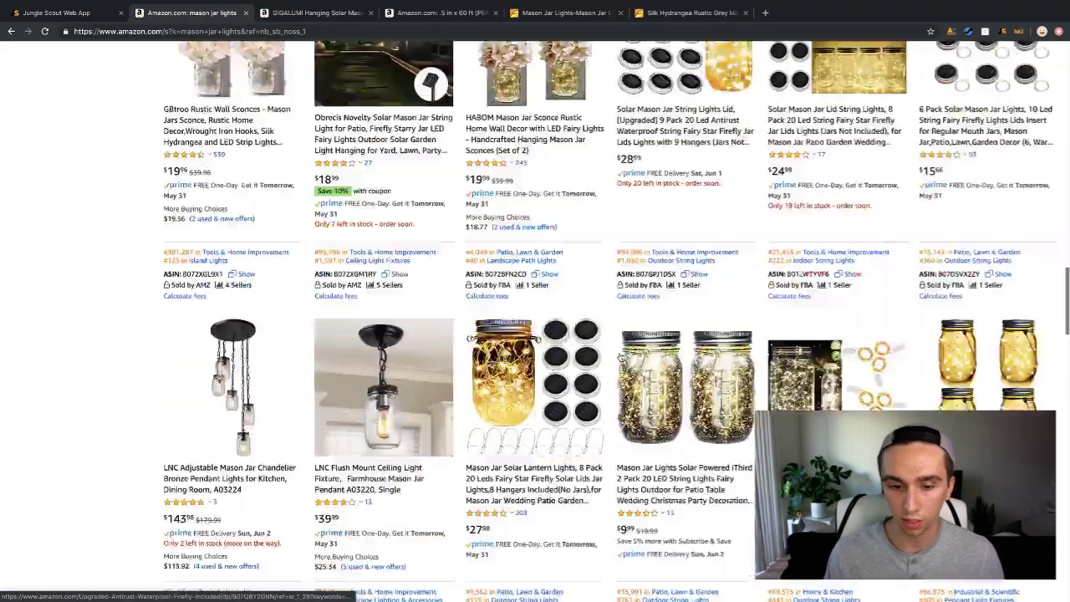
scroll(603, 331, down, 10)
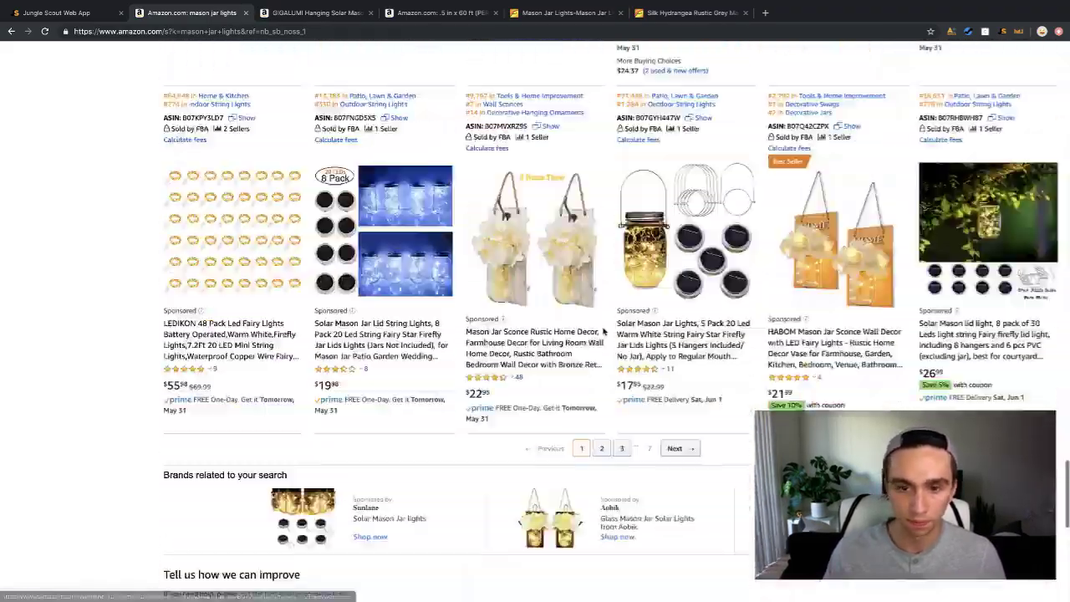
scroll(529, 308, up, 4)
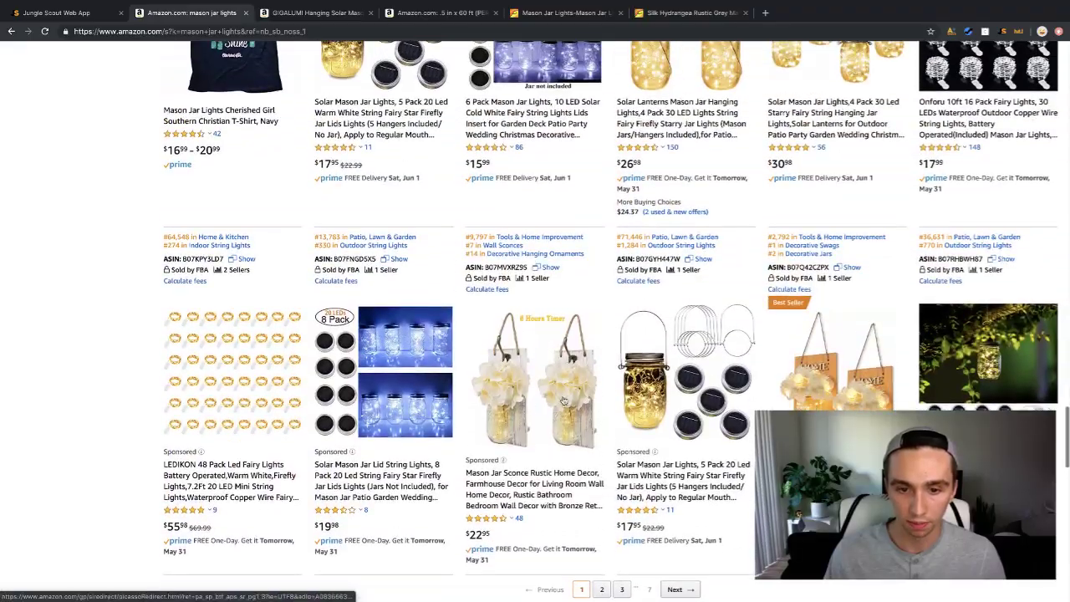
scroll(561, 398, up, 5)
scroll(565, 393, up, 8)
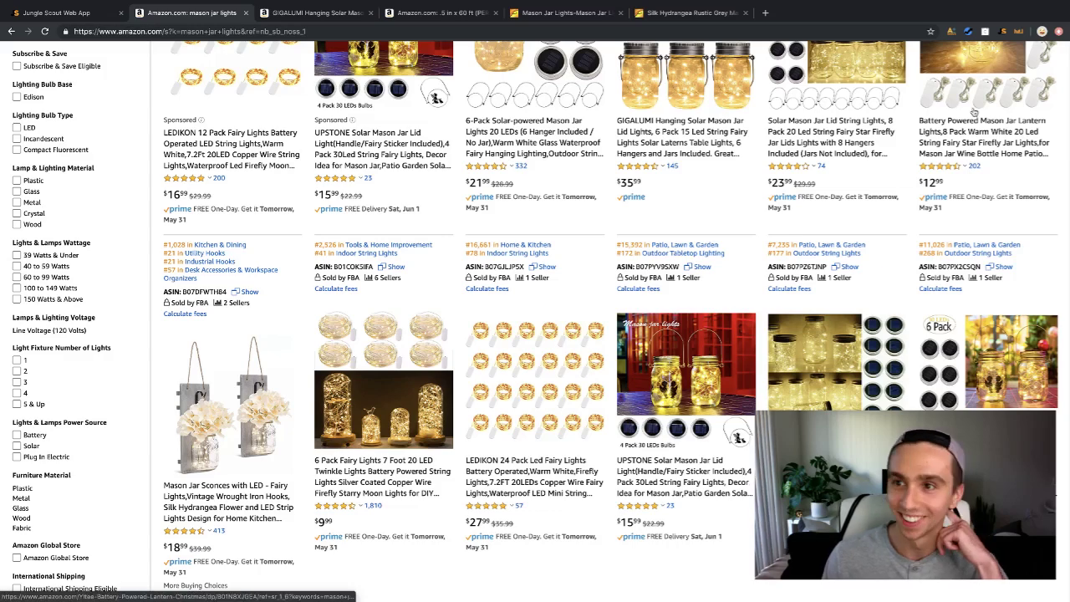
Run the Jungle Scout extension on the first results page and move its window aside to compare the Mason Jar Sconces entry with its listing.
click(1003, 33)
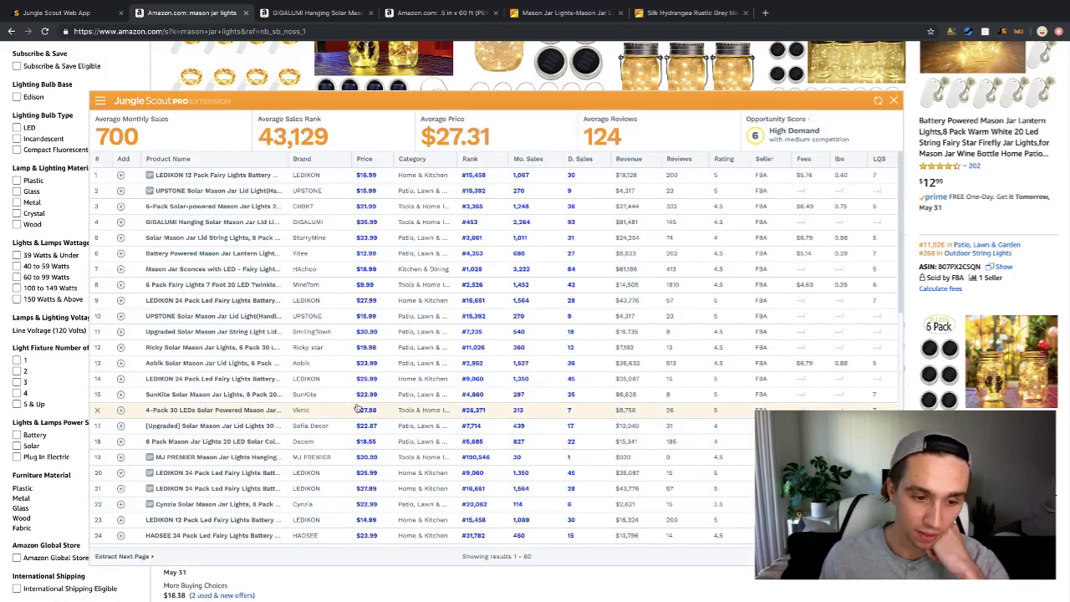
drag(264, 106, 536, 108)
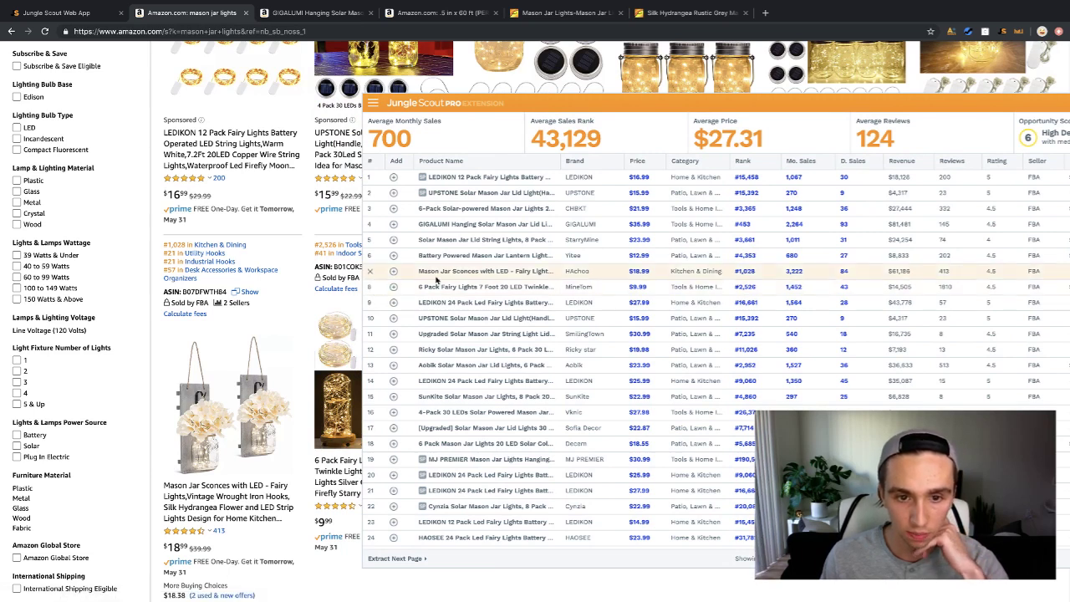
mouse_move(458, 274)
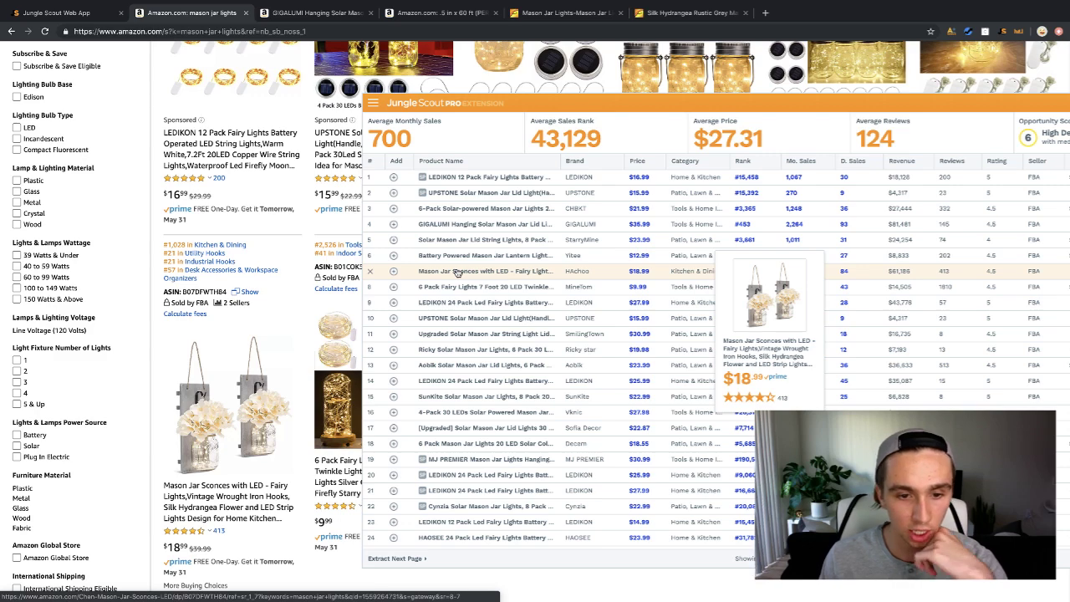
scroll(262, 378, down, 5)
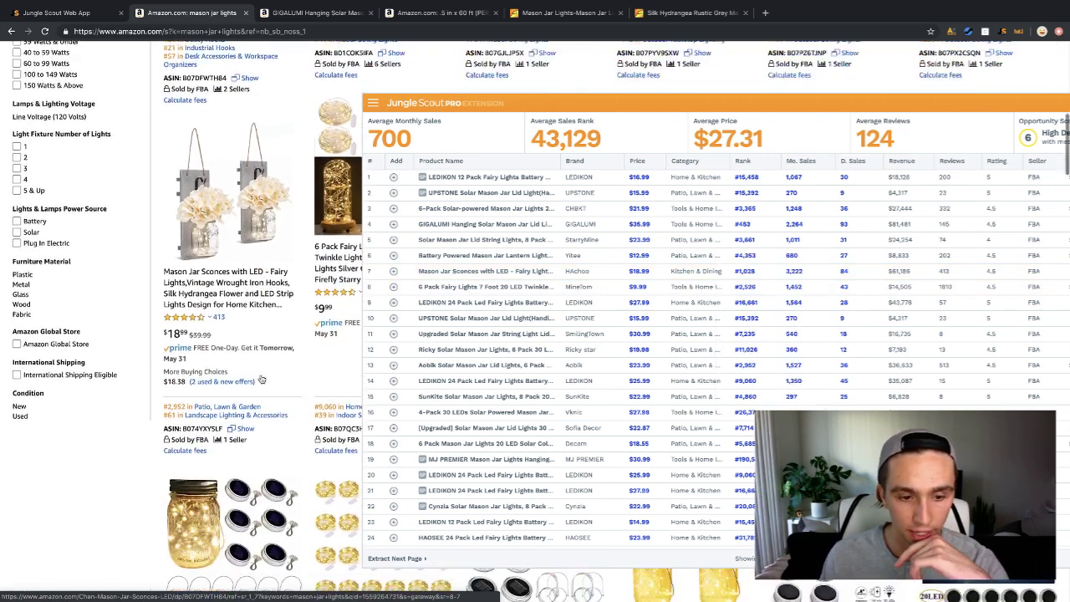
scroll(261, 378, down, 1)
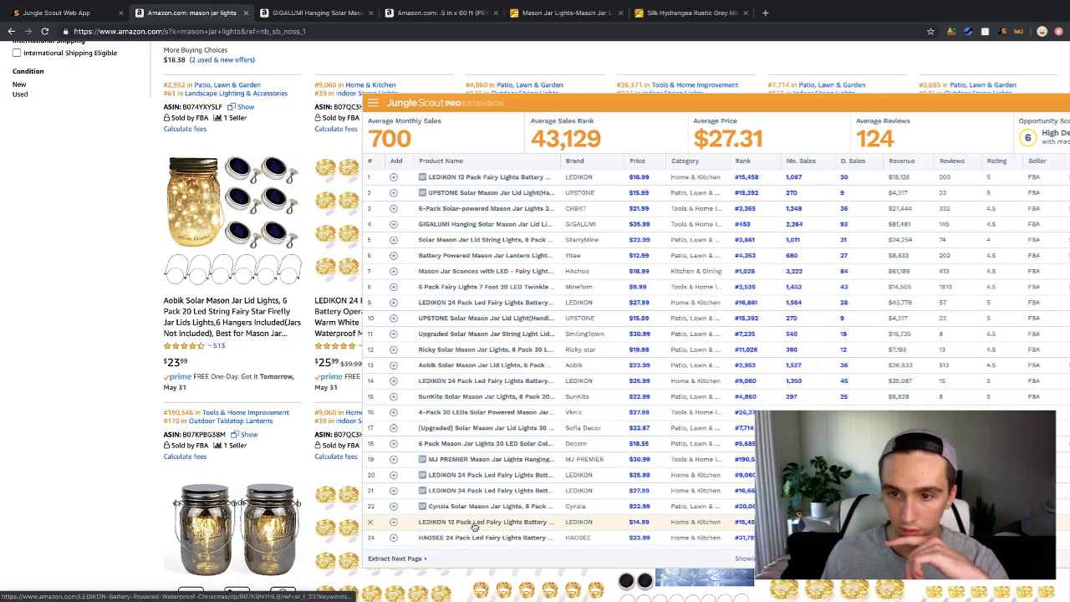
Examine the prices, sales ranks and product previews down the Jungle Scout list for the first results page.
scroll(474, 525, down, 3)
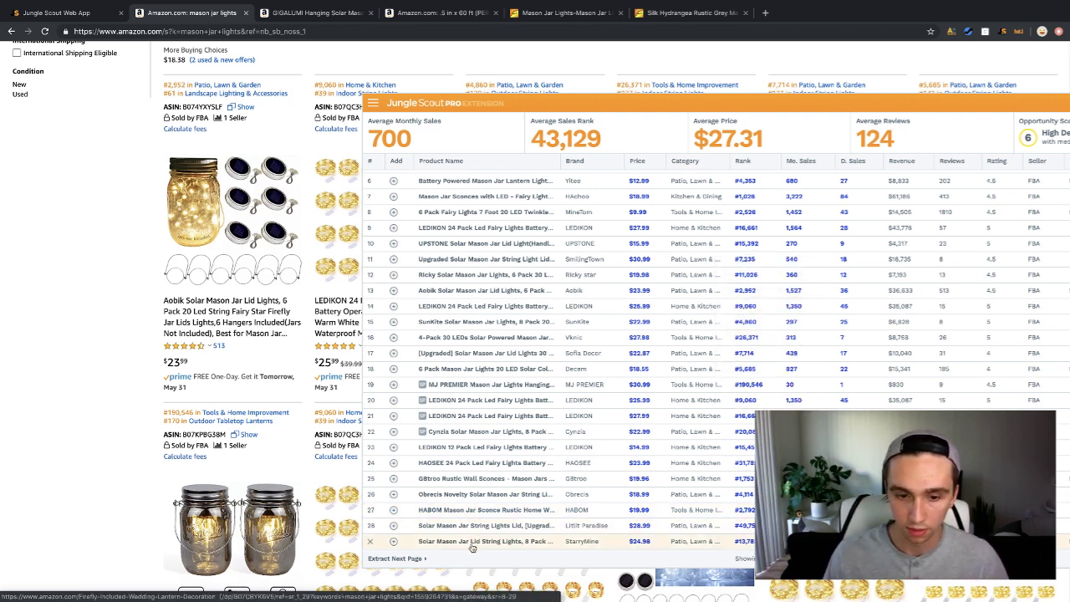
scroll(473, 534, down, 2)
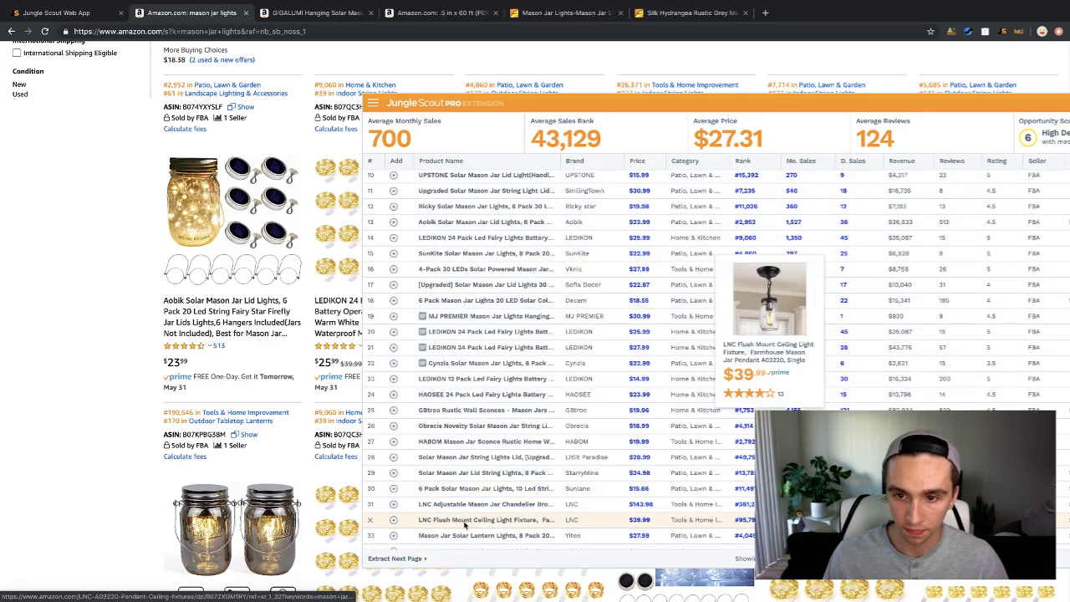
scroll(470, 543, down, 2)
scroll(470, 547, down, 1)
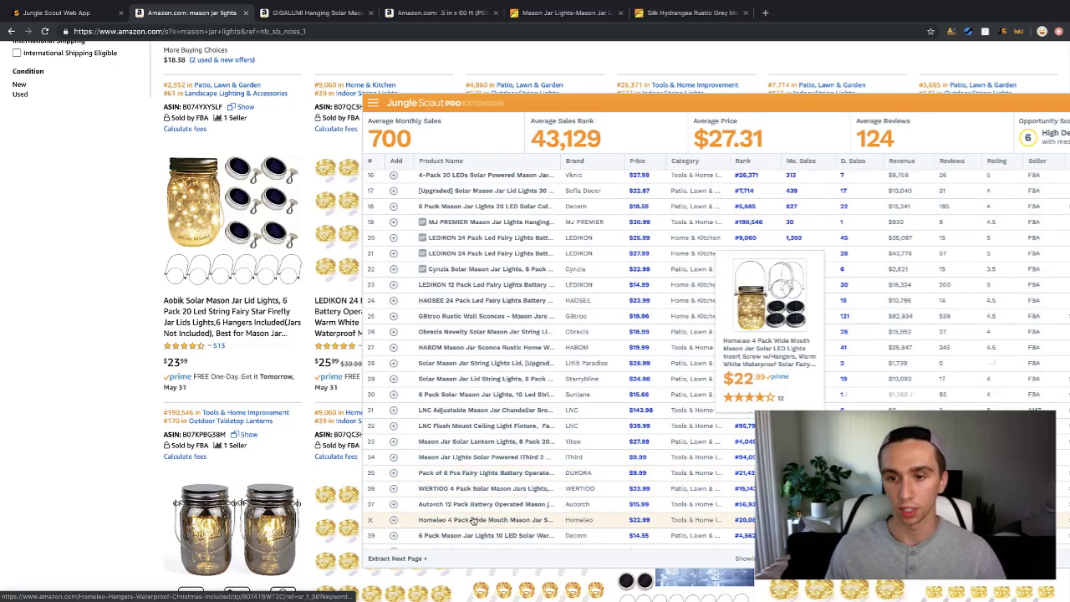
scroll(473, 531, down, 2)
scroll(473, 536, down, 1)
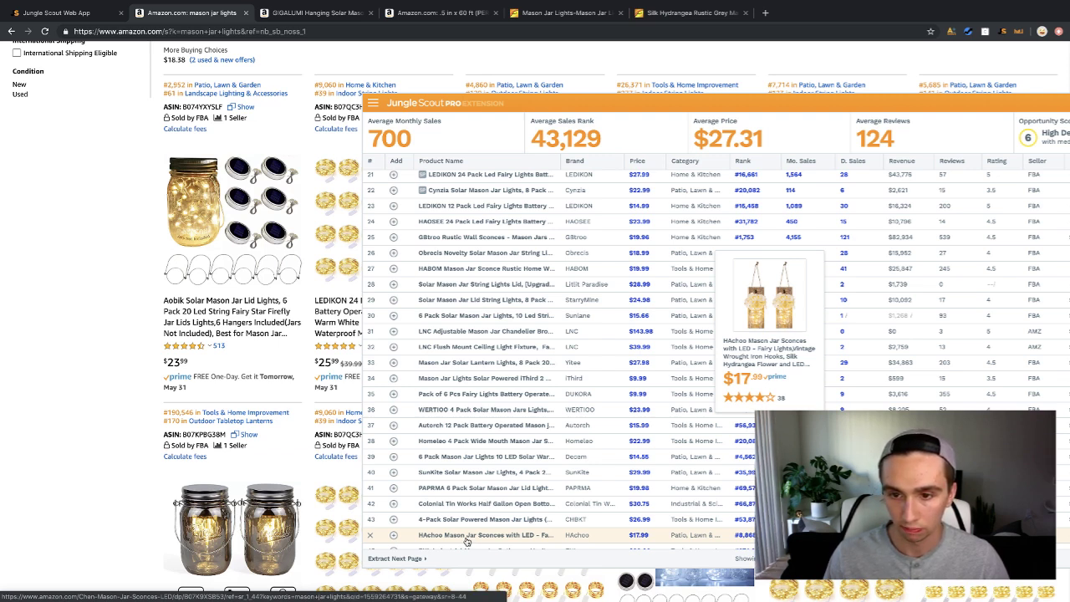
scroll(469, 531, down, 3)
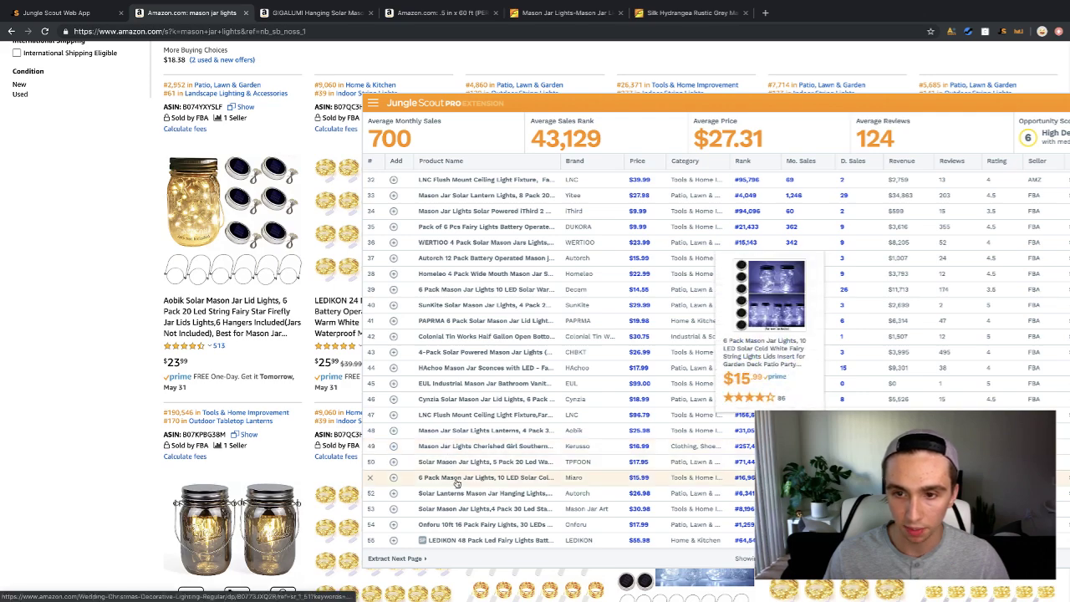
Close the Jungle Scout window and go to page 3 of the mason jar lights results.
drag(1024, 99, 870, 75)
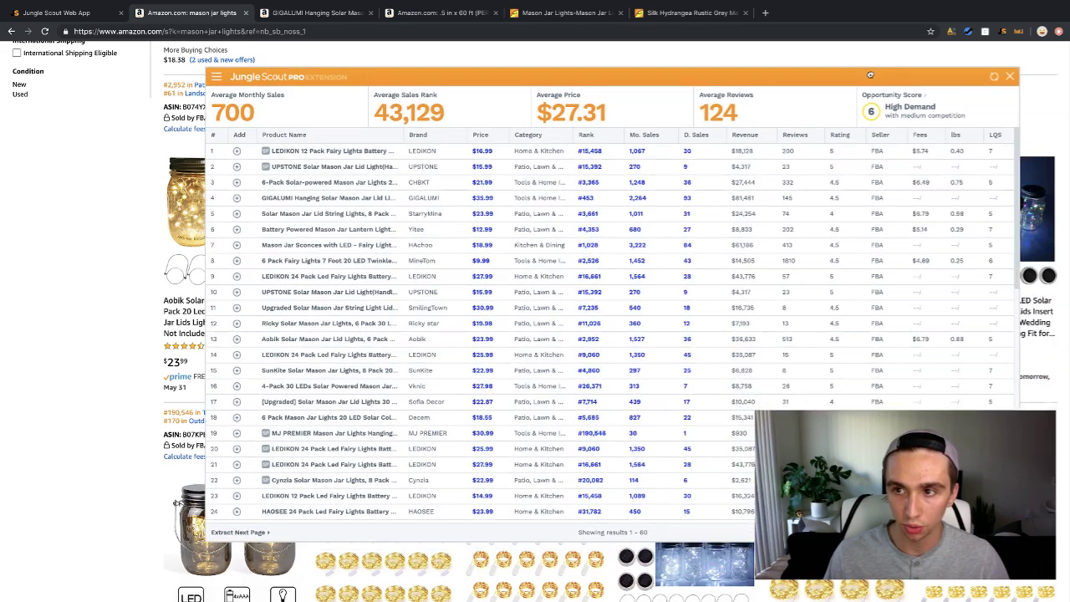
click(1010, 76)
scroll(585, 407, down, 10)
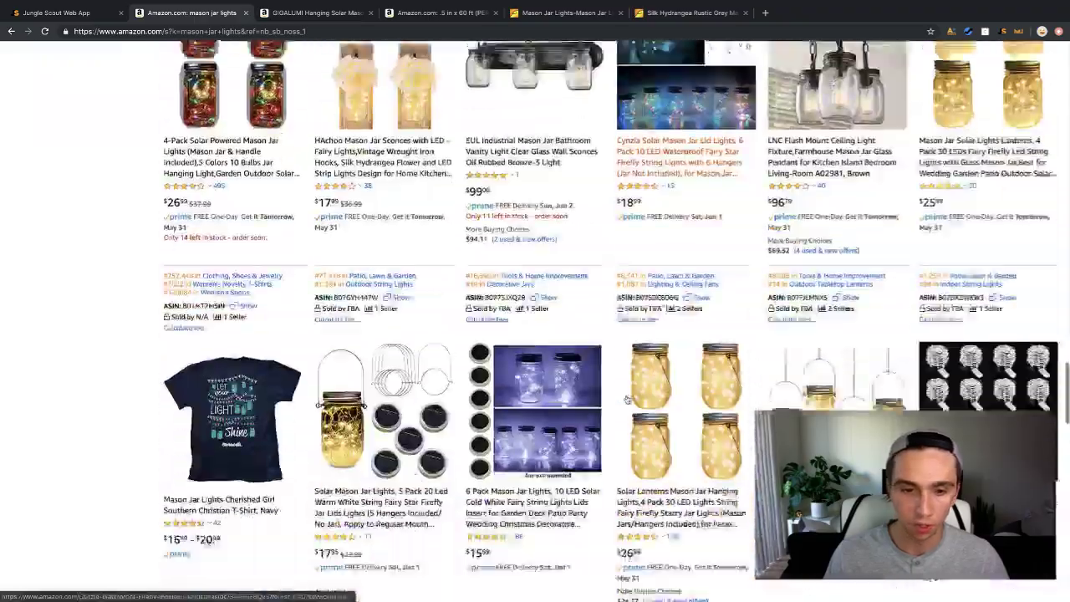
scroll(627, 399, down, 9)
scroll(626, 351, up, 2)
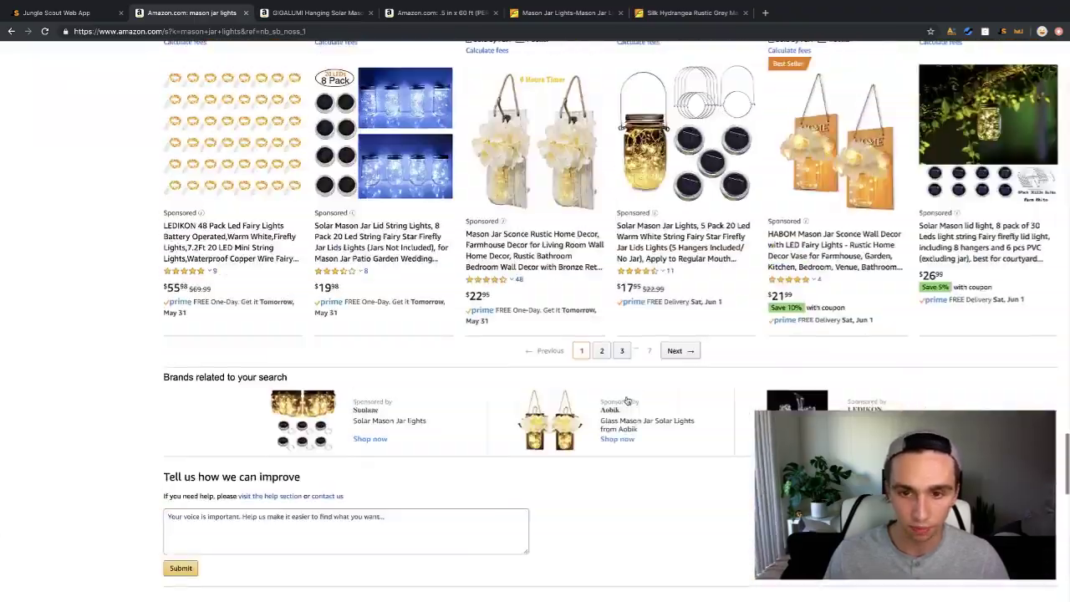
click(626, 350)
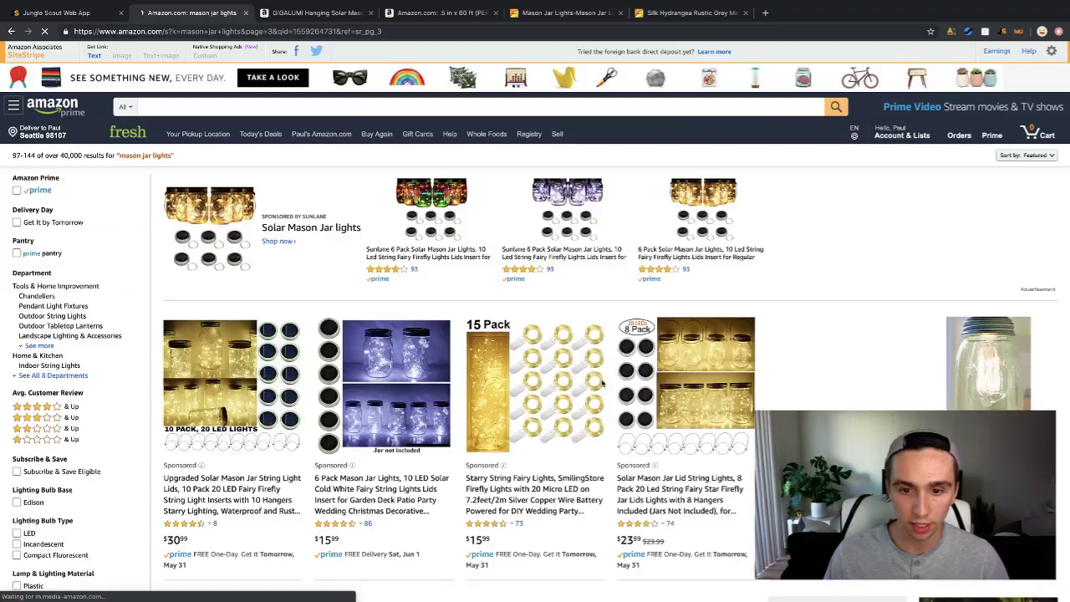
Run the Jungle Scout extension on the page 3 results and position its window so the whole data table is in view.
scroll(603, 385, down, 7)
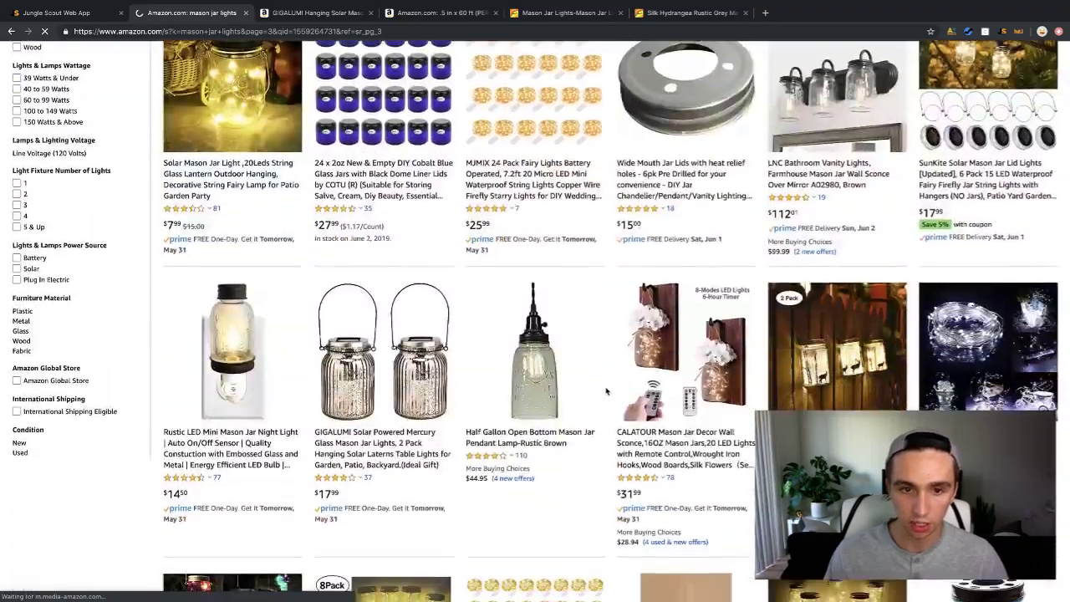
scroll(606, 390, down, 5)
scroll(608, 389, up, 2)
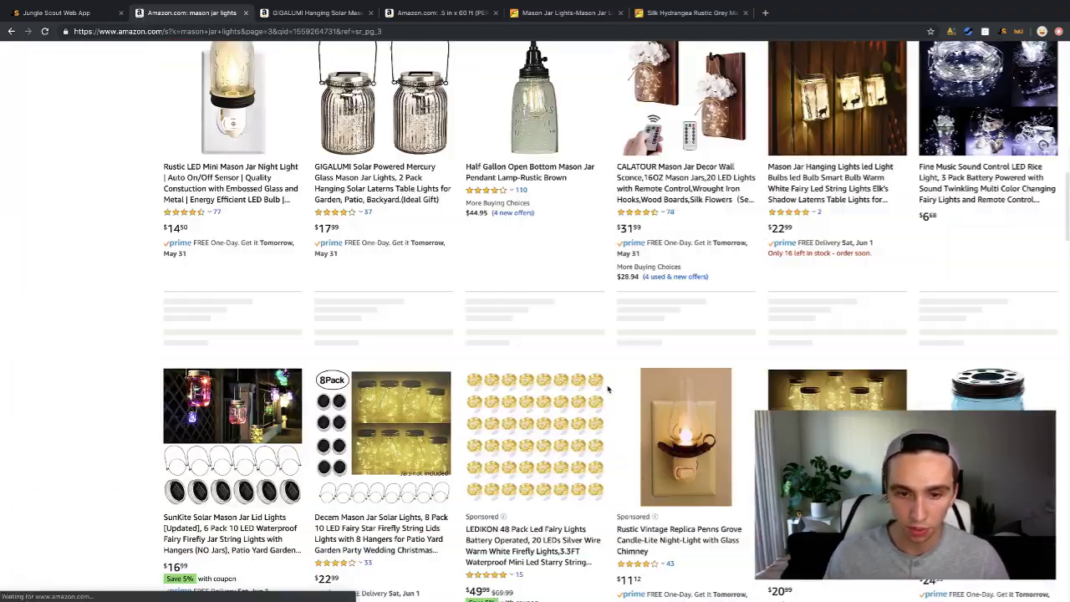
scroll(608, 389, down, 10)
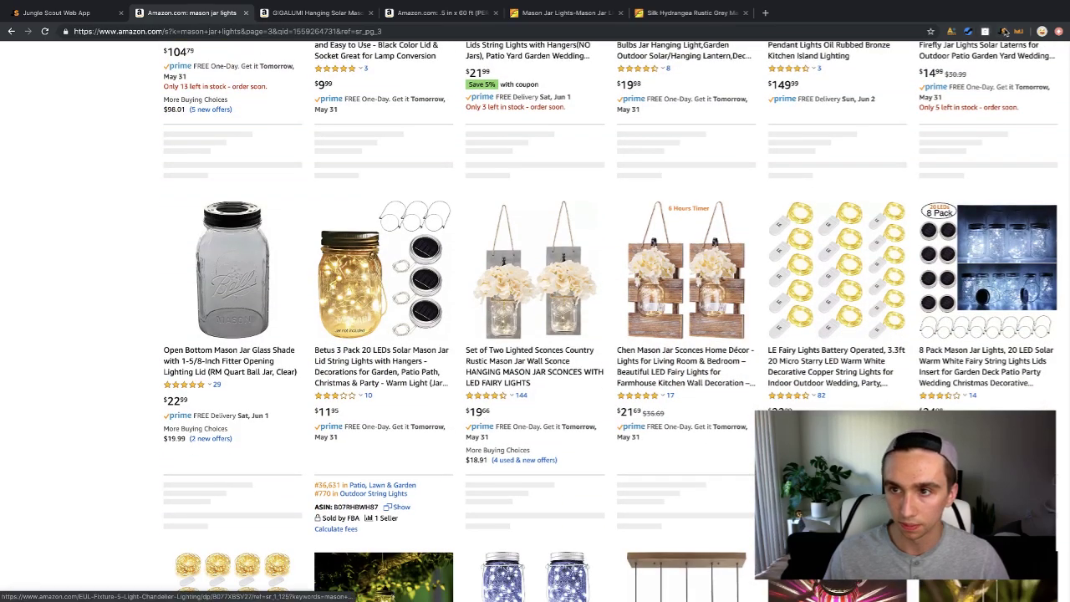
click(1003, 31)
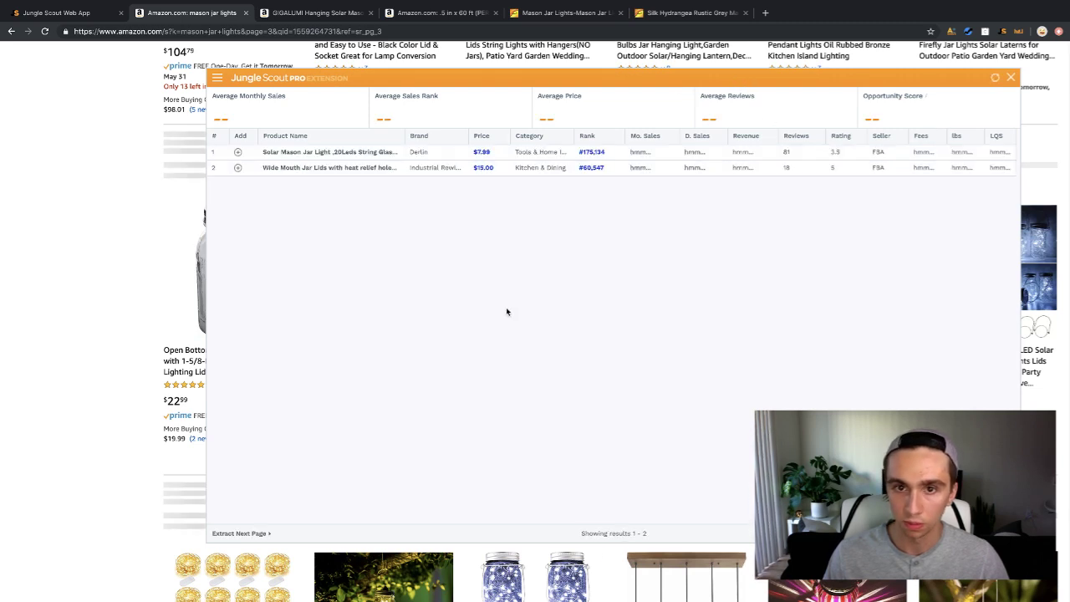
click(593, 68)
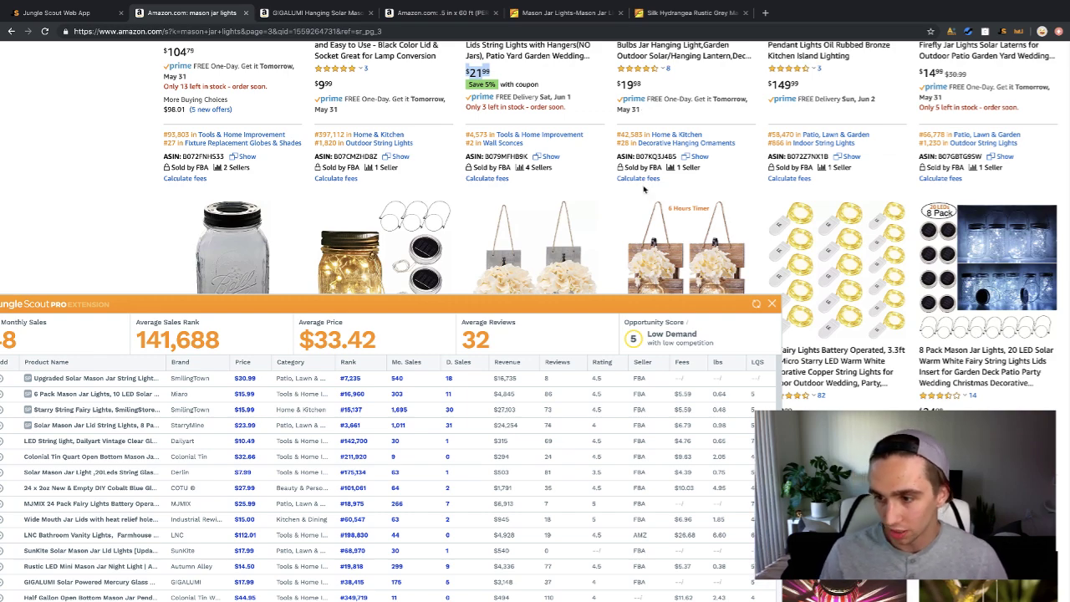
drag(567, 308, 713, 117)
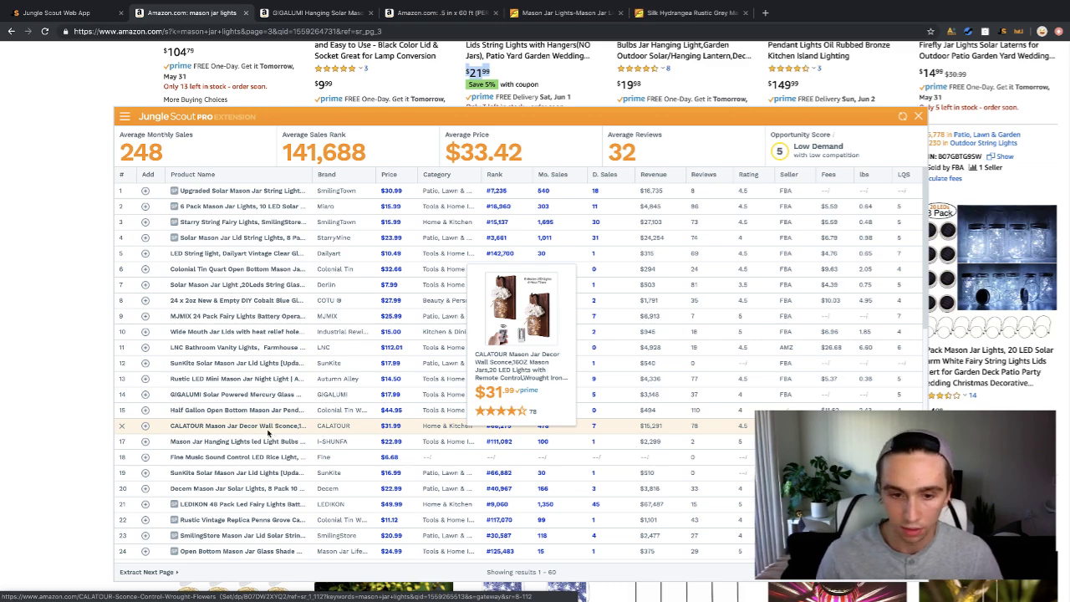
Examine the monthly sales, revenue, reviews and product previews down to the last Jungle Scout entry for page 3.
scroll(268, 430, down, 3)
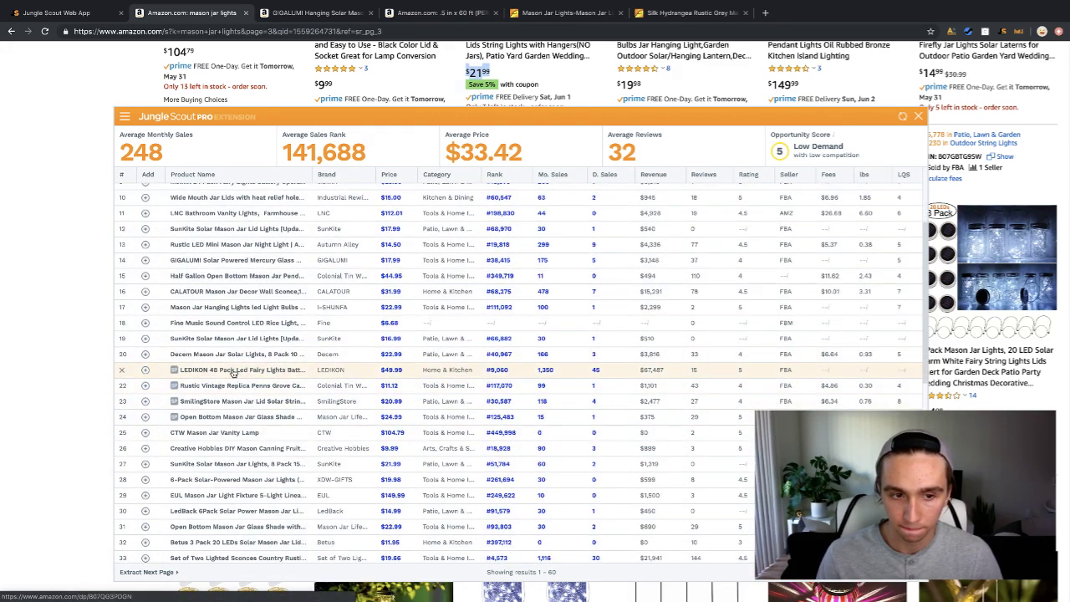
mouse_move(234, 374)
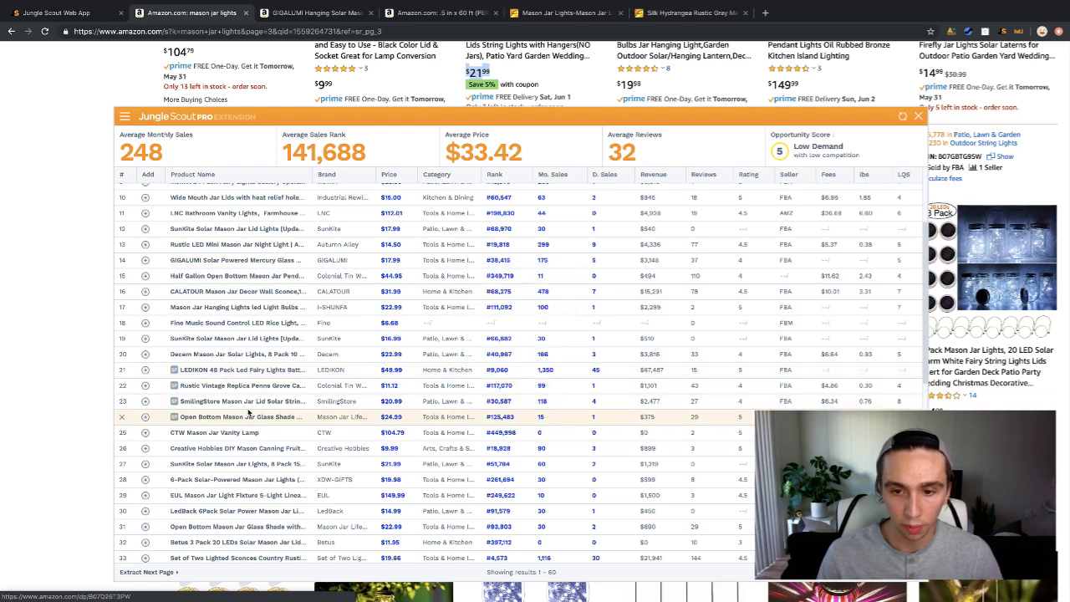
scroll(259, 439, down, 2)
scroll(262, 441, down, 2)
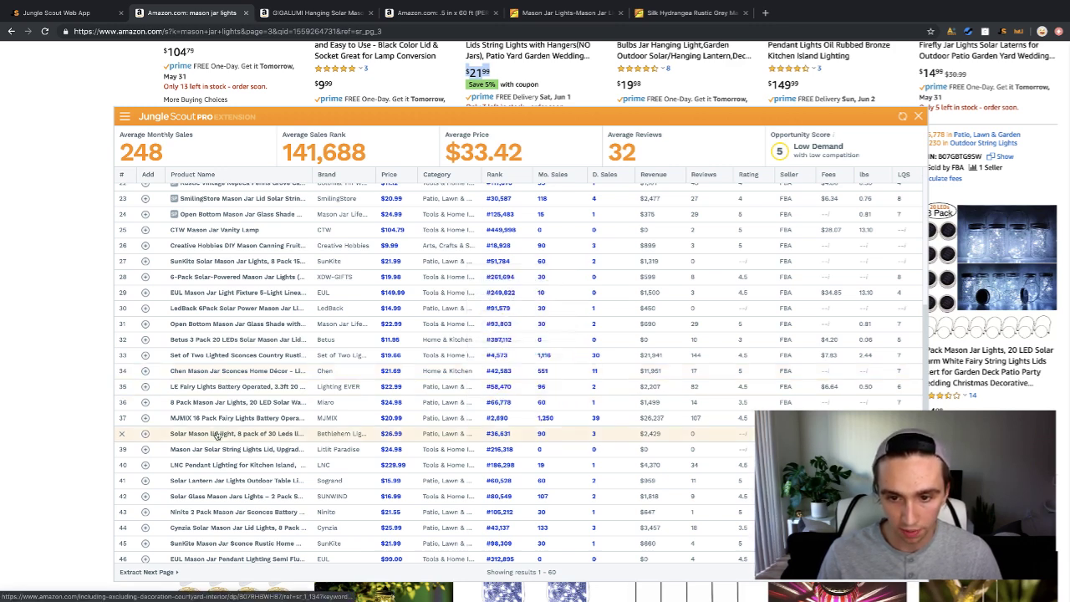
mouse_move(223, 423)
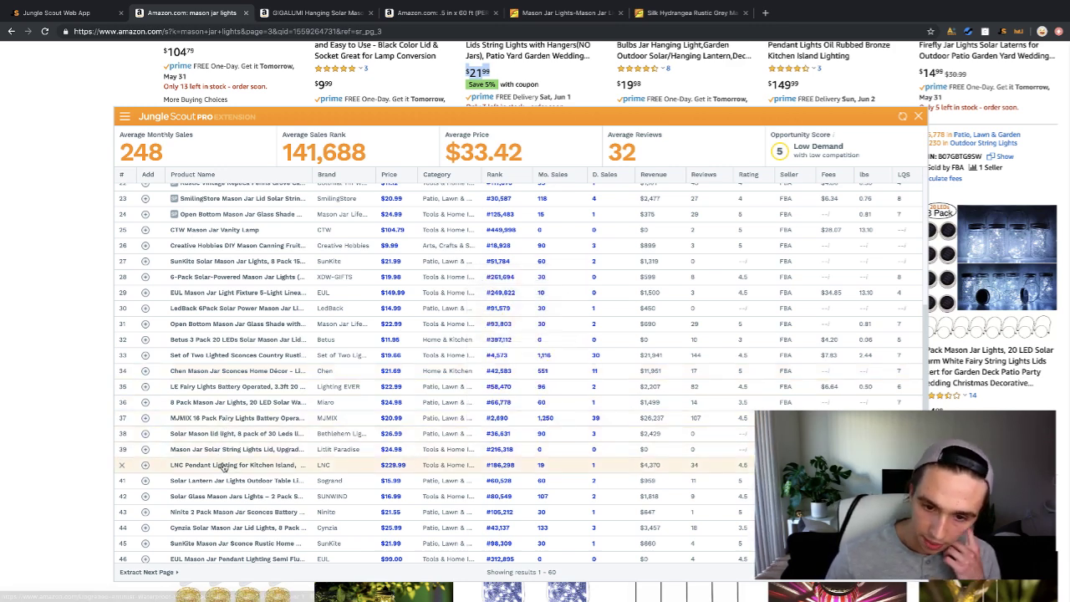
mouse_move(222, 468)
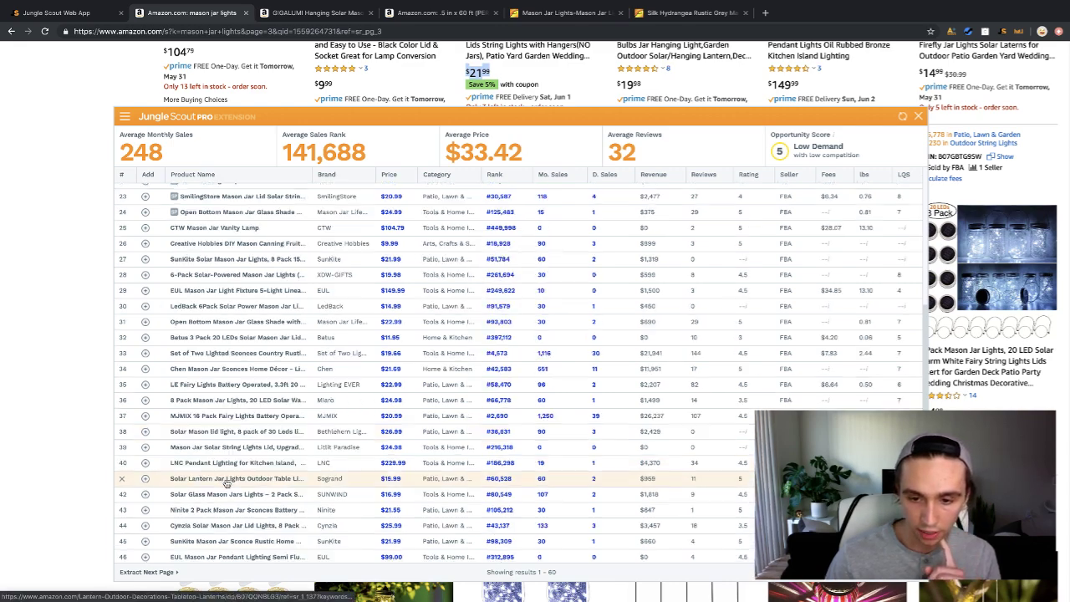
scroll(223, 480, down, 1)
mouse_move(224, 518)
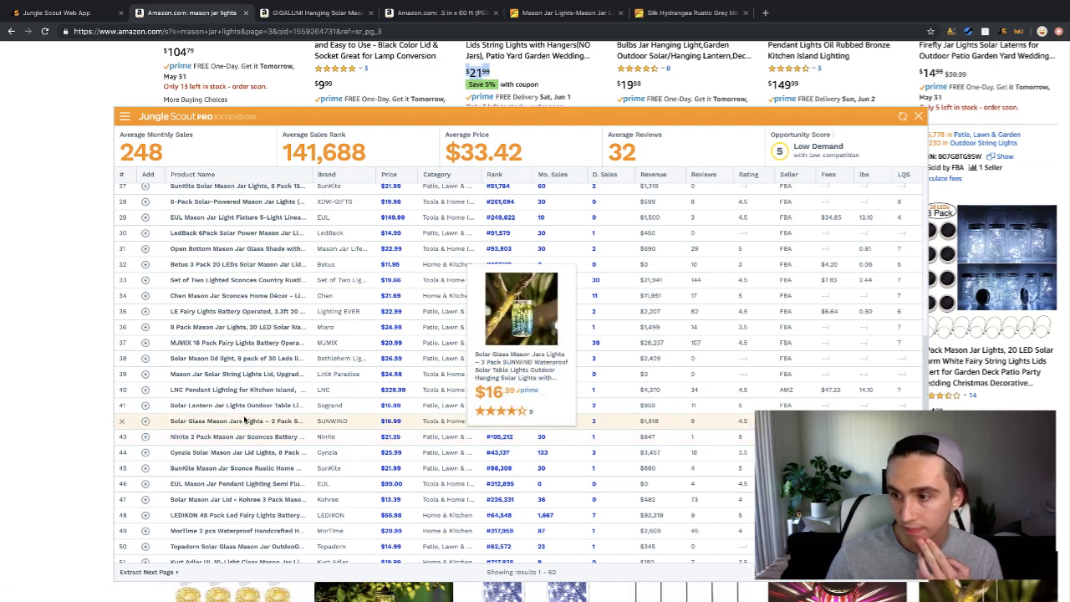
scroll(253, 477, down, 2)
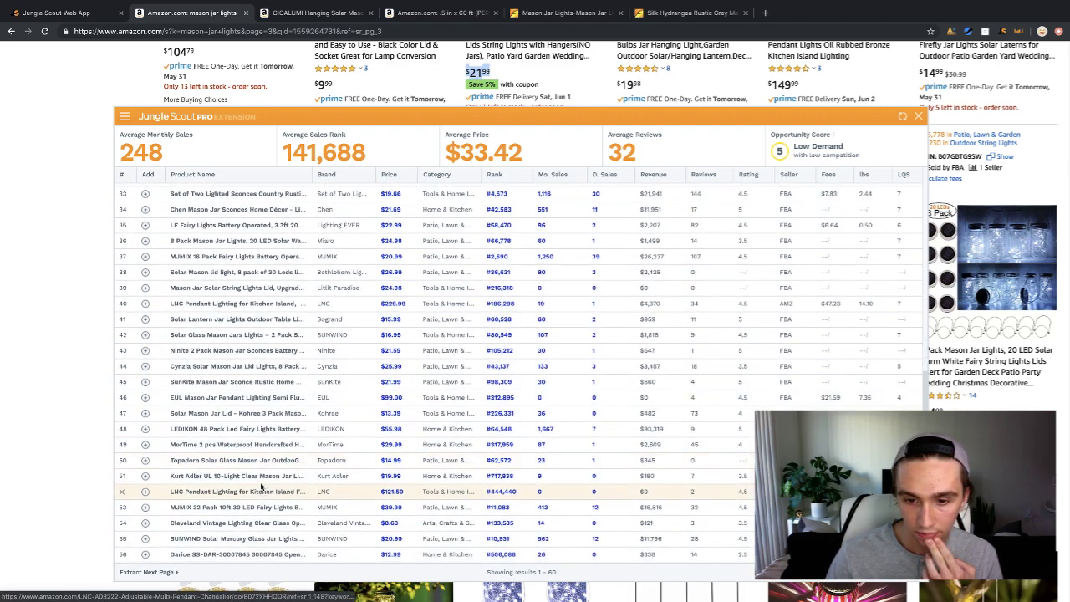
scroll(229, 511, down, 2)
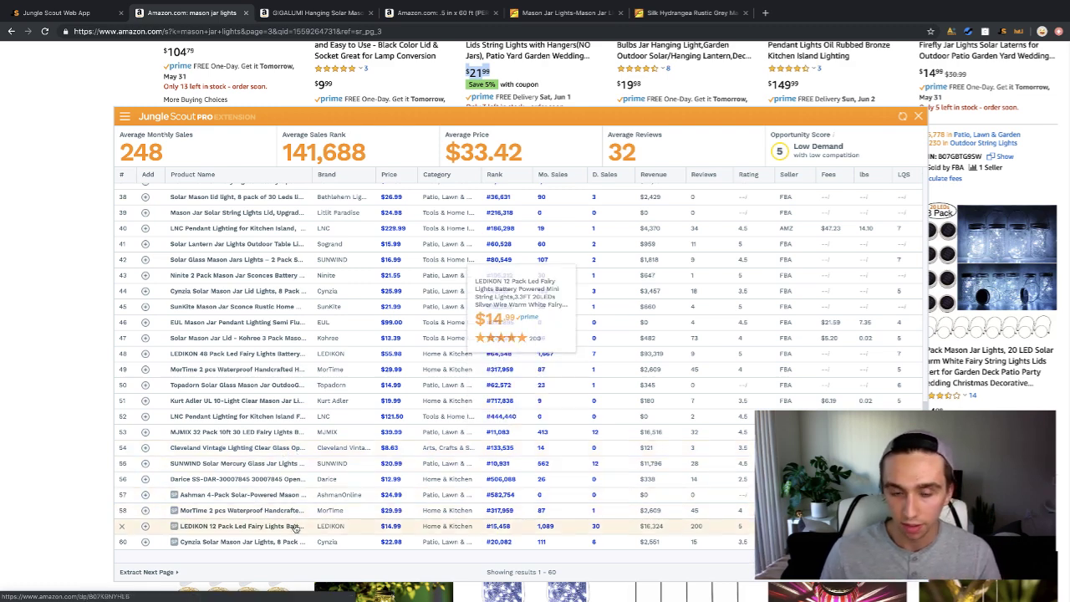
mouse_move(294, 529)
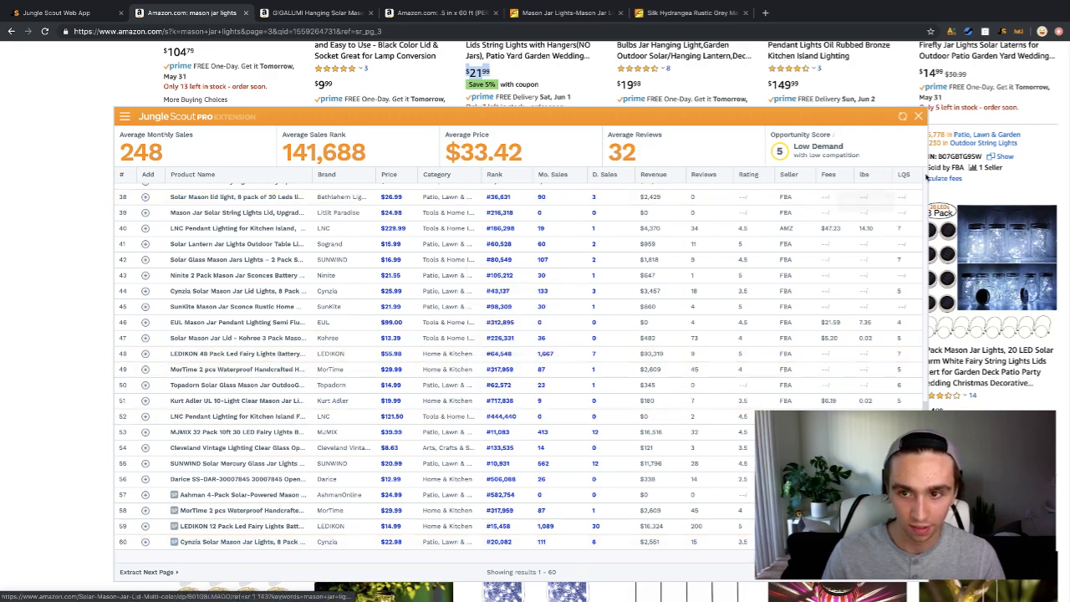
Close the Jungle Scout window and look over the page 3 mason jar lights listings down to the last product.
click(918, 118)
scroll(690, 359, down, 10)
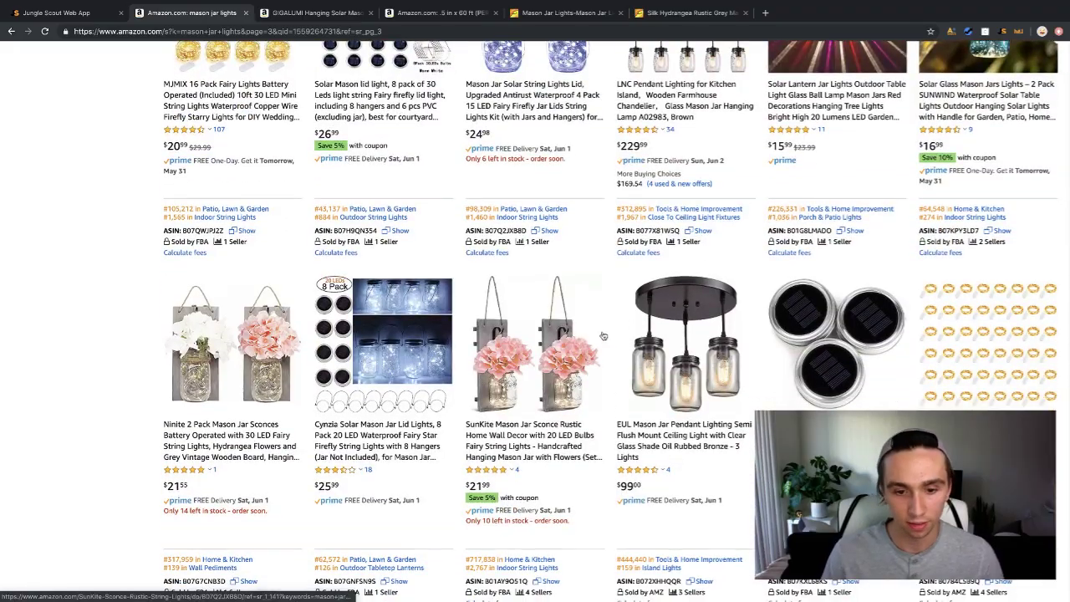
scroll(604, 336, down, 5)
scroll(604, 336, down, 5)
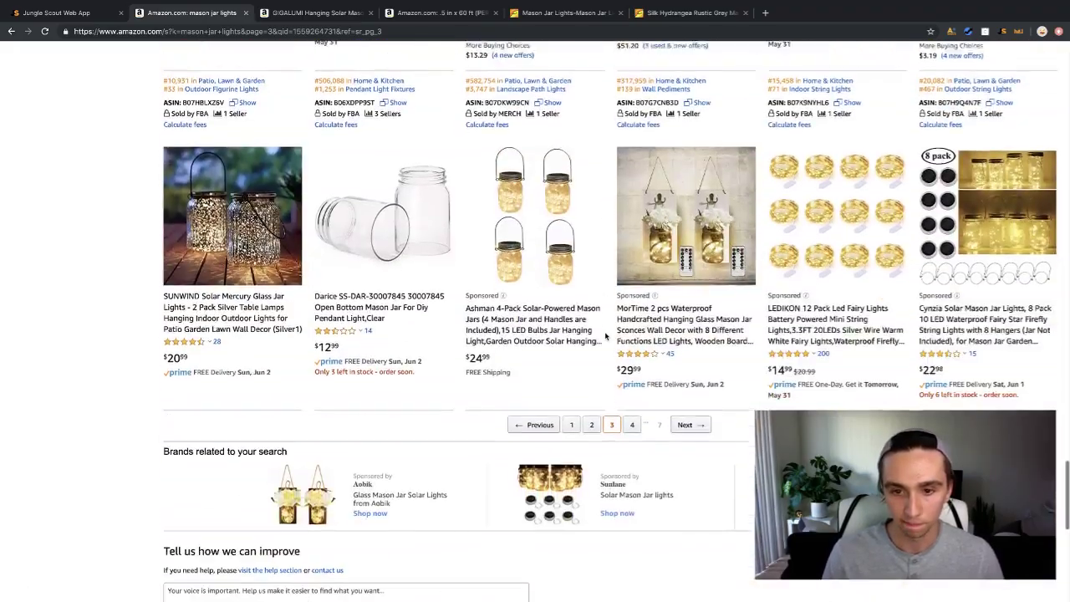
scroll(605, 336, up, 10)
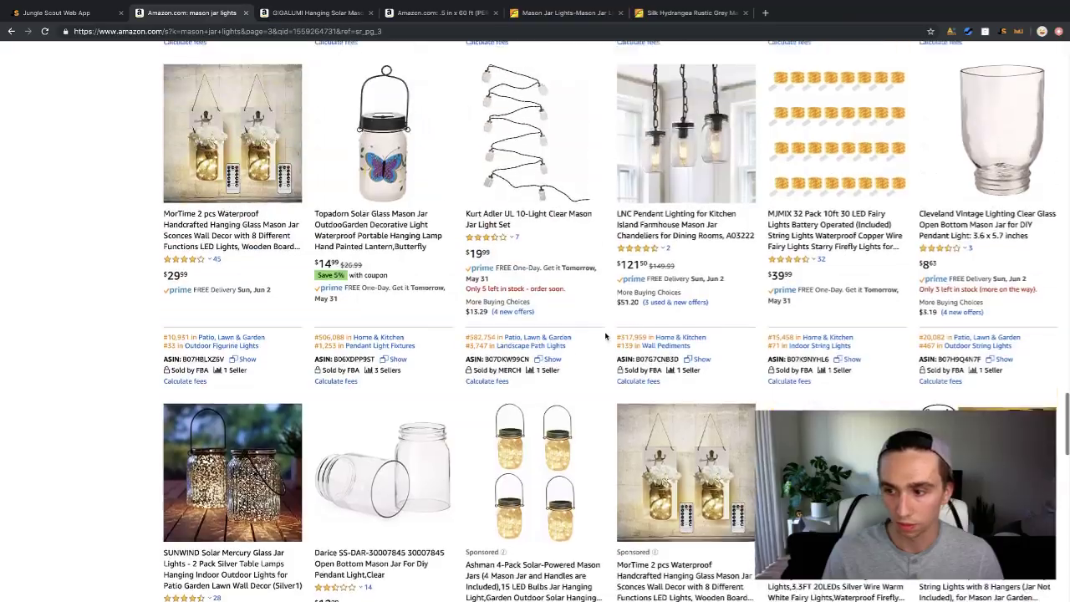
scroll(606, 336, up, 15)
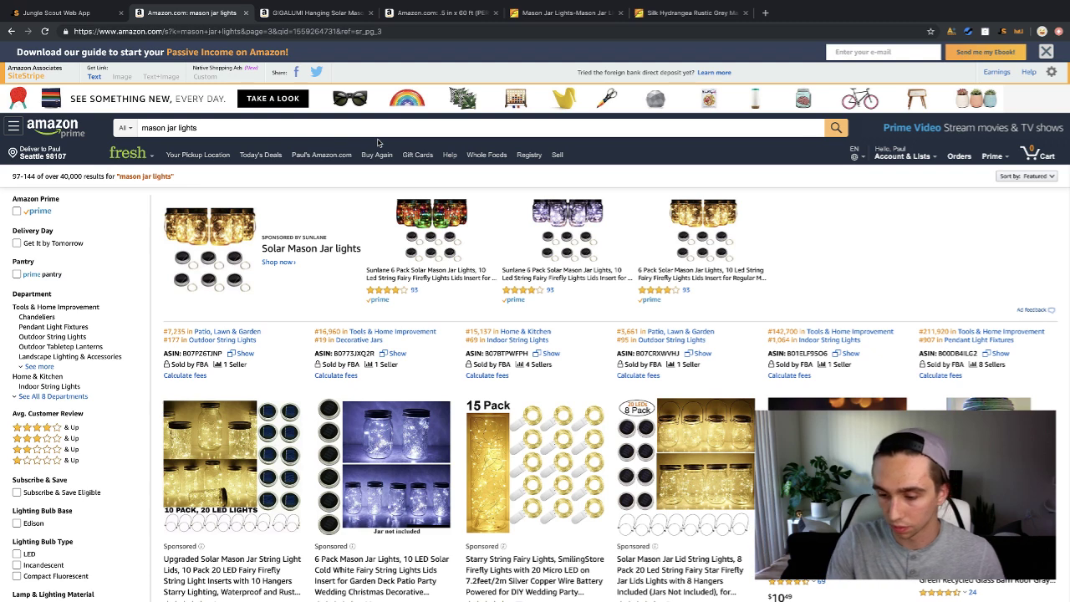
Switch to the Alibaba mason jar lights results and look through all photos of the Silk Hydrangea Rustic Grey Mason Jar Sconces.
click(574, 5)
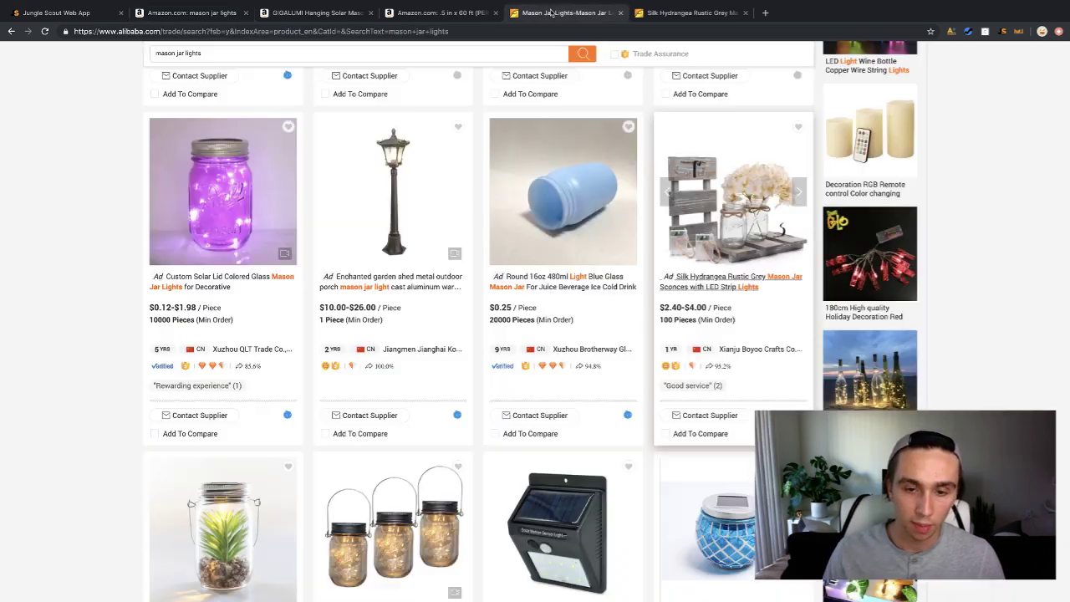
click(799, 192)
click(798, 193)
click(799, 192)
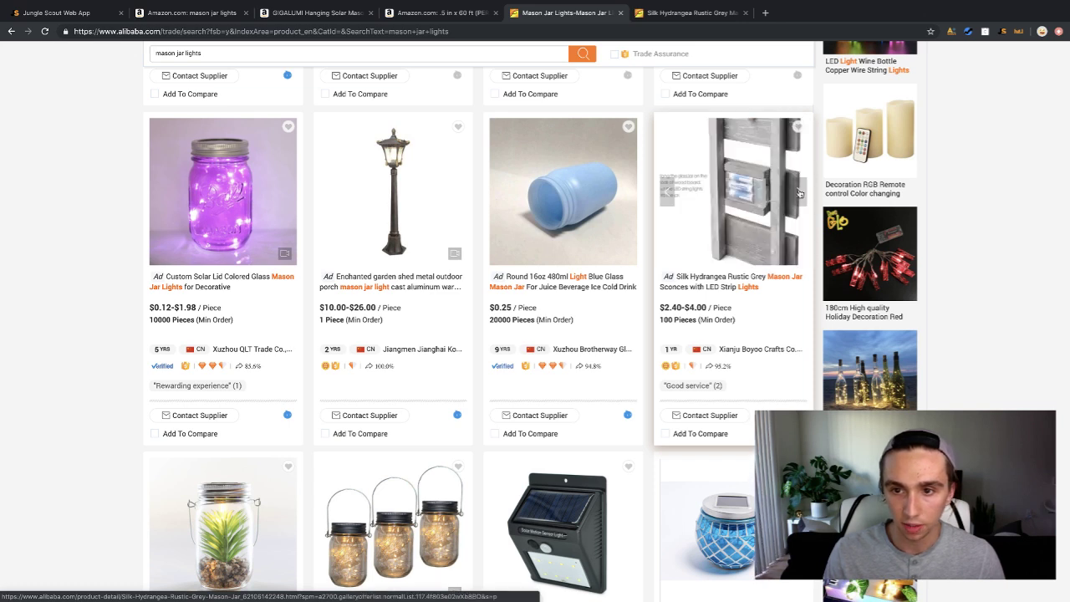
click(798, 192)
click(798, 192)
click(798, 192)
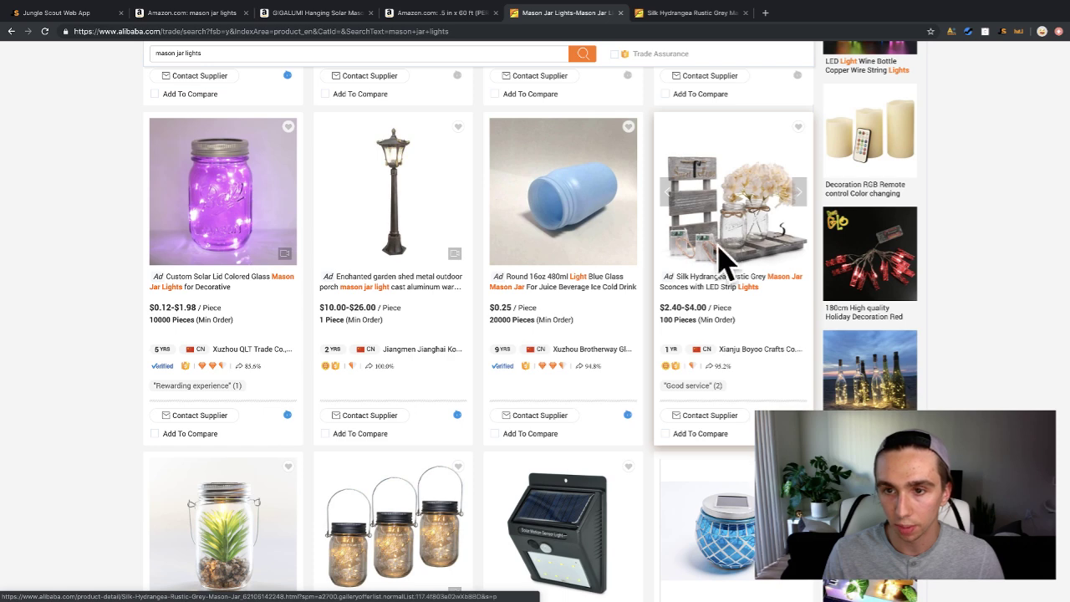
Compare the prices and minimum orders of the Silk Hydrangea sconces and the neighbouring Alibaba listings.
scroll(723, 262, down, 3)
scroll(750, 266, up, 2)
scroll(750, 269, up, 1)
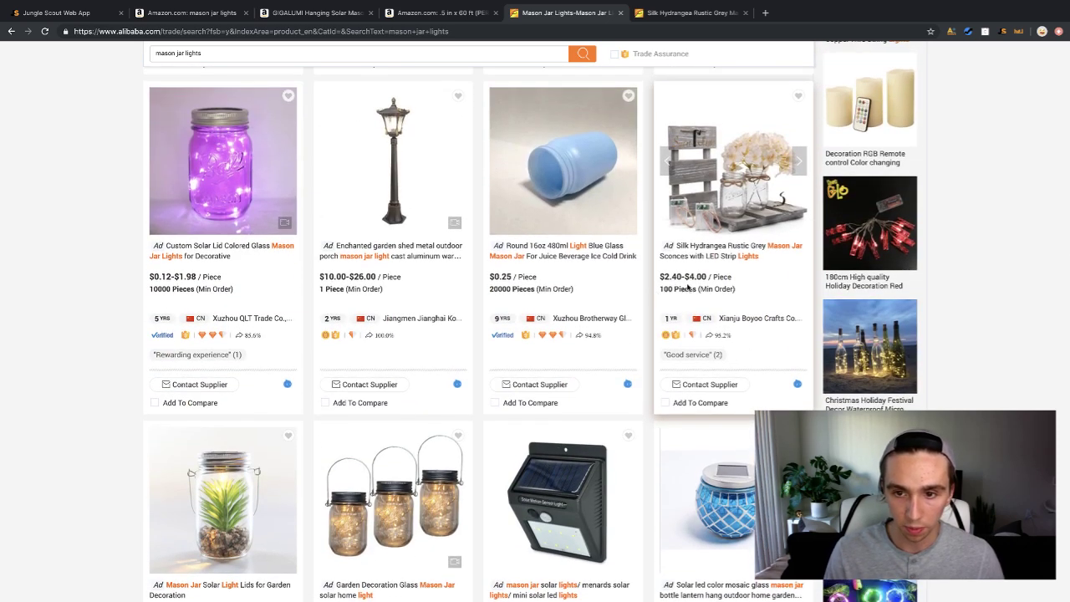
scroll(694, 297, down, 2)
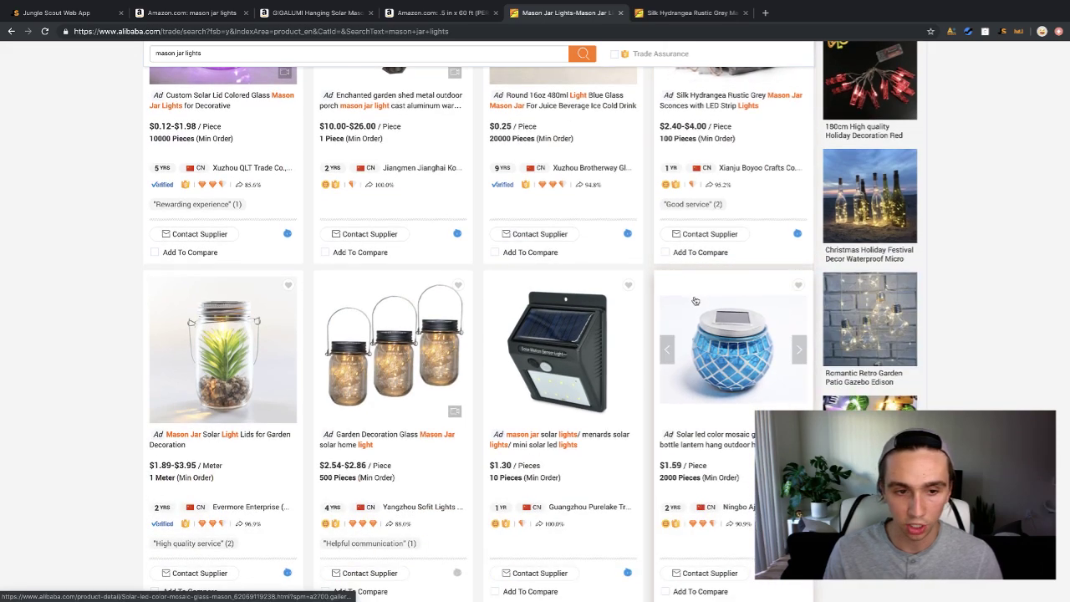
scroll(696, 297, down, 1)
scroll(719, 268, up, 2)
scroll(722, 264, down, 2)
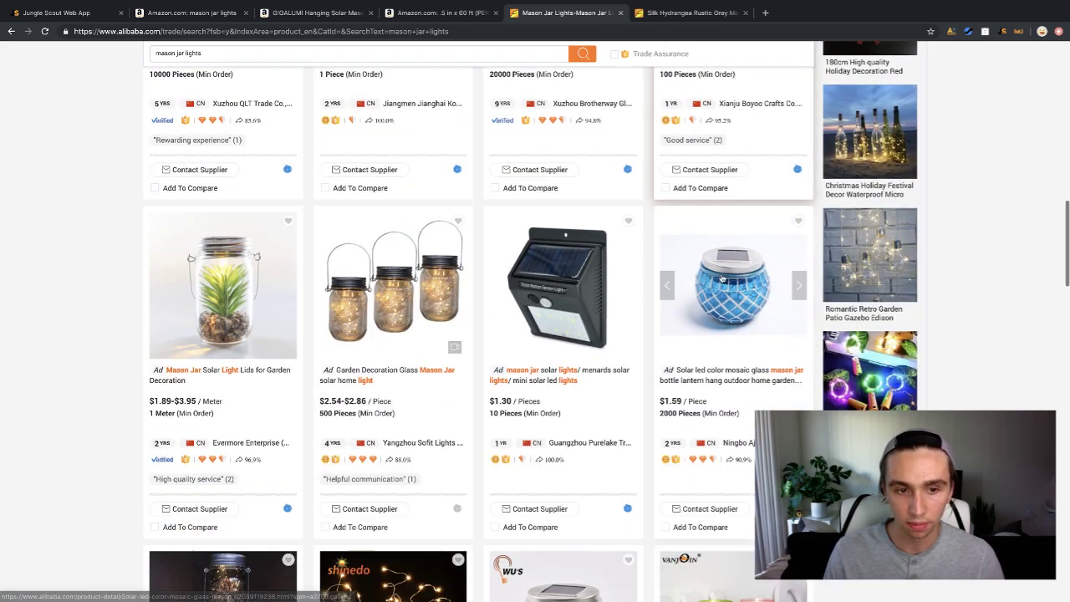
scroll(253, 228, down, 1)
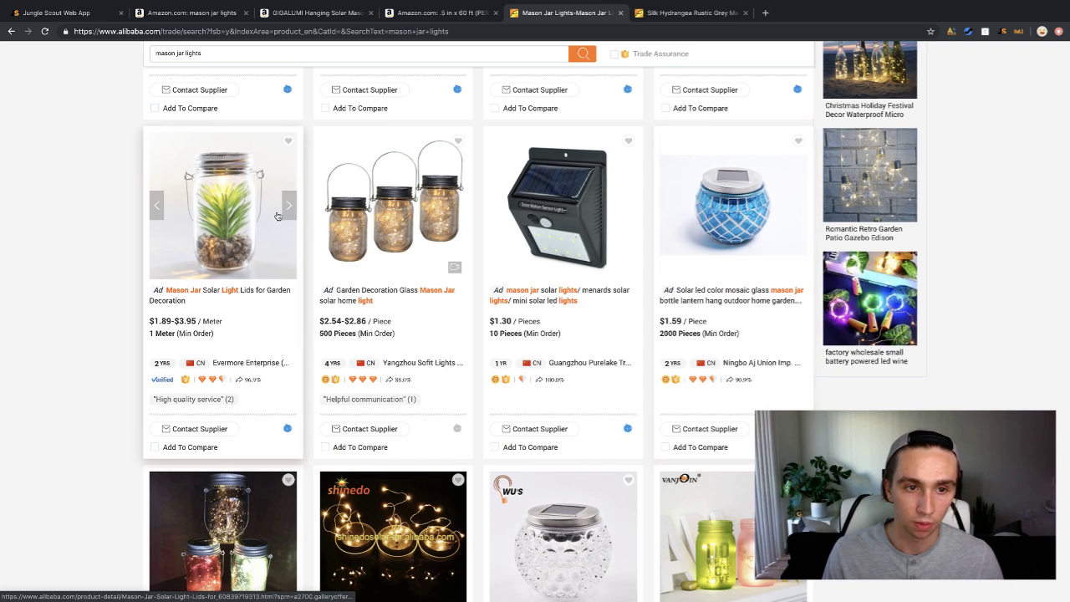
Look through the photos of the Mason Jar Solar Light Lids for Garden Decoration listing.
click(290, 207)
click(290, 208)
click(290, 208)
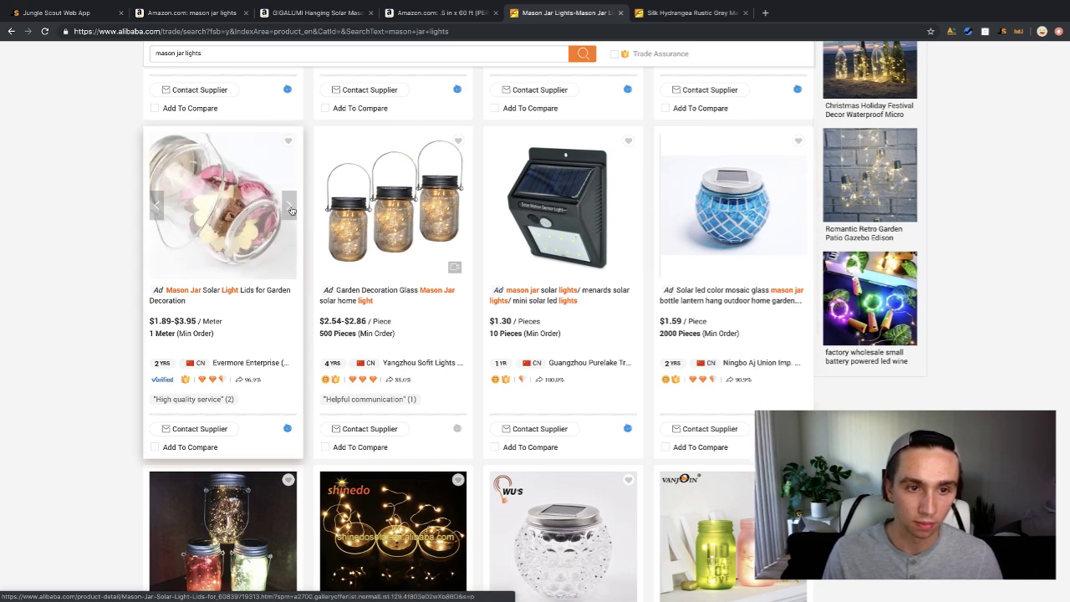
click(290, 208)
click(290, 208)
click(290, 209)
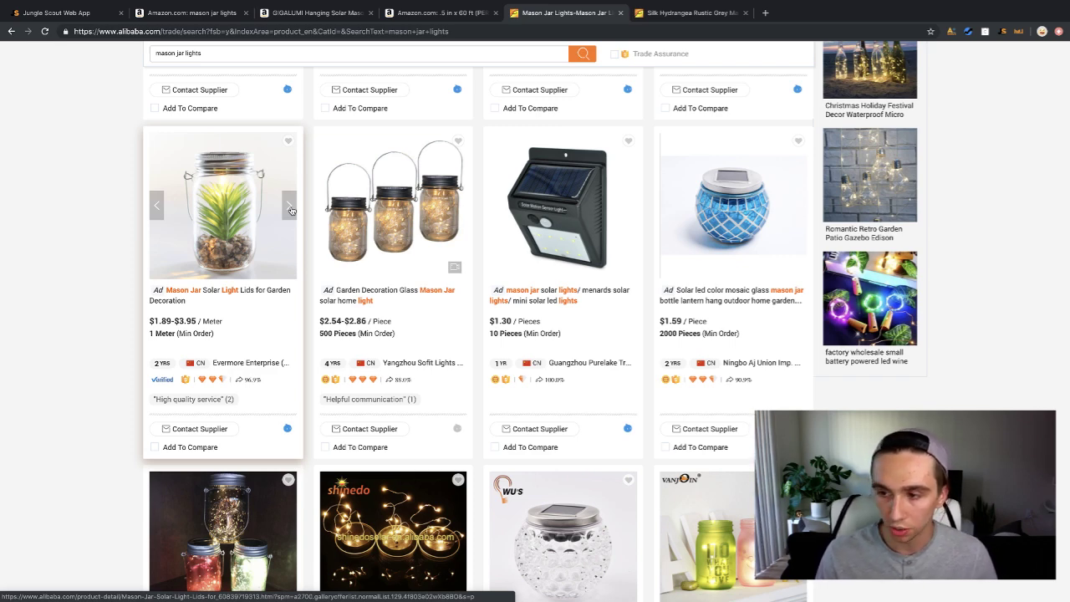
Look further down the Alibaba results and view the photos of the Solar Mason Sun jar Grass Bottle Decorative Night light listing.
scroll(290, 209, down, 6)
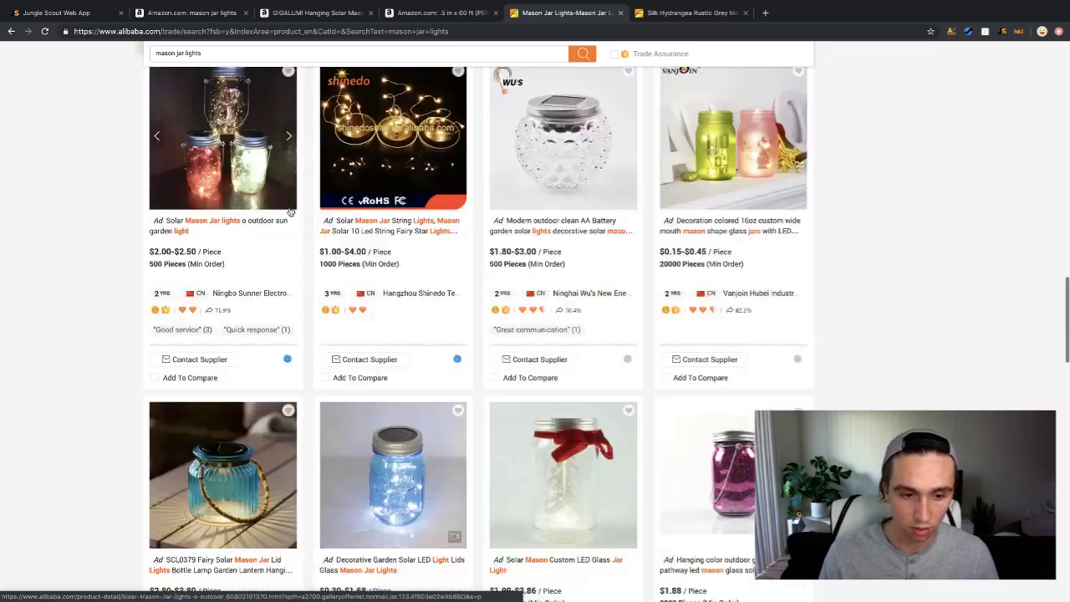
scroll(290, 211, down, 7)
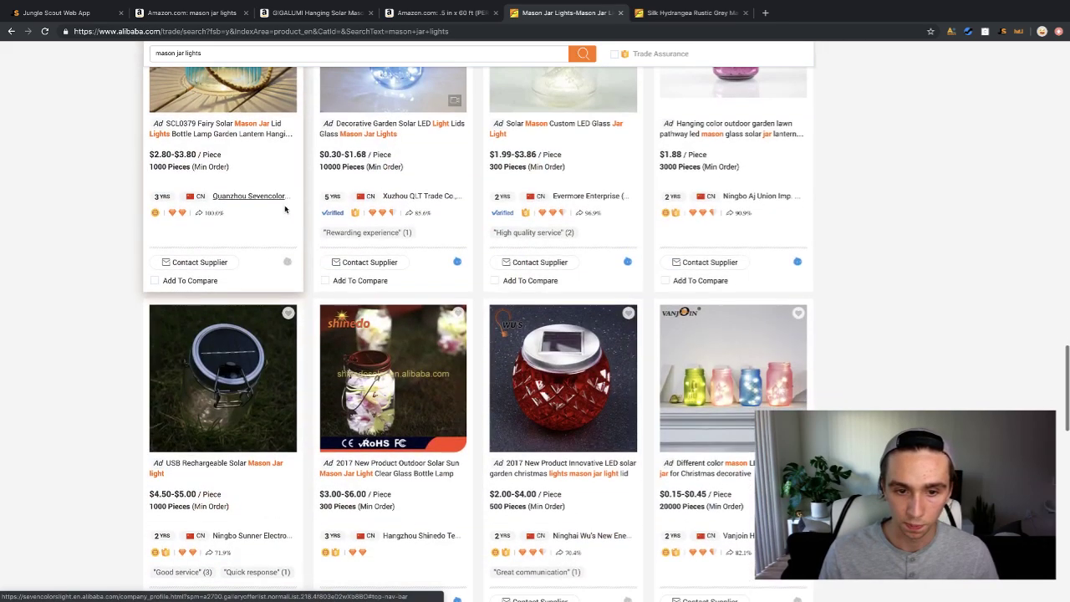
scroll(291, 243, down, 3)
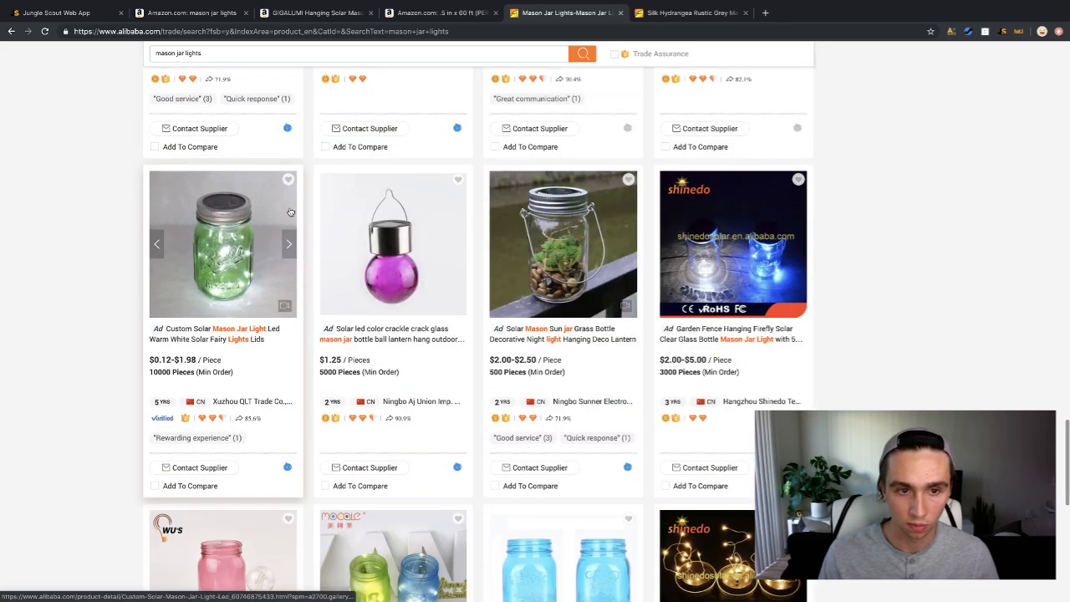
mouse_move(633, 248)
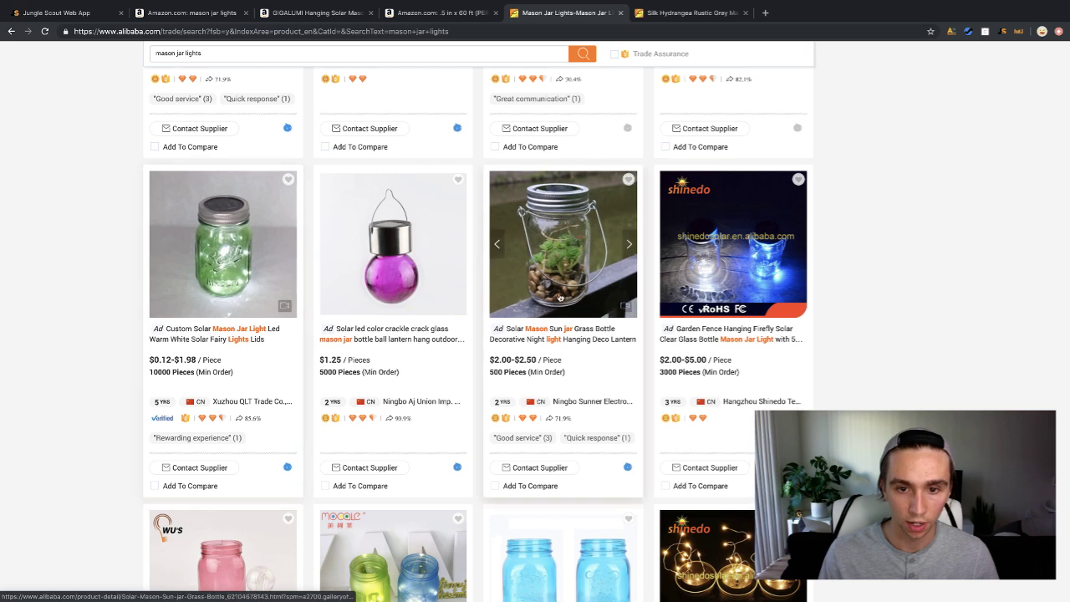
click(632, 245)
click(633, 246)
click(633, 246)
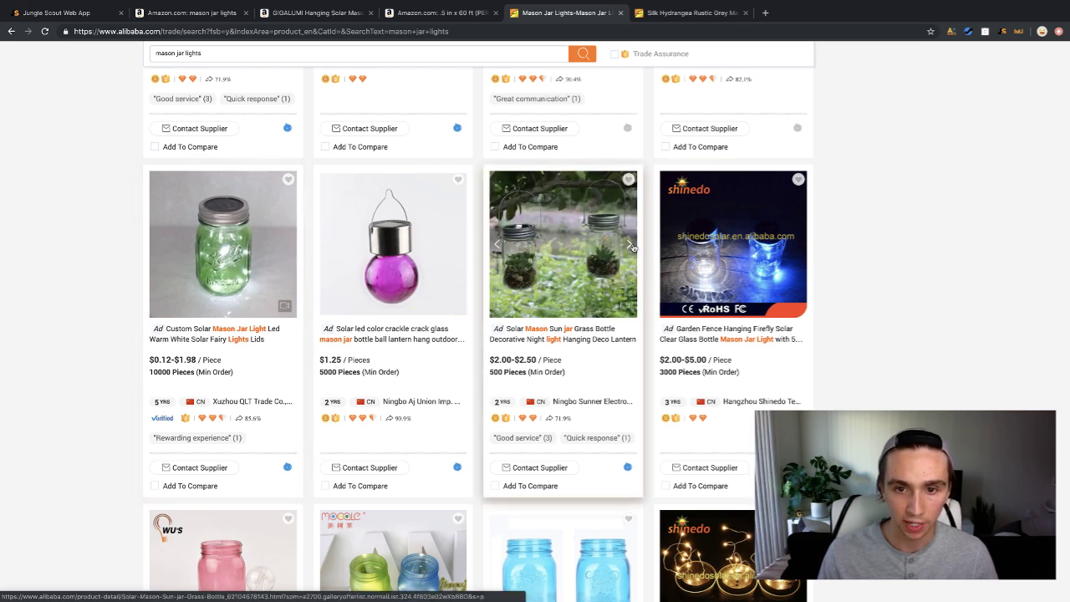
click(459, 245)
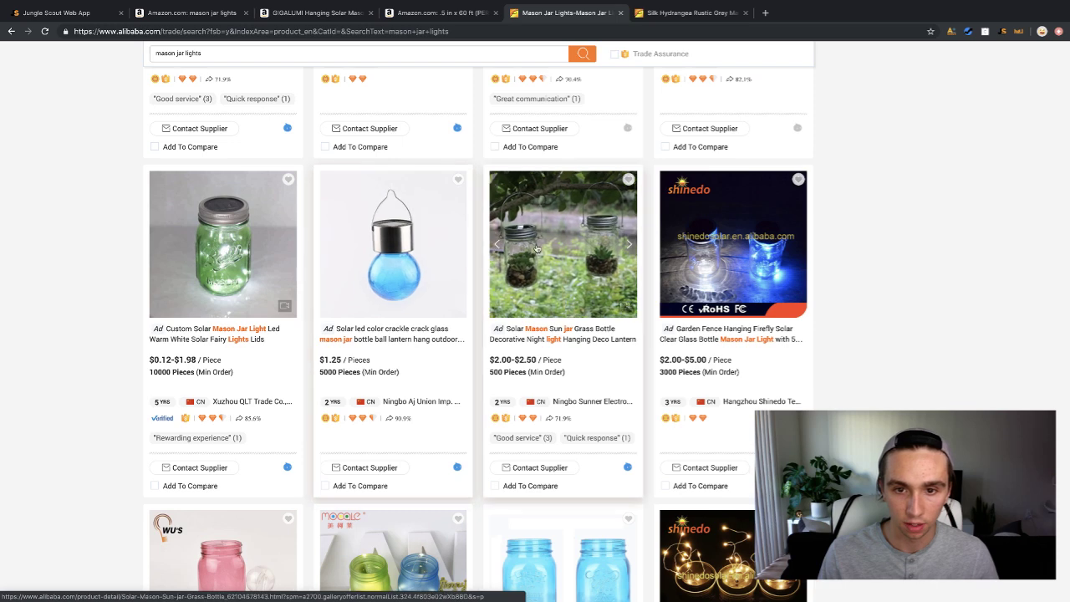
click(497, 246)
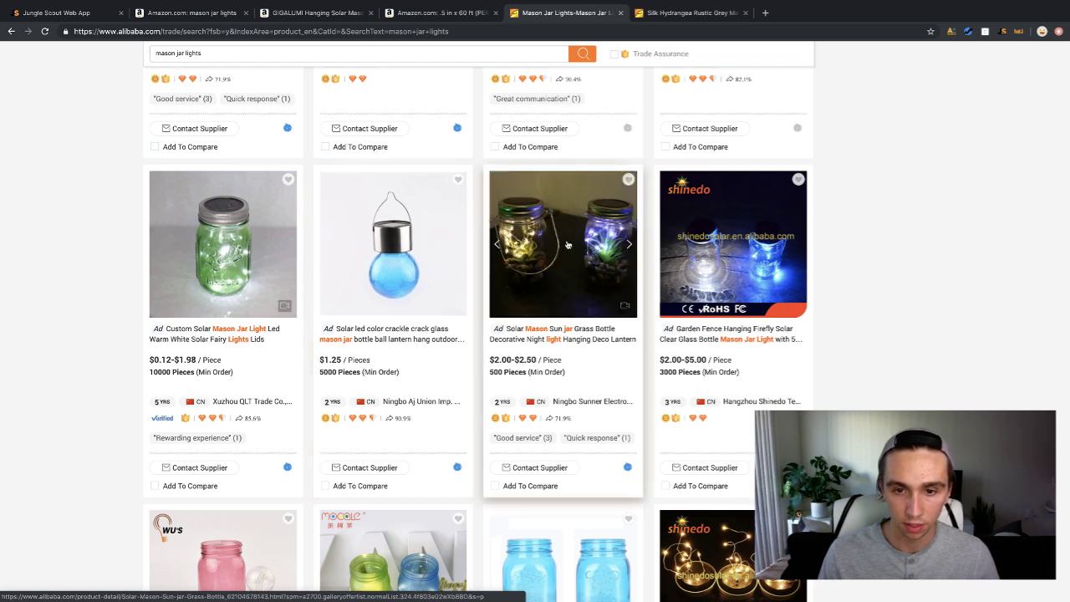
Look through the Solar Mason Sun jar Grass Bottle photos once more and open its product page.
scroll(566, 313, down, 2)
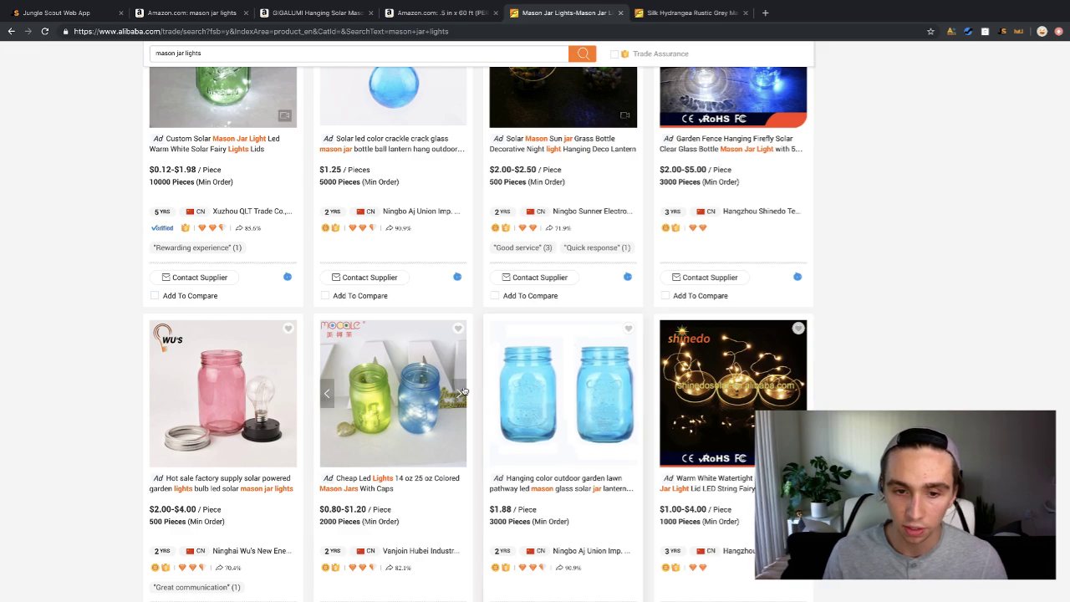
scroll(479, 383, down, 3)
scroll(479, 387, up, 3)
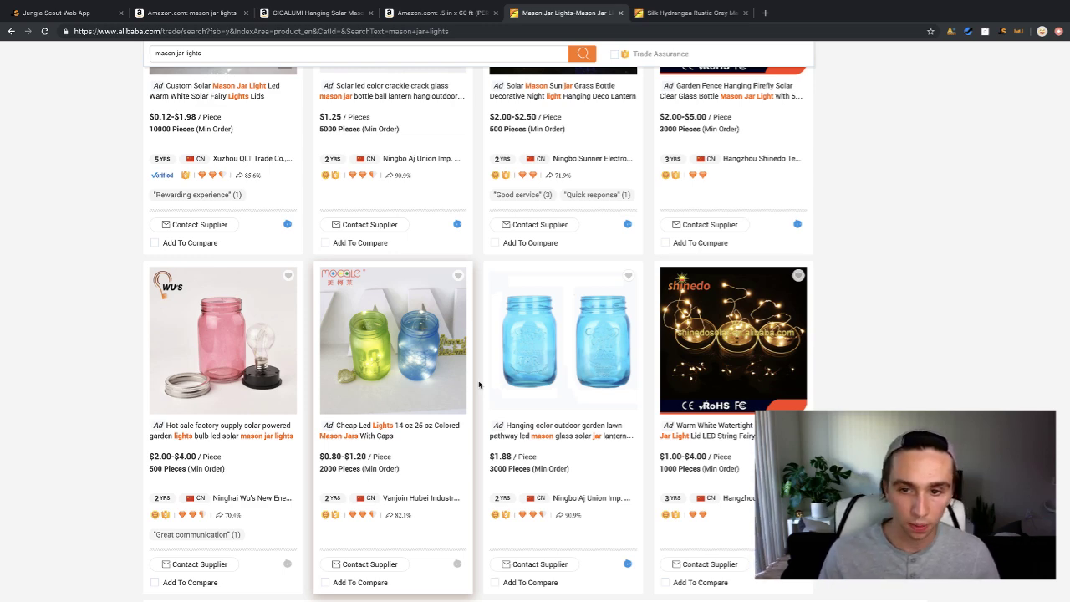
scroll(479, 385, up, 4)
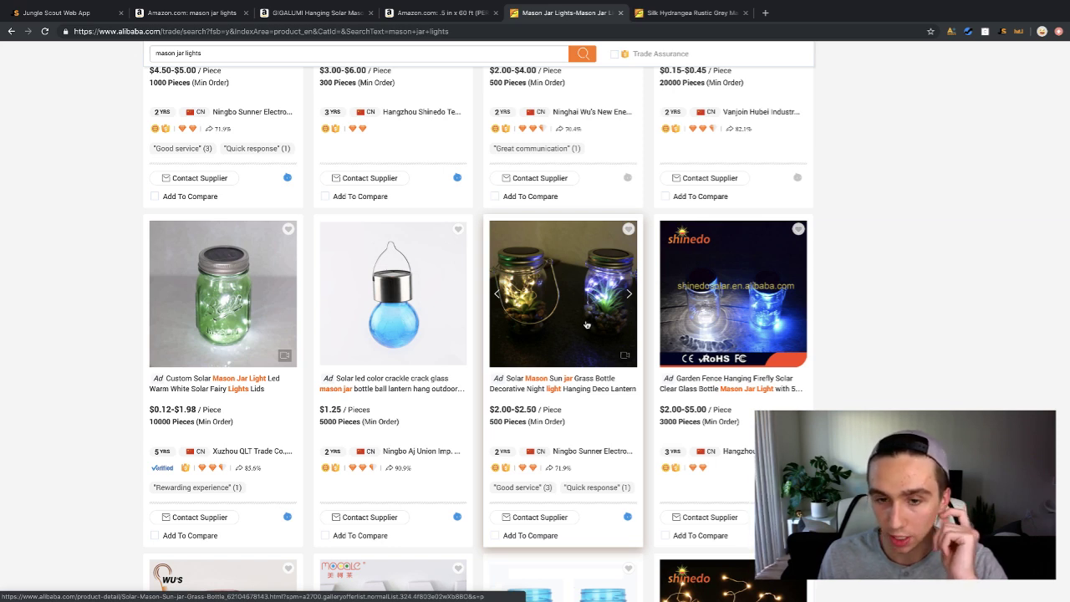
click(628, 297)
click(628, 296)
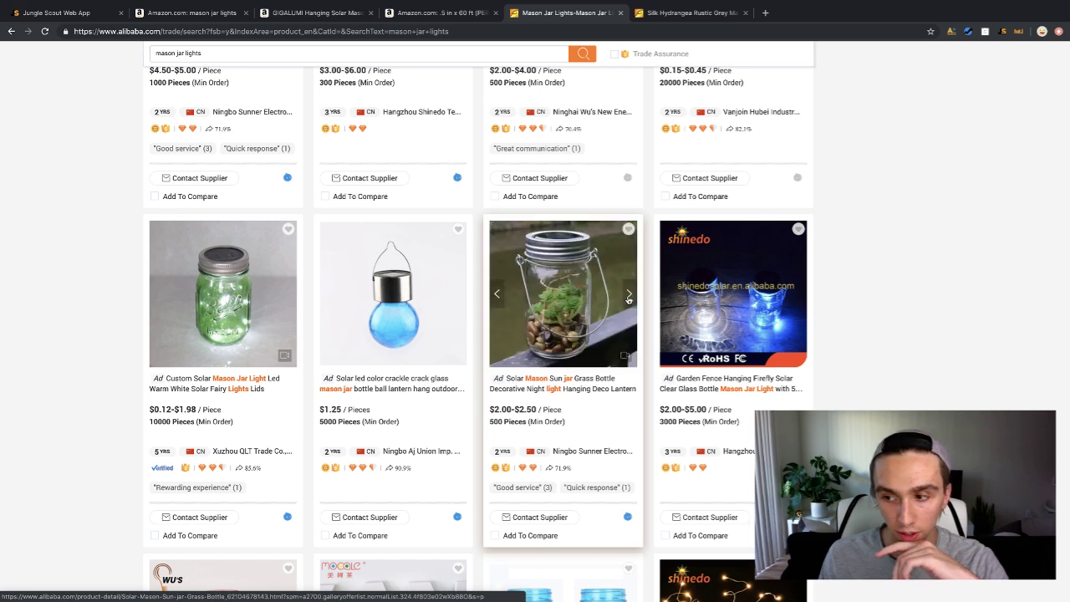
click(629, 297)
click(629, 297)
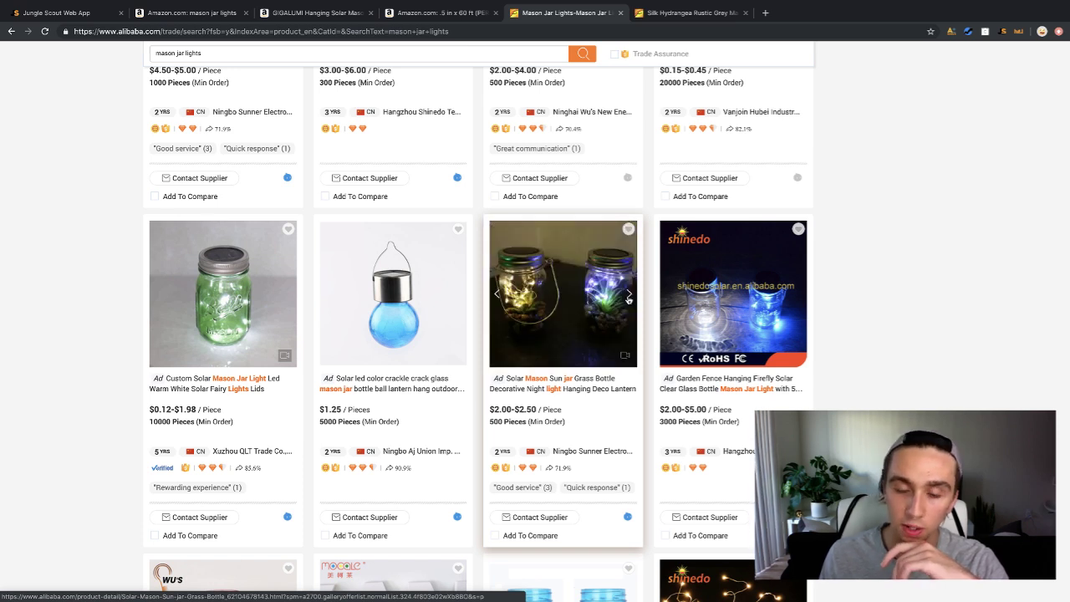
click(629, 296)
click(629, 297)
click(556, 326)
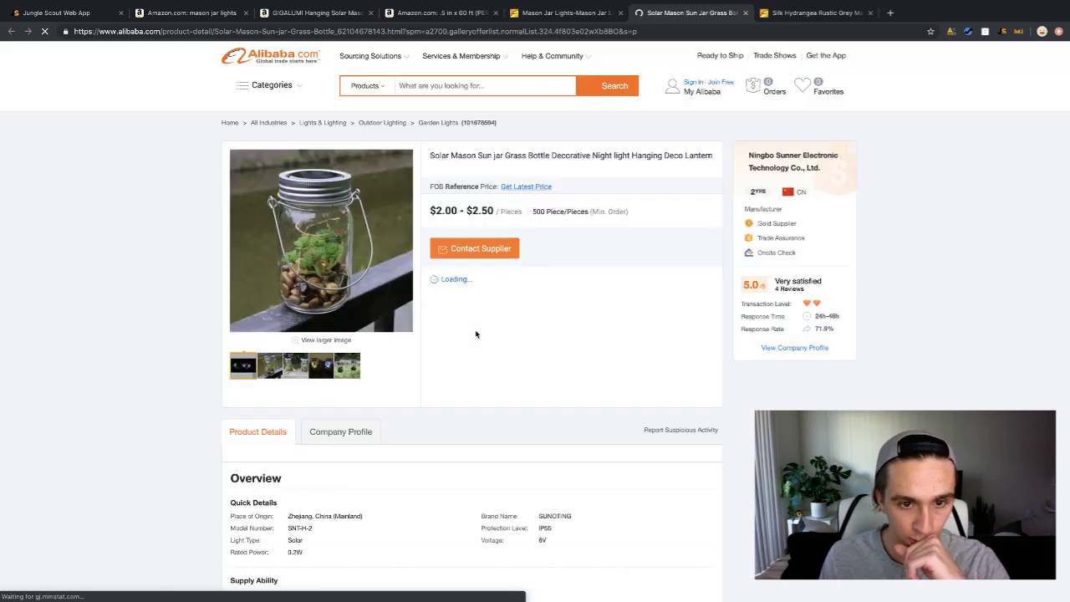
Review the Solar Mason Sun jar's specifications, dimensions and product photos on its Alibaba page.
scroll(380, 398, down, 5)
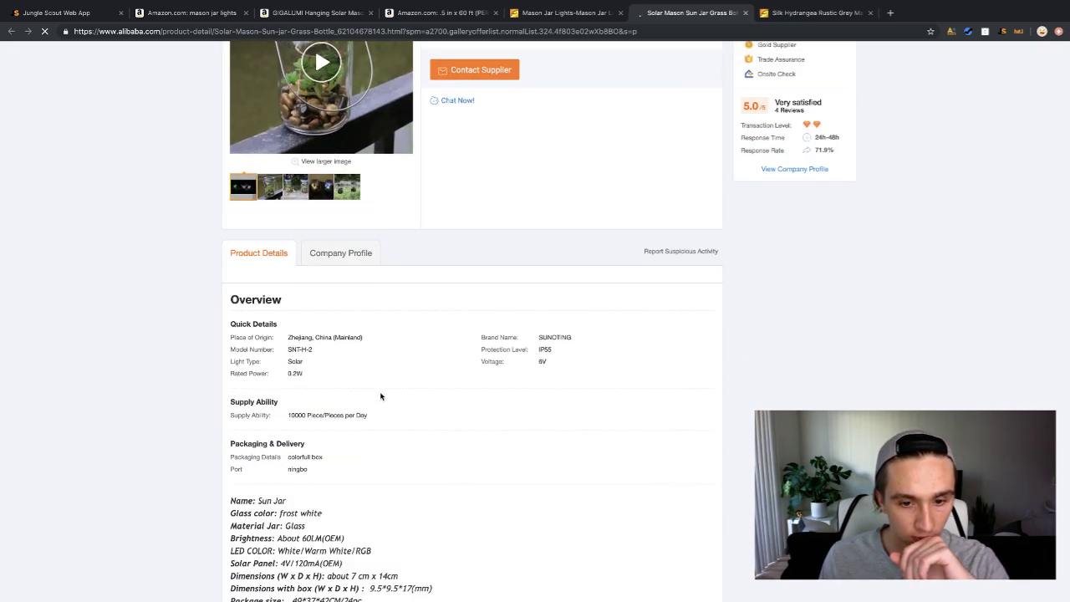
scroll(381, 396, down, 10)
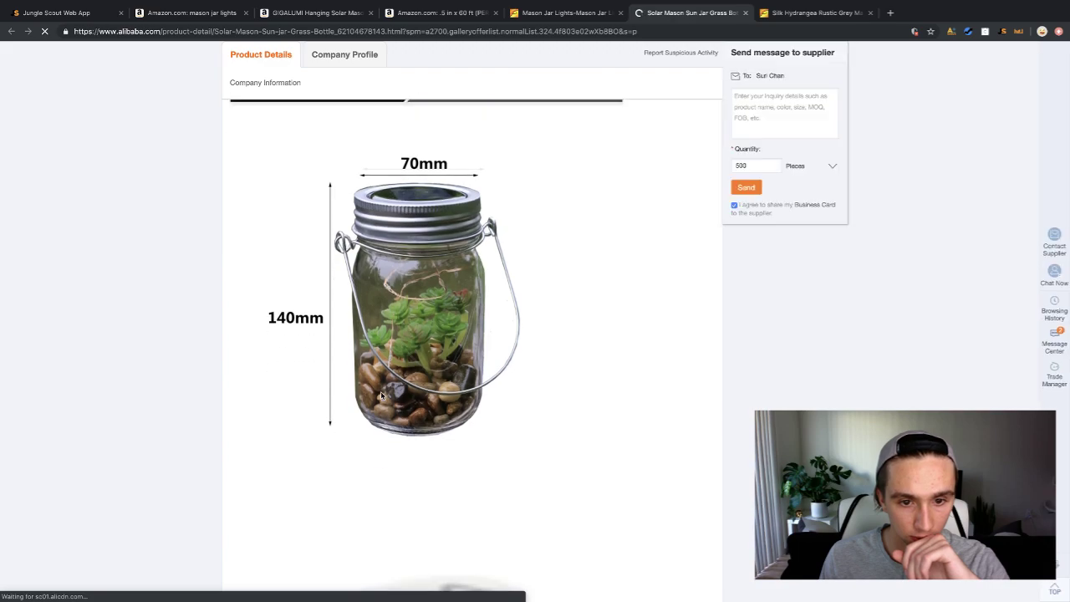
scroll(381, 392, down, 10)
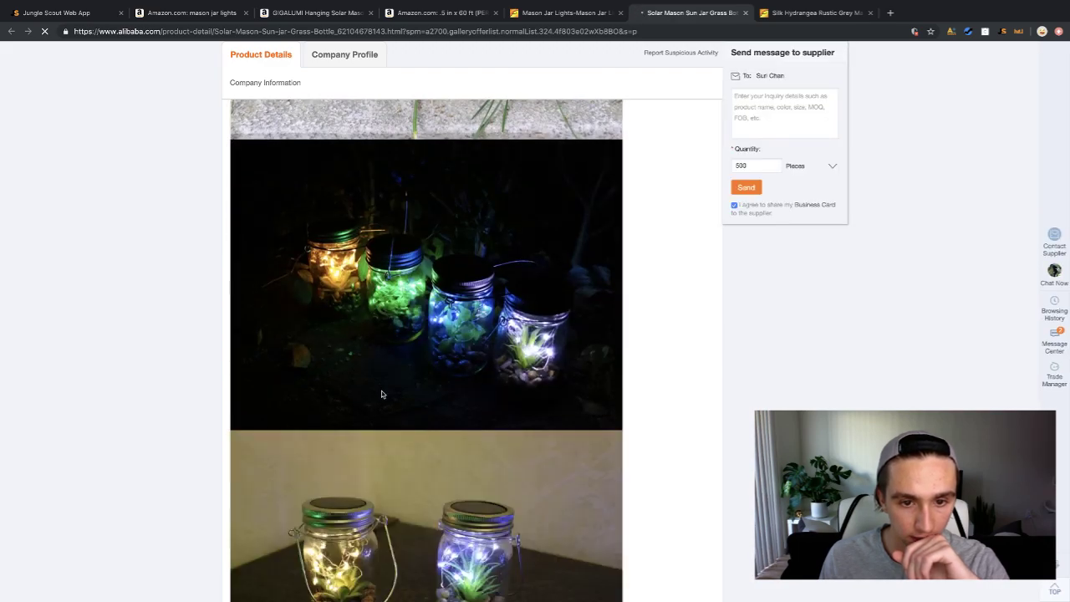
scroll(382, 395, down, 3)
scroll(382, 394, up, 20)
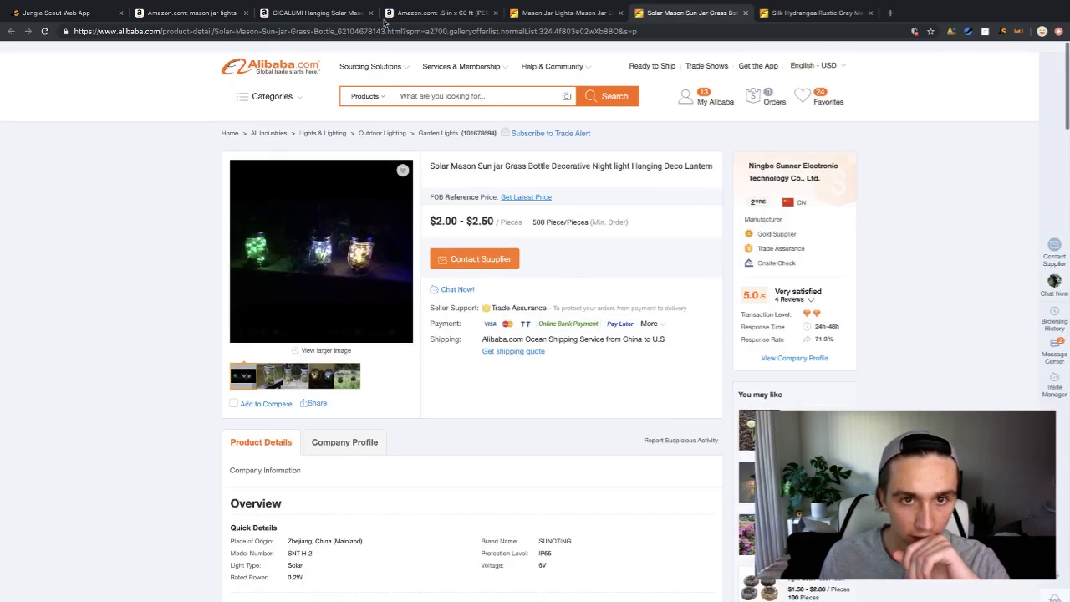
Return to the Alibaba mason jar lights results and scan the listings from the first row to the Silk Hydrangea sconces.
click(548, 11)
scroll(477, 224, up, 10)
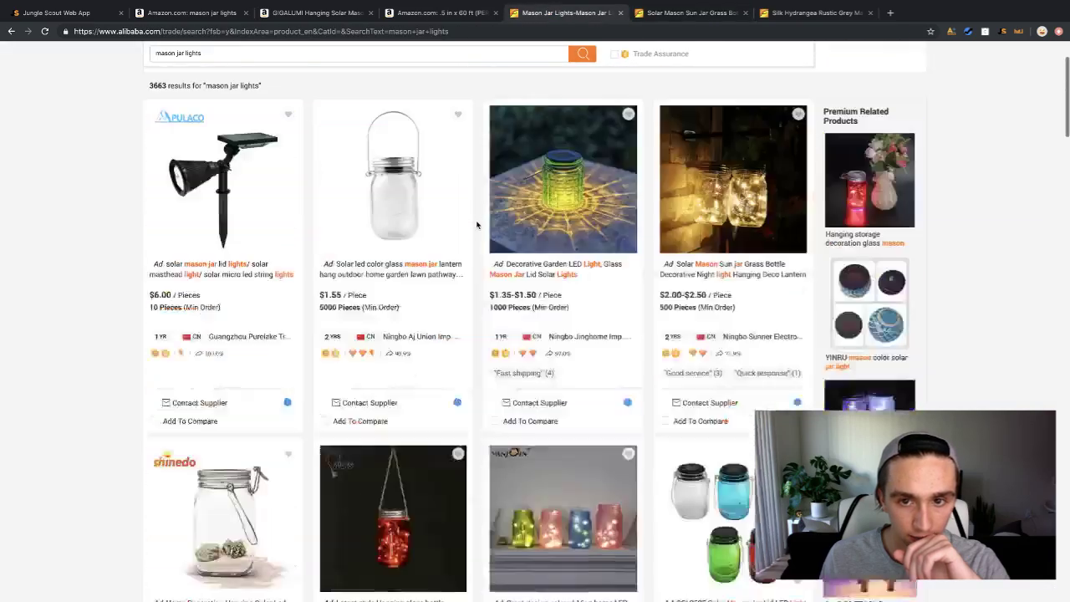
scroll(477, 224, down, 4)
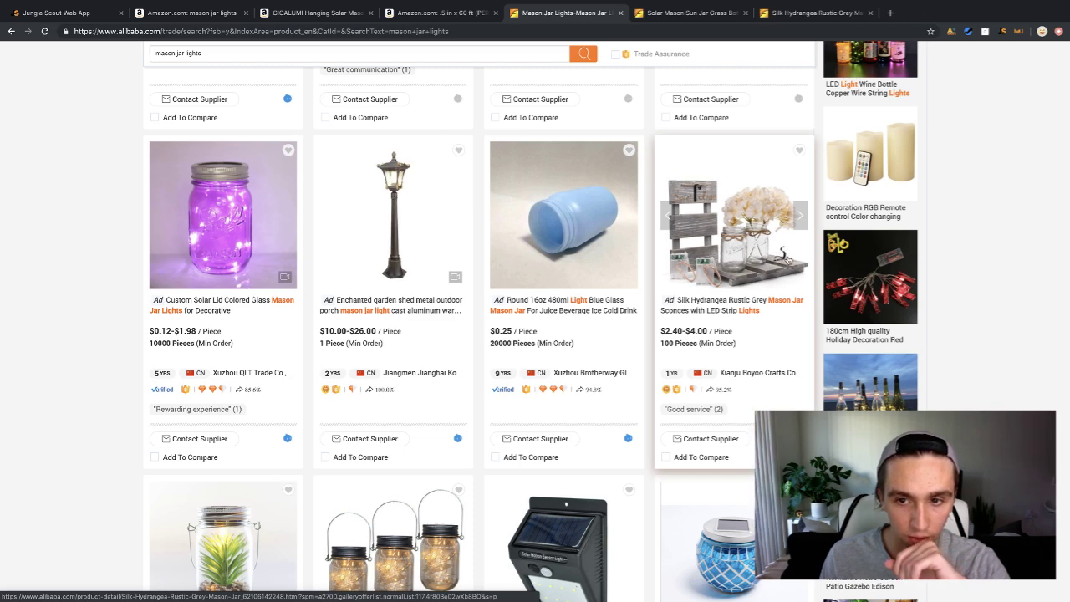
Go back to the Solar Mason Sun jar Grass Bottle product page to view its offer.
click(686, 13)
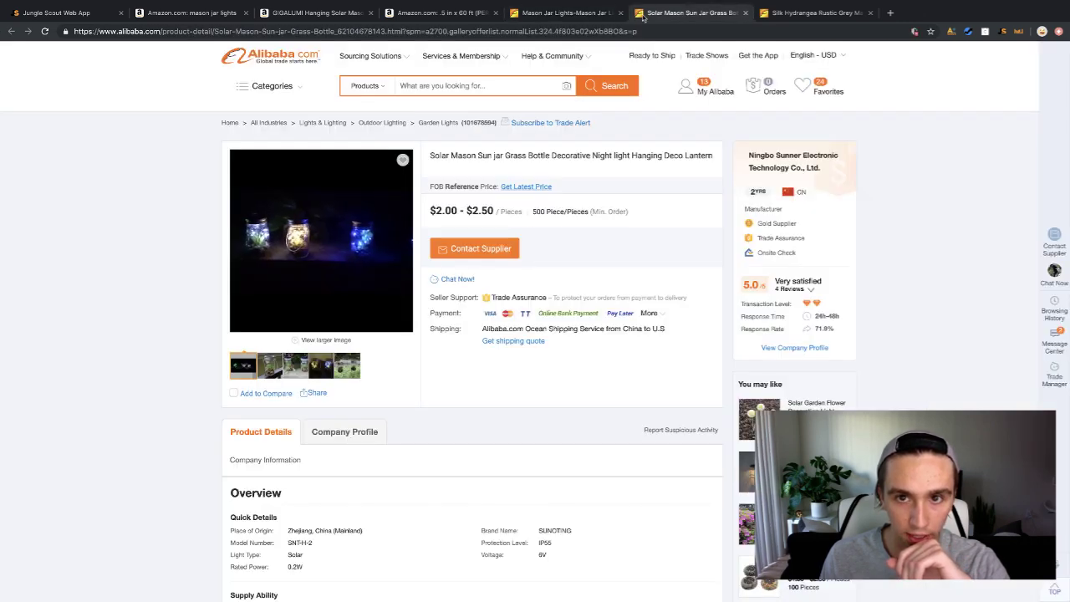
click(545, 13)
click(686, 13)
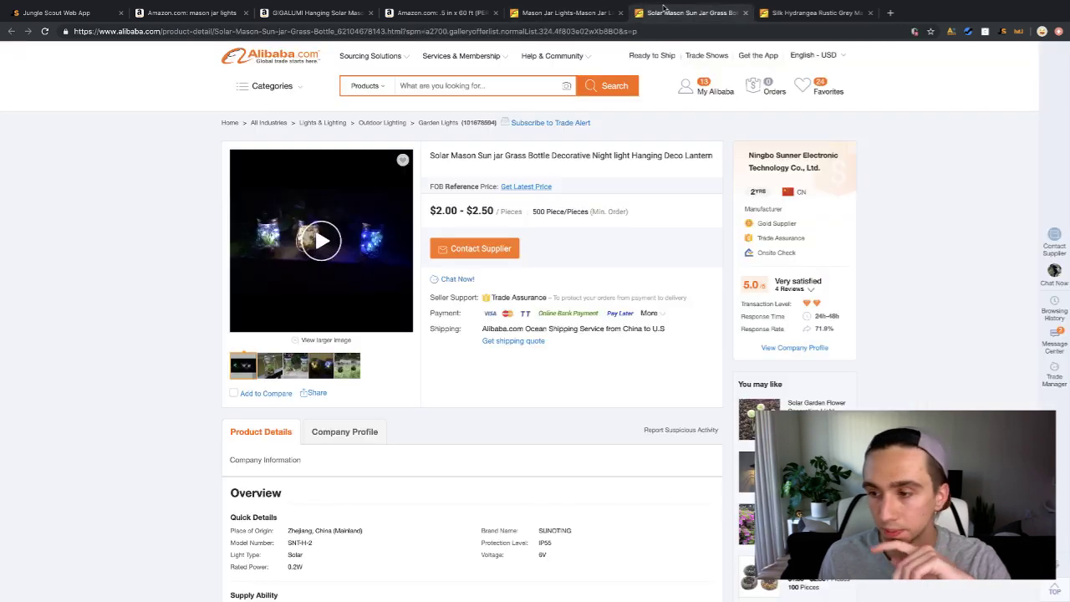
mouse_move(702, 86)
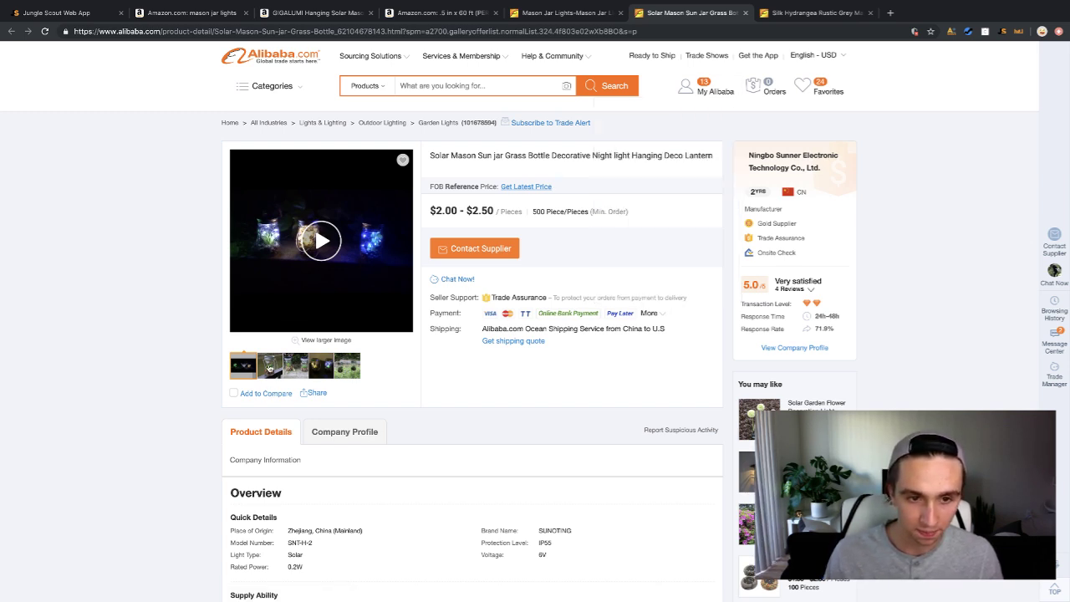
View the Solar Mason Sun jar's second photo and review its specifications and description photos again.
click(269, 365)
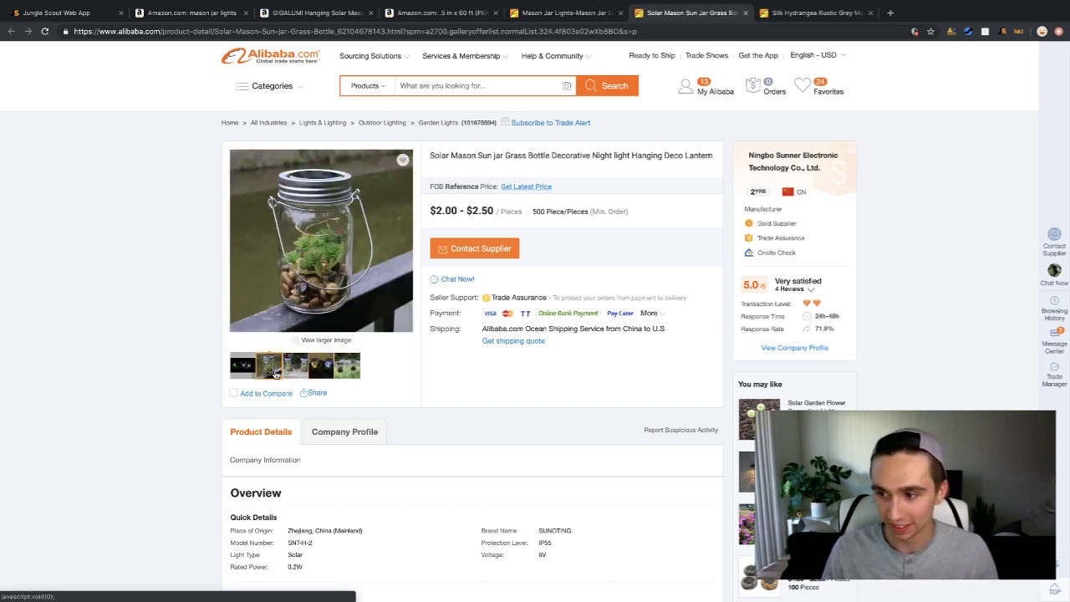
scroll(390, 364, down, 10)
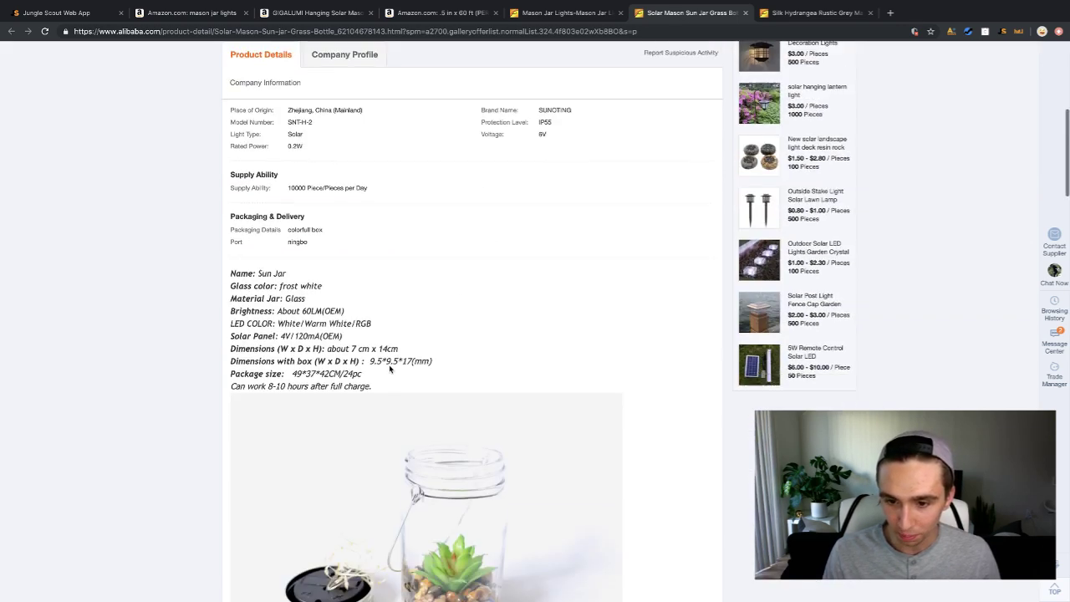
scroll(393, 364, down, 10)
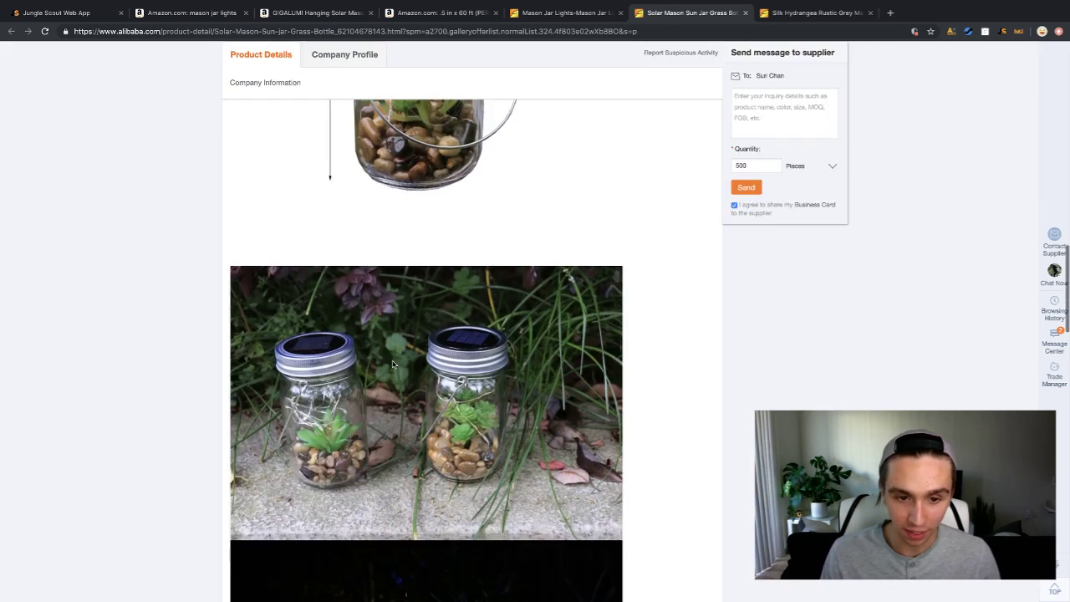
scroll(392, 365, down, 5)
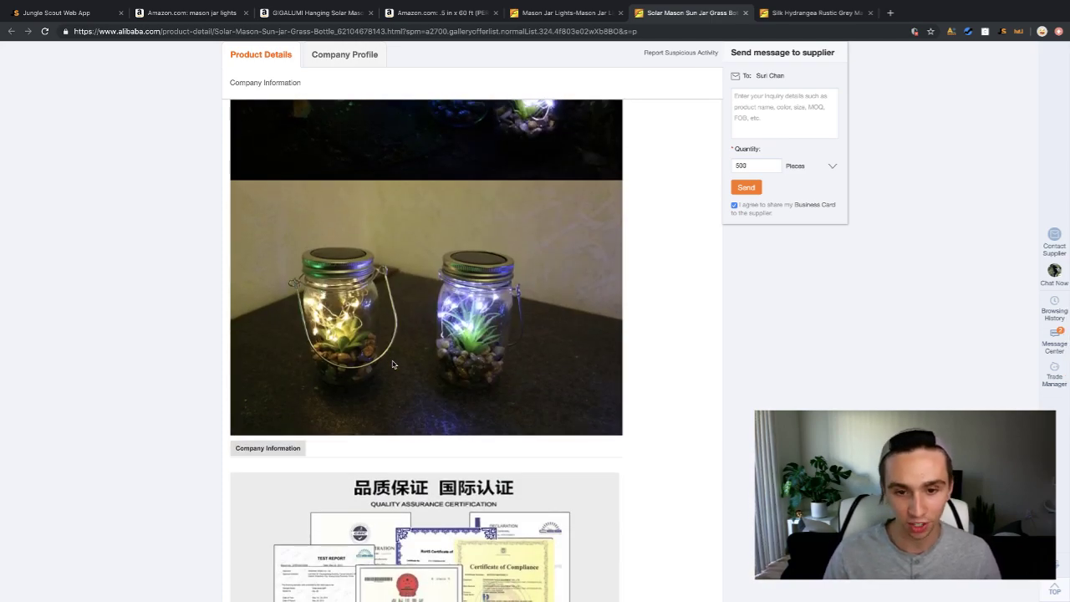
scroll(383, 352, up, 15)
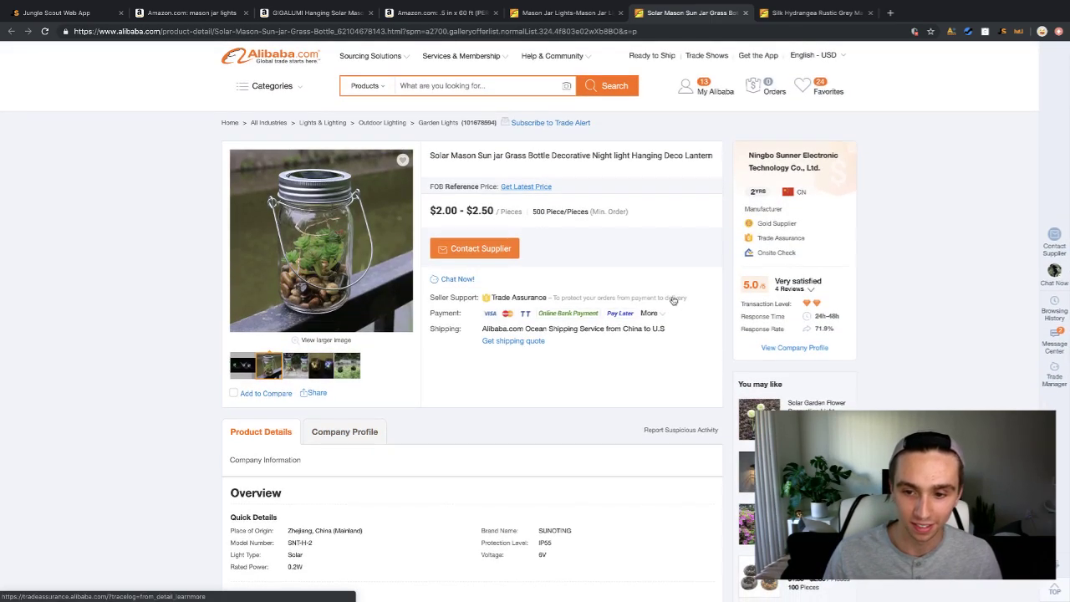
Return to the Alibaba mason jar lights results and open the Mason Jar Solar Light Lids for Garden Decoration listing.
click(564, 13)
key(ctrl+shift+Tab)
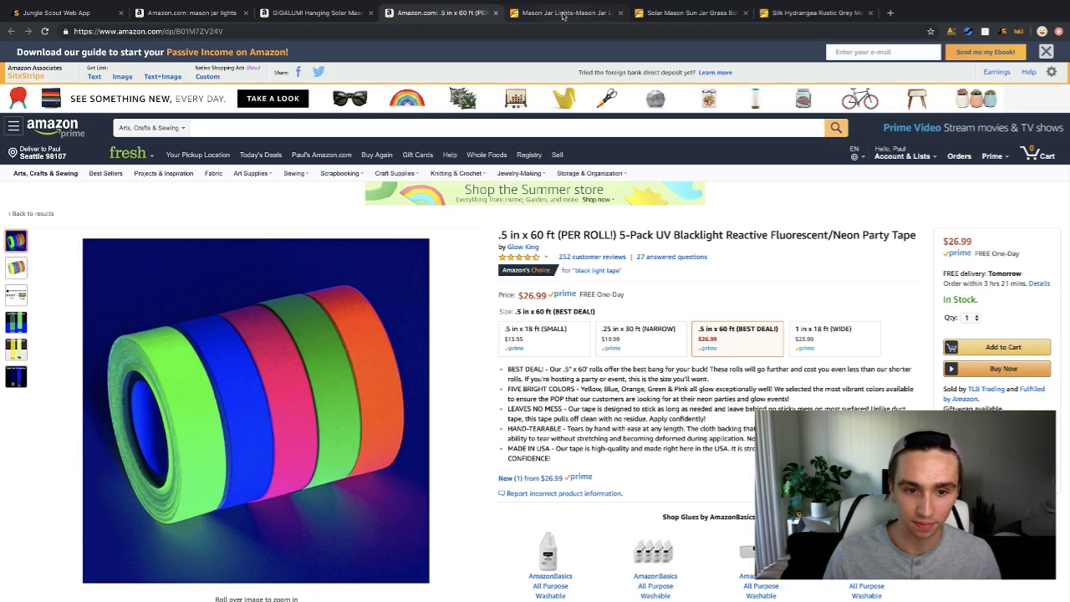
click(565, 12)
scroll(469, 228, down, 8)
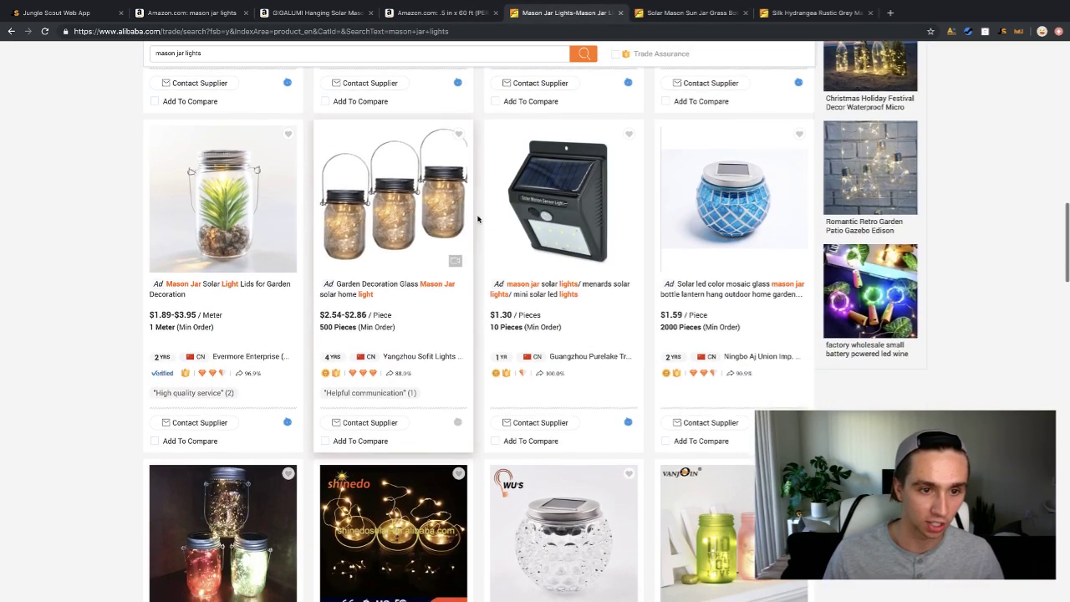
click(246, 230)
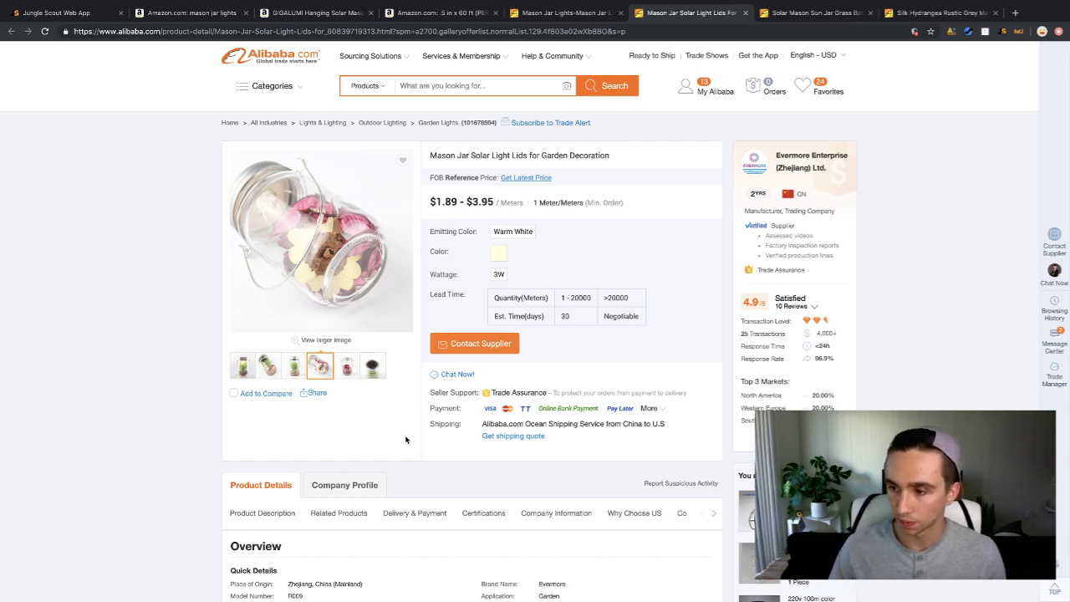
Review the packaging details and product description of the Mason Jar Solar Light Lids.
scroll(407, 441, down, 7)
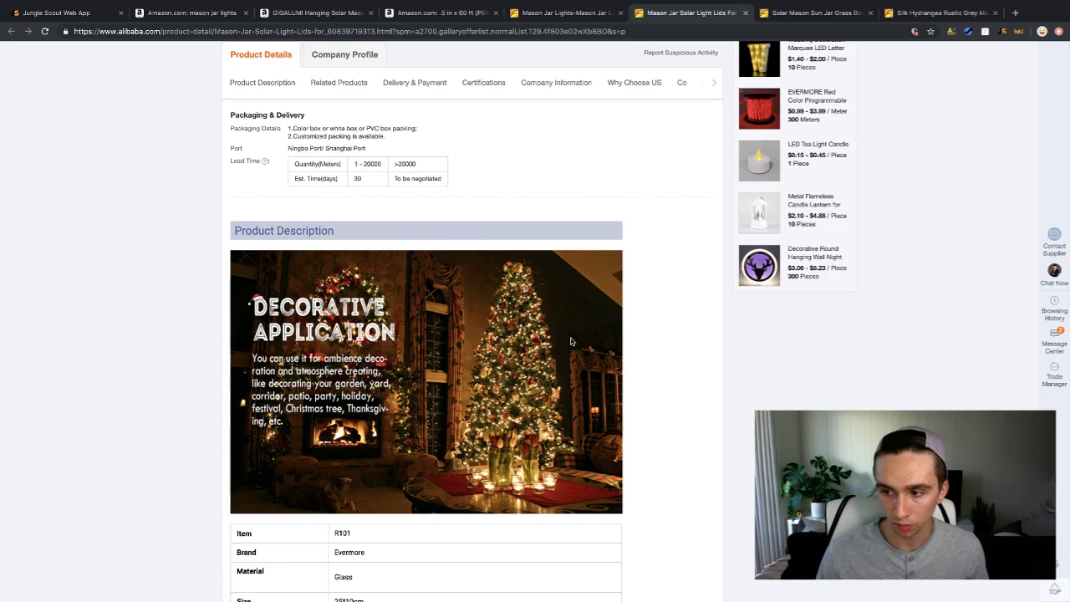
scroll(574, 371, down, 10)
scroll(574, 373, up, 15)
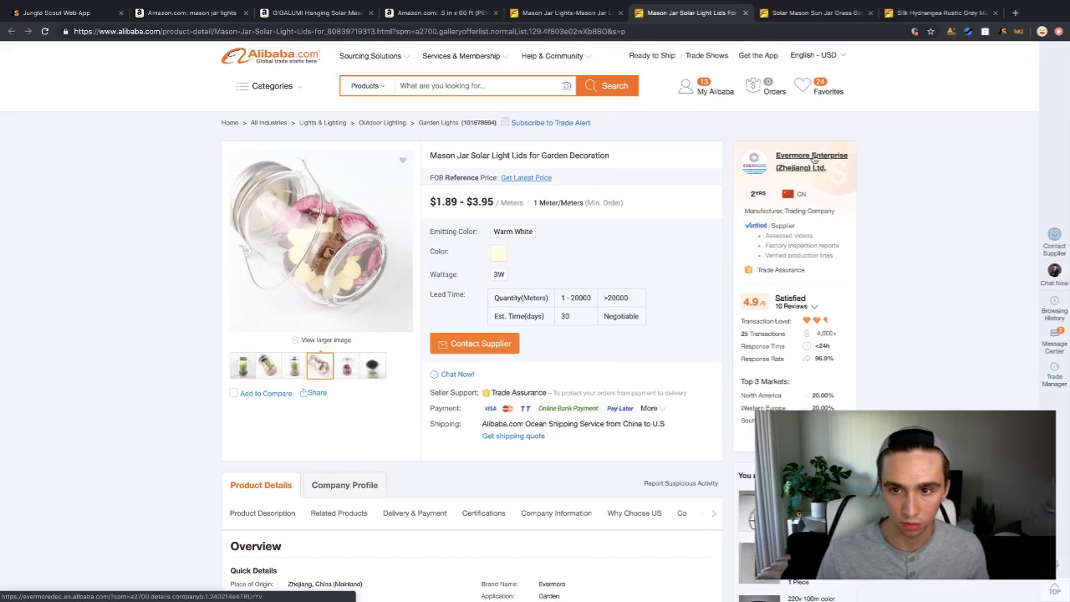
Open the Evermore Enterprise supplier store and look through all products in its Outdoor Decoration category.
click(821, 165)
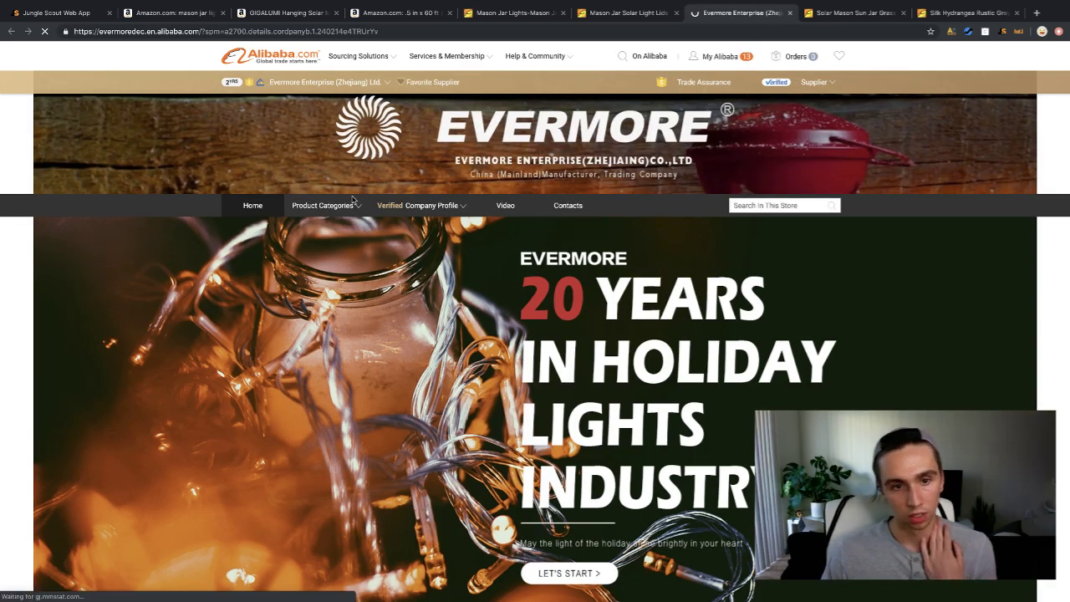
mouse_move(356, 203)
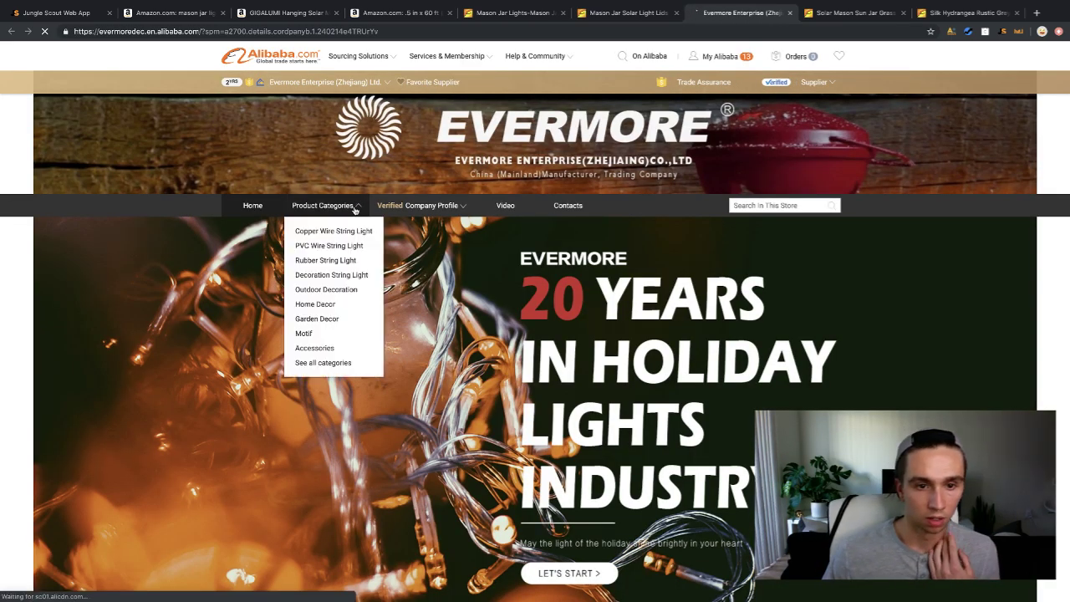
click(346, 288)
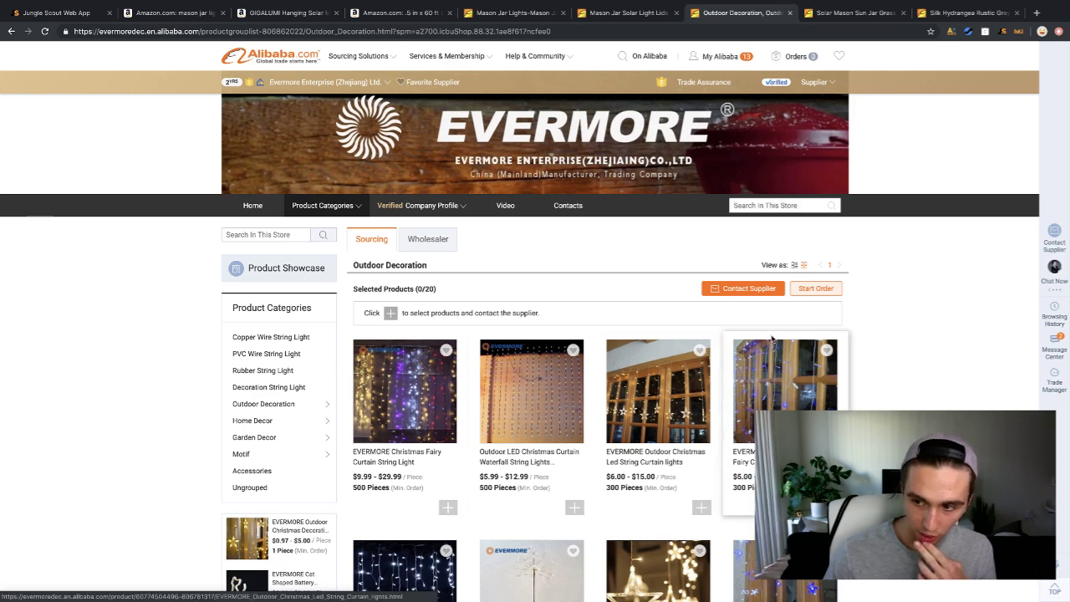
scroll(874, 357, down, 2)
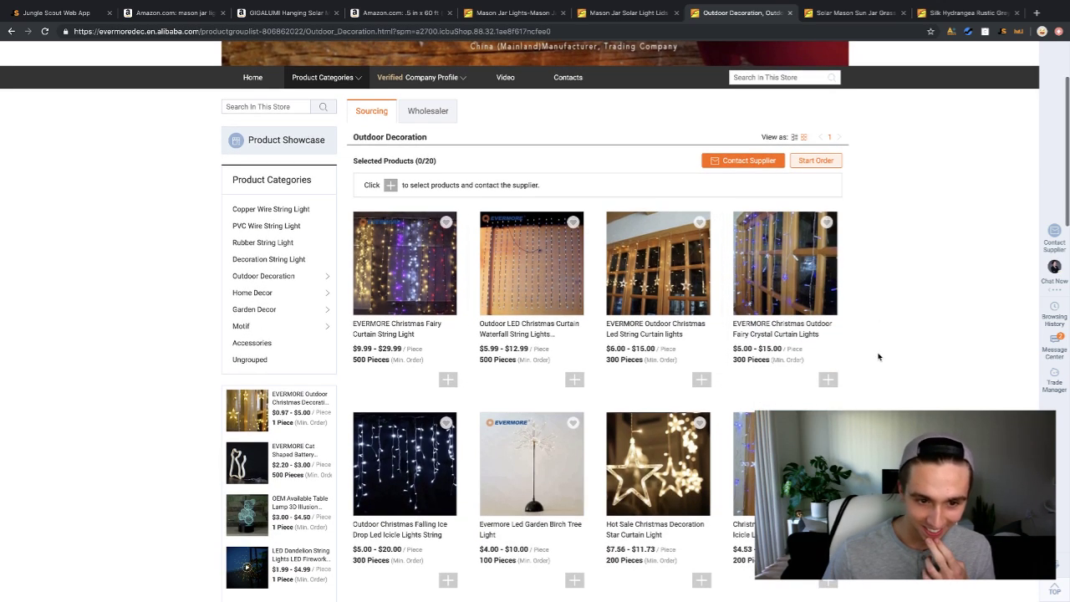
scroll(878, 356, down, 7)
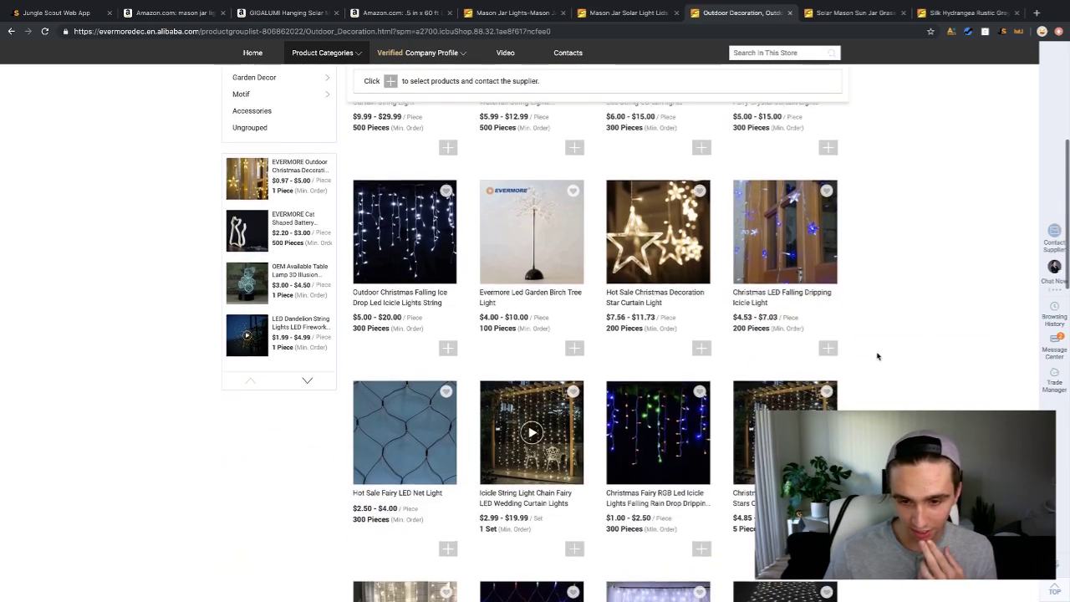
scroll(879, 355, down, 6)
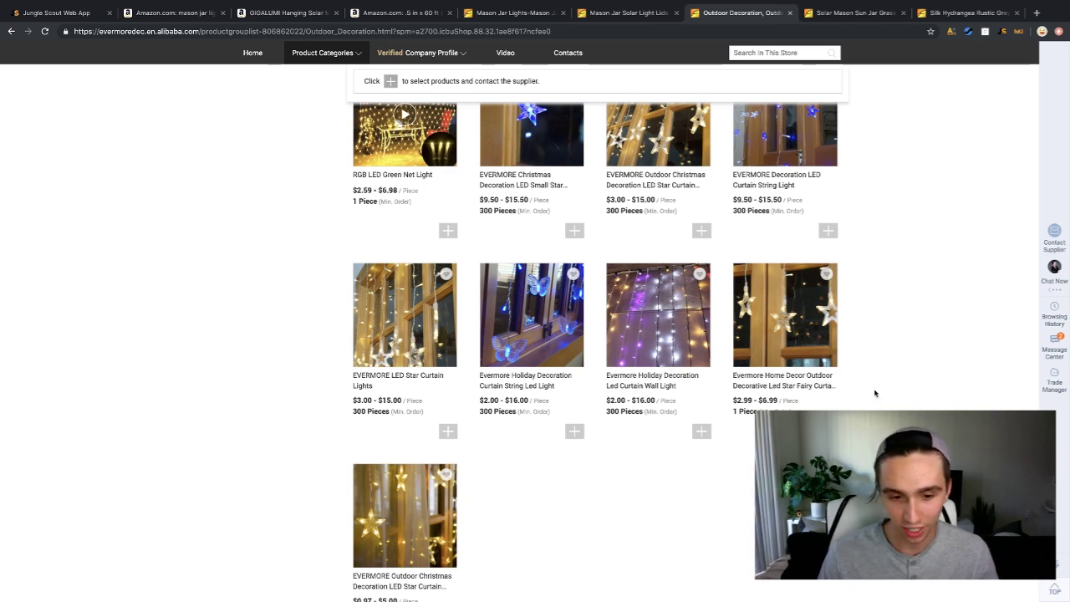
scroll(875, 393, down, 3)
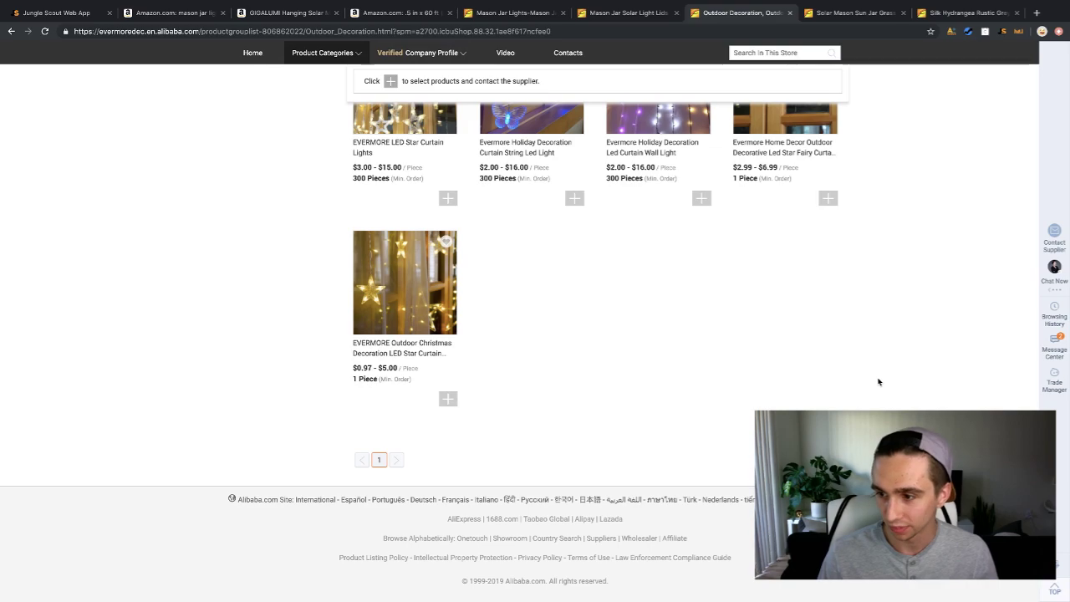
scroll(878, 382, up, 6)
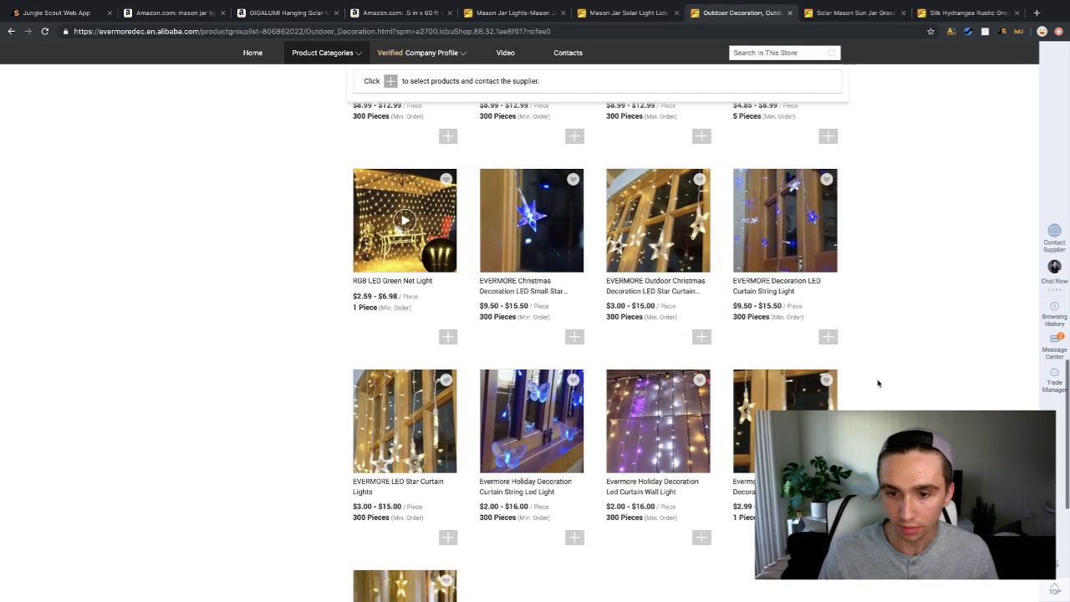
scroll(879, 392, up, 10)
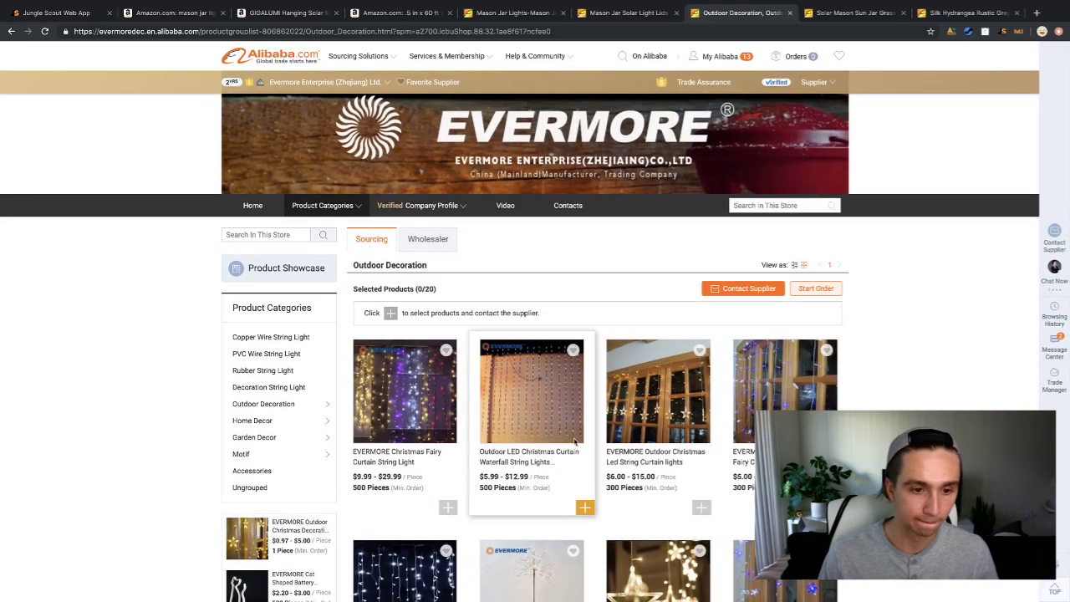
Search the Evermore store for "mason jar".
click(766, 205)
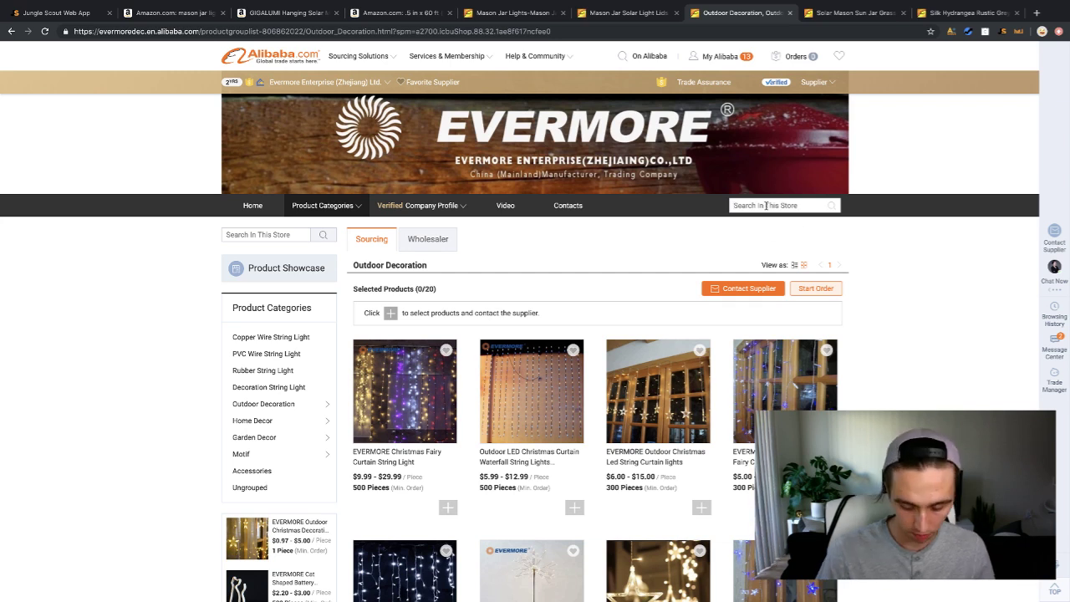
text(mason)
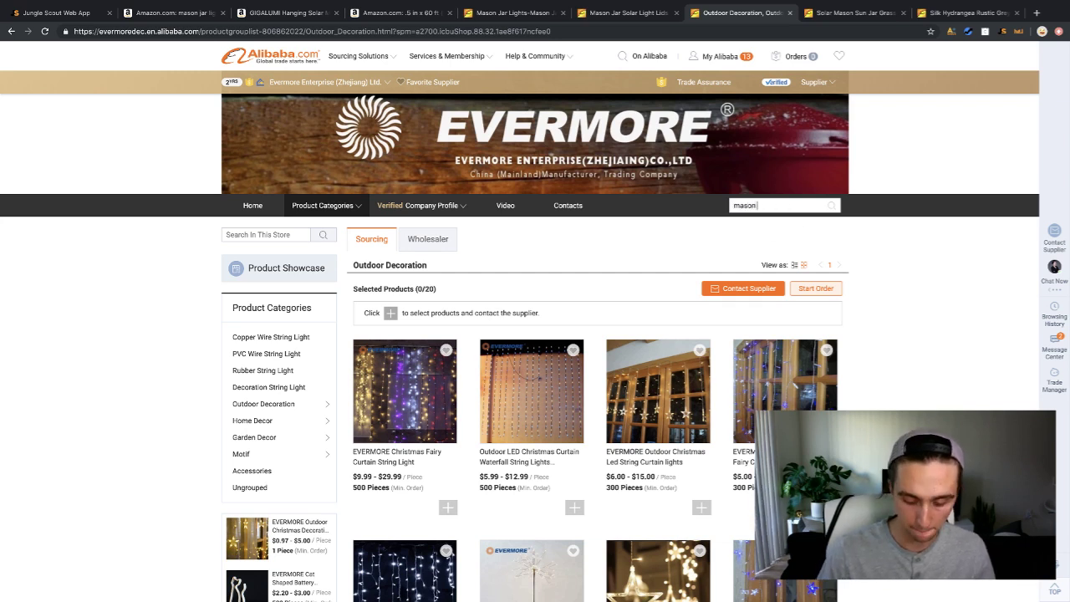
text( jar)
key(Return)
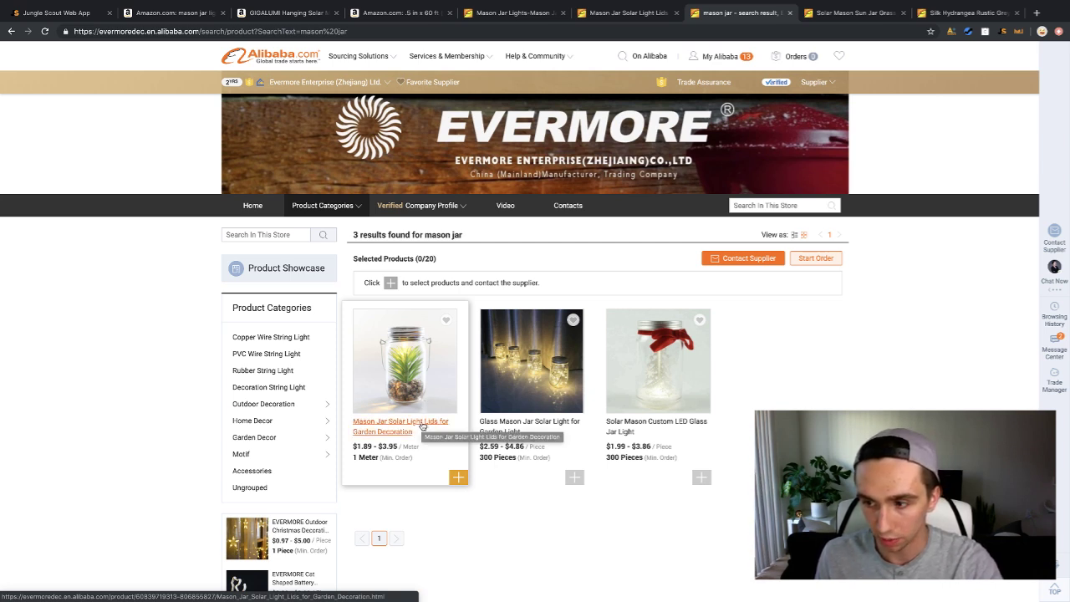
Go back to the Alibaba mason jar lights results and scan the listings down to the Outdoor Solar Sun Mason Jar Light.
click(400, 13)
click(520, 14)
scroll(445, 369, down, 5)
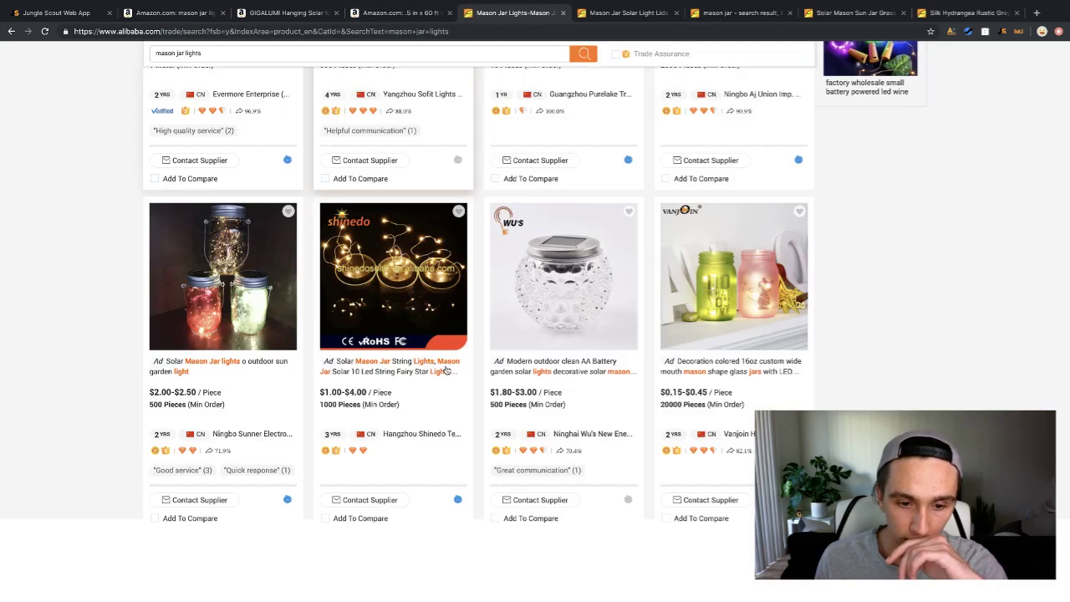
scroll(446, 369, down, 7)
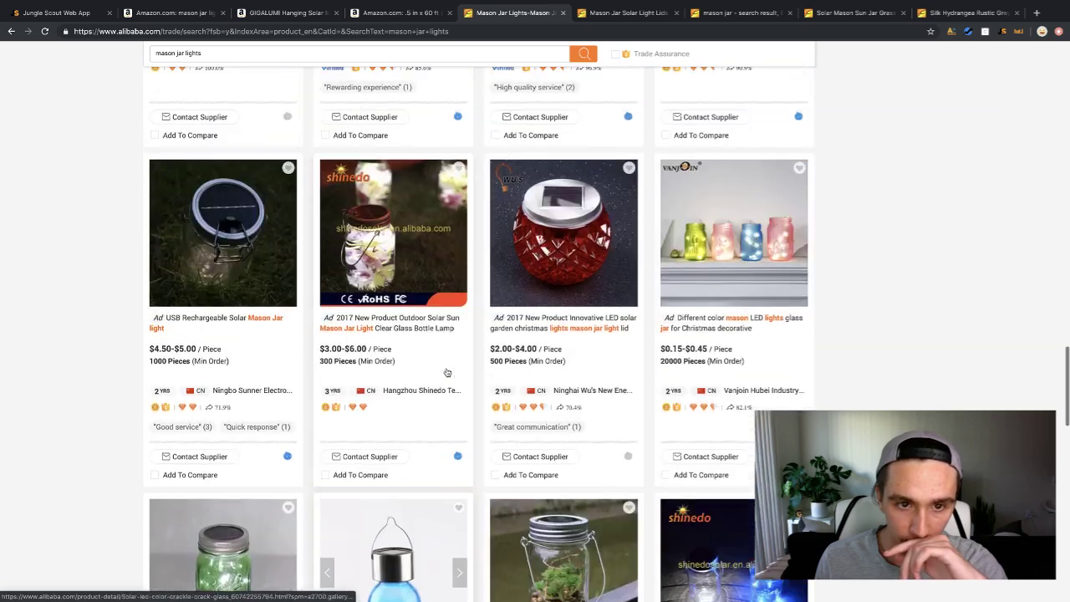
Look through all photos of the 2017 New Product Outdoor Solar Sun Mason Jar Light listing.
click(460, 237)
click(461, 239)
click(461, 239)
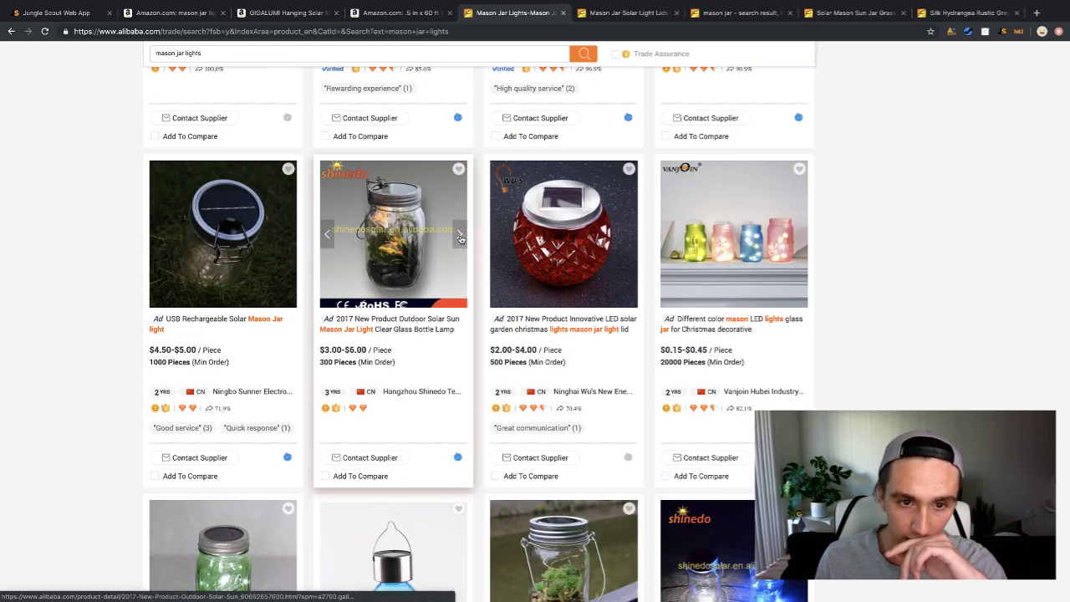
click(460, 240)
click(461, 239)
click(461, 239)
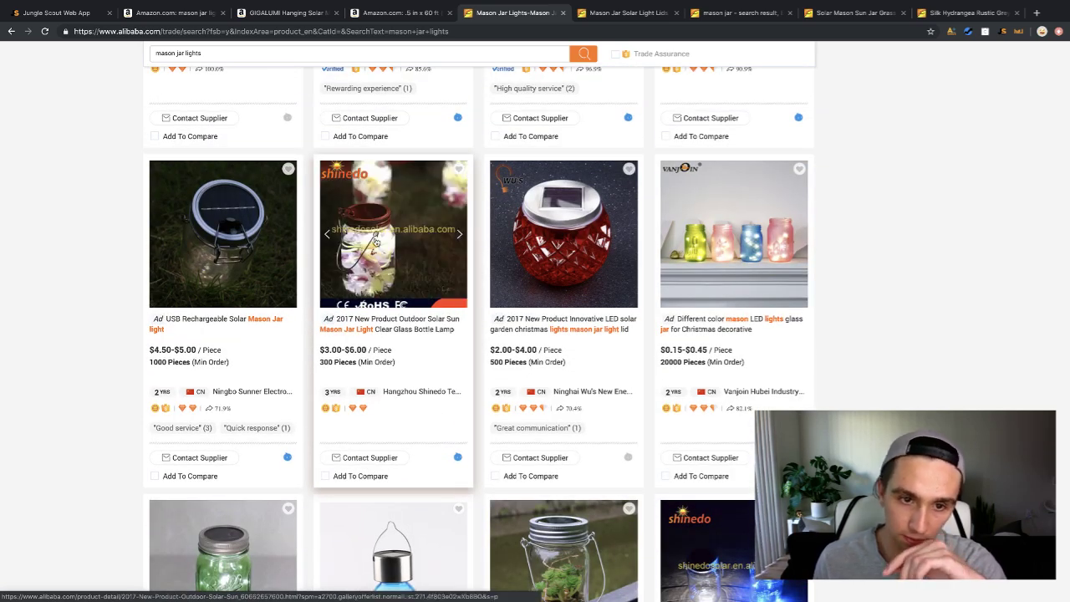
Look through the photos of the Cheap Led Lights 14 oz 25 oz Colored Mason Jars listing at the end of the results.
scroll(376, 283, down, 3)
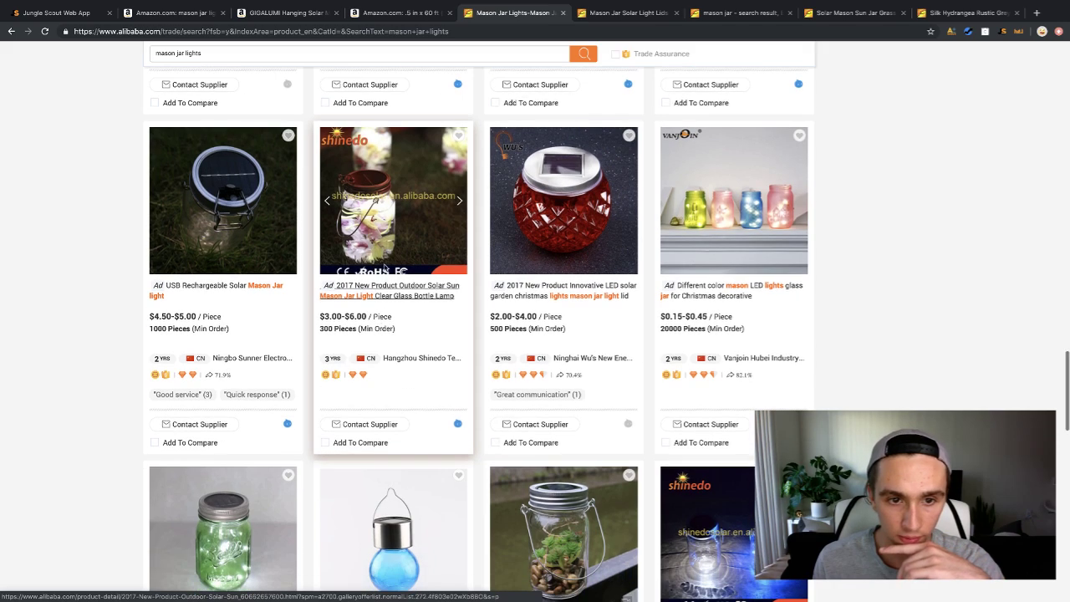
scroll(399, 284, down, 5)
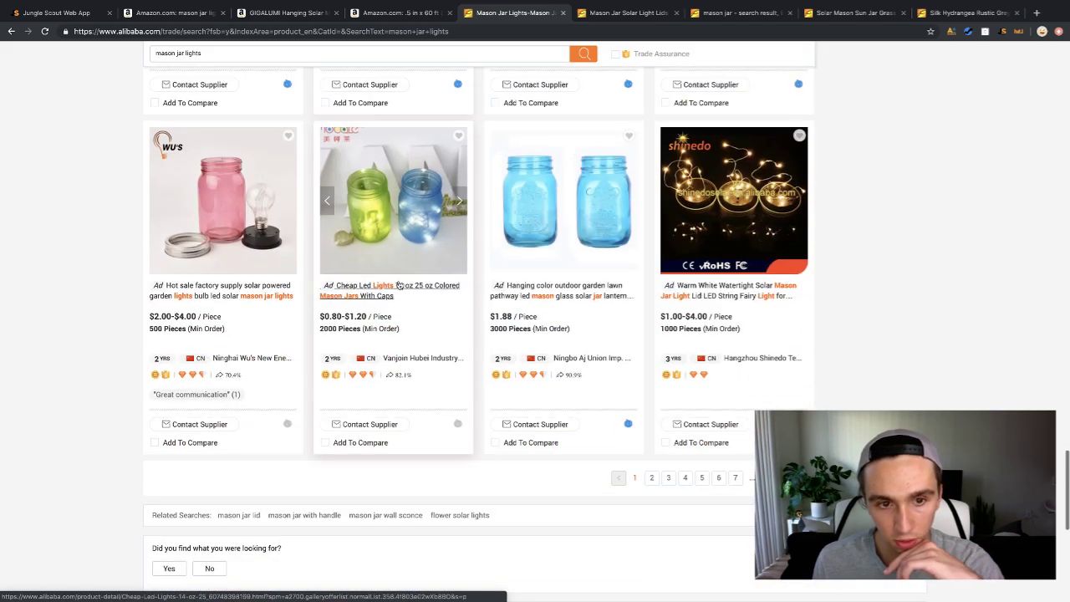
click(459, 205)
click(459, 205)
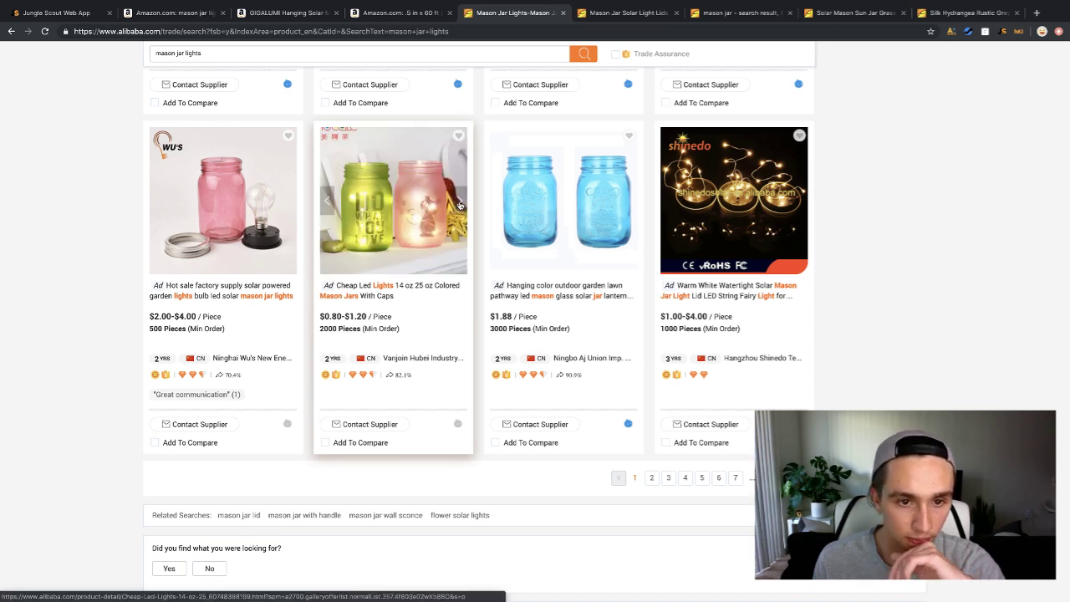
click(459, 205)
click(459, 205)
click(459, 205)
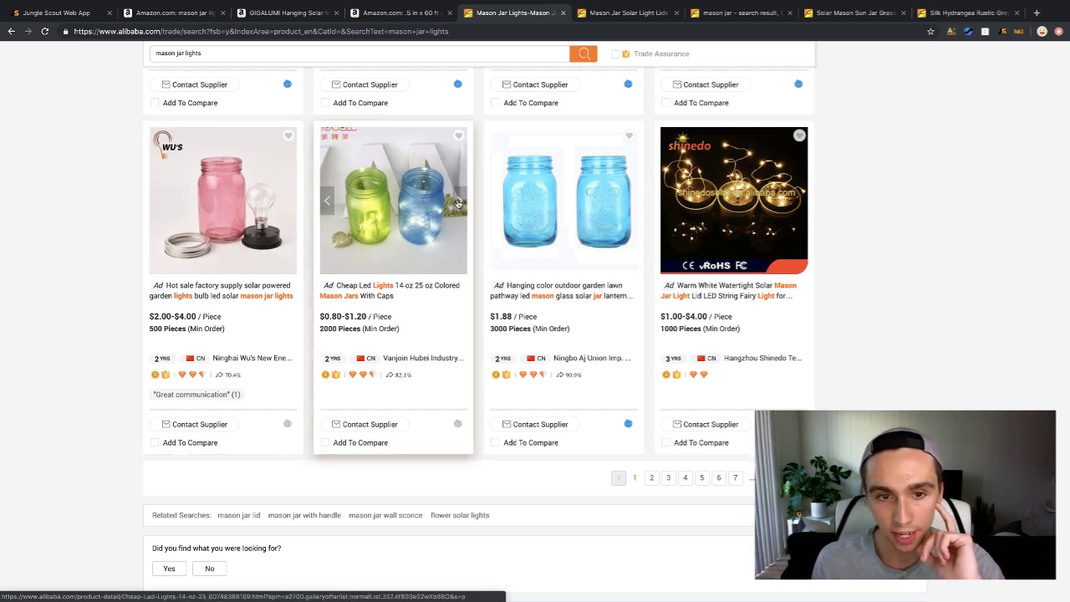
click(337, 207)
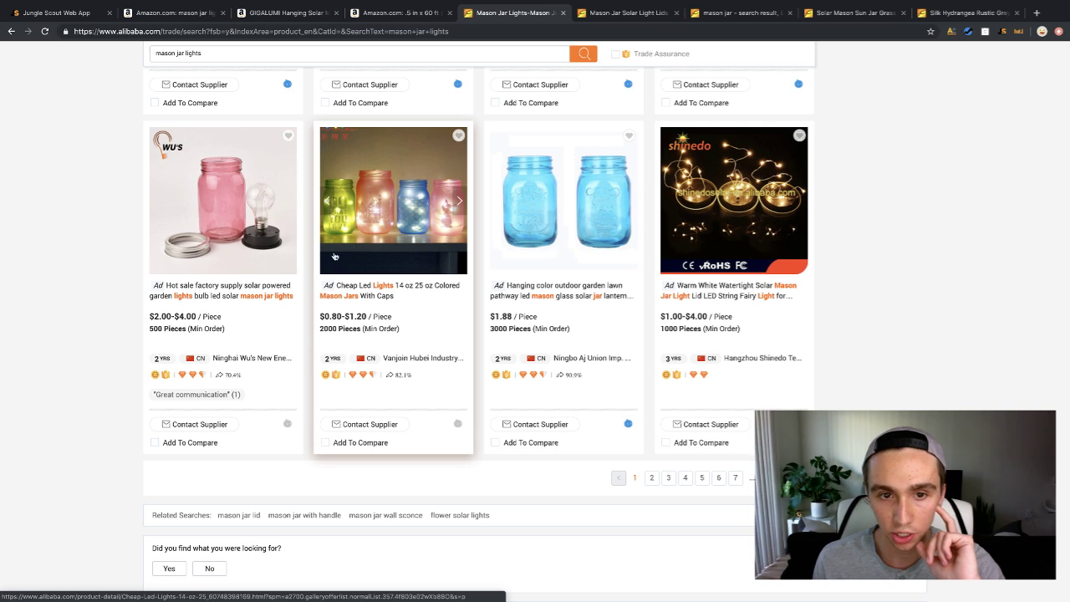
click(460, 203)
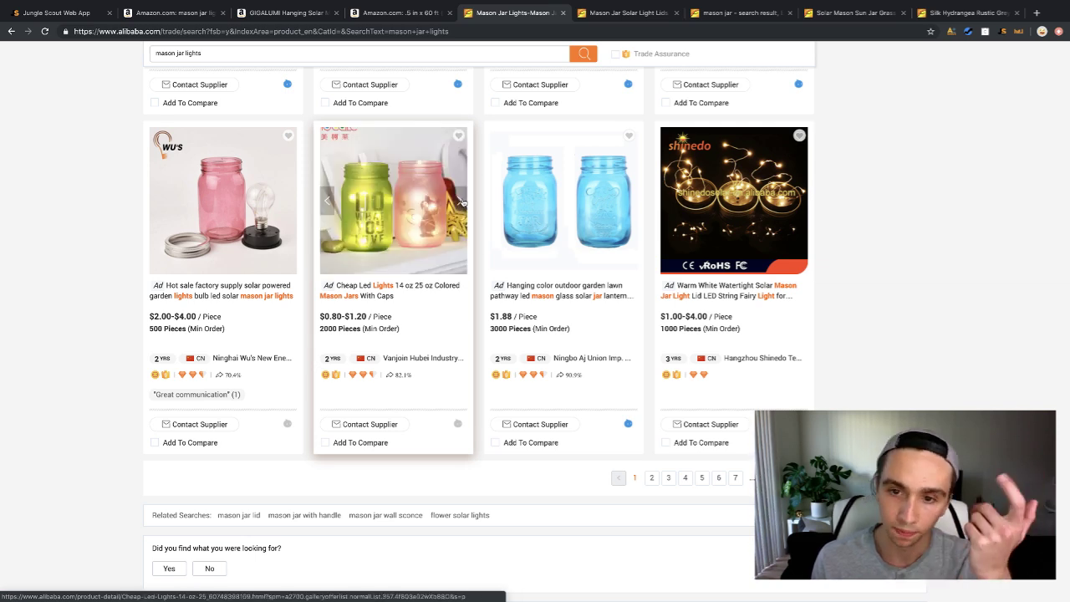
click(460, 203)
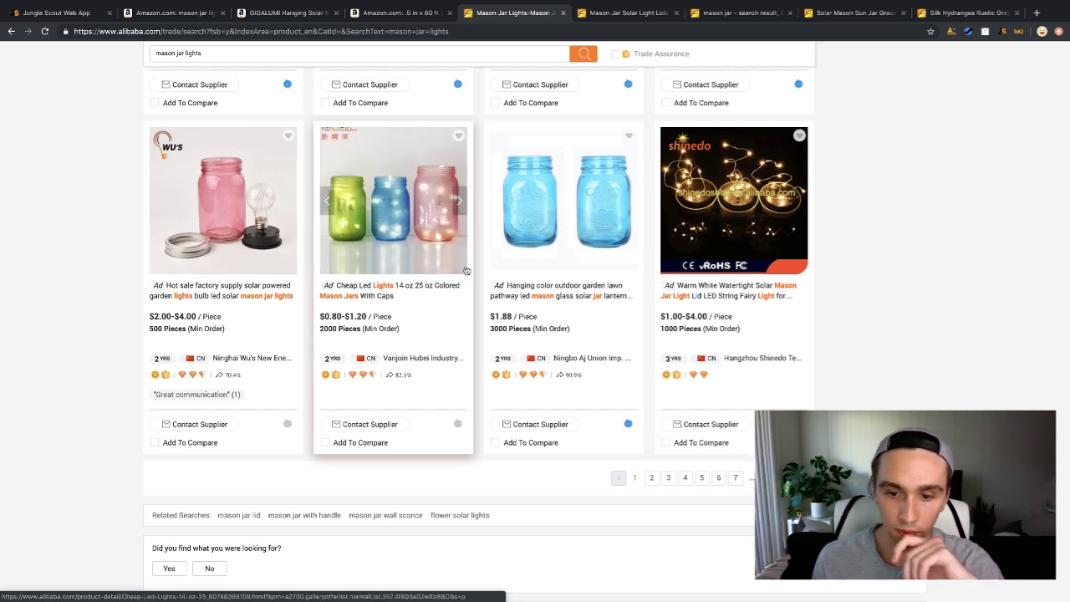
Open page 2 of the mason jar lights results and scan its first rows of listings.
click(652, 479)
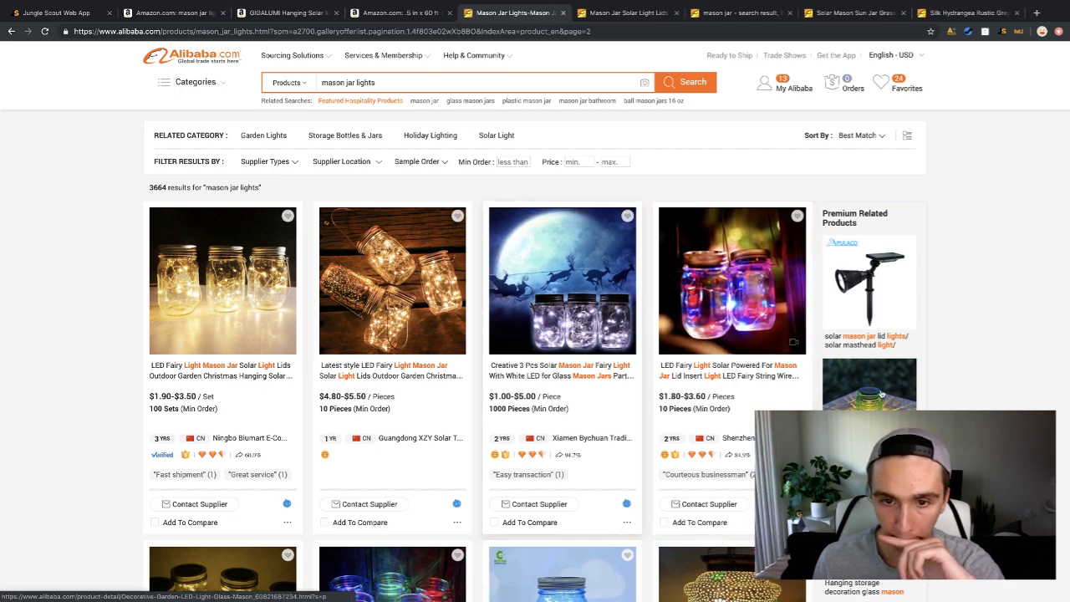
scroll(979, 326, down, 2)
scroll(979, 326, down, 4)
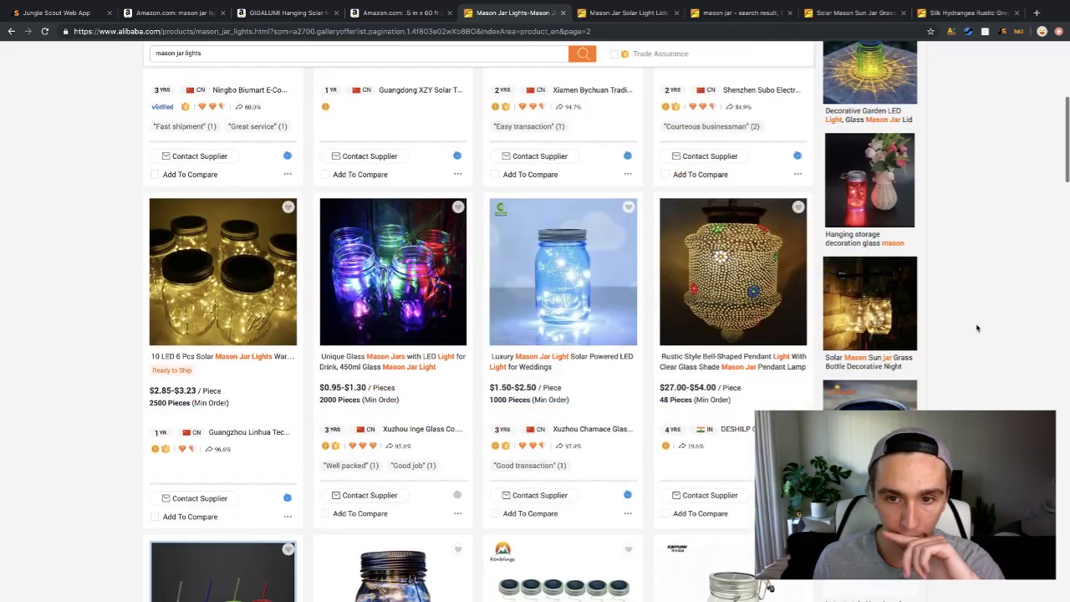
Scan the remaining rows of listings on page 2 of the mason jar lights results.
scroll(976, 328, down, 3)
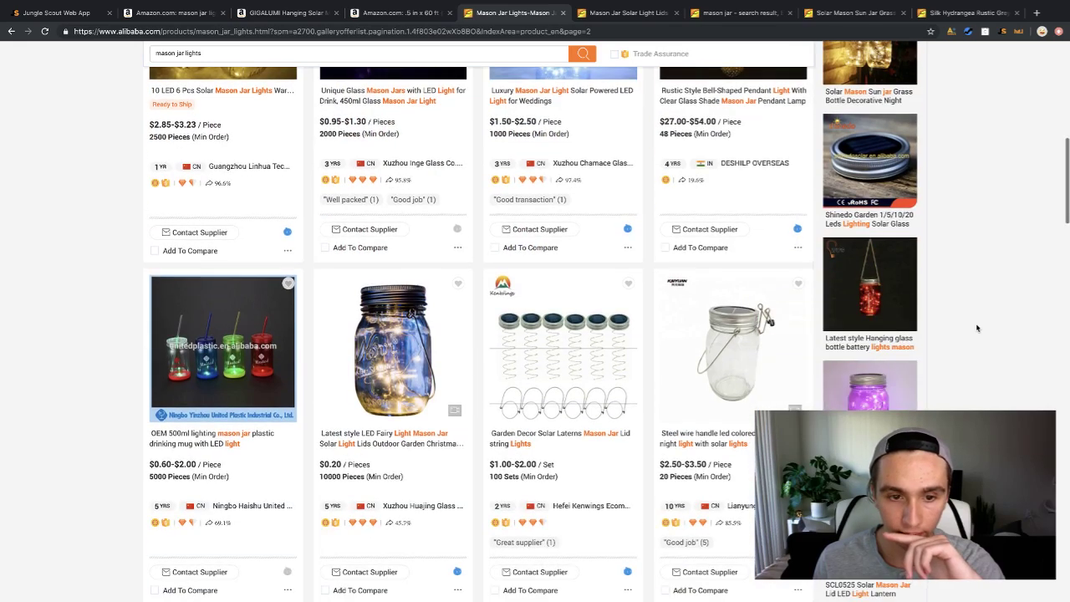
scroll(976, 329, down, 3)
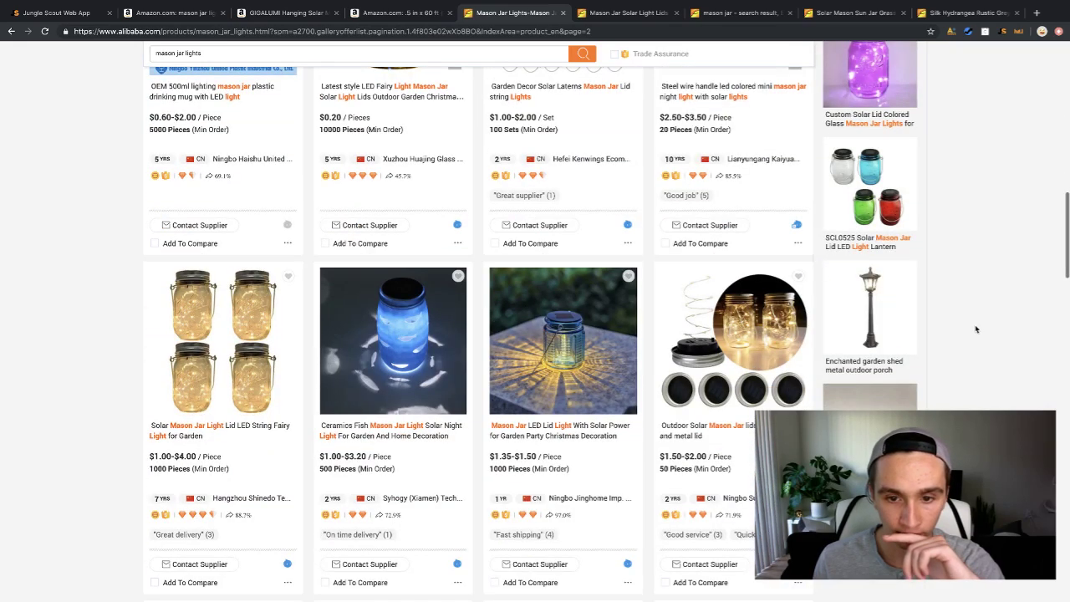
scroll(976, 328, down, 4)
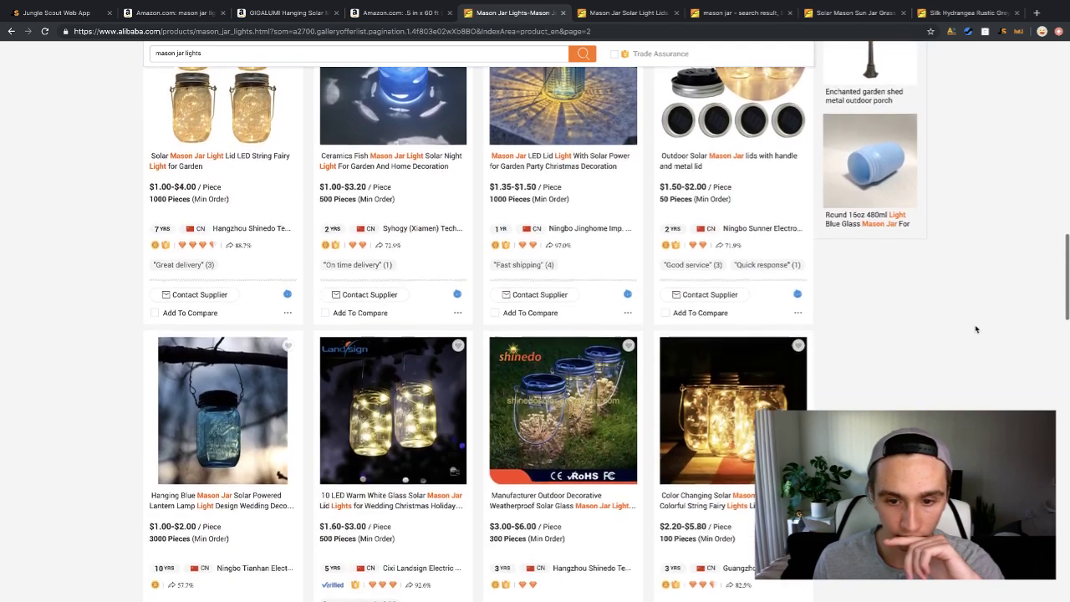
scroll(975, 329, down, 4)
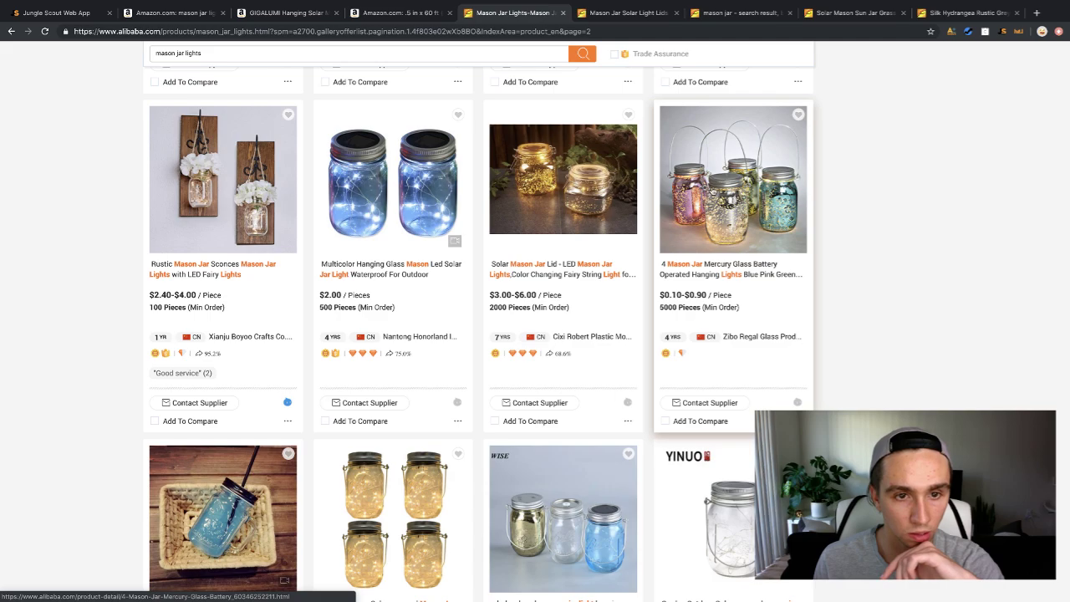
scroll(682, 231, down, 8)
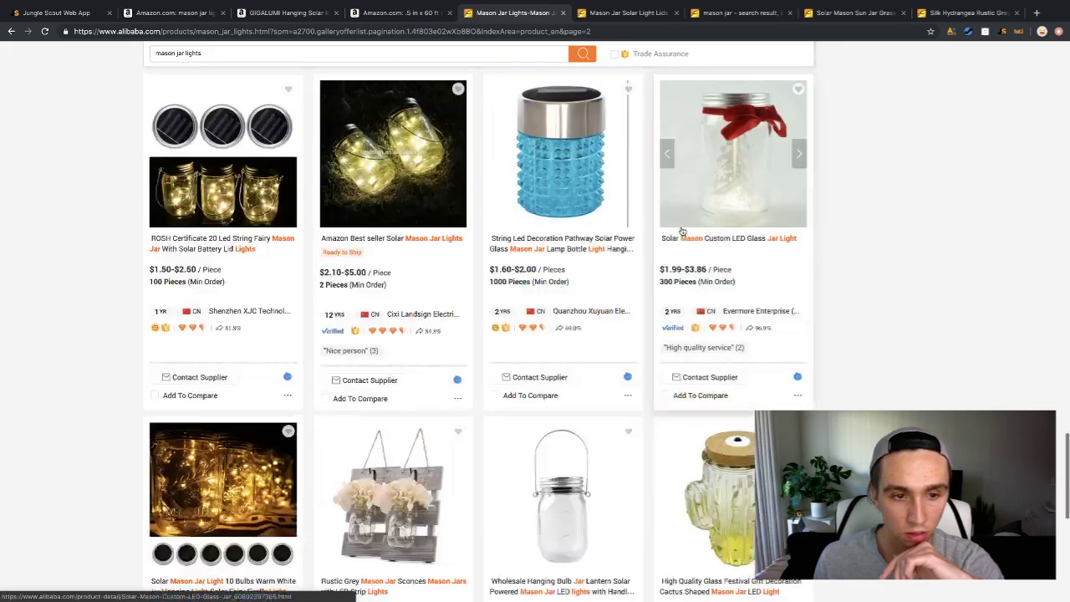
scroll(682, 232, down, 3)
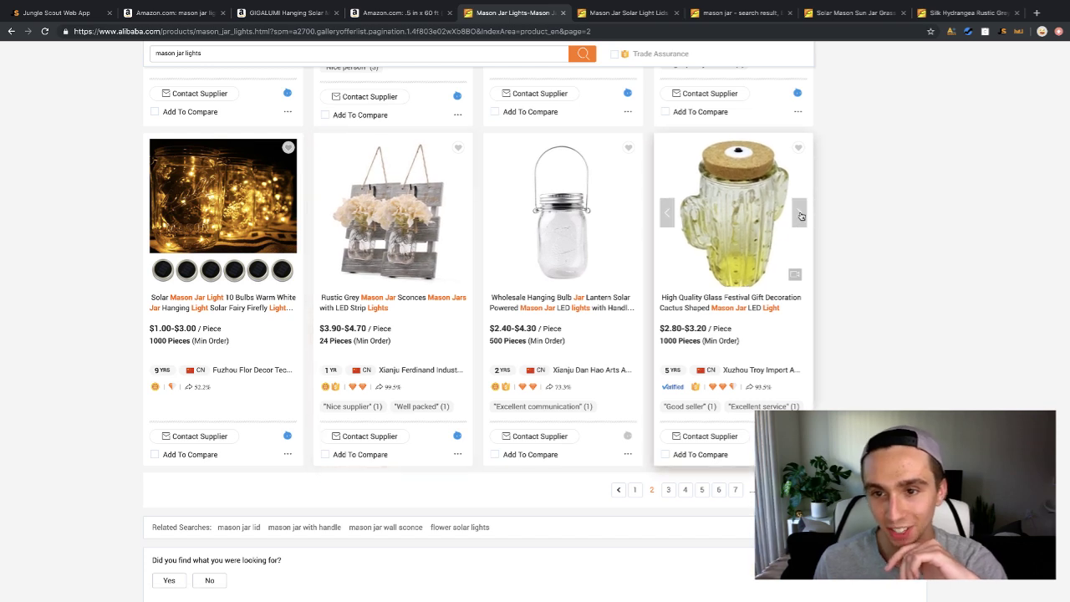
Look through the photos of the High Quality Glass Festival Gift Decoration Cactus Shaped Mason Jar LED Light listing.
click(800, 216)
click(801, 217)
click(801, 217)
click(801, 217)
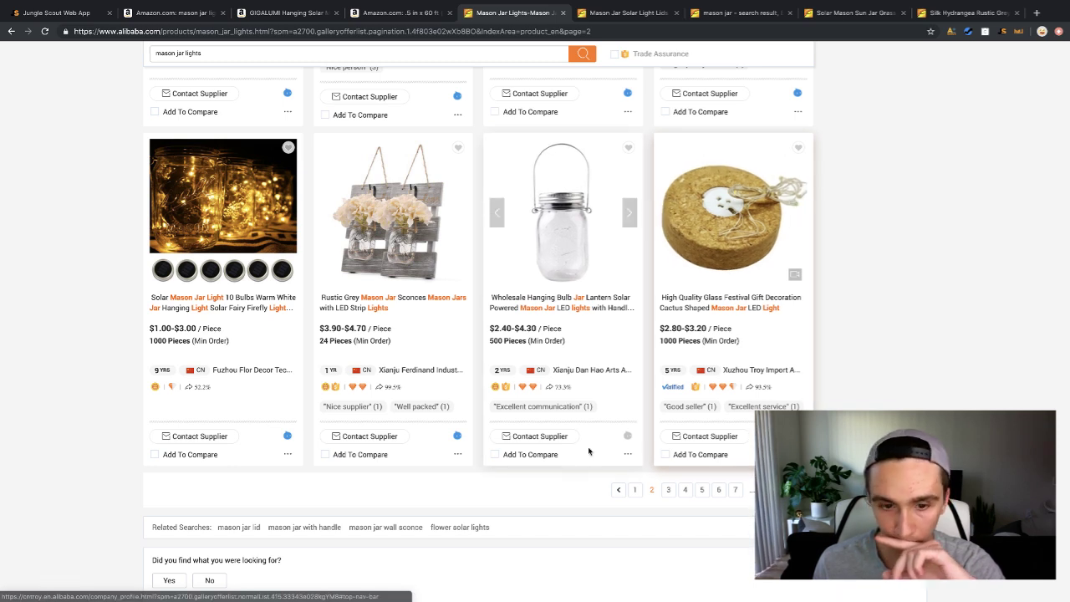
Open page 3 of the mason jar lights results and scan down to the outdoor solar mason jar light with 5 LEDs.
click(661, 491)
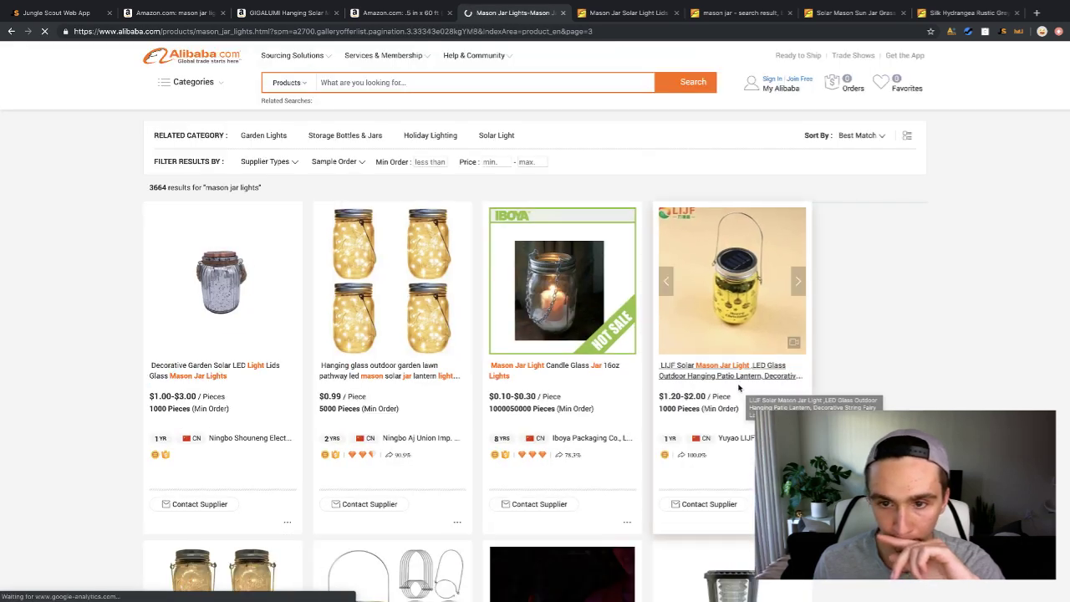
scroll(742, 396, down, 2)
scroll(743, 396, down, 4)
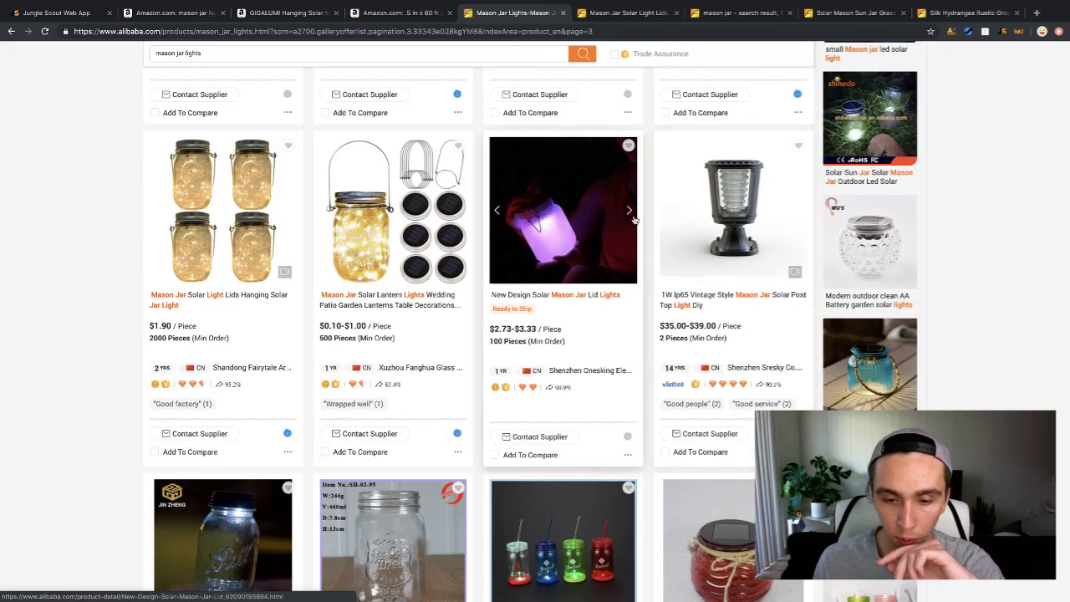
scroll(719, 367, down, 7)
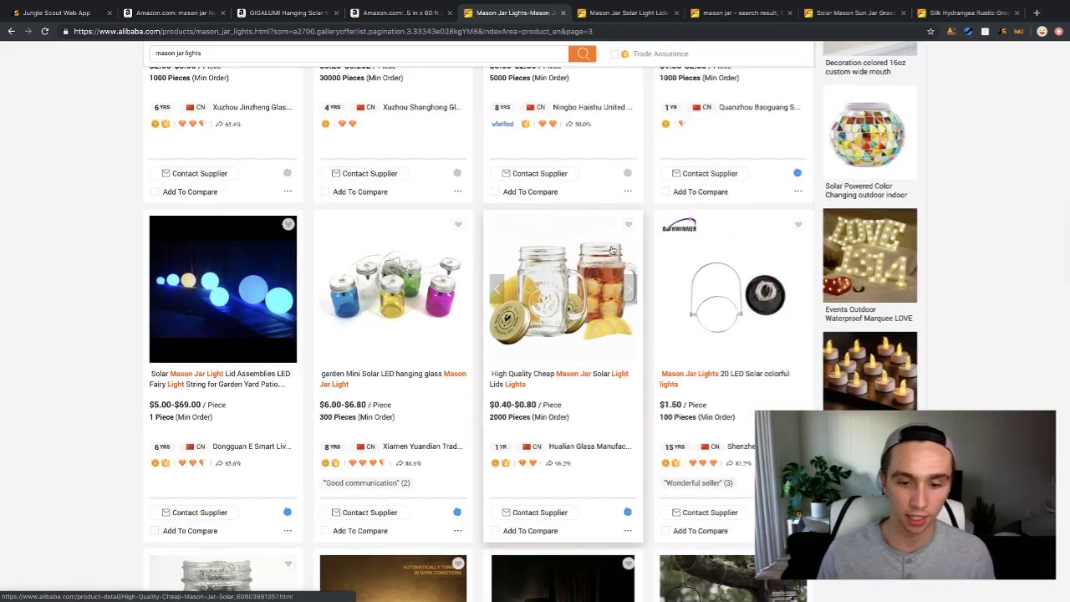
scroll(603, 253, down, 4)
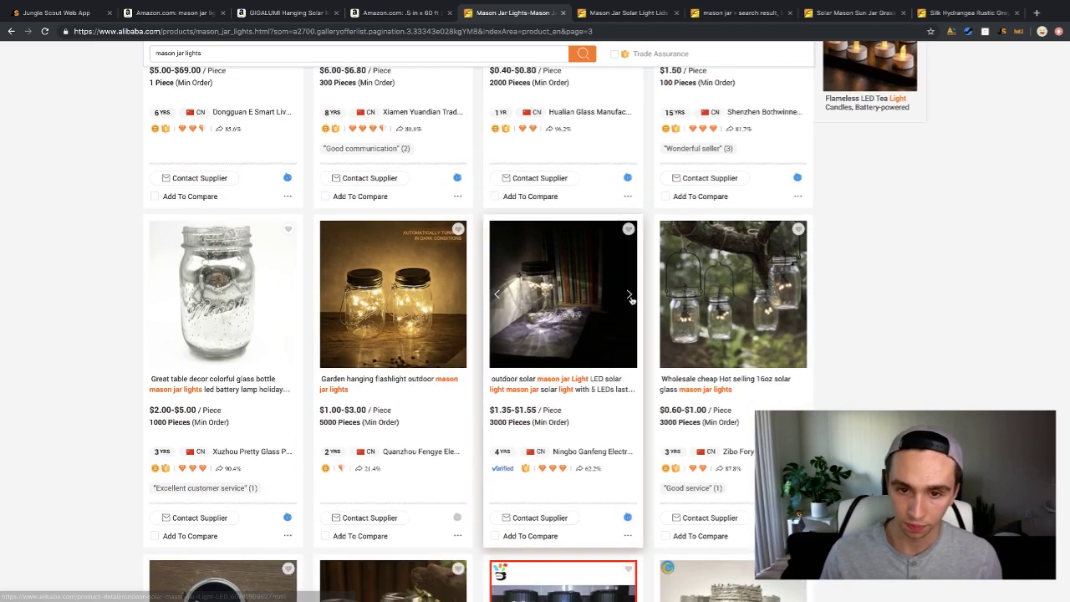
Look through the photos of the outdoor solar mason jar light listing with 5 LEDs.
click(631, 299)
click(630, 300)
click(630, 299)
click(630, 299)
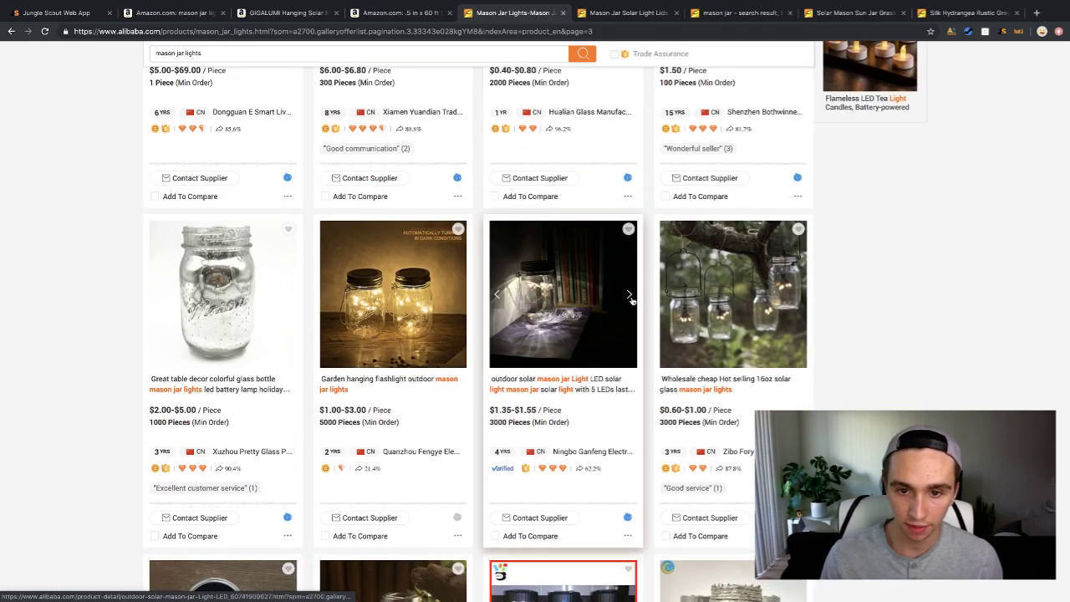
Scan the rest of the listings on page 3 of the mason jar lights results.
scroll(640, 303, down, 3)
scroll(642, 304, down, 1)
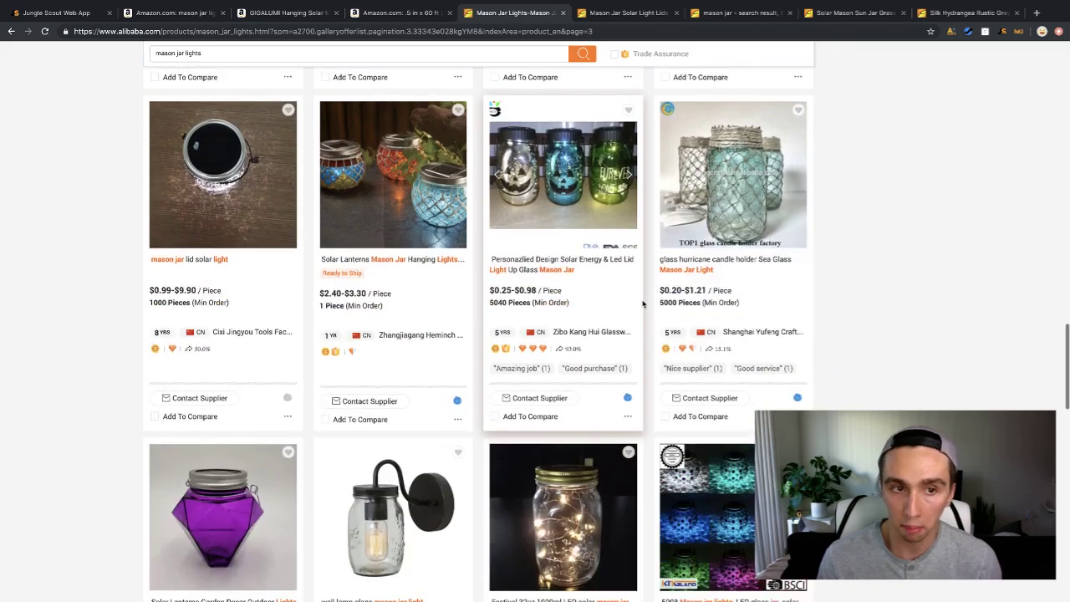
scroll(645, 306, down, 3)
scroll(647, 306, down, 1)
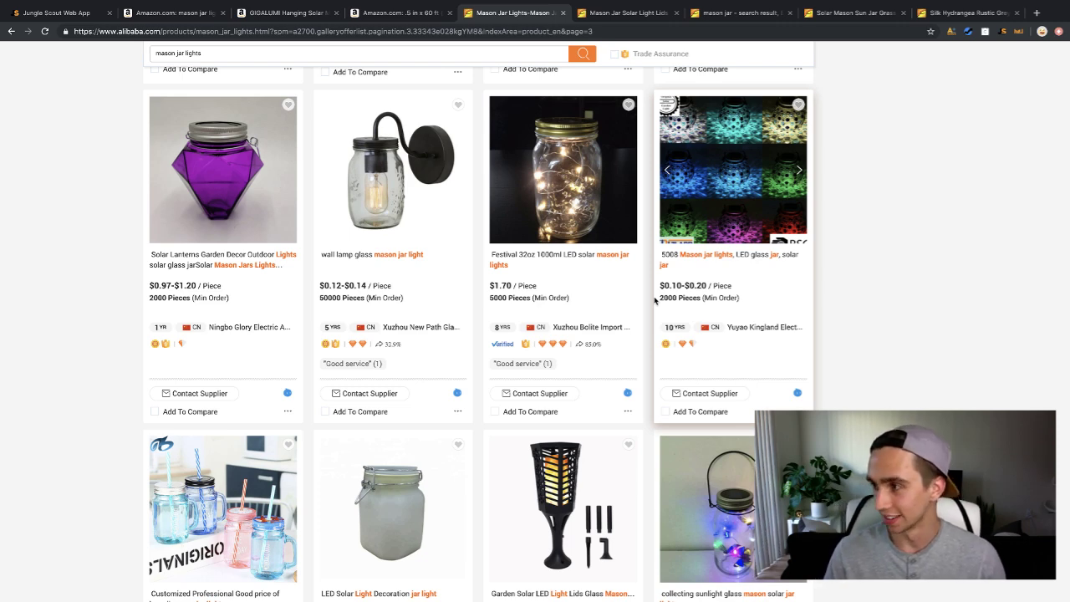
scroll(623, 329, down, 4)
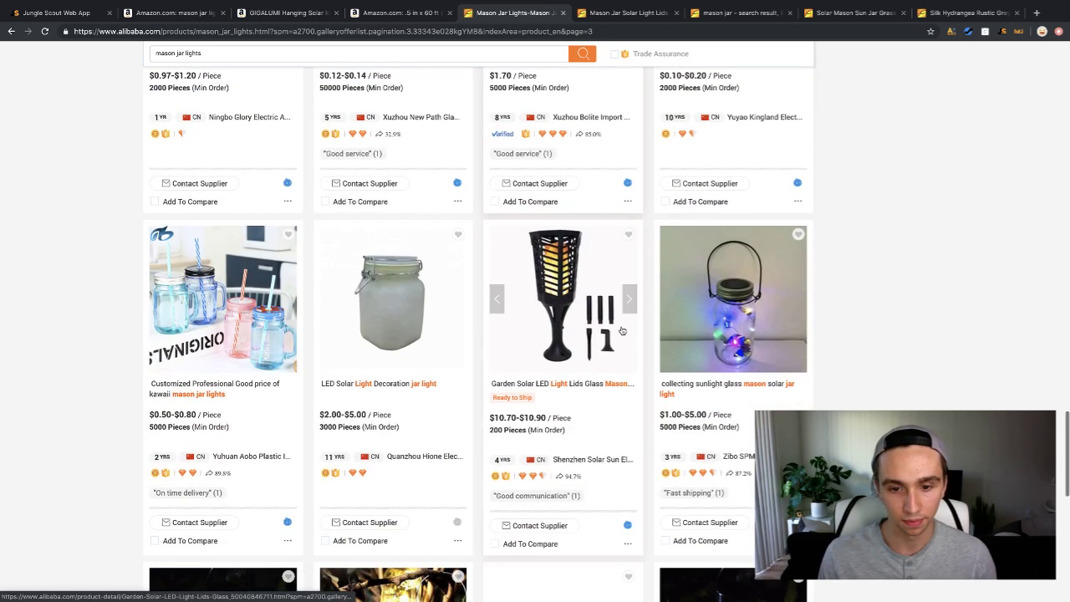
scroll(625, 329, down, 3)
scroll(628, 330, down, 4)
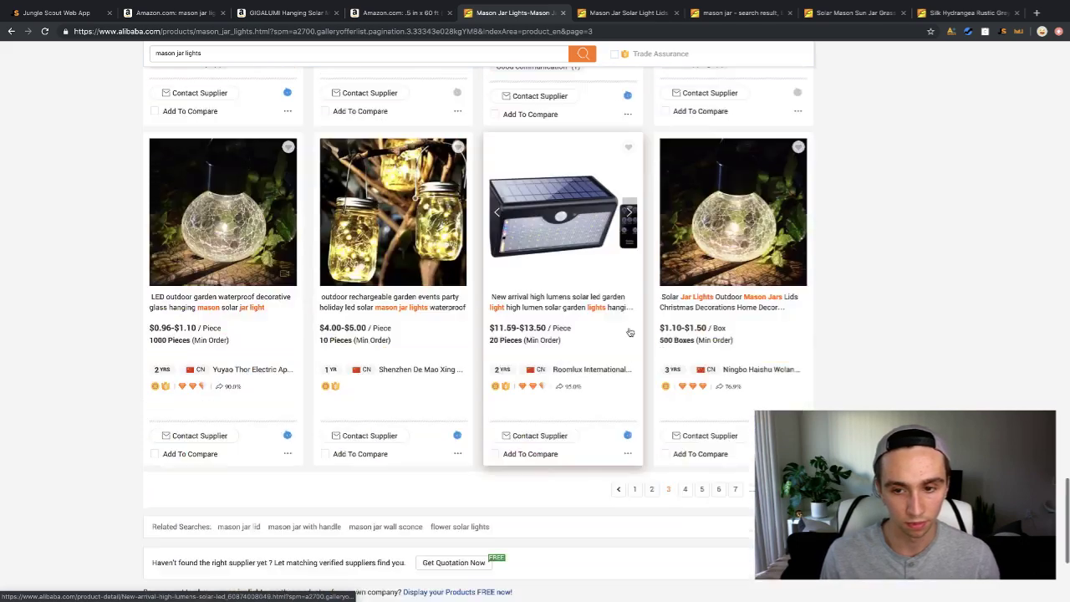
Open page 4 of the mason jar lights results and scan its listings down to the last row.
click(685, 339)
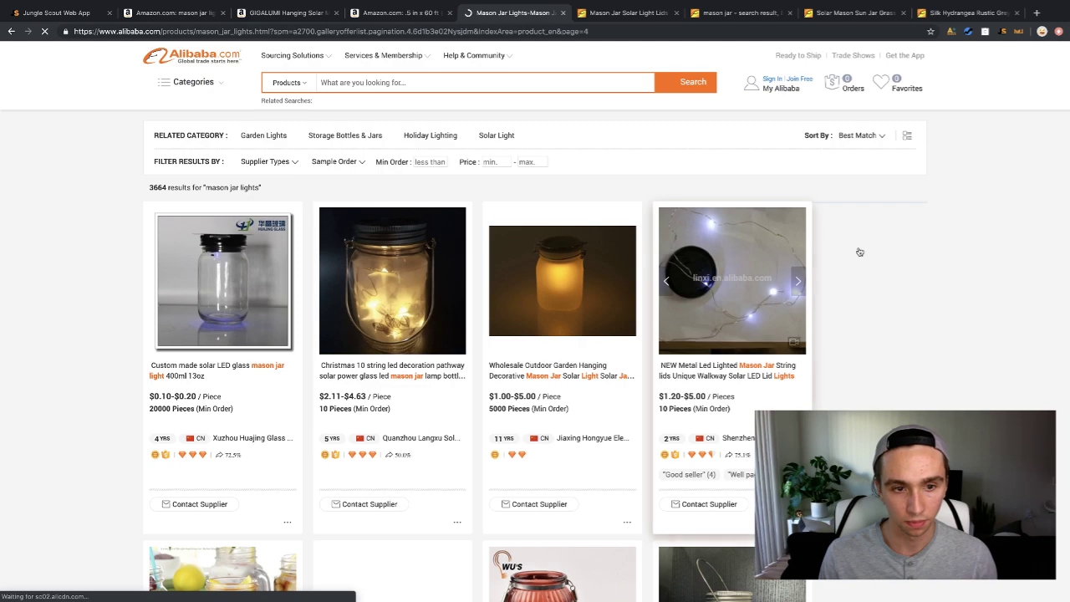
scroll(855, 267, down, 4)
scroll(854, 267, down, 6)
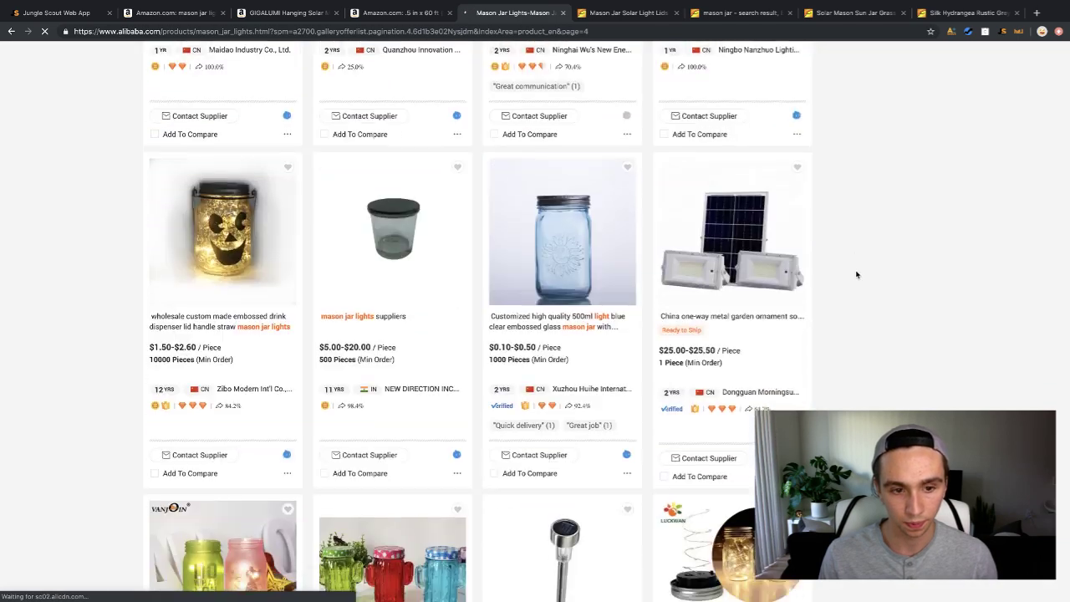
scroll(856, 275, down, 2)
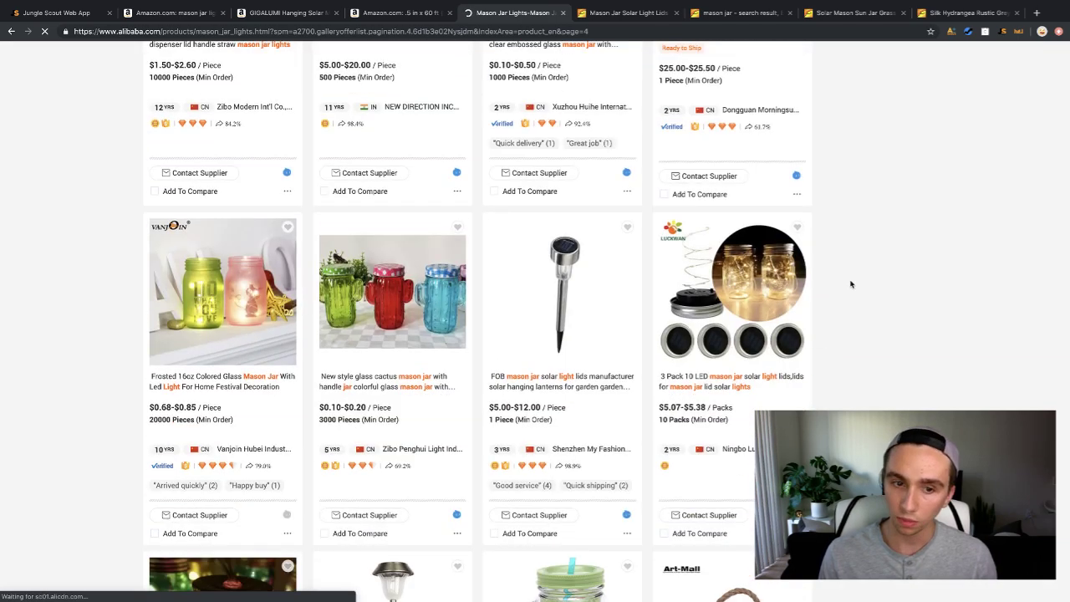
scroll(851, 285, down, 3)
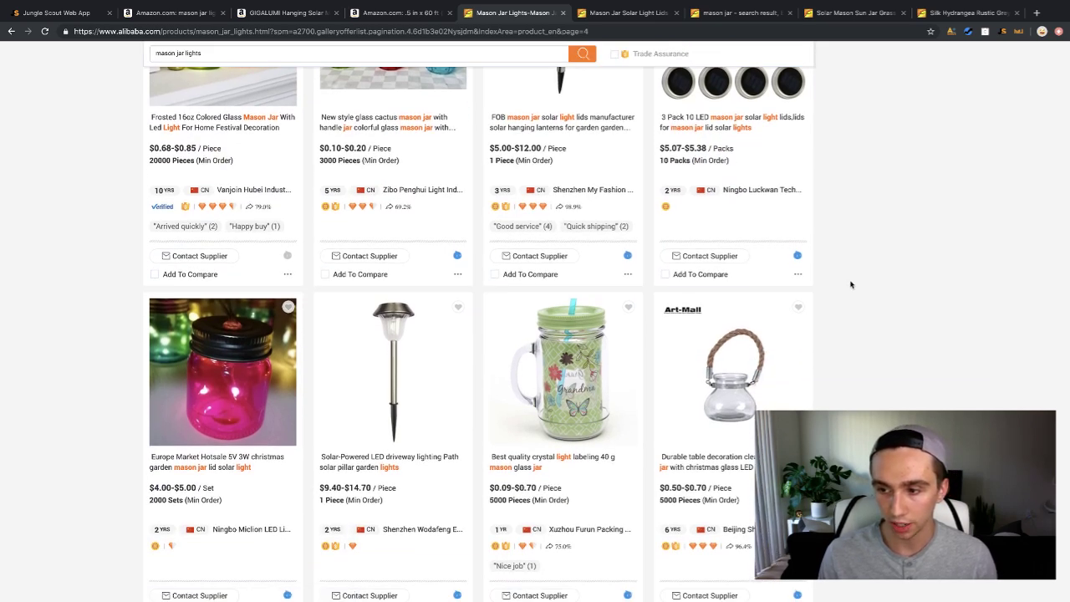
scroll(848, 291, down, 8)
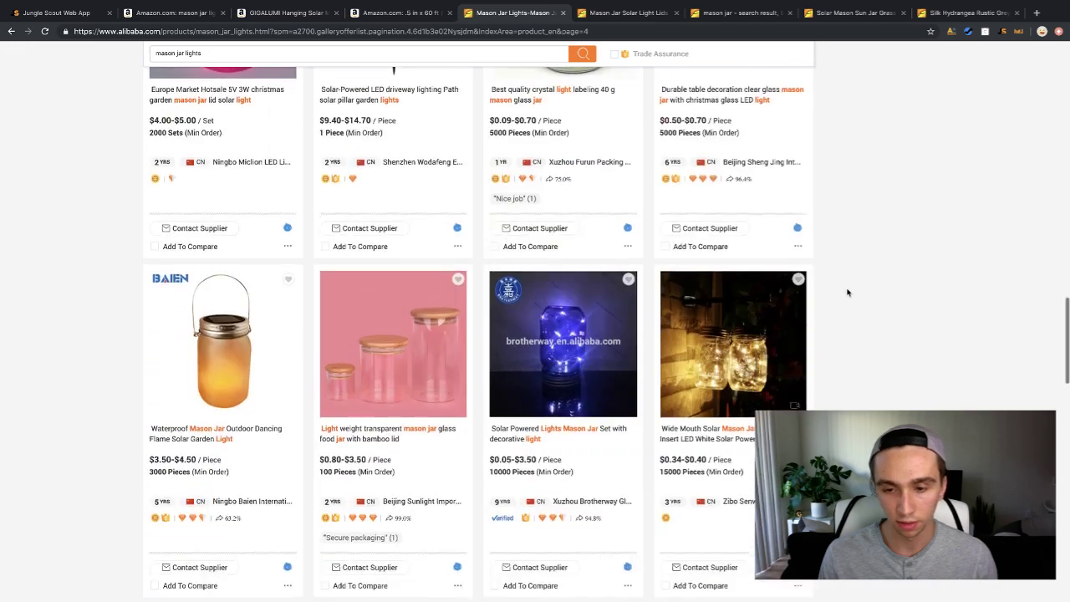
scroll(848, 292, down, 5)
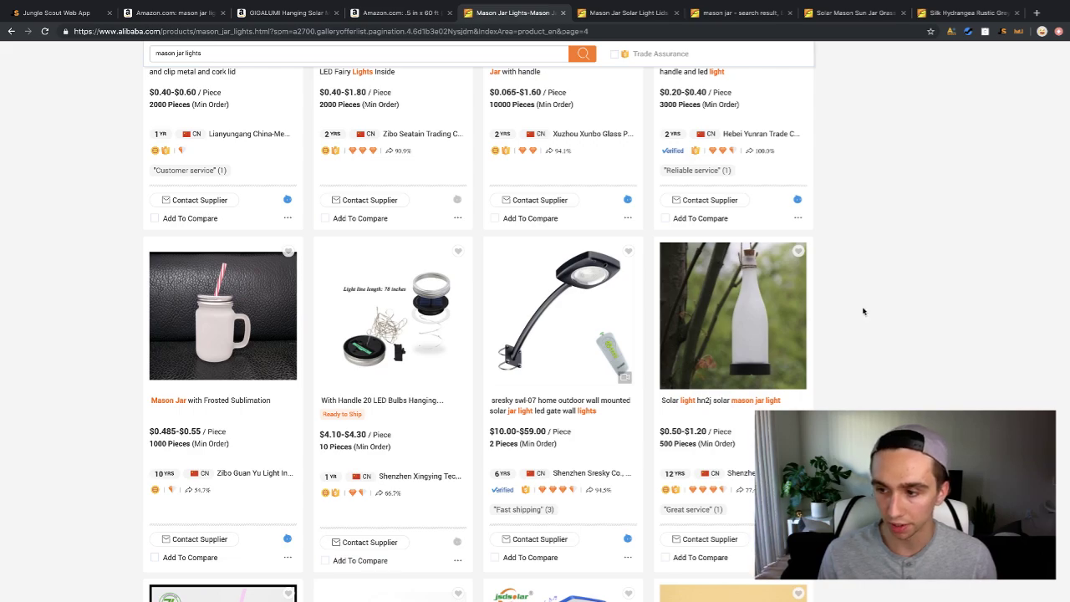
scroll(863, 311, down, 4)
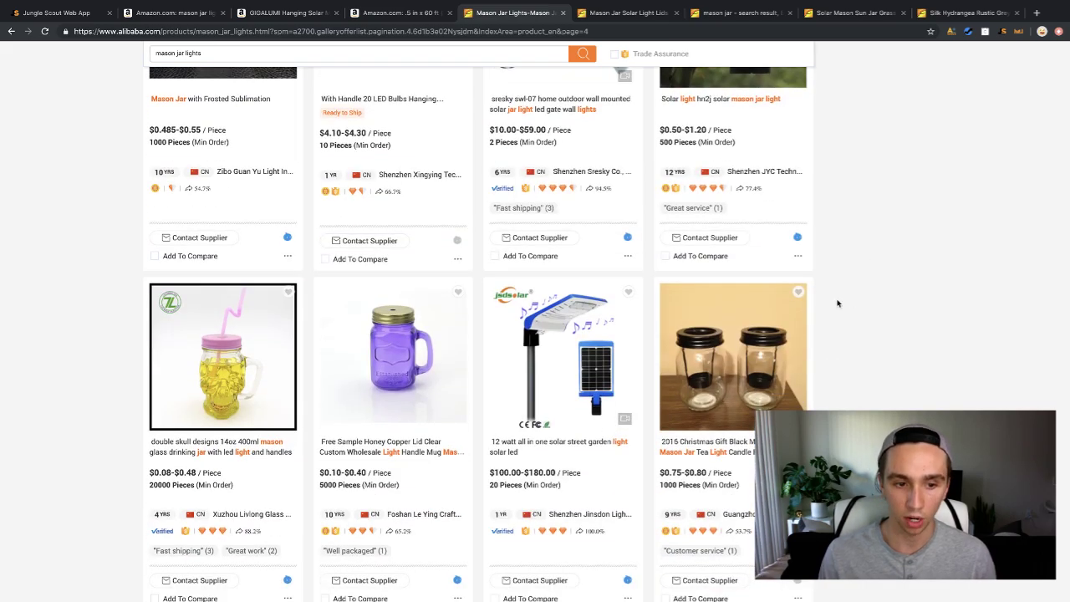
Look through all photos of the double skull designs 14oz 400ml mason glass drinking jar listing in the last row.
scroll(834, 299, up, 20)
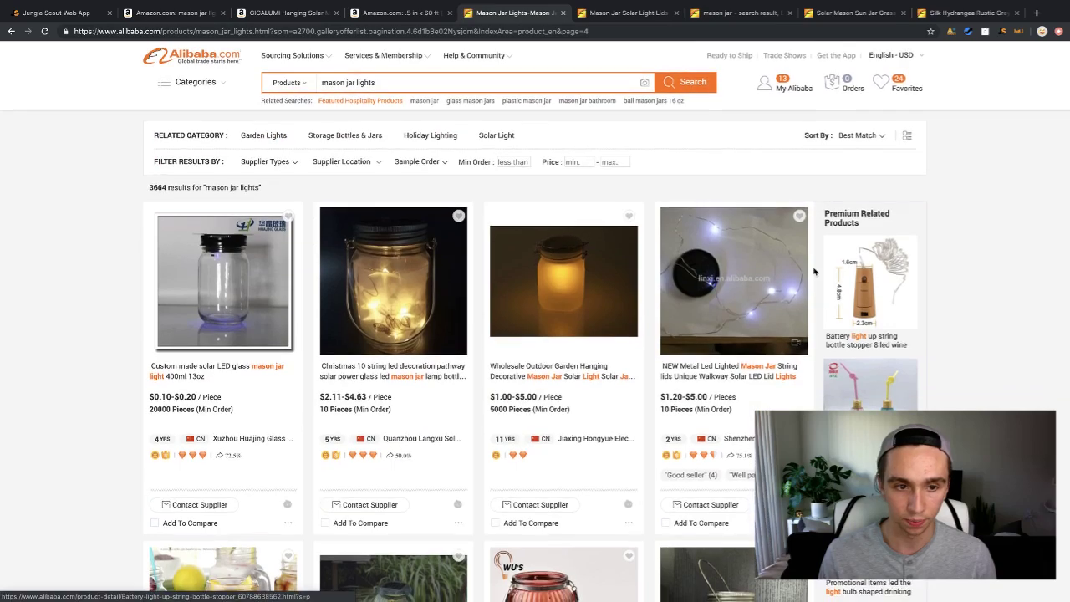
scroll(813, 271, down, 18)
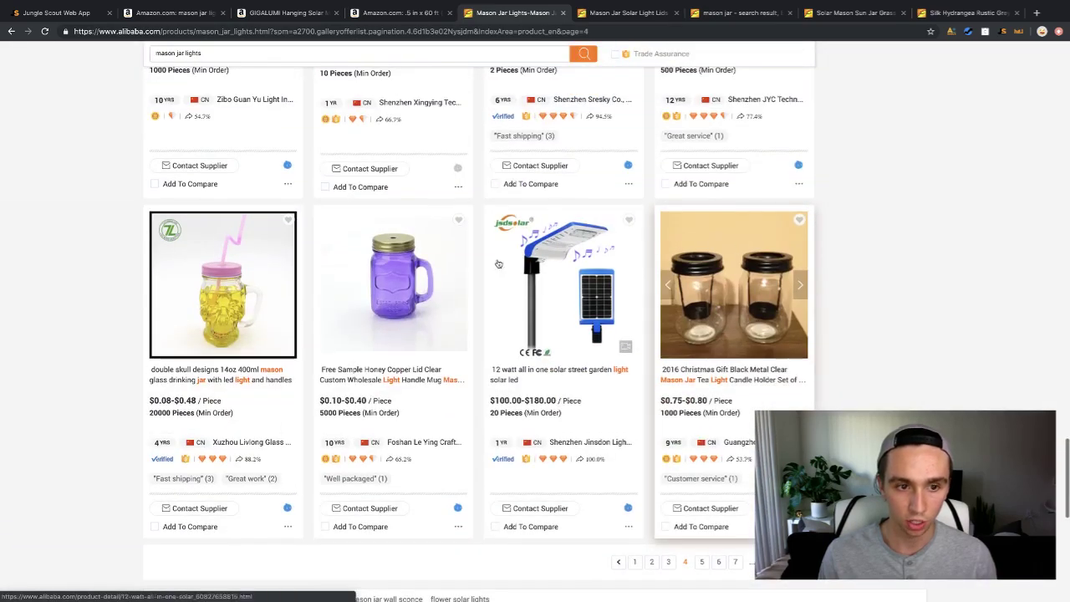
click(289, 289)
click(289, 291)
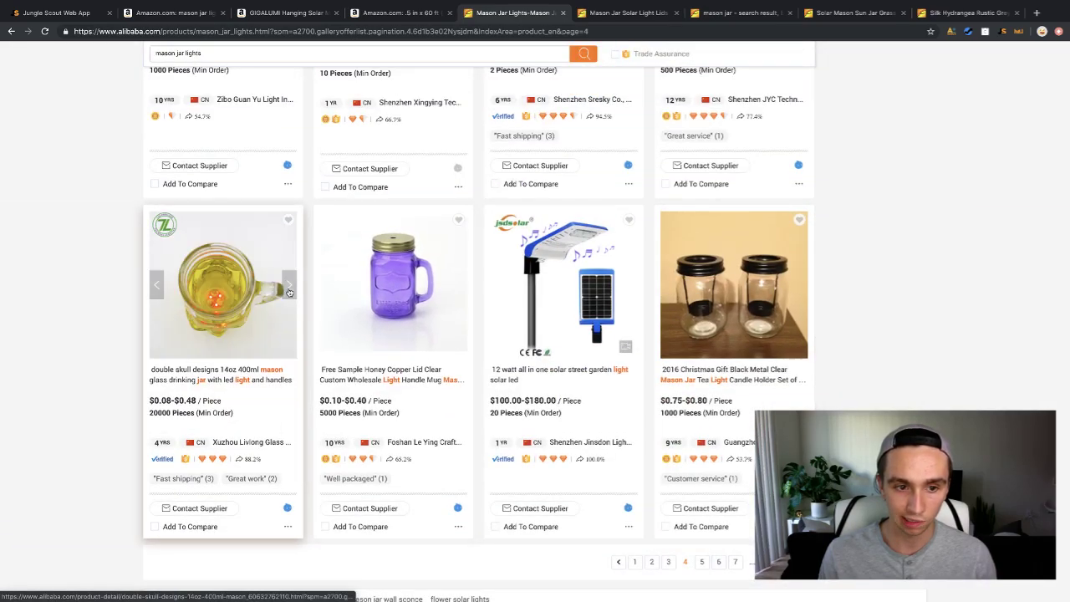
click(289, 289)
click(289, 288)
click(290, 288)
click(289, 287)
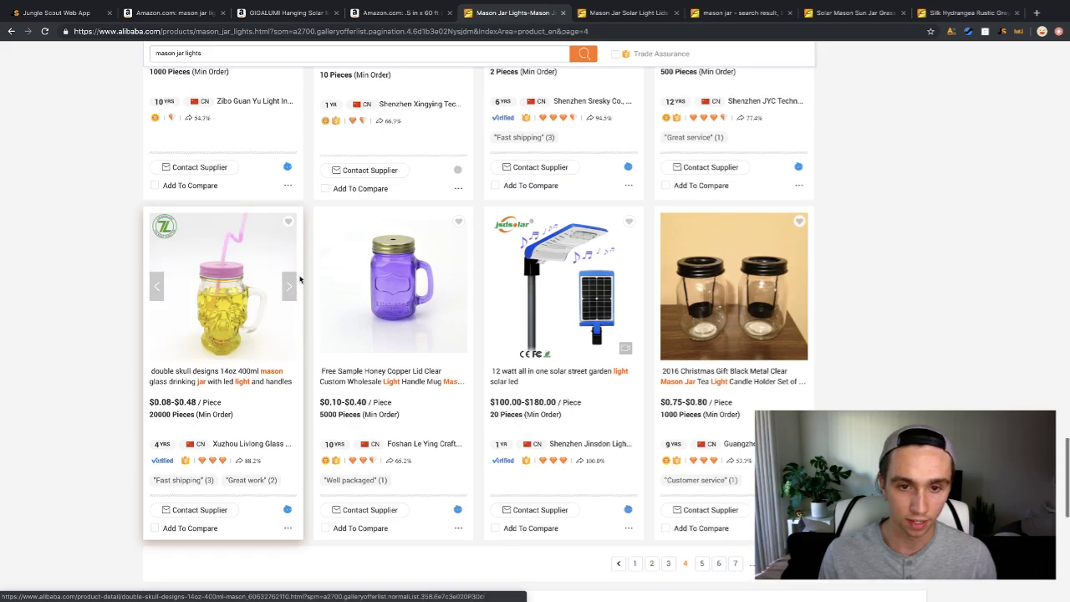
Change the product search to "mason jar skull lights" and check the listings.
scroll(299, 280, up, 15)
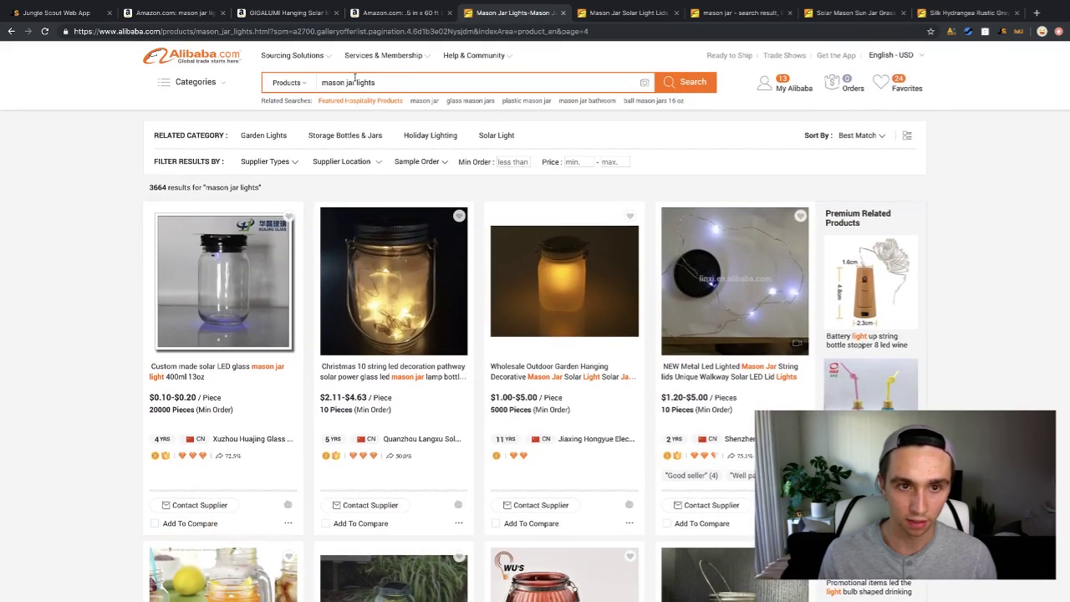
click(347, 82)
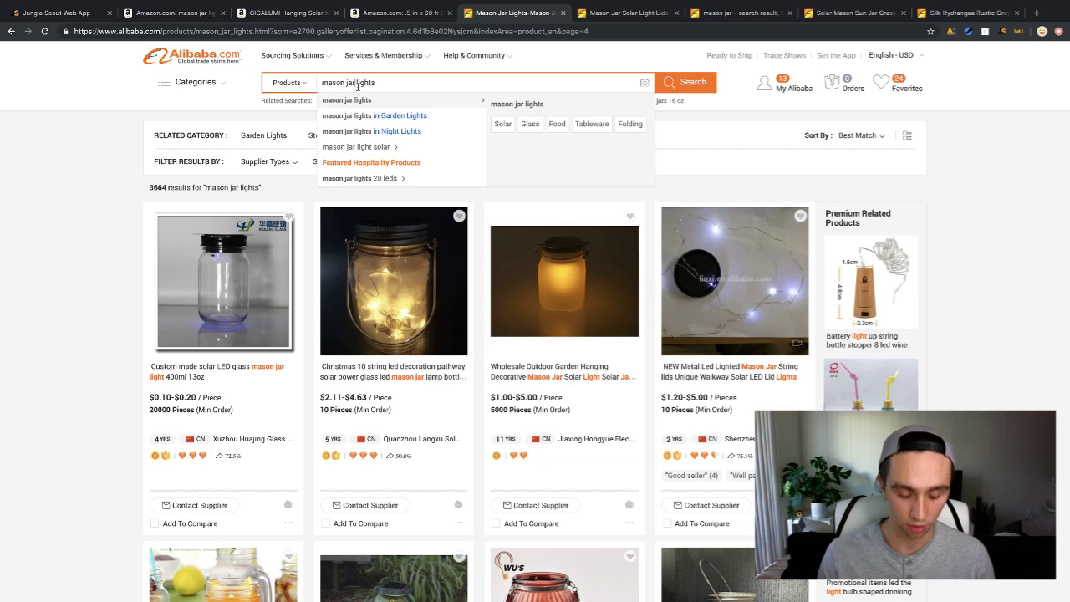
text(skull)
key(Return)
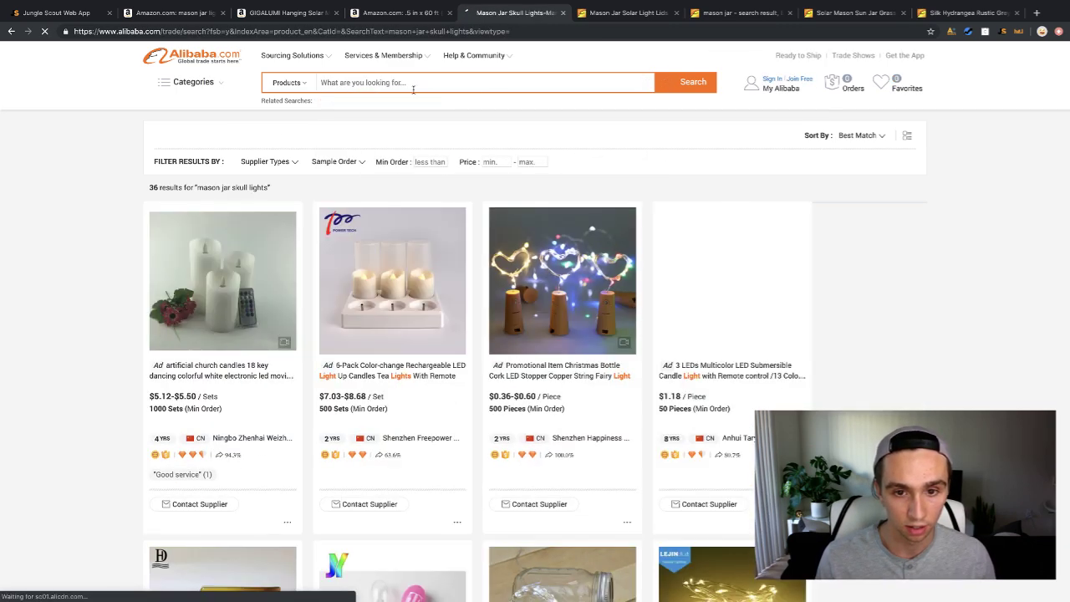
scroll(454, 179, down, 10)
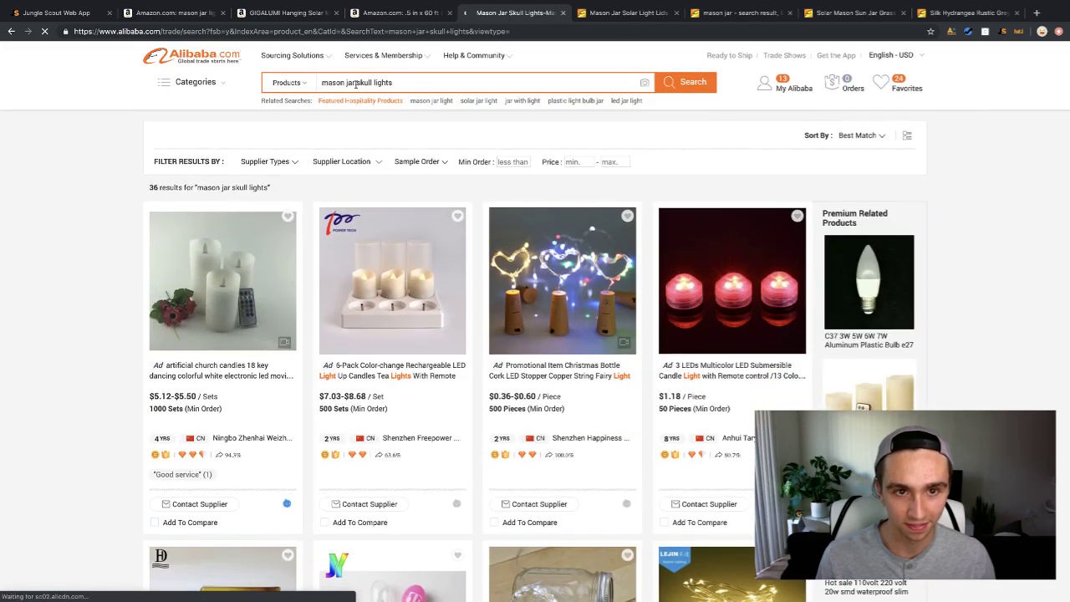
Shorten the product search to "skull lights" and scan the resulting listings.
drag(358, 83, 321, 83)
key(BackSpace)
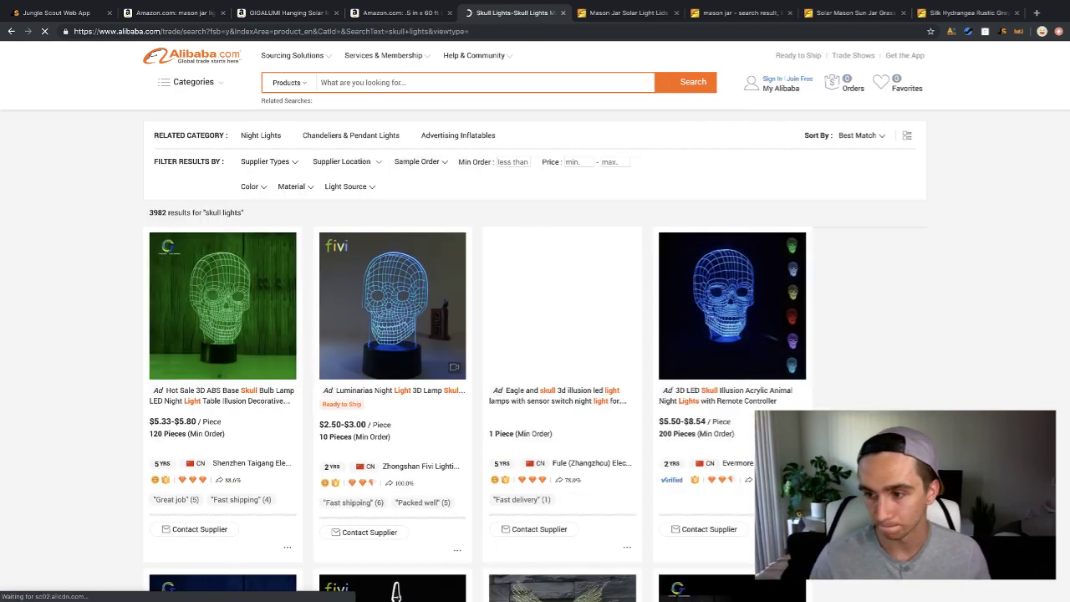
scroll(917, 333, down, 3)
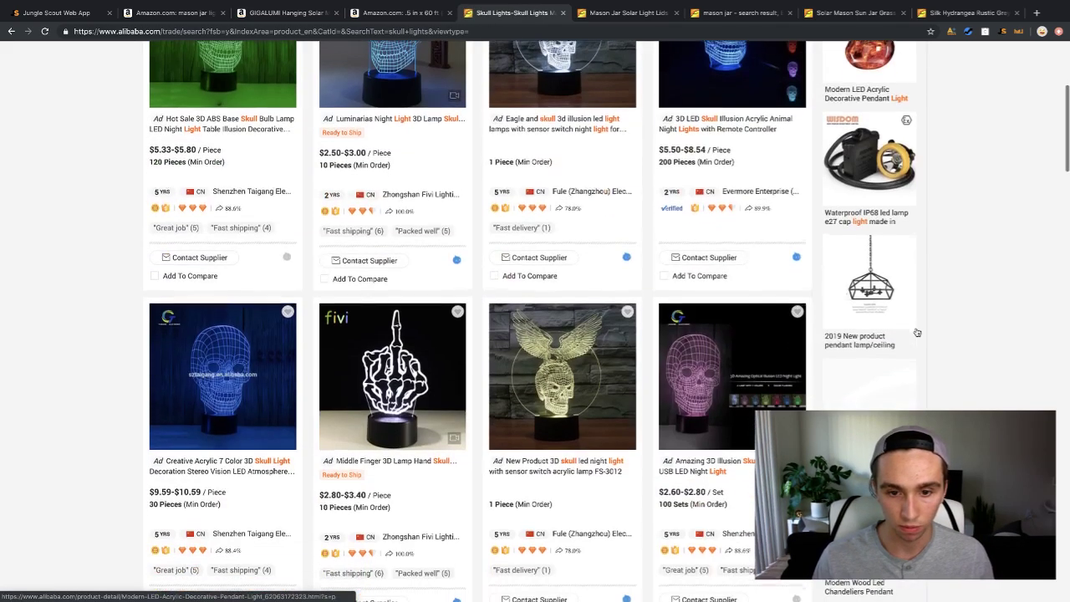
scroll(917, 333, down, 3)
scroll(920, 334, down, 5)
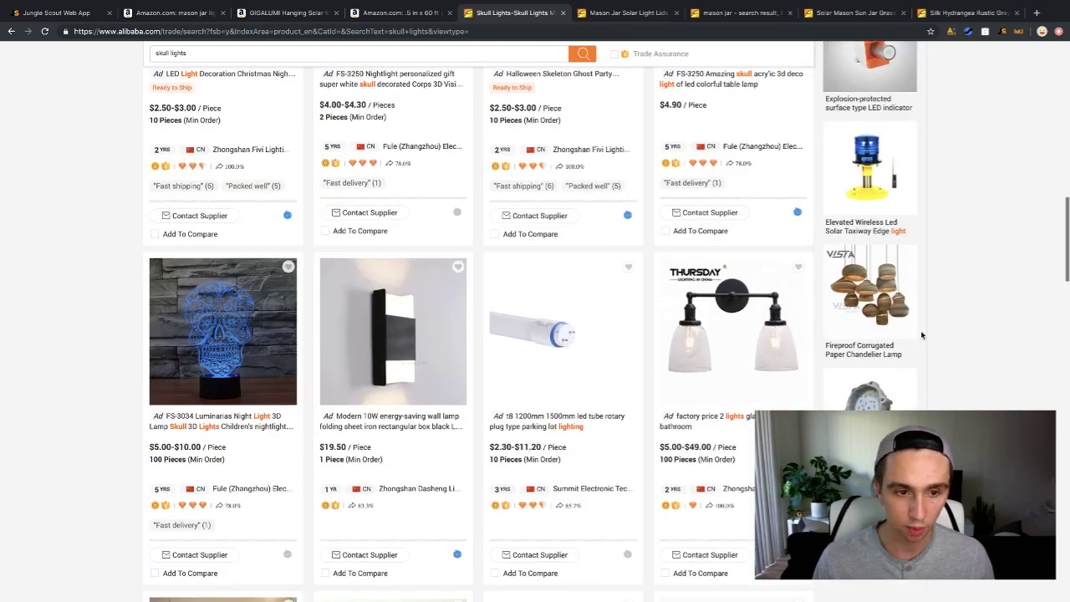
scroll(922, 335, down, 10)
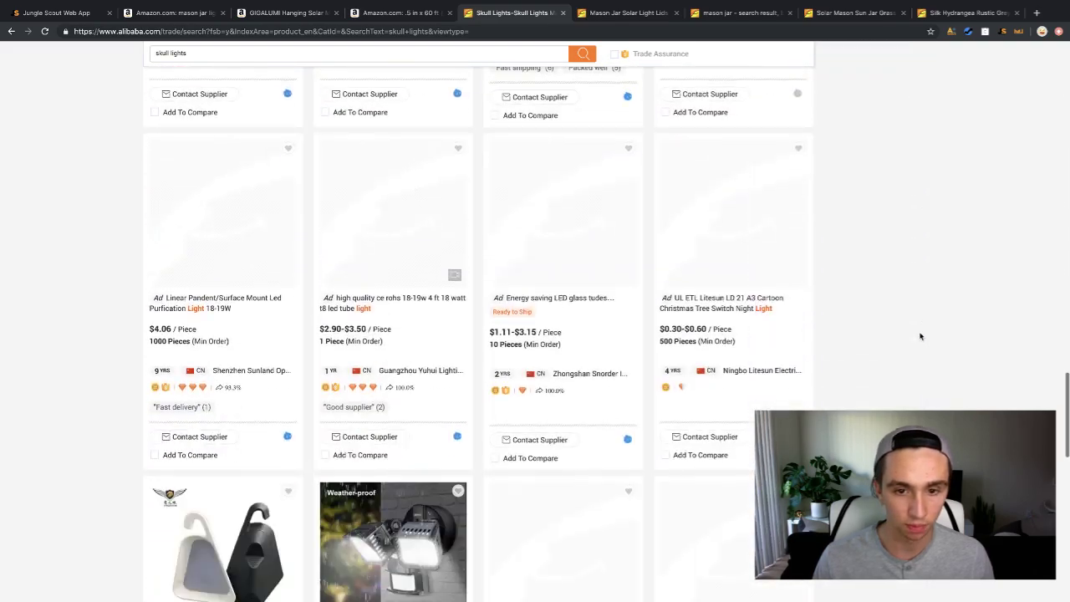
Open page 2 of the skull lights results and scan its listings down to the skull art crystal wall lamp.
scroll(853, 304, down, 7)
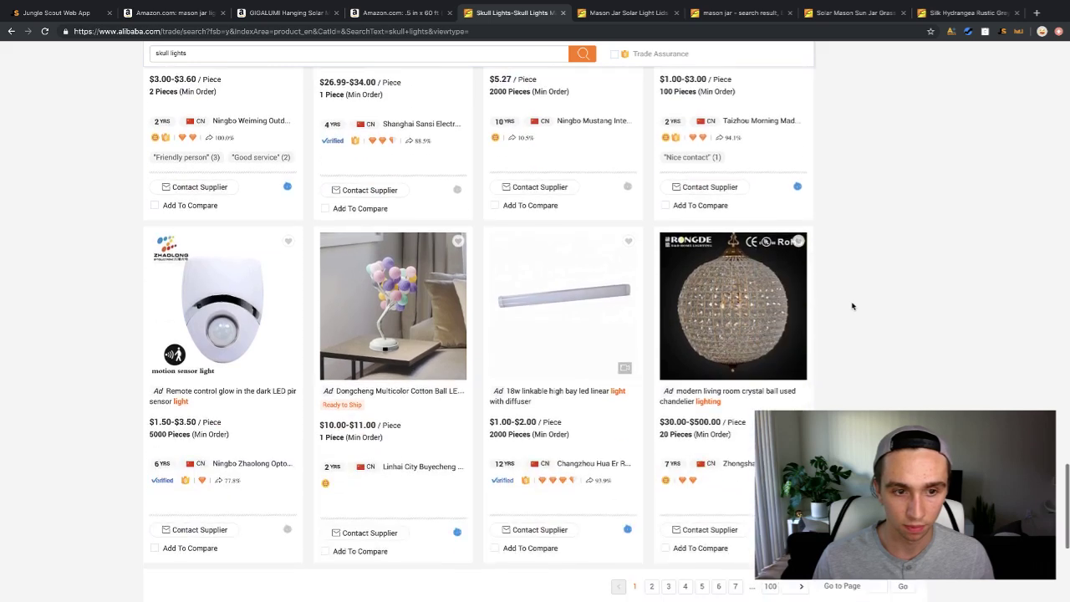
scroll(852, 306, down, 3)
click(651, 393)
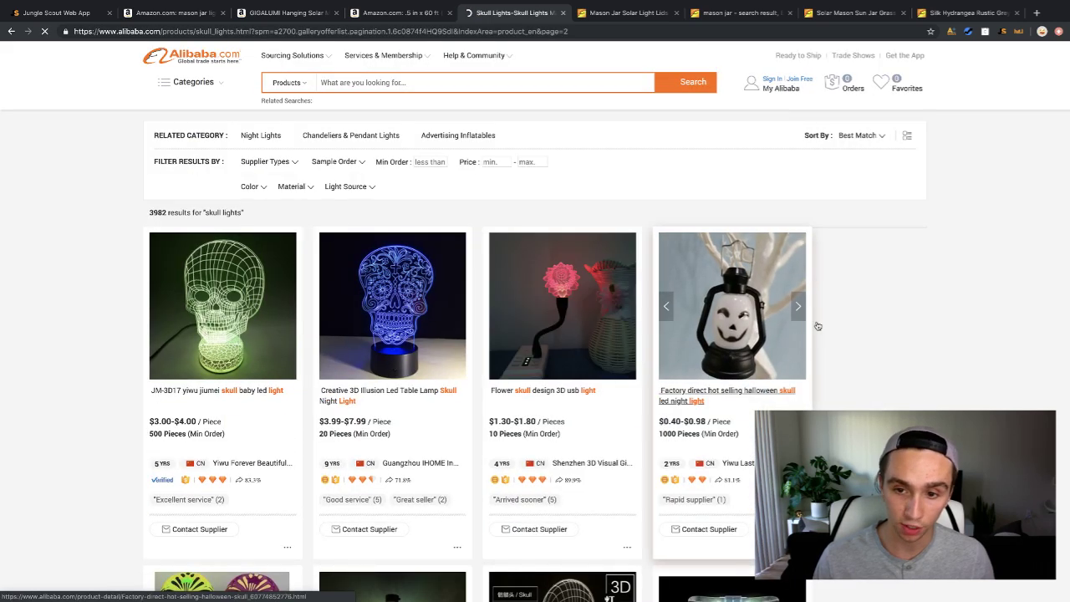
scroll(892, 362, down, 6)
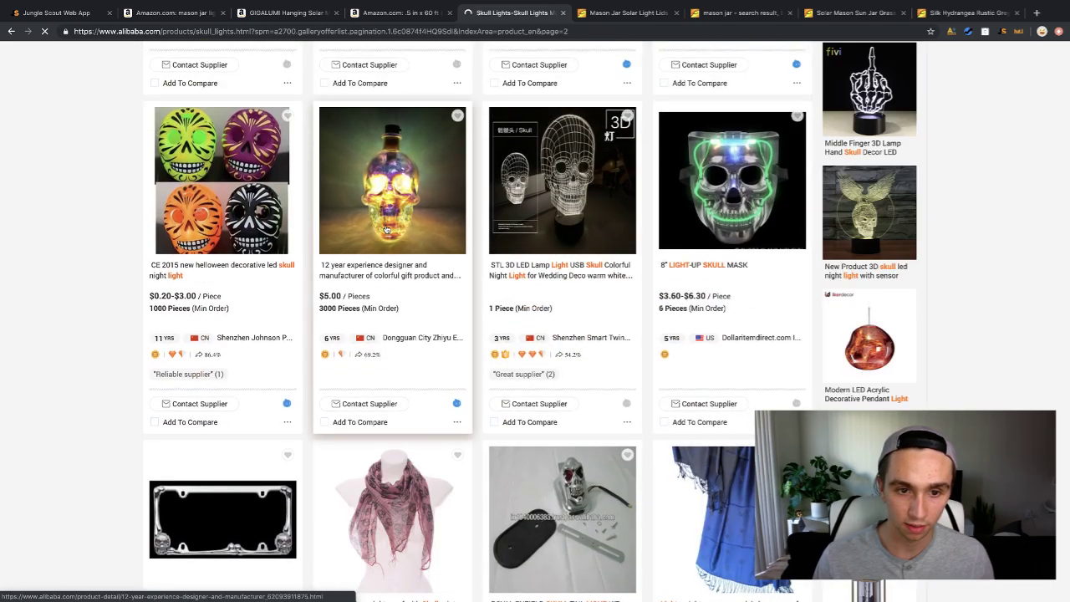
scroll(418, 251, down, 4)
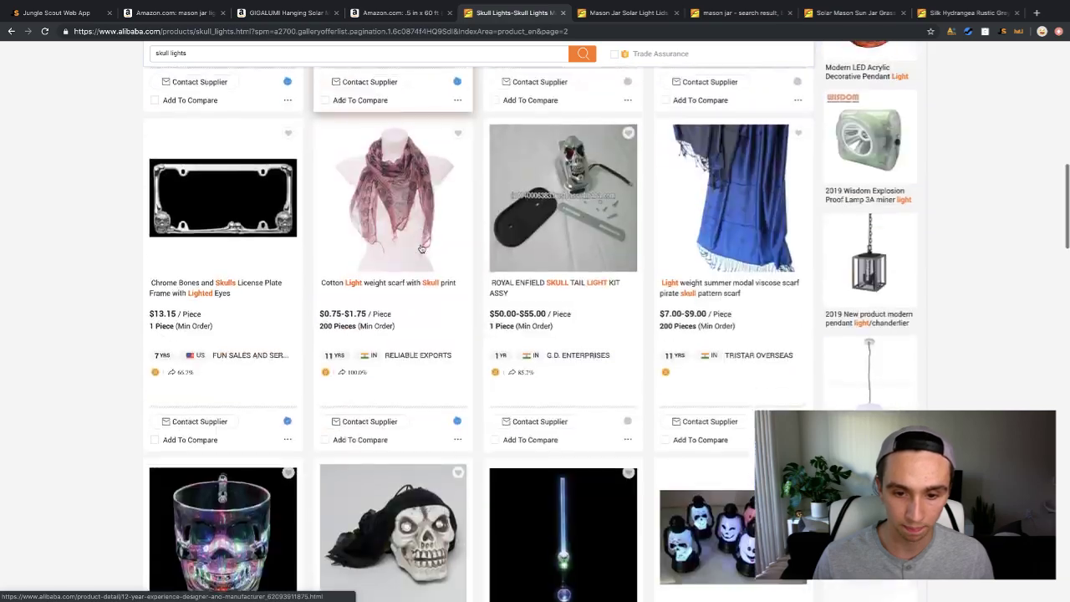
scroll(421, 248, down, 9)
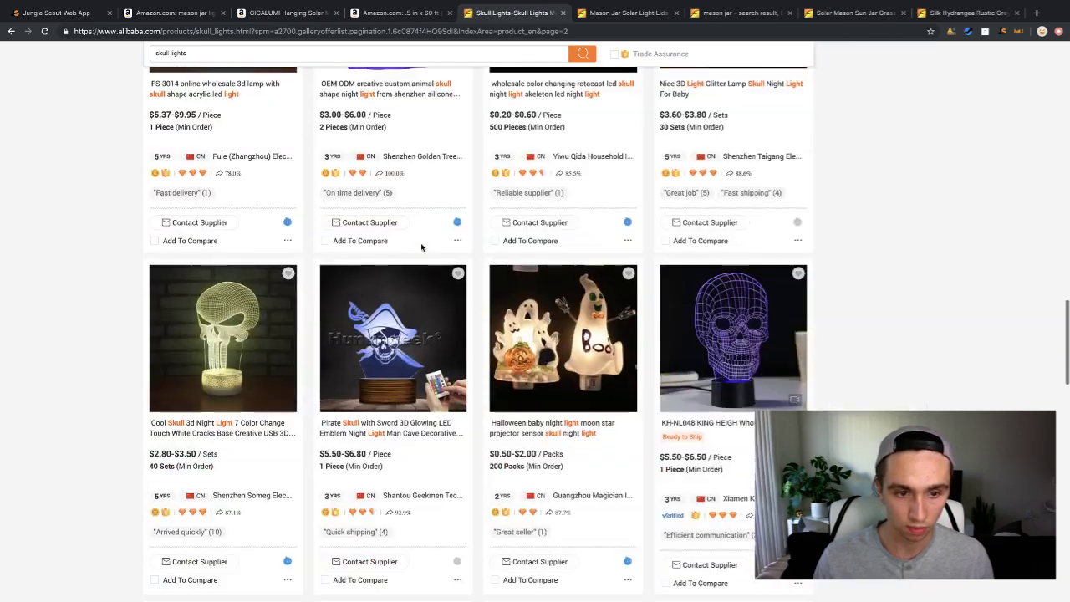
scroll(422, 247, down, 8)
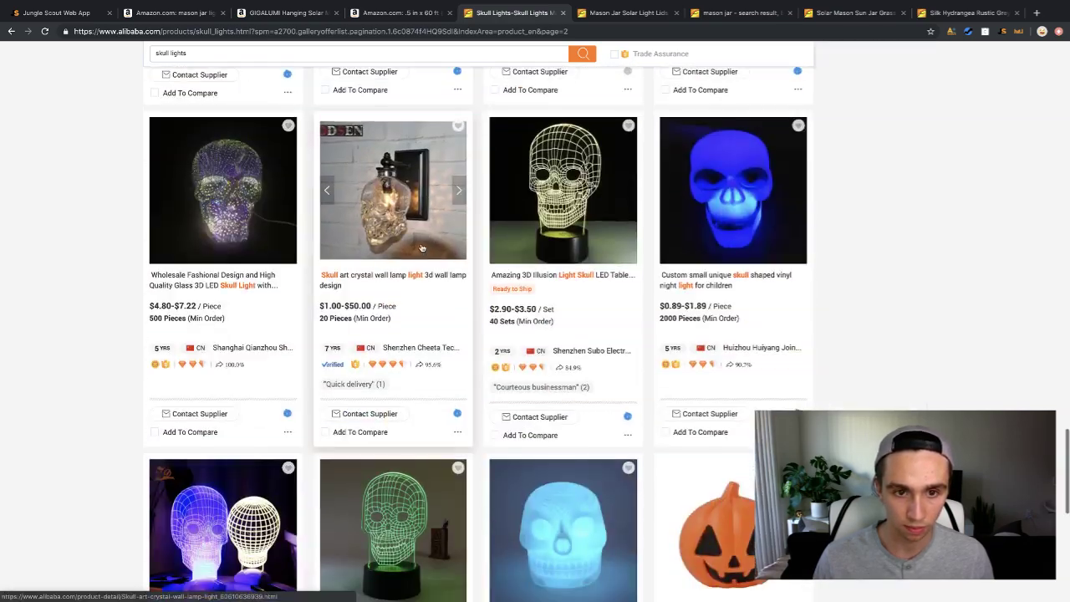
Look through the photos of the skull art crystal wall lamp light listing.
click(463, 198)
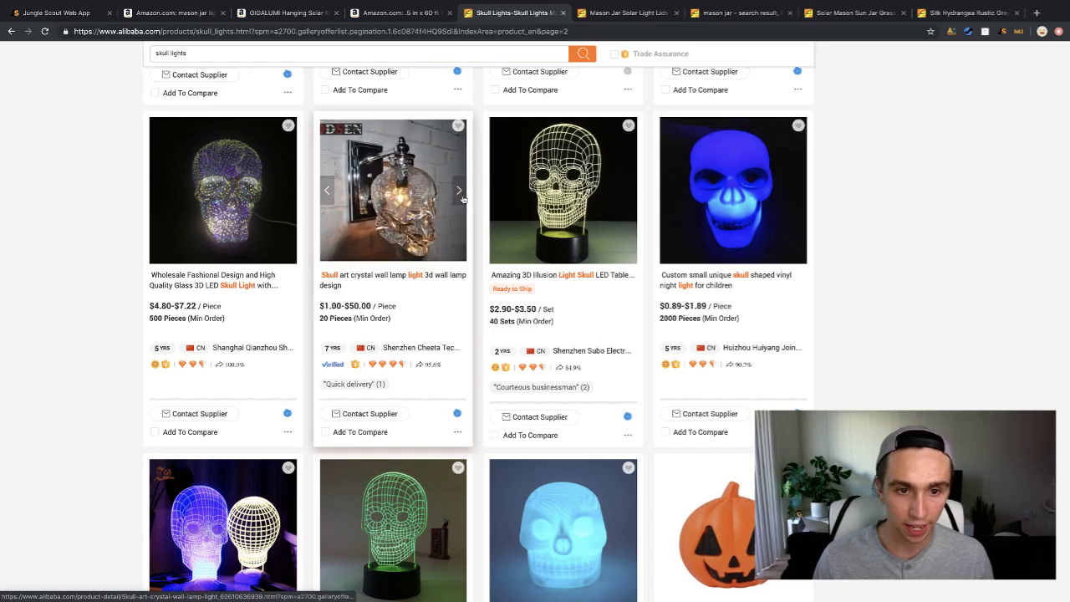
click(463, 198)
click(463, 199)
click(463, 198)
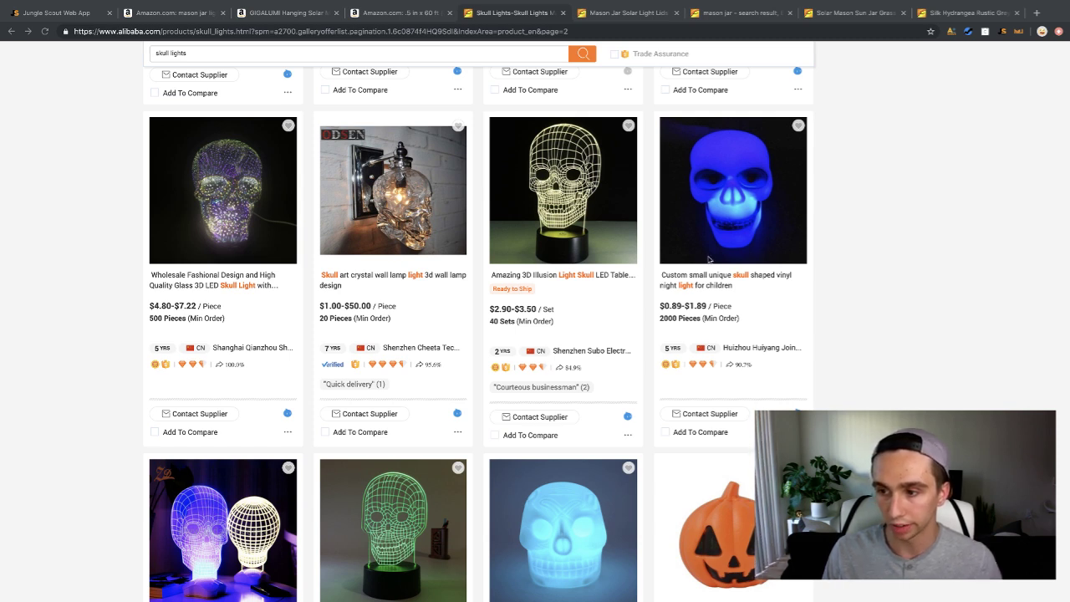
scroll(462, 317, down, 15)
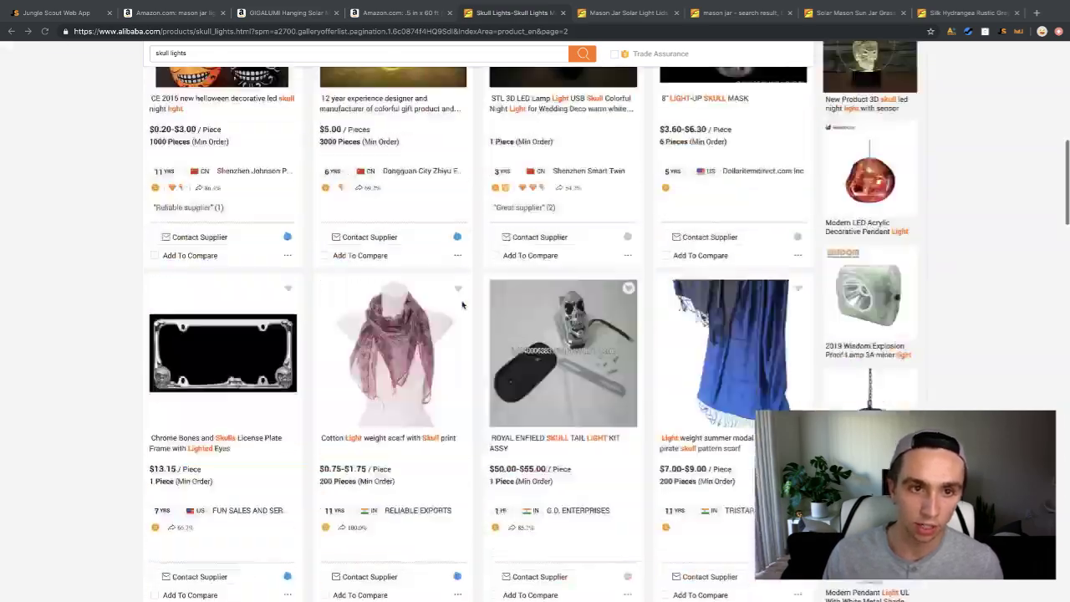
scroll(463, 305, up, 15)
triple_click(339, 82)
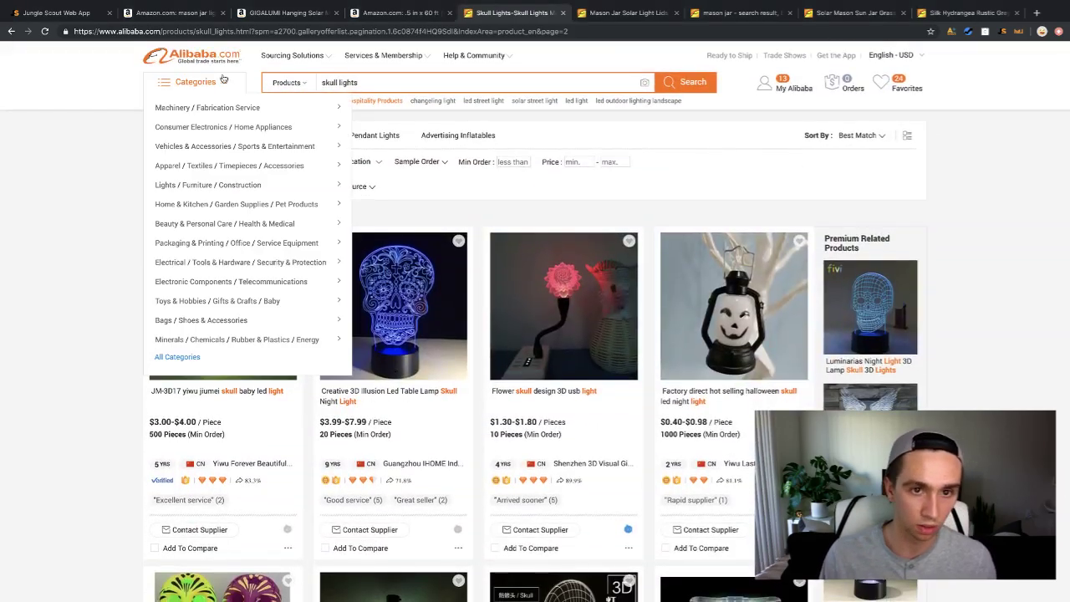
mouse_move(225, 79)
text(neon)
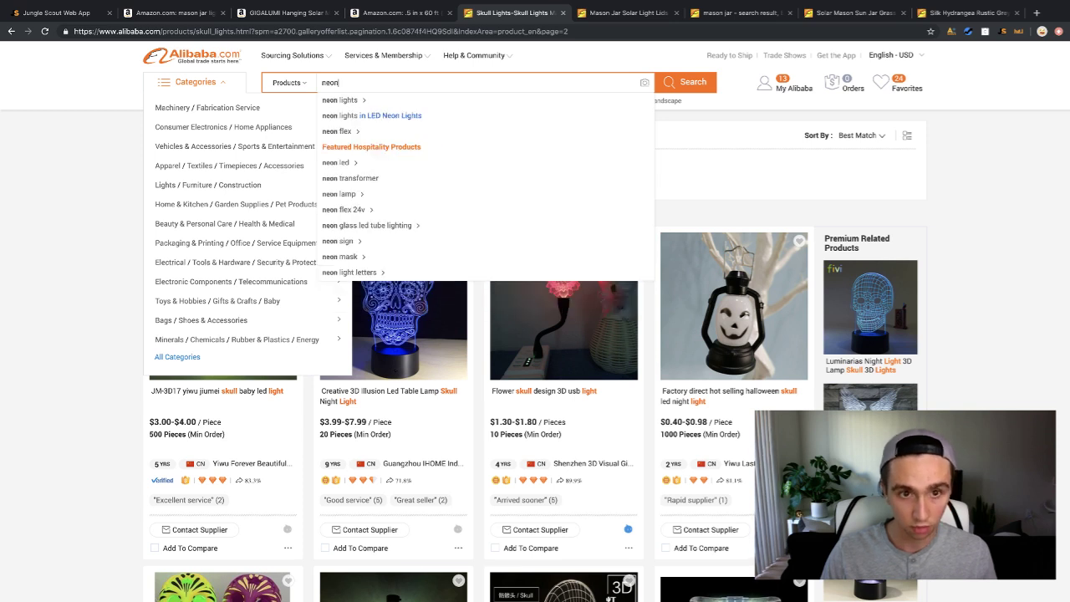
text( lights)
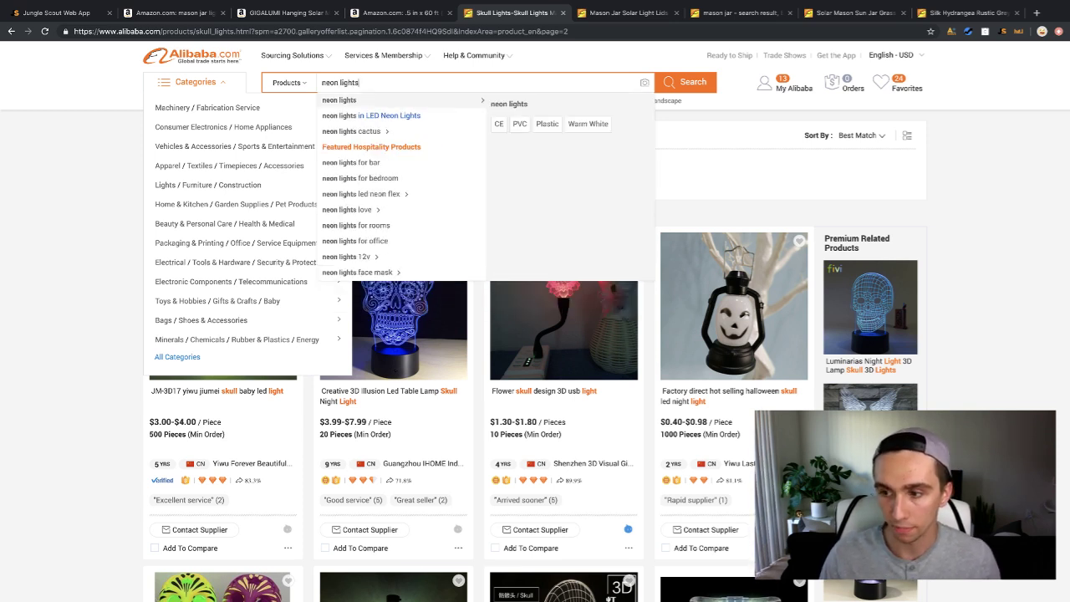
key(BackSpace)
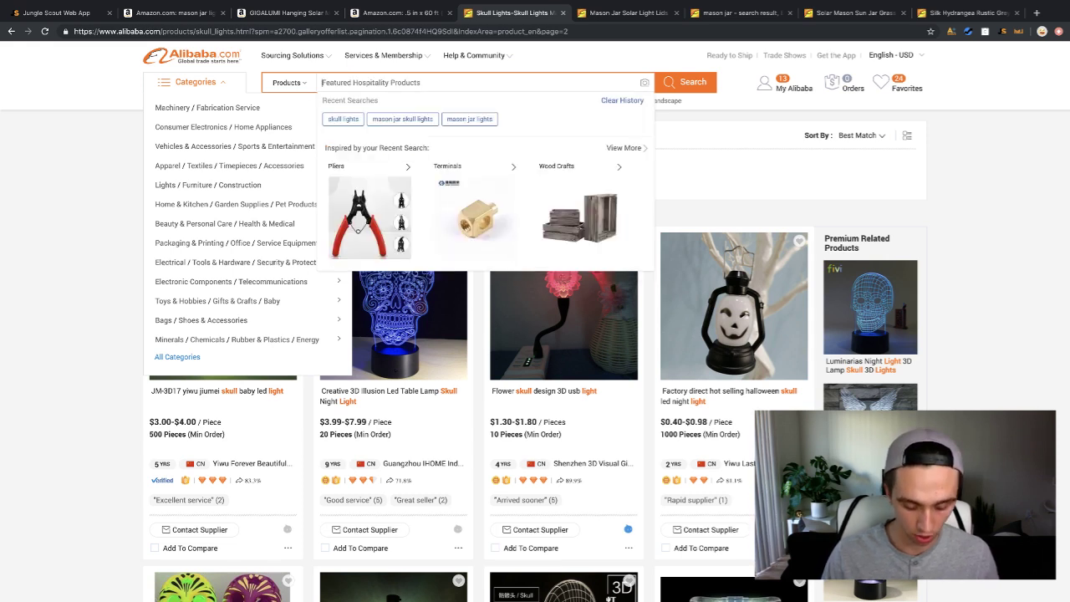
Change the product search to "skull jar" and scan the first results page down to its end.
text(skull j)
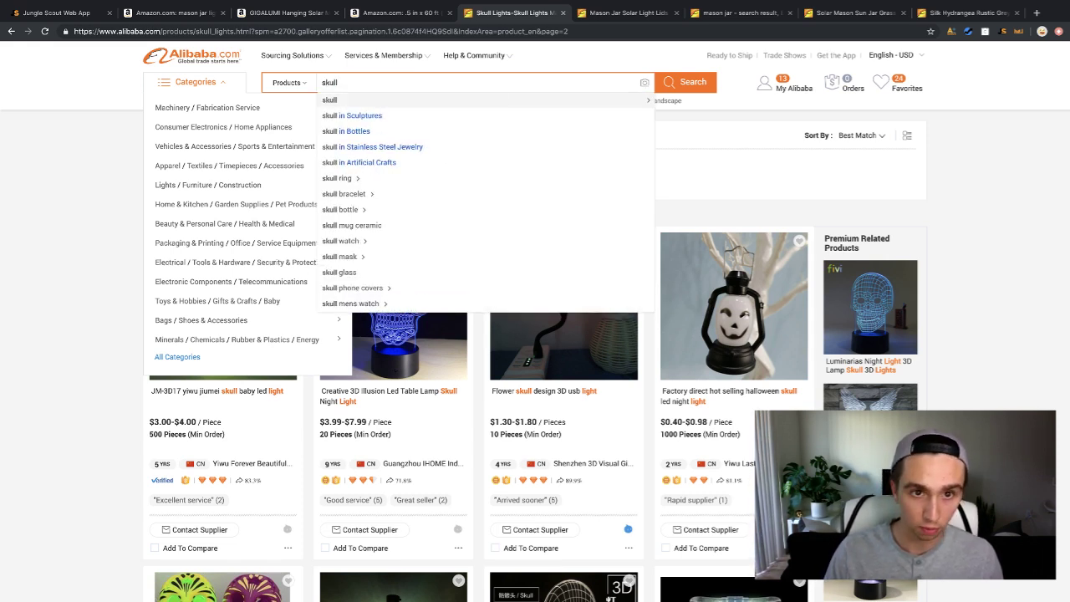
text(ar)
key(Return)
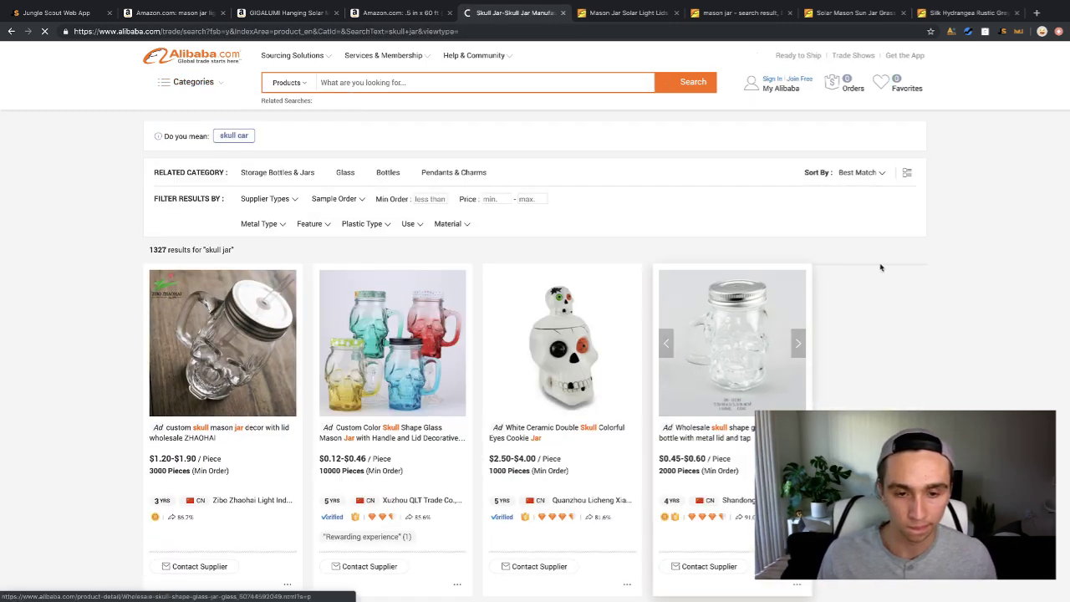
scroll(224, 361, down, 2)
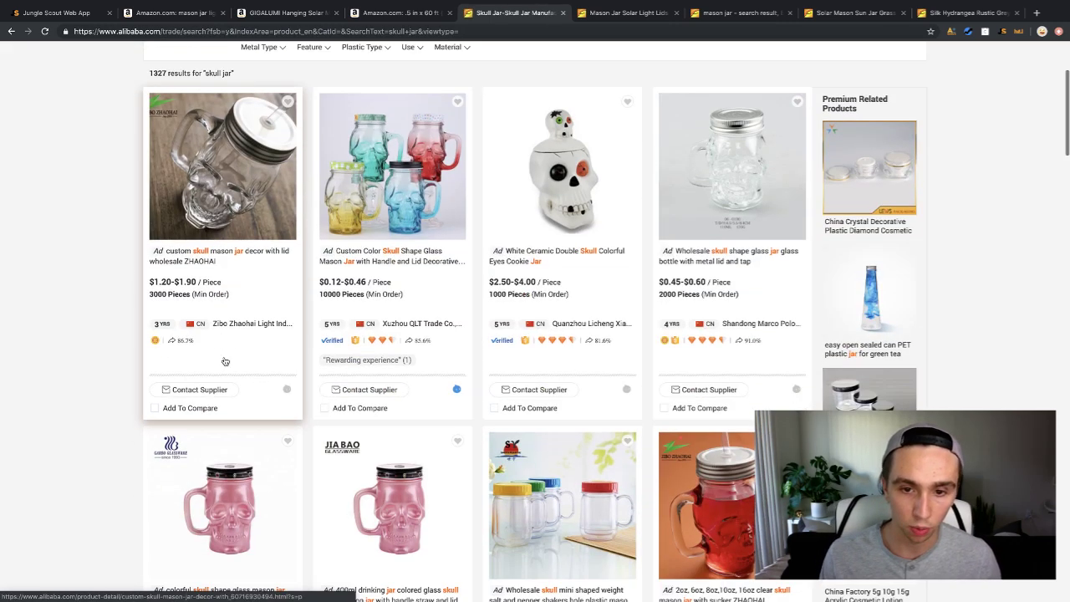
scroll(224, 361, down, 6)
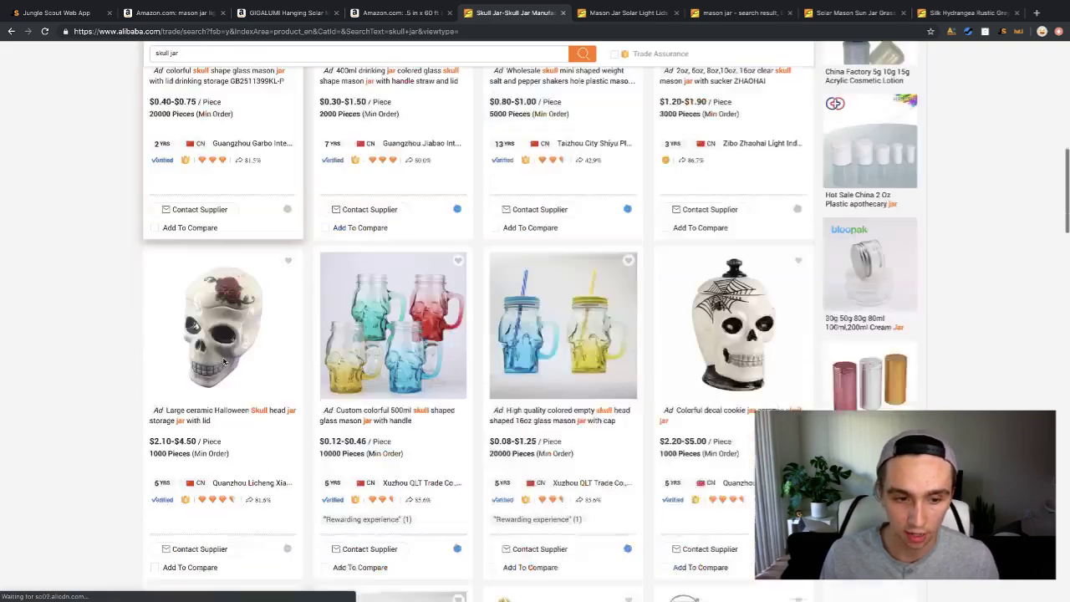
scroll(224, 361, down, 5)
scroll(270, 357, down, 2)
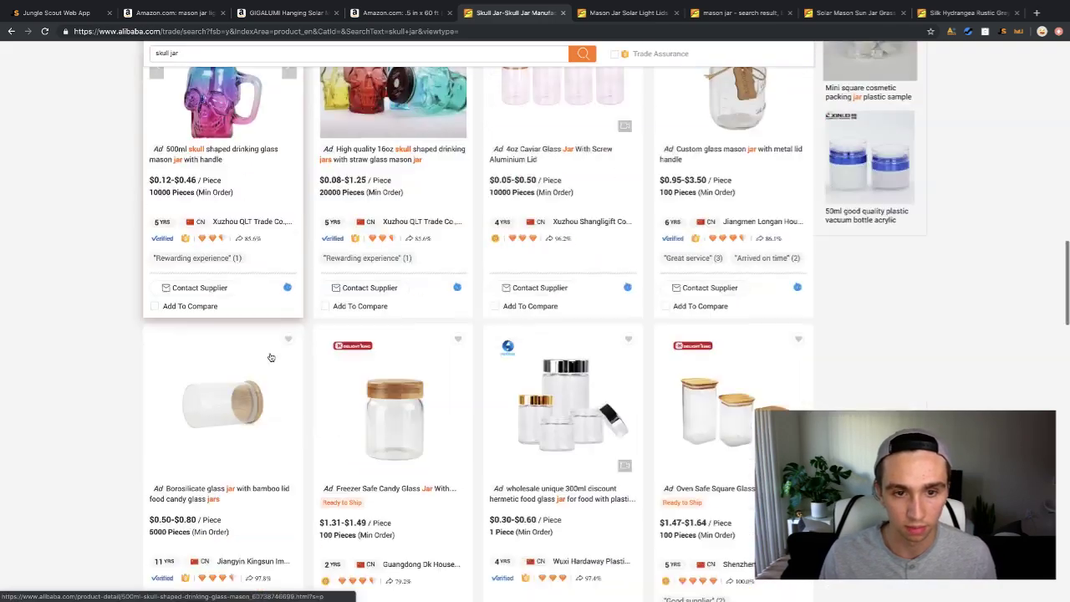
scroll(270, 358, down, 8)
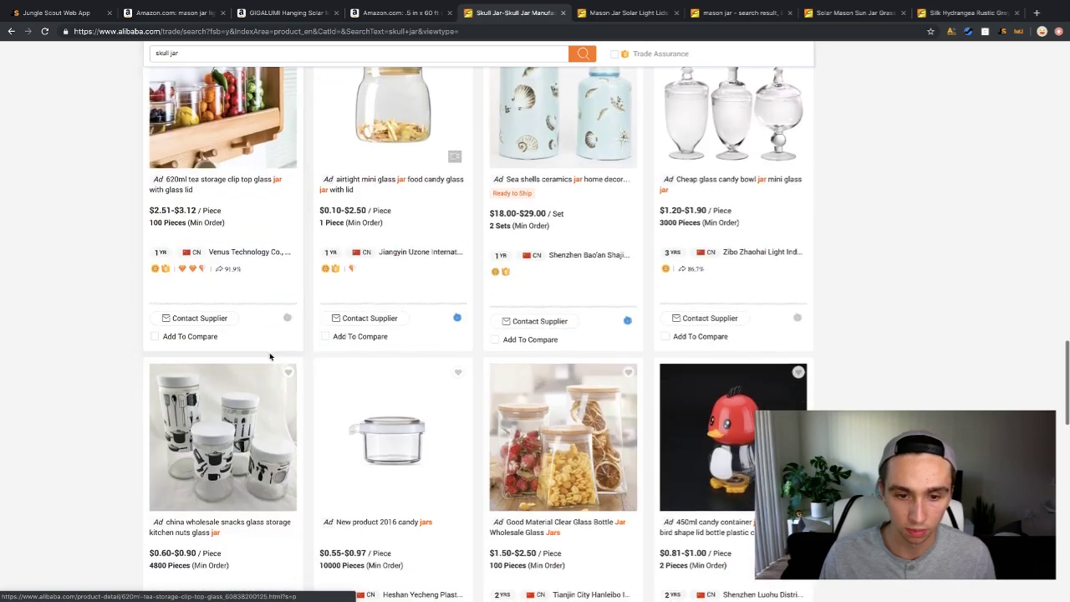
scroll(269, 356, down, 3)
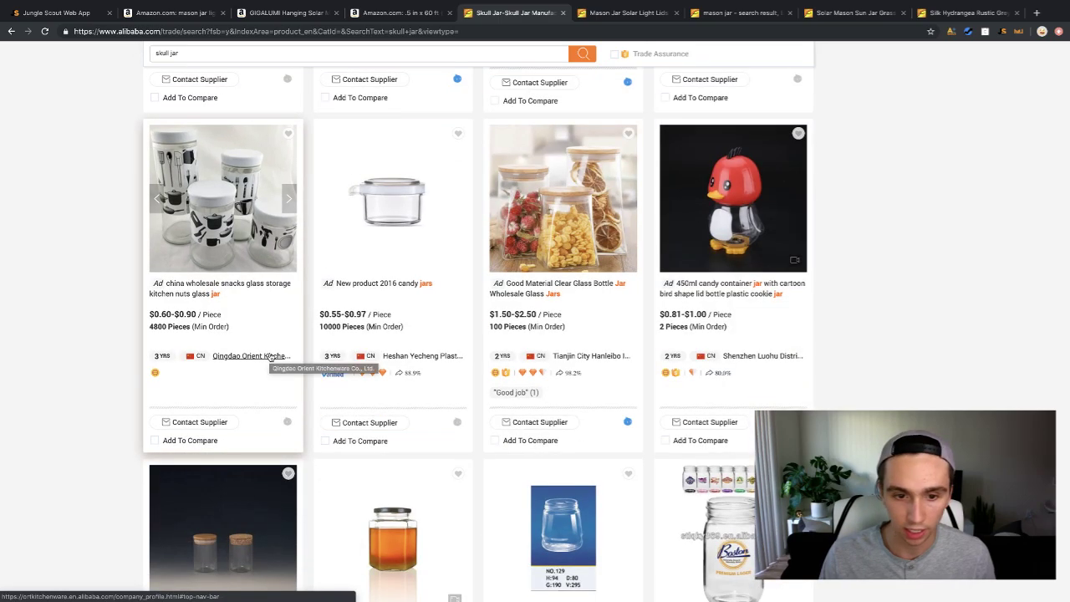
scroll(270, 358, down, 11)
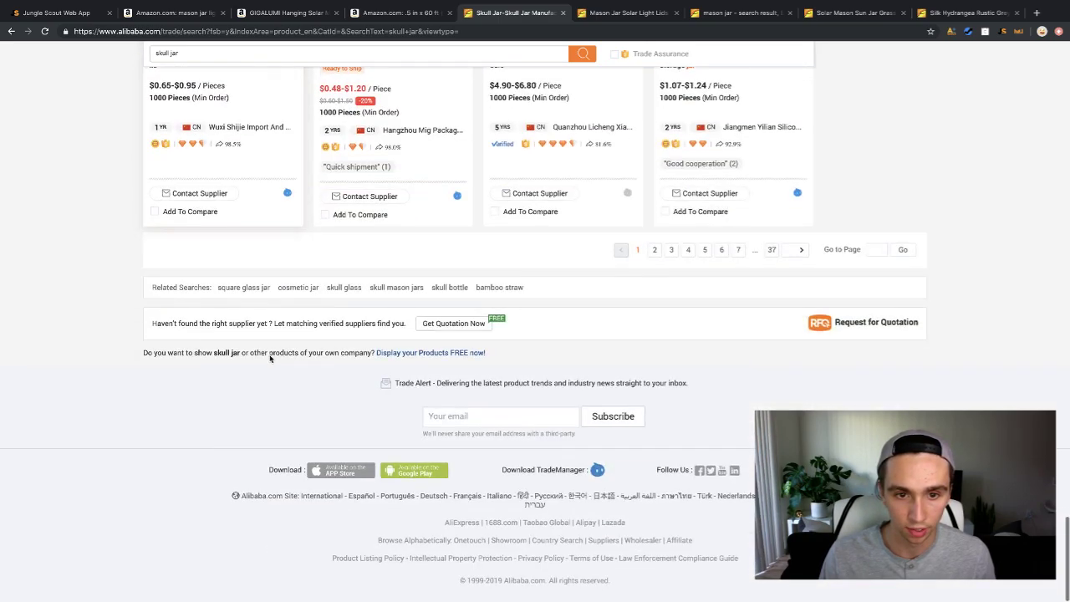
Go back over the first rows of skull jar listings and compare their designs and prices.
scroll(270, 355, up, 20)
scroll(274, 356, down, 4)
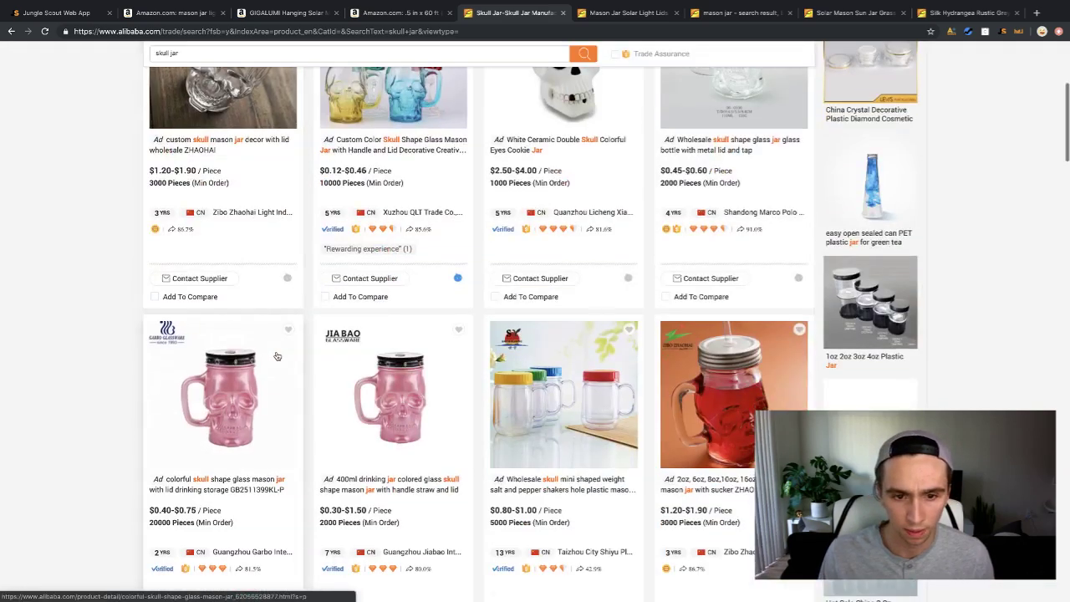
scroll(277, 356, down, 3)
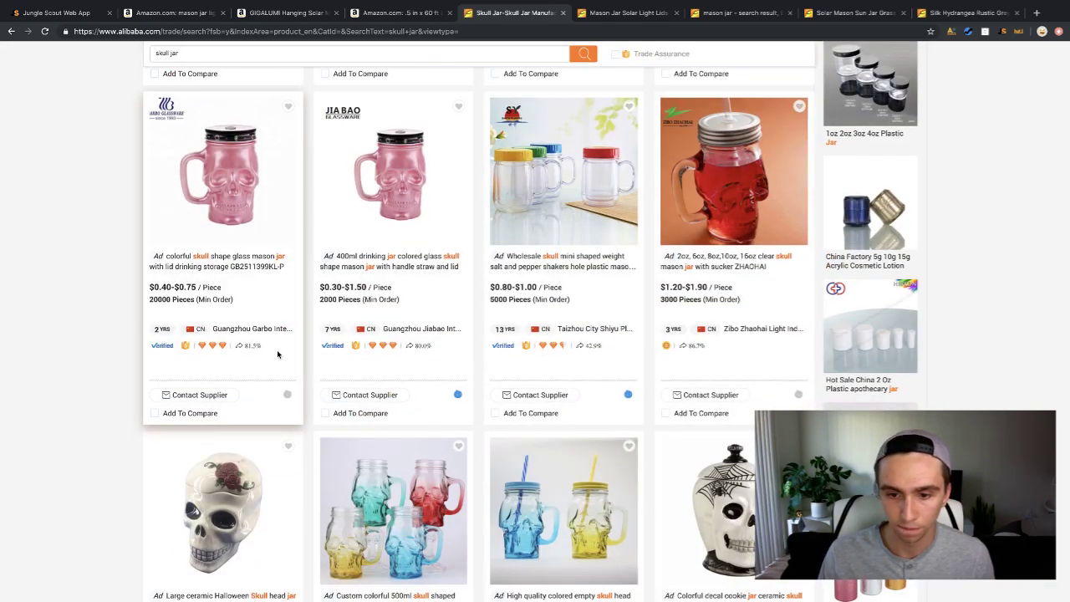
scroll(277, 354, down, 5)
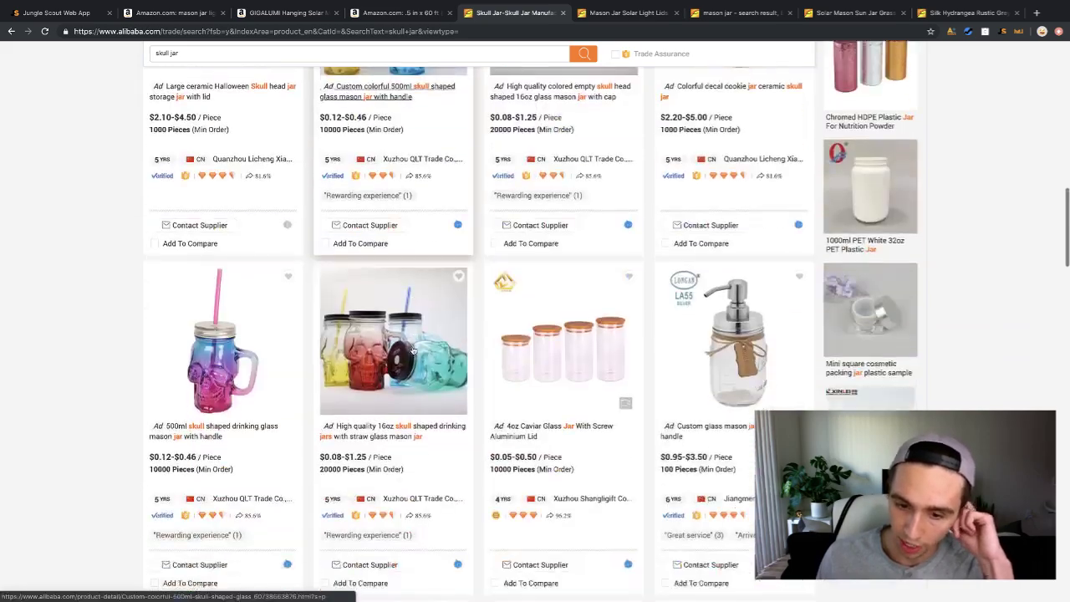
scroll(412, 351, down, 5)
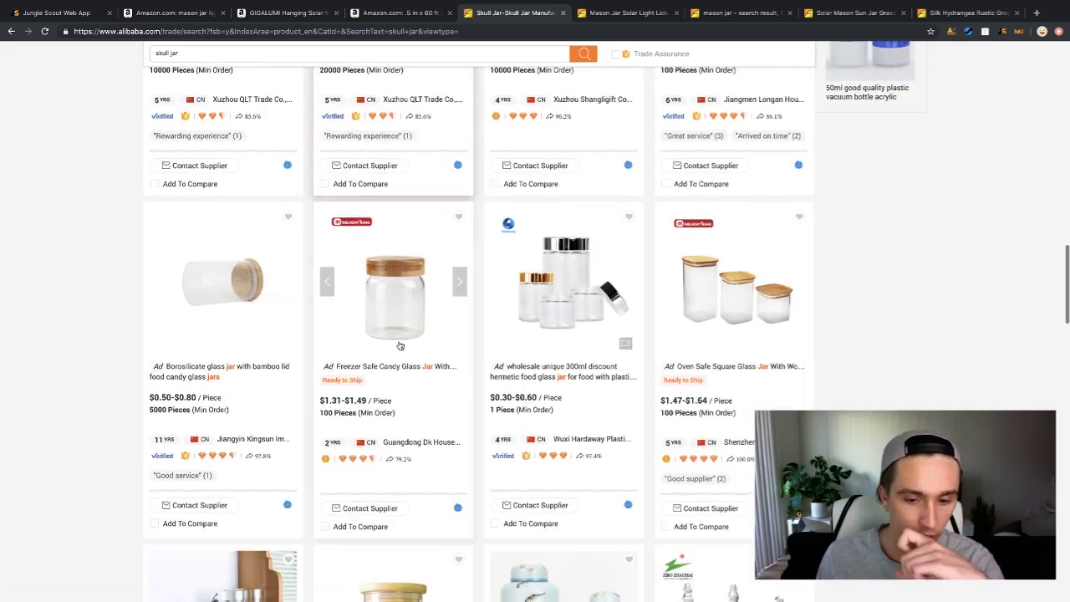
scroll(400, 346, up, 15)
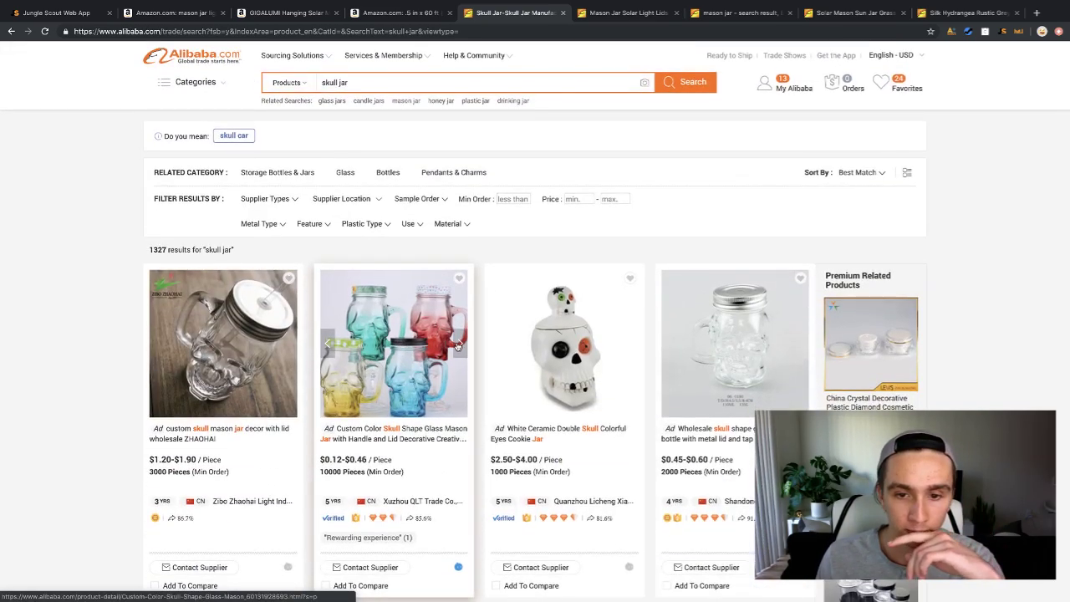
scroll(543, 334, down, 1)
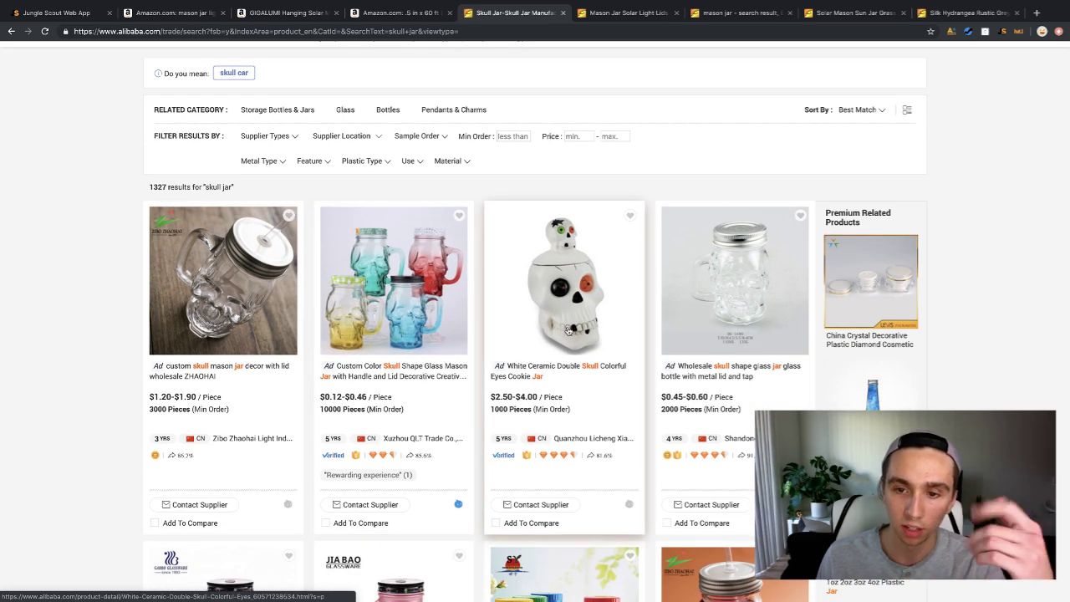
Look through the photos of the wholesale skull shape glass jar listing with metal lid and tap.
click(802, 283)
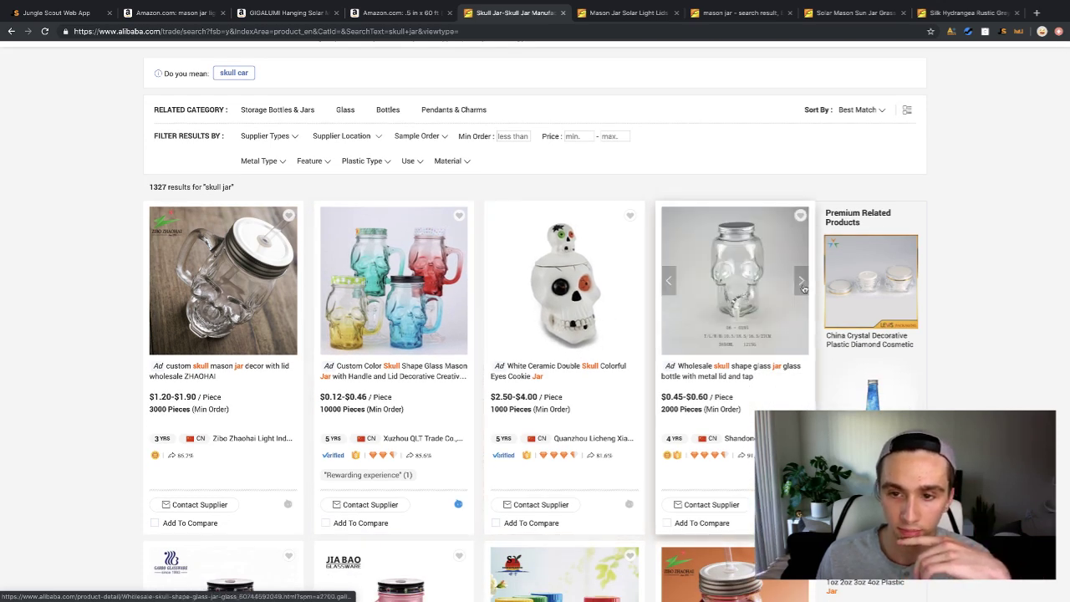
click(802, 283)
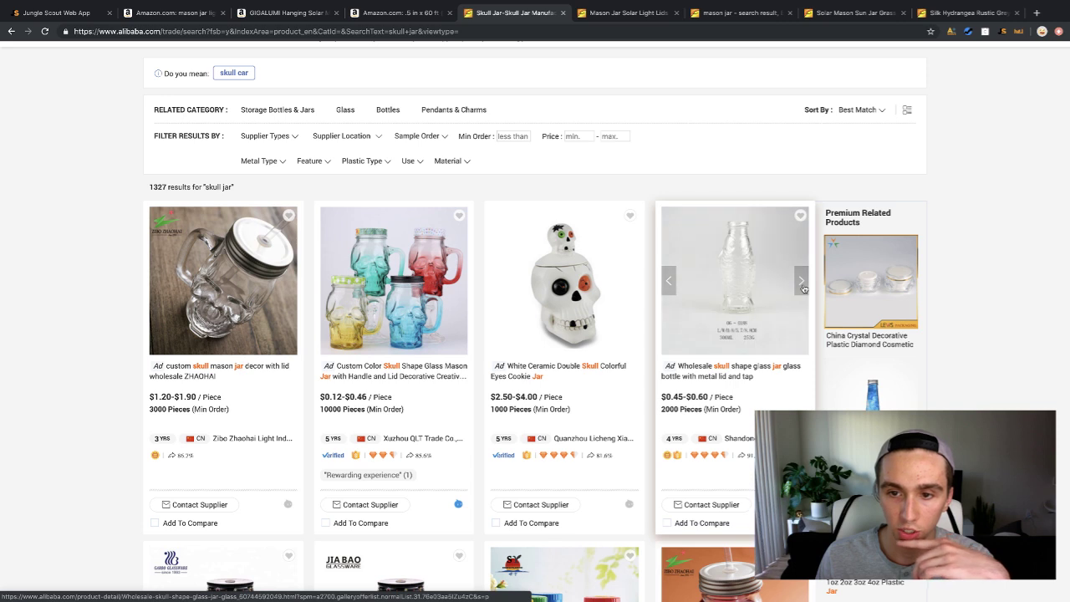
click(802, 282)
click(801, 283)
click(801, 282)
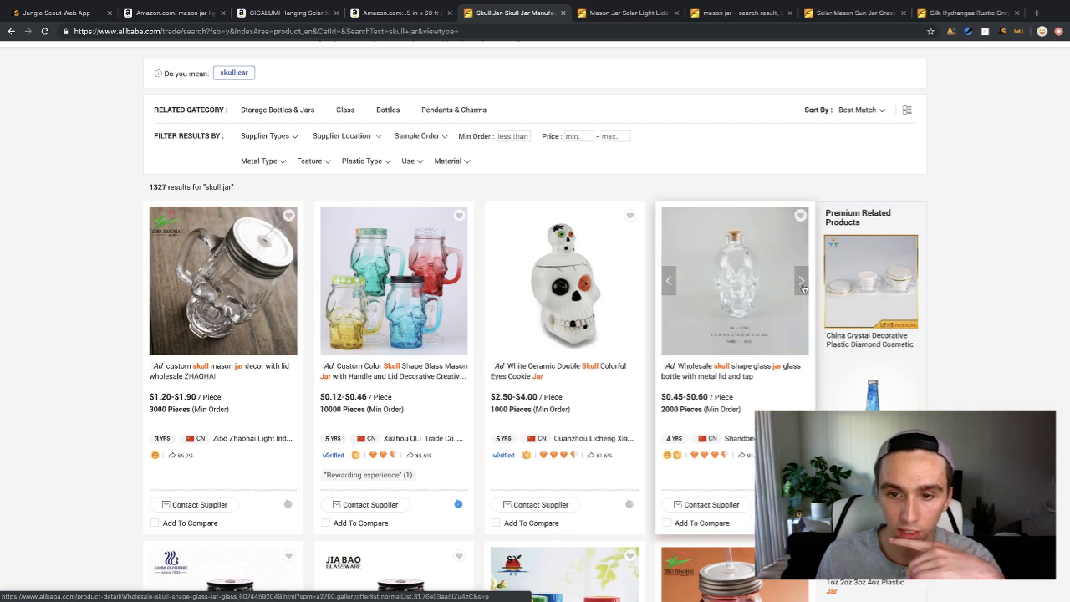
click(668, 279)
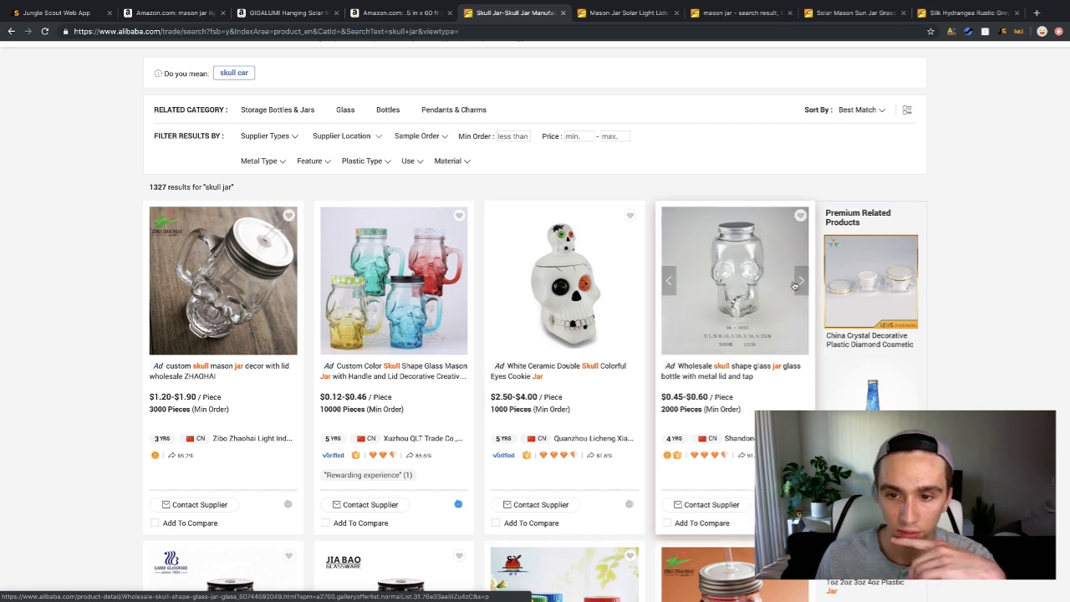
scroll(741, 301, down, 3)
scroll(543, 209, up, 4)
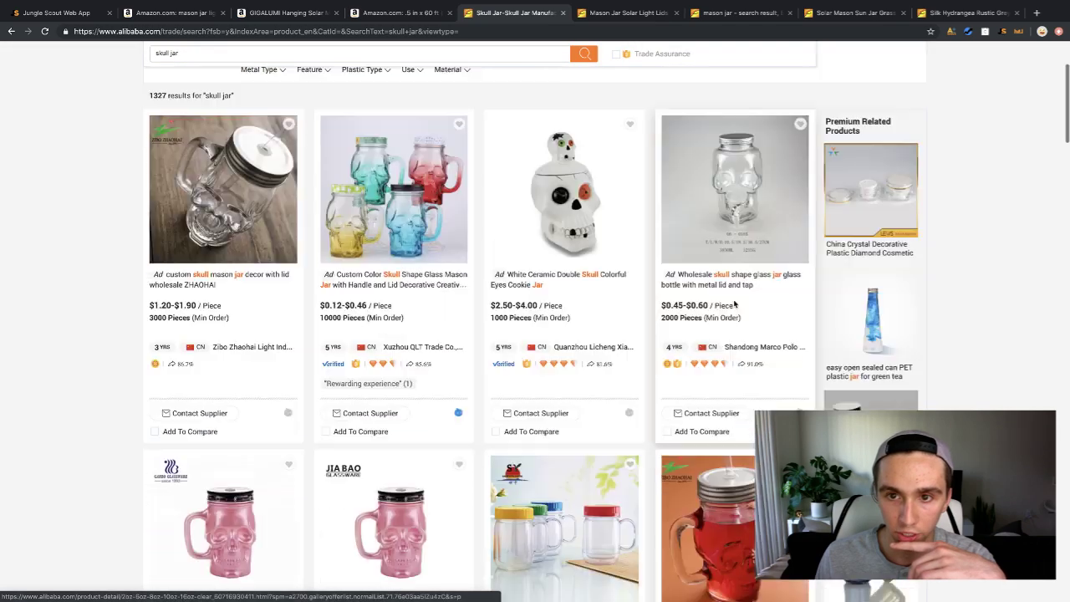
Switch to the open Amazon tape listing and search all departments for "skull mason jar".
click(401, 13)
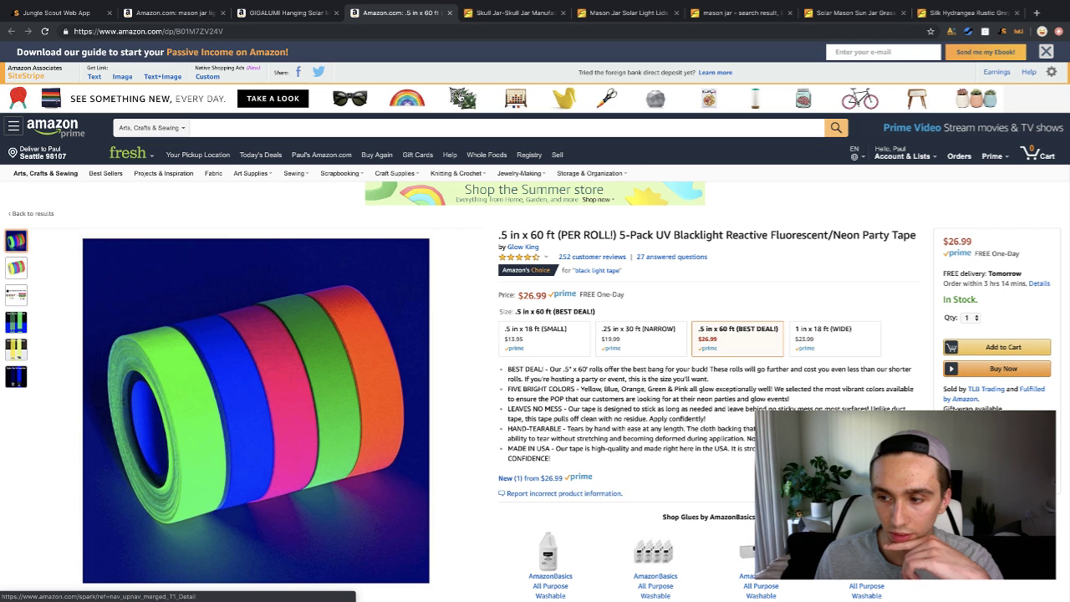
click(184, 127)
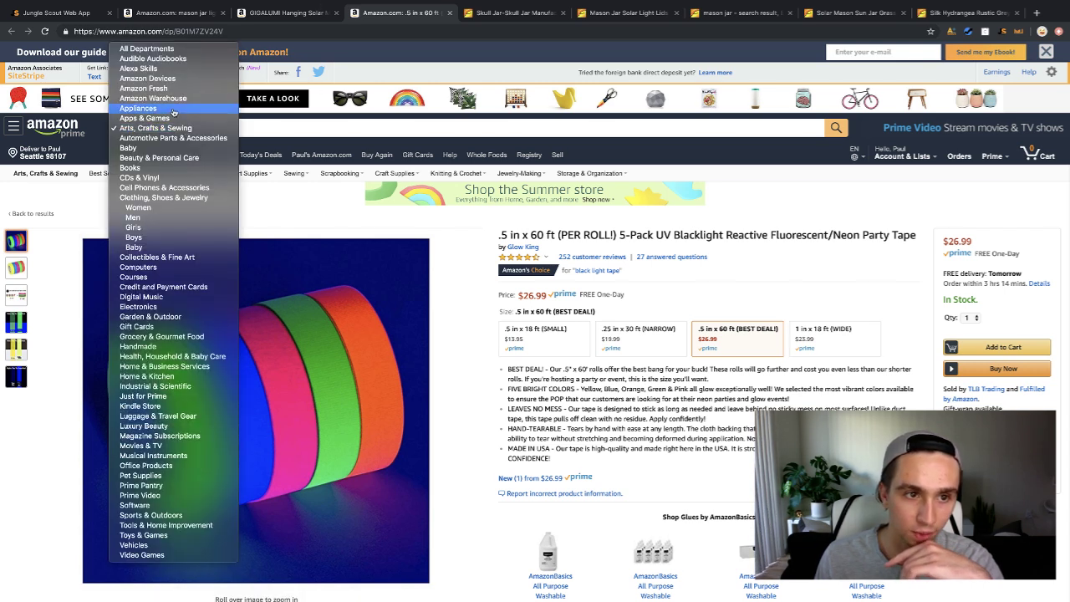
click(171, 50)
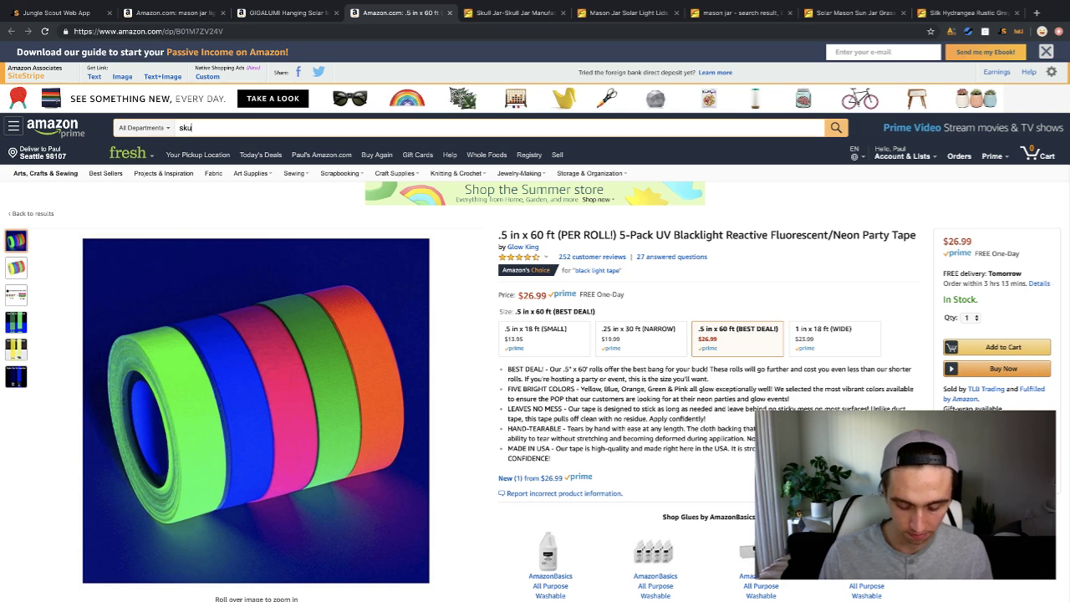
text(ll )
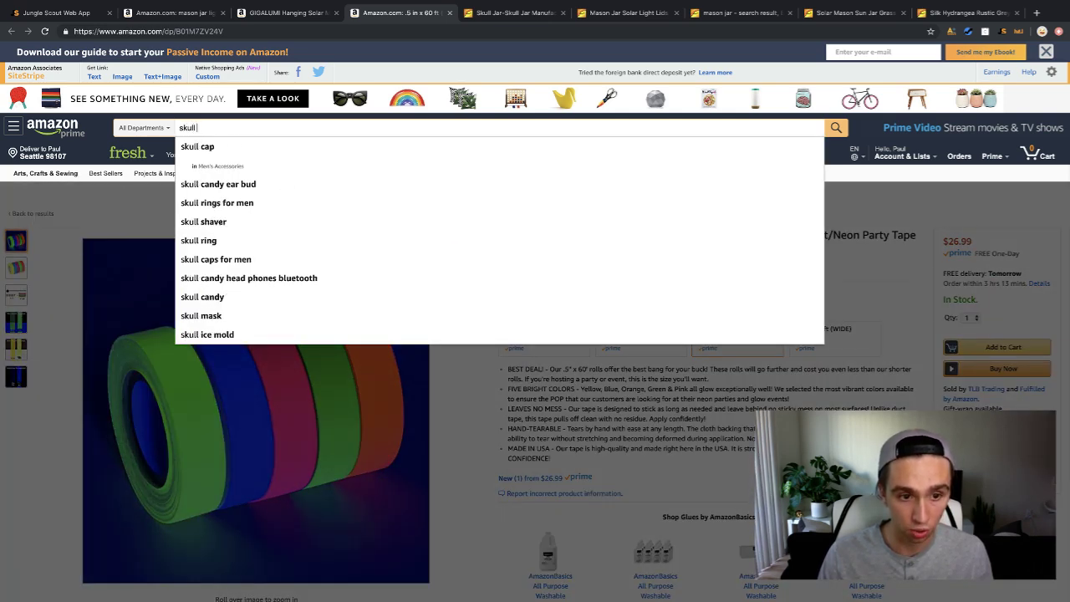
text(mason ja)
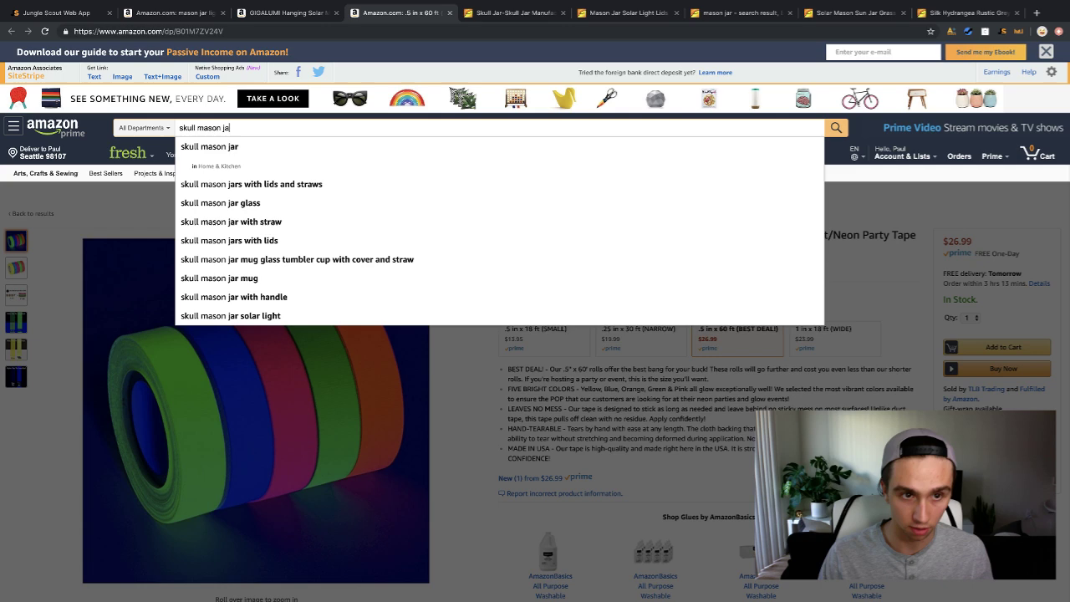
key(Return)
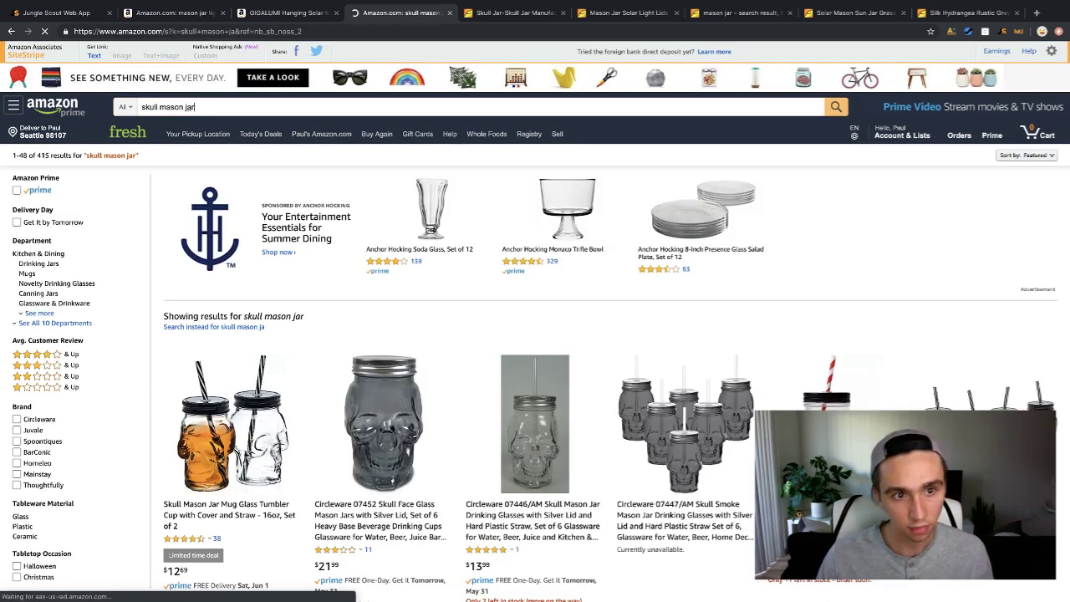
text(r)
key(Return)
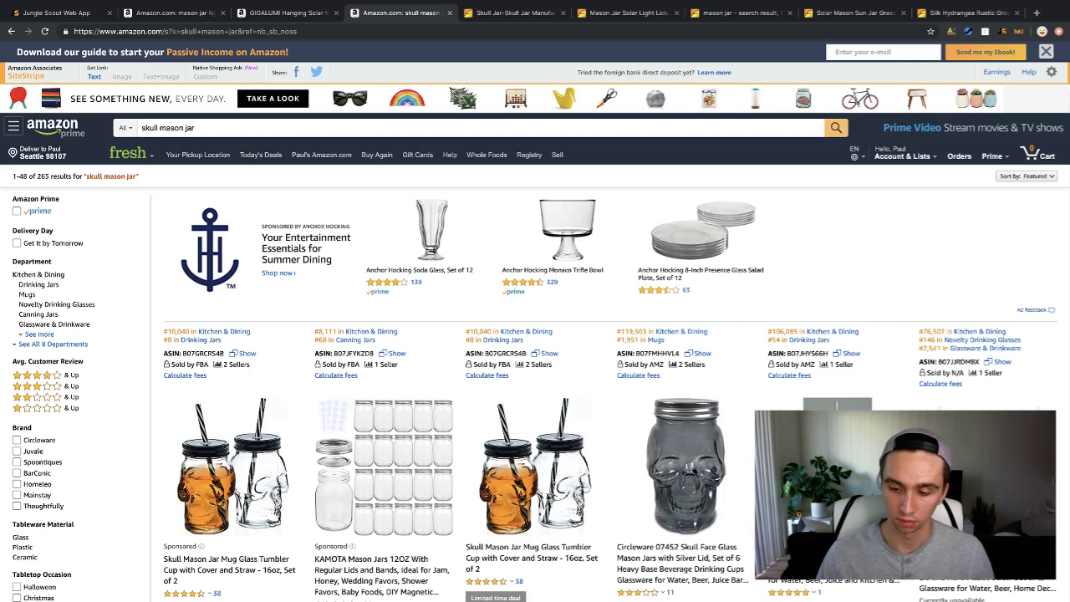
Review the Jungle Scout sales data for the skull mason jar results, then close the data overlay and the Amazon page.
scroll(535, 335, down, 8)
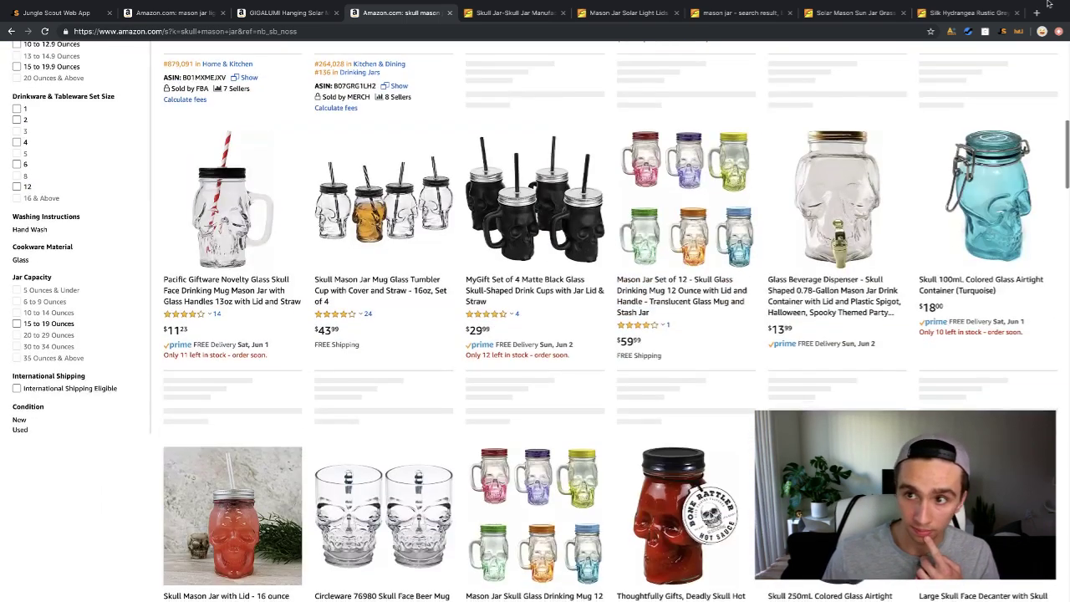
click(1004, 31)
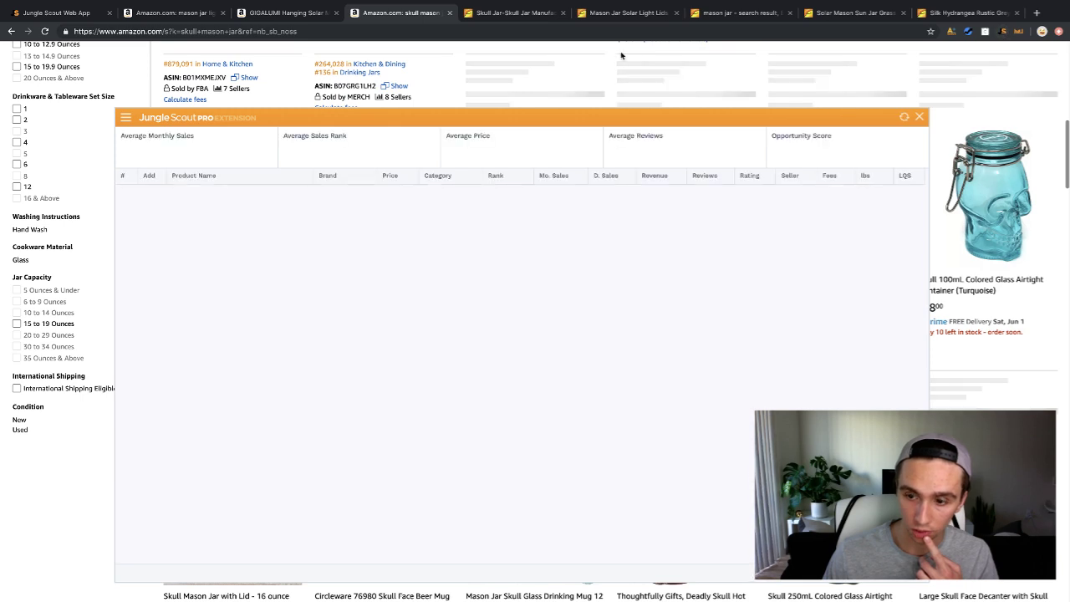
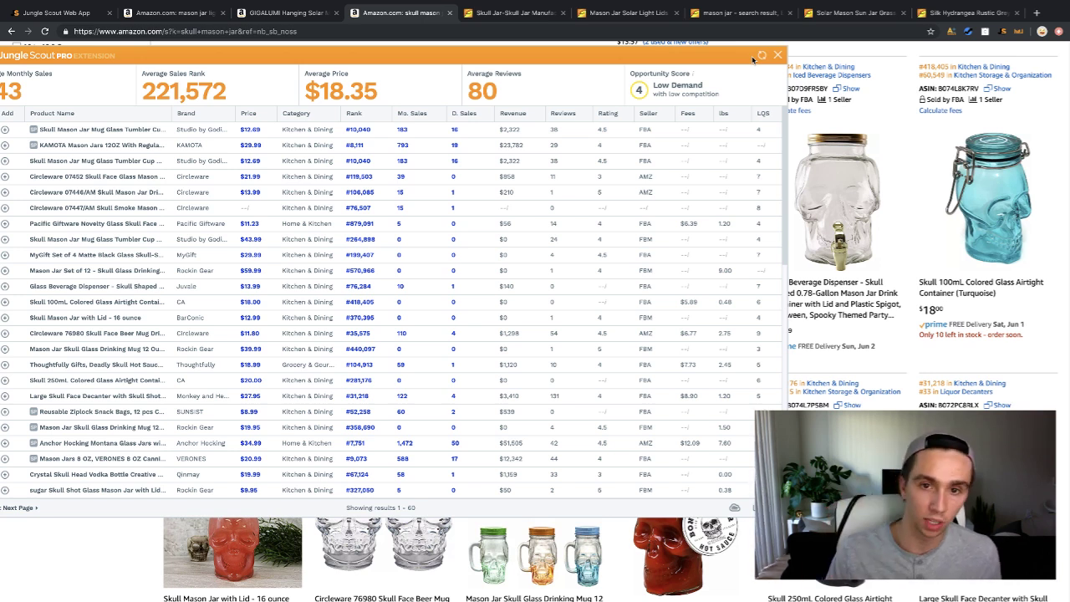
mouse_move(87, 147)
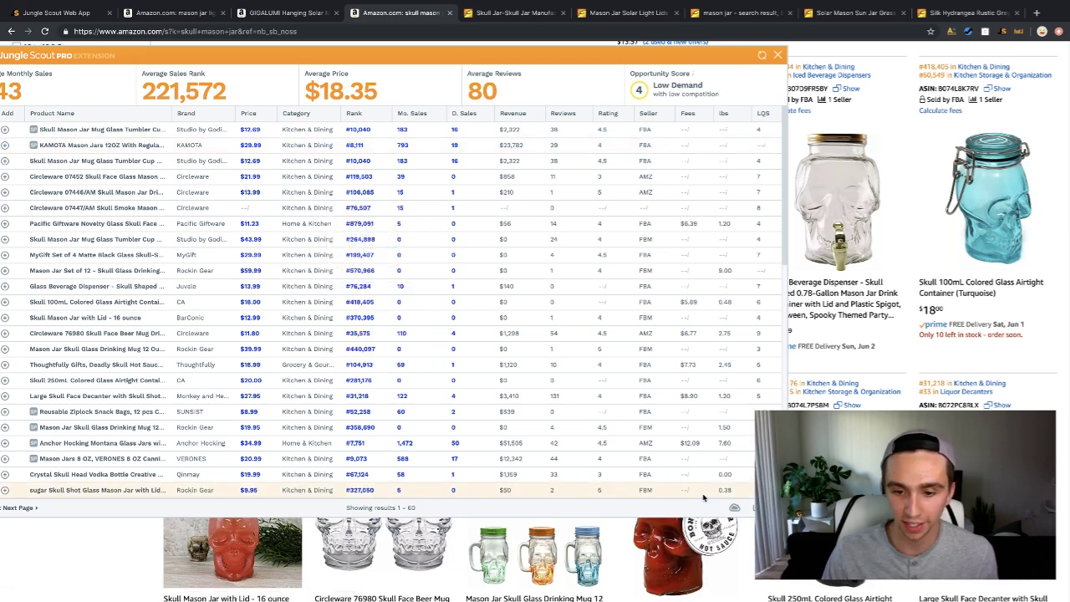
click(777, 54)
key(ctrl+w)
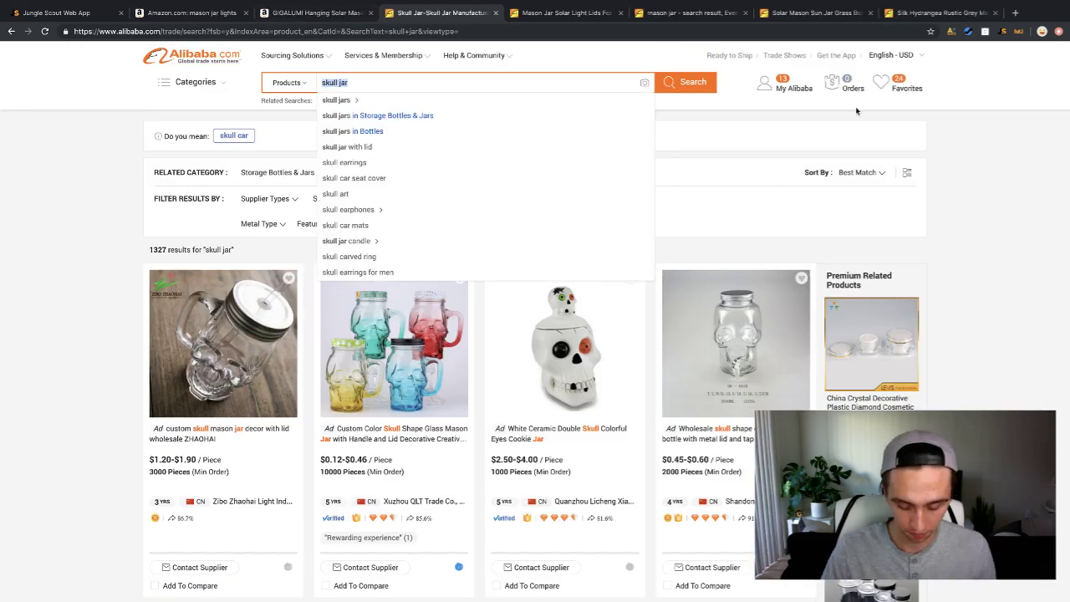
Search Alibaba for the suggested term "neon tape light" and scan the first rows of listings.
text(neo)
key(BackSpace)
key(BackSpace)
key(BackSpace)
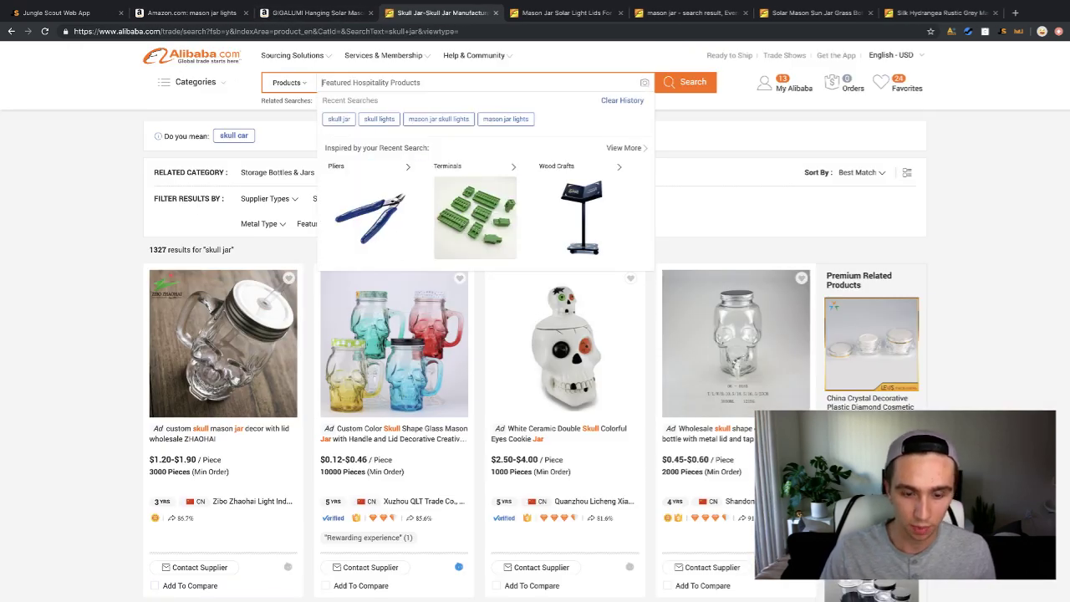
text(neon)
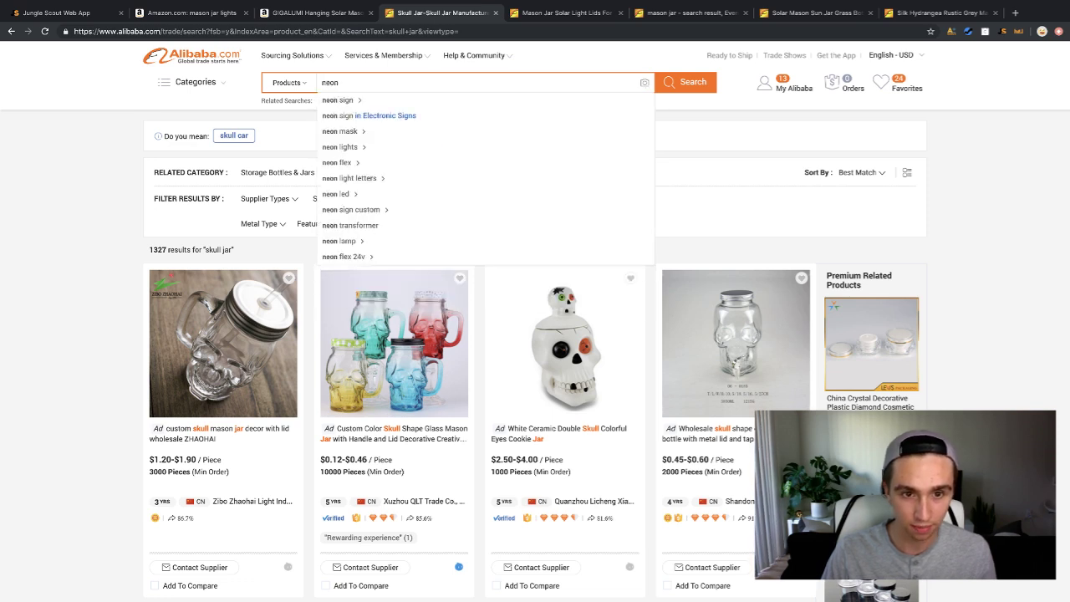
text( tape)
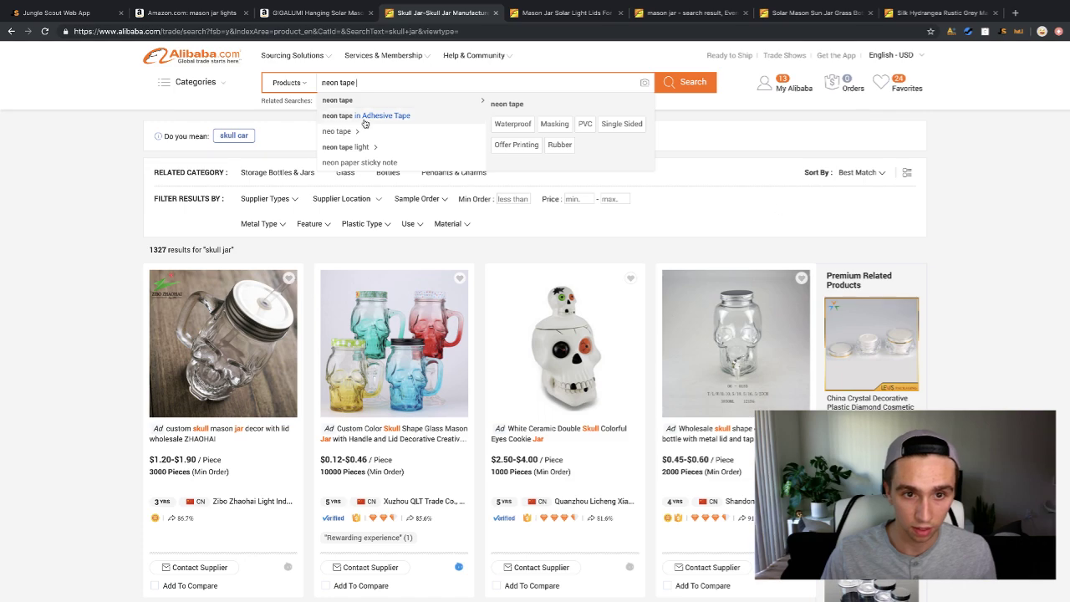
click(347, 147)
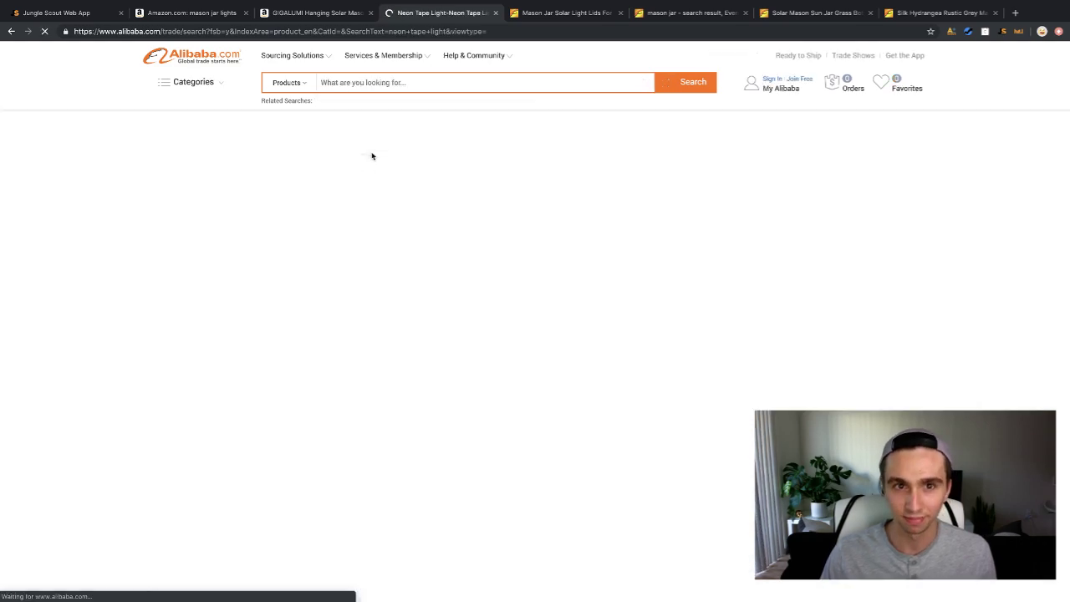
scroll(510, 244, down, 4)
scroll(509, 244, down, 2)
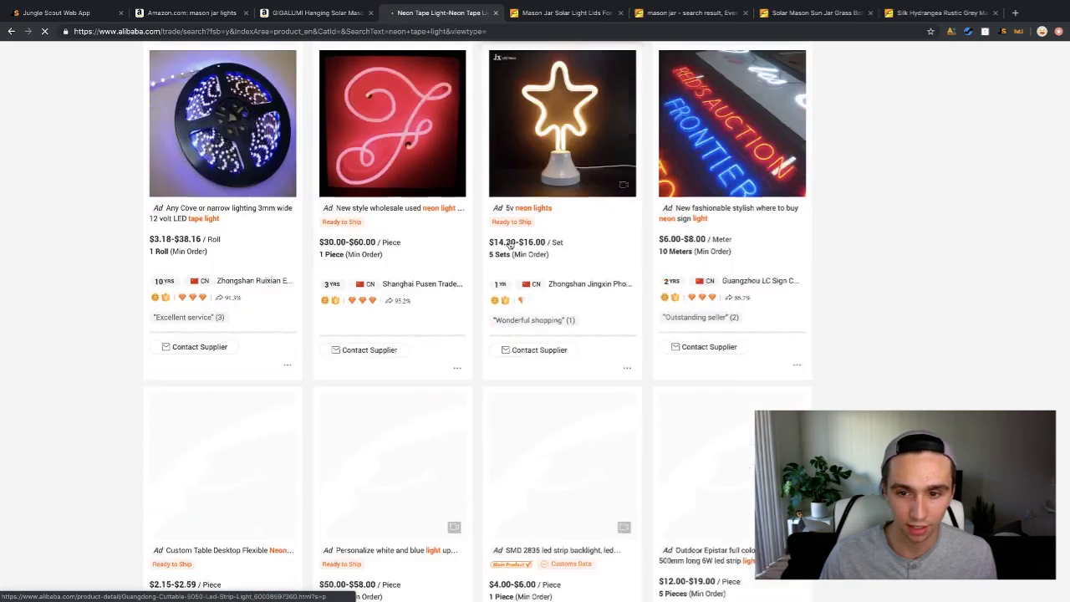
Replace the product search with "black light tape" and run it.
click(409, 82)
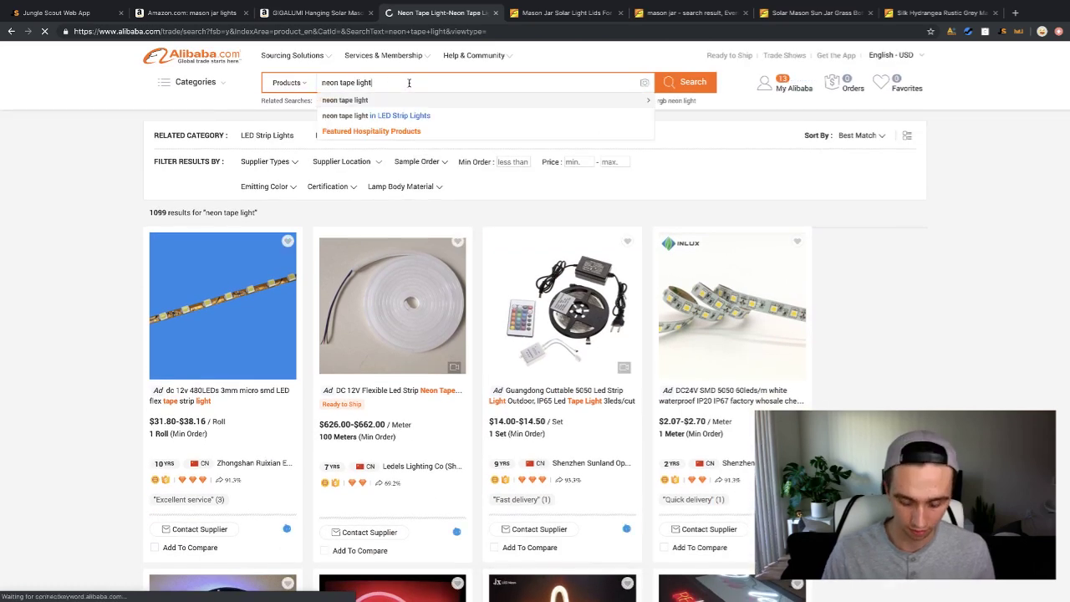
key(BackSpace)
key(BackSpace)
key(BackSpace)
key(BackSpace)
key(BackSpace)
key(BackSpace)
key(BackSpace)
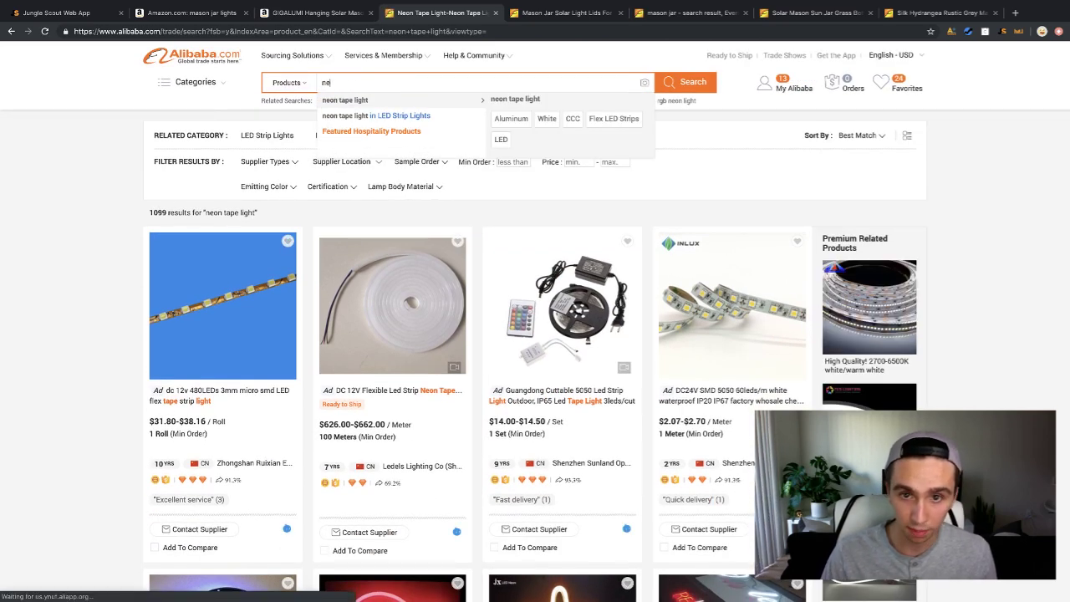
key(Down)
key(Down)
key(Down)
key(ctrl+a)
text(bla)
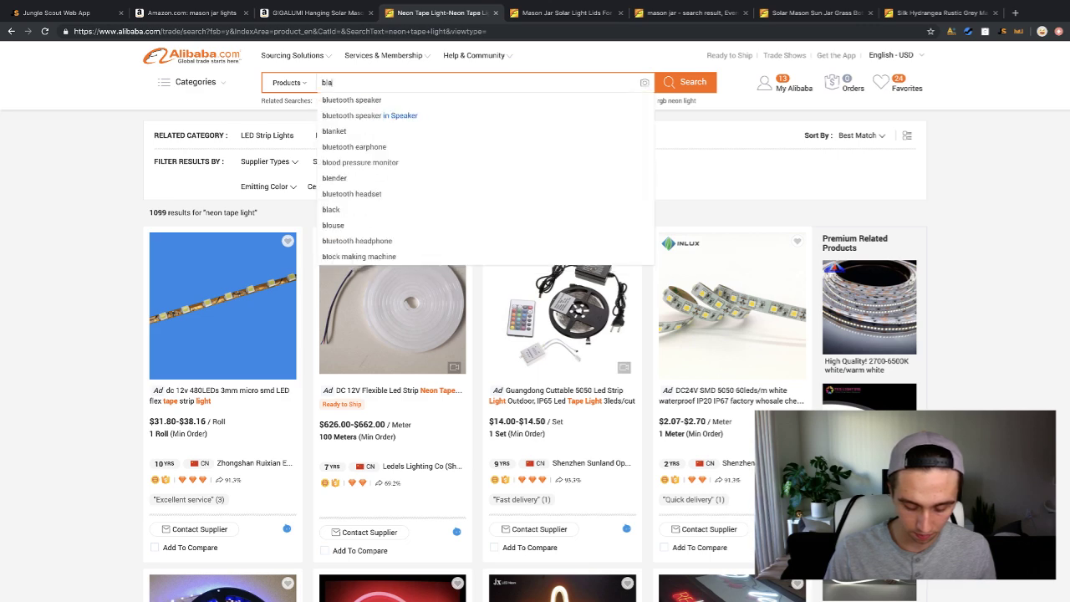
text(ck light tape)
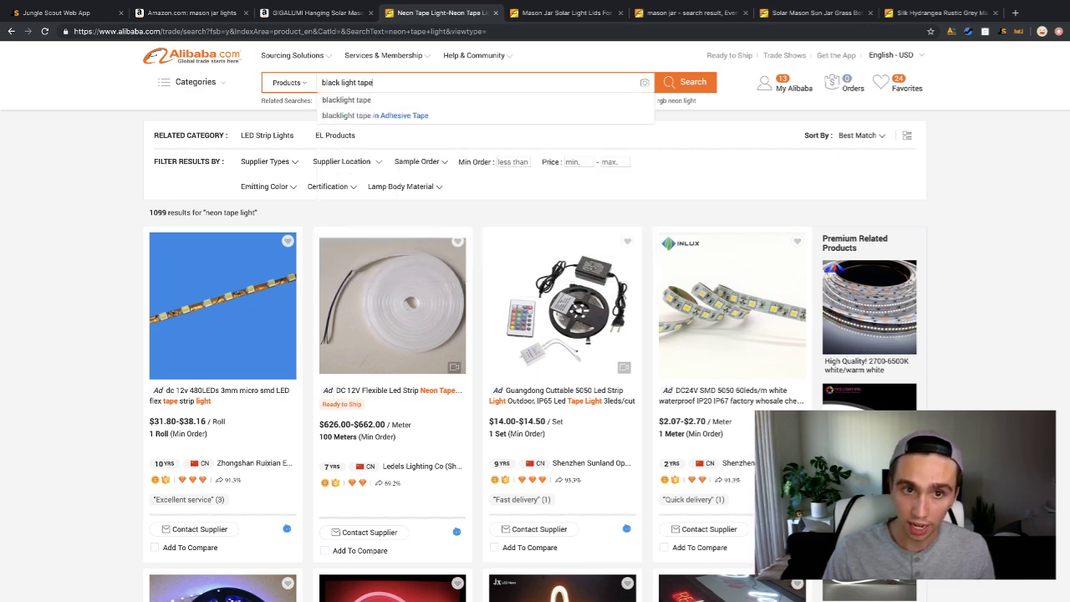
key(Return)
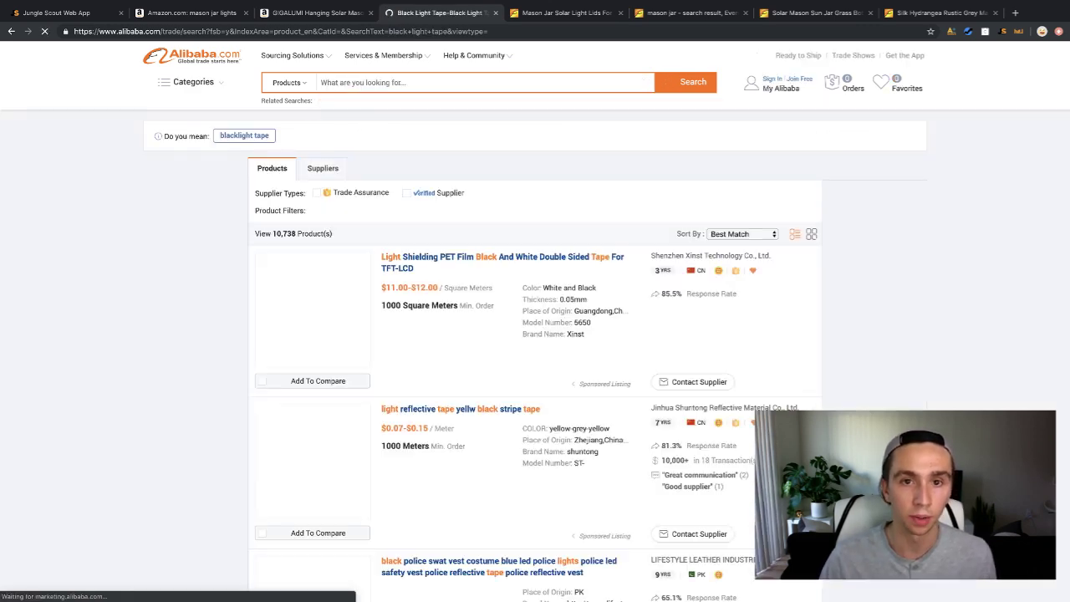
Scan the black light tape listings for a matching fluorescent party tape and return to the start of the results.
scroll(501, 306, down, 5)
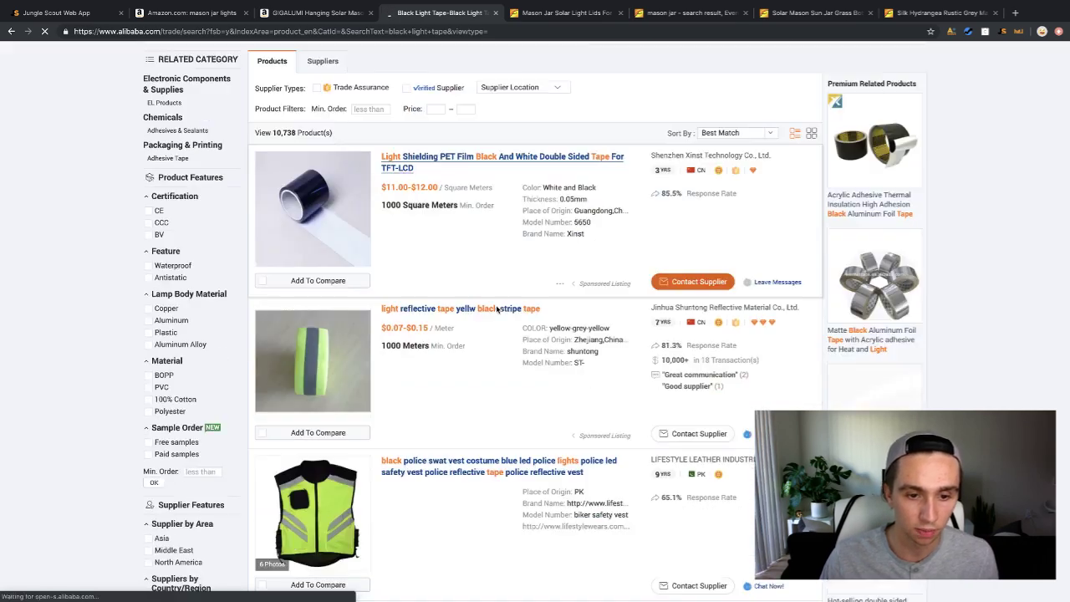
scroll(501, 305, down, 12)
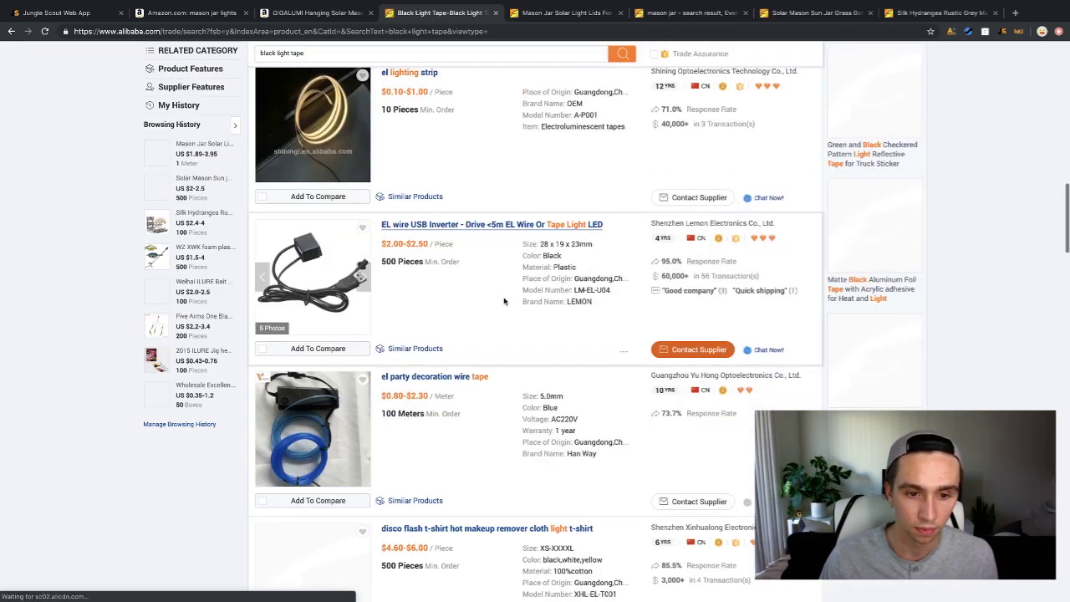
scroll(504, 297, up, 10)
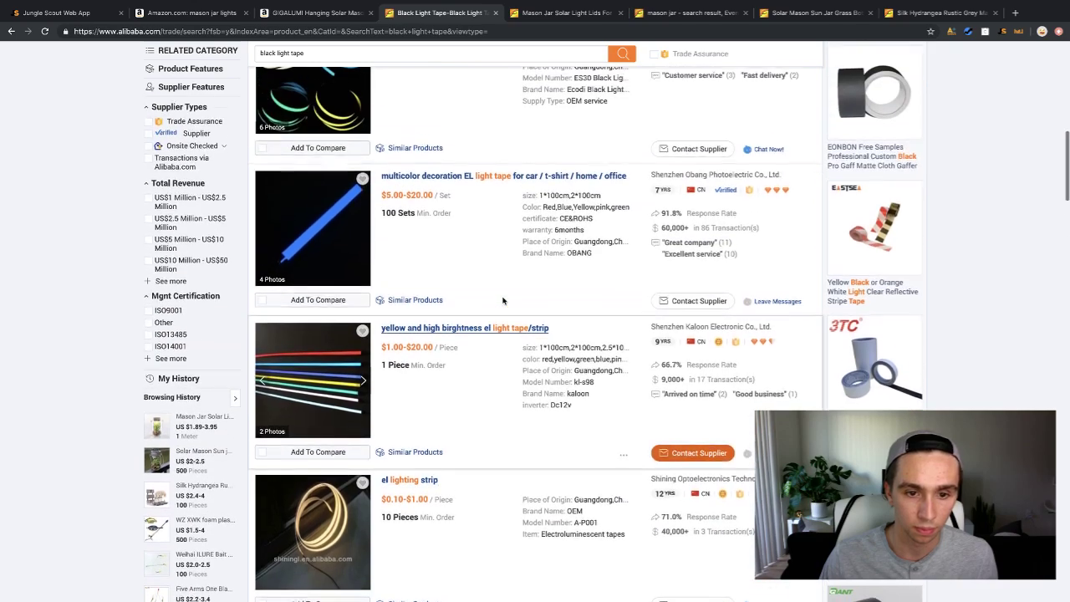
scroll(503, 301, up, 6)
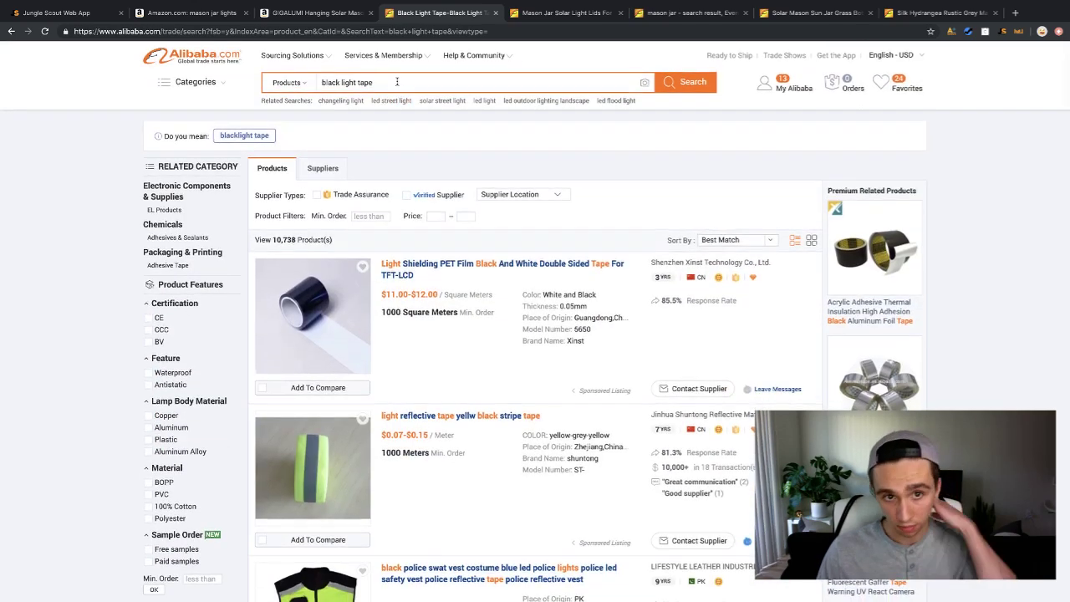
Change the product search to "neon party tape" and run it.
click(397, 82)
text(n)
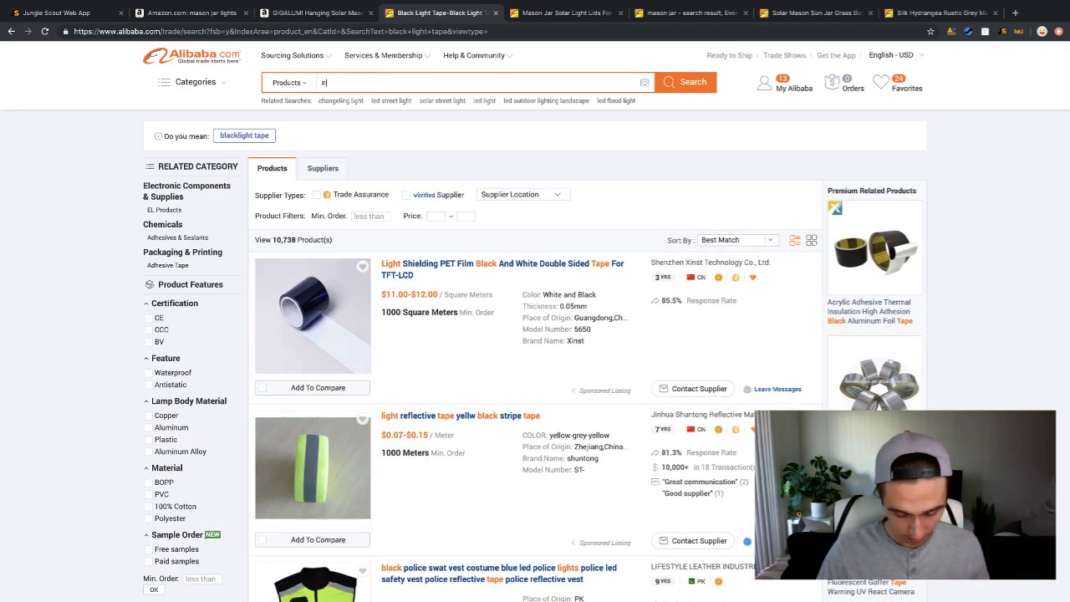
text(eom)
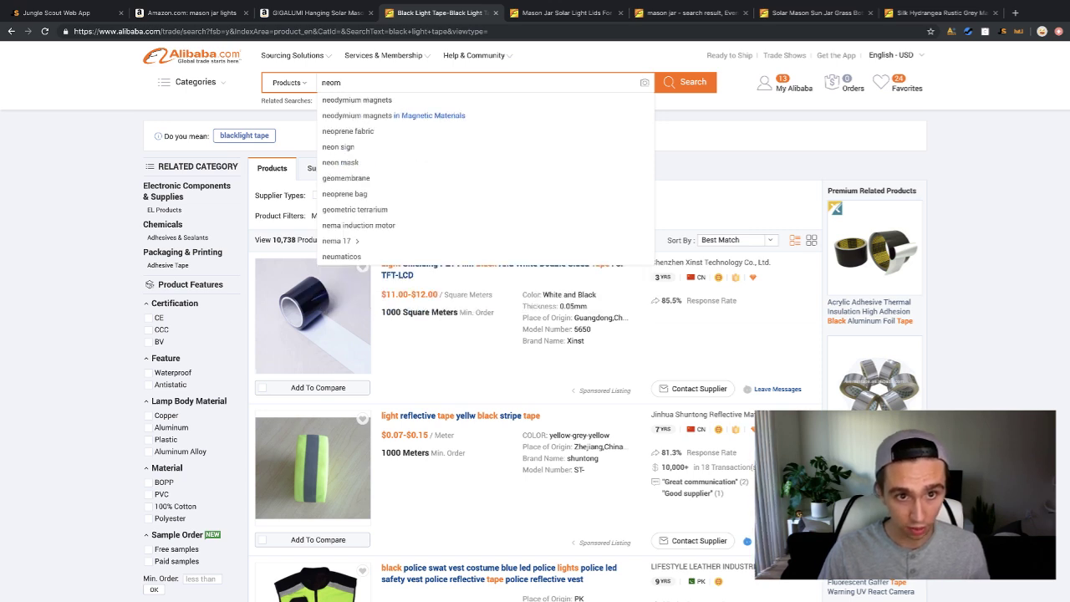
key(BackSpace)
text(n tape)
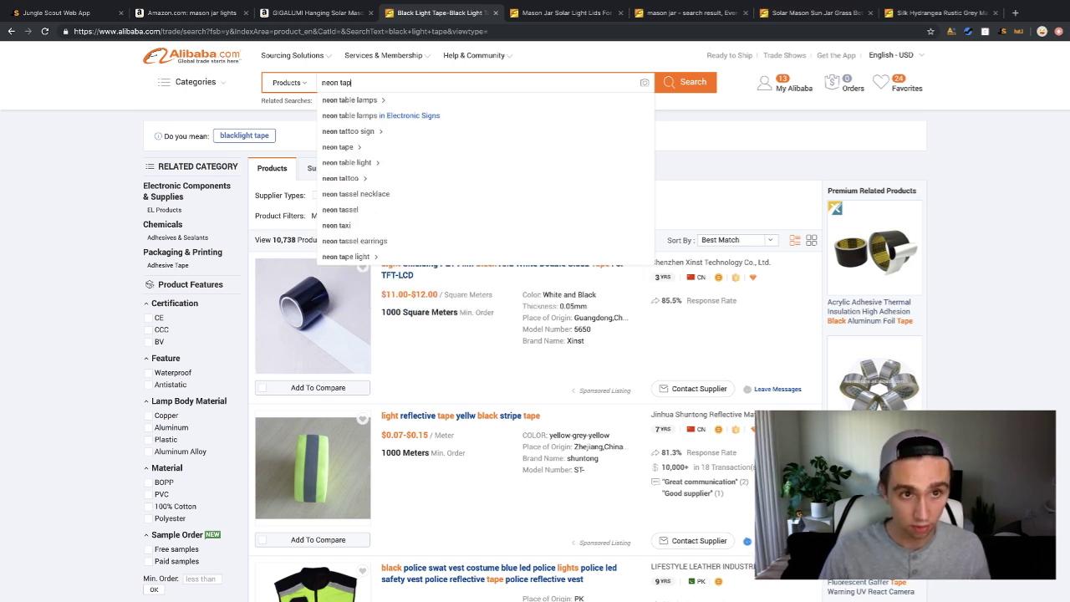
key(BackSpace)
key(BackSpace)
key(BackSpace)
key(BackSpace)
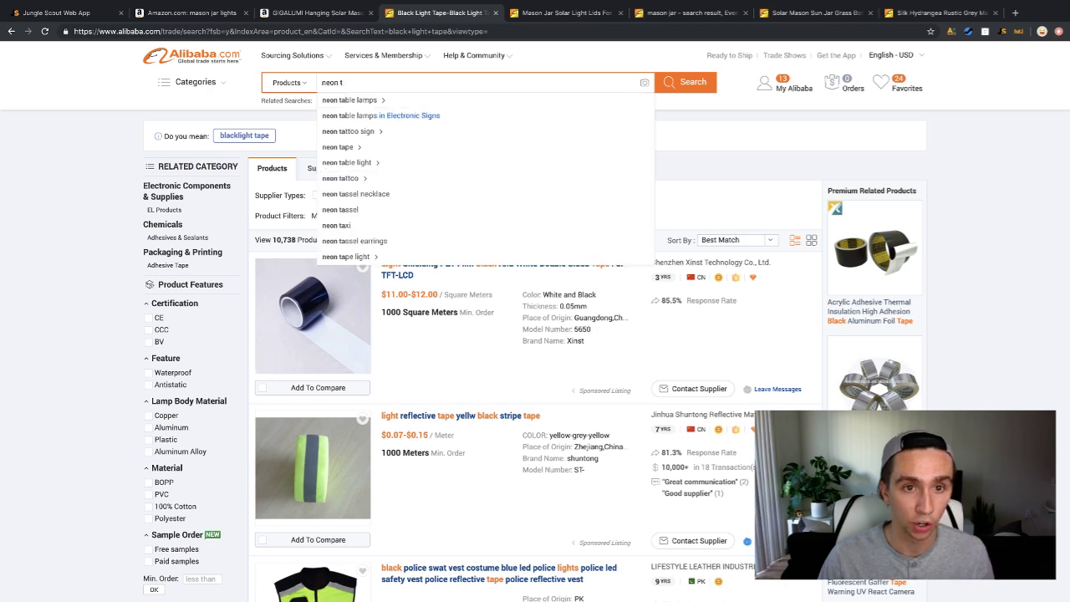
text(party tape)
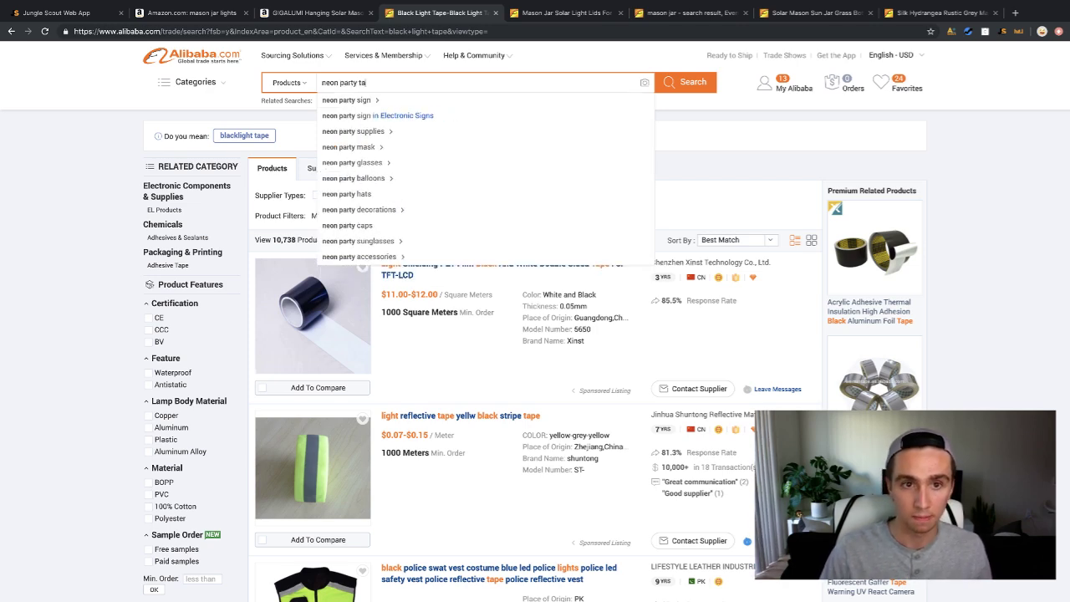
key(Return)
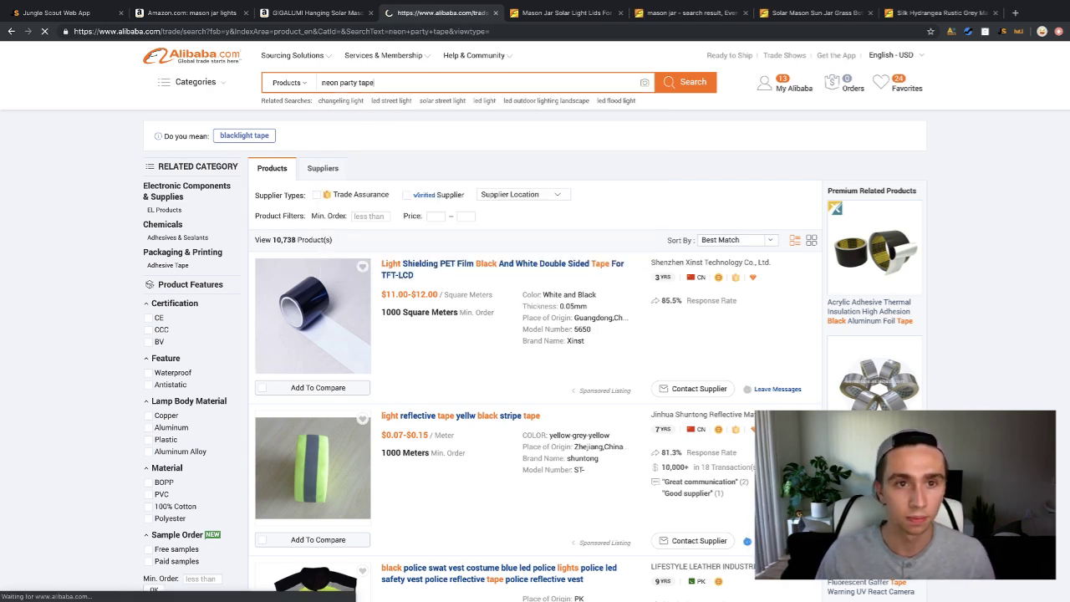
Find the fluorescent UV blacklight reactive gaffer tape listing with five colors and look through its photos.
scroll(527, 271, down, 2)
scroll(527, 272, down, 1)
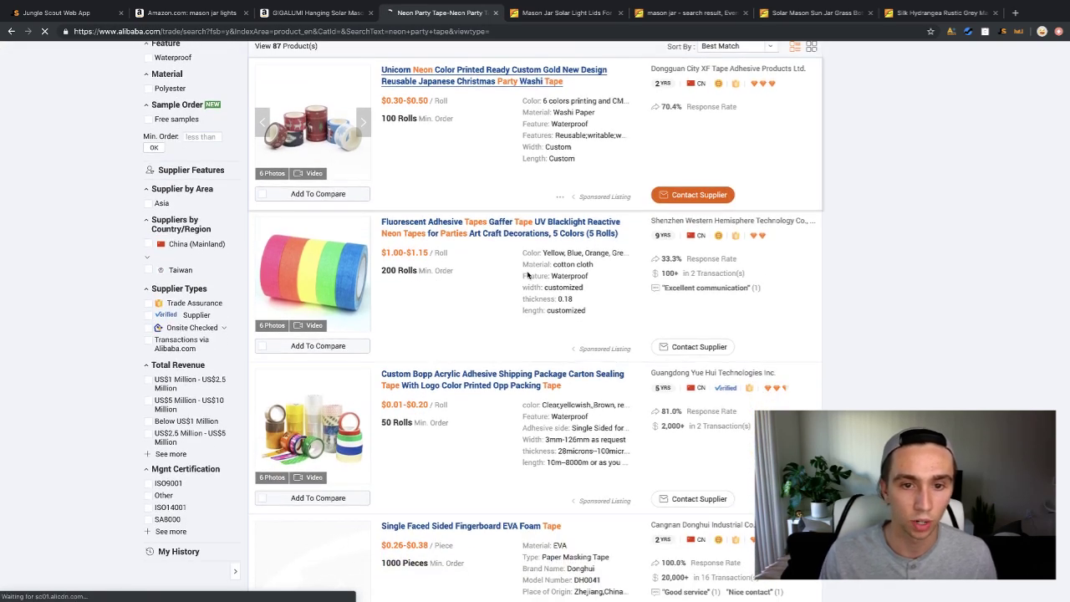
click(363, 279)
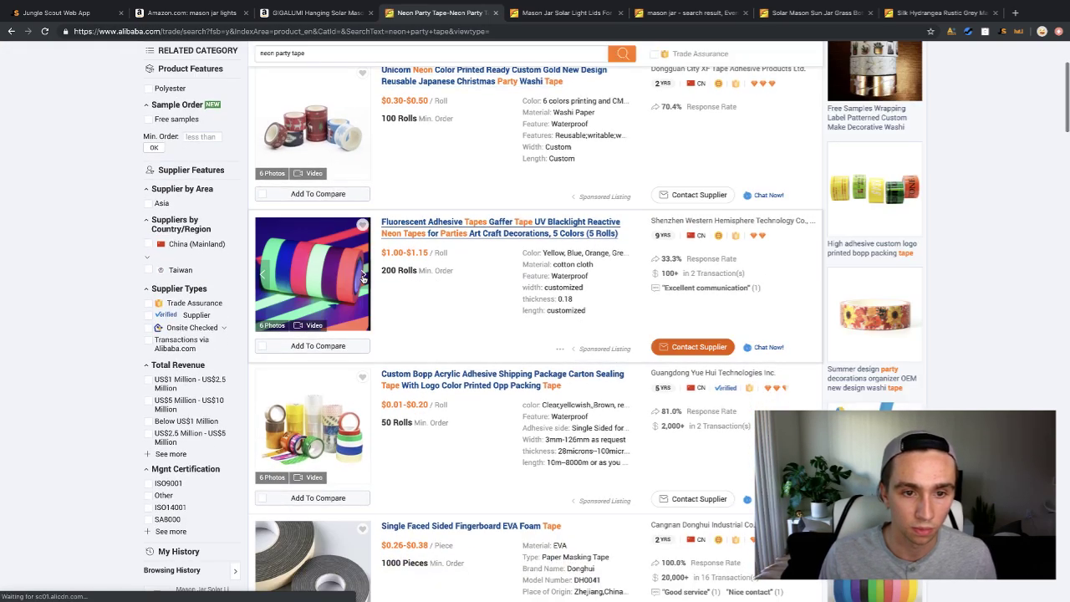
click(363, 279)
click(363, 278)
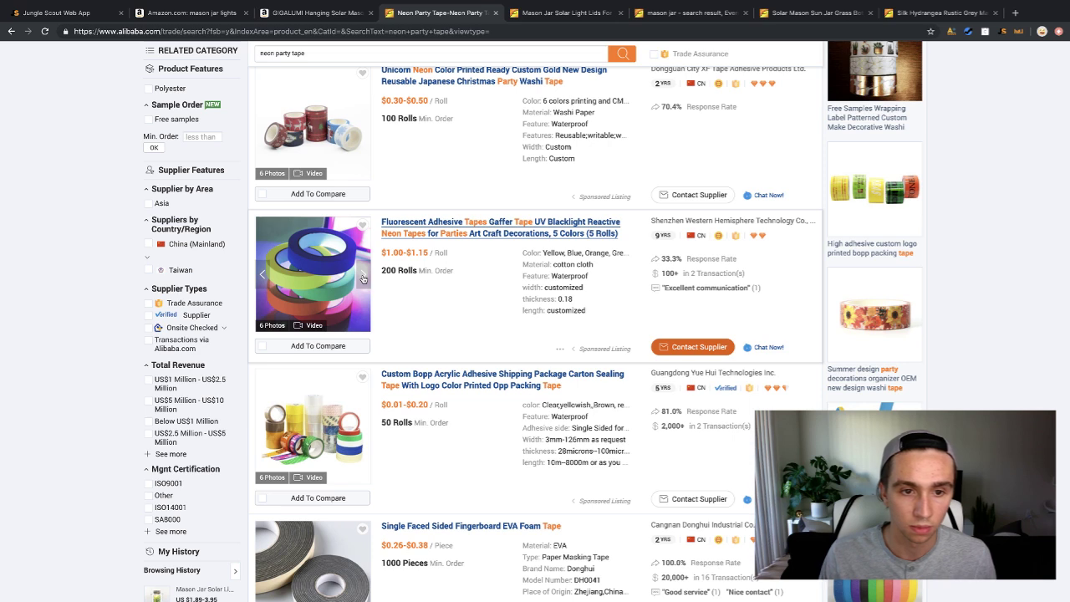
Look through the photos of the fluorescent UV blacklight gaffer tape listing and scan the neighbouring neon party tape results.
click(363, 279)
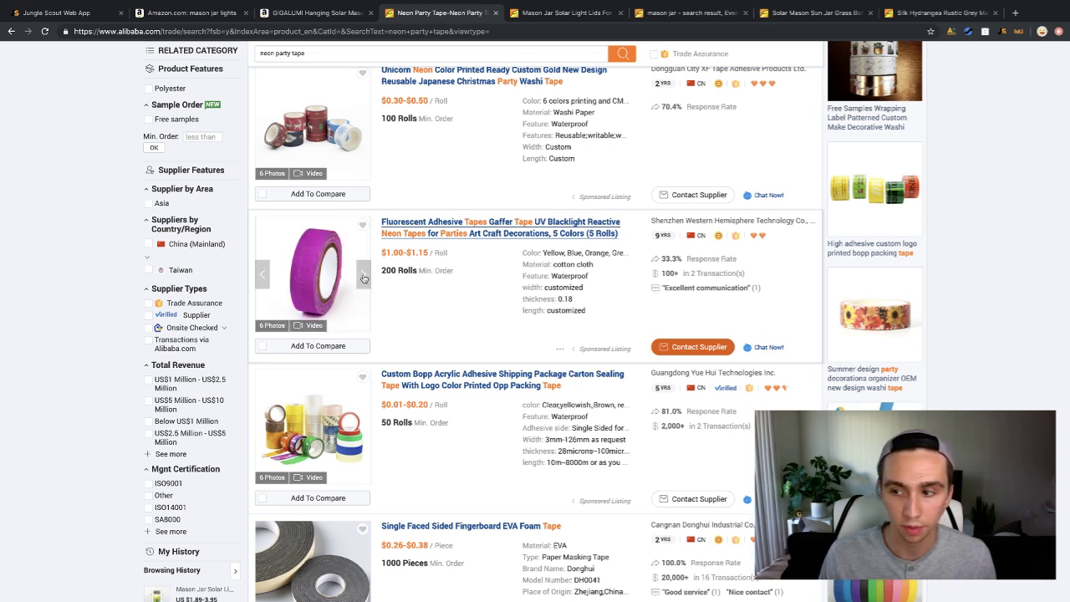
click(362, 278)
click(363, 279)
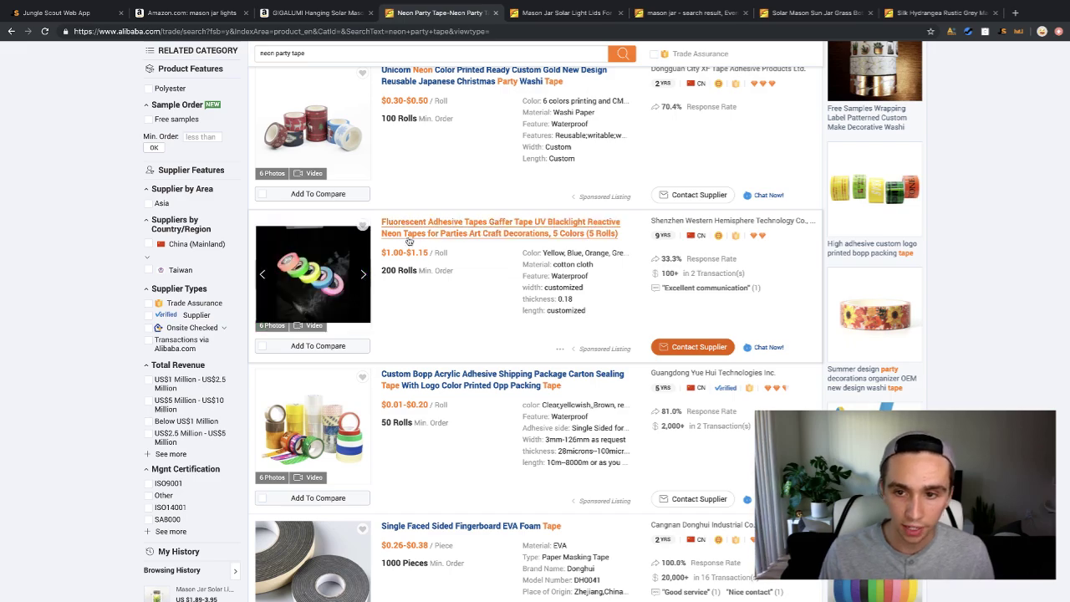
scroll(479, 269, down, 3)
scroll(479, 269, down, 6)
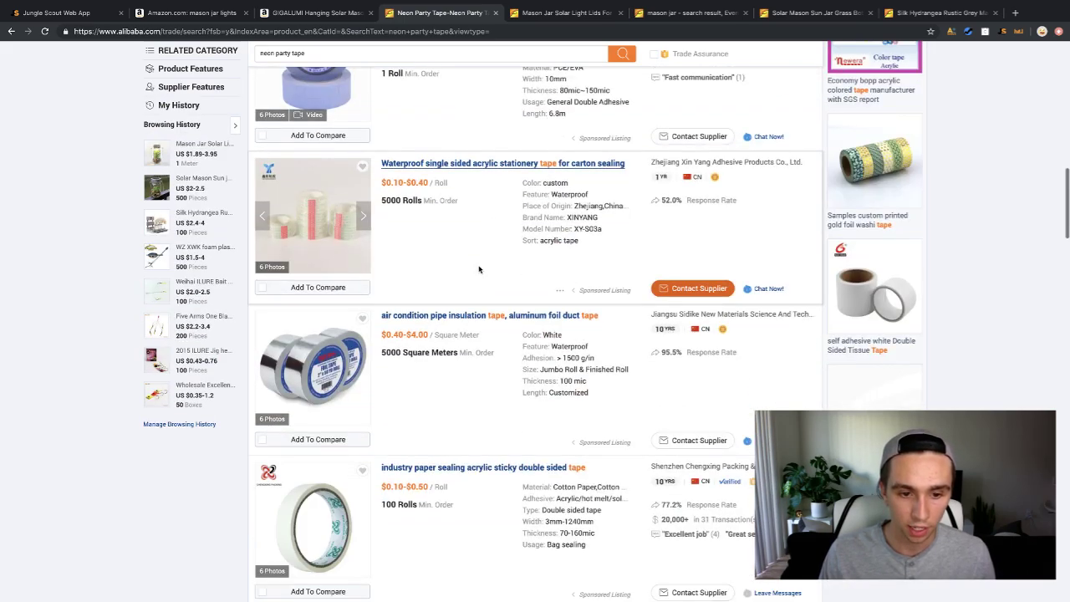
scroll(478, 269, up, 10)
scroll(477, 269, down, 3)
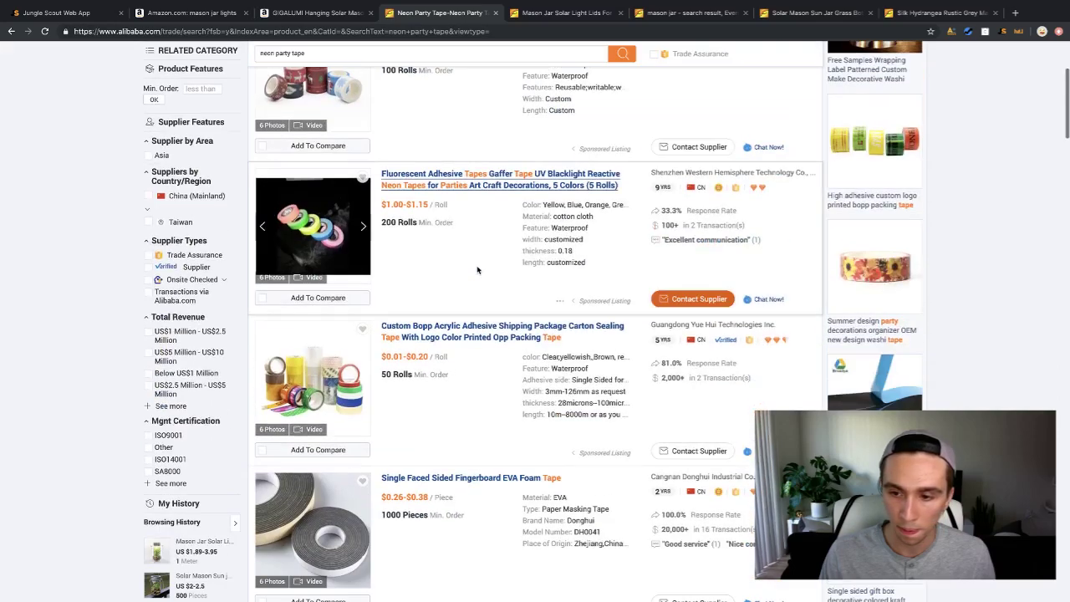
scroll(477, 269, down, 1)
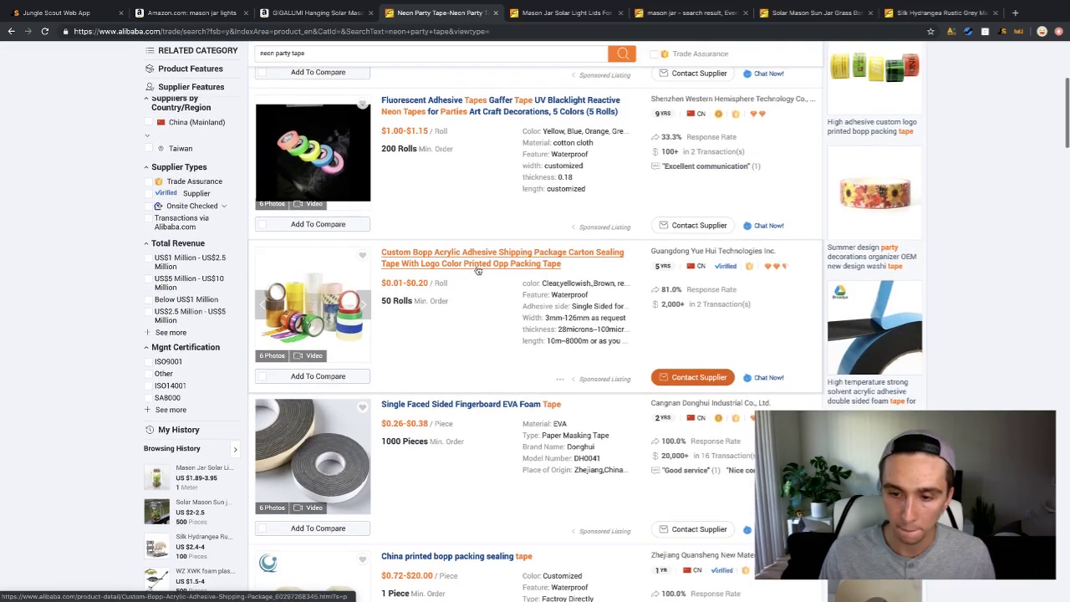
scroll(476, 270, up, 3)
Open the company profile of Shenzhen Western Hemisphere Technology and search the supplier's store for "balloon".
click(700, 380)
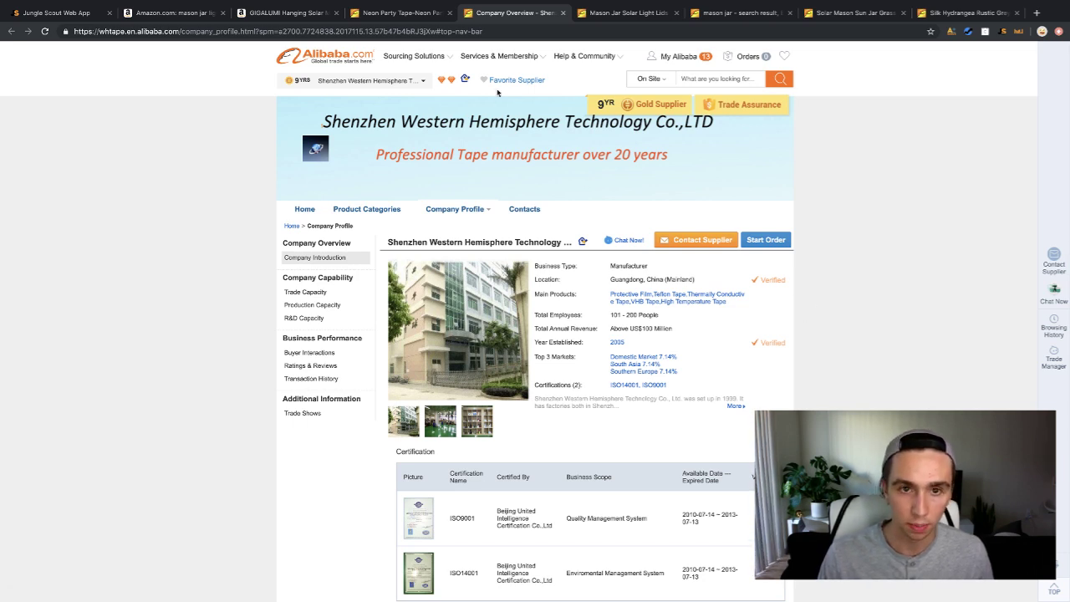
mouse_move(351, 215)
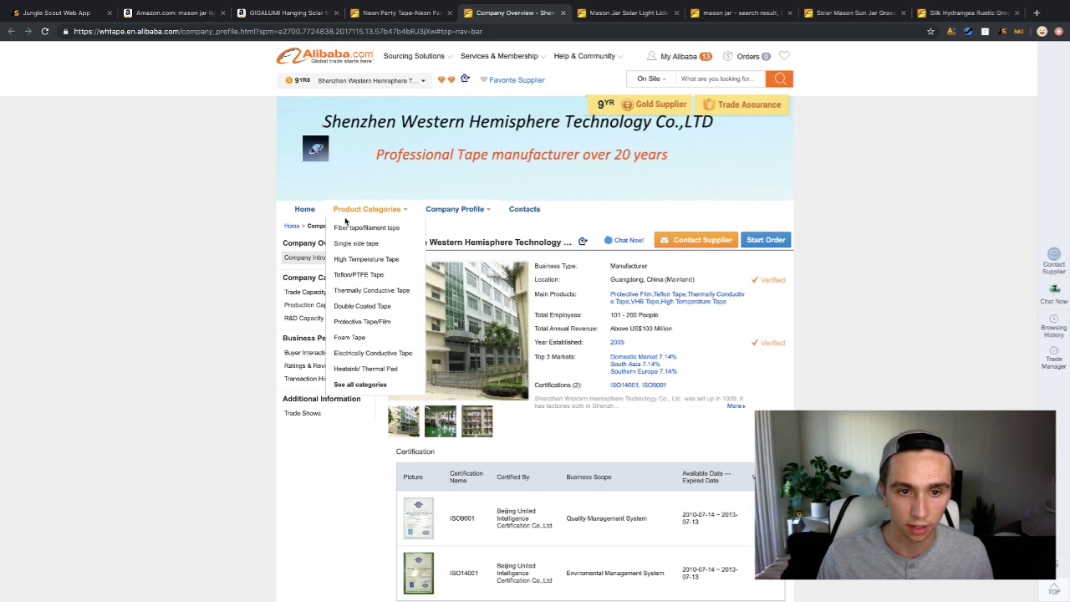
click(723, 79)
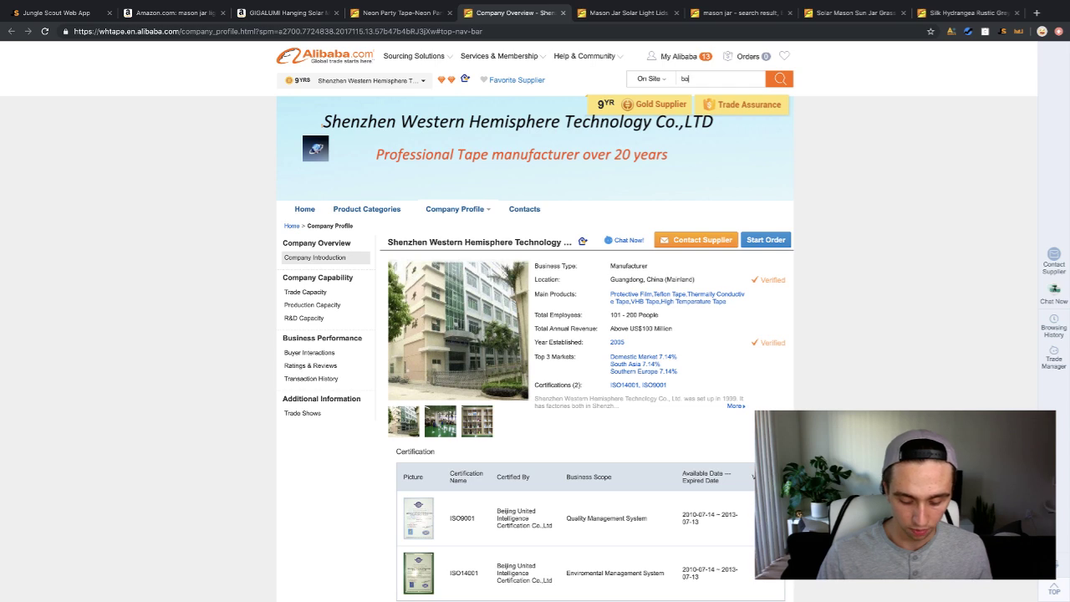
text(bal)
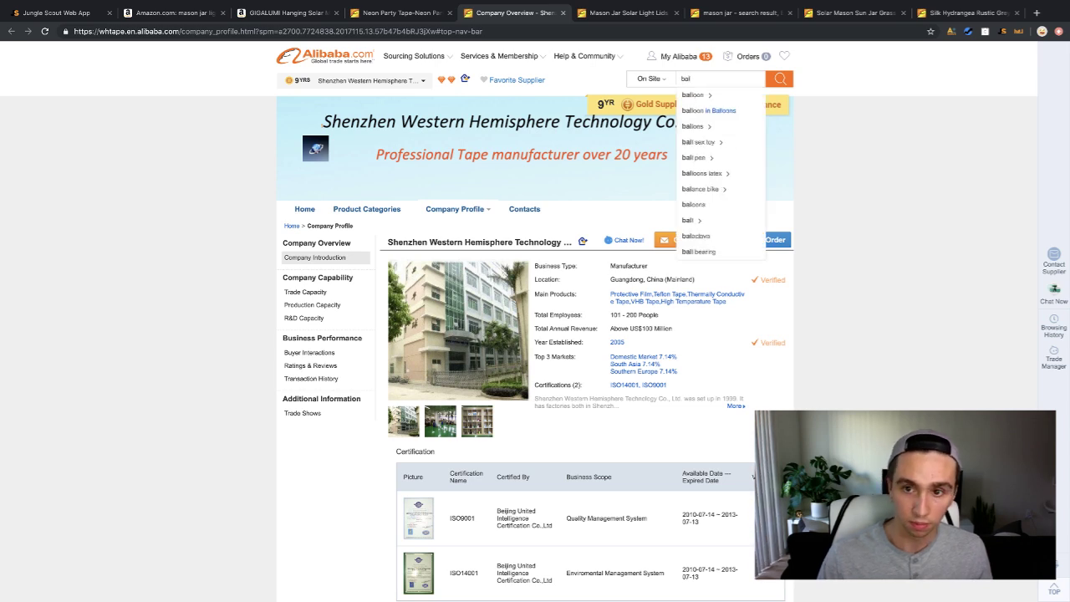
key(Down)
key(Return)
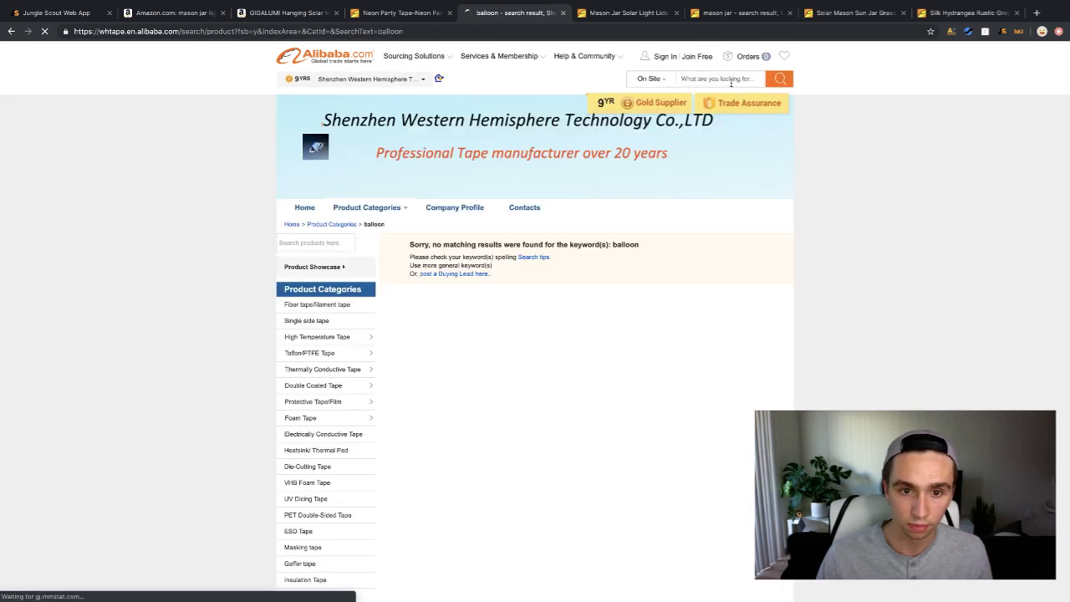
Examine the supplier's product categories and related products for other party items.
mouse_move(320, 391)
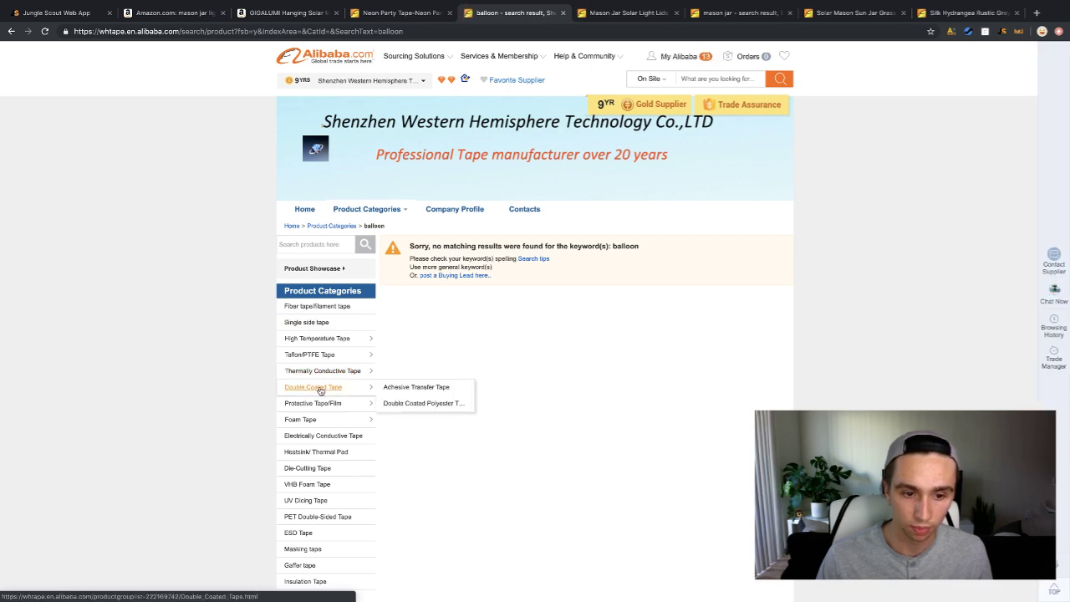
scroll(339, 384, down, 5)
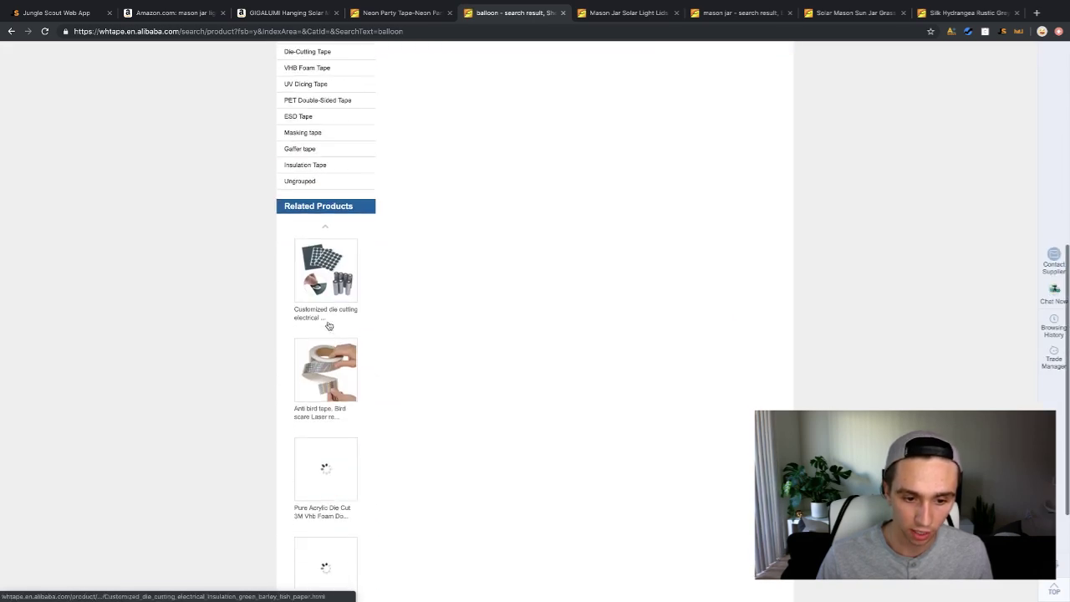
scroll(464, 391, down, 3)
scroll(477, 410, up, 10)
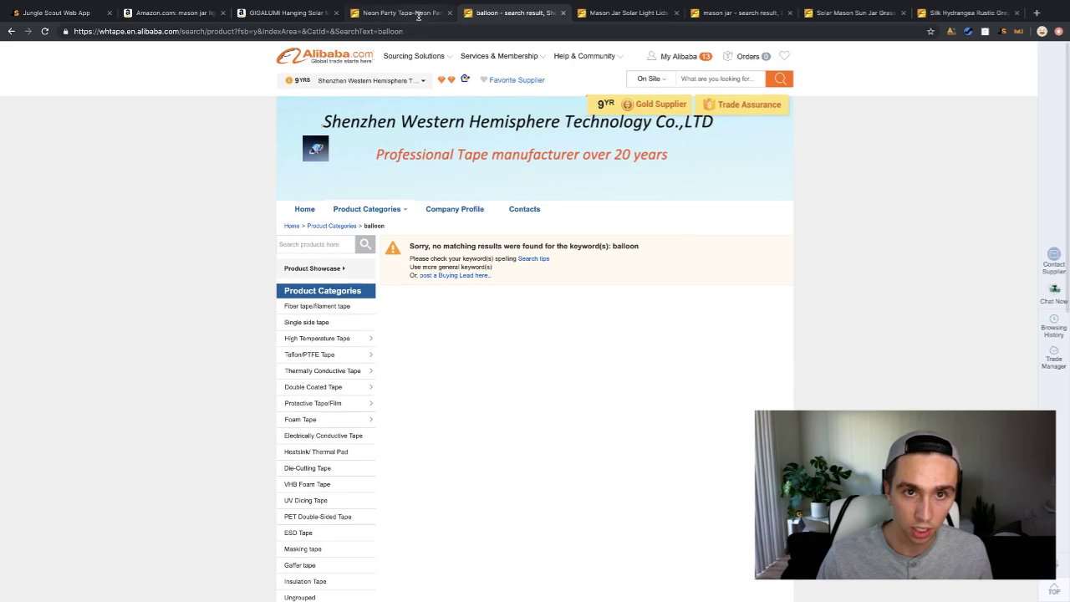
Return to the neon party tape results and look through the photos of the custom BOPP acrylic adhesive tape listing.
click(418, 14)
scroll(439, 251, down, 3)
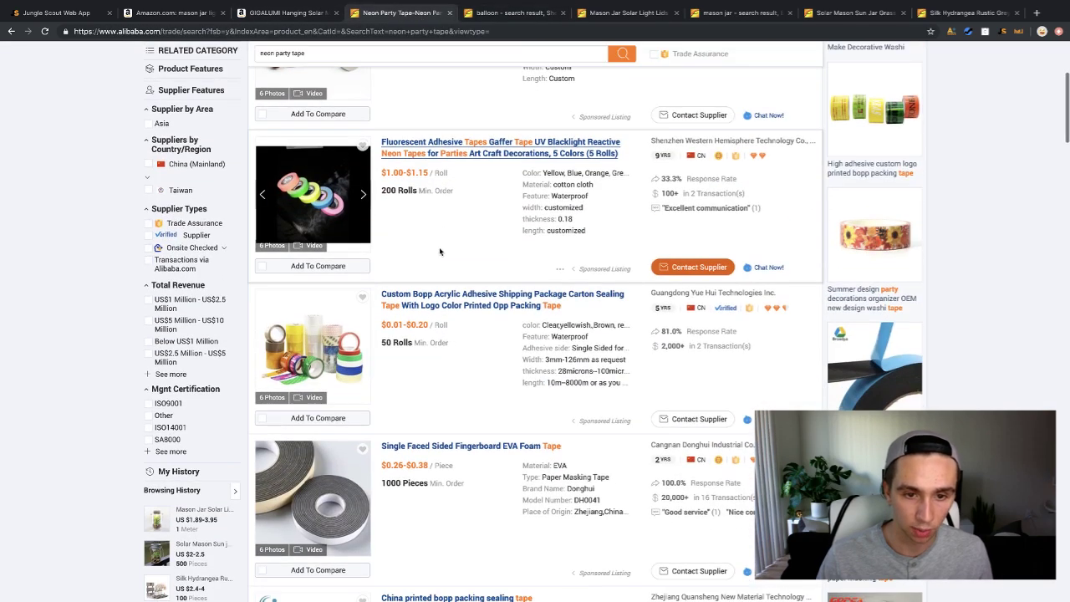
click(363, 349)
click(363, 349)
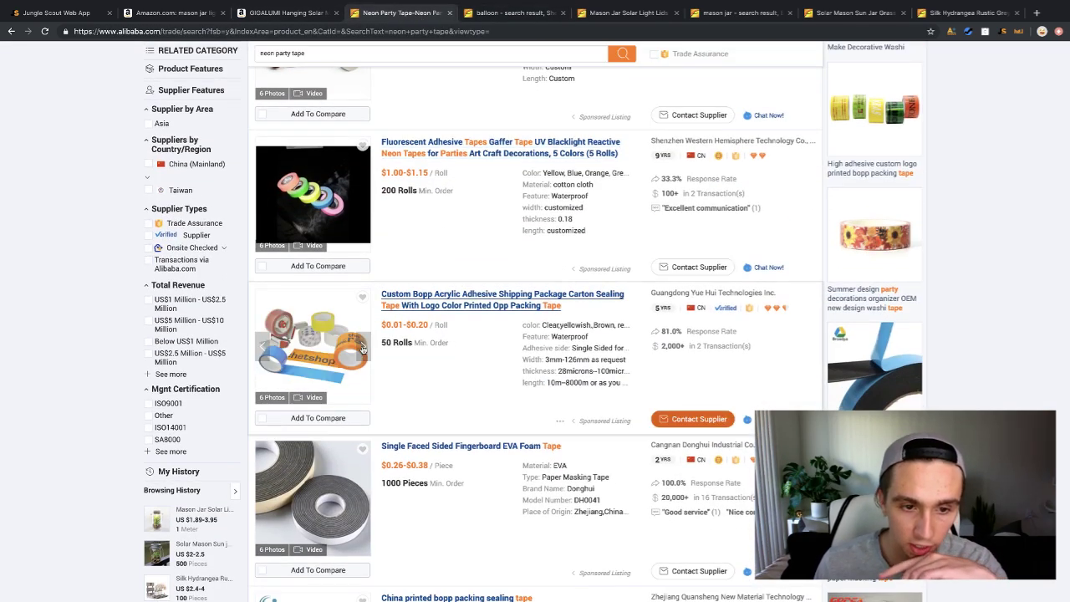
click(363, 349)
click(363, 348)
scroll(434, 351, up, 1)
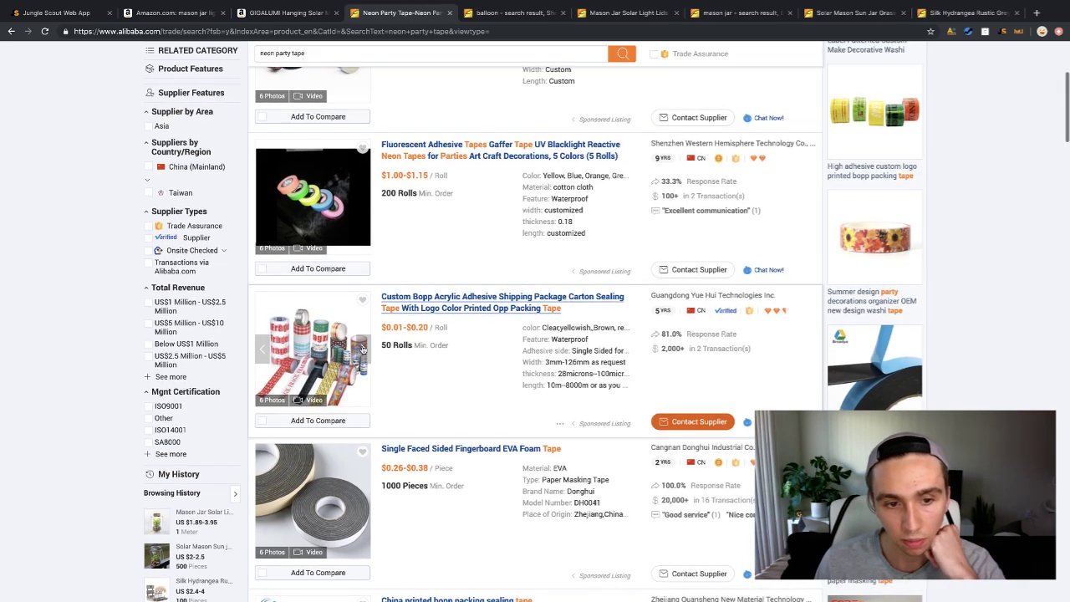
Find the colorful UV fluorescent pro neon blacklight gaffer tape listing, check its photos and open its supplier's company profile.
scroll(504, 360, down, 13)
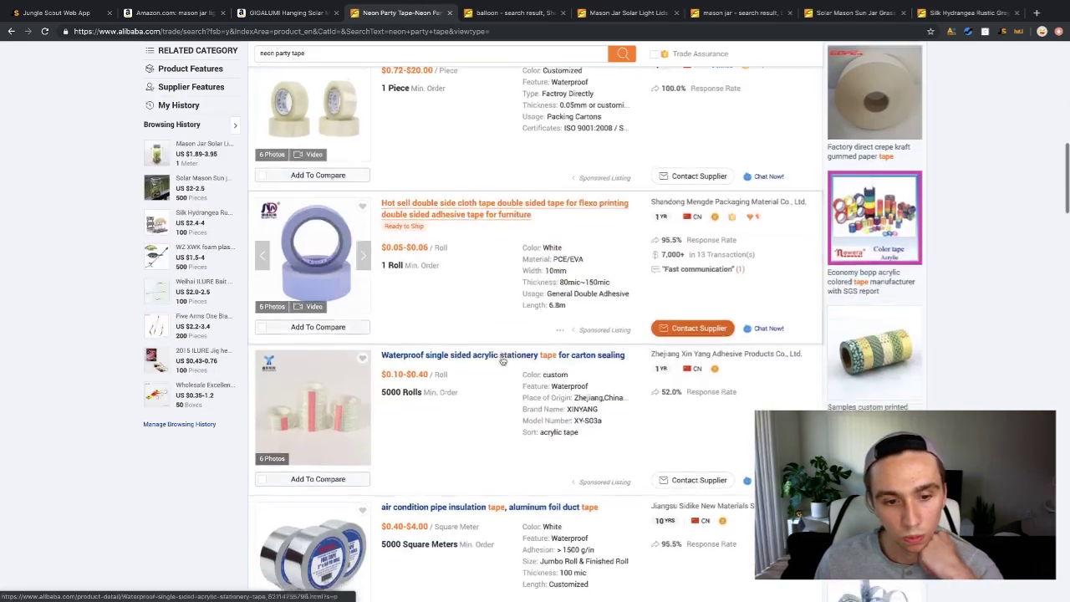
scroll(504, 360, down, 12)
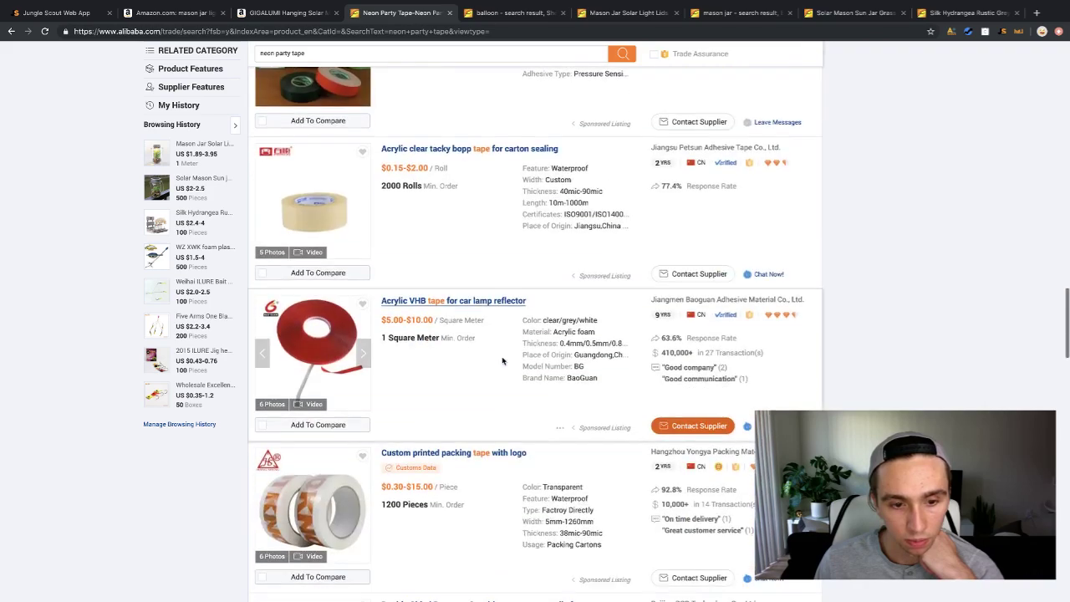
scroll(503, 361, down, 10)
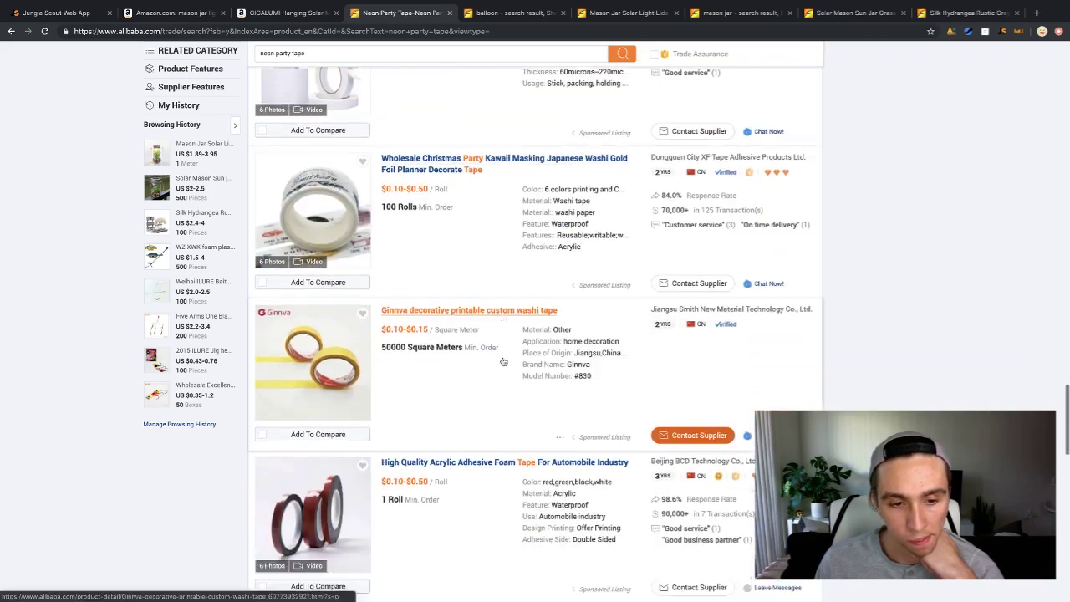
scroll(502, 360, down, 8)
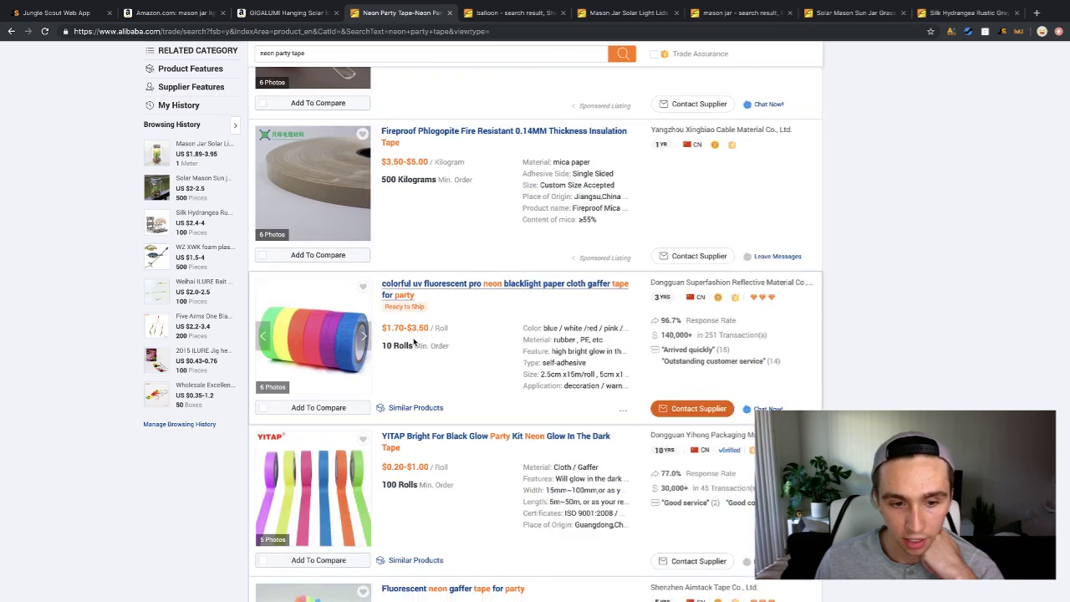
click(365, 338)
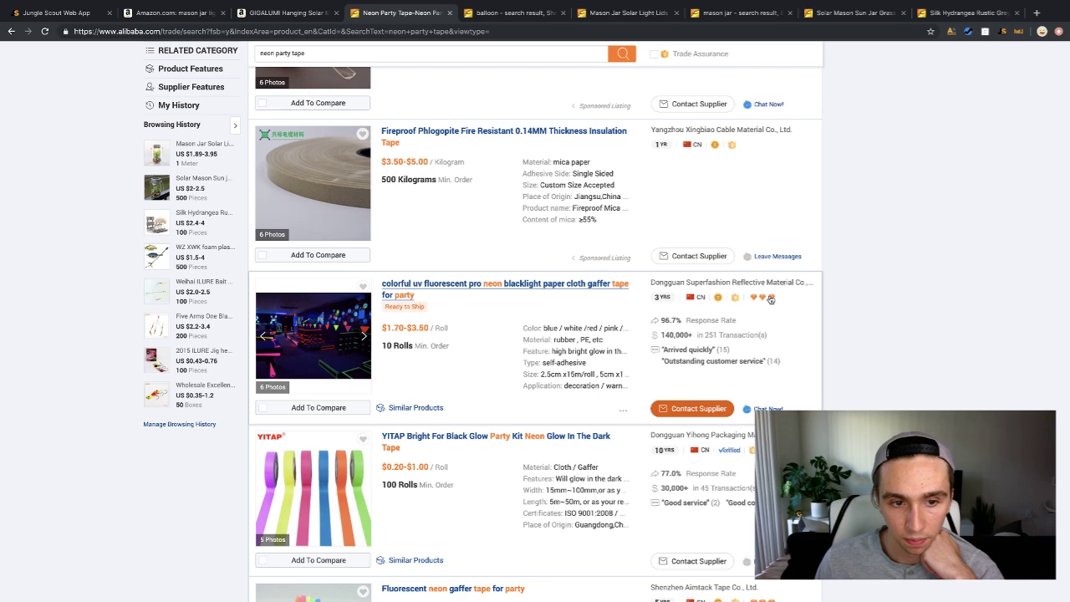
click(711, 285)
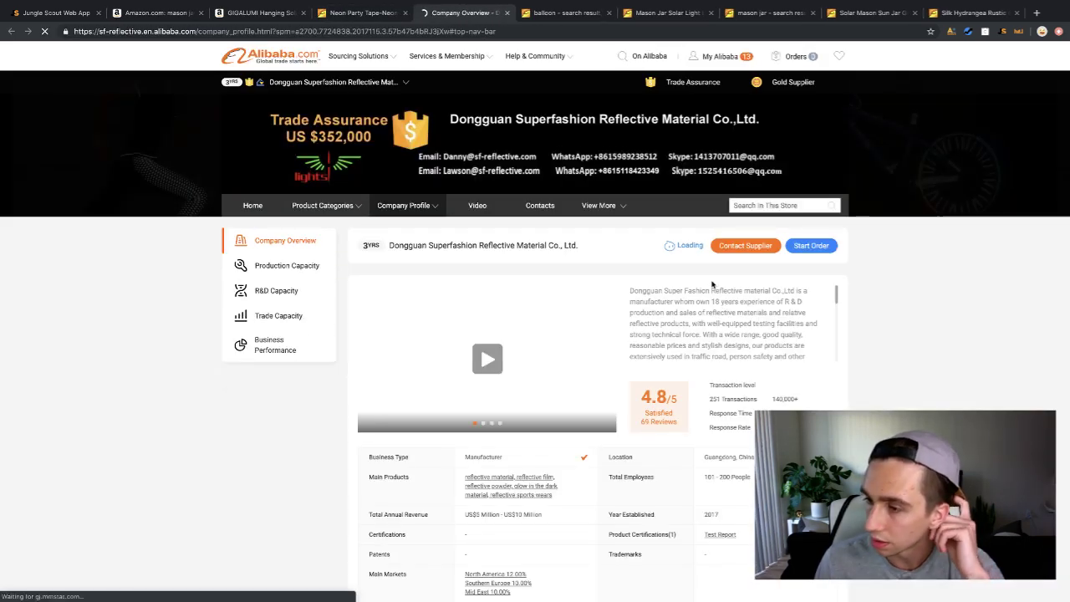
Open the UV blacklight neon fluorescent gaffer tape warning listing and its supplier's storefront, Xiamen Kingzom Electronic Technology.
click(480, 343)
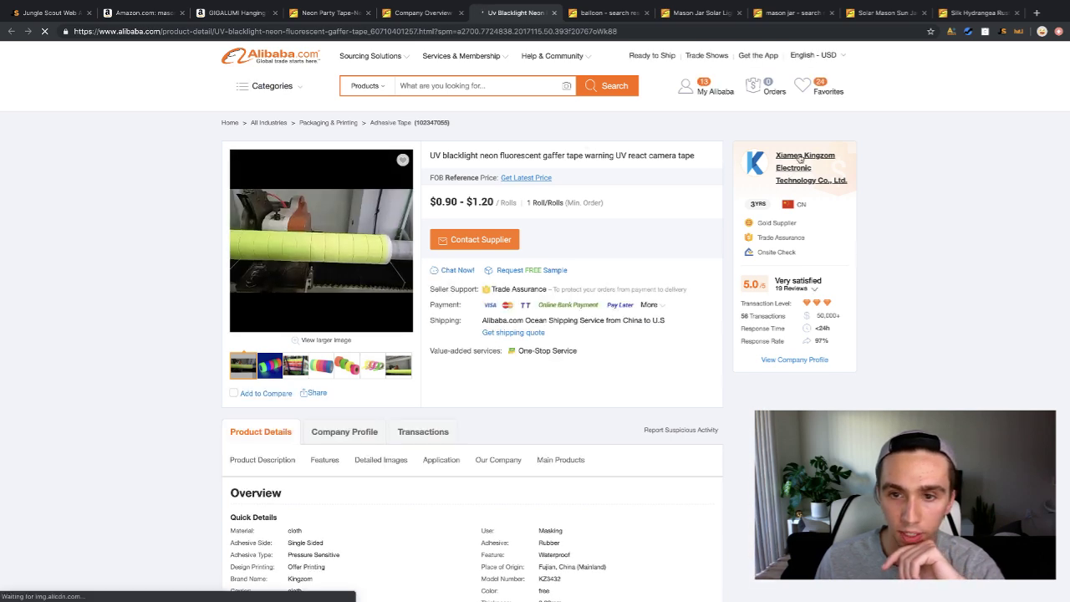
click(799, 163)
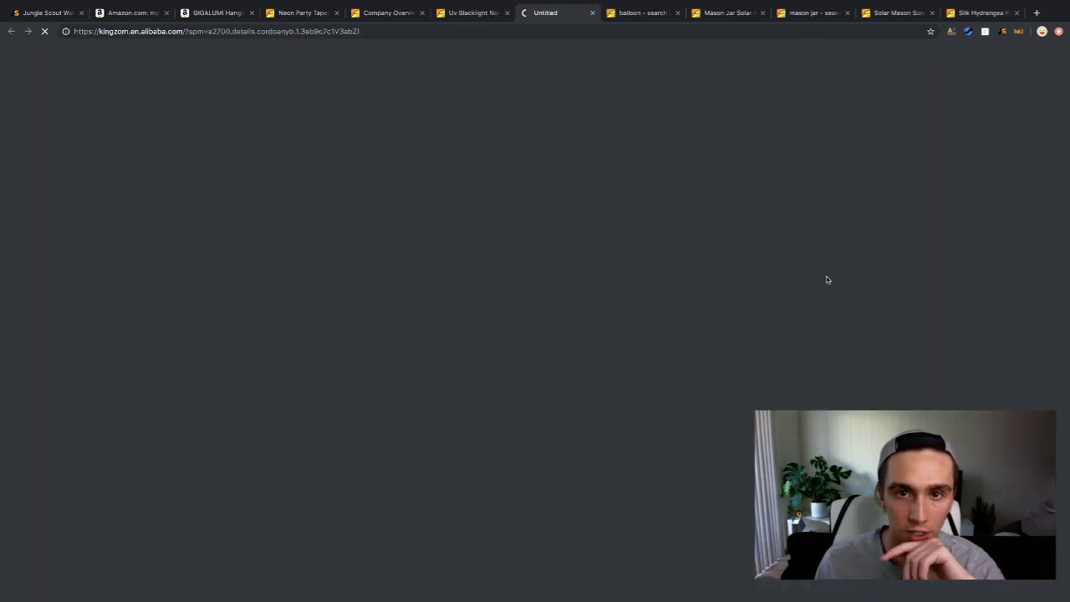
Close the balloon search, the mason jar pages and the silk hydrangea listing left from earlier research.
click(632, 15)
click(678, 12)
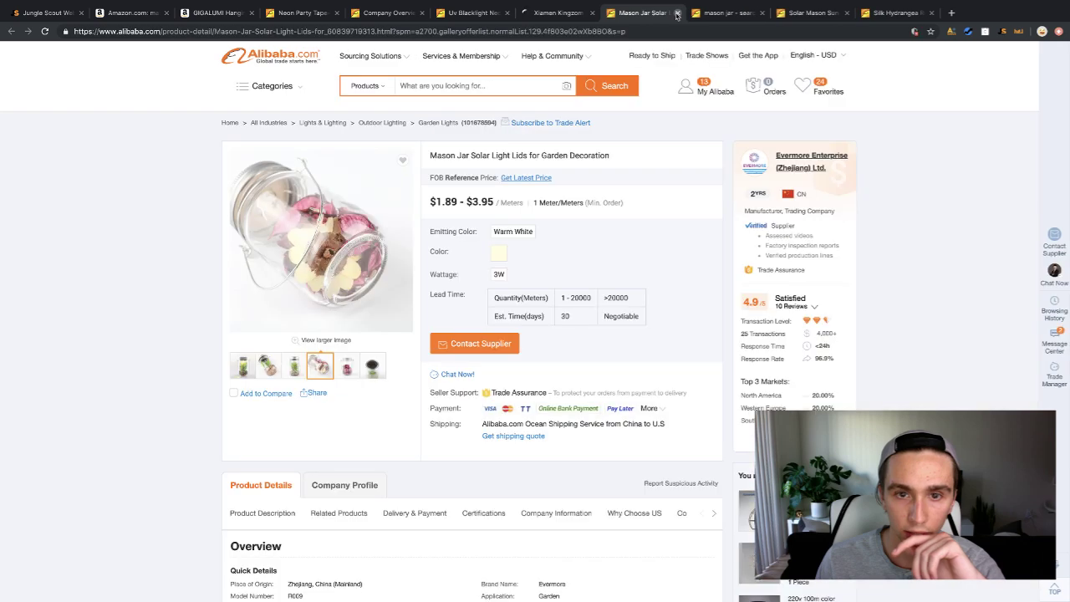
click(677, 13)
click(677, 13)
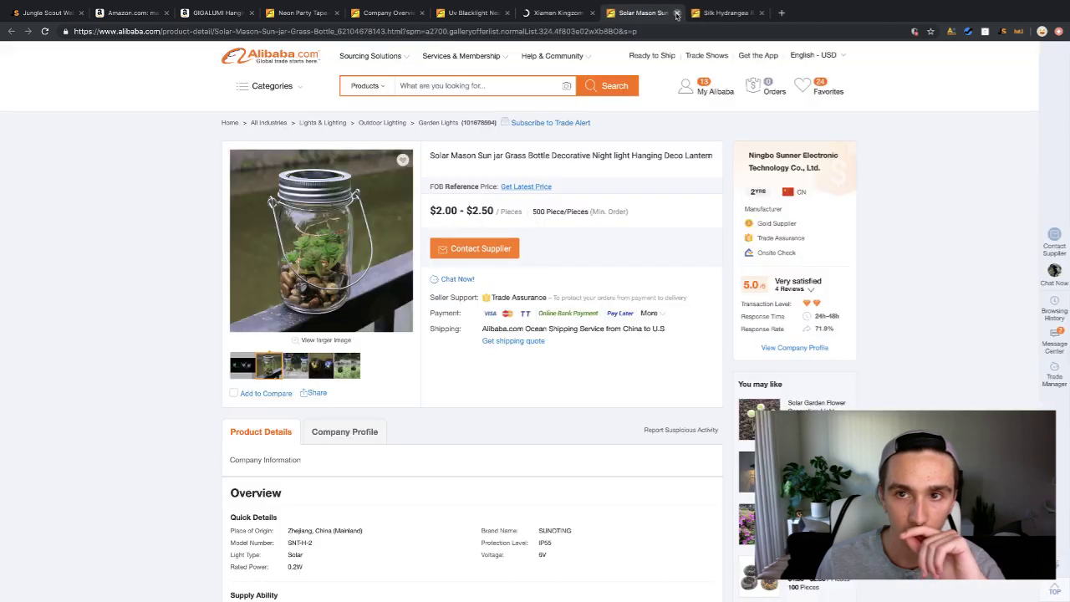
click(677, 13)
click(677, 12)
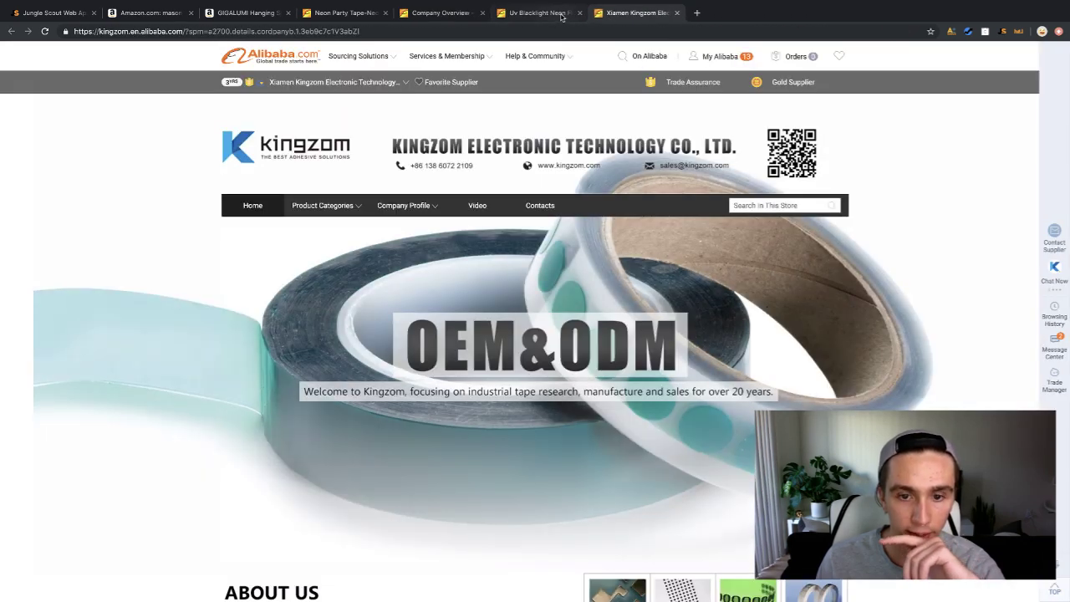
Search the Kingzom store for "neon" and review the neon gaffer tapes it offers.
mouse_move(344, 204)
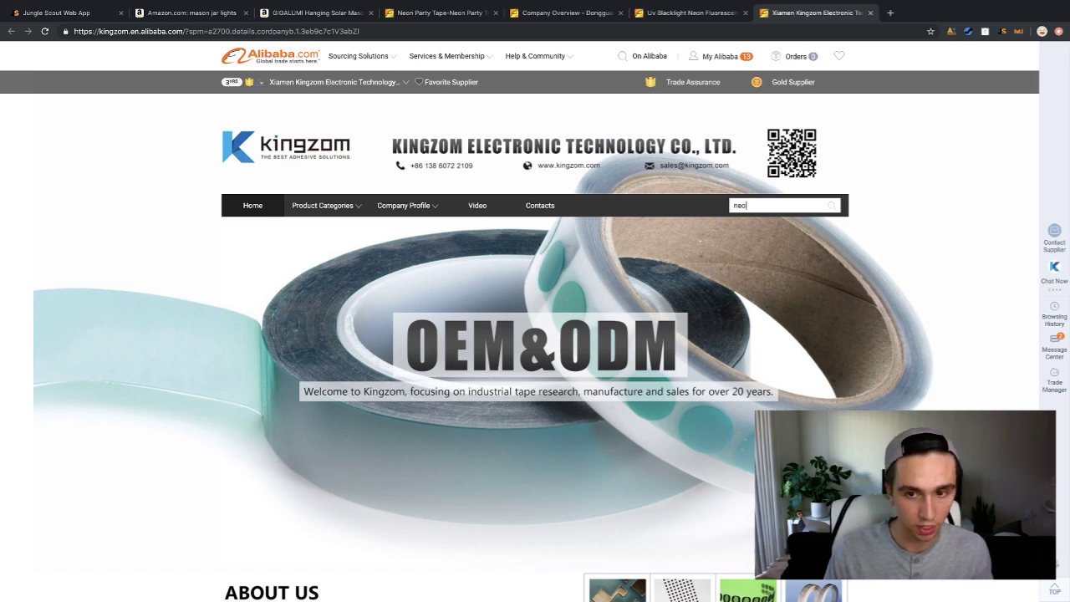
text(n)
key(Return)
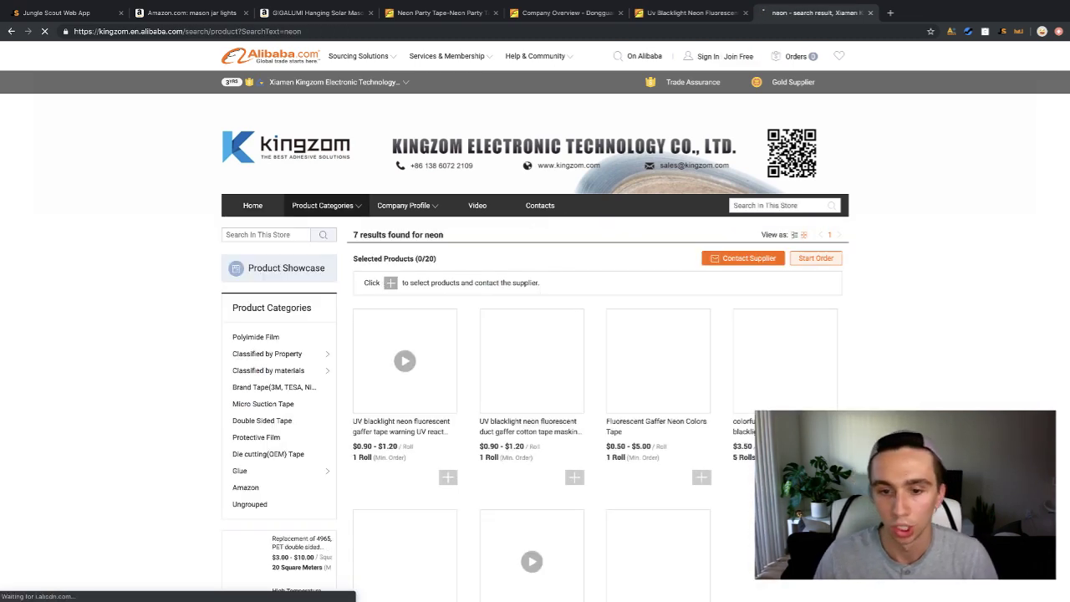
scroll(911, 390, down, 2)
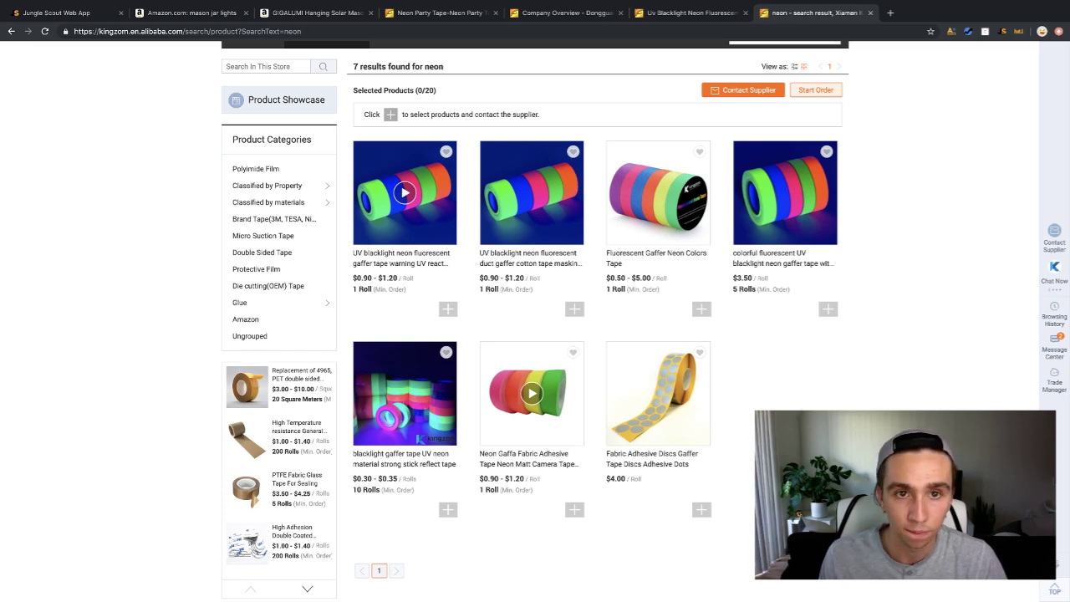
Return to the neon party tape results and open the company profile of the YITAP glow party tape's supplier.
click(687, 14)
click(564, 12)
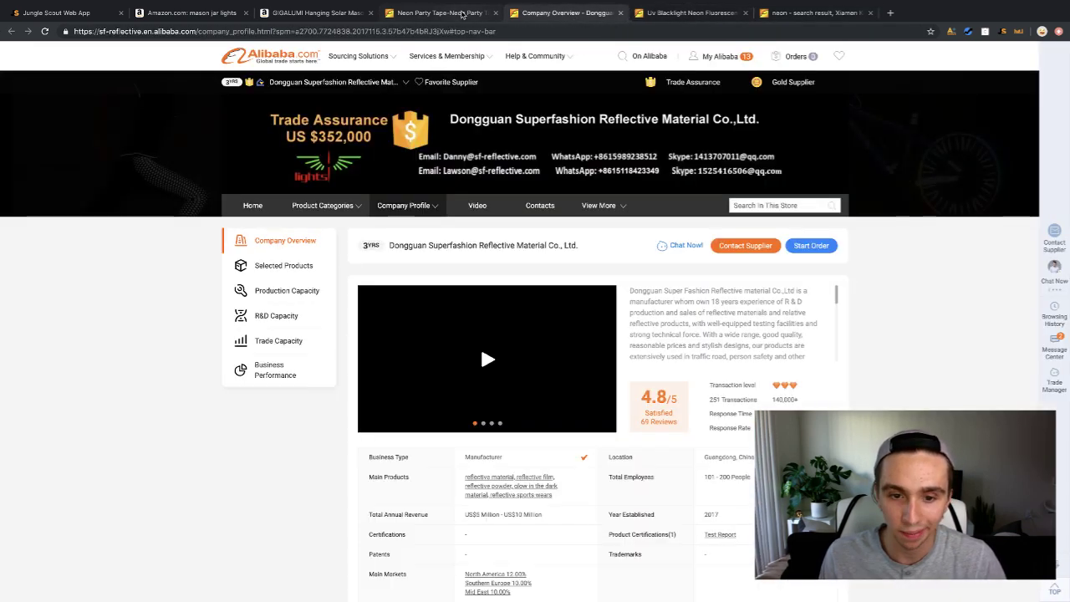
click(447, 12)
scroll(569, 262, down, 3)
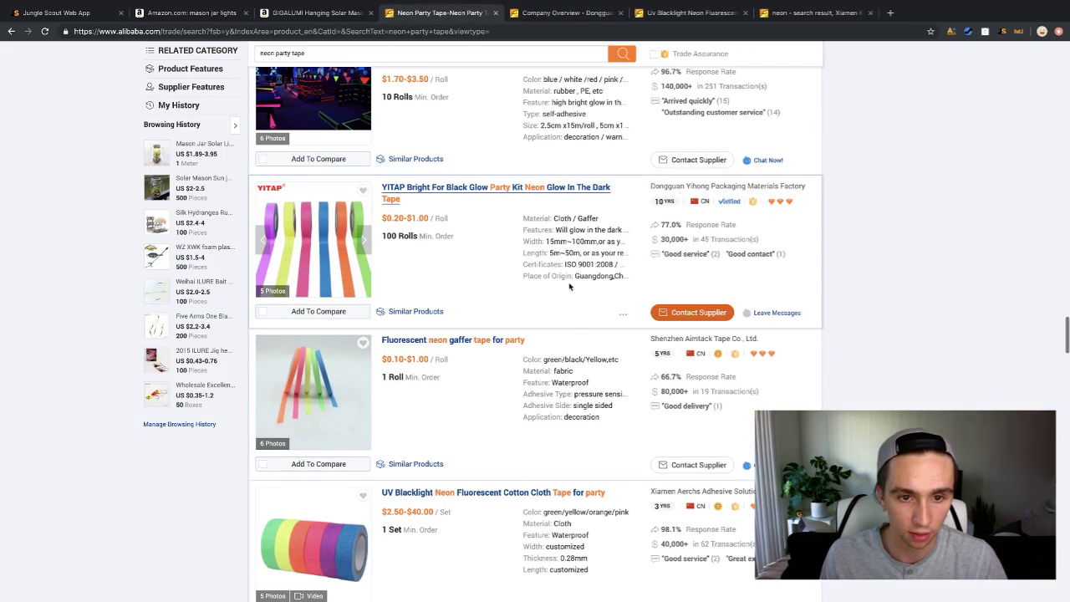
click(699, 188)
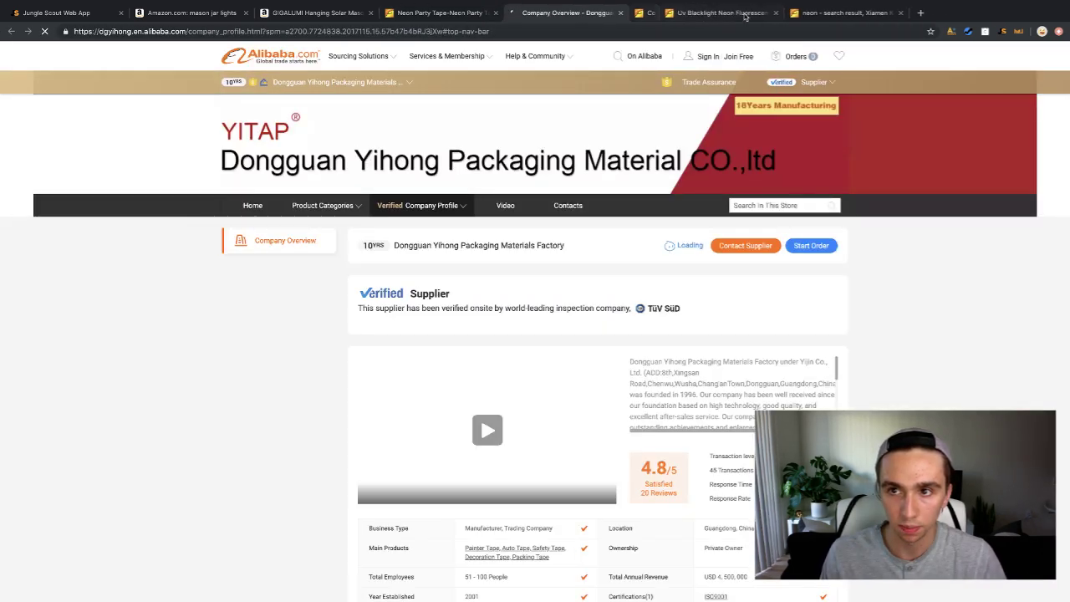
Close the leftover Superfashion and Kingzom pages and search the Dongguan Yihong store for "neon".
click(745, 15)
key(ctrl+w)
key(ctrl+w)
key(ctrl+w)
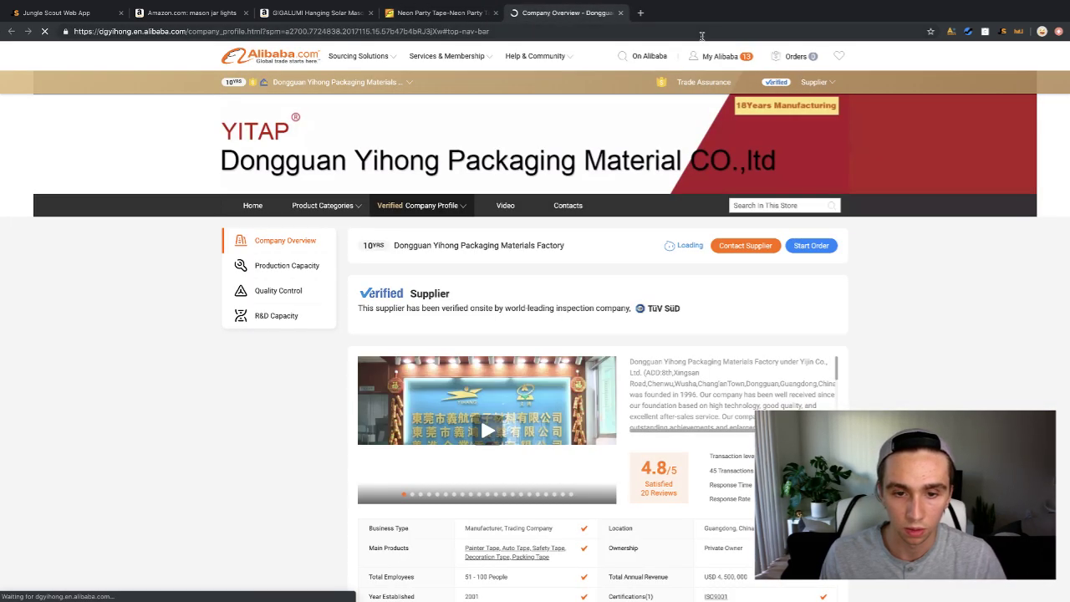
text(neon)
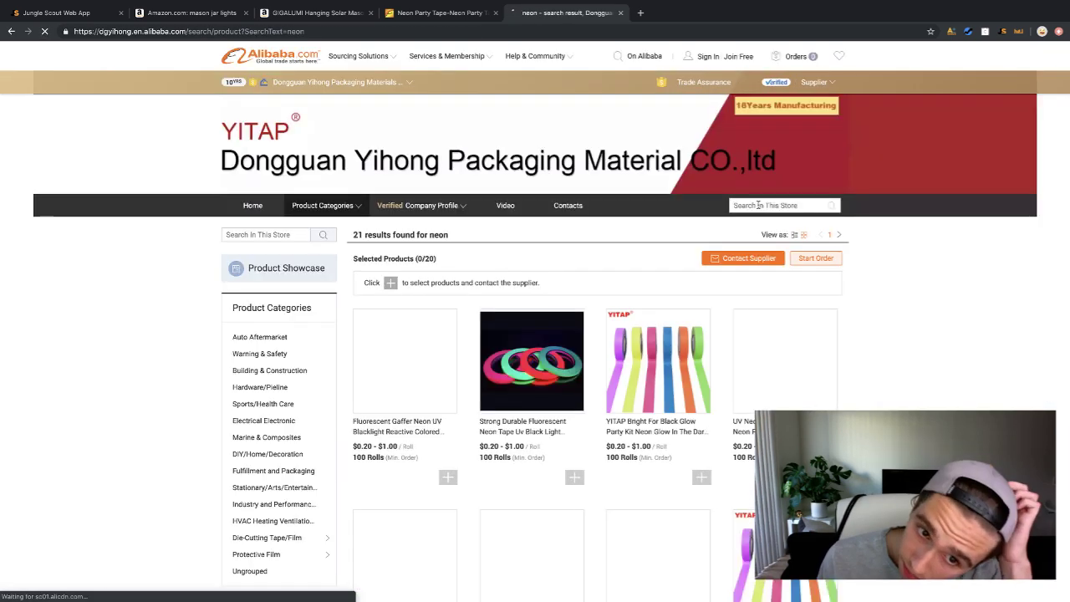
Review both pages of the Dongguan Yihong store's "neon" results.
scroll(882, 293, down, 6)
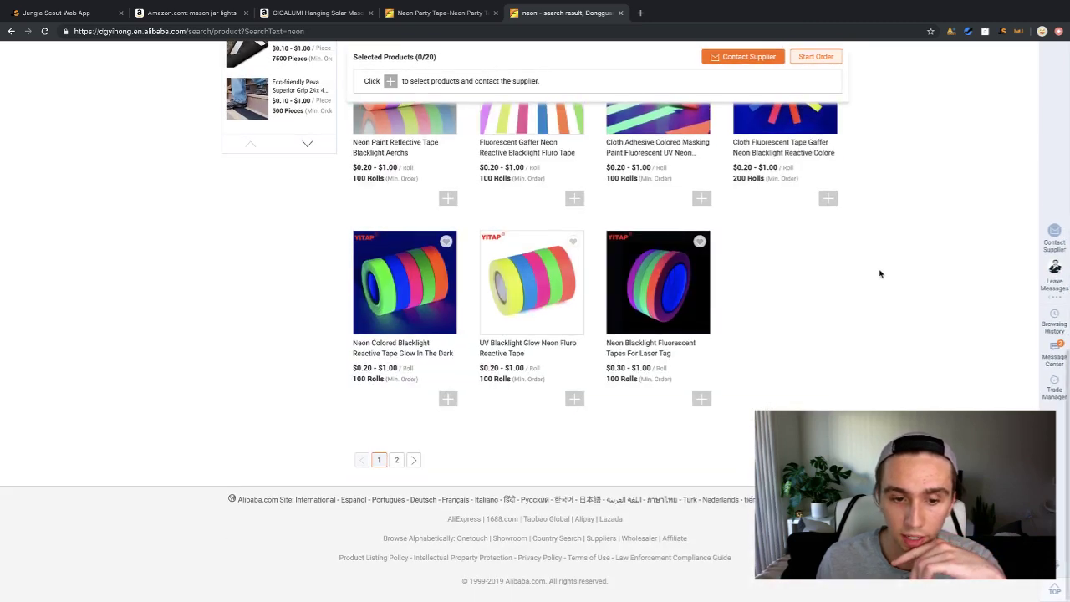
click(396, 460)
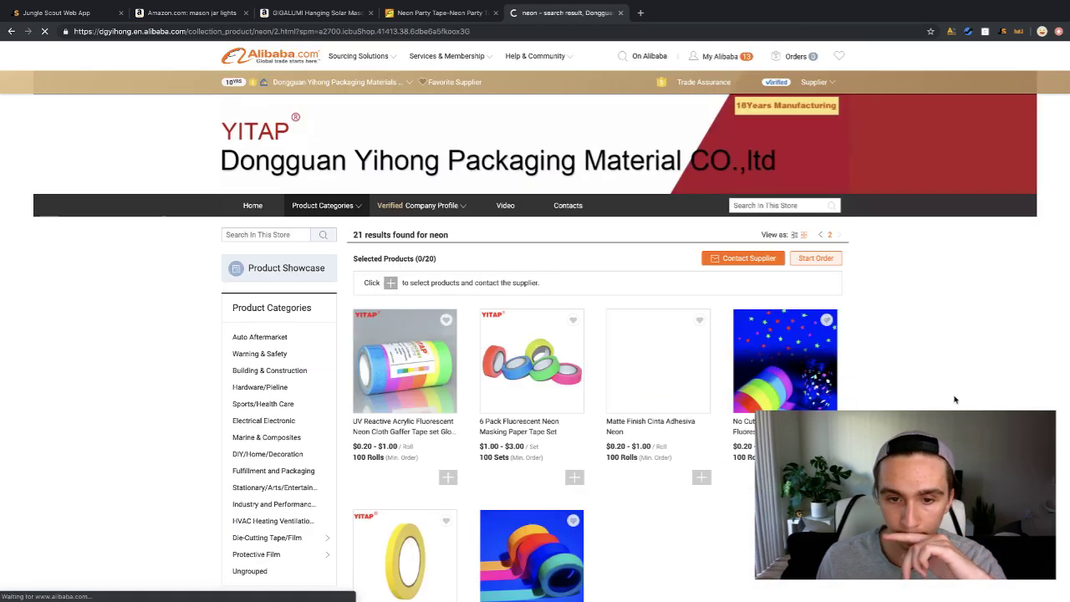
scroll(950, 402, down, 2)
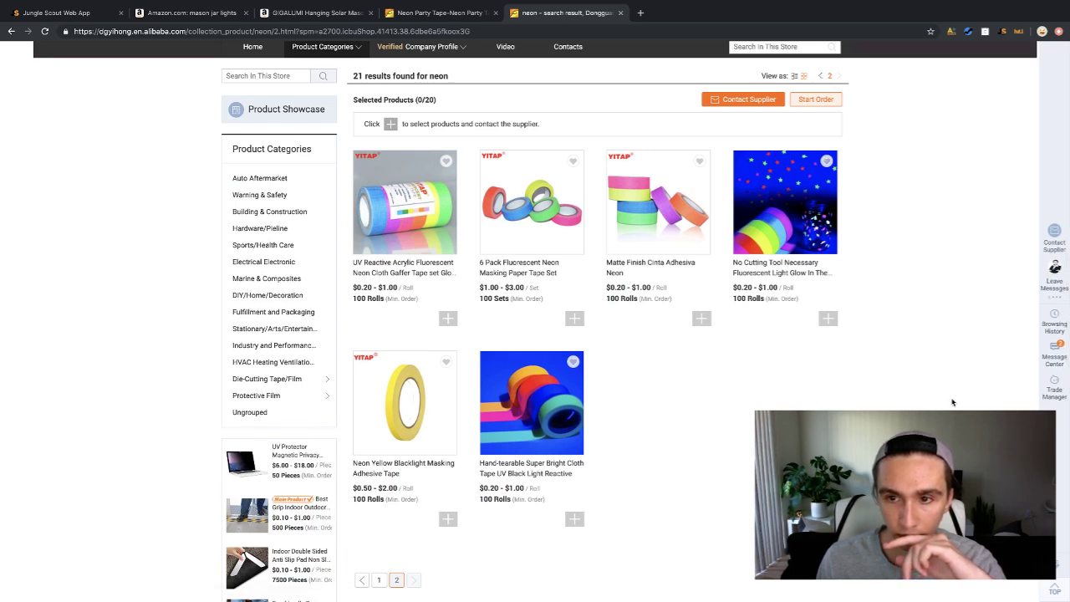
Open the "No Cutting Tool Necessary" glow-in-the-dark neon gaffer tape listing and examine its use-case photos and company information.
click(795, 275)
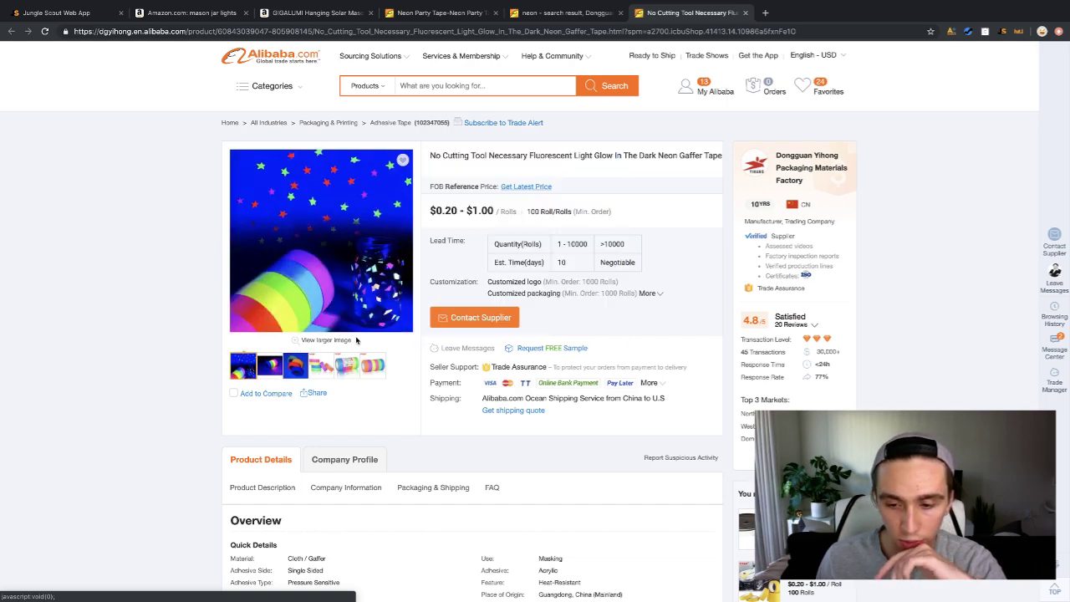
scroll(357, 342, down, 5)
scroll(357, 342, down, 10)
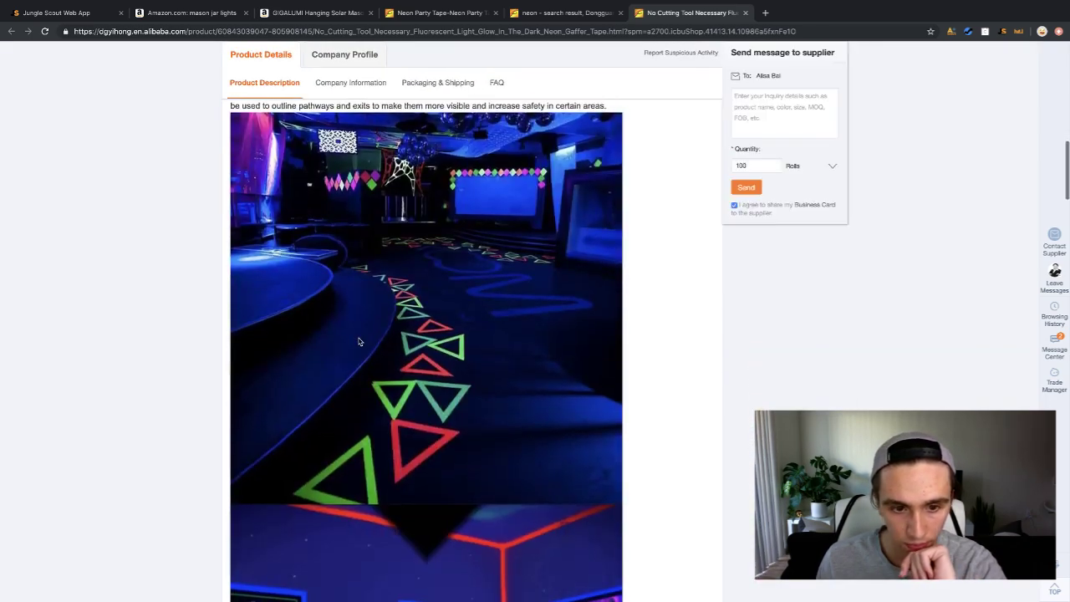
scroll(358, 341, down, 7)
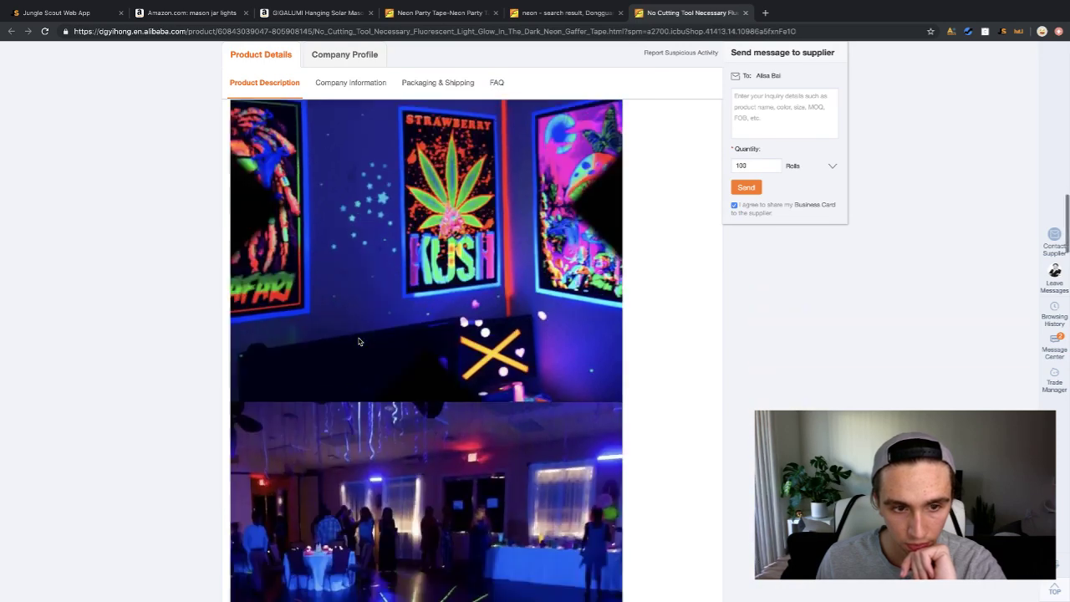
scroll(358, 342, down, 6)
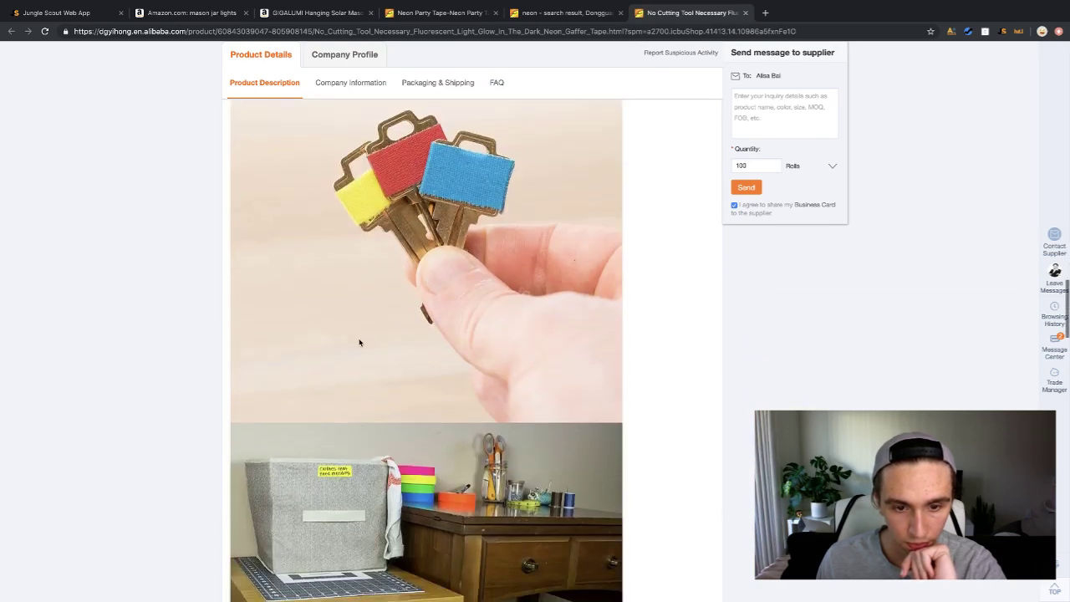
scroll(360, 342, down, 10)
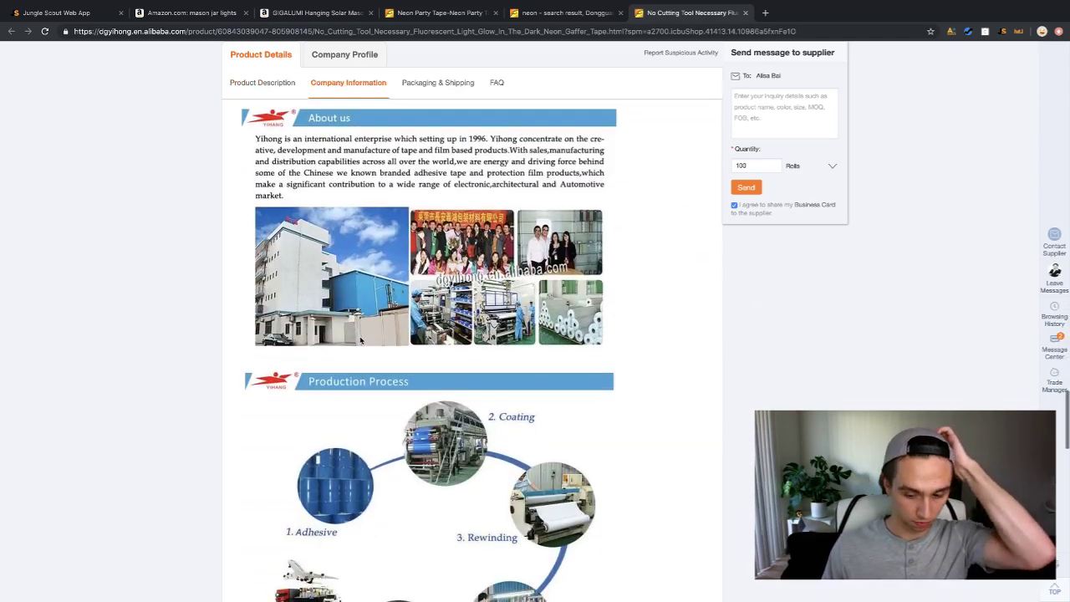
scroll(362, 339, up, 20)
scroll(364, 338, up, 15)
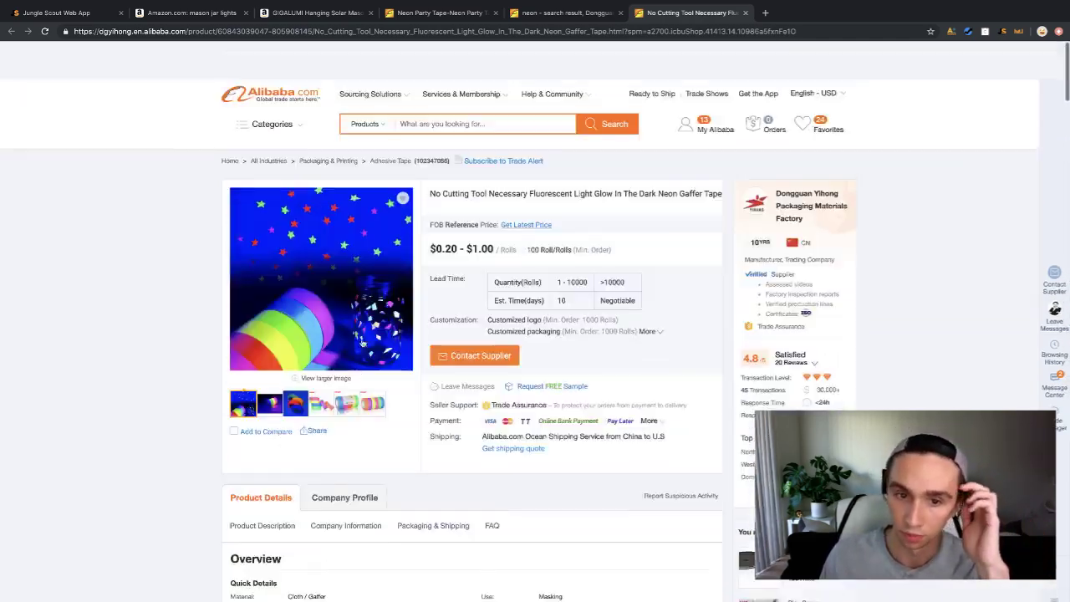
Search the Dongguan Yihong store for "balloon" and review the first three pages of results.
click(549, 13)
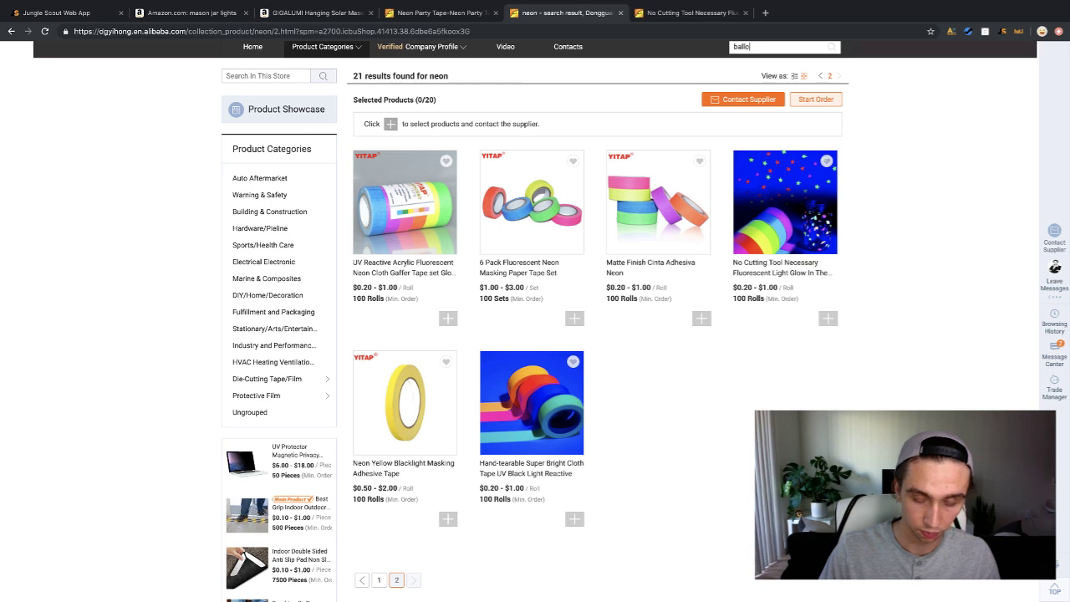
key(Return)
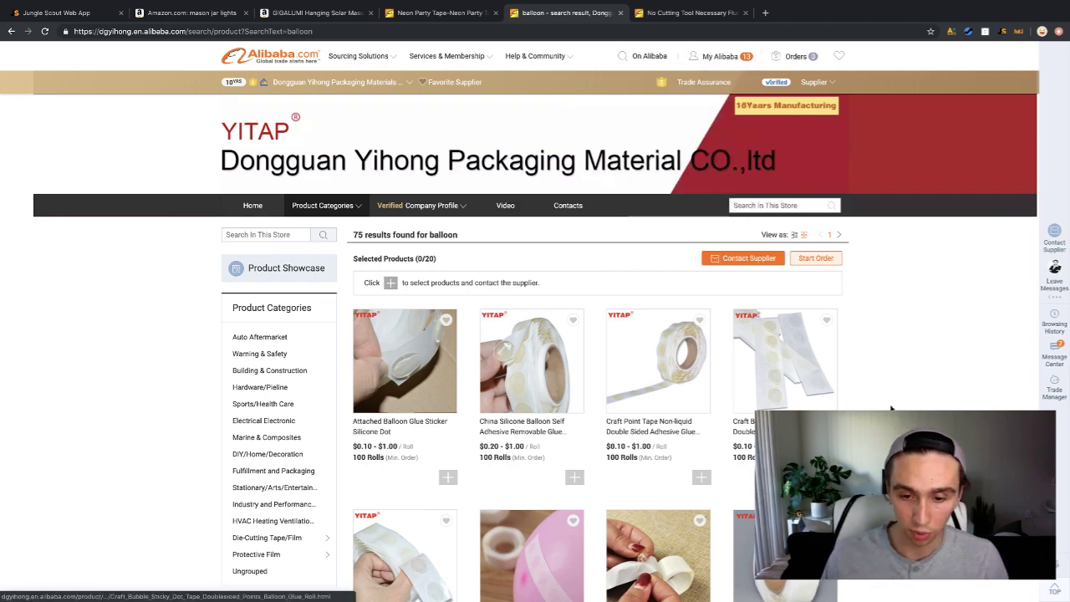
scroll(907, 407, down, 8)
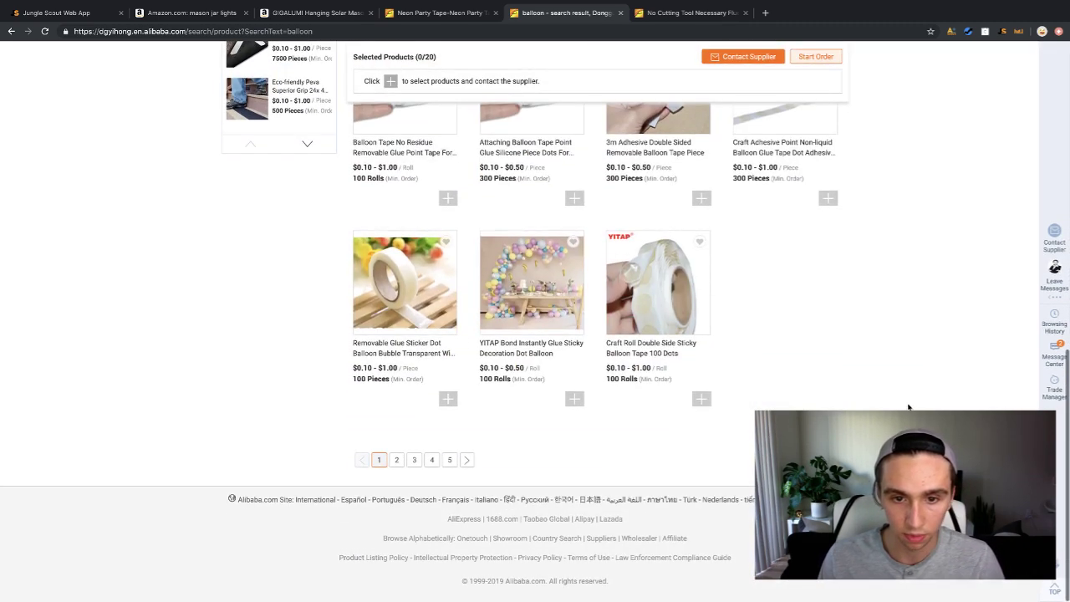
click(396, 461)
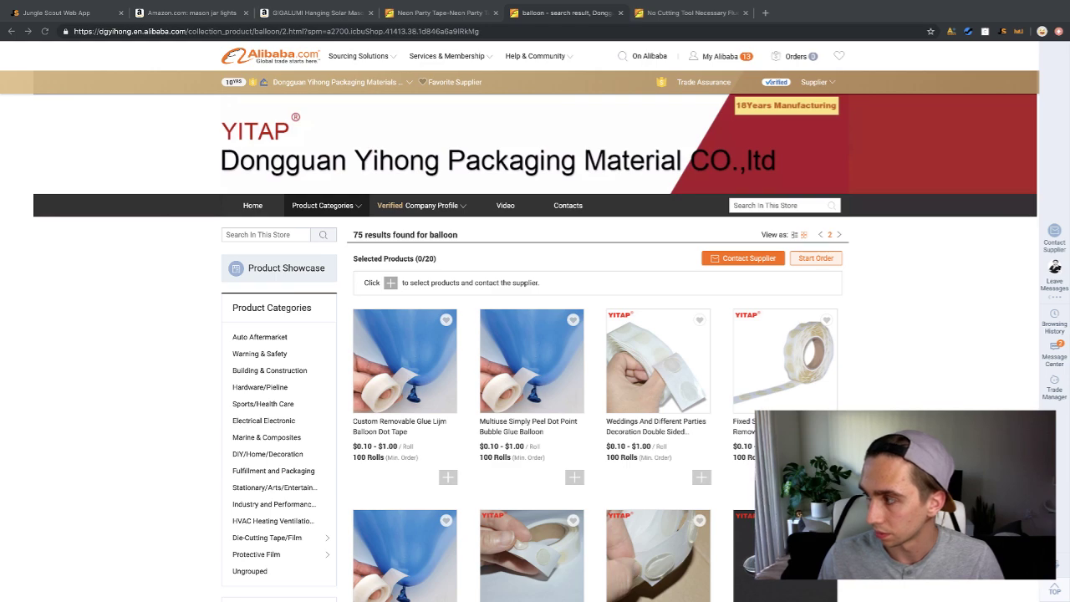
scroll(823, 293, down, 12)
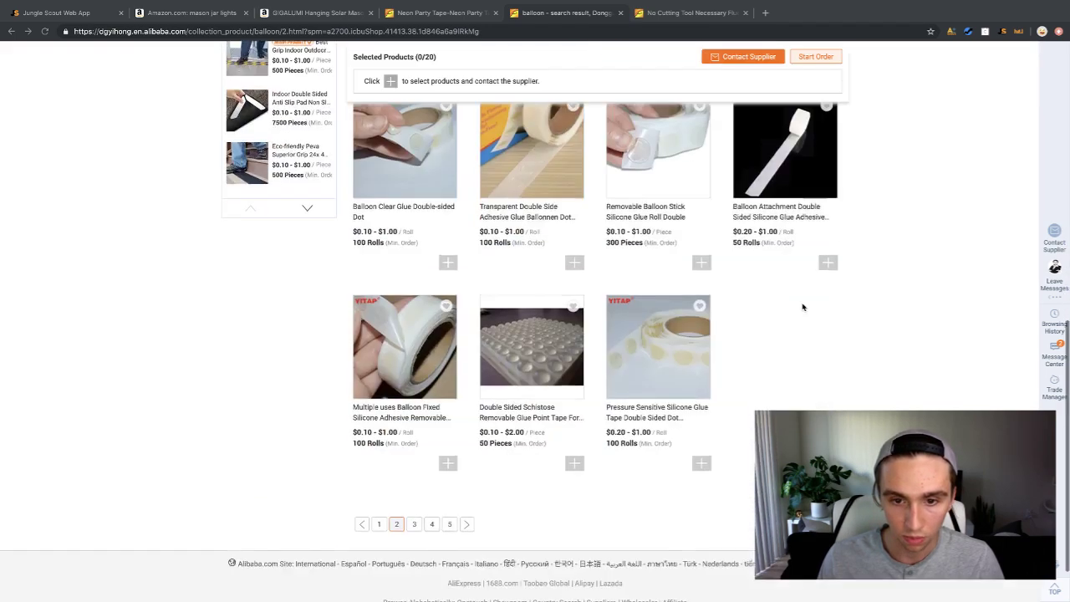
click(414, 460)
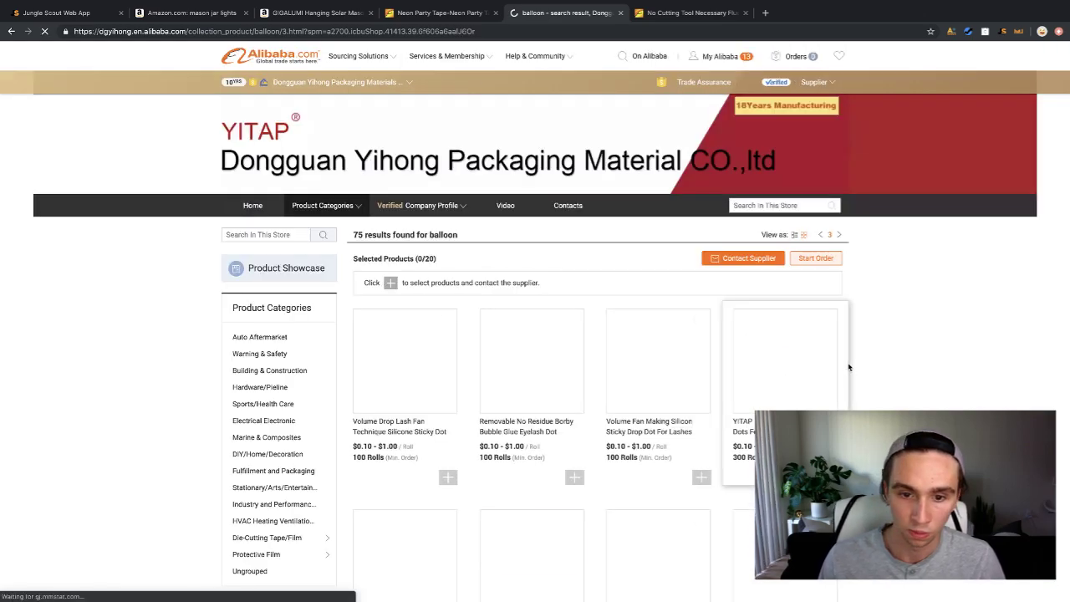
scroll(892, 364, down, 3)
scroll(891, 364, down, 5)
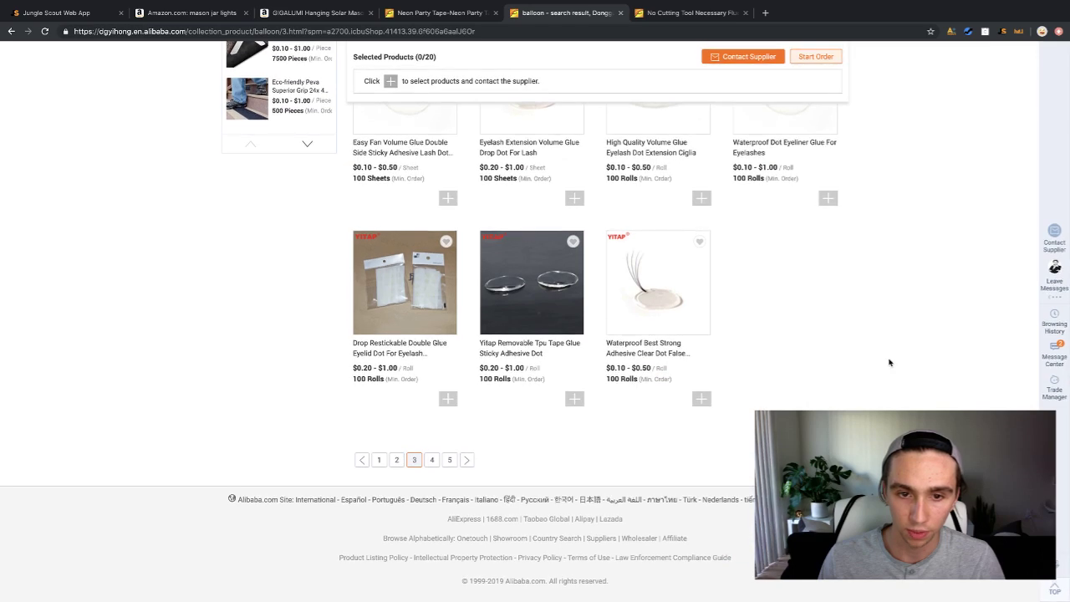
scroll(890, 363, up, 10)
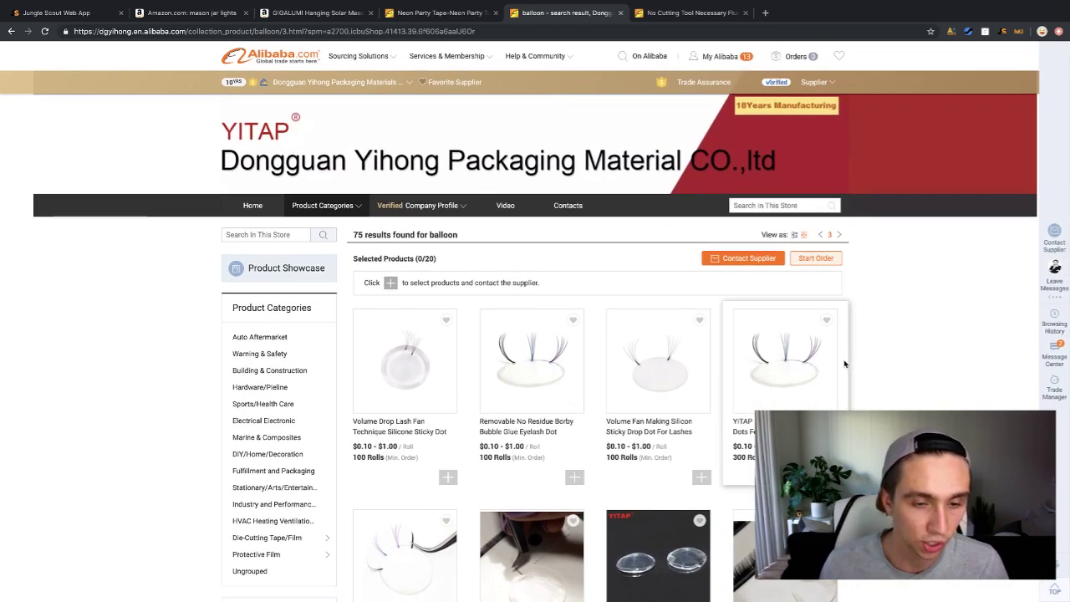
Close the Dongguan Yihong store and gaffer tape listing pages and skim further through the neon party tape results.
click(620, 12)
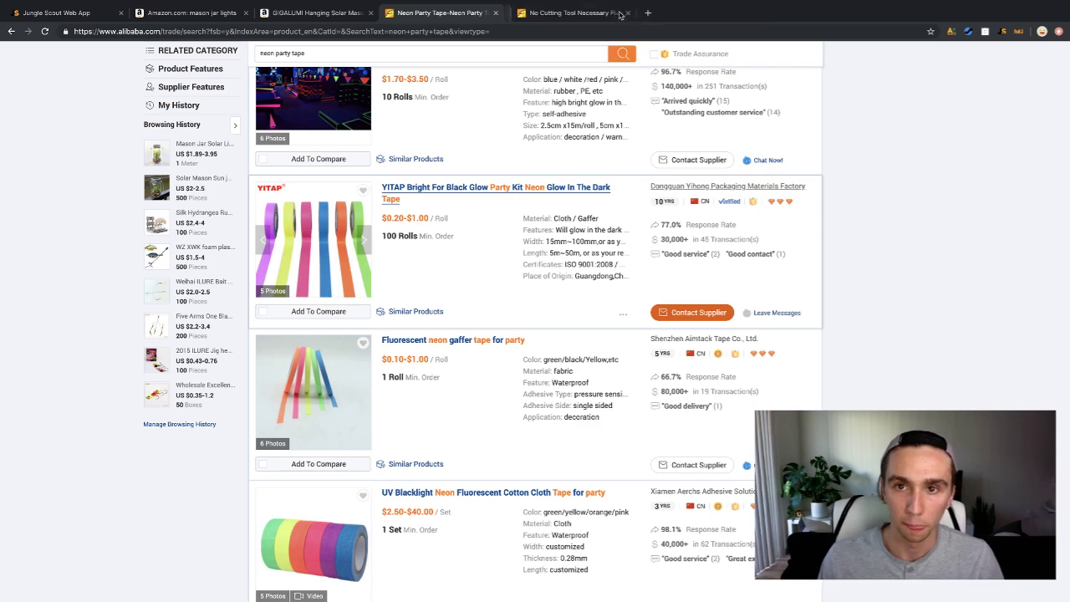
click(625, 12)
scroll(525, 244, down, 3)
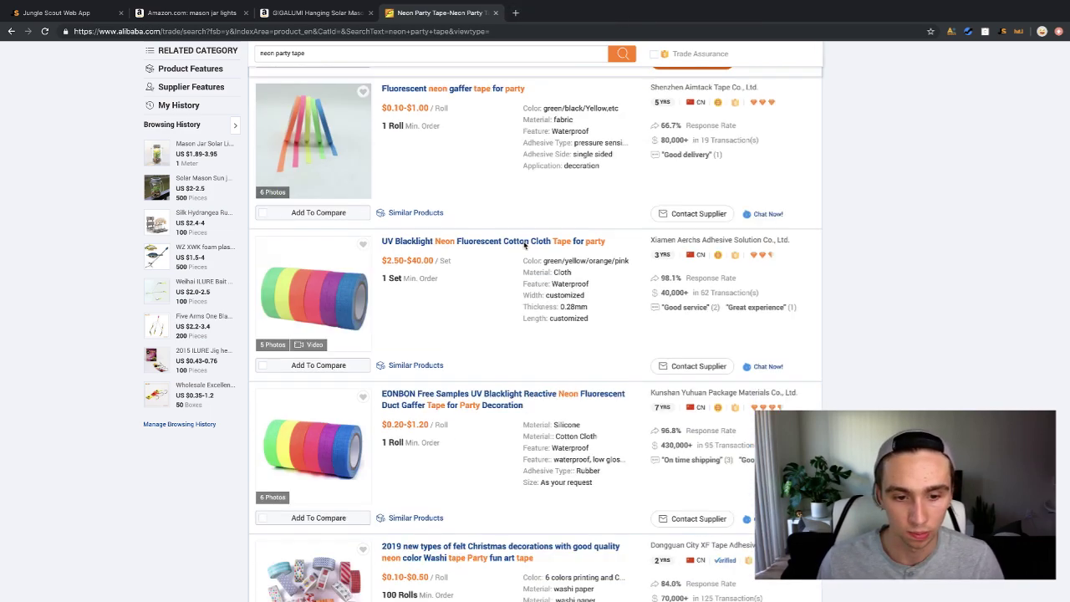
scroll(525, 244, down, 11)
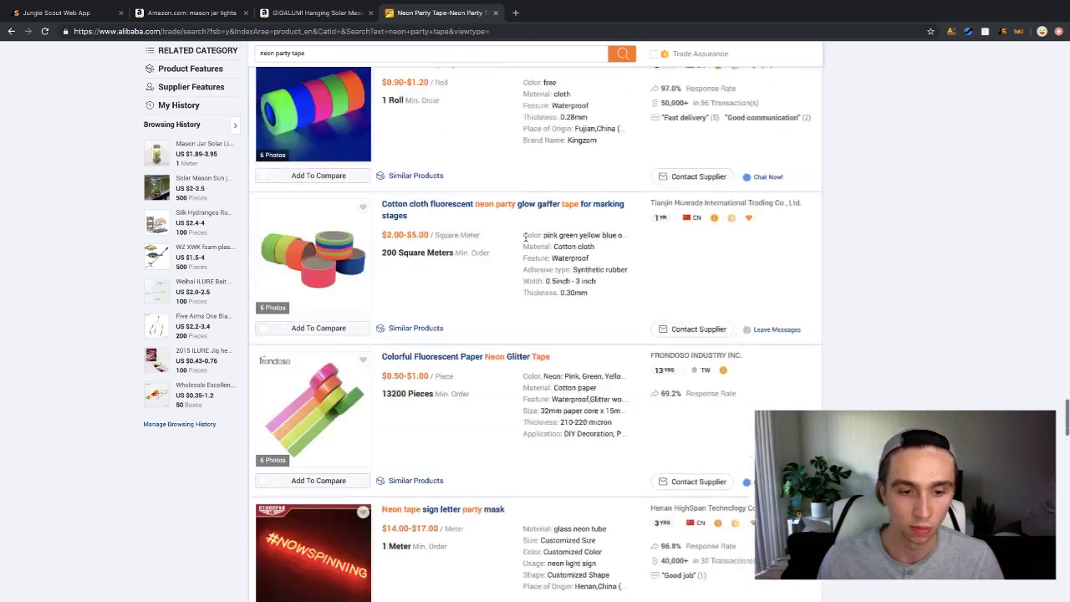
Change the Alibaba product search from "neon party tape" to "neon party supplies" and run it.
scroll(525, 236, up, 14)
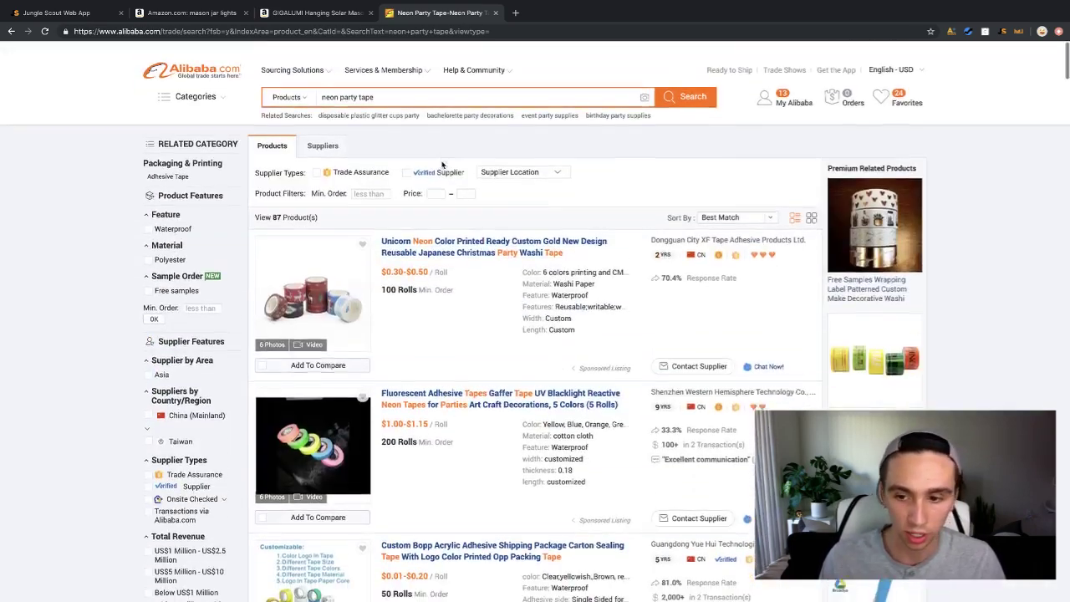
scroll(427, 142, down, 1)
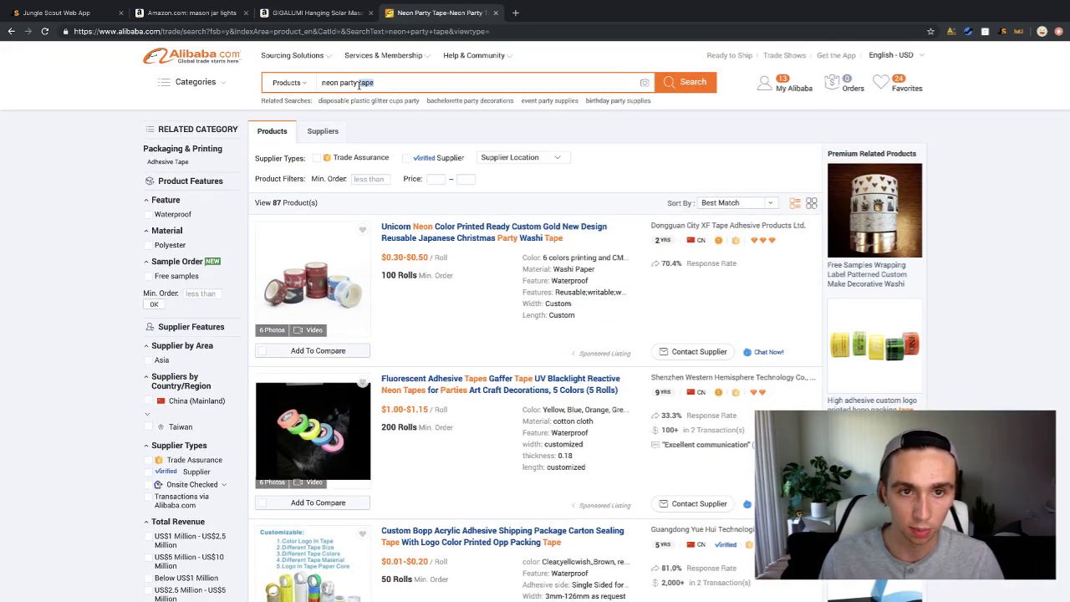
text(supplies)
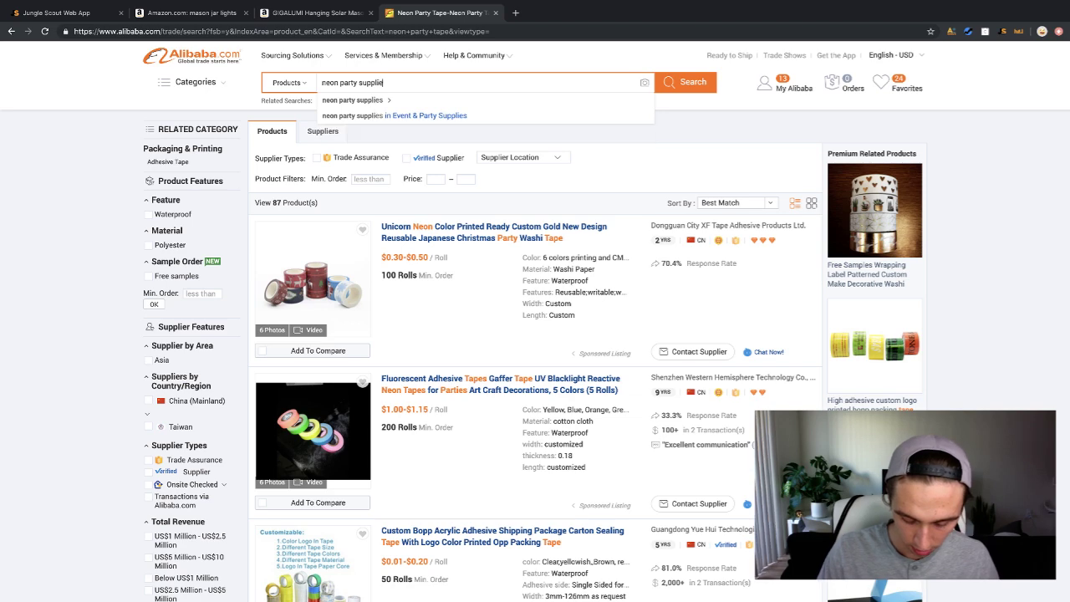
key(Return)
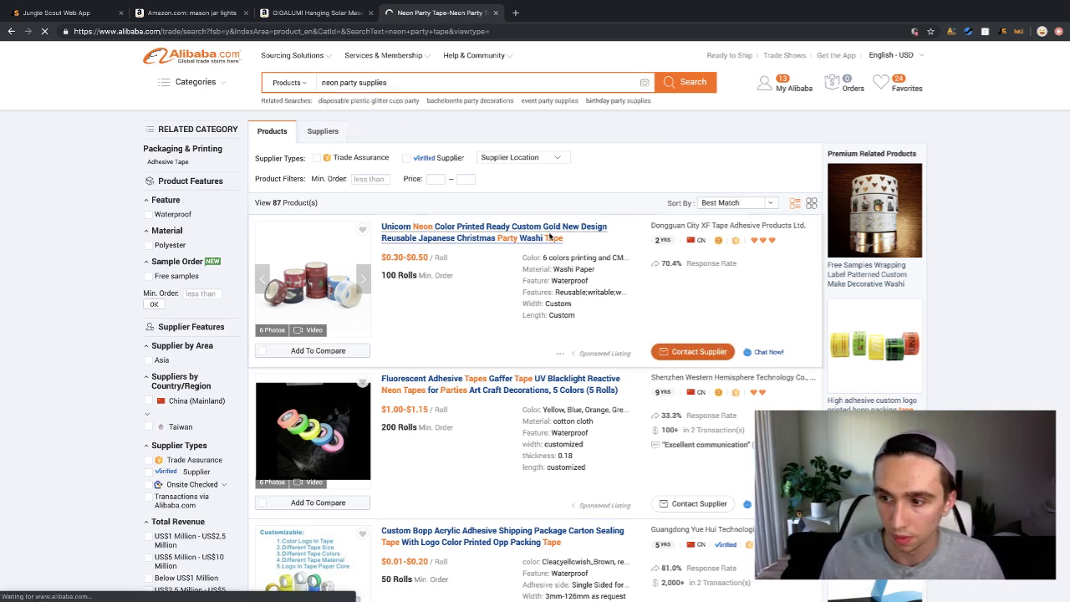
Examine the neon party supplies listings for product types, prices and minimum orders, down to the "Buyers interested in" suggestions.
scroll(532, 355, down, 8)
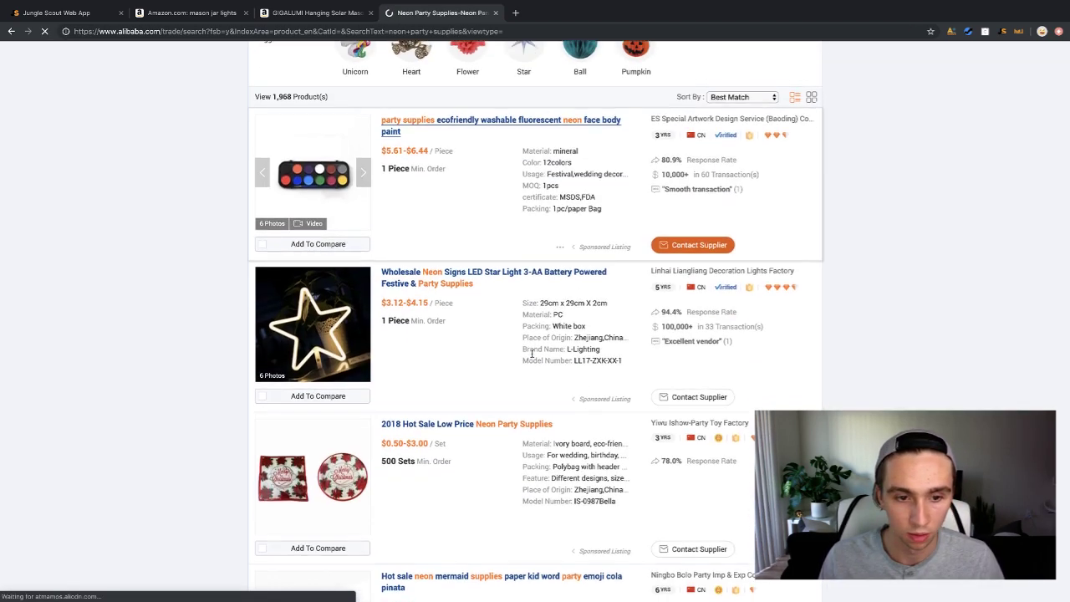
scroll(537, 352, down, 7)
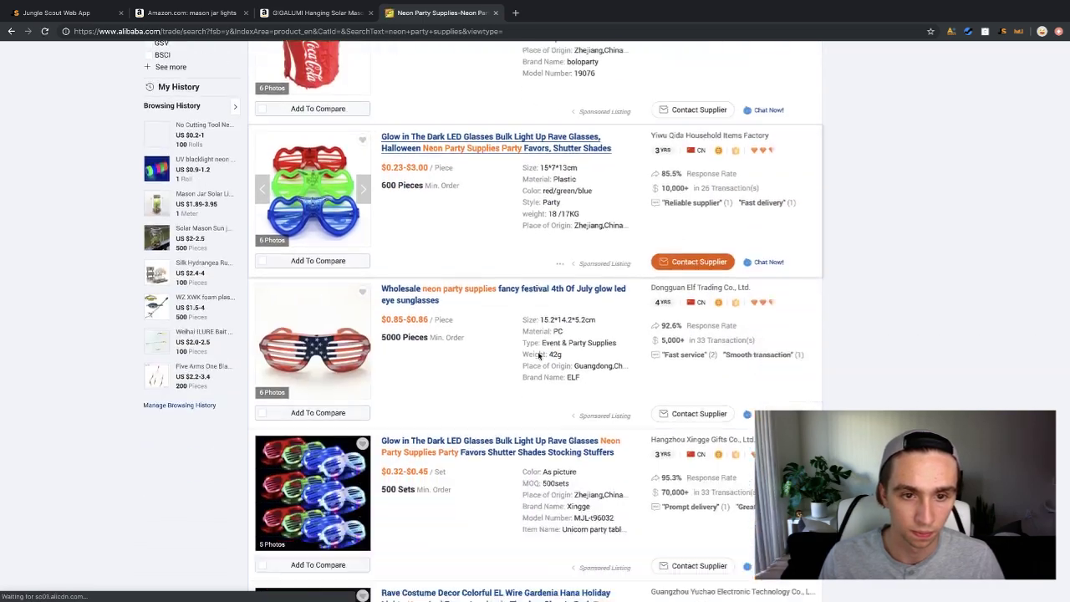
scroll(538, 353, down, 6)
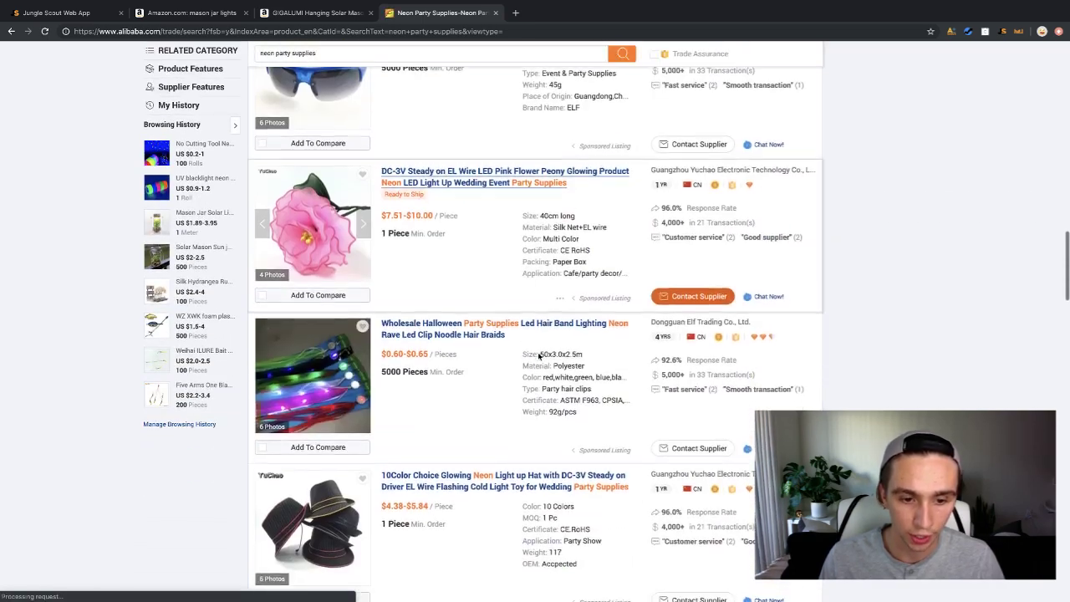
scroll(539, 354, down, 7)
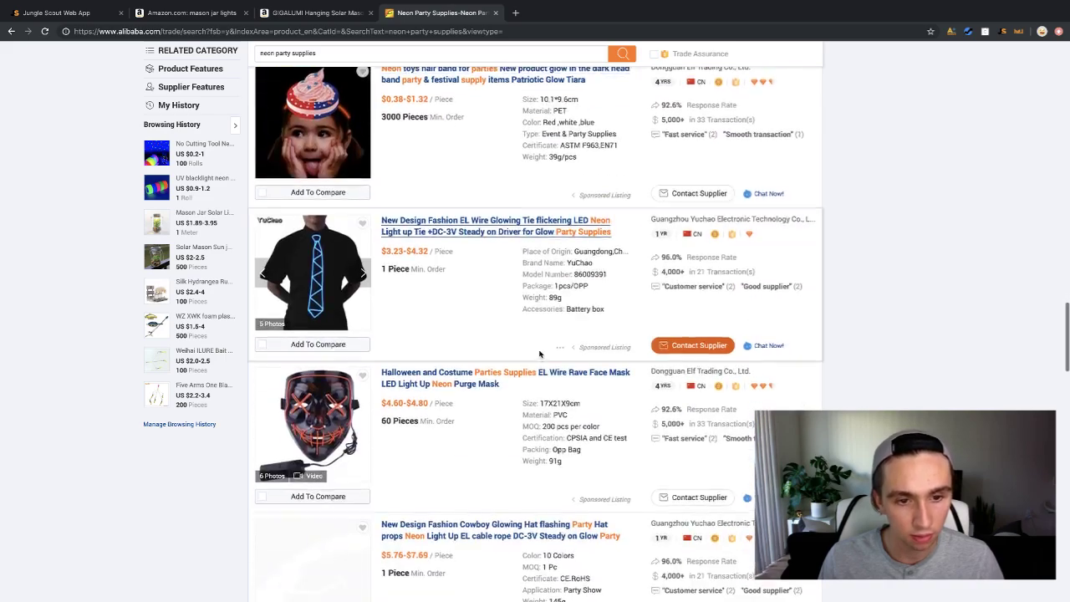
scroll(539, 352, down, 8)
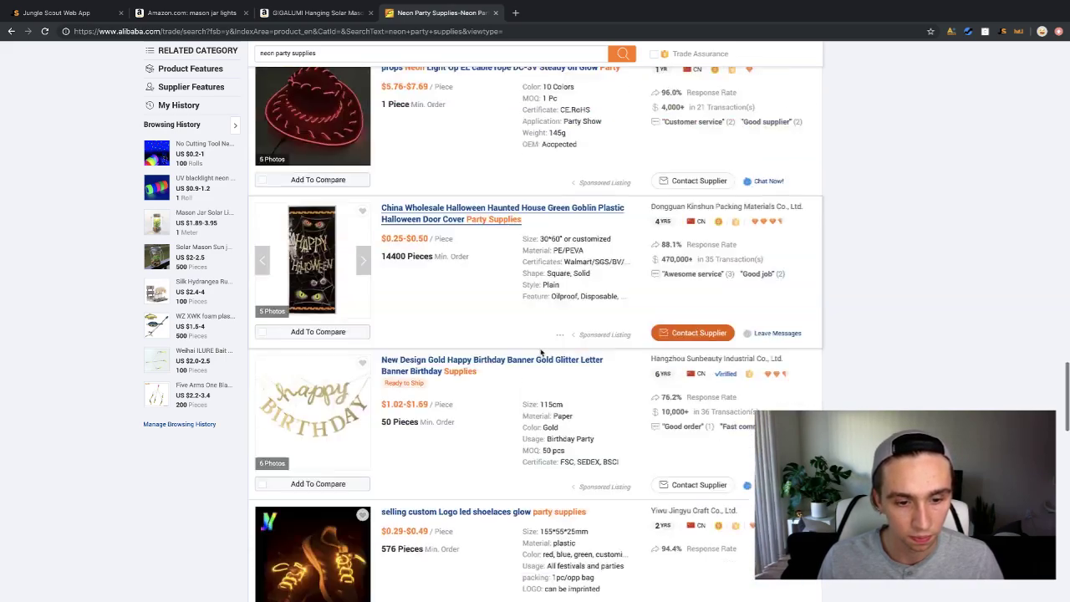
scroll(539, 352, down, 3)
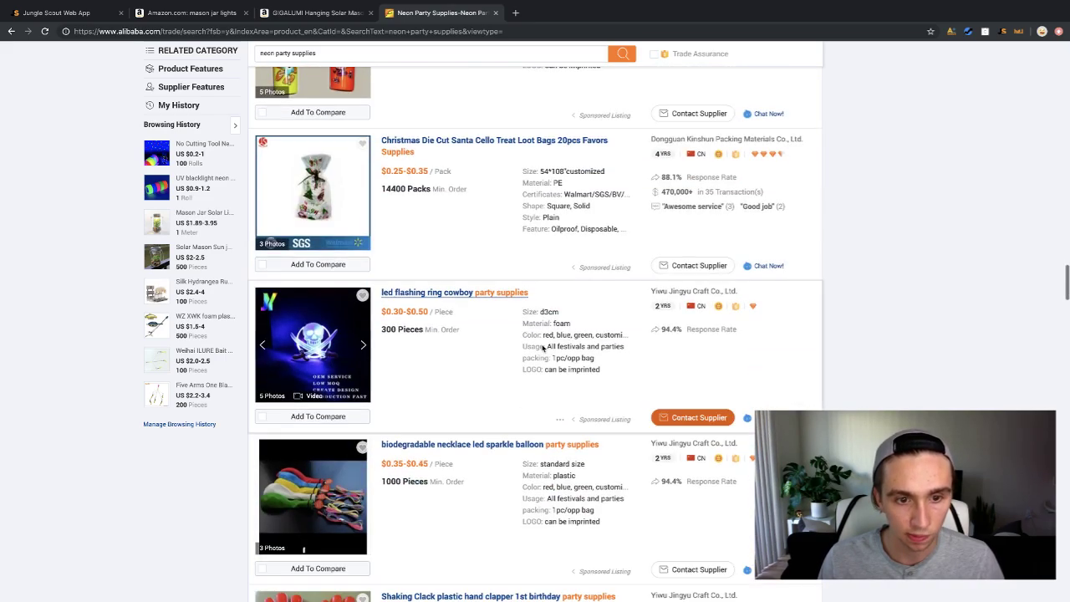
scroll(541, 347, down, 2)
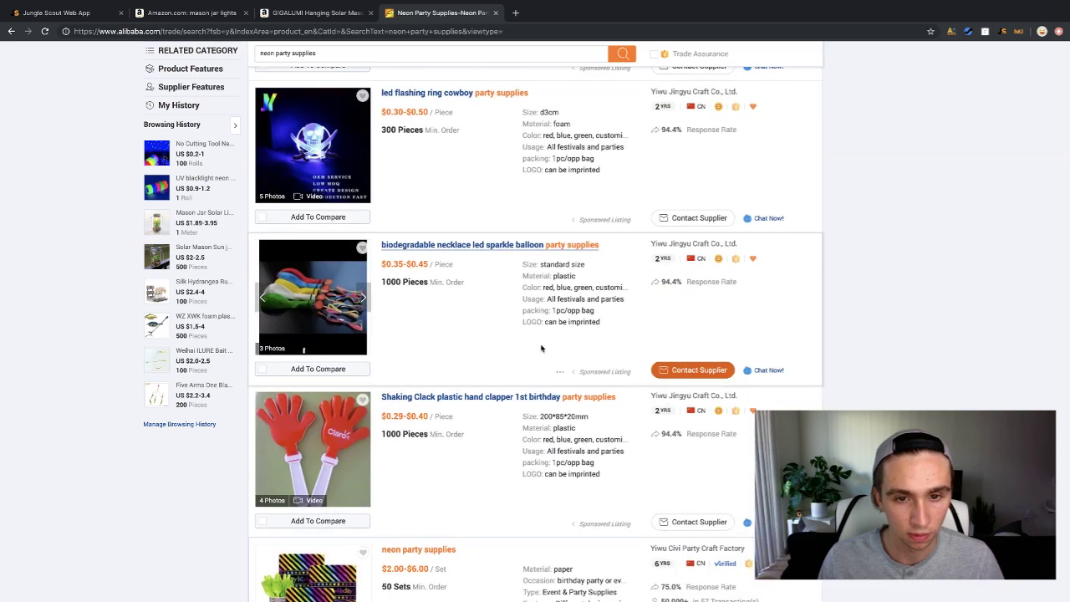
scroll(540, 348, down, 11)
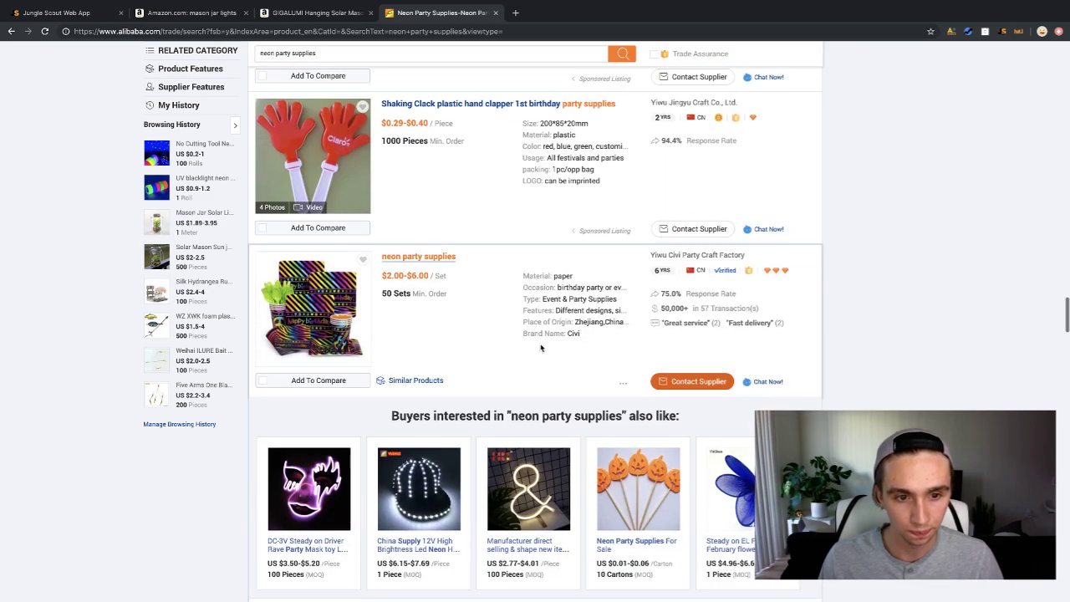
Scan the neon party supplies search results for product ideas.
scroll(540, 346, down, 4)
right_click(541, 343)
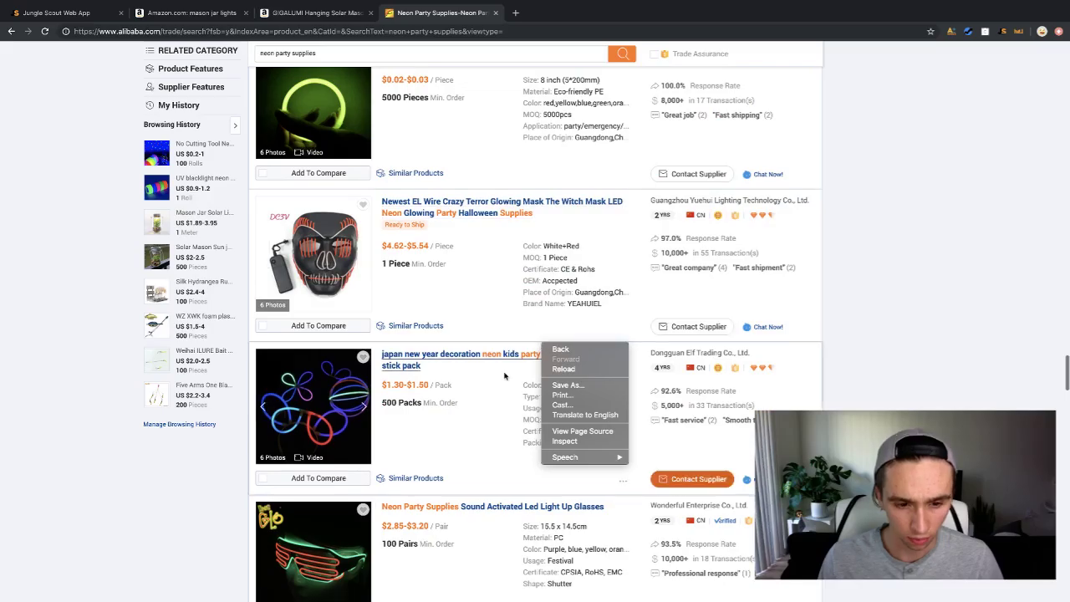
click(888, 325)
scroll(472, 353, down, 10)
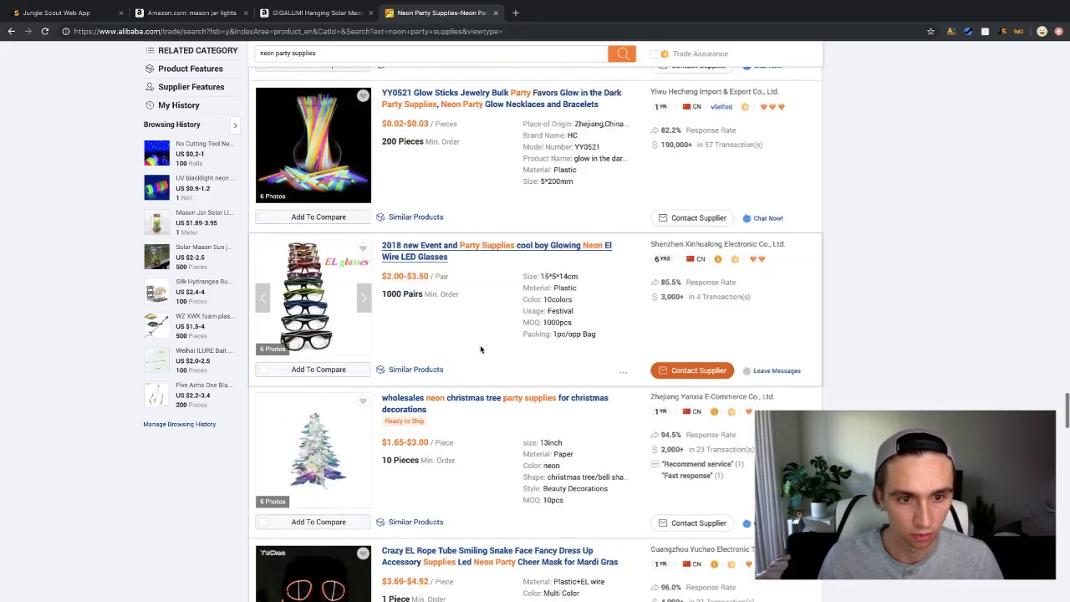
scroll(484, 341, up, 20)
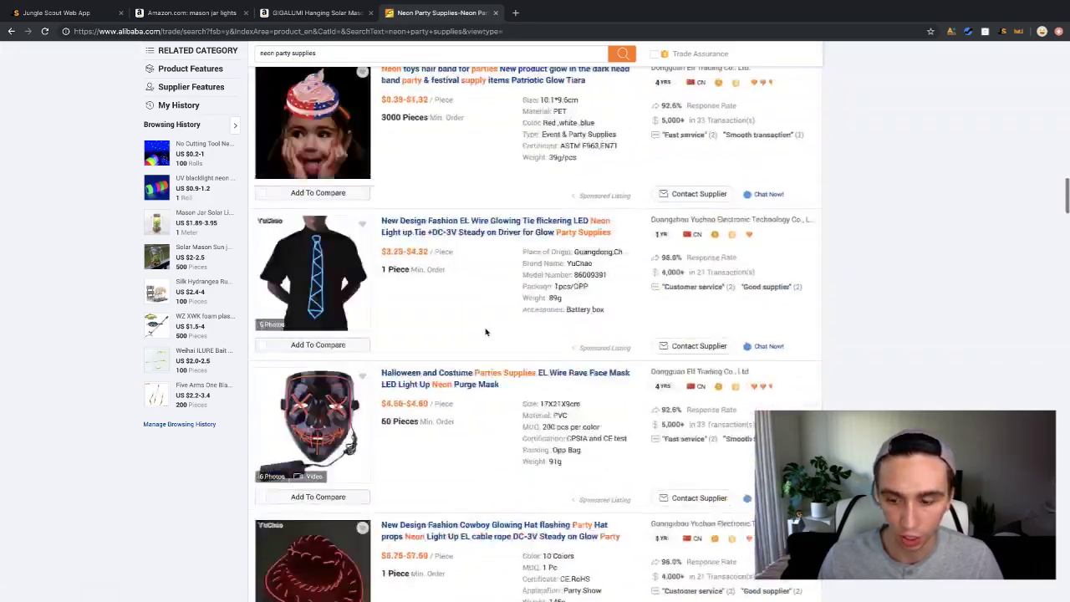
scroll(485, 343, down, 1)
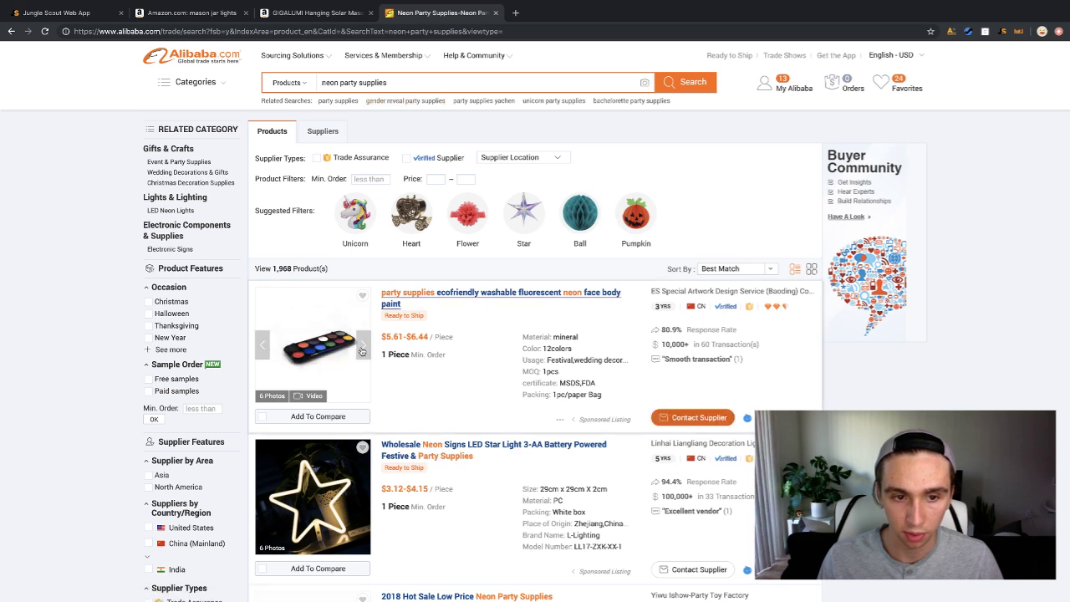
Browse through the photos of the fluorescent neon face body paint listing.
click(363, 347)
click(363, 347)
click(364, 348)
click(365, 348)
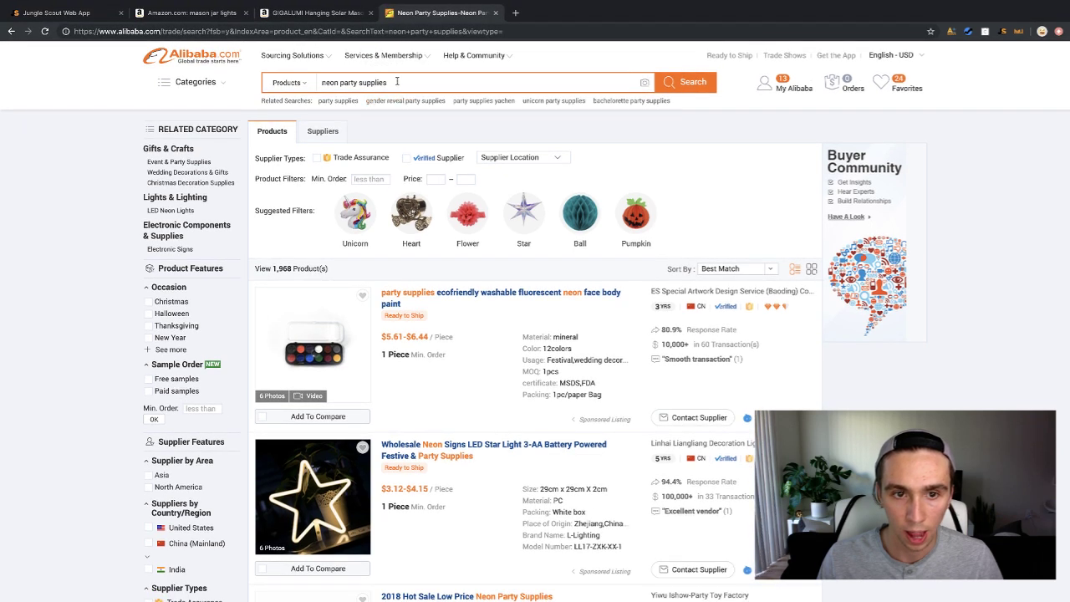
Review the first neon party supplies listings again, including the novelty items and light-up glasses.
drag(398, 81, 359, 83)
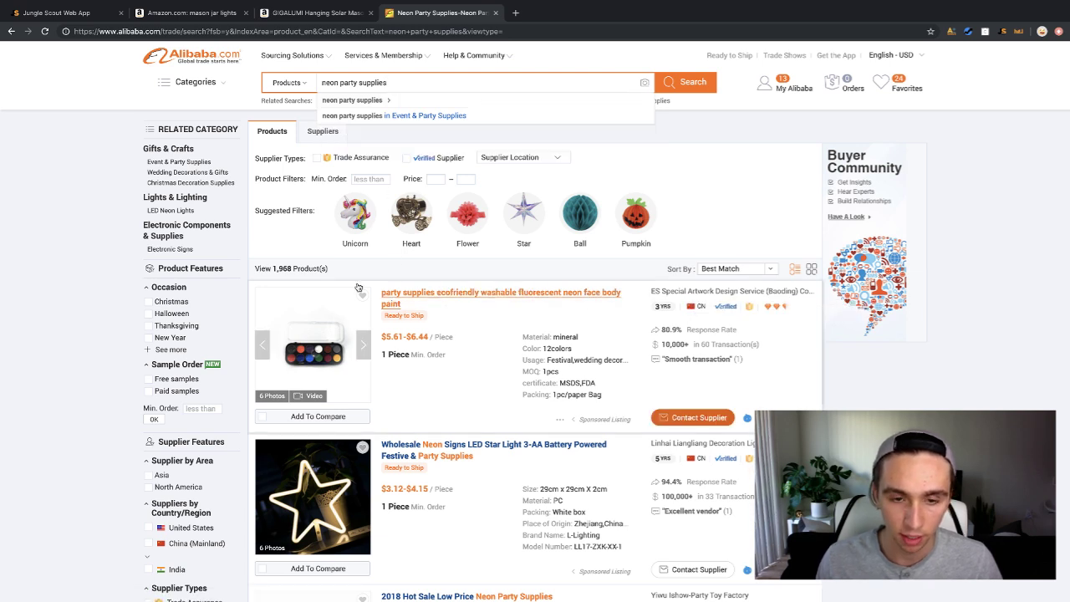
click(412, 71)
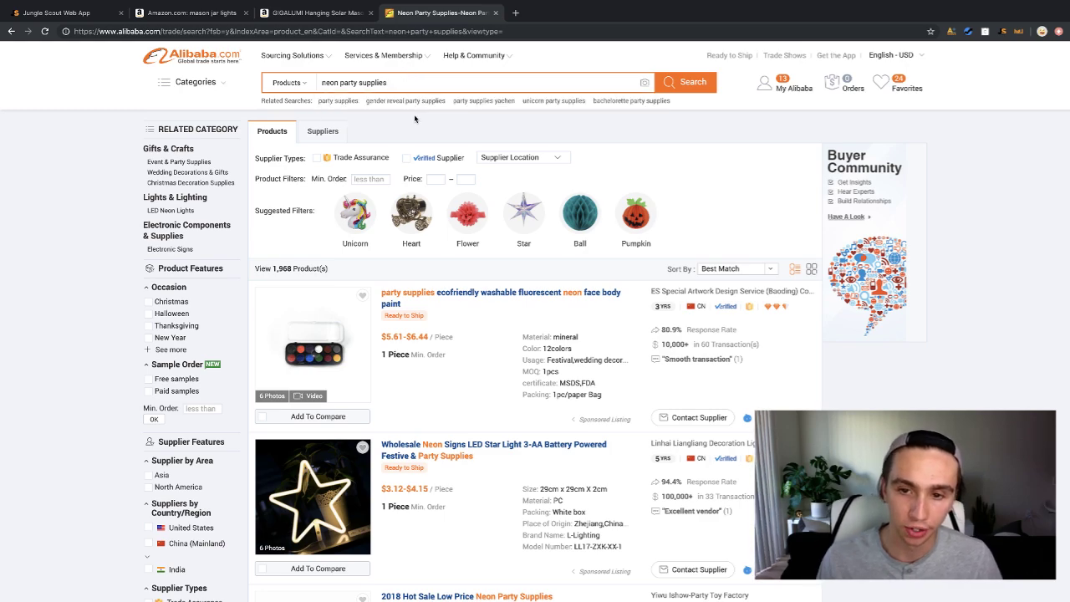
scroll(475, 201, down, 8)
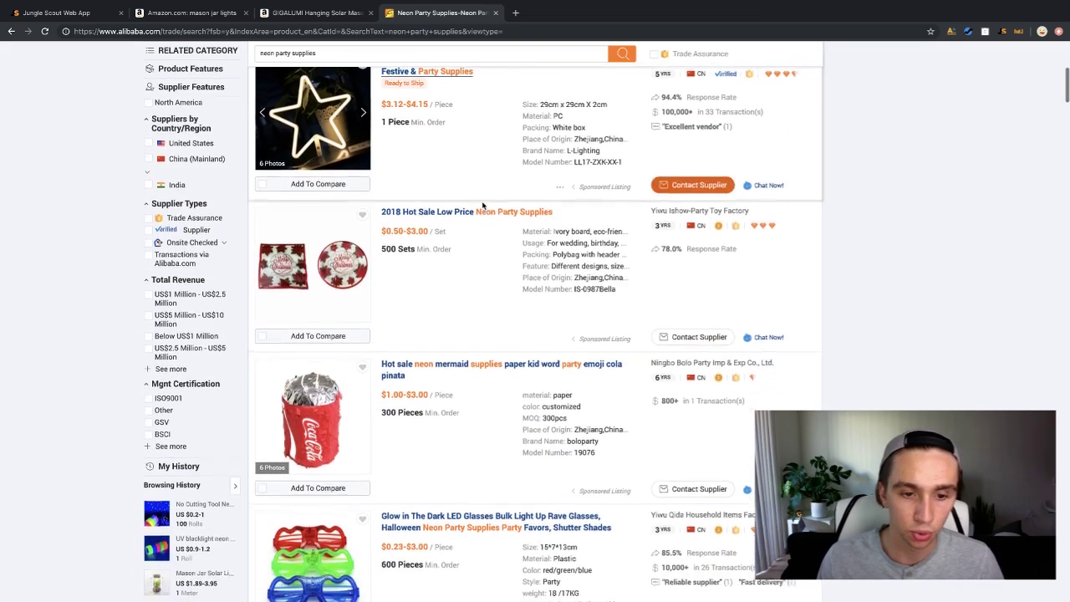
scroll(460, 215, down, 7)
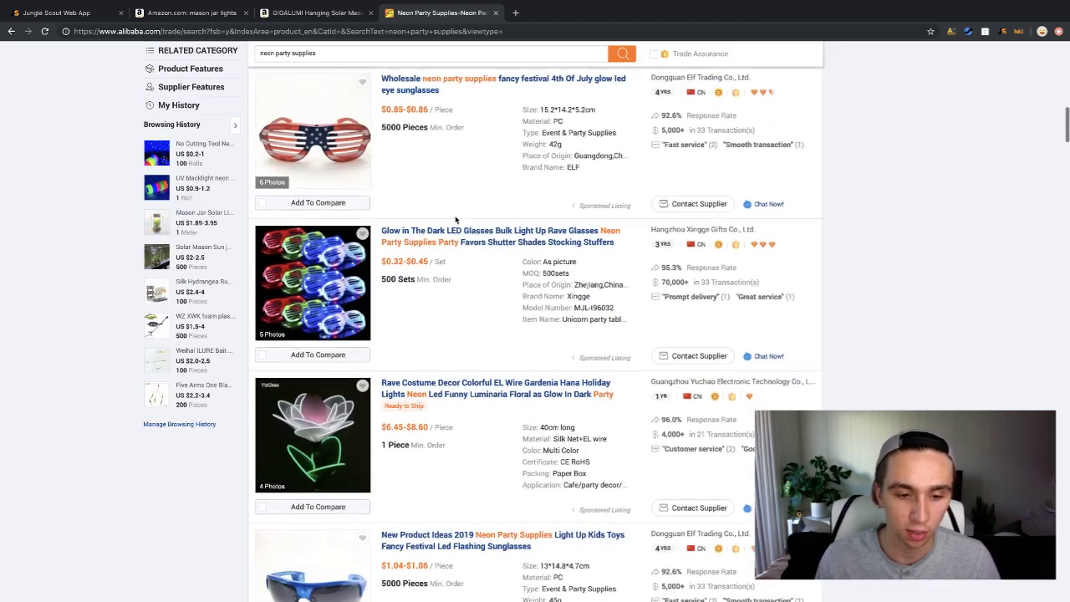
scroll(459, 216, up, 15)
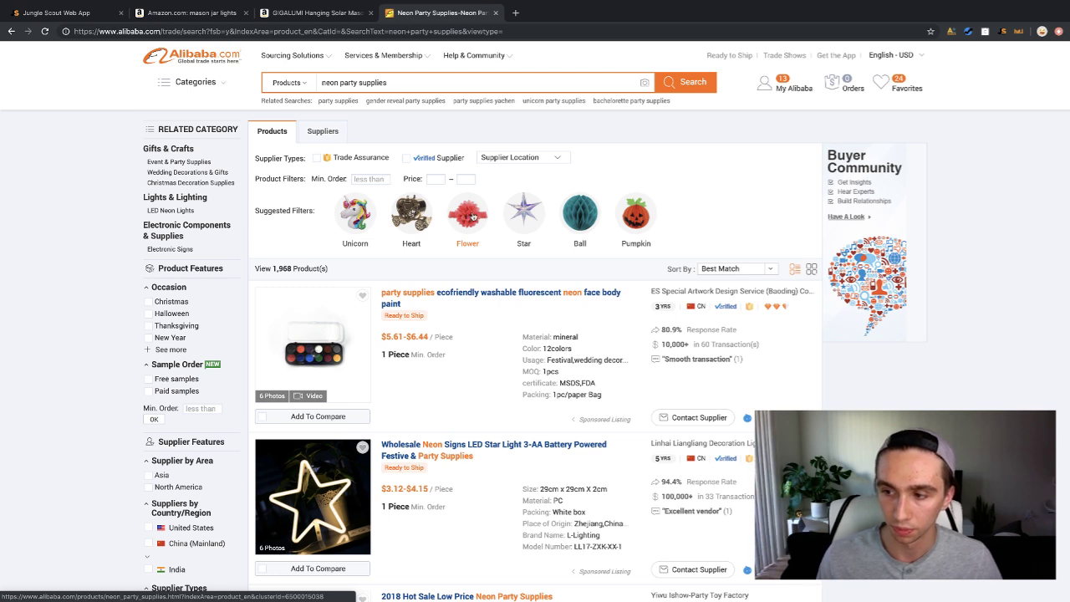
click(402, 83)
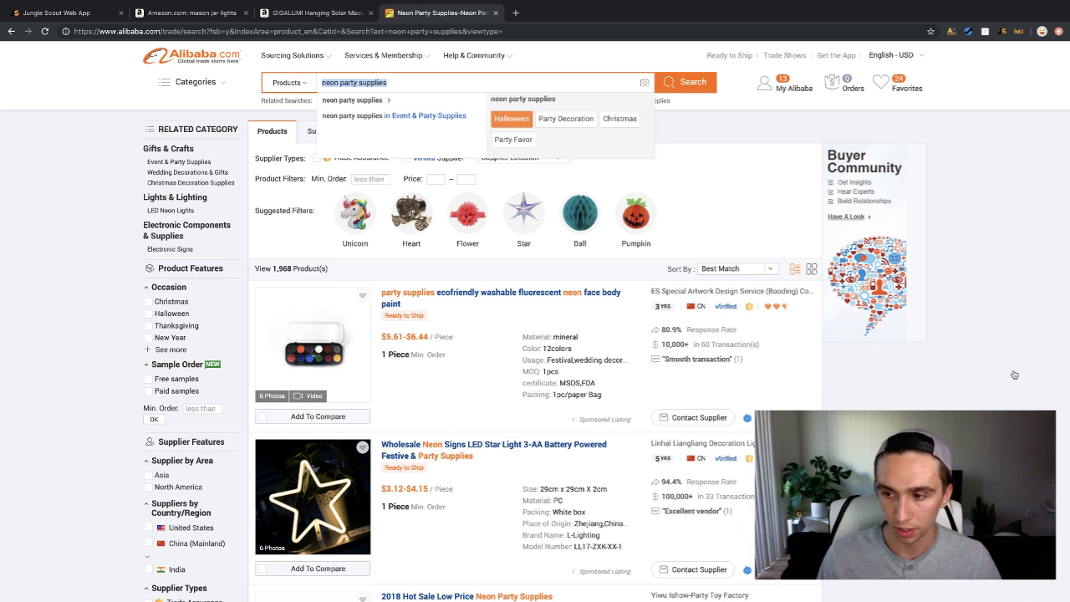
key(super+Tab)
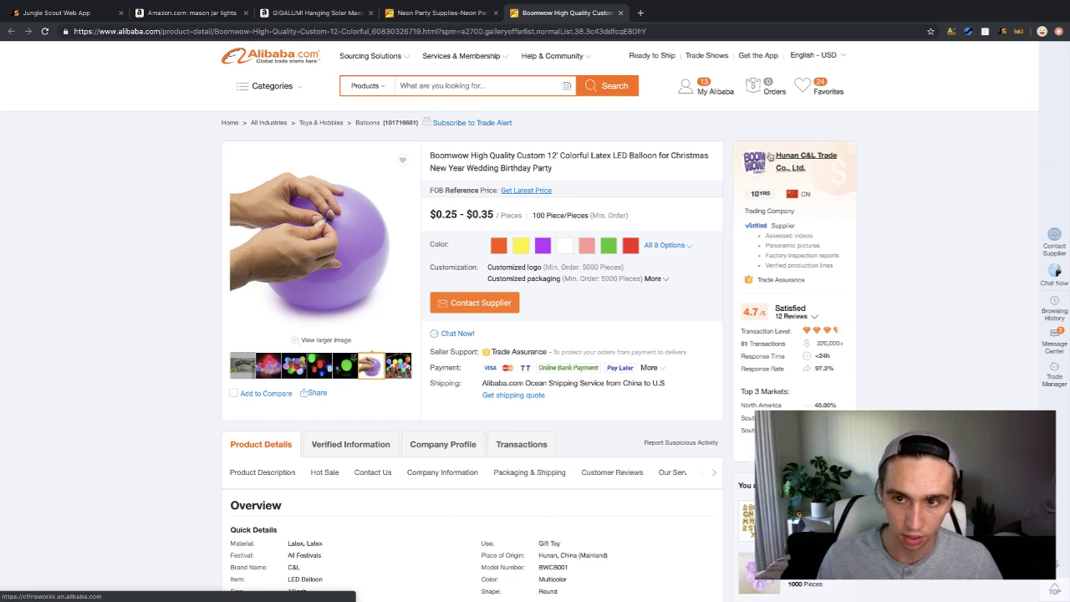
Open the Hunan C&L Trade store from the LED balloon listing, check its product categories and search the store for "tape".
click(798, 160)
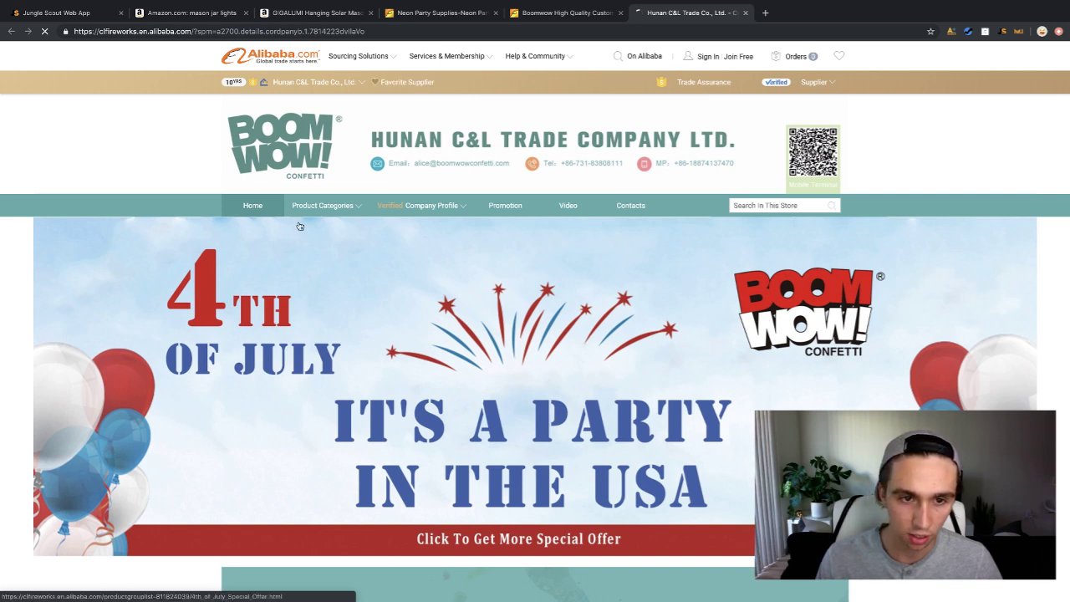
mouse_move(353, 210)
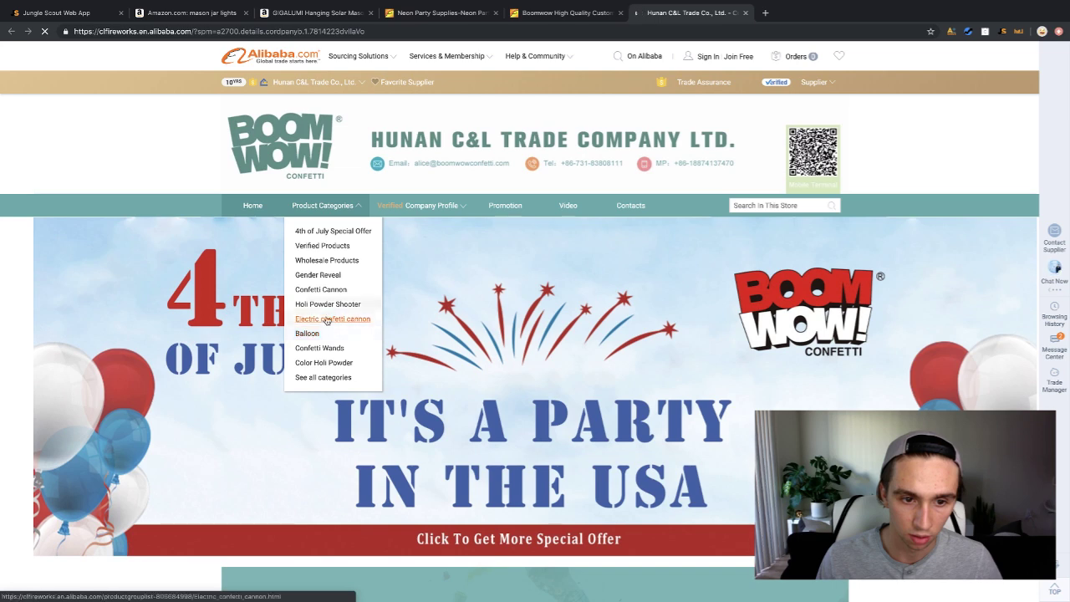
scroll(764, 231, down, 3)
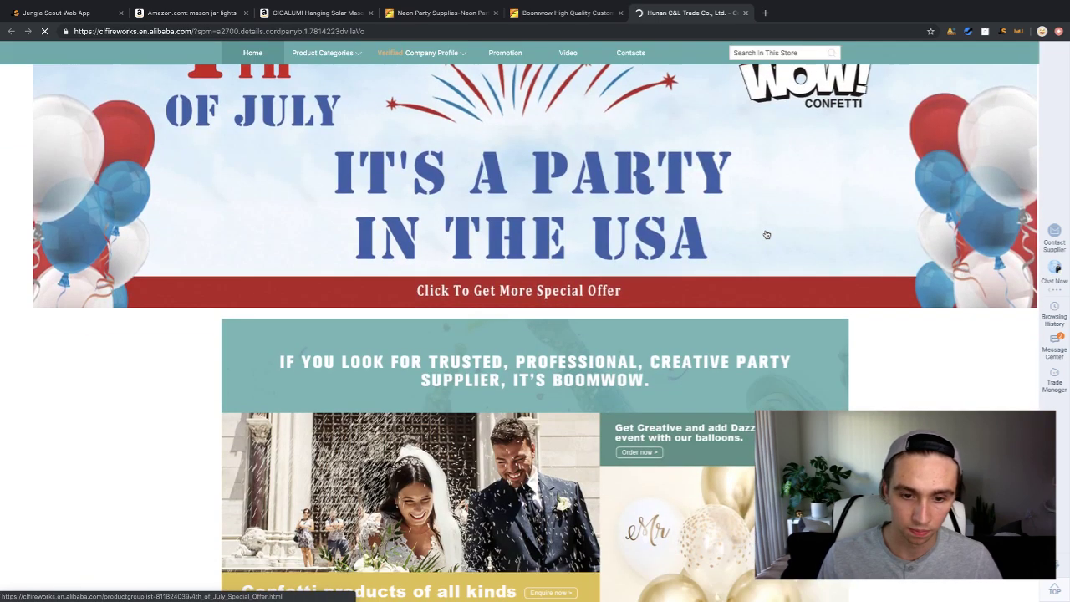
scroll(765, 234, up, 3)
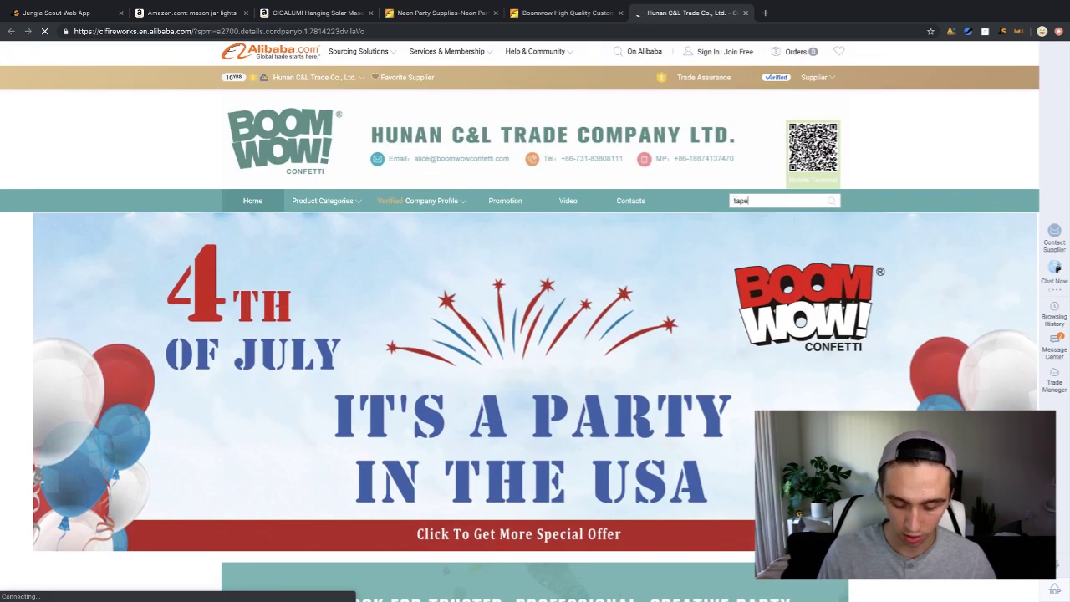
key(Return)
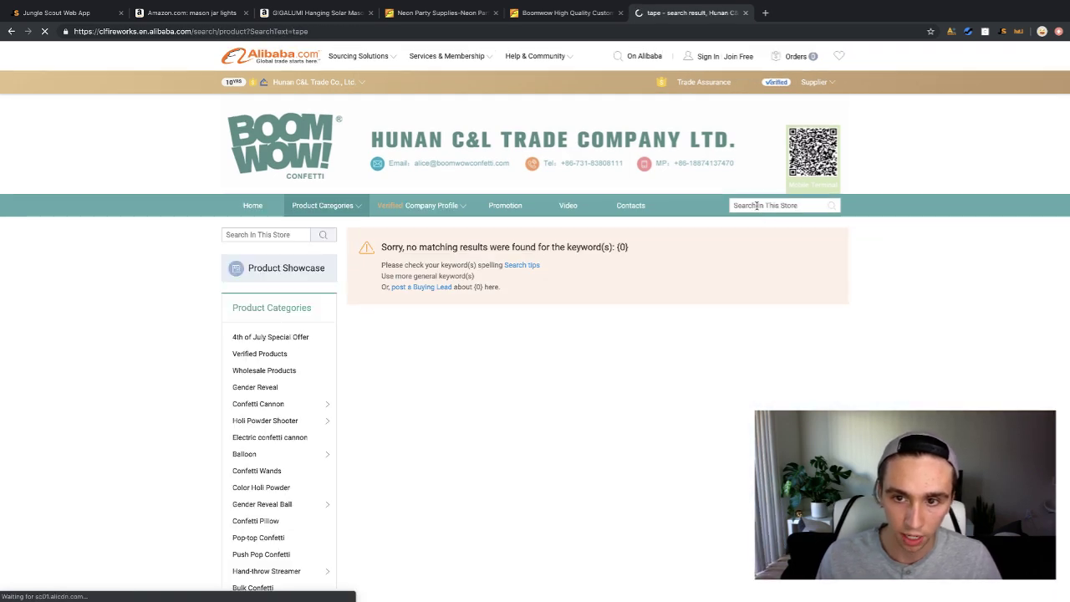
click(757, 206)
Switch to the Amazon mason jar product page and search Amazon for "led balloons".
click(283, 13)
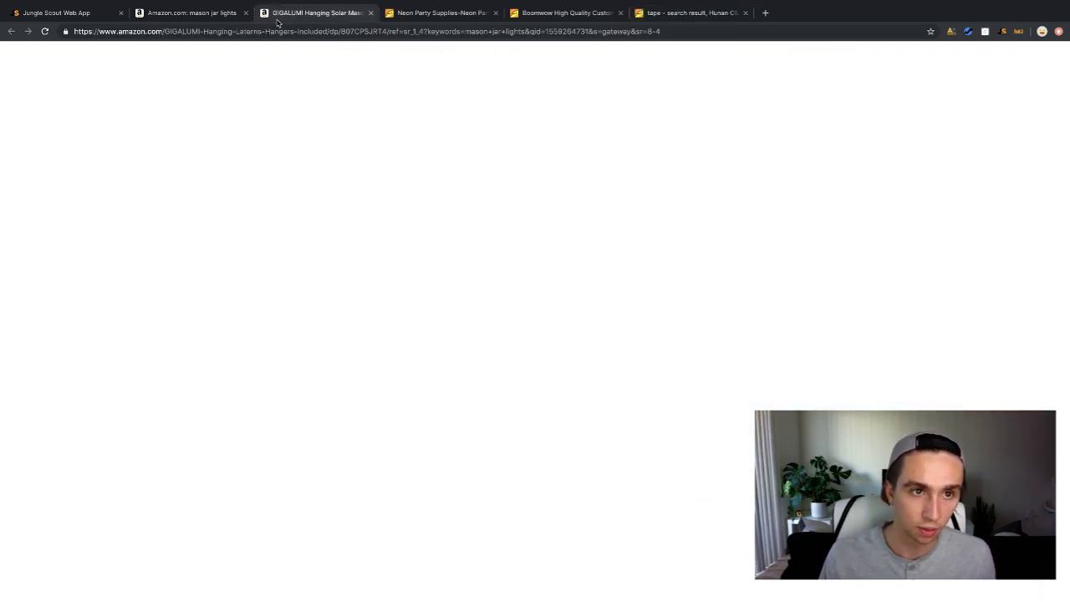
drag(282, 130, 138, 125)
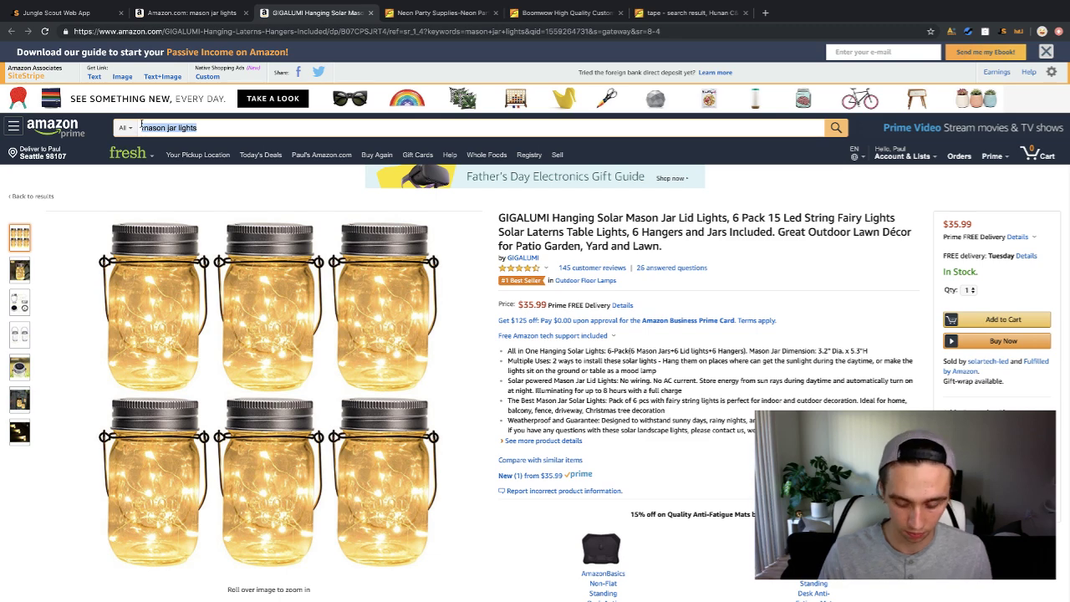
text(led balloons)
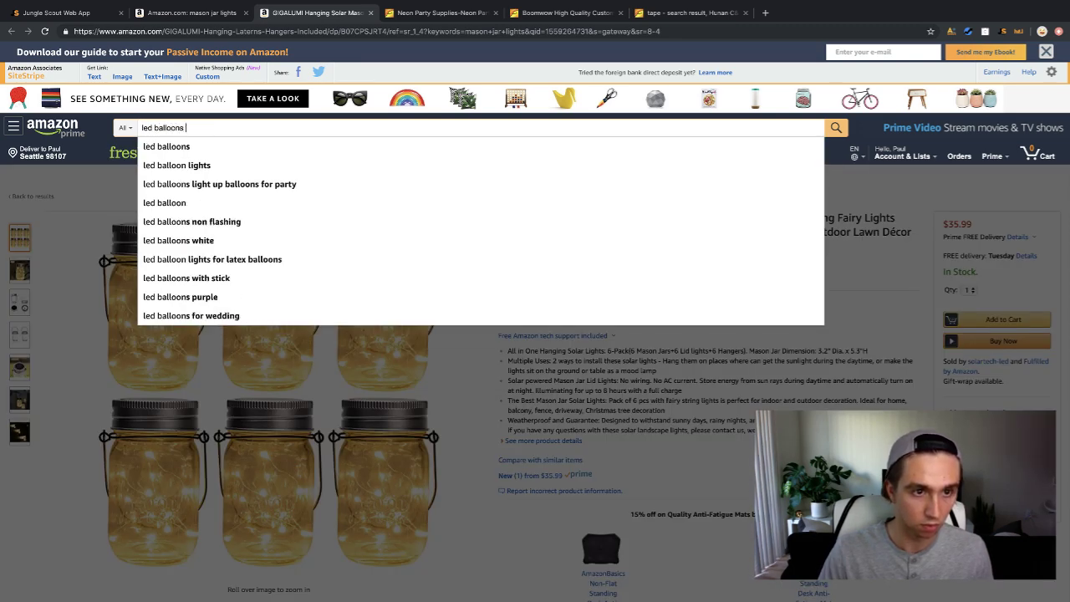
key(Return)
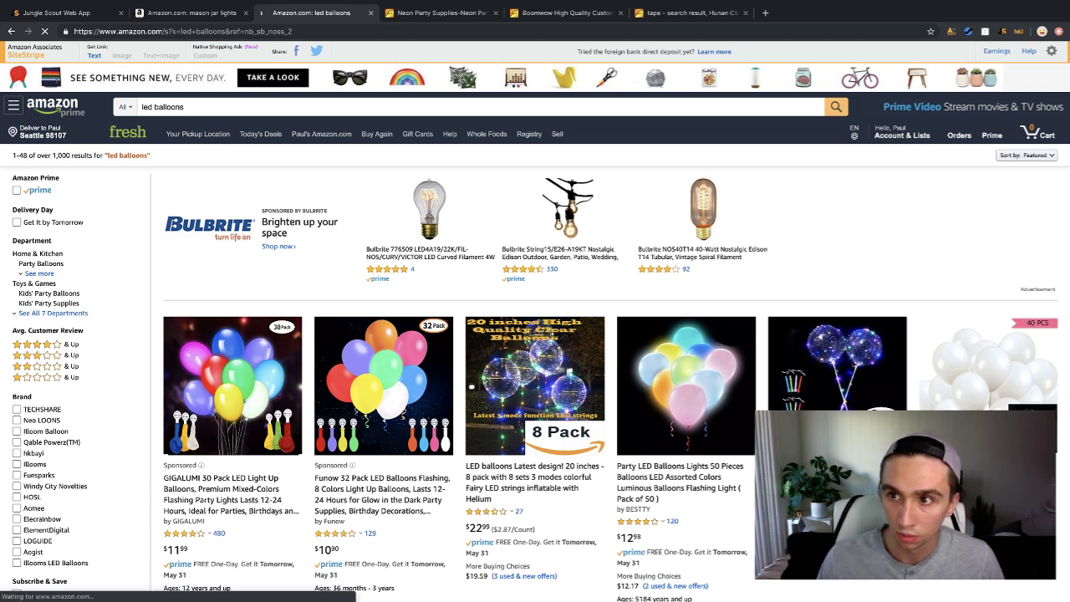
Run the Jungle Scout extension on the led balloons results and examine the sales, price and review figures of the listed products.
click(1003, 32)
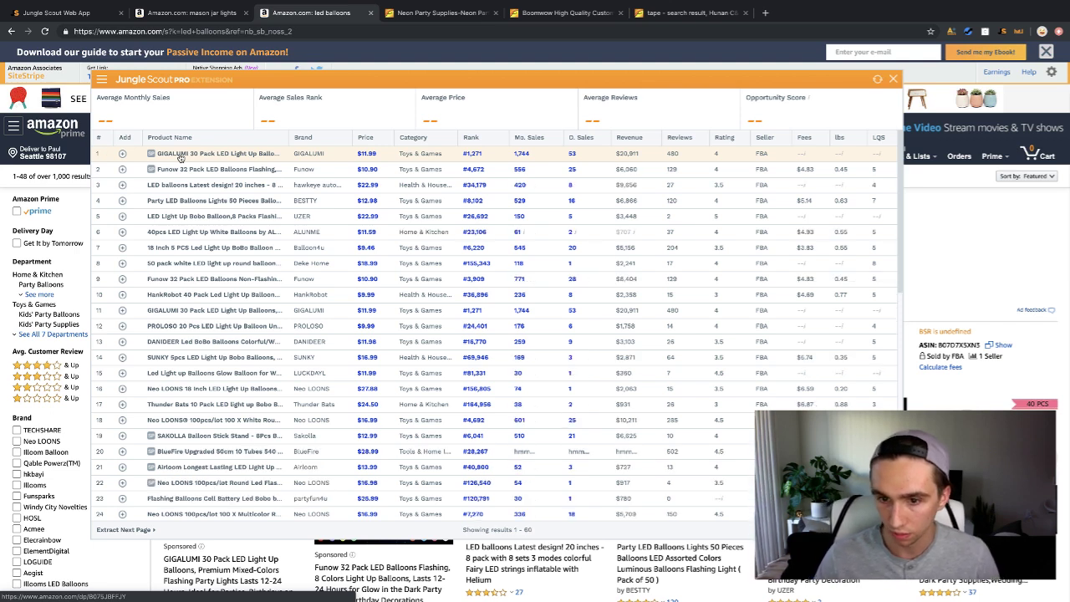
mouse_move(179, 158)
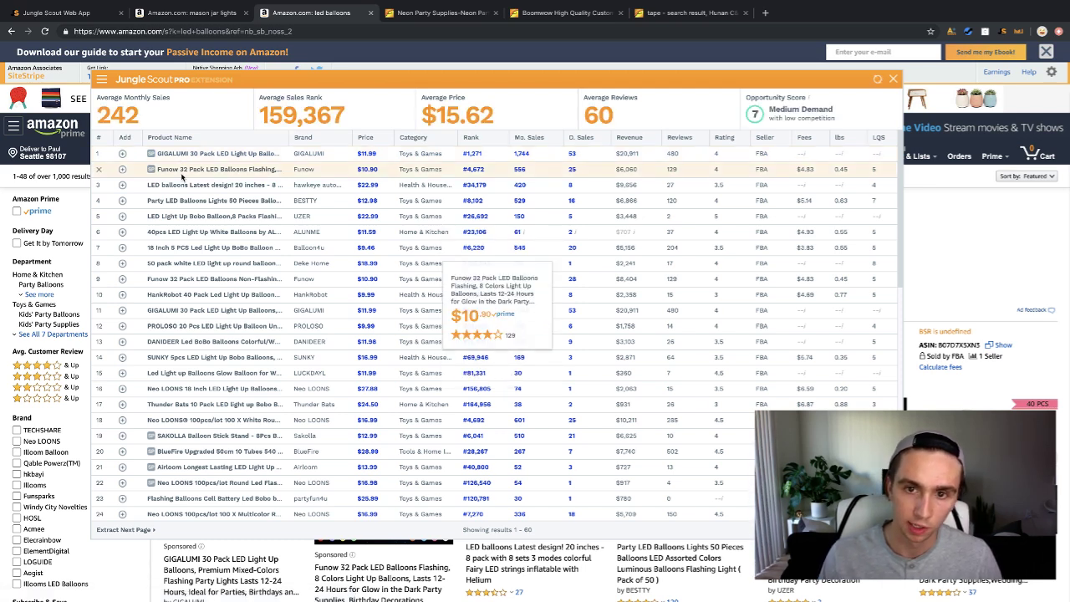
mouse_move(187, 190)
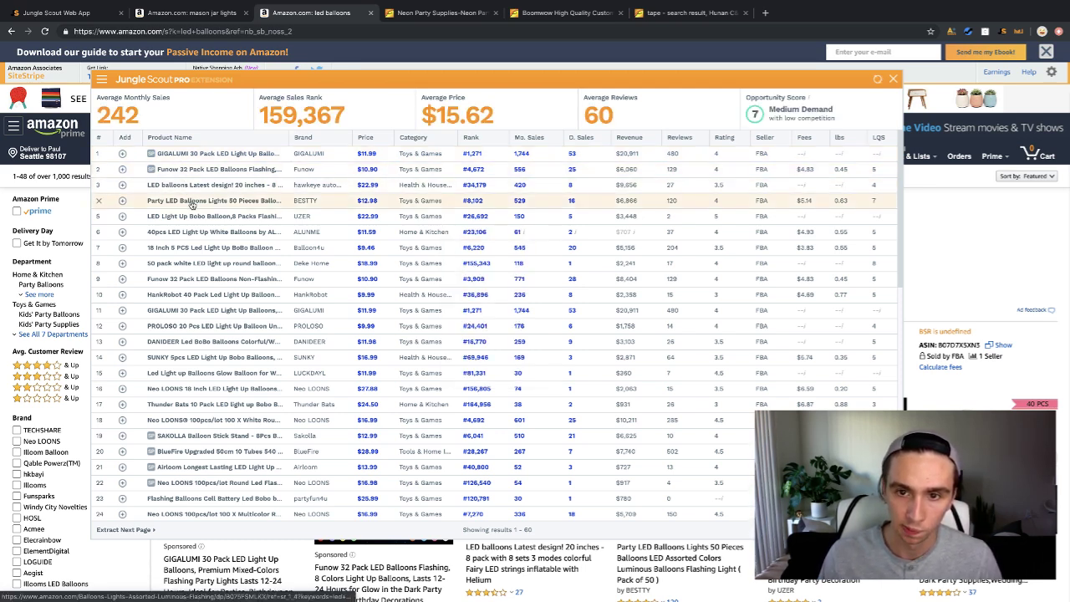
mouse_move(196, 207)
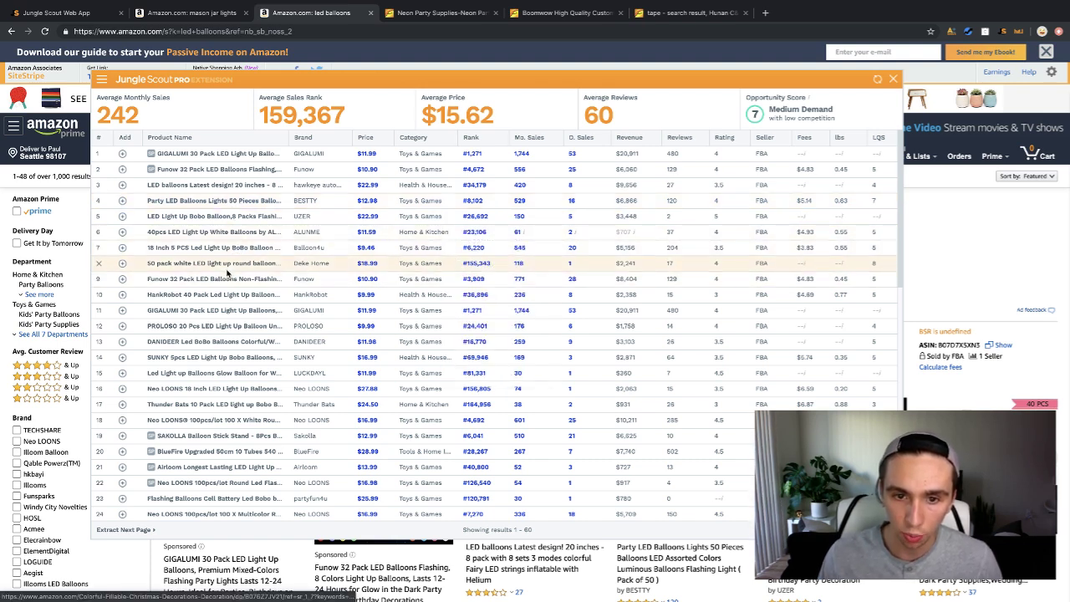
mouse_move(229, 272)
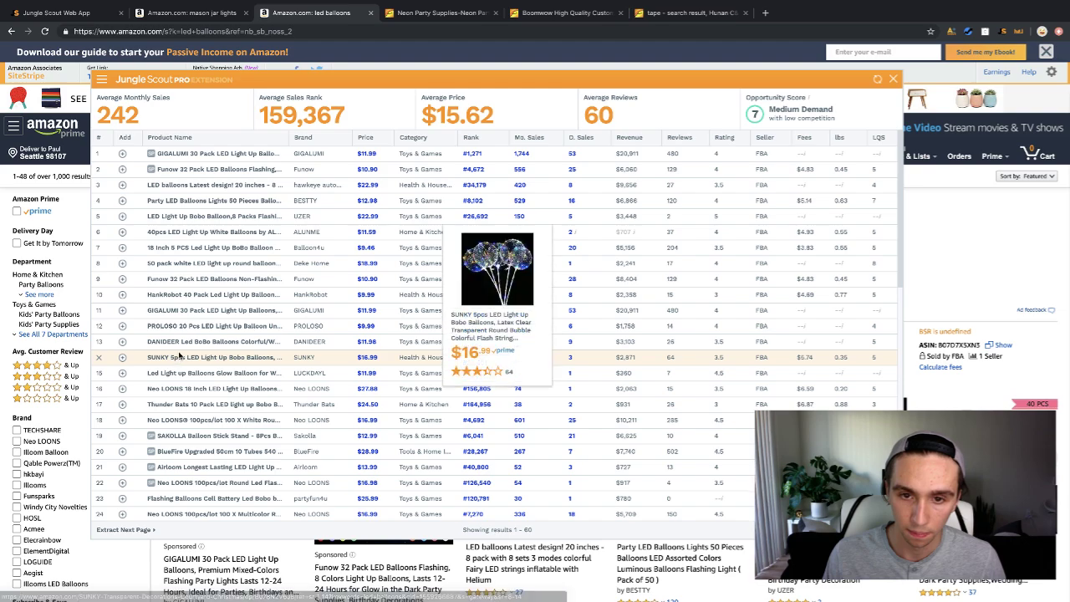
Return to the Alibaba neon party supplies results and look through the listings for further product ideas.
click(429, 14)
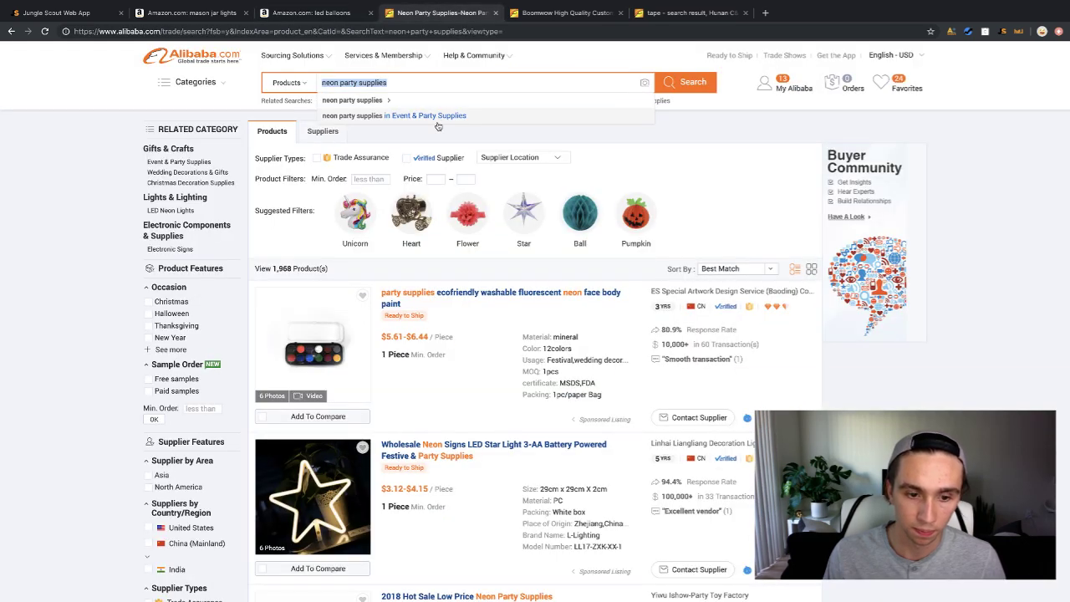
scroll(454, 205, down, 12)
scroll(454, 206, down, 12)
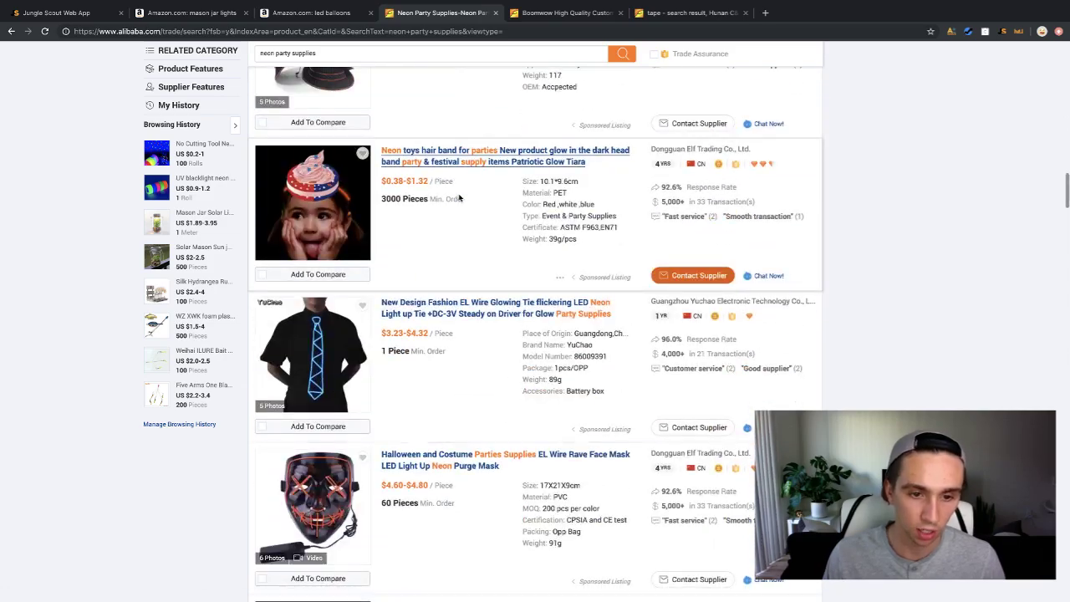
scroll(458, 199, down, 8)
scroll(455, 198, up, 15)
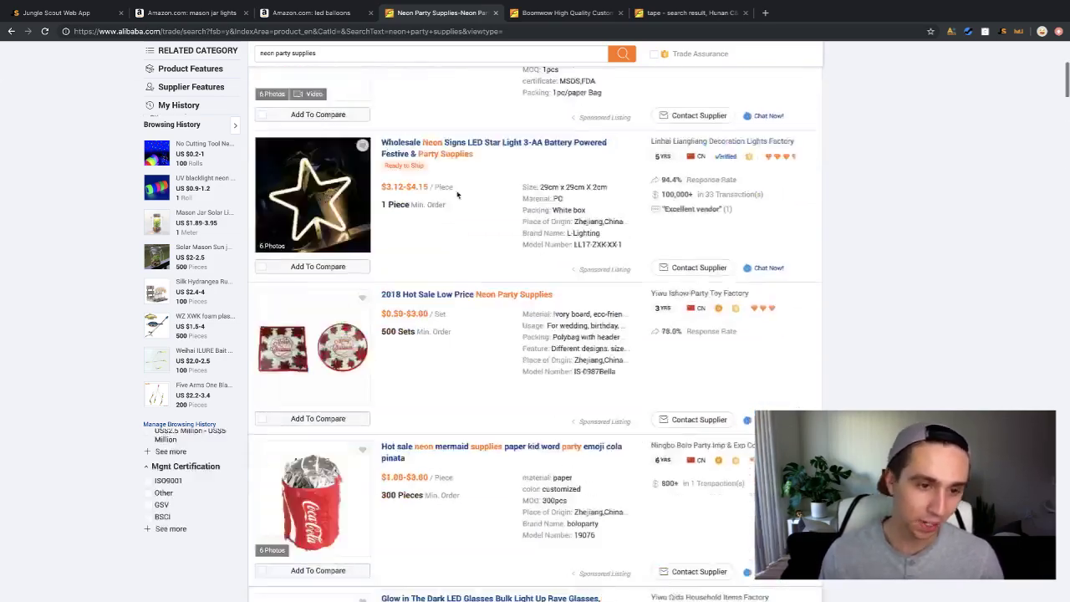
Search Alibaba for "neon balloons" and browse the resulting product listings.
click(396, 83)
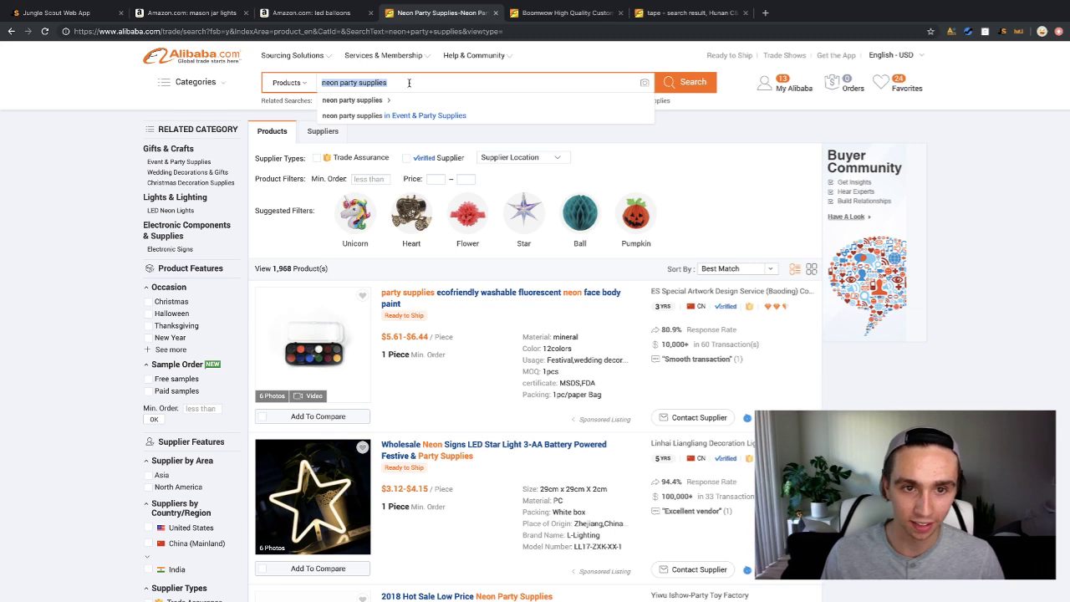
drag(347, 84, 347, 88)
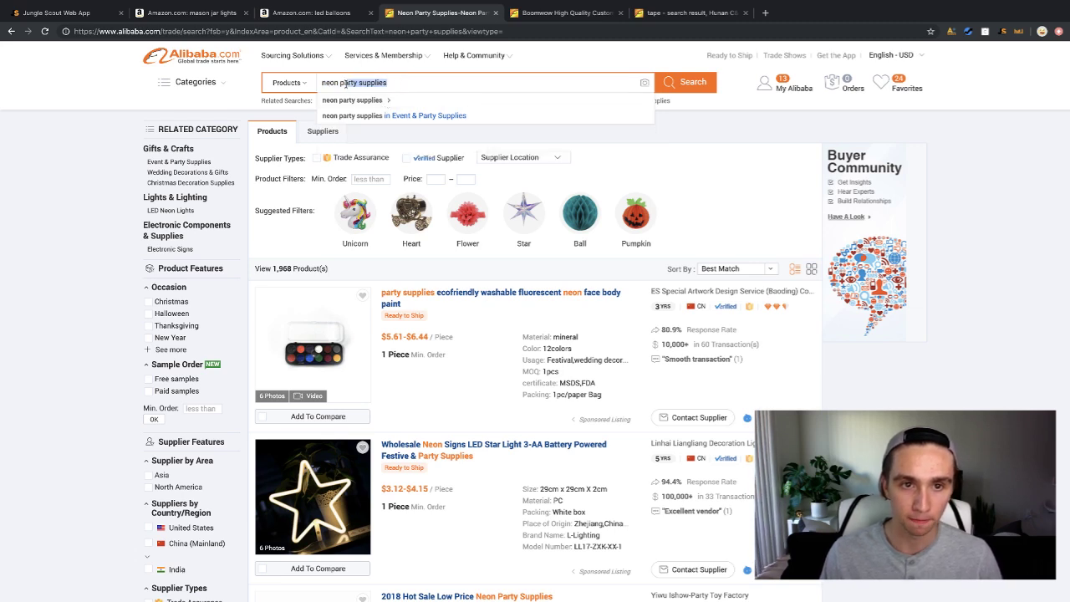
text(ballo)
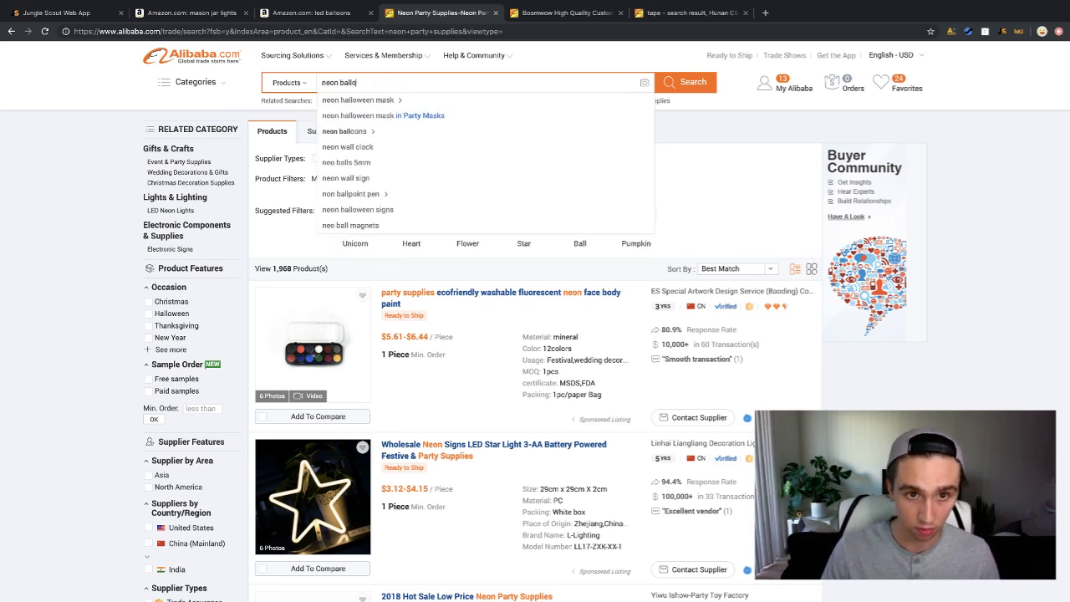
text(os)
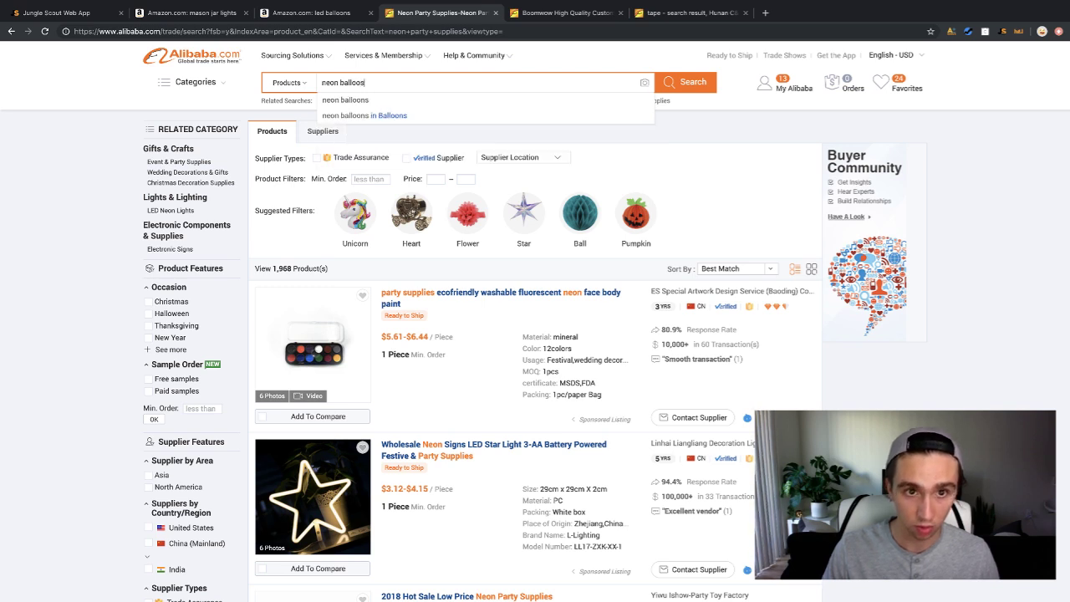
text(ns)
key(Return)
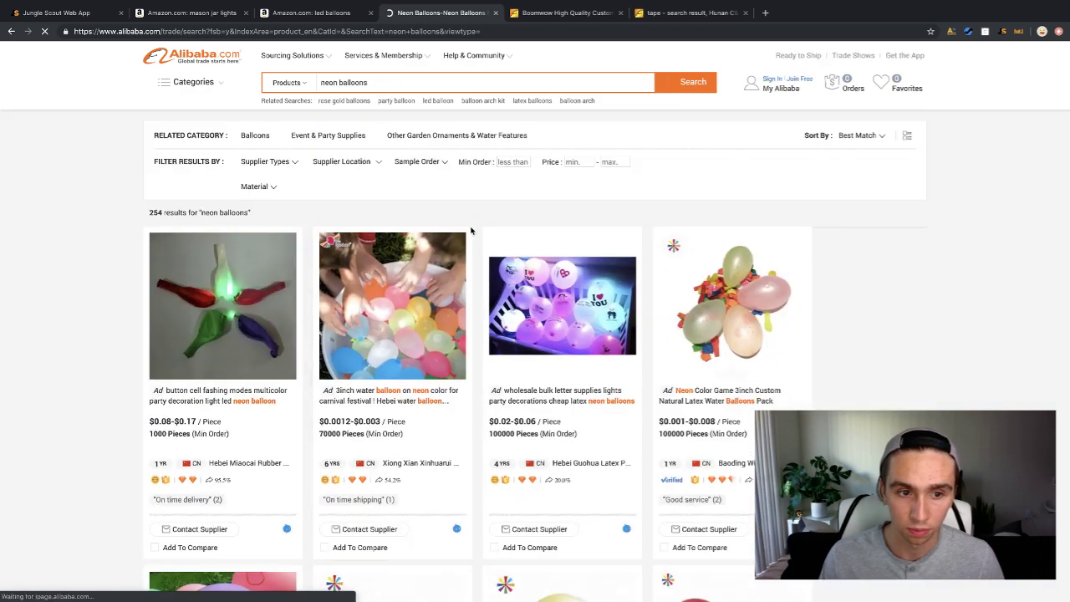
scroll(468, 234, down, 7)
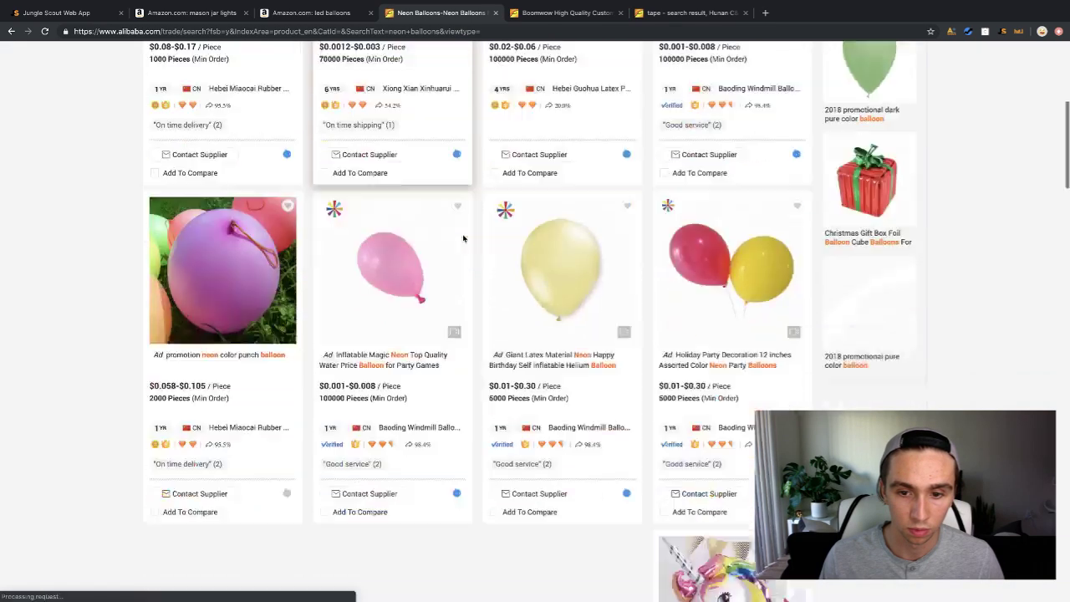
Browse further down the Alibaba neon balloons results and view the images of the Led Light Balloon 18inch BOBO listing.
scroll(464, 239, down, 2)
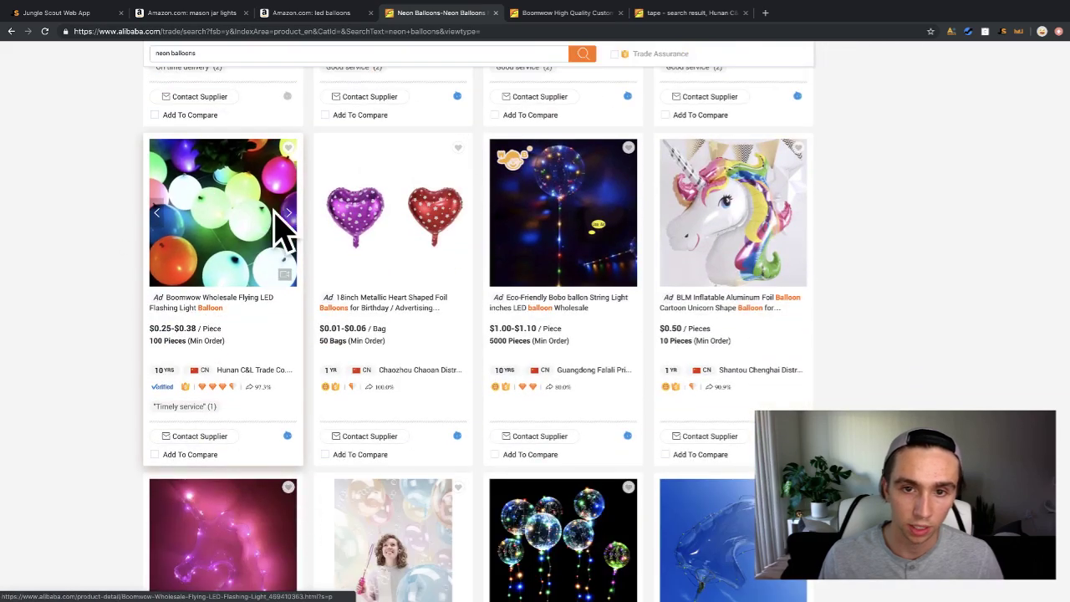
scroll(597, 251, down, 3)
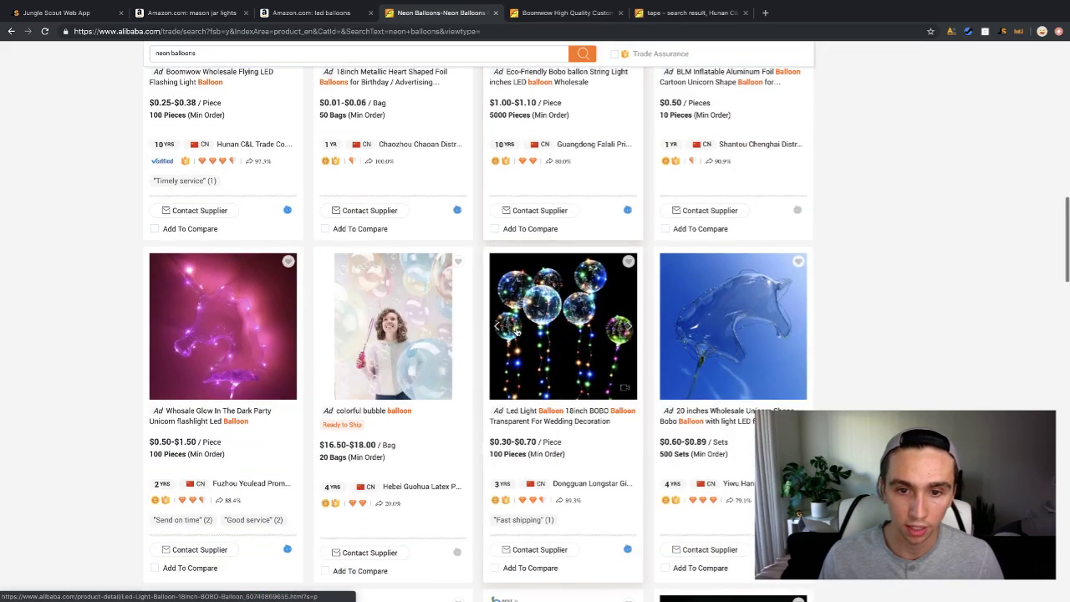
click(629, 329)
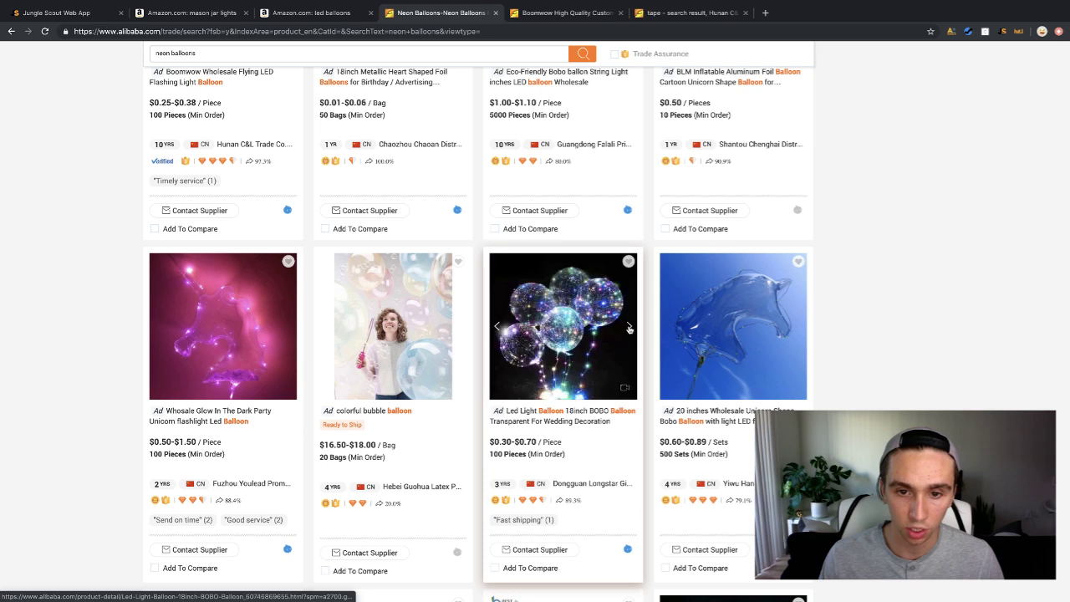
click(630, 329)
click(630, 328)
click(630, 328)
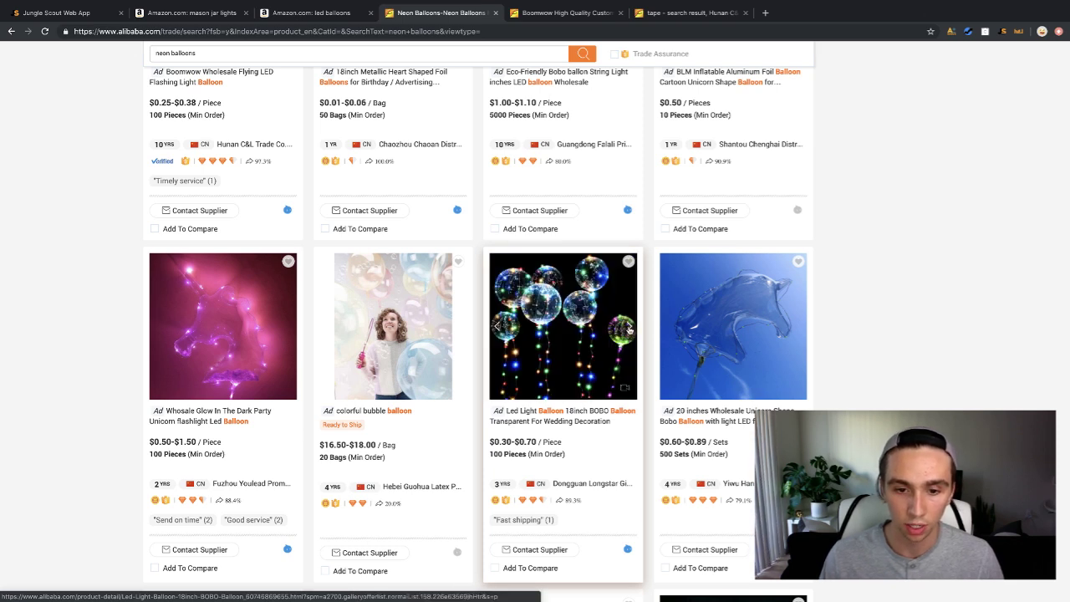
click(630, 329)
click(630, 329)
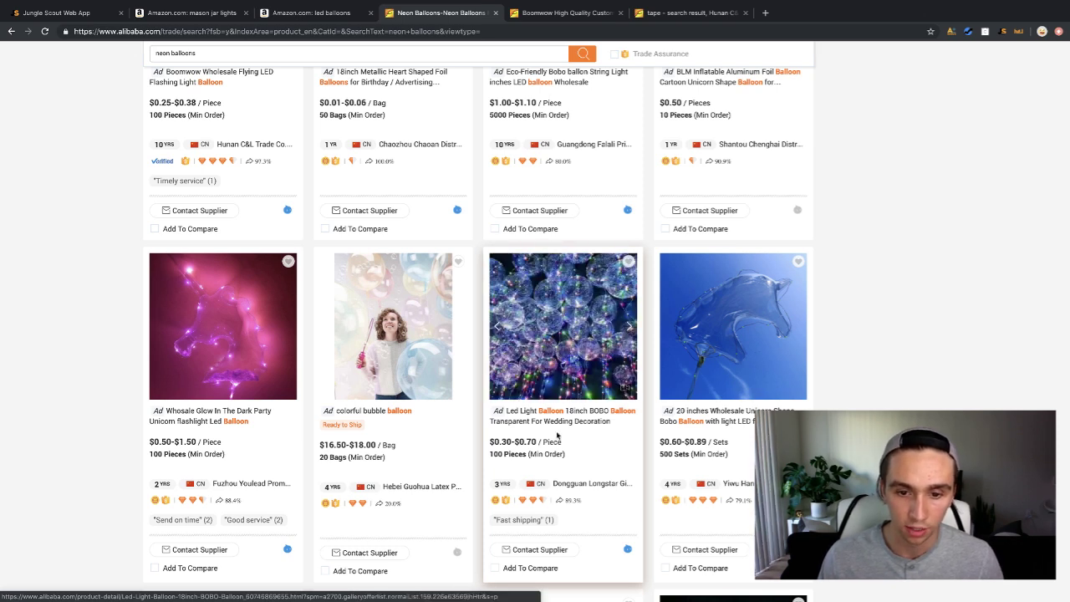
Return to the Amazon led balloons results and examine the individual products in the enlarged view of the Jungle Scout table.
click(280, 15)
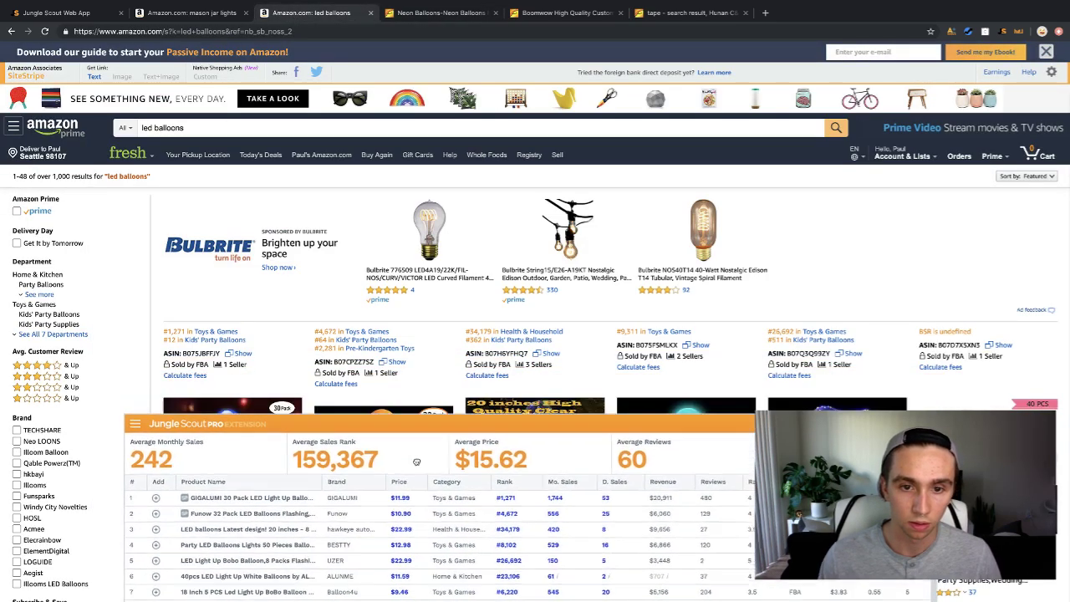
scroll(407, 368, down, 5)
scroll(407, 368, down, 10)
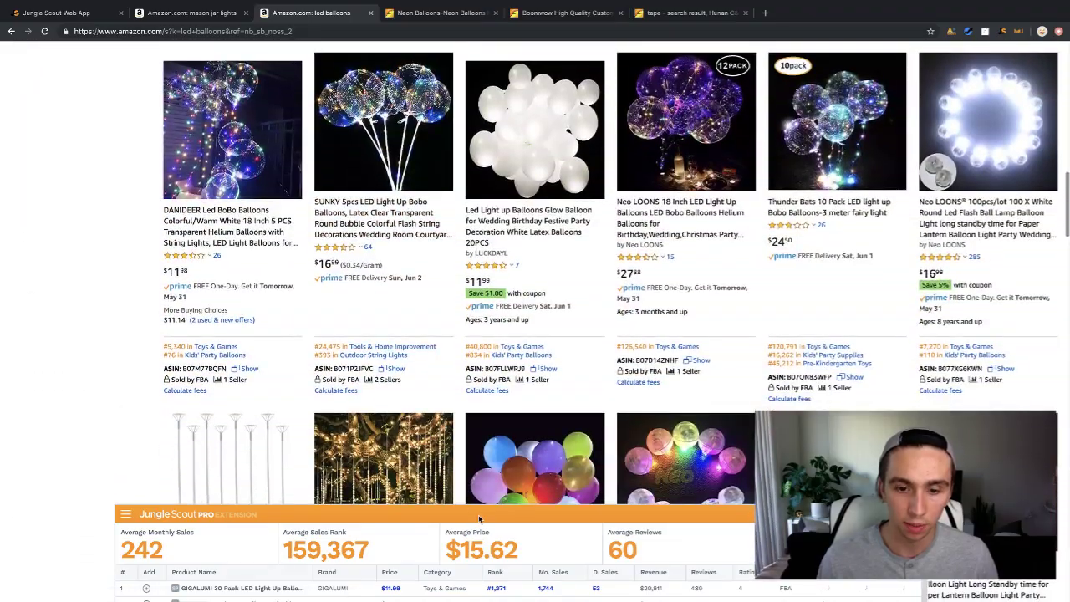
drag(482, 517, 496, 111)
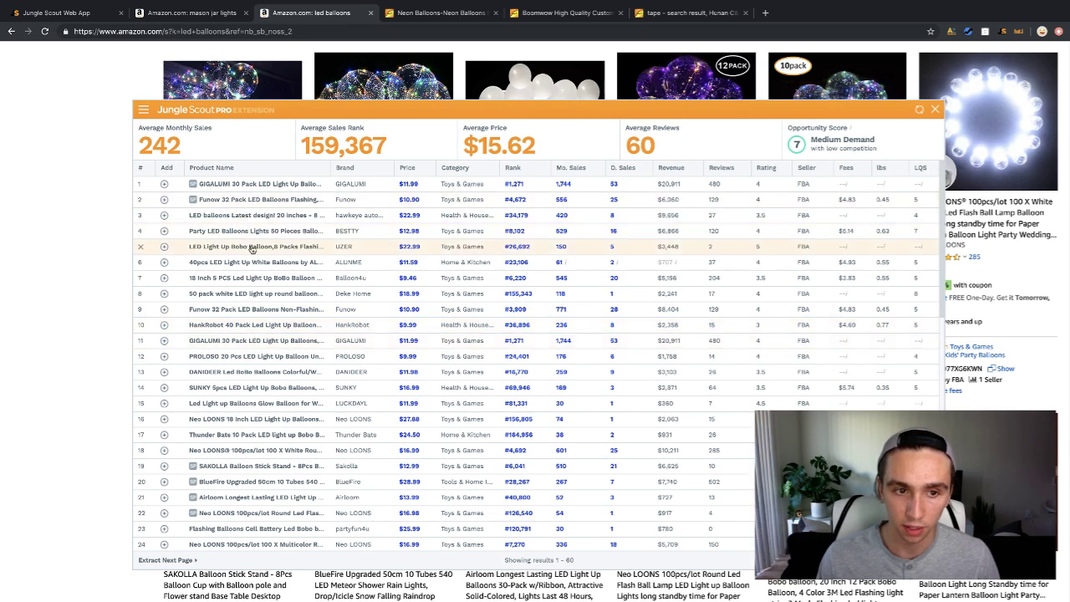
mouse_move(249, 247)
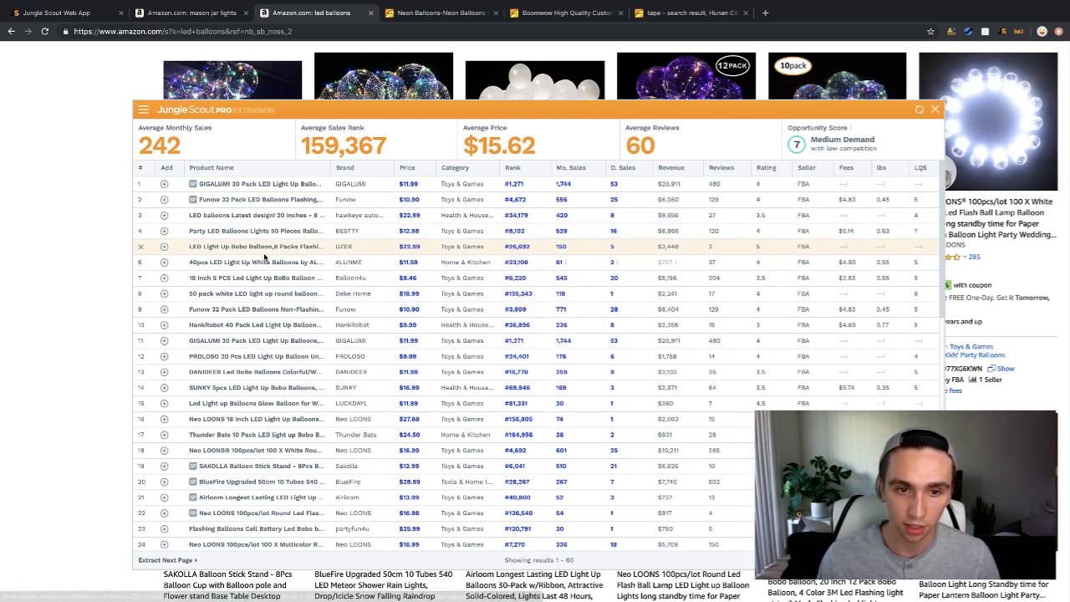
mouse_move(260, 190)
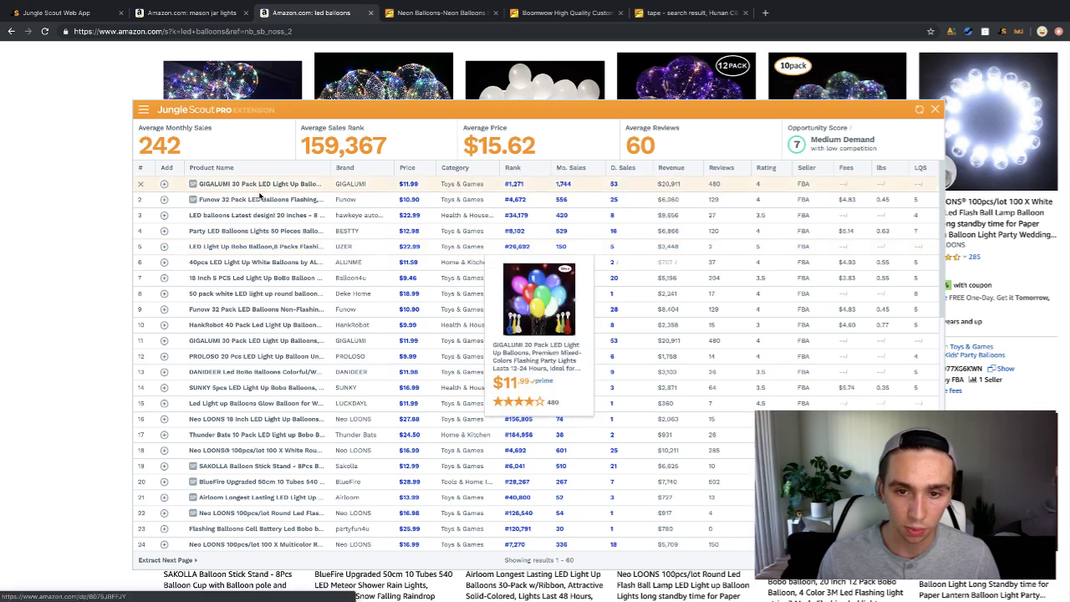
mouse_move(259, 212)
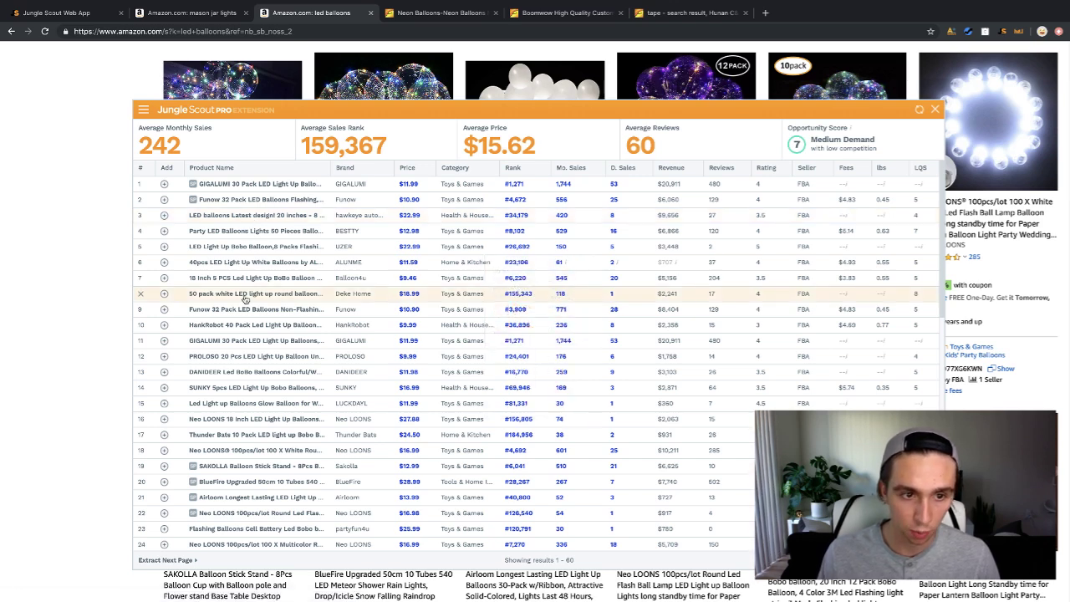
mouse_move(241, 326)
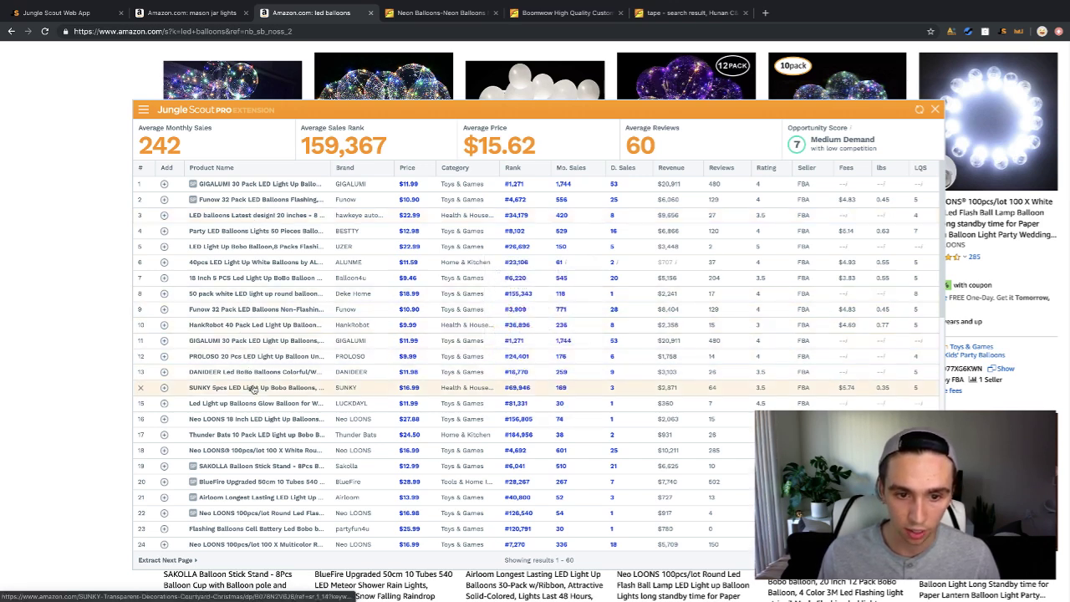
mouse_move(252, 397)
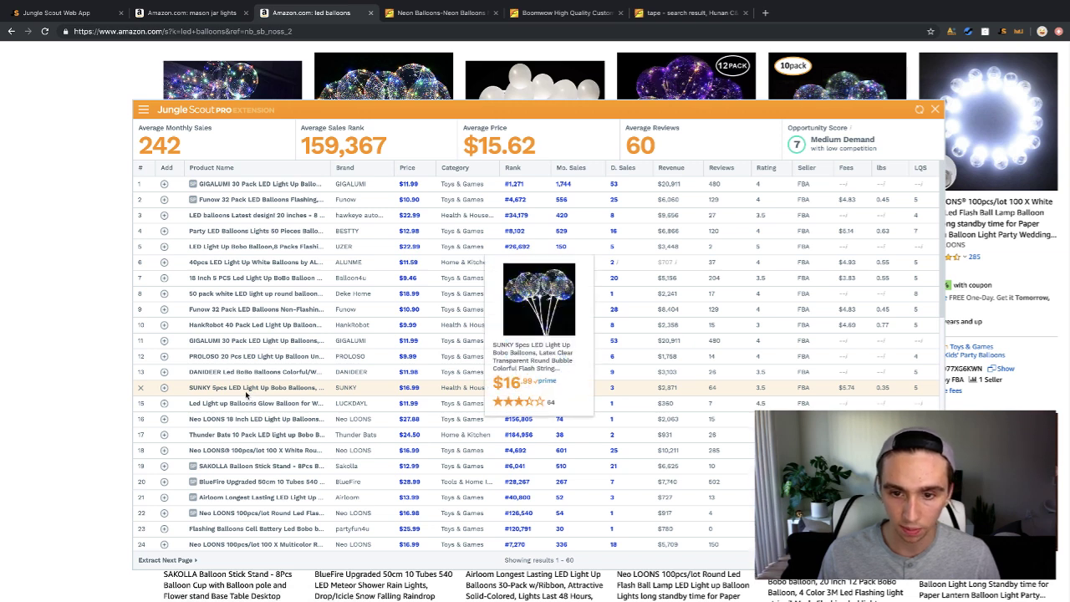
mouse_move(238, 425)
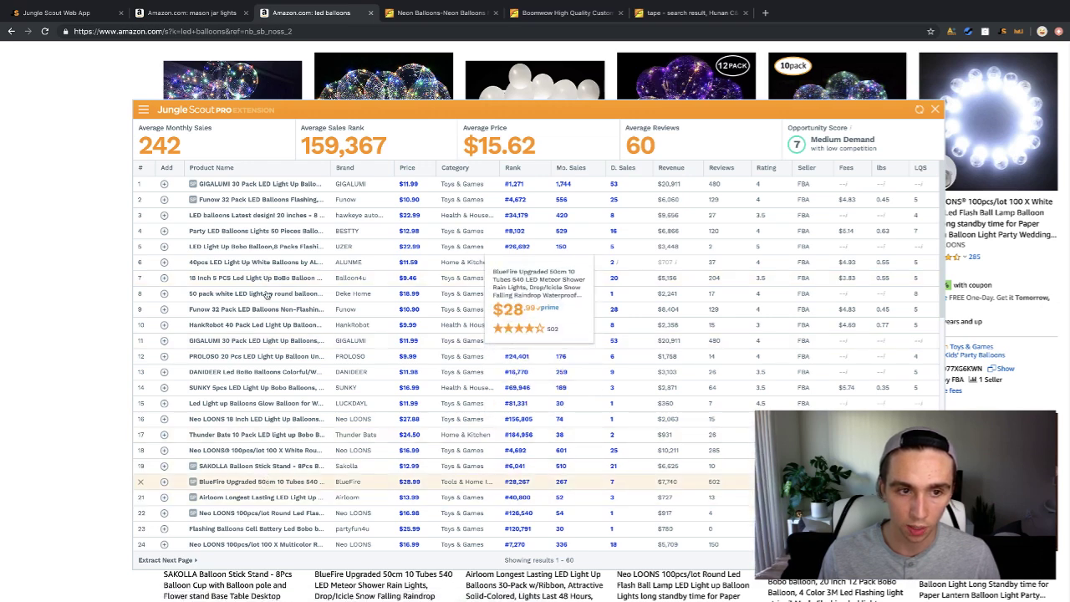
Open the "LED balloons Latest design! 20 inches - 8 pack" product from Jungle Scout and review its description and sales rank chart.
click(269, 215)
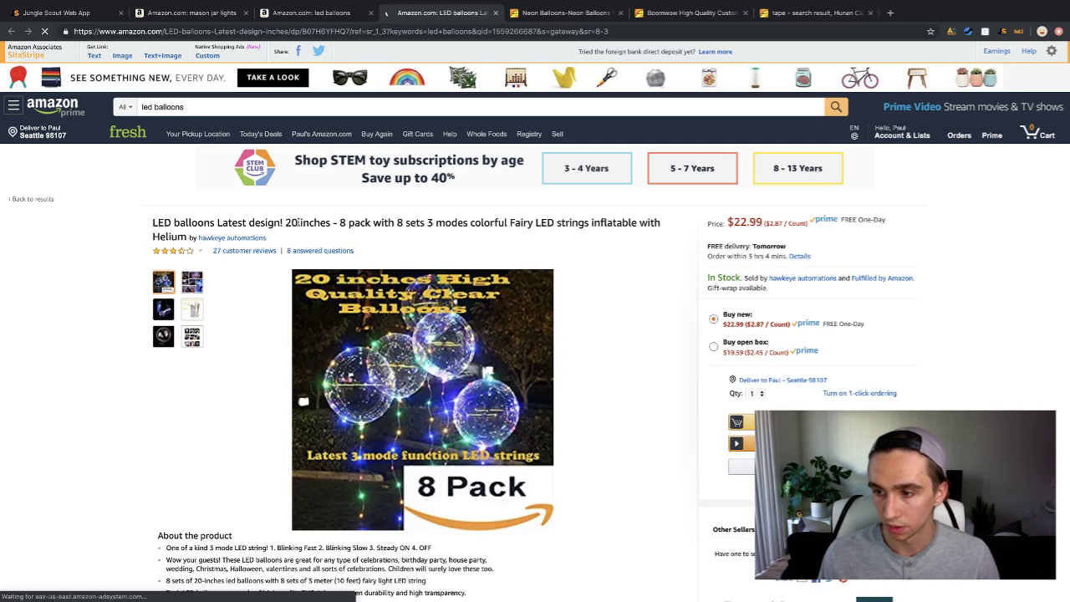
scroll(676, 318, down, 3)
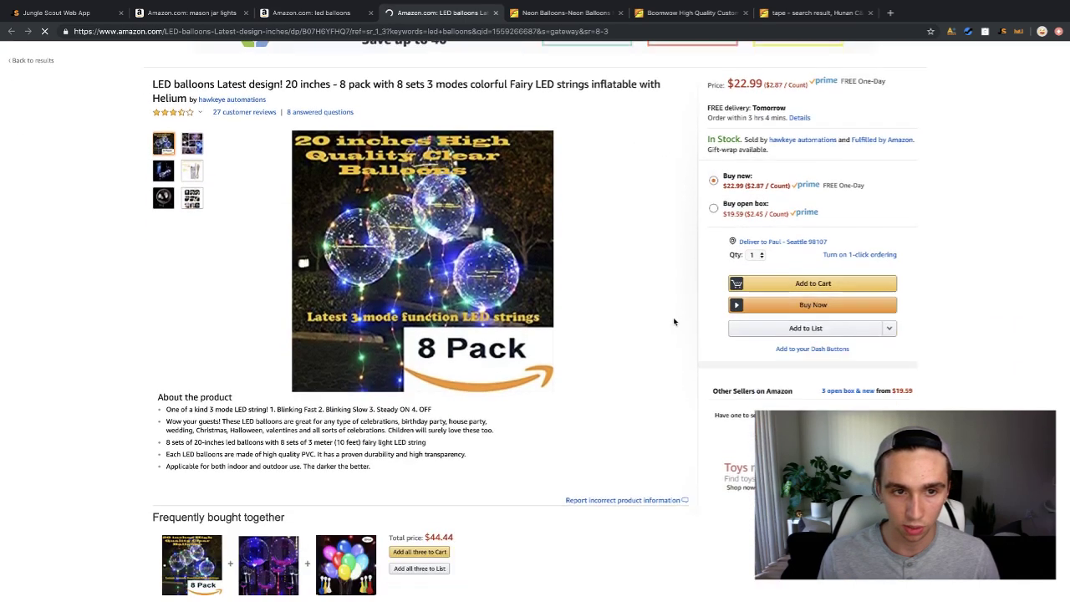
scroll(677, 321, down, 3)
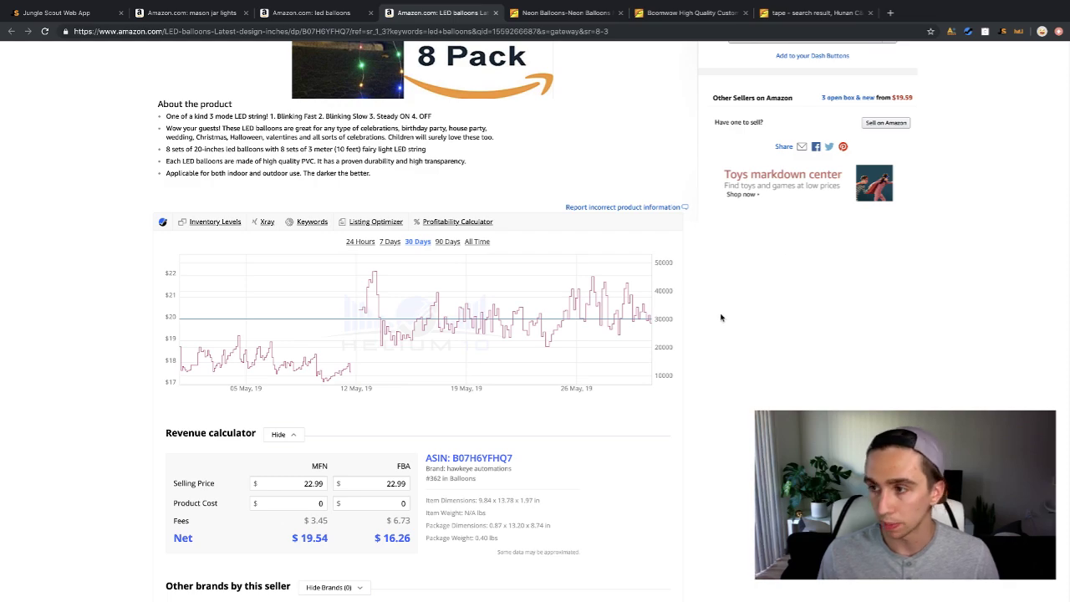
scroll(710, 324, down, 3)
scroll(710, 324, up, 9)
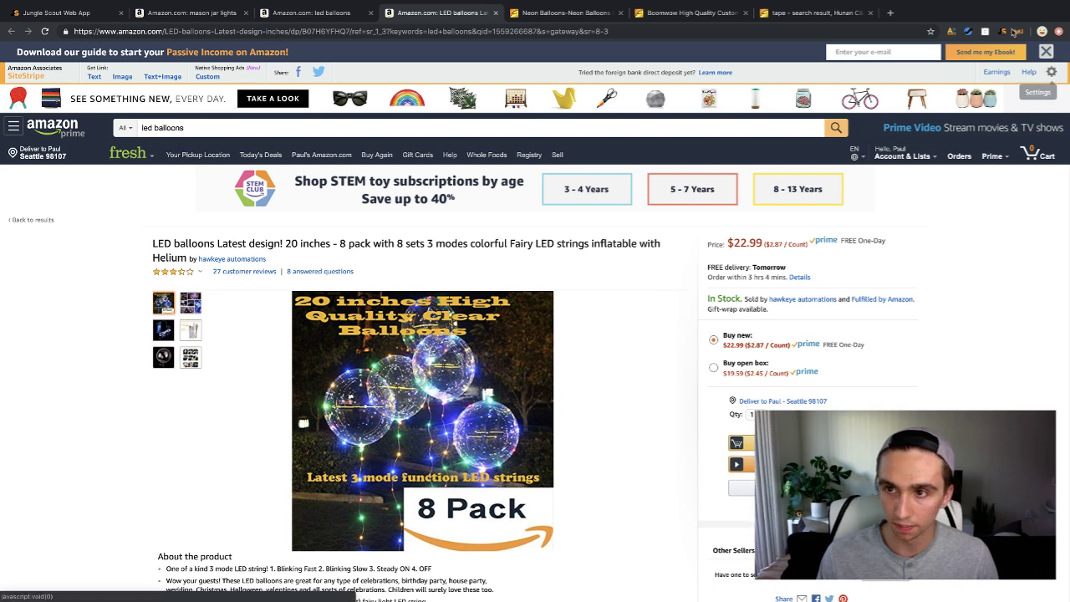
Run the AMZScout calculator on the 8-pack balloons, check supplier pricing on Alibaba, and set the product cost to $4 to examine profit per unit.
click(952, 31)
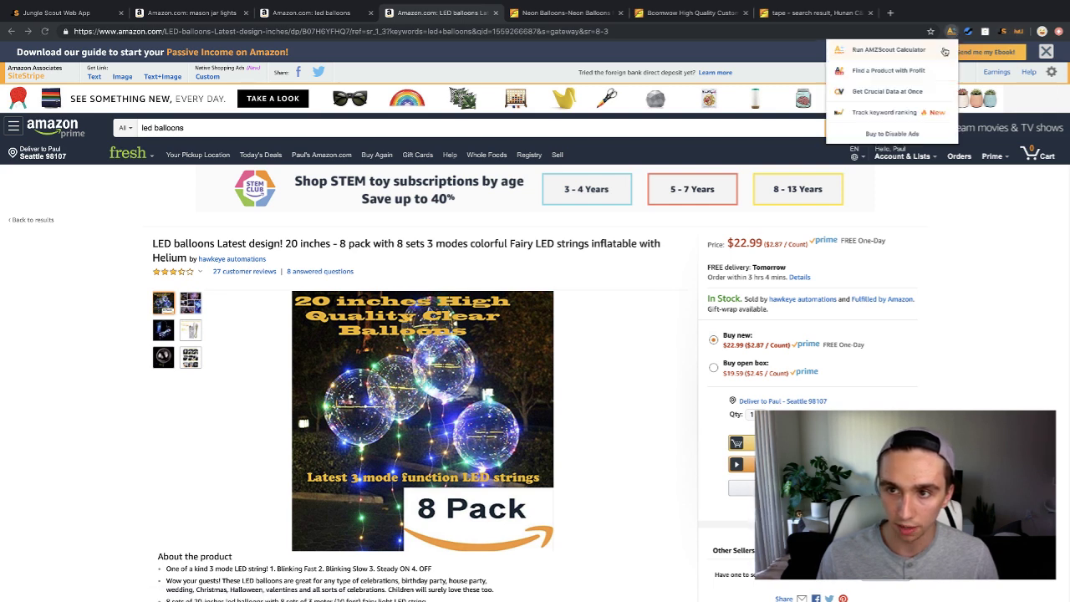
click(888, 50)
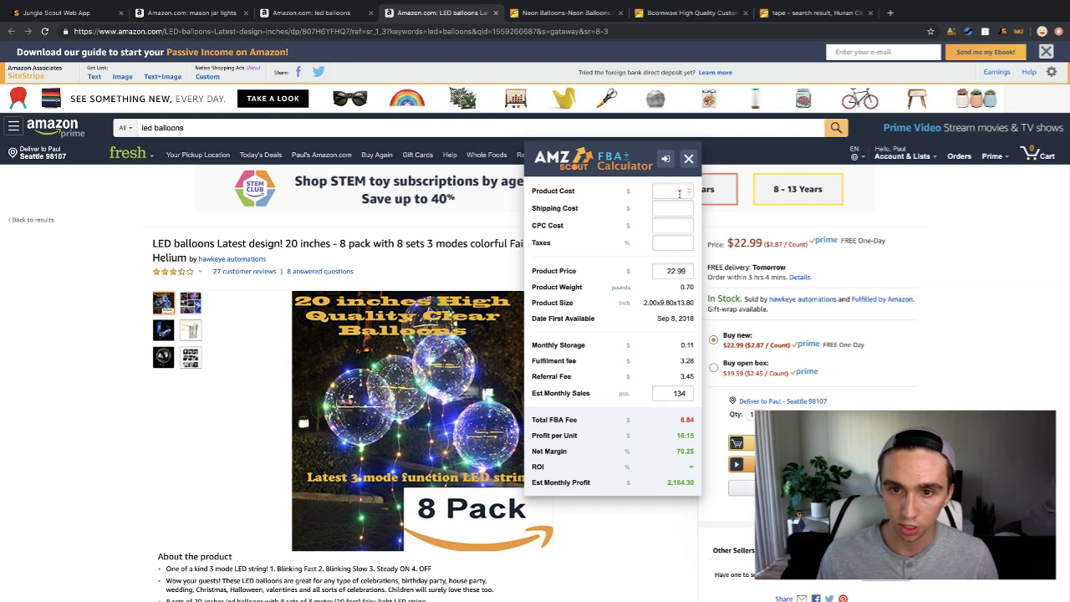
click(547, 15)
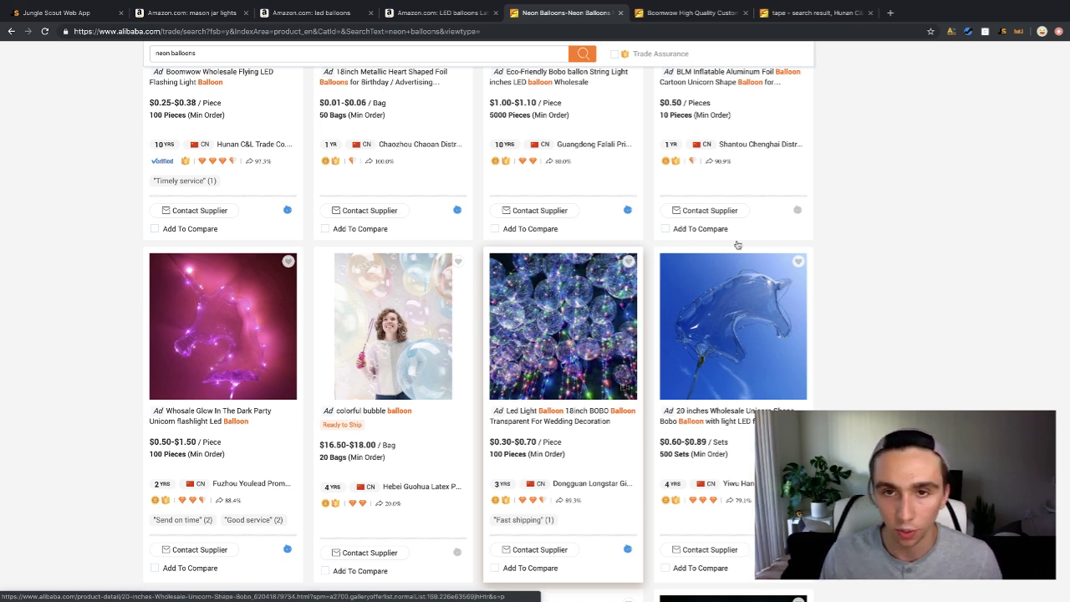
click(740, 14)
click(804, 15)
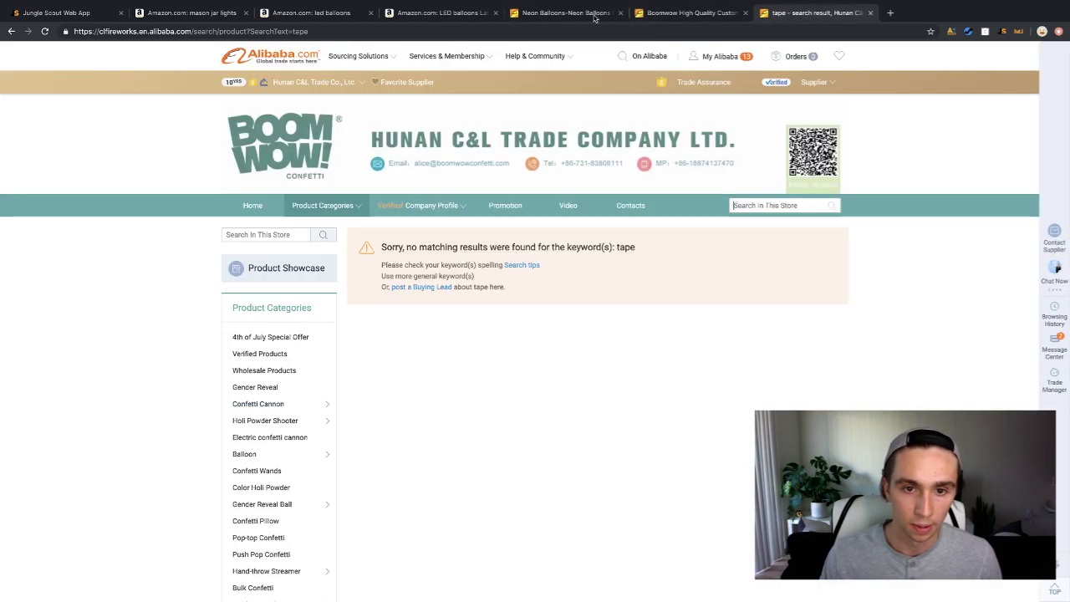
click(443, 12)
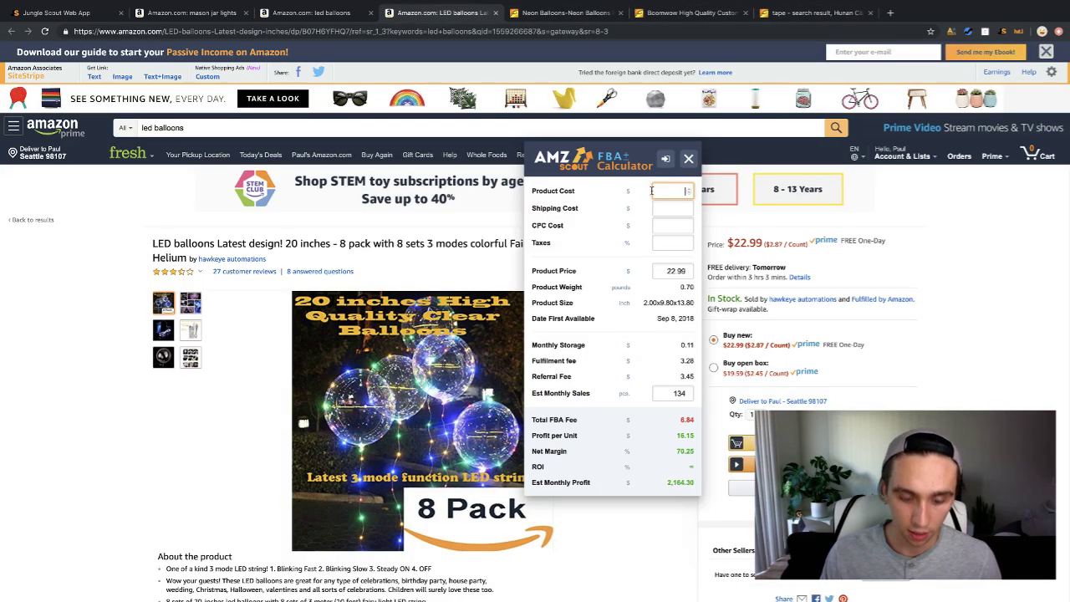
text(4)
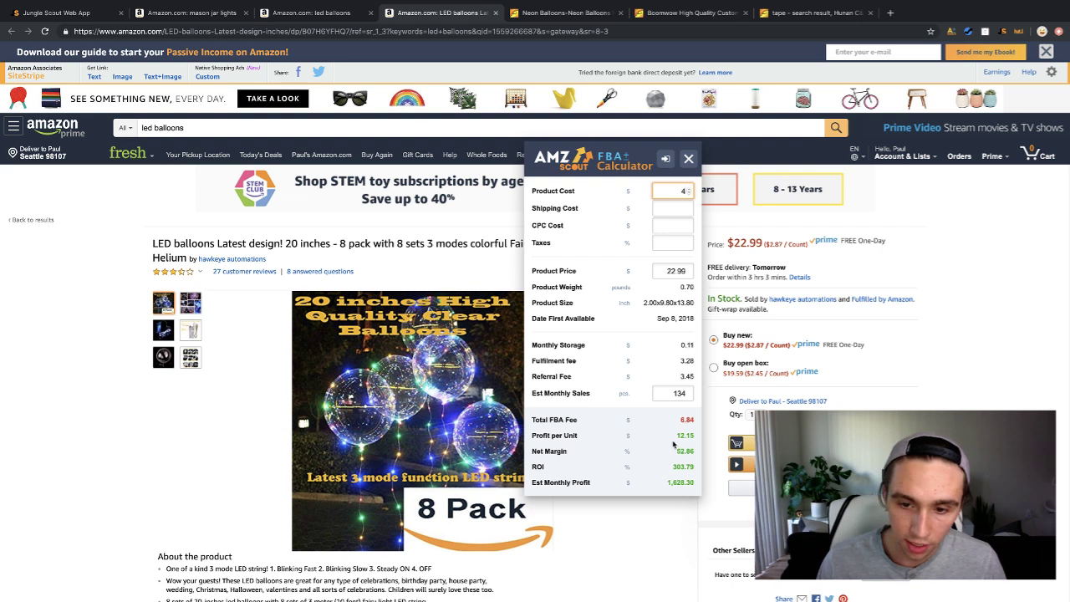
drag(675, 435, 693, 439)
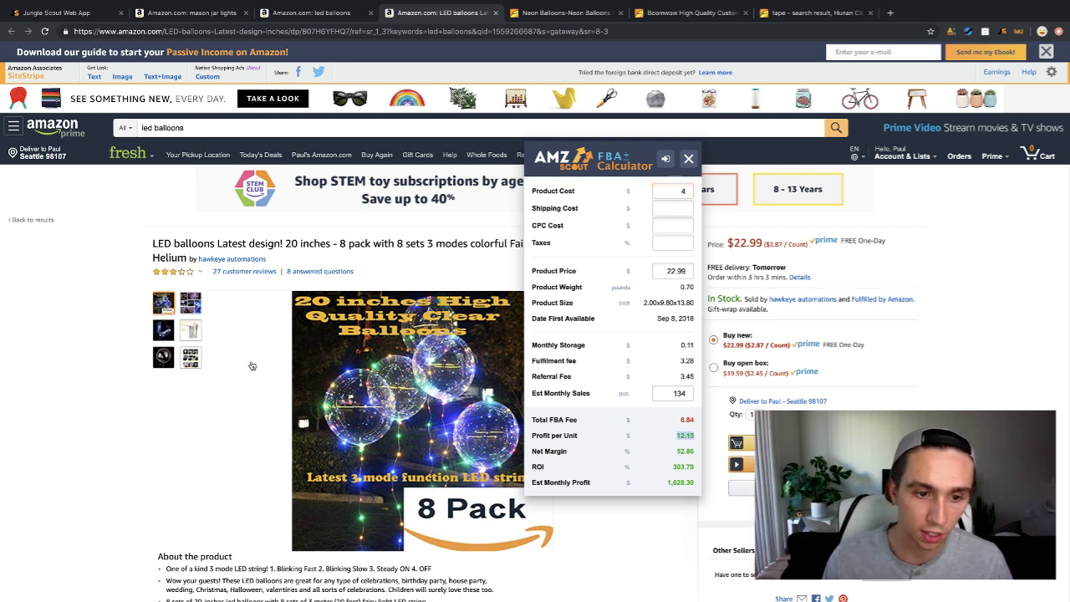
click(129, 304)
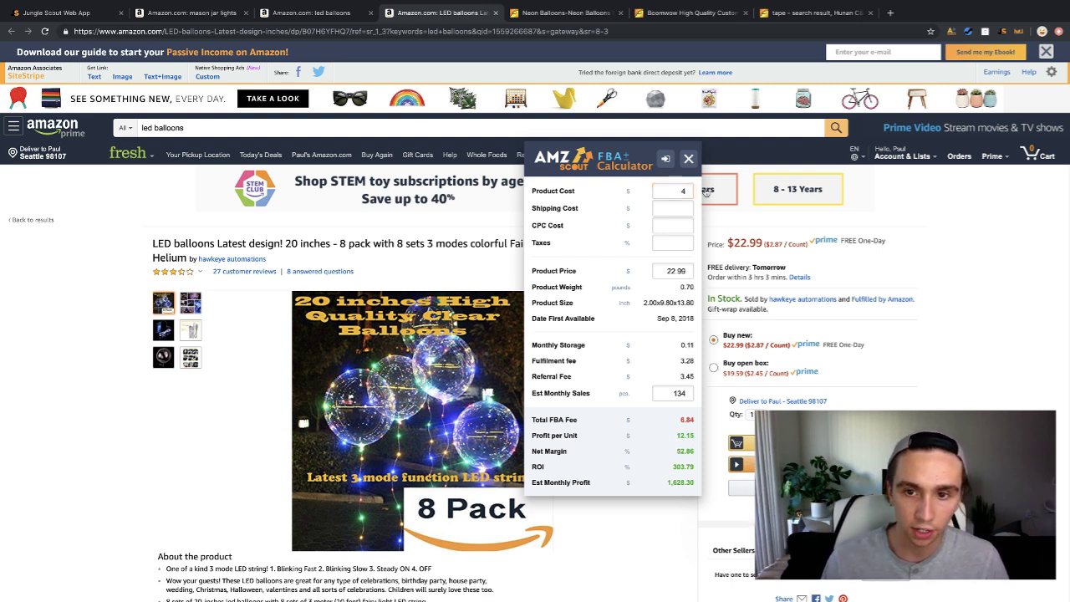
Set the product cost to $4.85 in the calculator, examine the profit figures, and close the calculator.
double_click(677, 191)
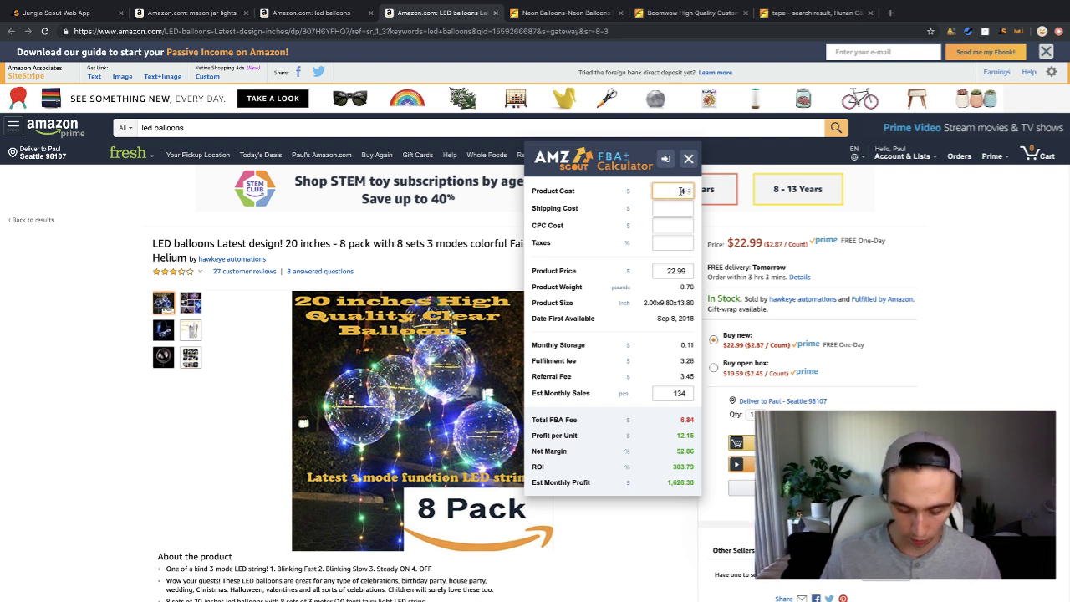
text(.85)
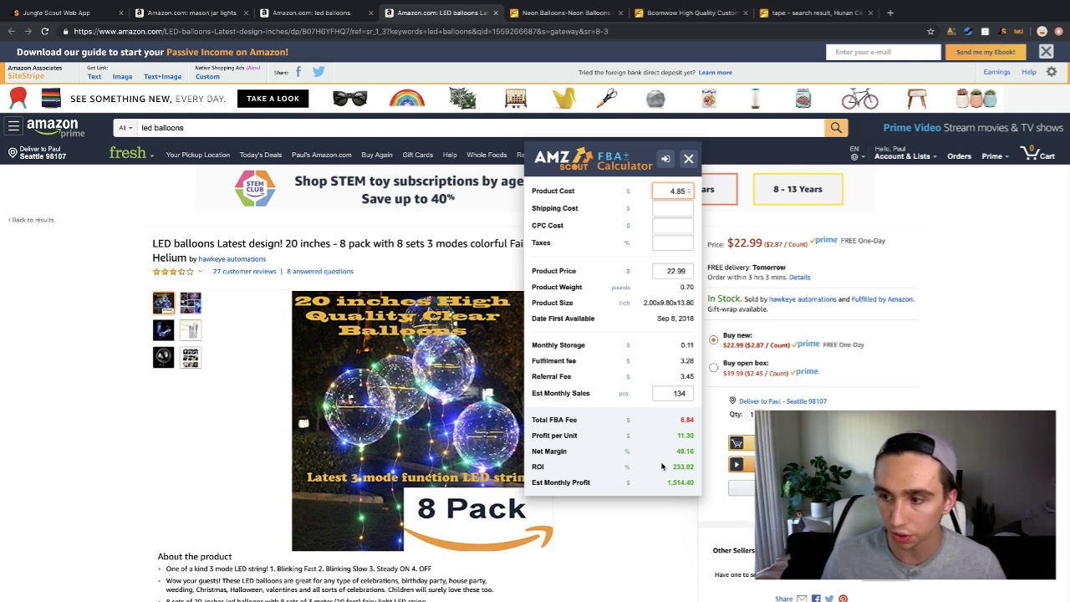
click(688, 159)
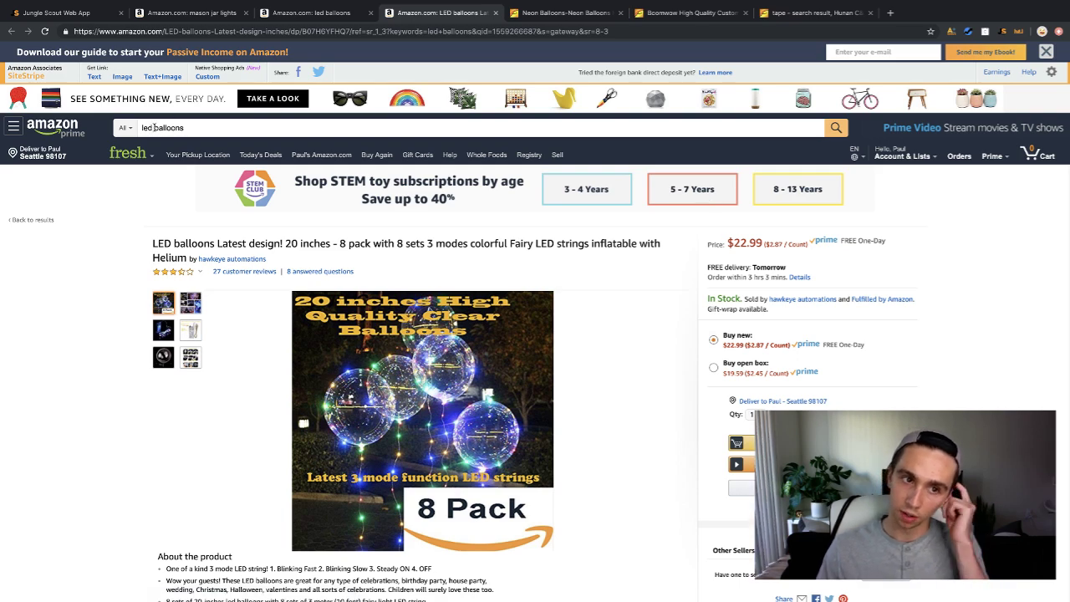
Search Amazon for "black light balloons" and browse the resulting product listings.
drag(159, 128, 98, 130)
text(black light)
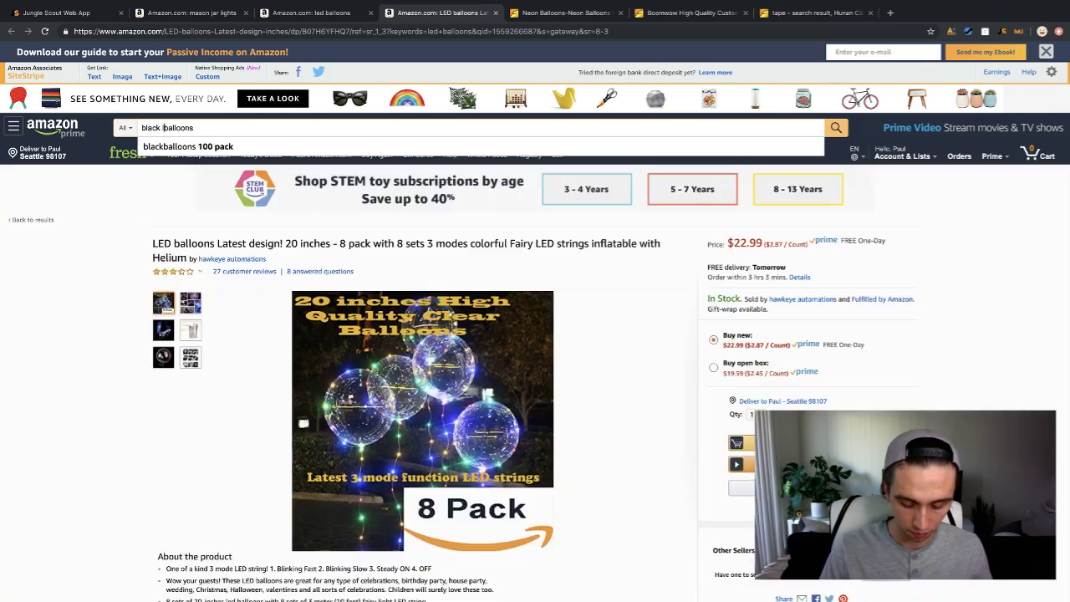
key(Return)
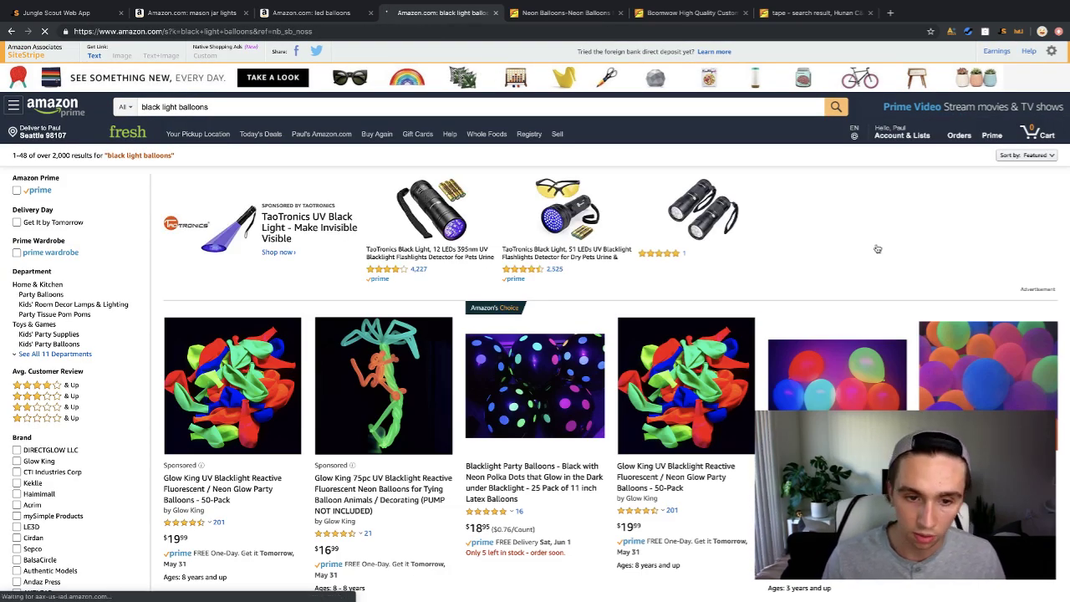
scroll(876, 247, down, 3)
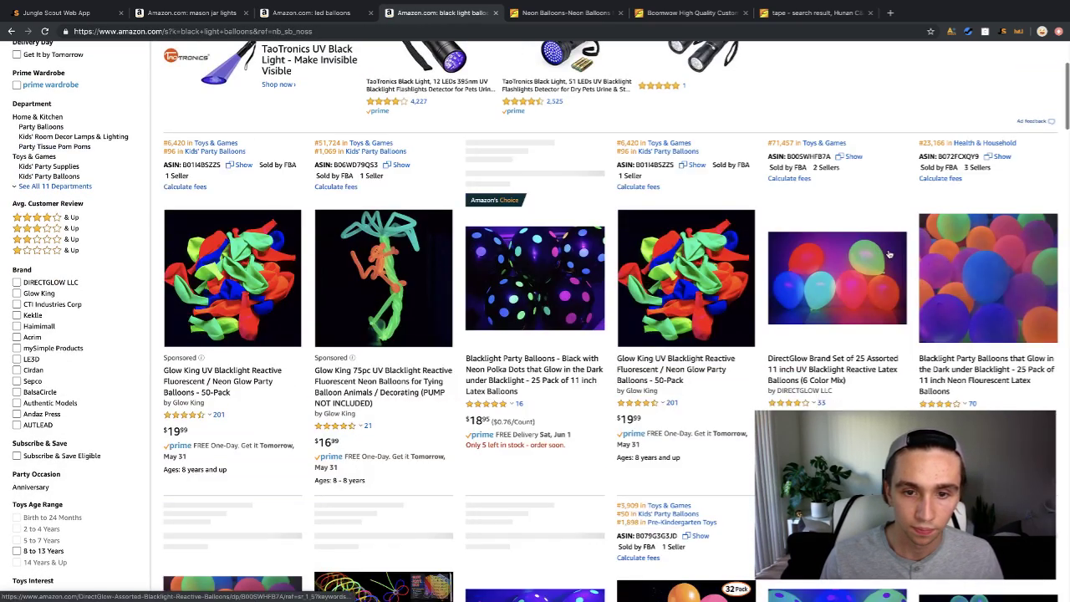
scroll(882, 250, down, 4)
scroll(888, 254, down, 3)
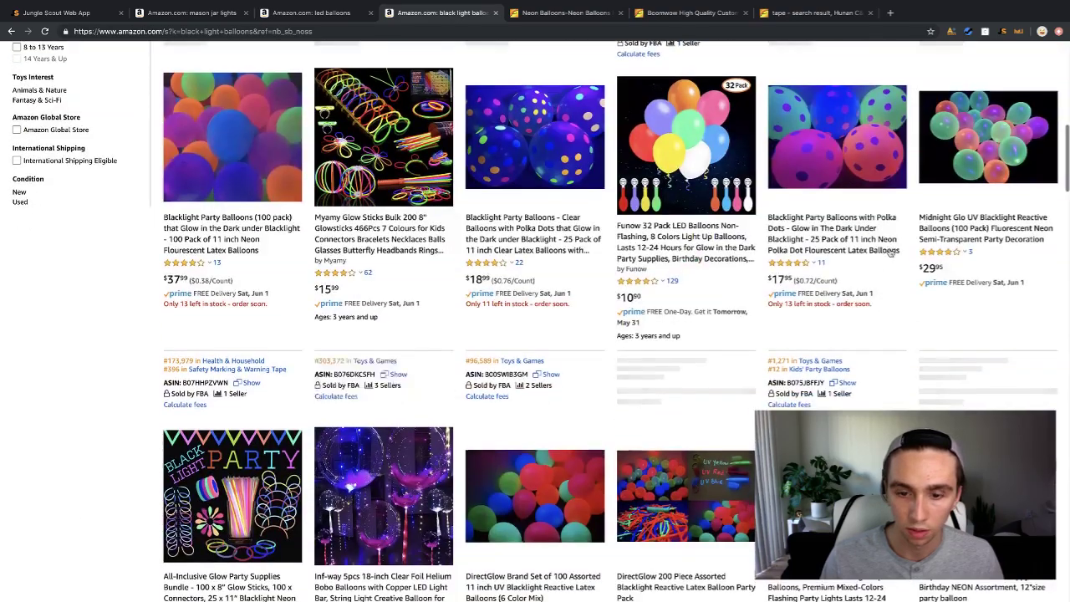
Run the Jungle Scout extension on the black light balloons results and switch to the Boomwow LED balloon product page on Alibaba.
scroll(911, 272, up, 10)
click(1003, 31)
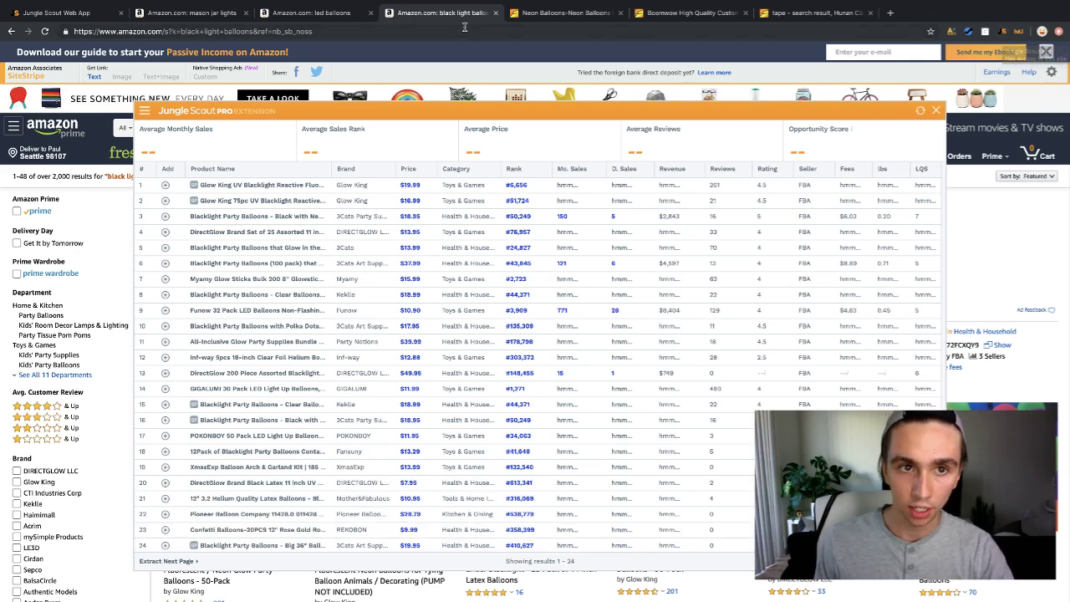
click(311, 13)
click(691, 13)
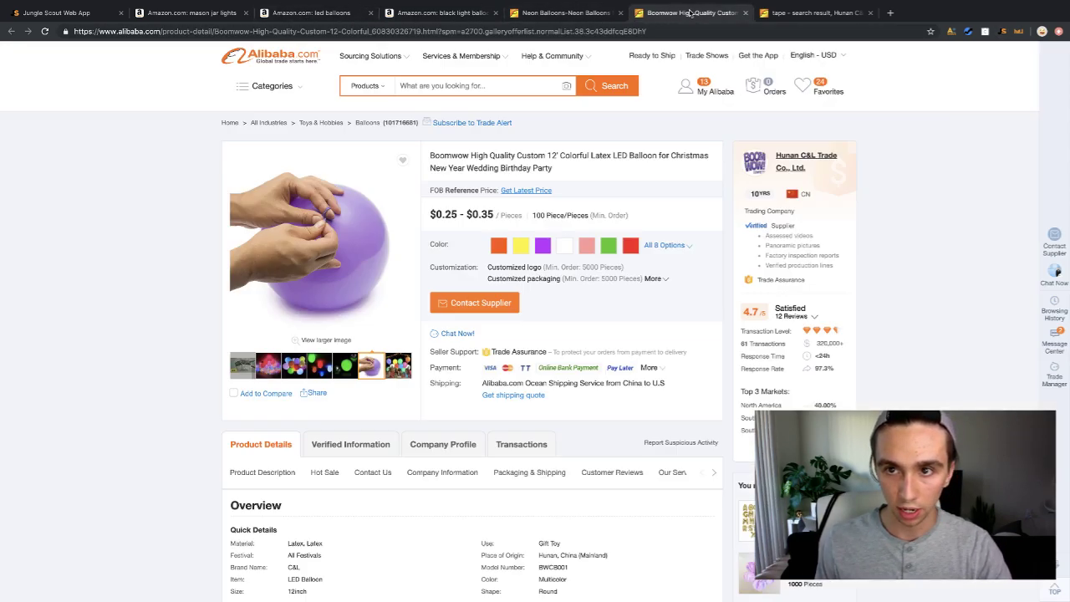
Close the mason jar lights search page and return to the Amazon results for black light balloons.
click(813, 12)
click(301, 13)
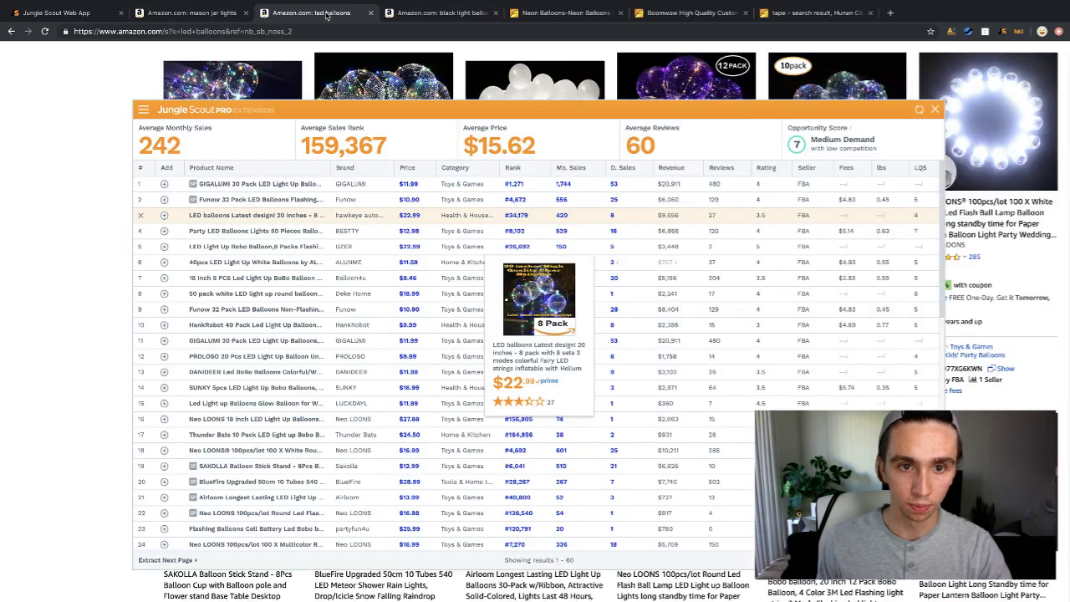
click(199, 12)
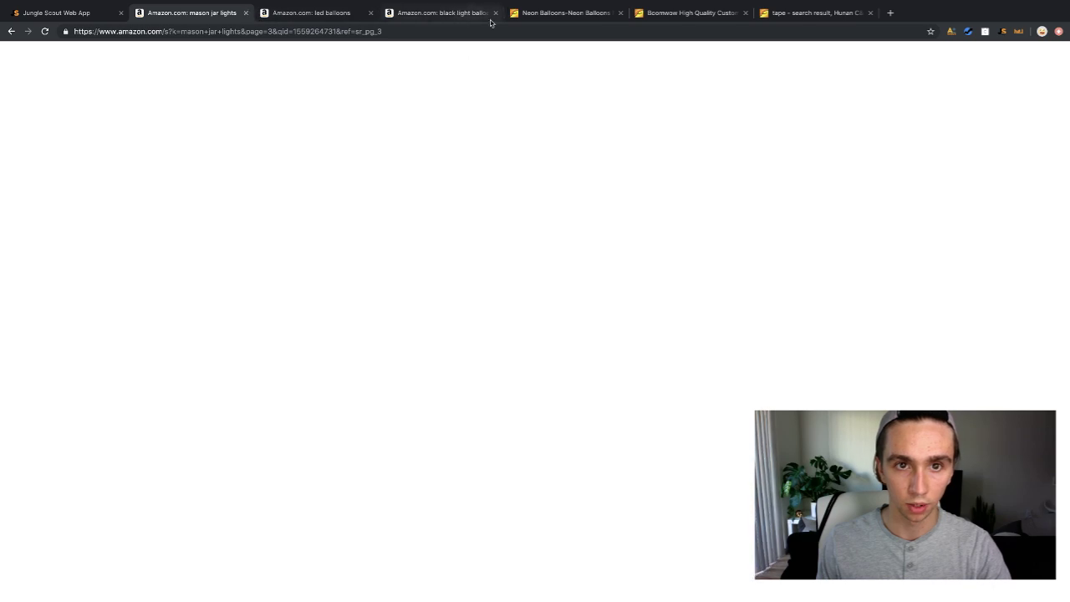
key(ctrl+w)
click(417, 13)
click(336, 13)
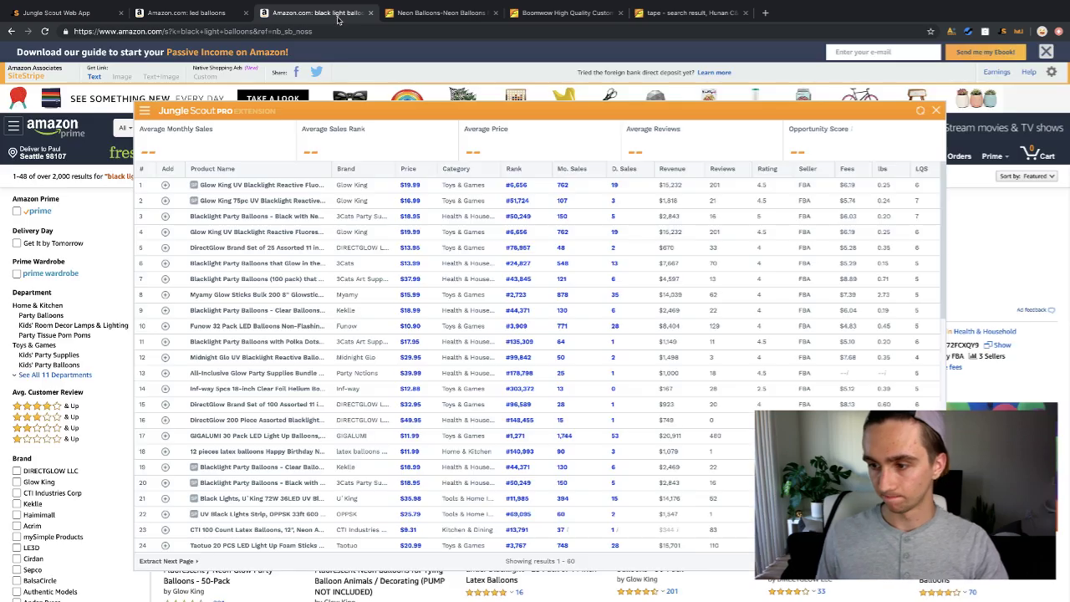
Search Google for "chrome store" in a new tab and open the Chrome Web Store's extensions page.
click(765, 13)
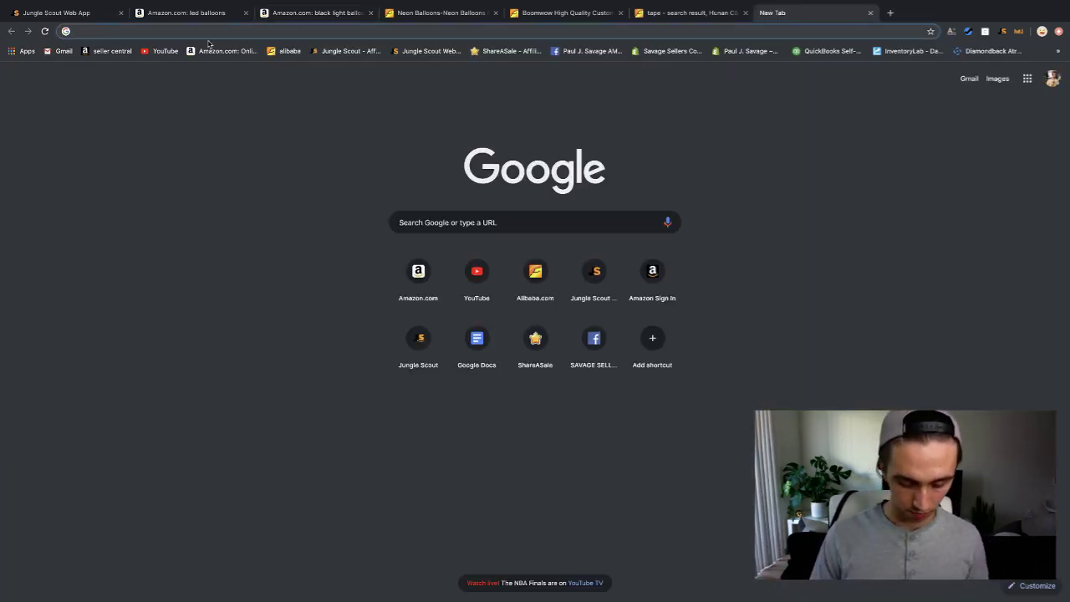
text(chrome store)
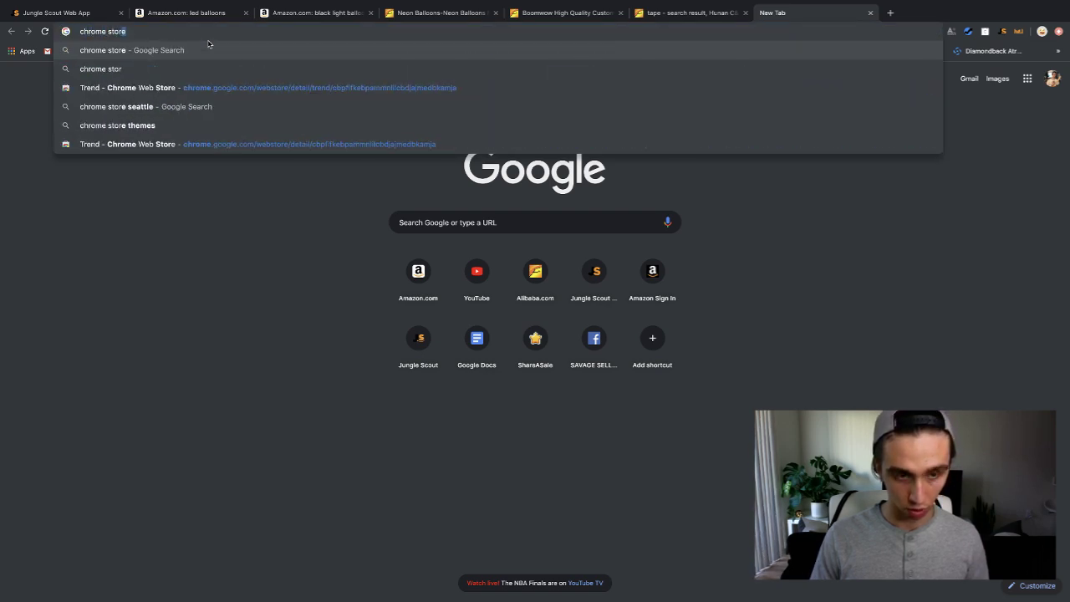
key(Return)
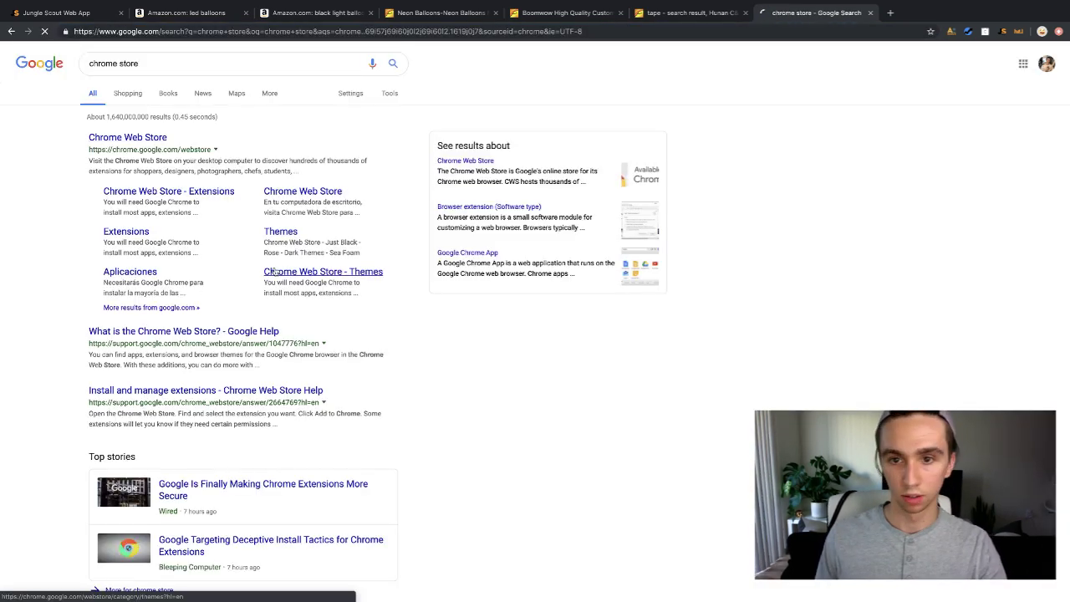
click(302, 271)
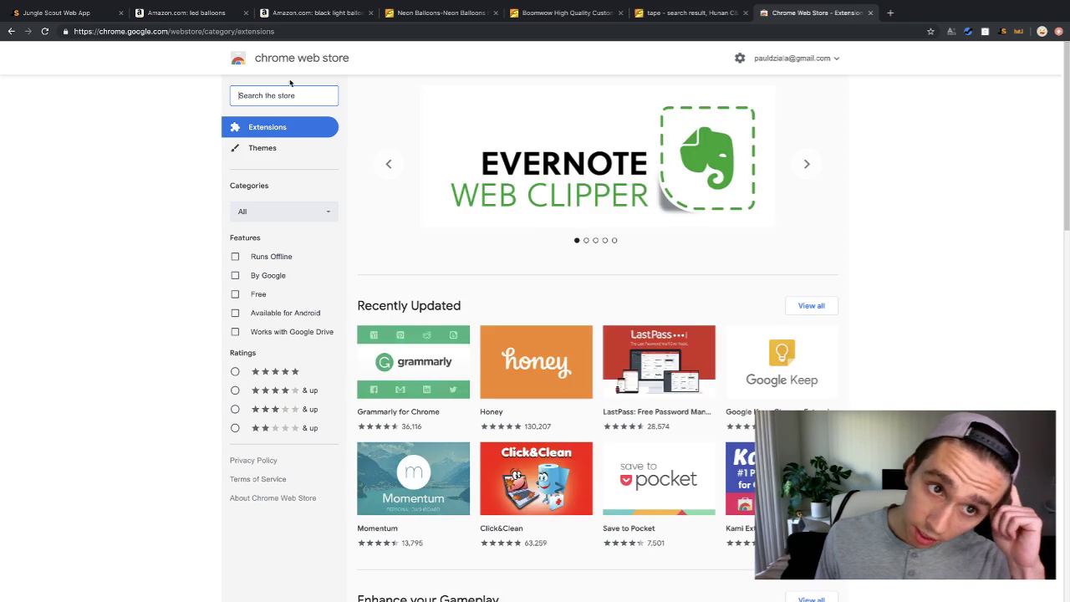
Search the store for "amz scout calculator", open the FBA Calculator Free Extension page, and select its web address.
text(amz )
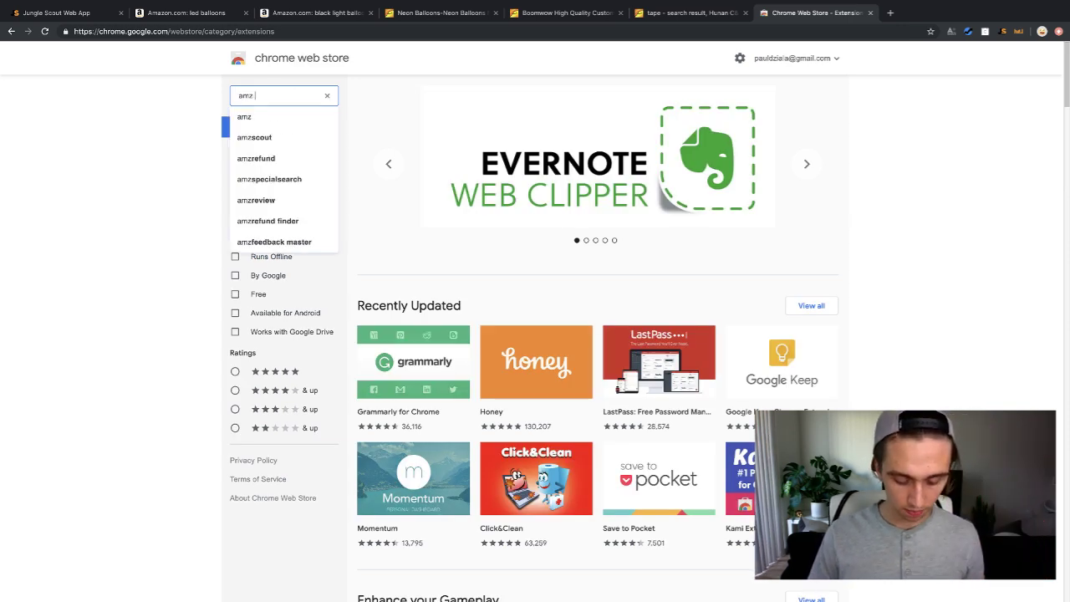
text(scout calc)
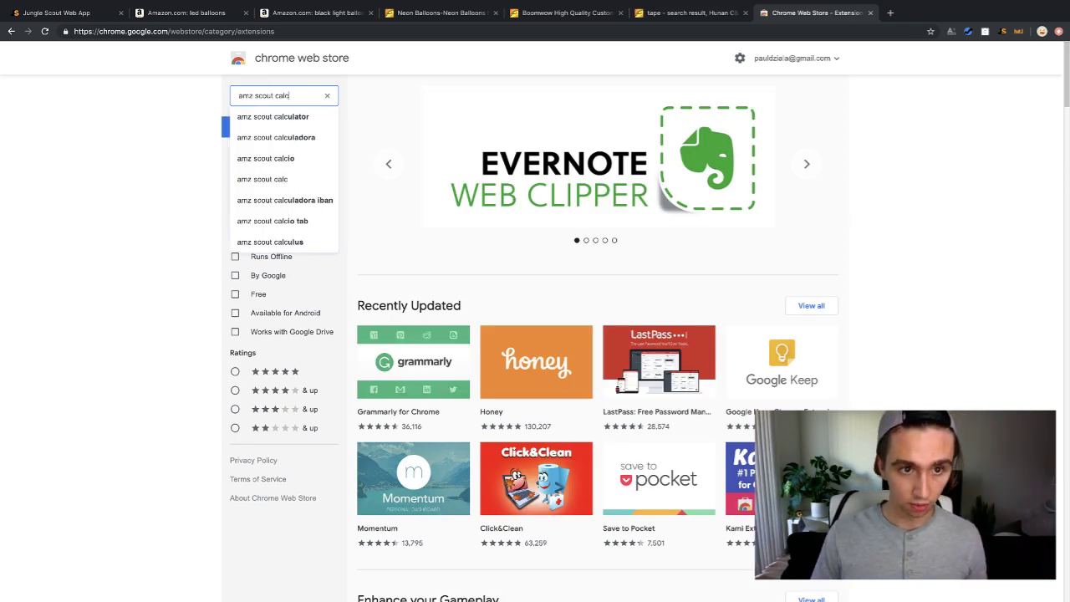
click(267, 116)
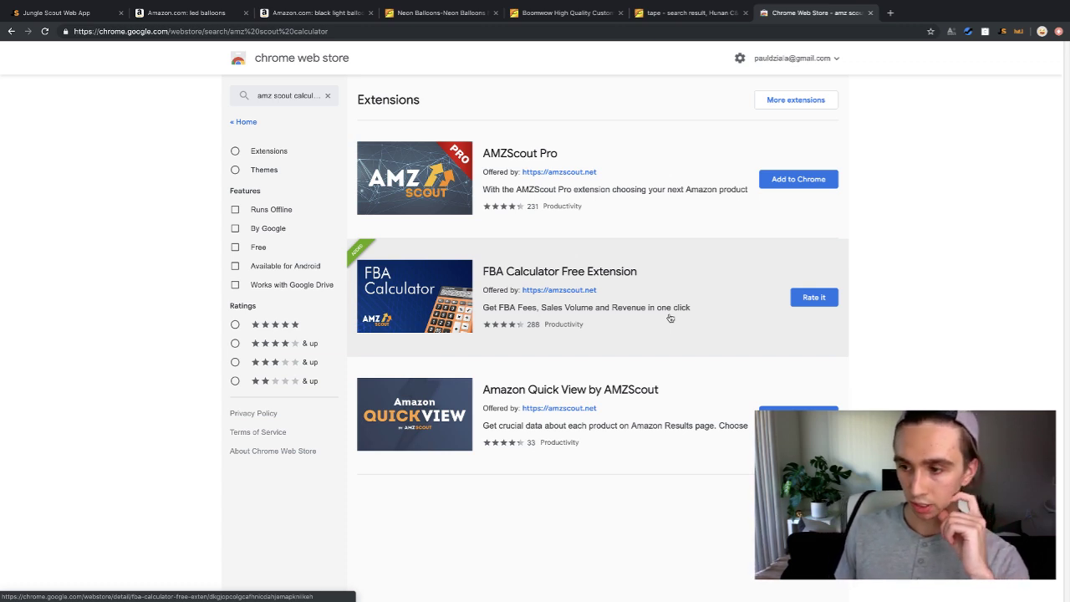
click(561, 282)
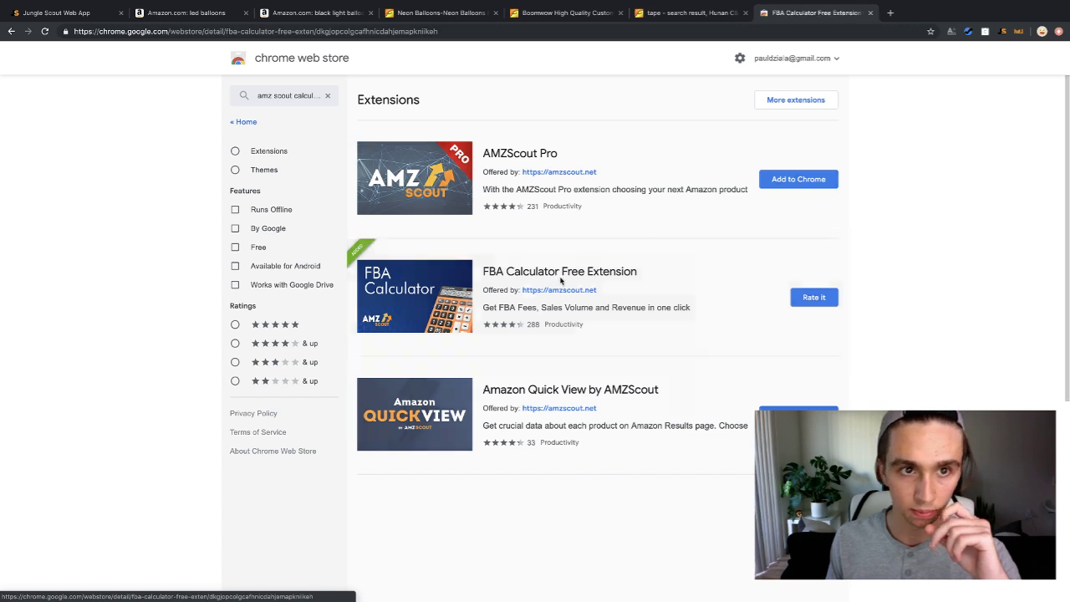
click(473, 31)
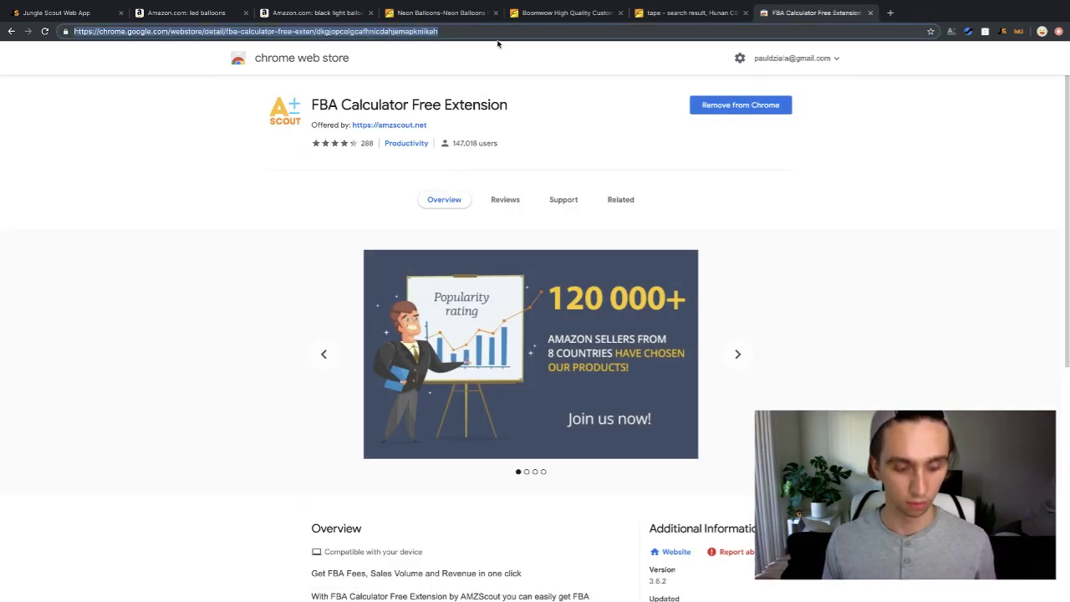
key(super+Tab)
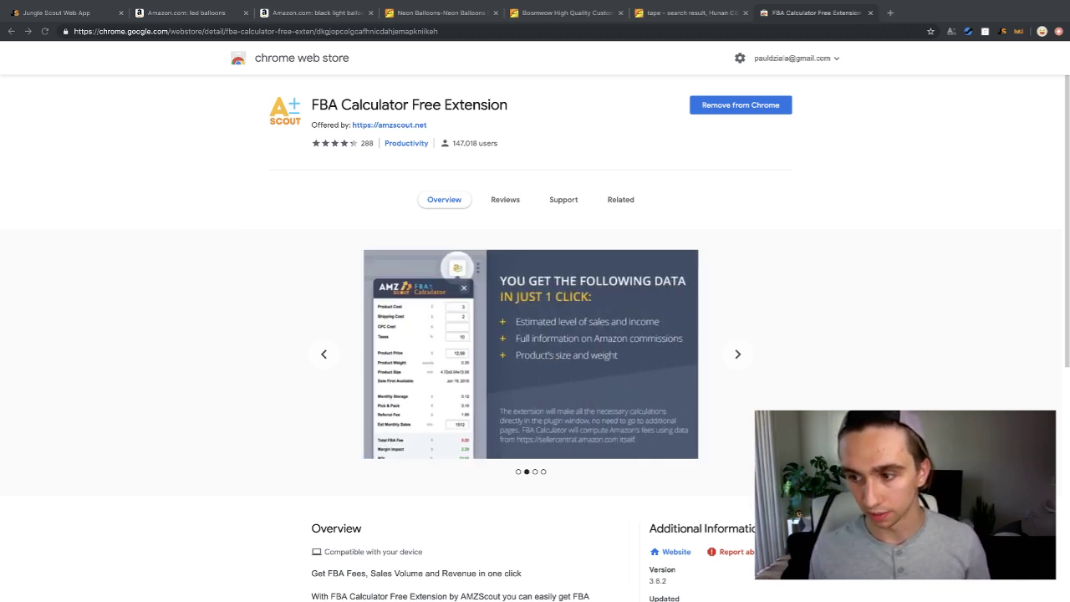
Return to the black light balloons results and examine the Jungle Scout sales, price and review figures.
click(322, 13)
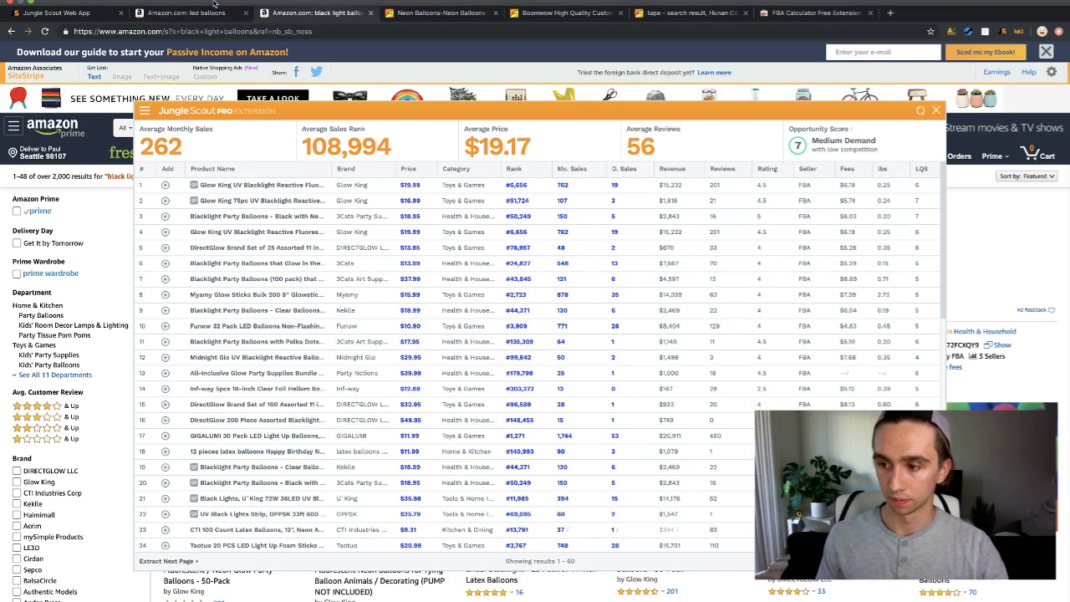
mouse_move(216, 5)
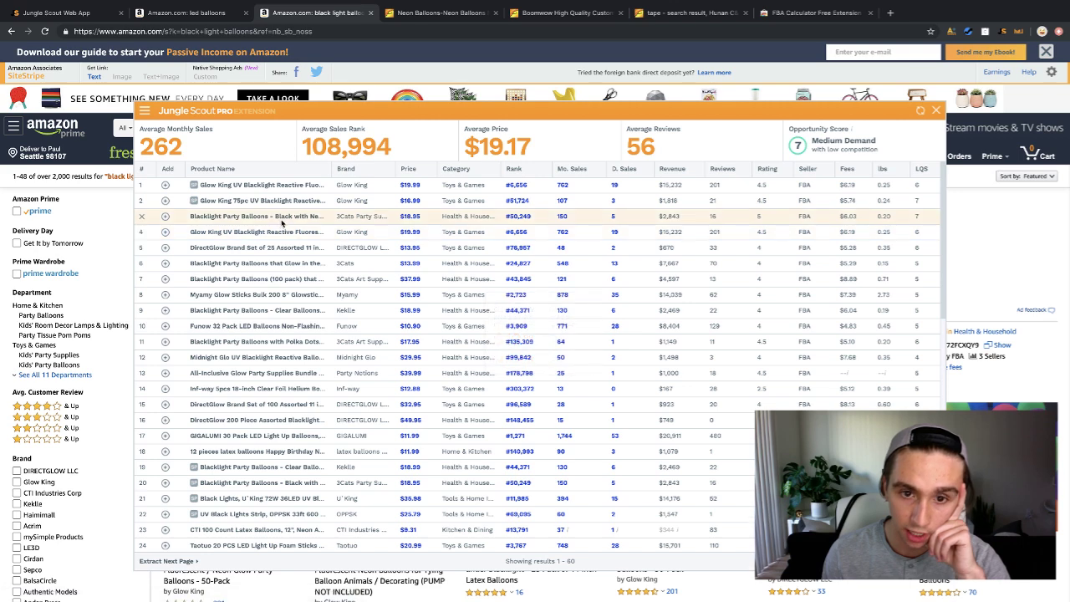
mouse_move(278, 221)
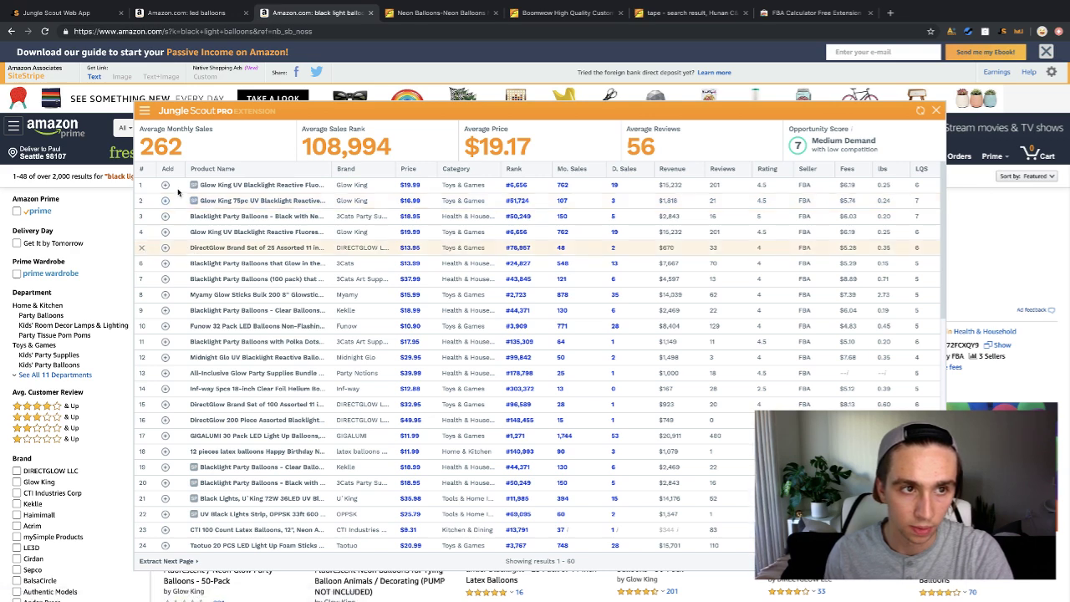
Switch to the Jungle Scout web app, view the fee breakdown for the colorful 10 LED 6 Pack Mason Jar Lights, and close it.
click(67, 12)
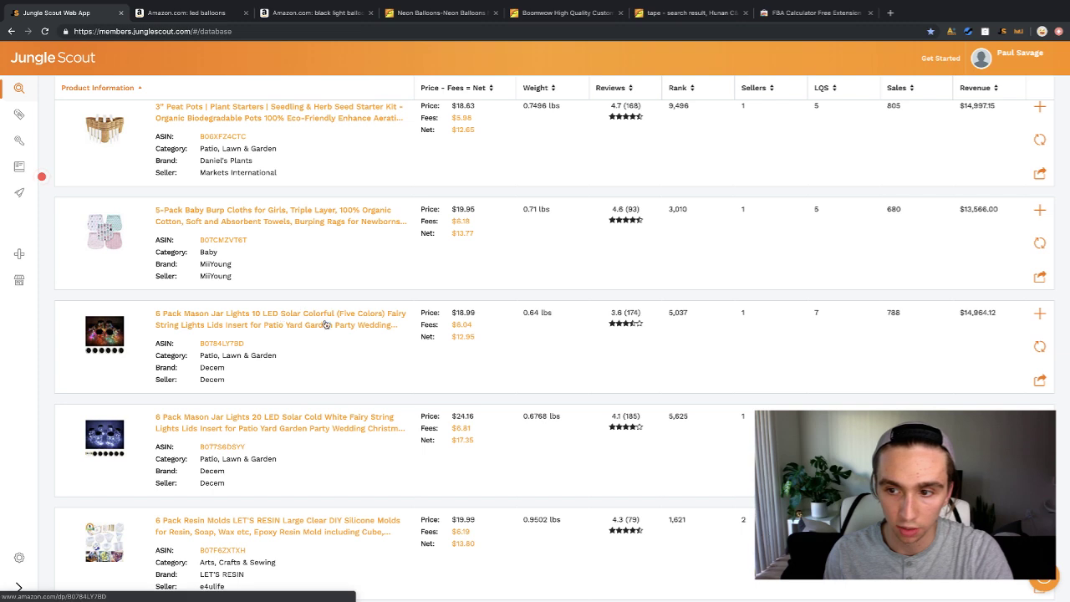
click(483, 337)
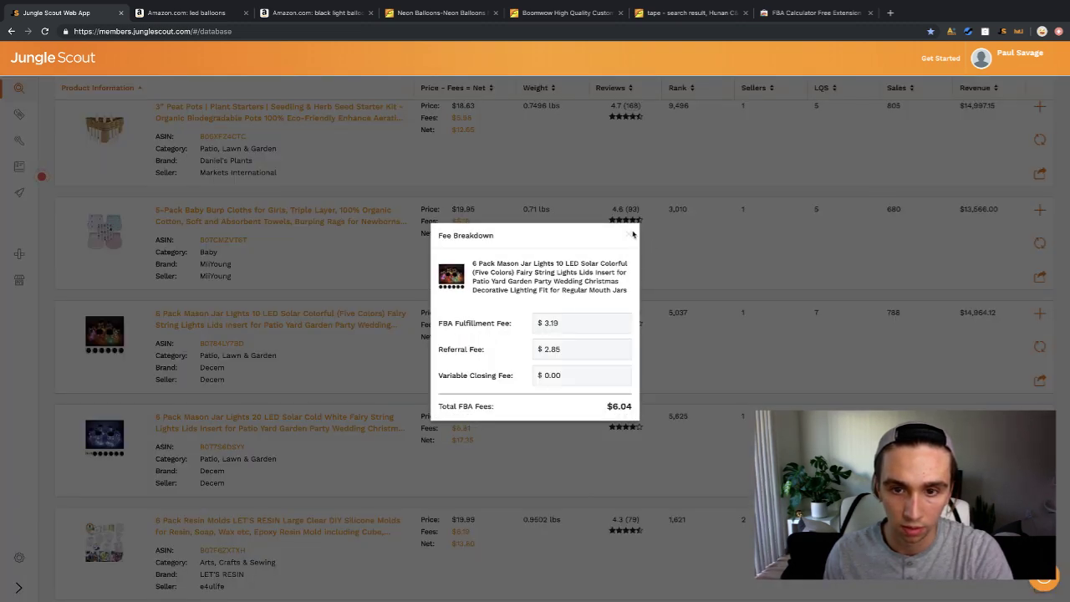
click(630, 236)
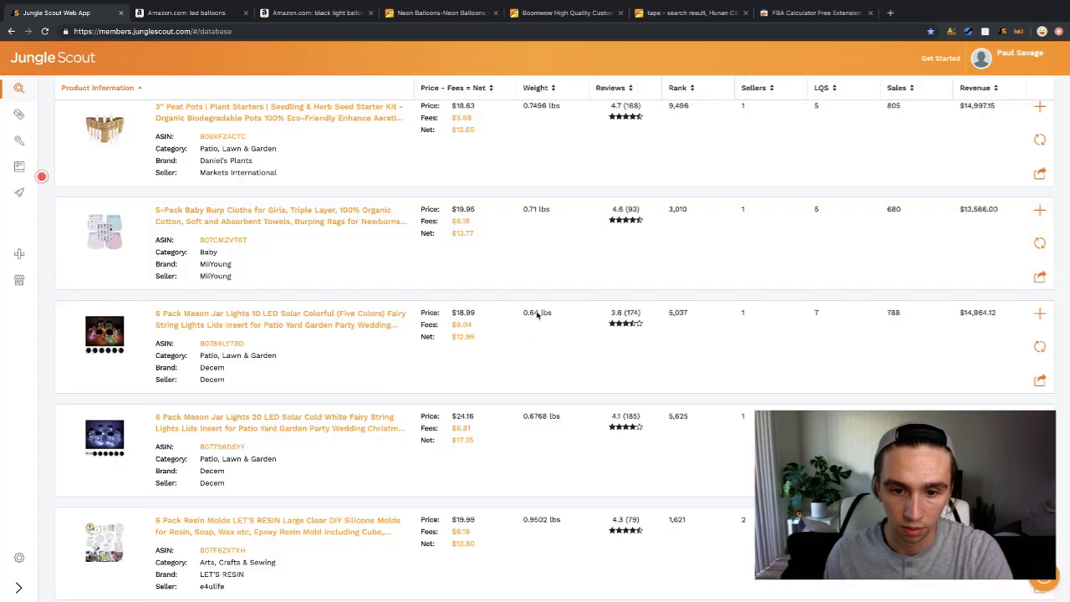
Calculate the colorful 10 LED mason jar lights' FBA profit with a $2 product cost, review the figures, and close the calculator.
click(462, 338)
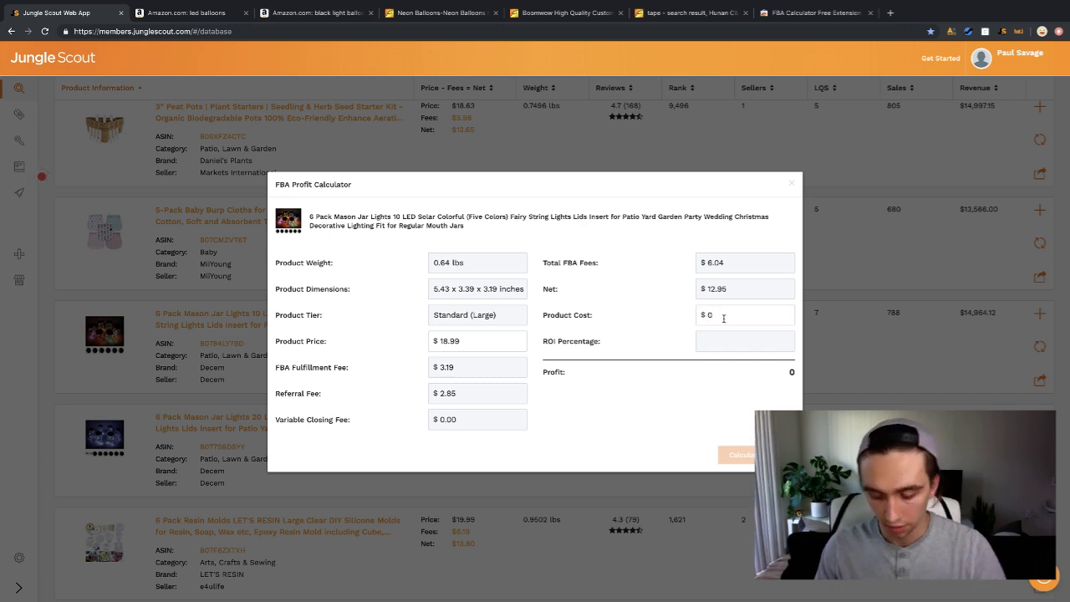
key(BackSpace)
text(2)
click(743, 455)
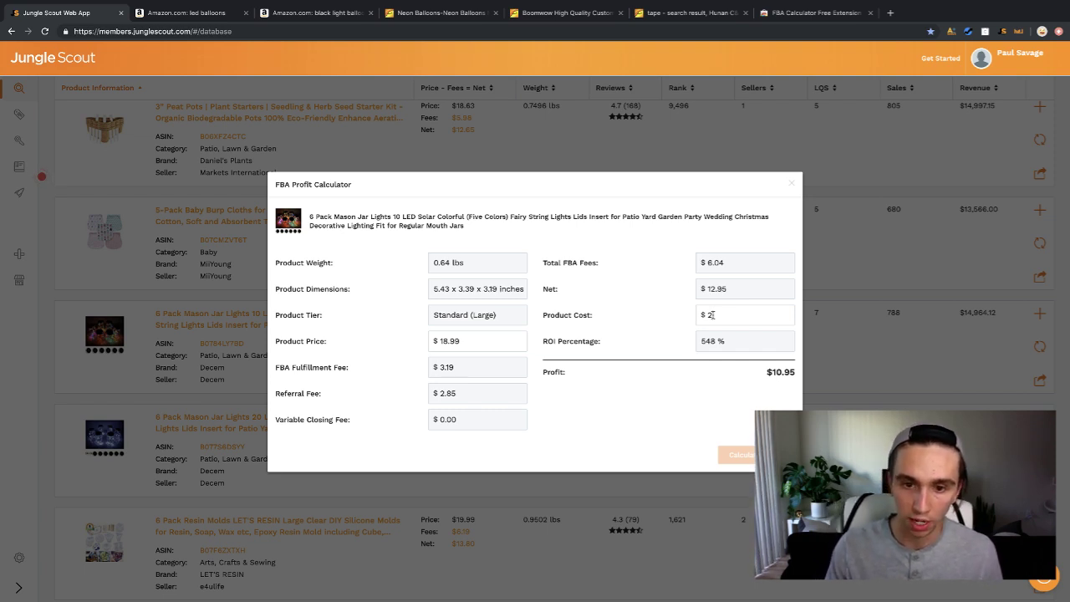
drag(731, 299, 694, 291)
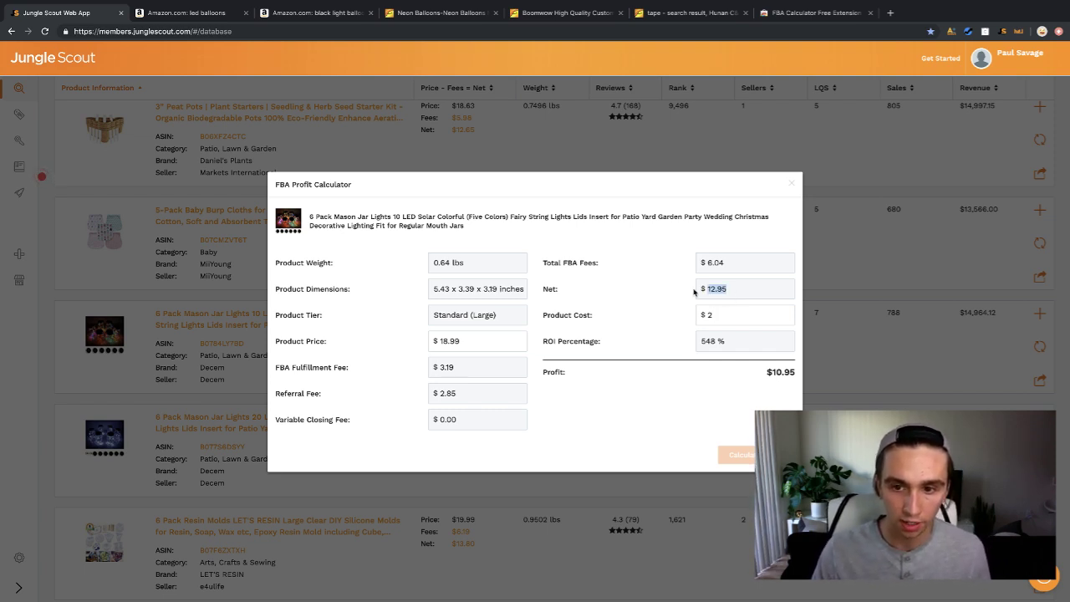
click(729, 318)
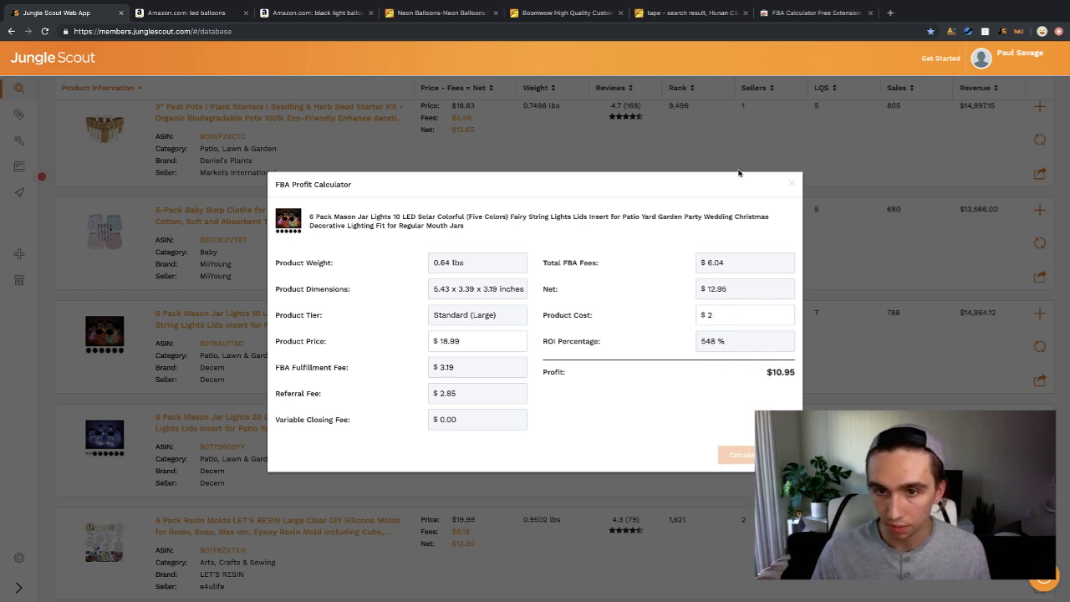
click(791, 183)
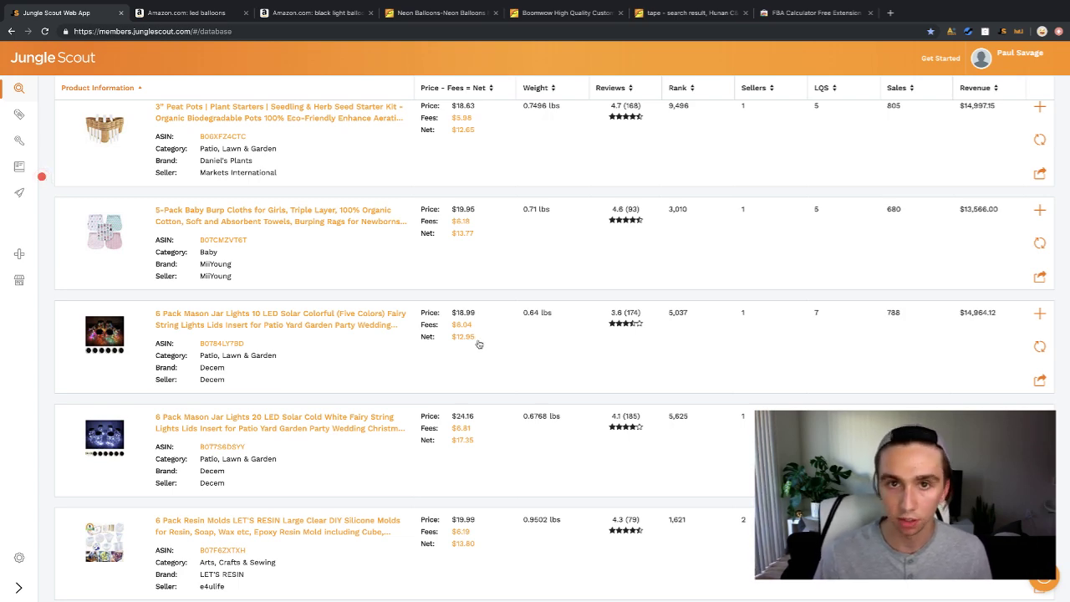
Return to the Amazon LED balloons results, review and close the Jungle Scout data, and browse the product listings.
click(223, 12)
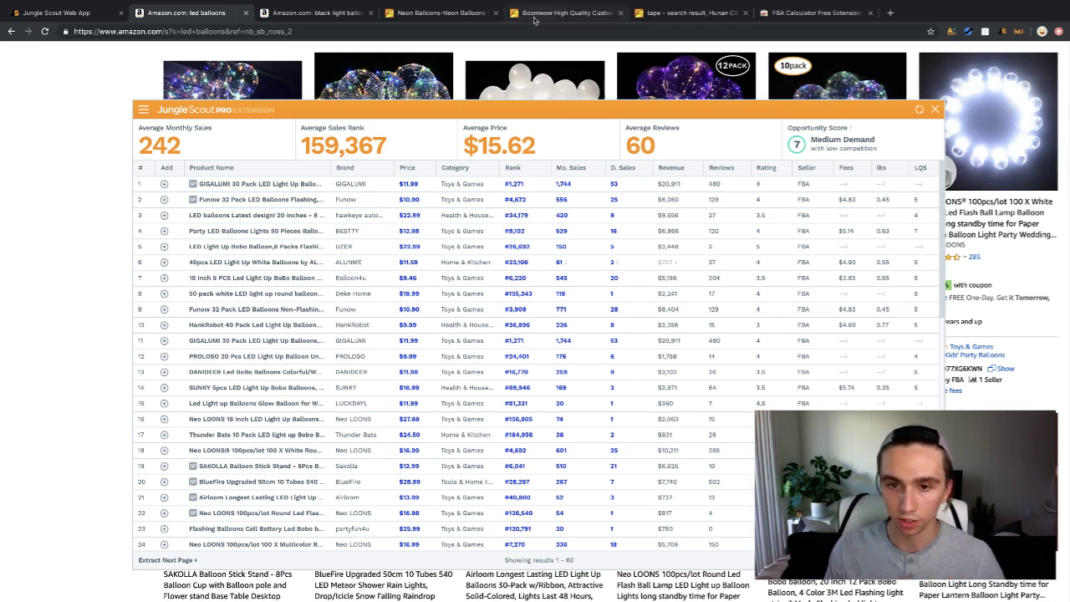
mouse_move(227, 250)
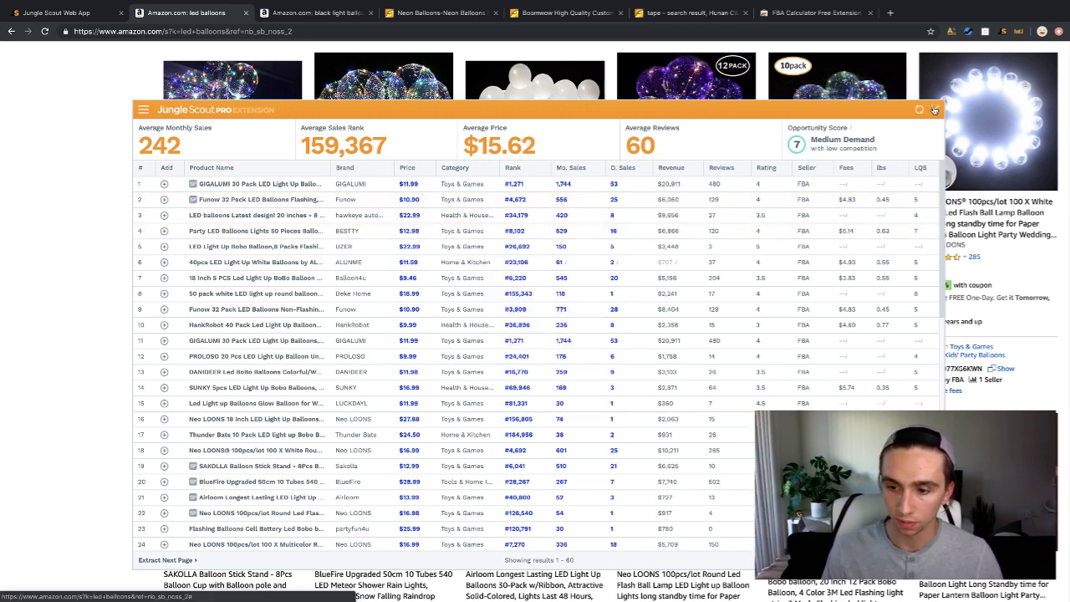
click(934, 109)
scroll(455, 384, down, 4)
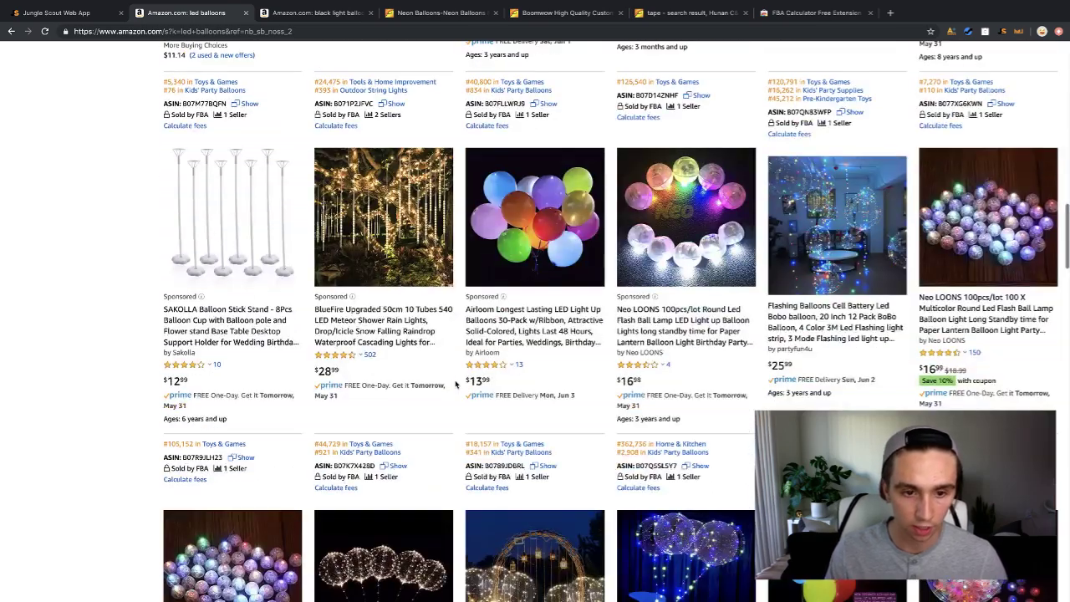
scroll(456, 383, up, 5)
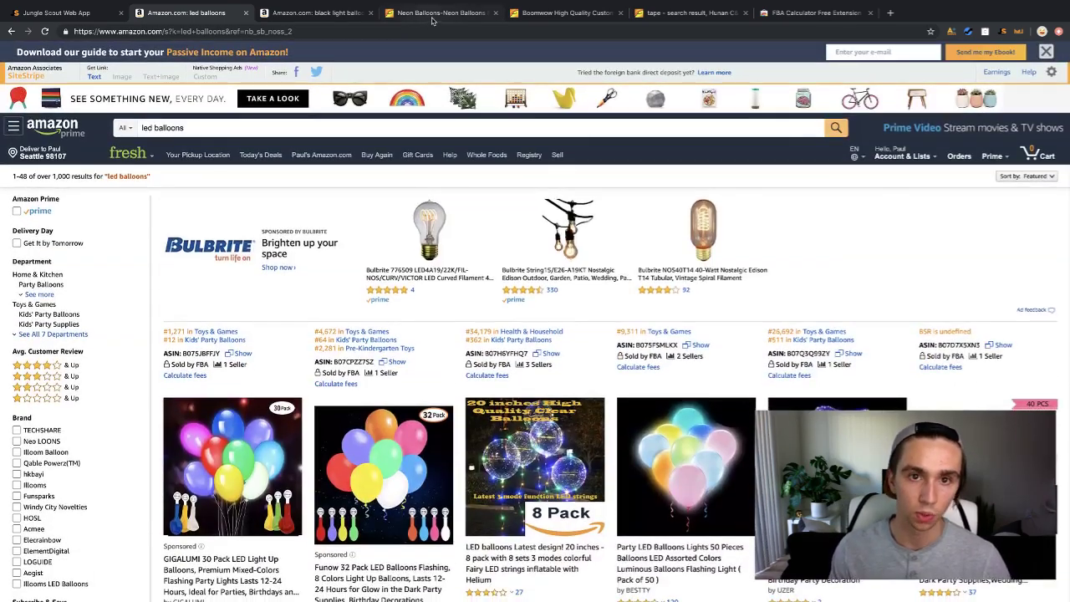
From Alibaba's neon balloons results, open the Led Light Balloon 18inch BOBO product and its supplier Dongguan Longstar Gift Ltd.'s storefront.
click(433, 21)
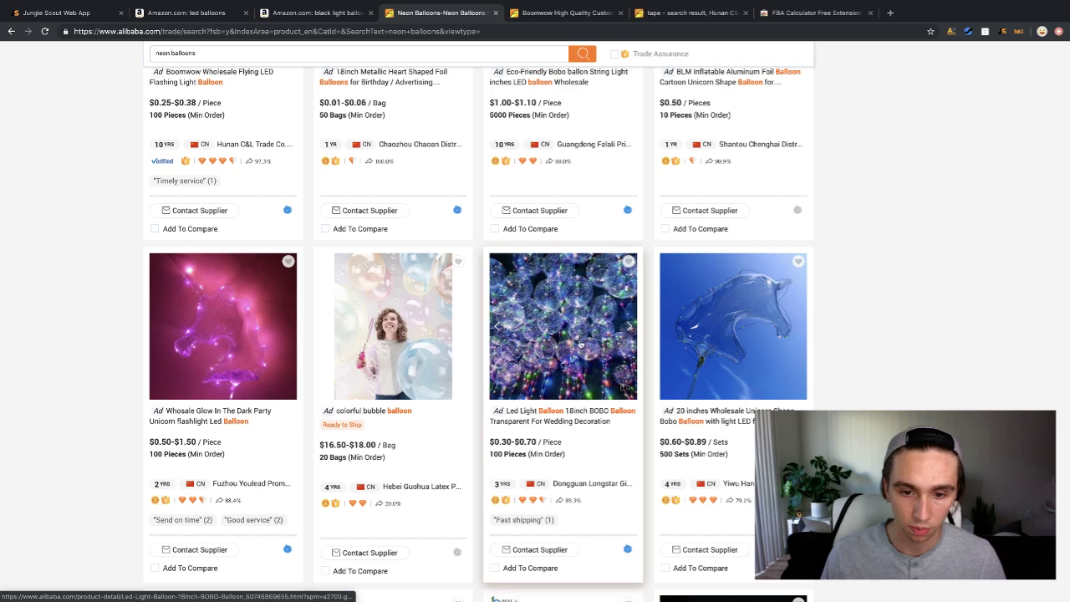
click(551, 381)
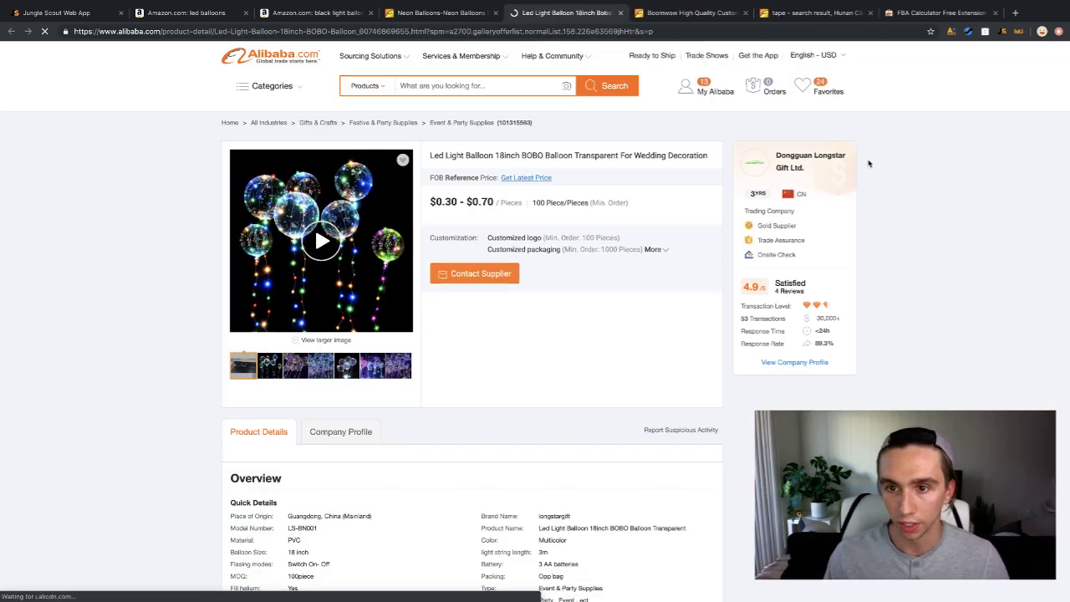
click(811, 162)
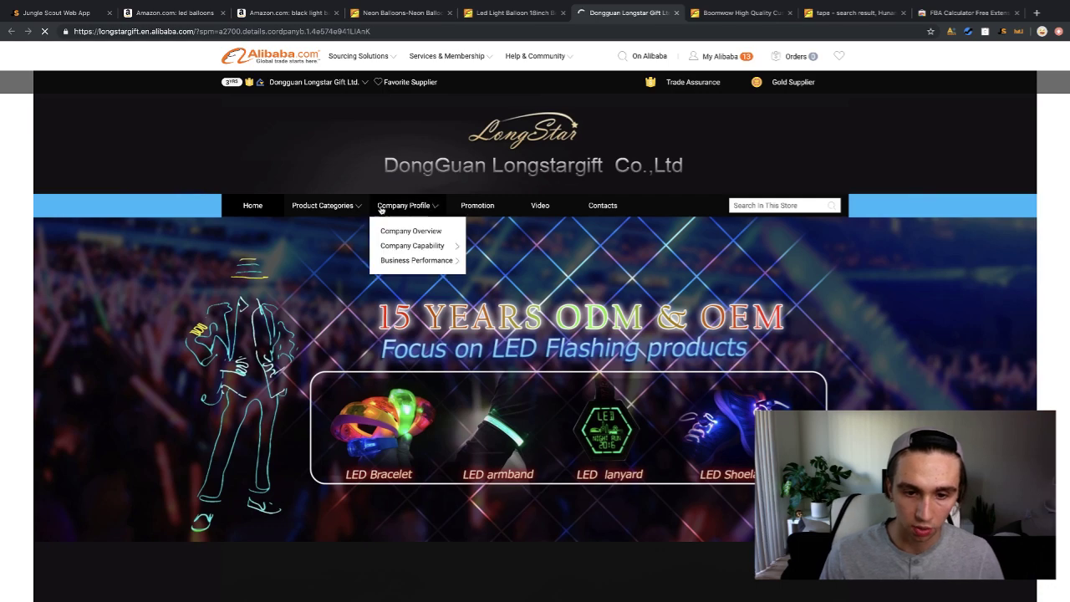
Browse the Longstar storefront's home page and open its Other Products category.
scroll(378, 418, down, 10)
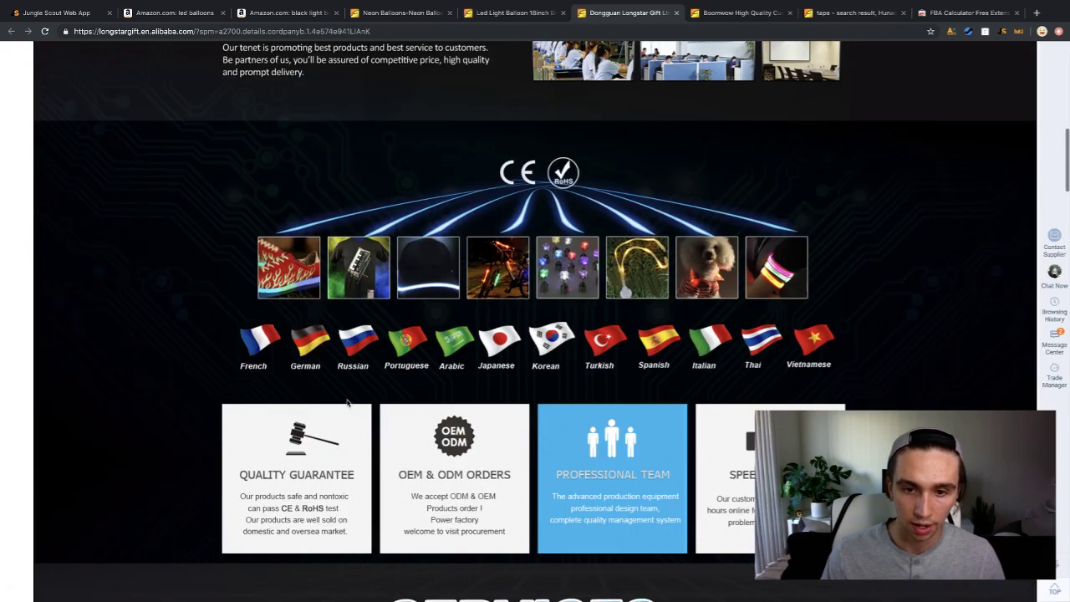
scroll(376, 418, down, 5)
scroll(350, 406, down, 1)
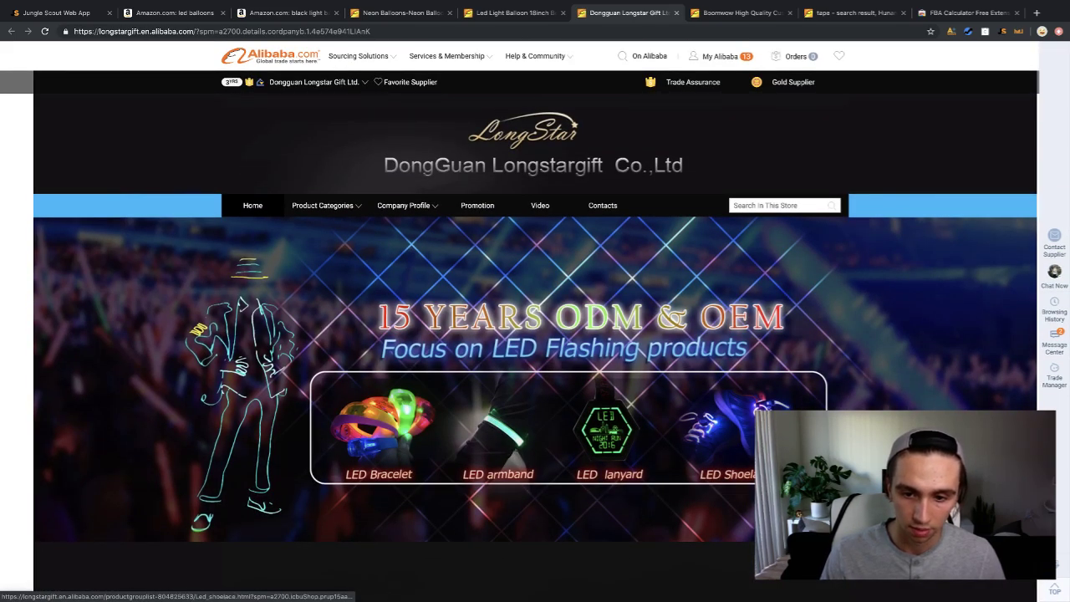
mouse_move(350, 205)
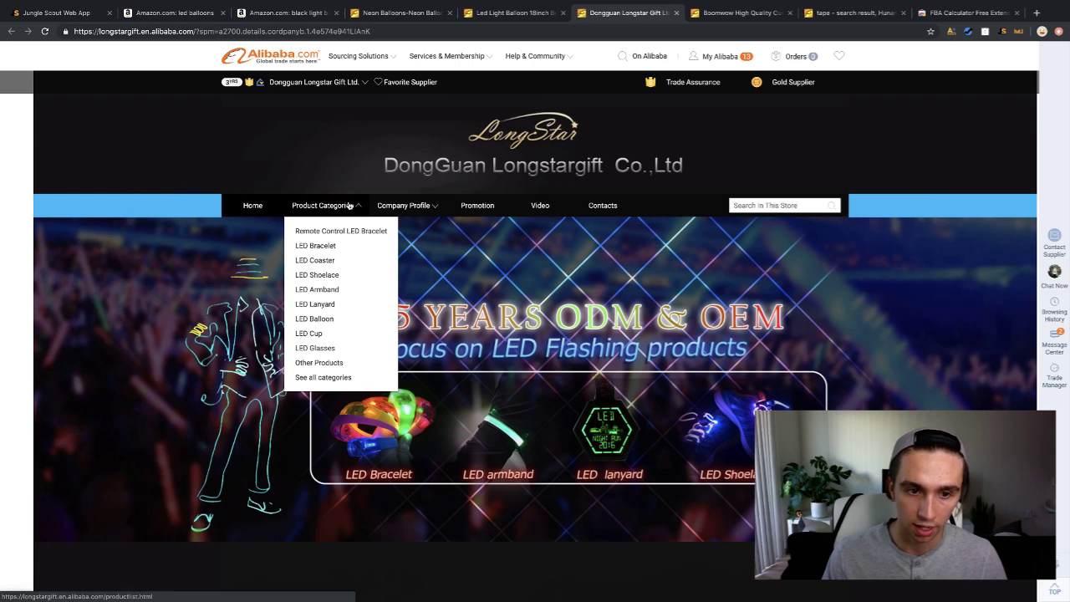
click(325, 365)
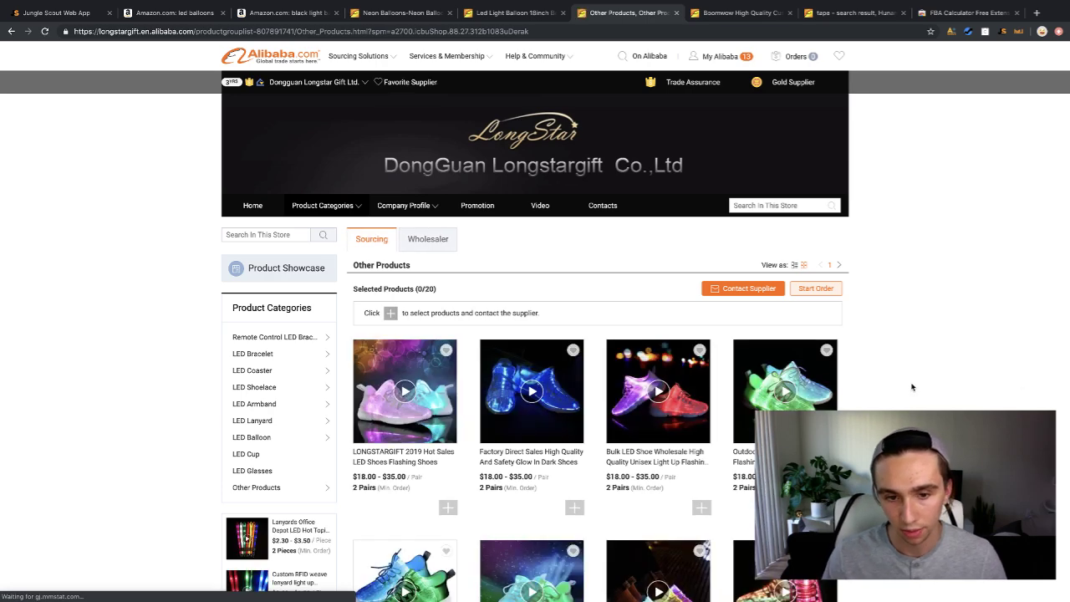
Search the Longstar storefront for tape.
mouse_move(306, 493)
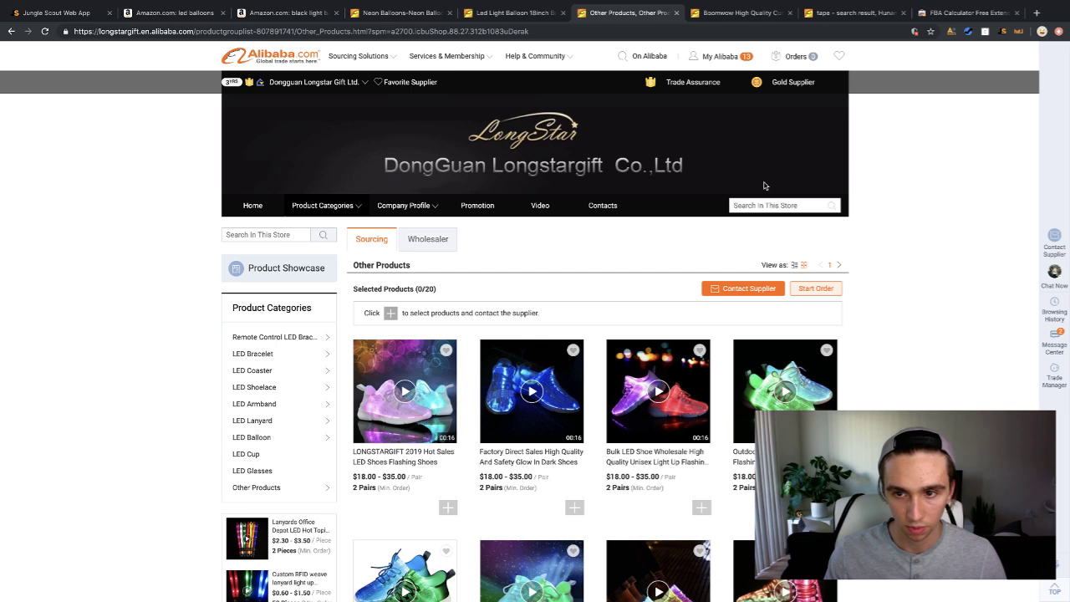
text(t)
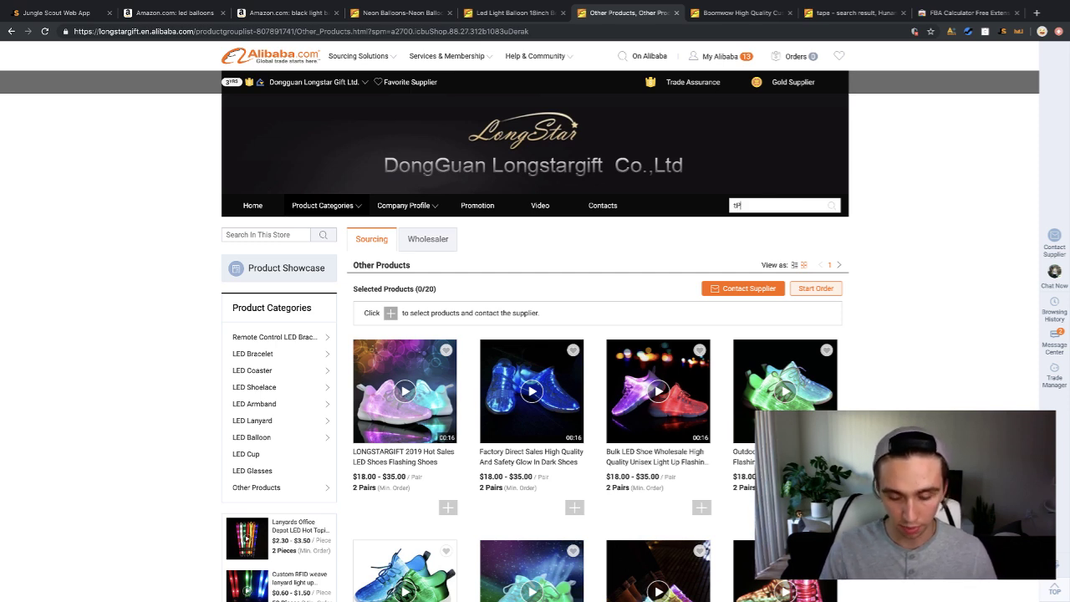
key(BackSpace)
text(r)
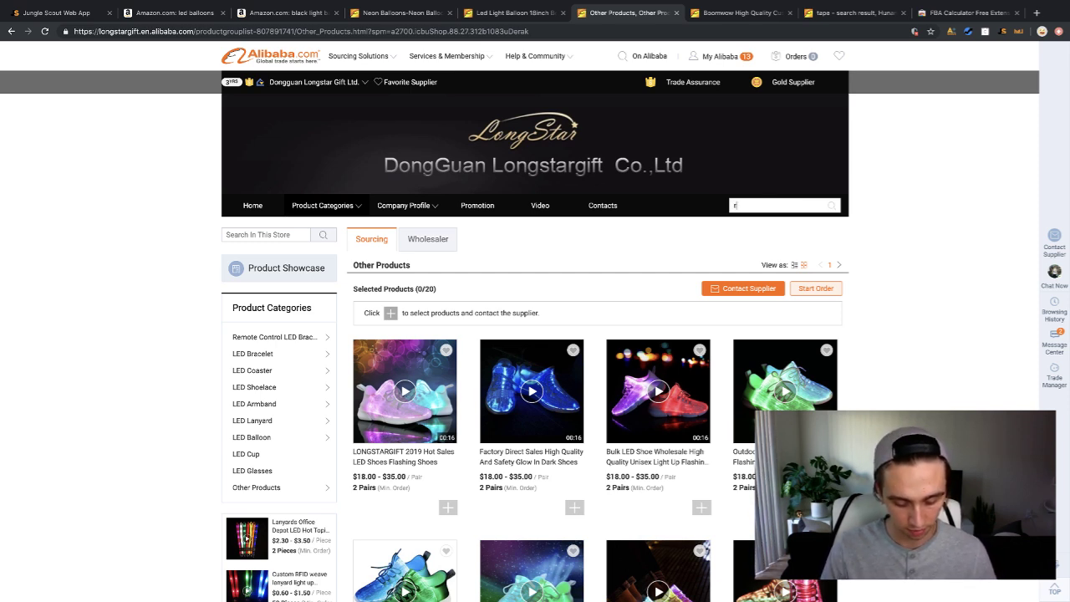
text(ta)
key(ctrl+a)
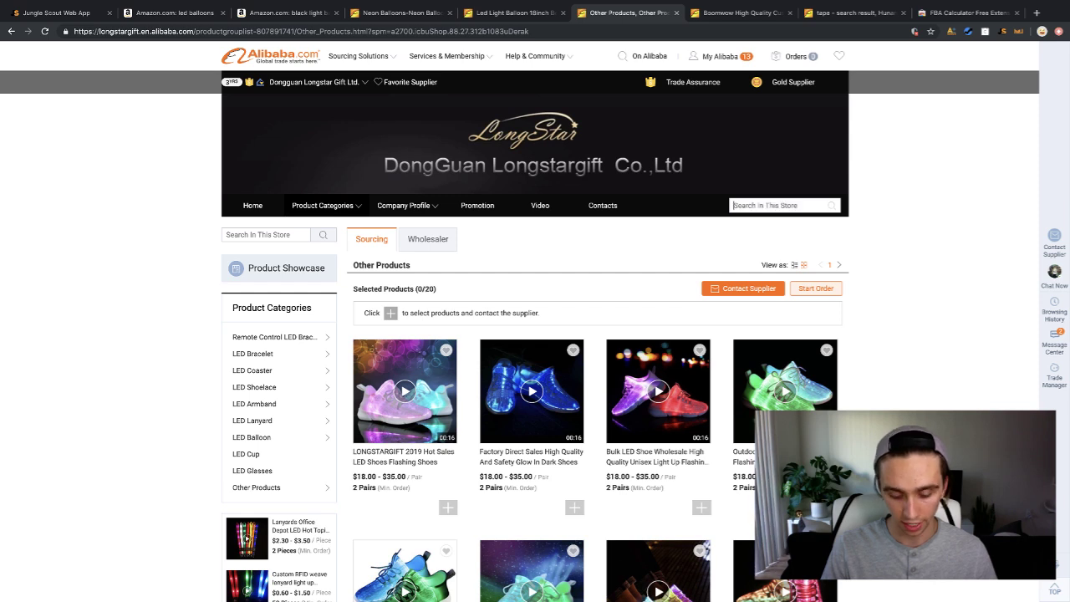
text(tape)
key(Return)
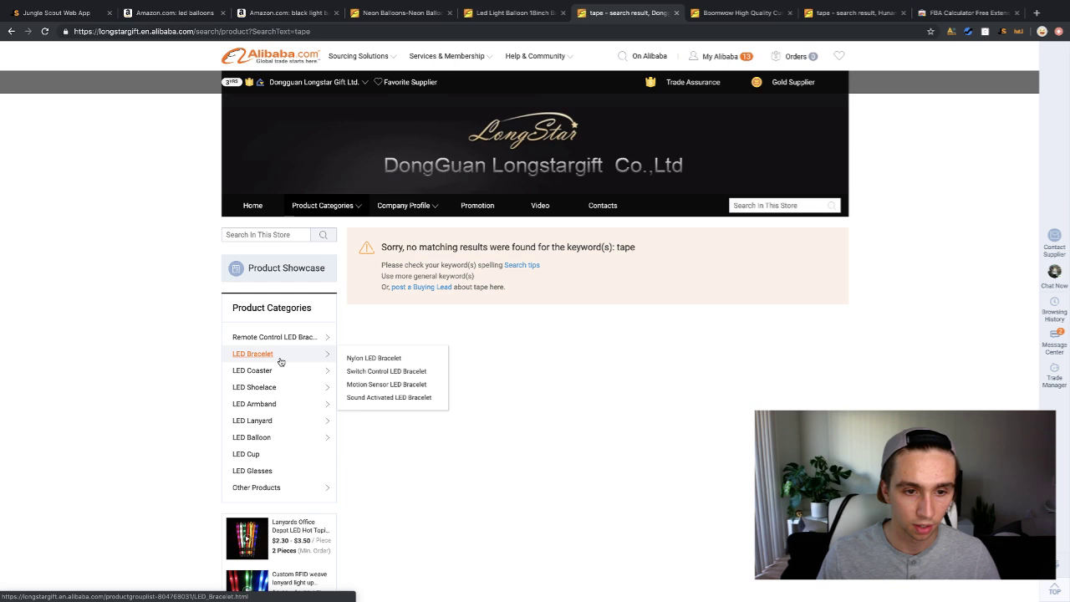
Look through the storefront's product categories and their subcategories, and open the LED Coaster category.
mouse_move(287, 380)
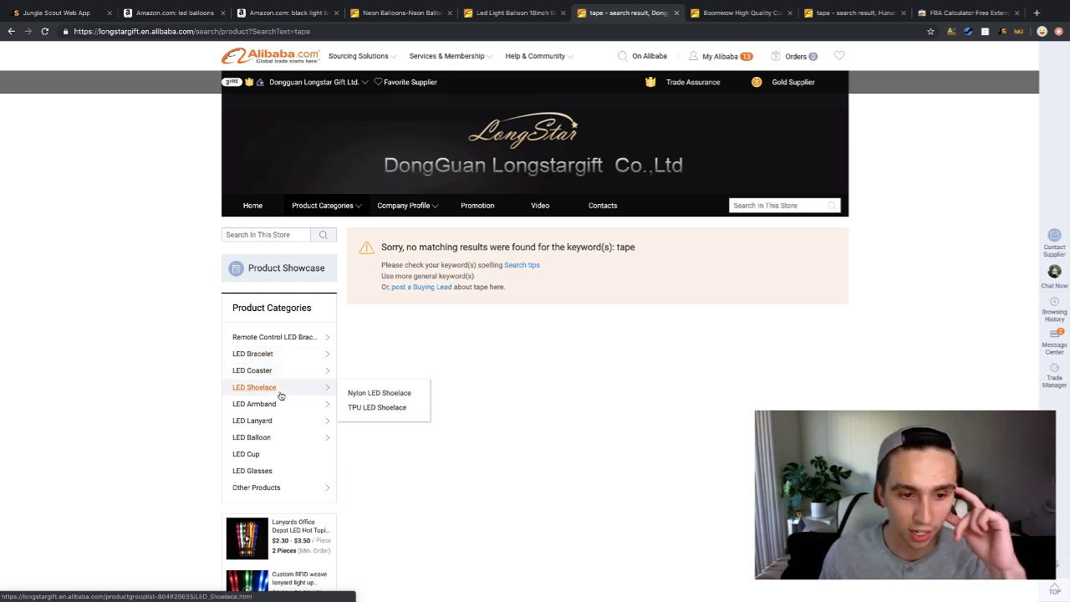
mouse_move(281, 402)
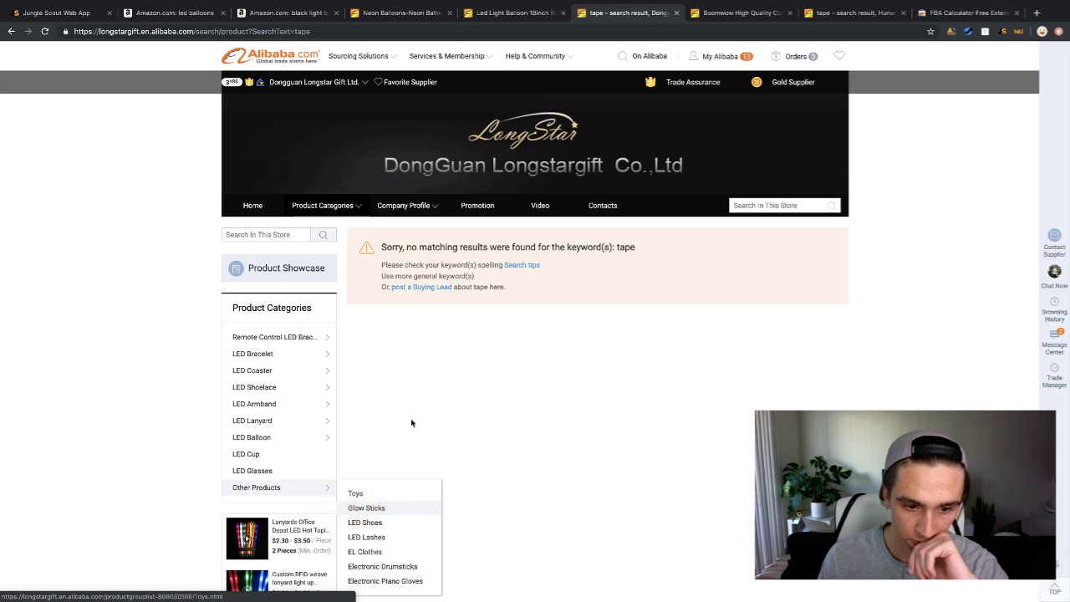
scroll(411, 417, down, 2)
scroll(412, 420, down, 2)
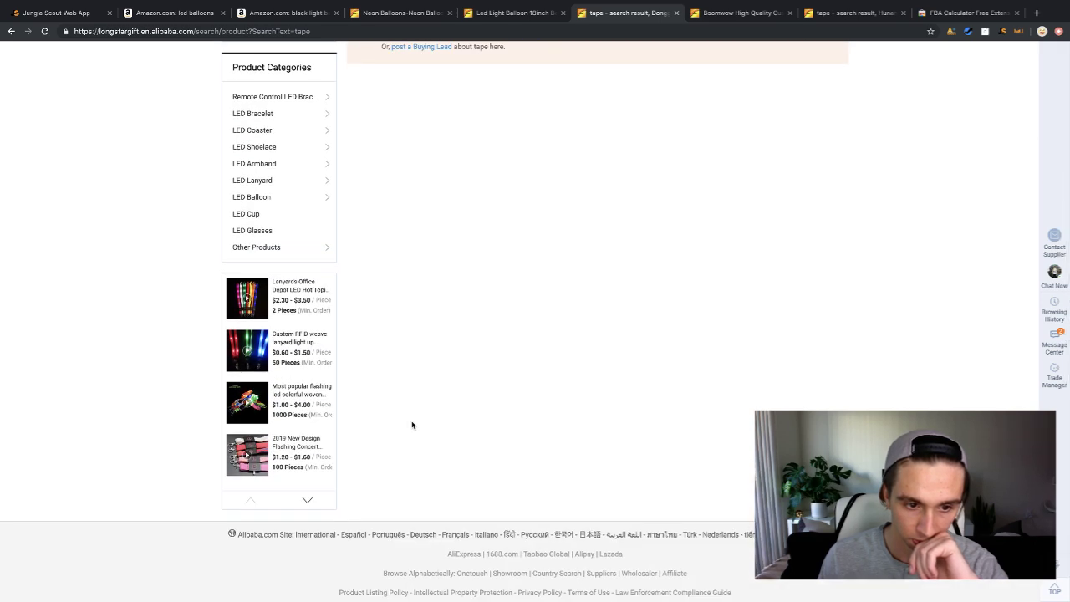
scroll(410, 427, up, 4)
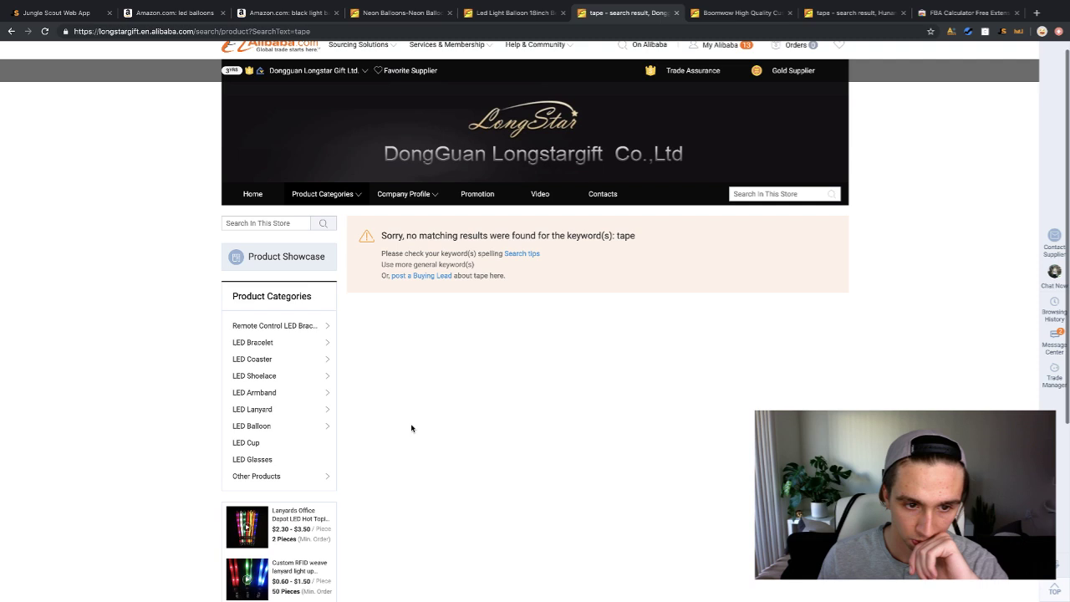
mouse_move(329, 325)
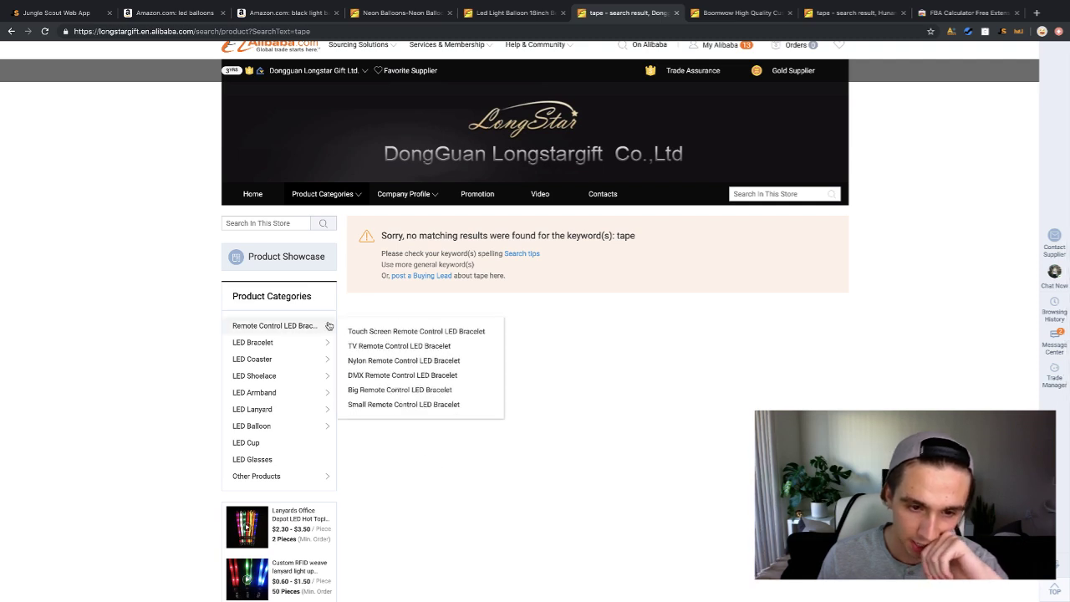
mouse_move(320, 360)
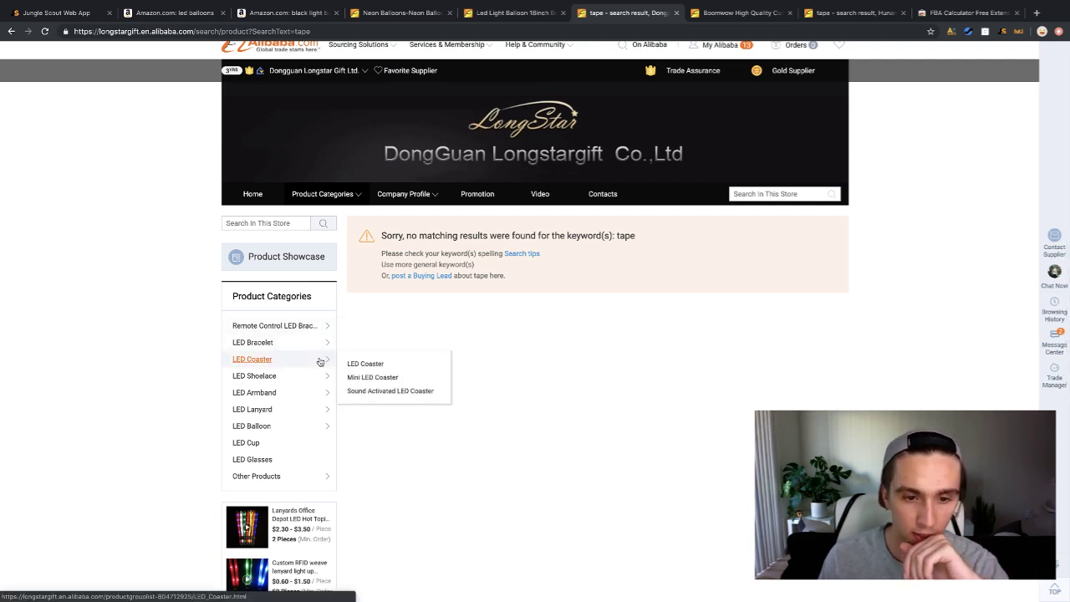
click(264, 361)
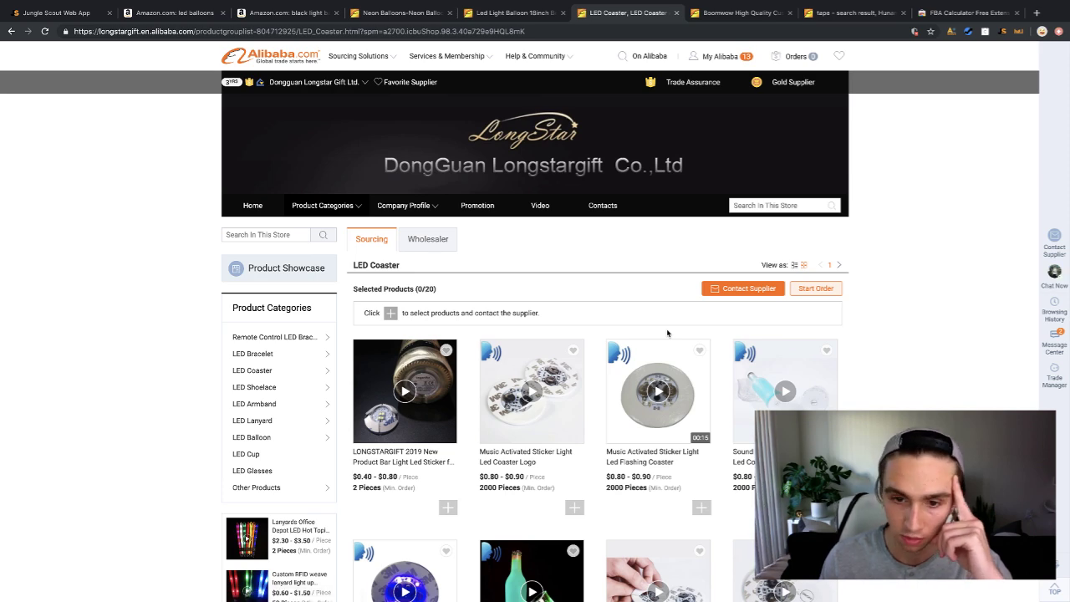
Browse the LED Coaster listings and open the Sound Activated Drink Led Coaster product.
scroll(853, 351, down, 4)
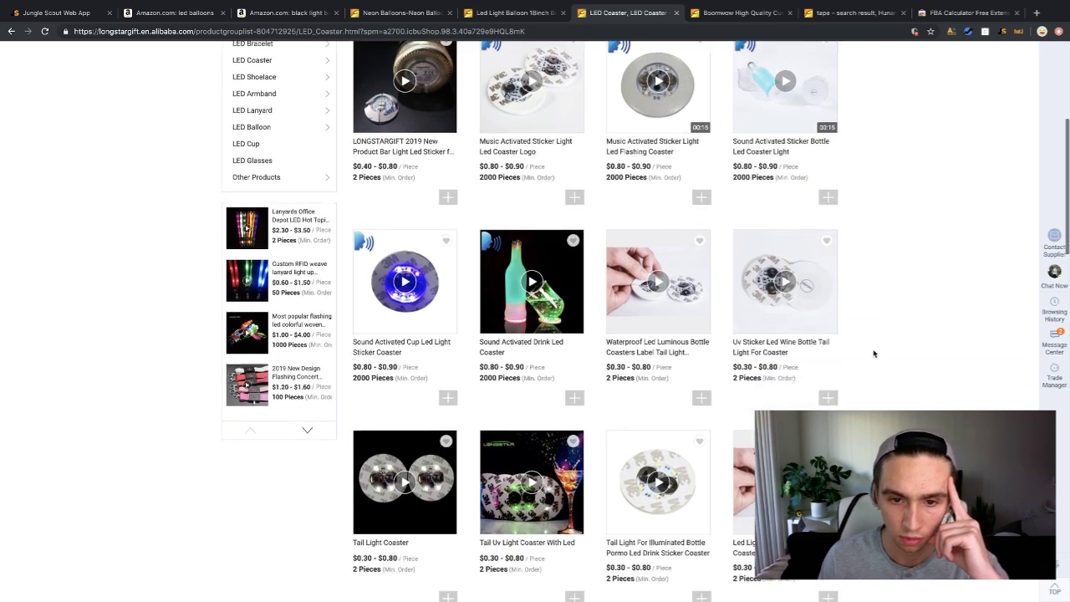
scroll(874, 353, down, 1)
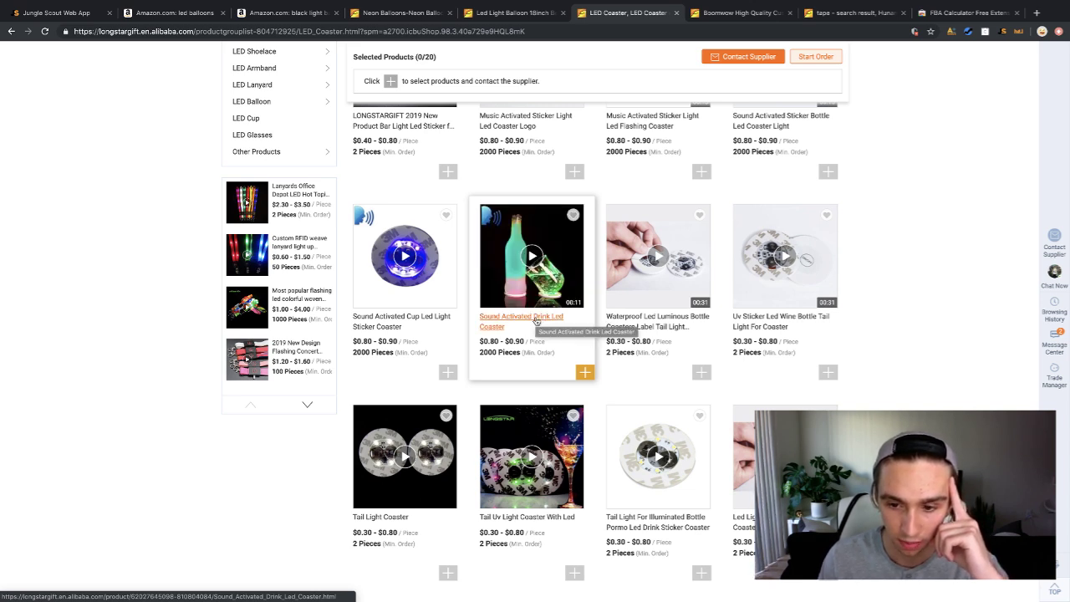
click(490, 320)
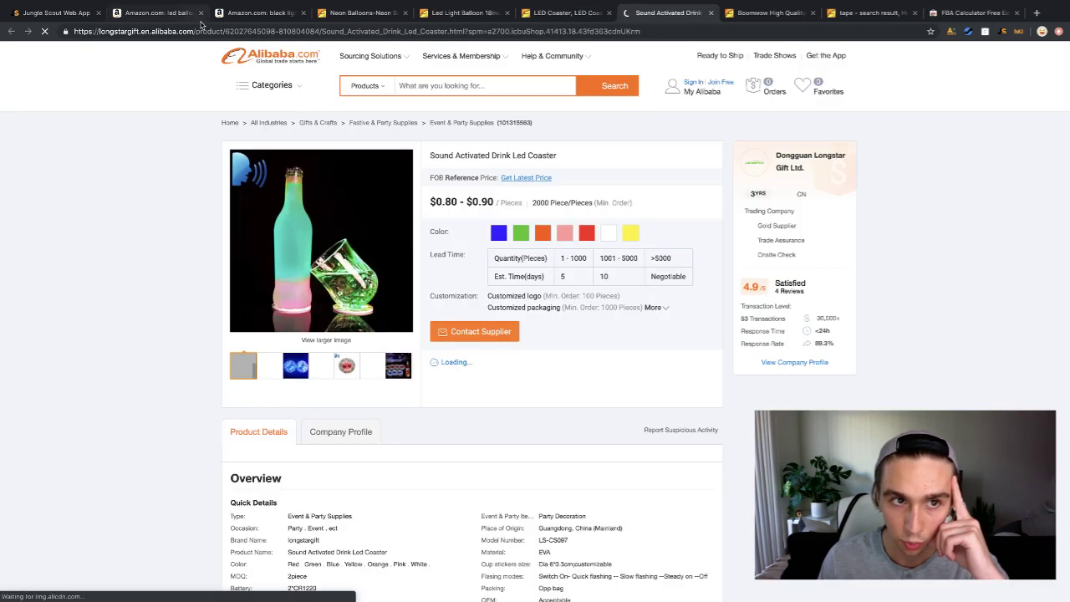
Switch to the Amazon black light balloons results, close the Jungle Scout data, and search for sound activated drink coaster.
click(257, 17)
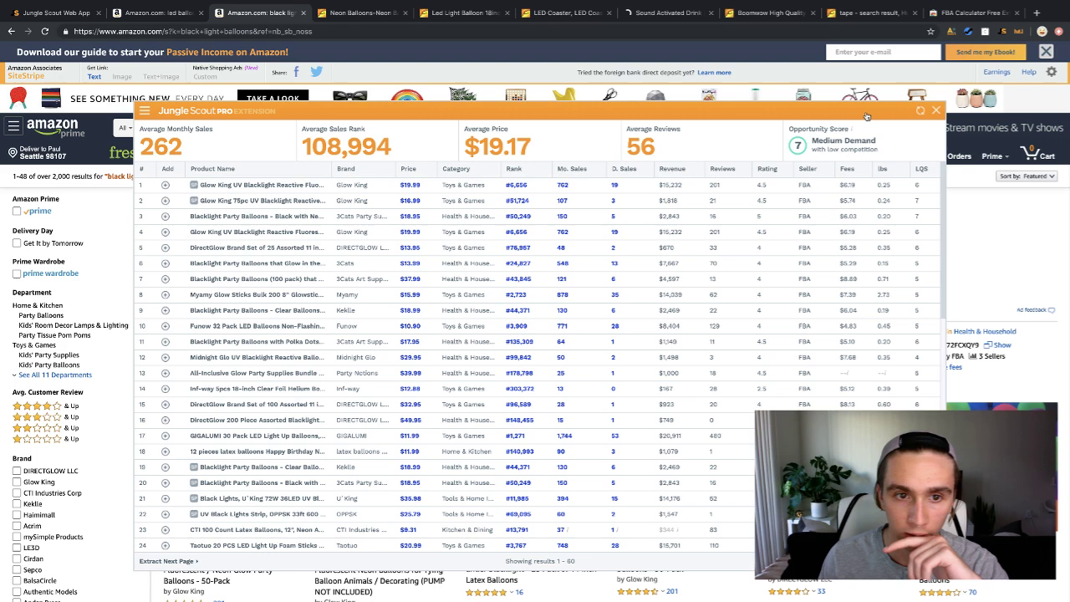
click(936, 112)
triple_click(222, 126)
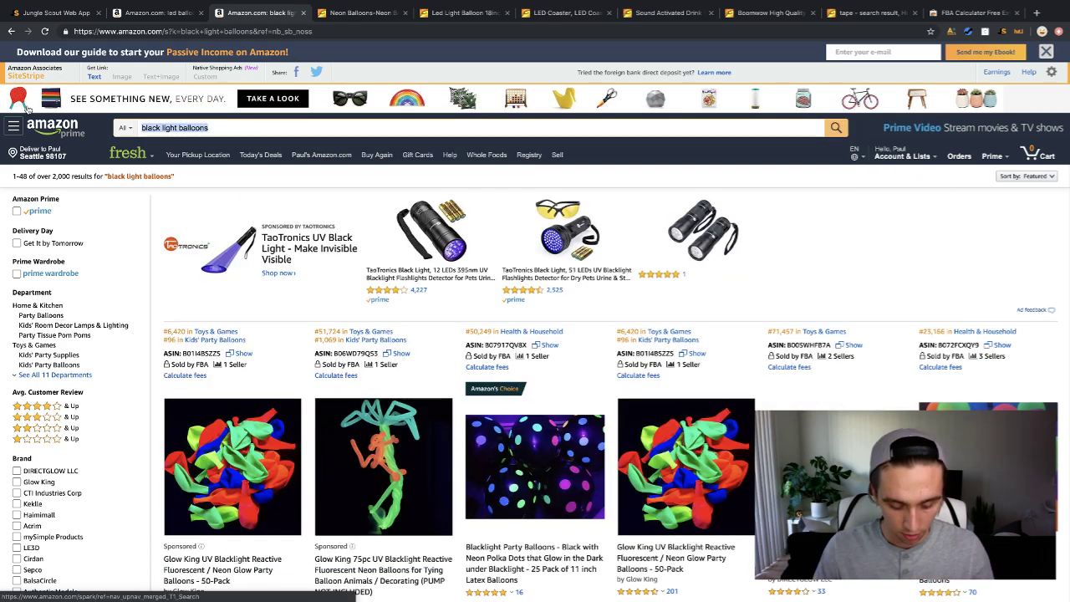
text(soud acti)
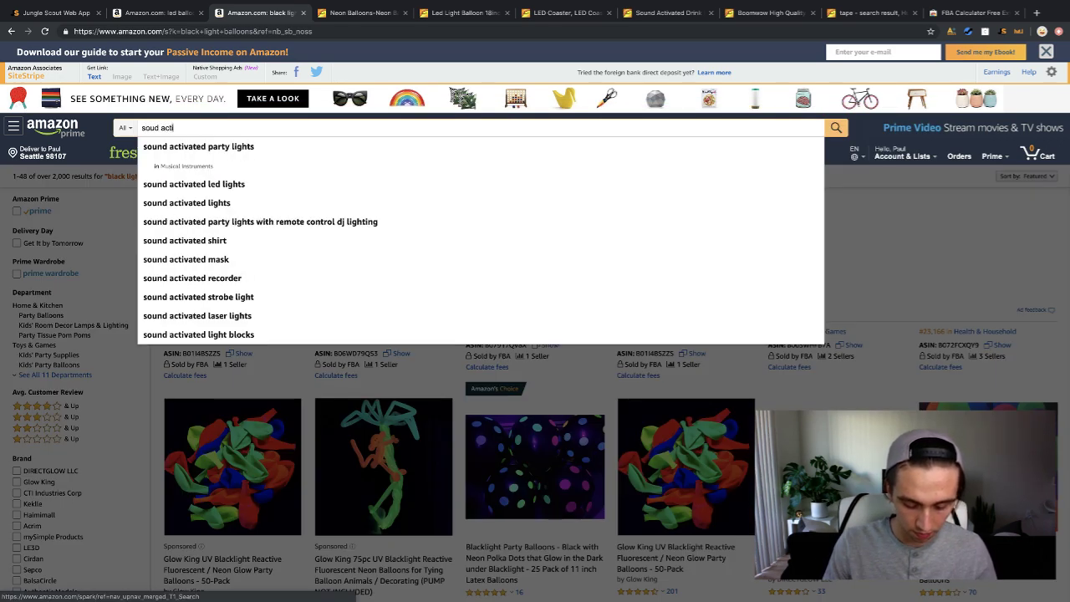
text(vated drin)
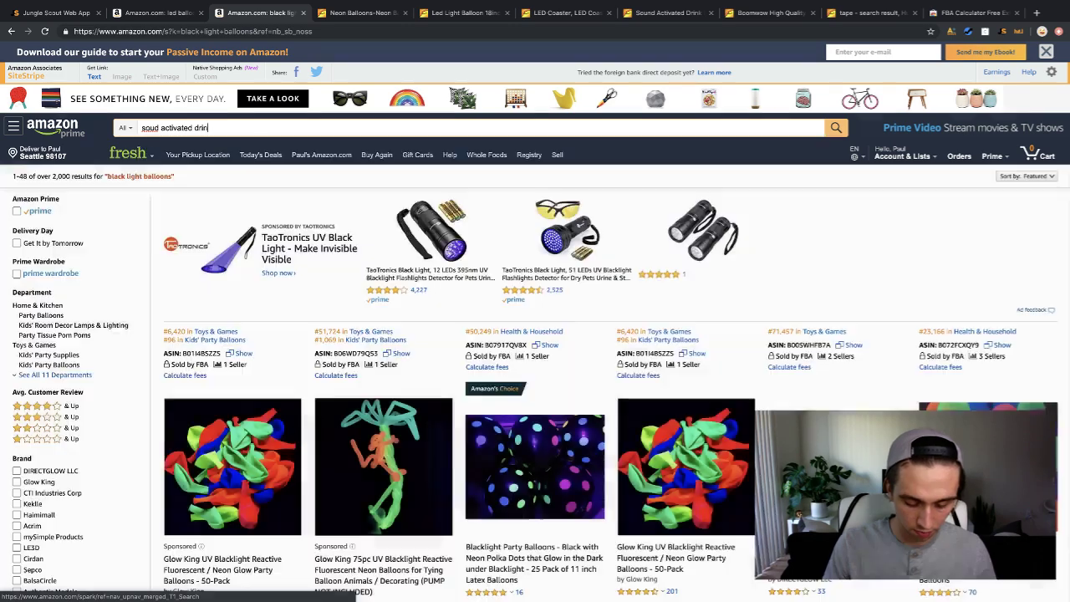
text( coaster)
key(Return)
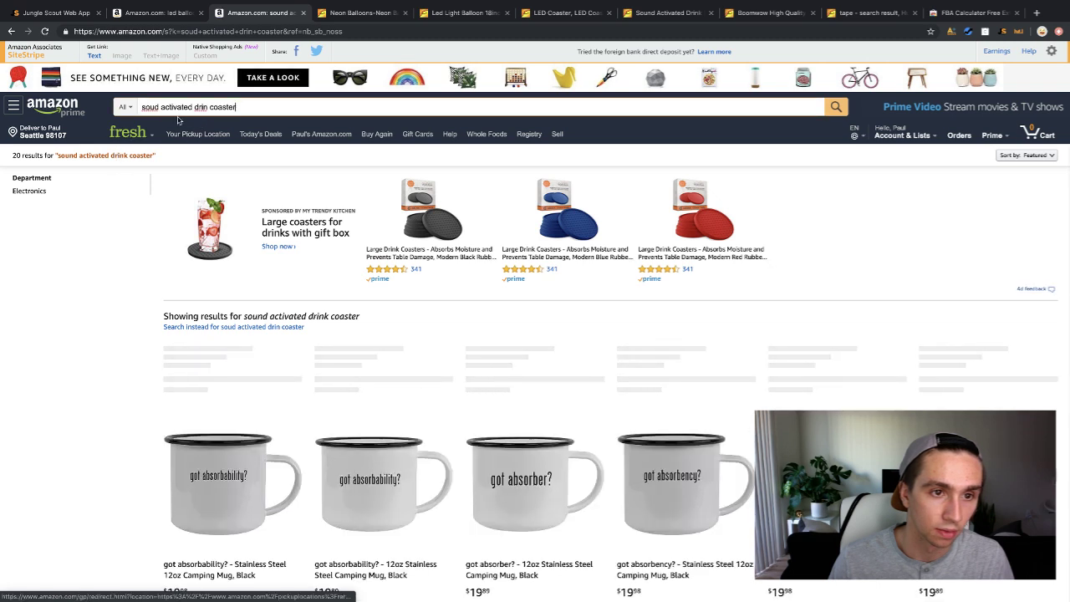
Replace the Amazon search with the suggested term sound activated party lights.
click(155, 107)
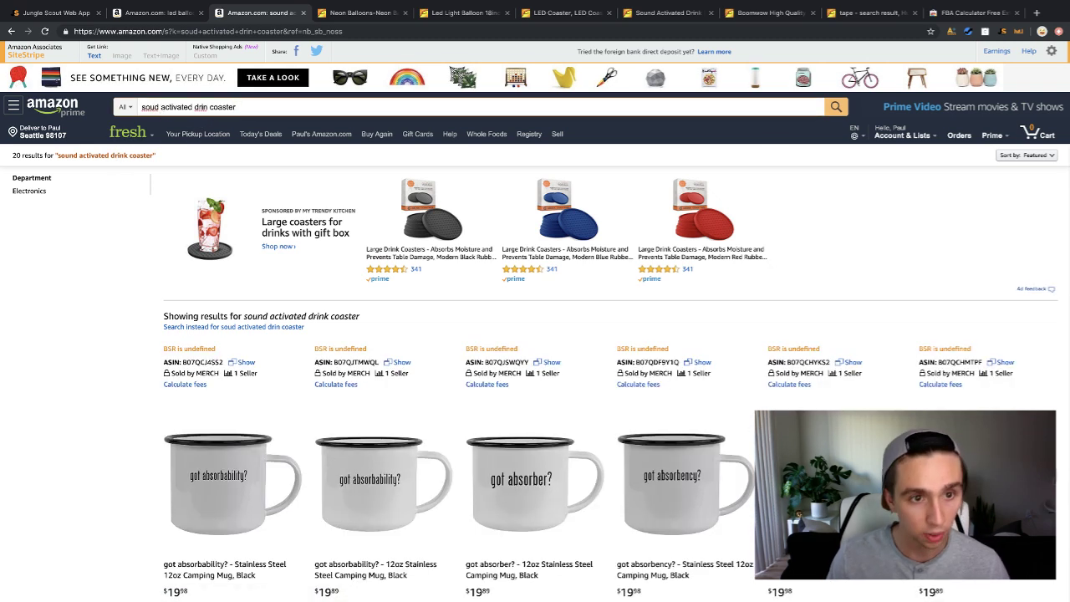
text(n)
click(215, 111)
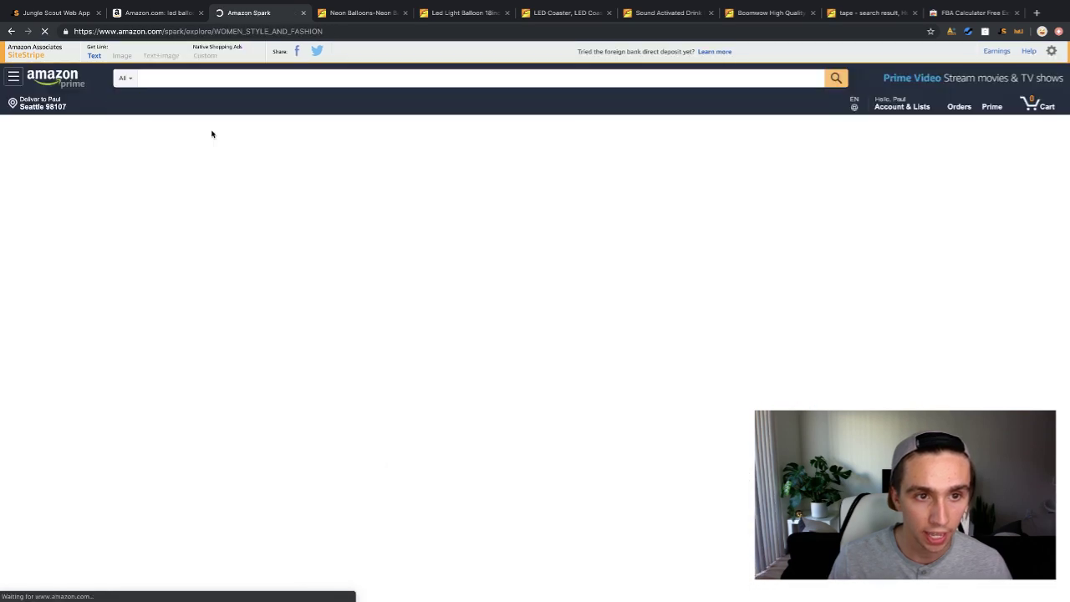
click(205, 79)
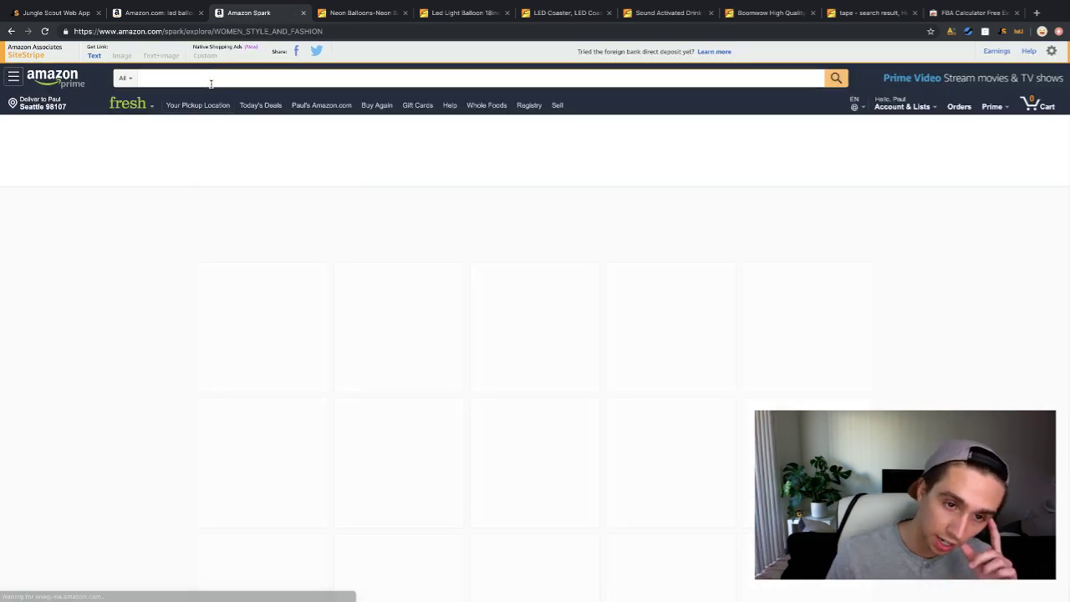
text(sound acti)
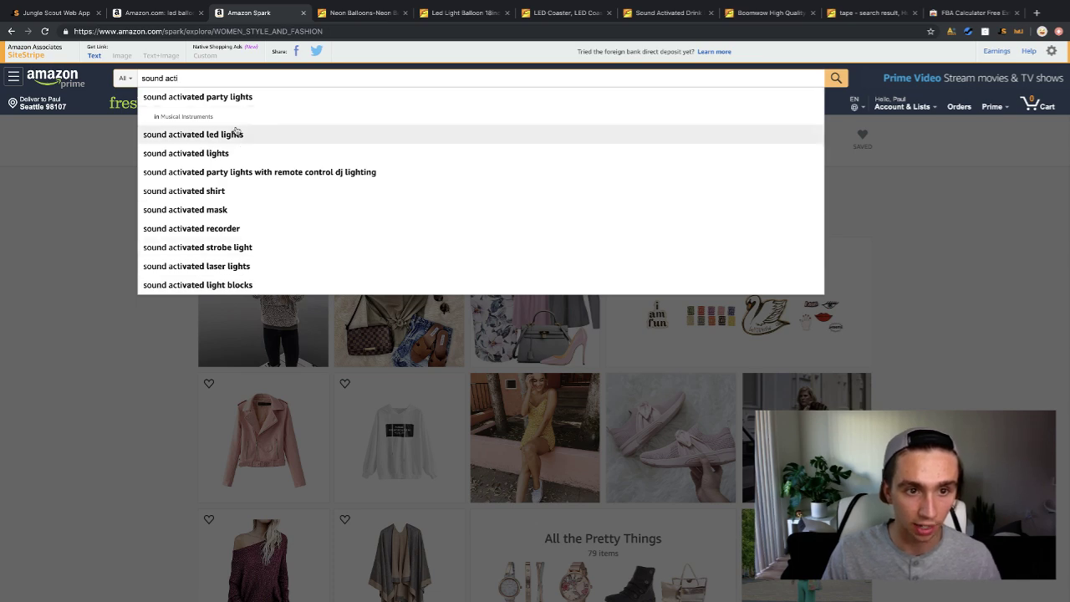
click(210, 97)
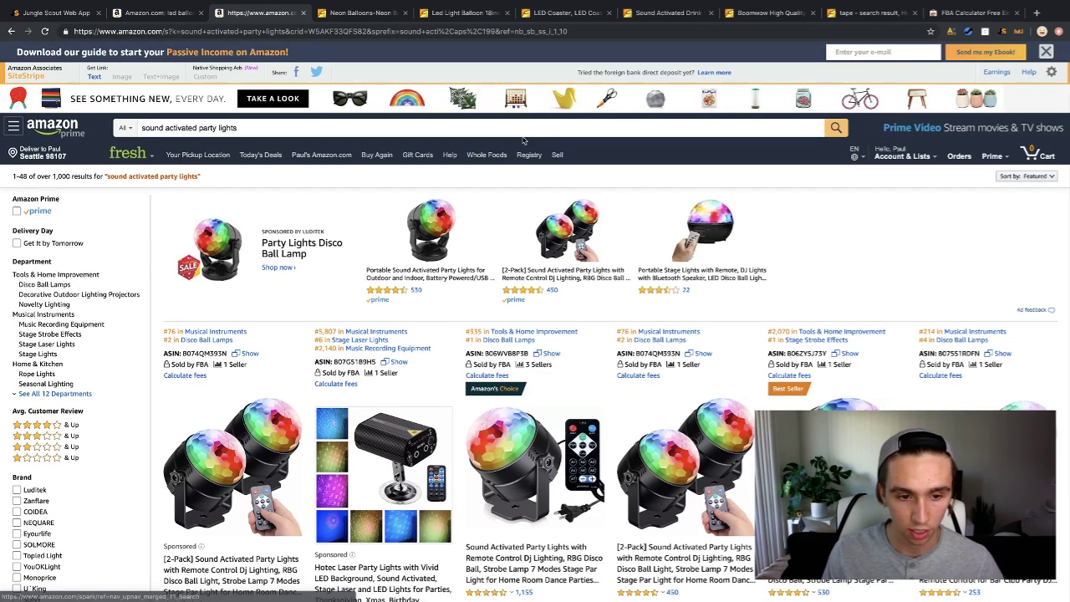
Browse the sound activated party lights listings on Amazon.
scroll(708, 213, down, 10)
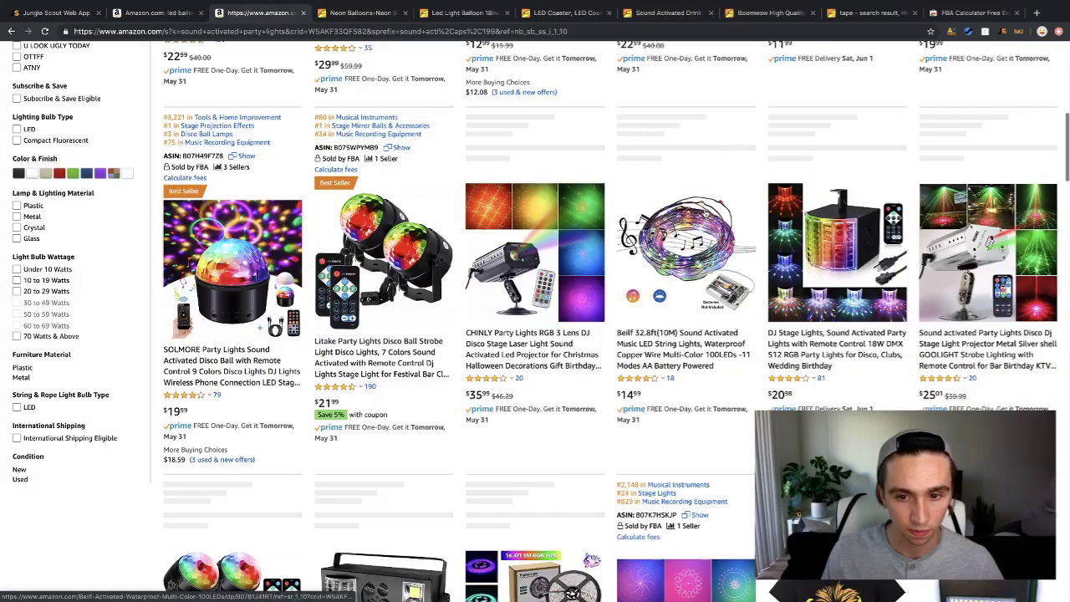
scroll(707, 214, down, 4)
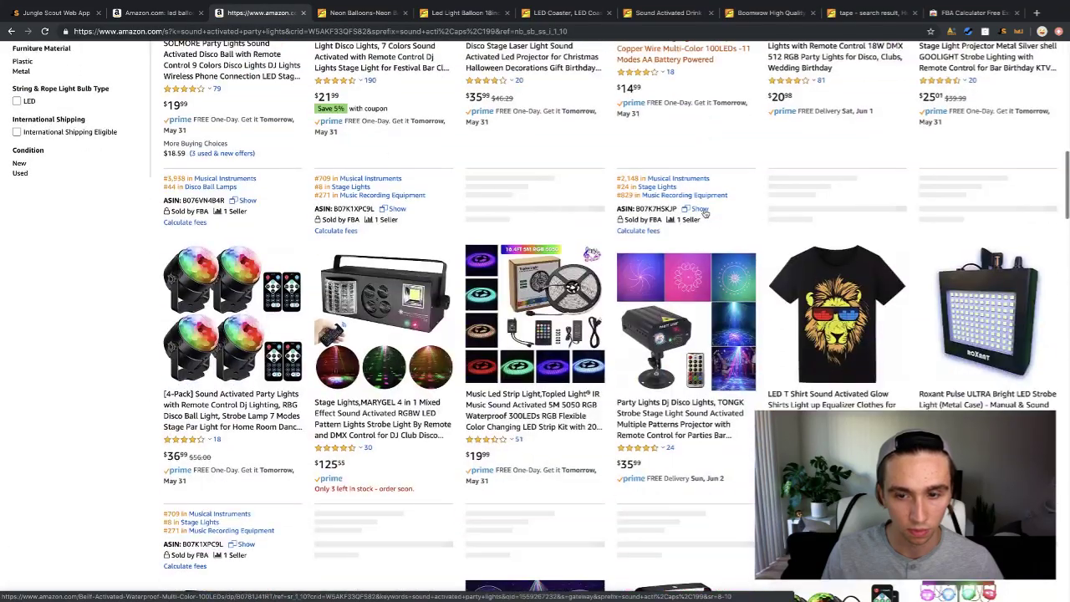
scroll(707, 214, down, 3)
scroll(727, 242, up, 20)
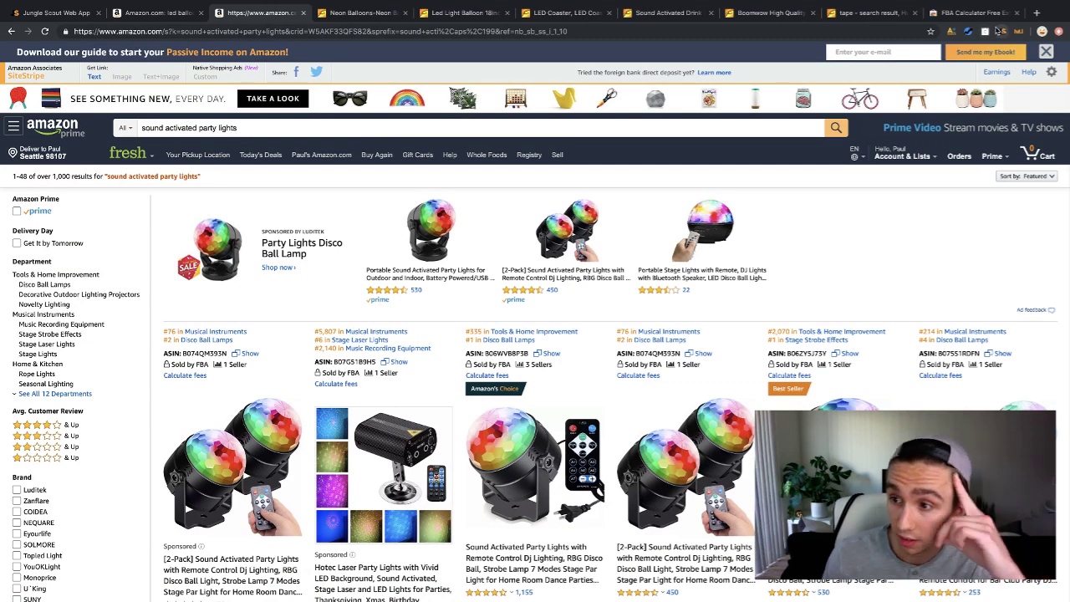
Review the Jungle Scout data for the sound activated party lights, close it, and return to Alibaba's Sound Activated Drink Led Coaster page.
click(1000, 32)
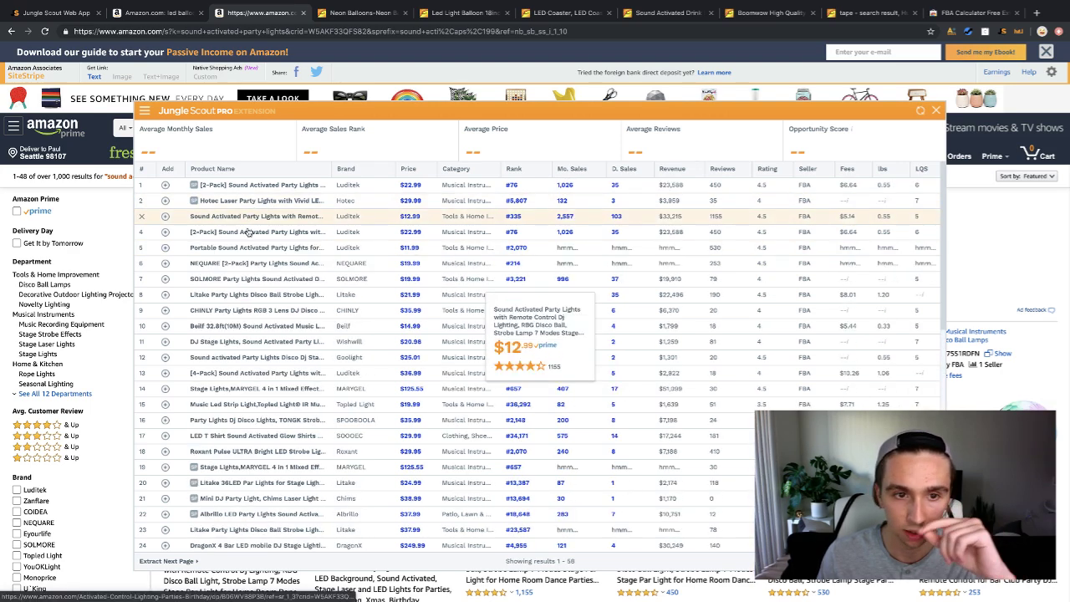
mouse_move(244, 219)
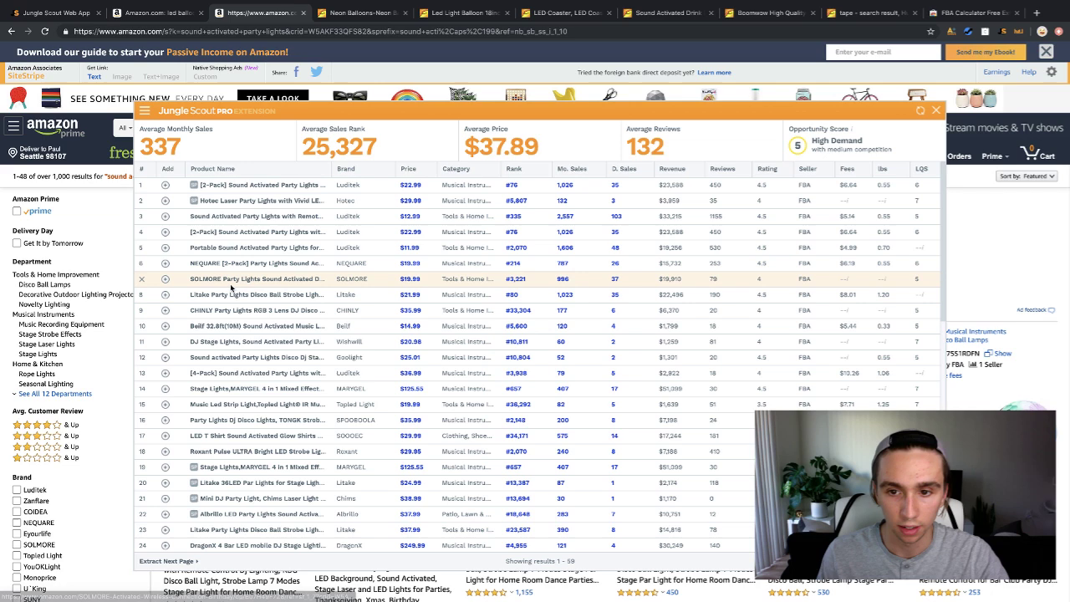
mouse_move(225, 309)
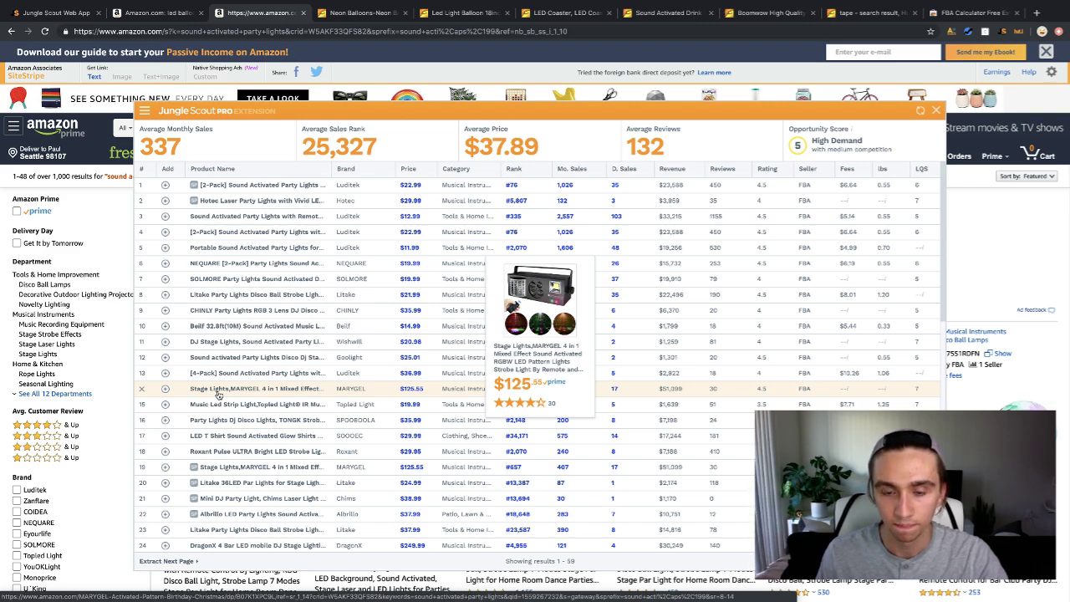
scroll(219, 394, down, 3)
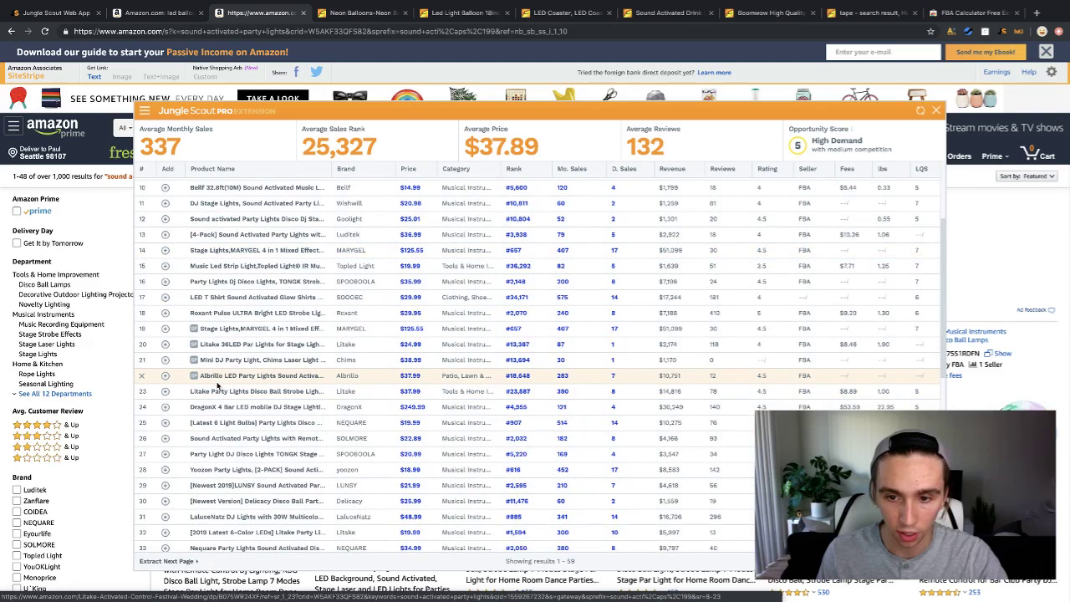
mouse_move(241, 378)
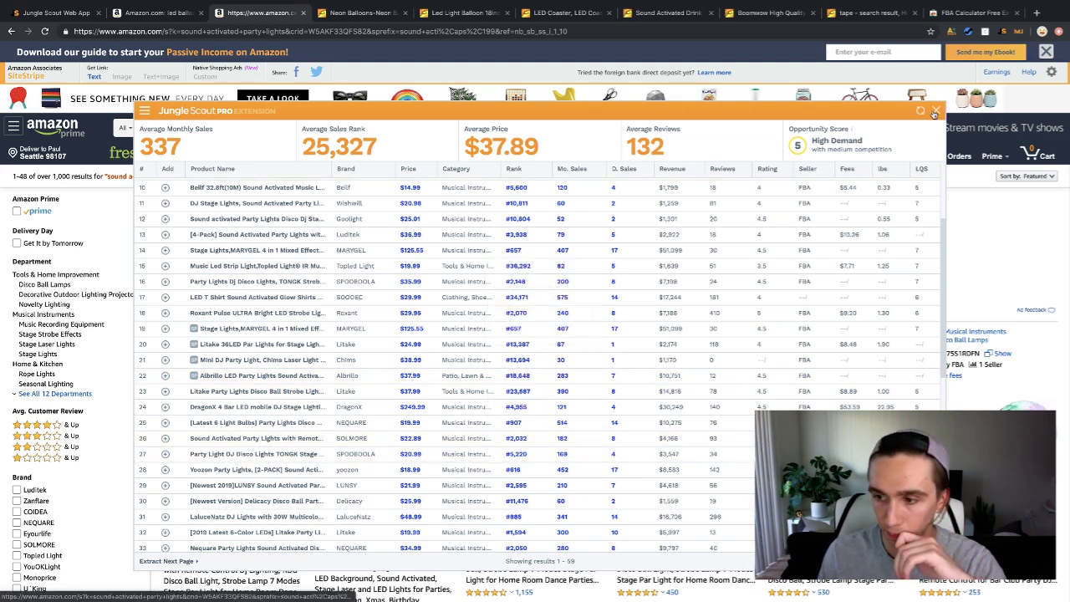
click(935, 112)
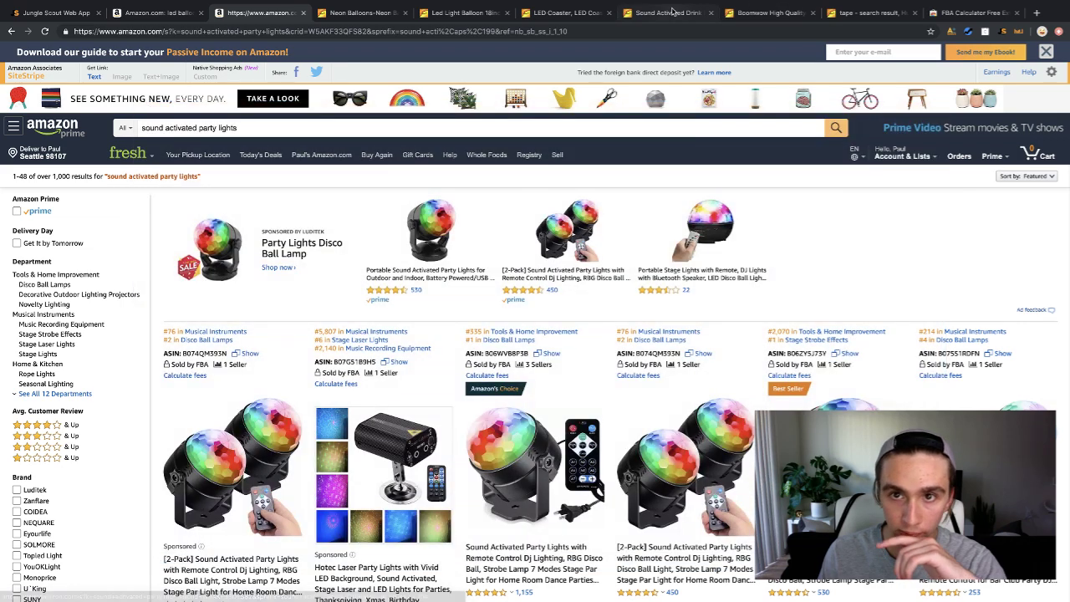
click(666, 12)
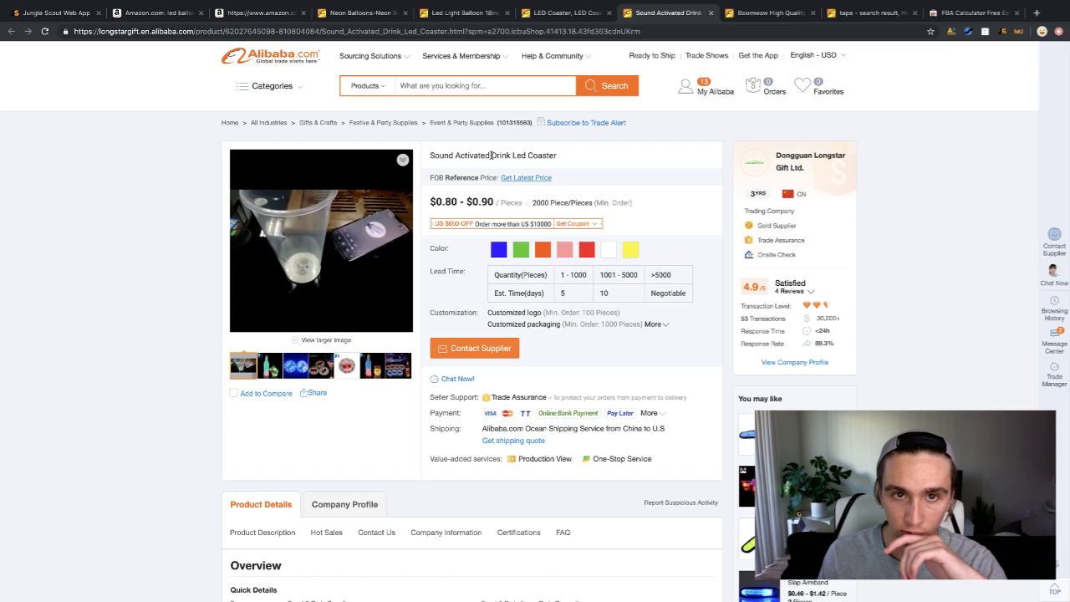
Switch to the Amazon sound activated party lights results and search for the suggested term led drink coaster.
click(263, 13)
click(251, 127)
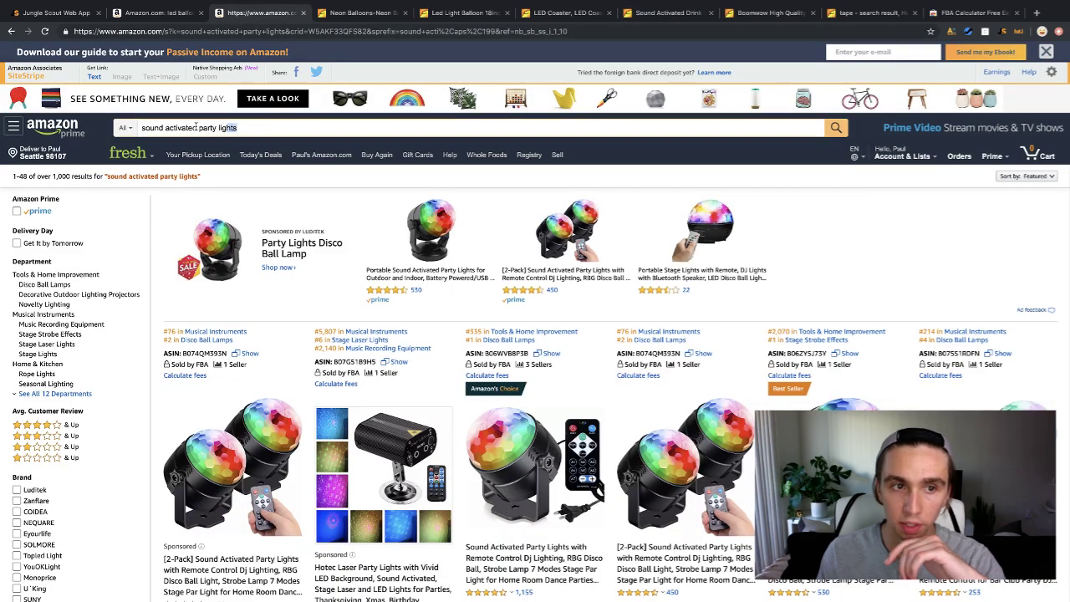
key(ctrl+a)
text(led dron)
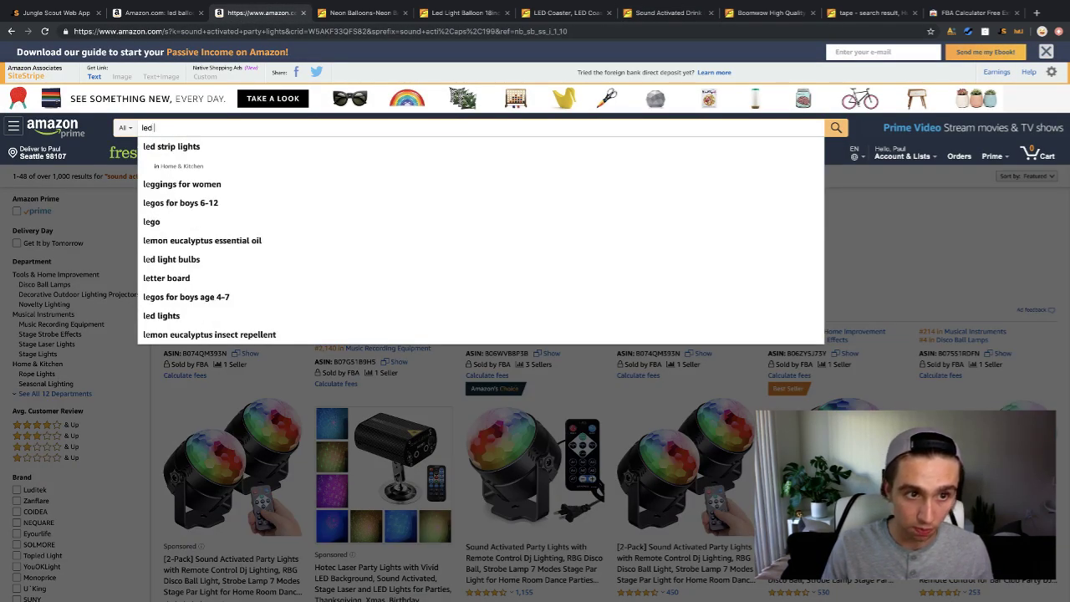
key(BackSpace)
key(BackSpace)
key(BackSpace)
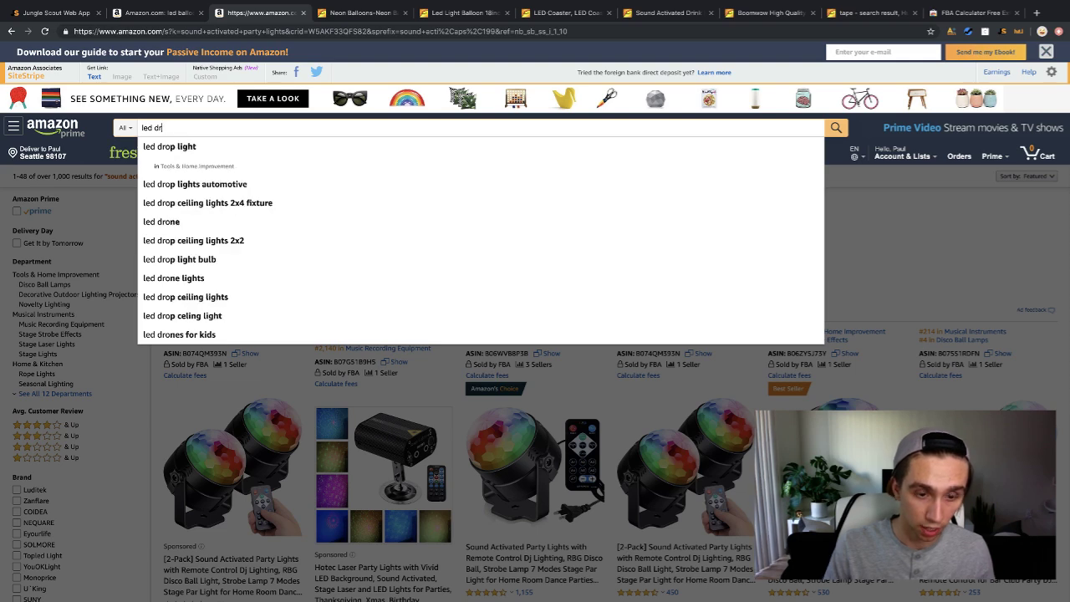
text(ink)
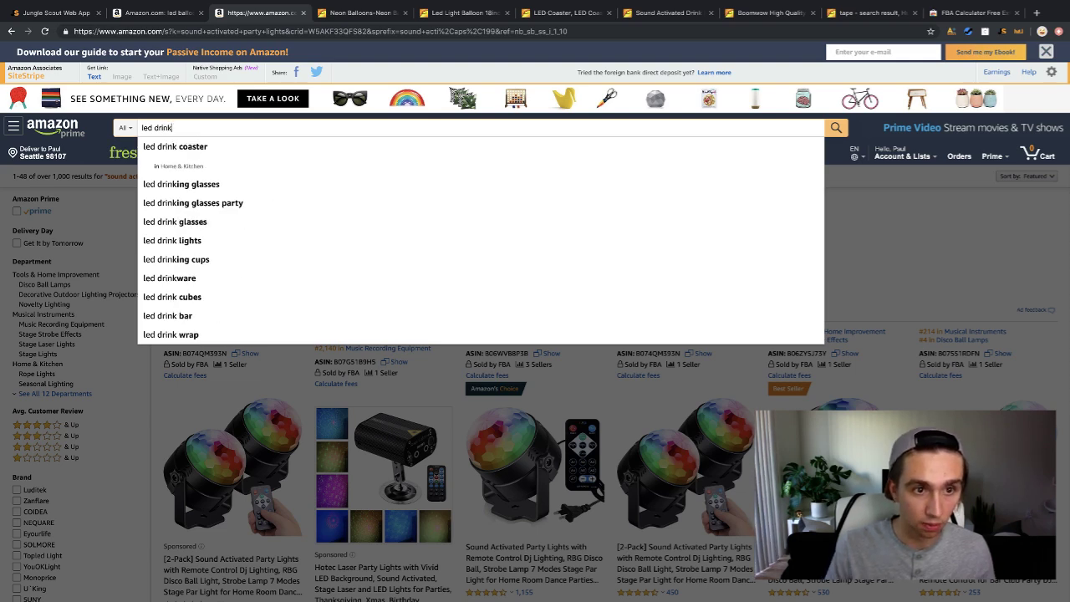
click(177, 146)
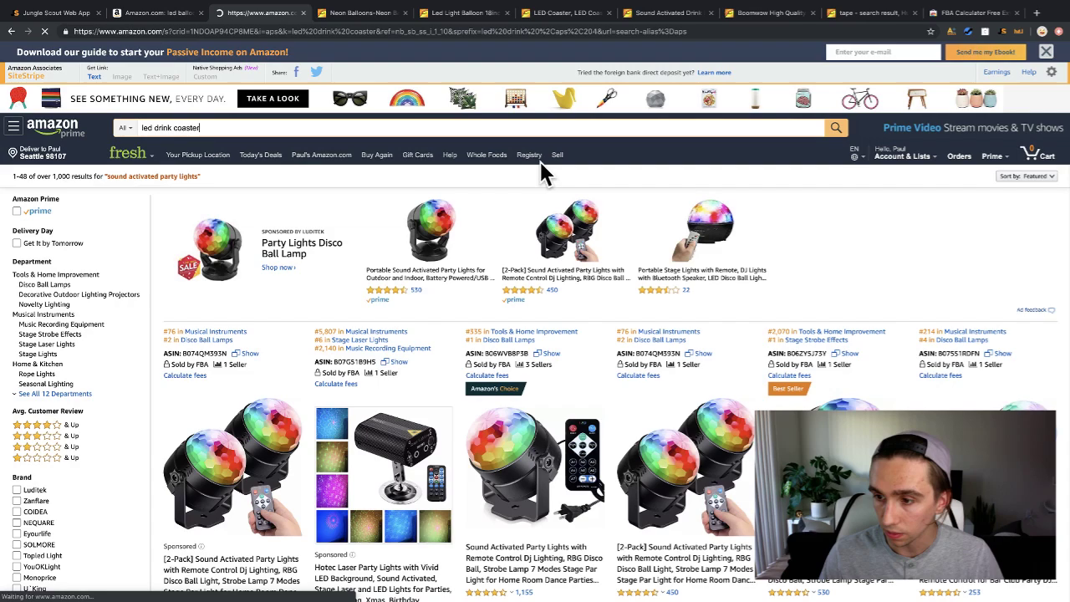
Browse the LED drink coaster listings on Amazon, comparing their prices, ratings and sales ranks.
scroll(893, 214, down, 2)
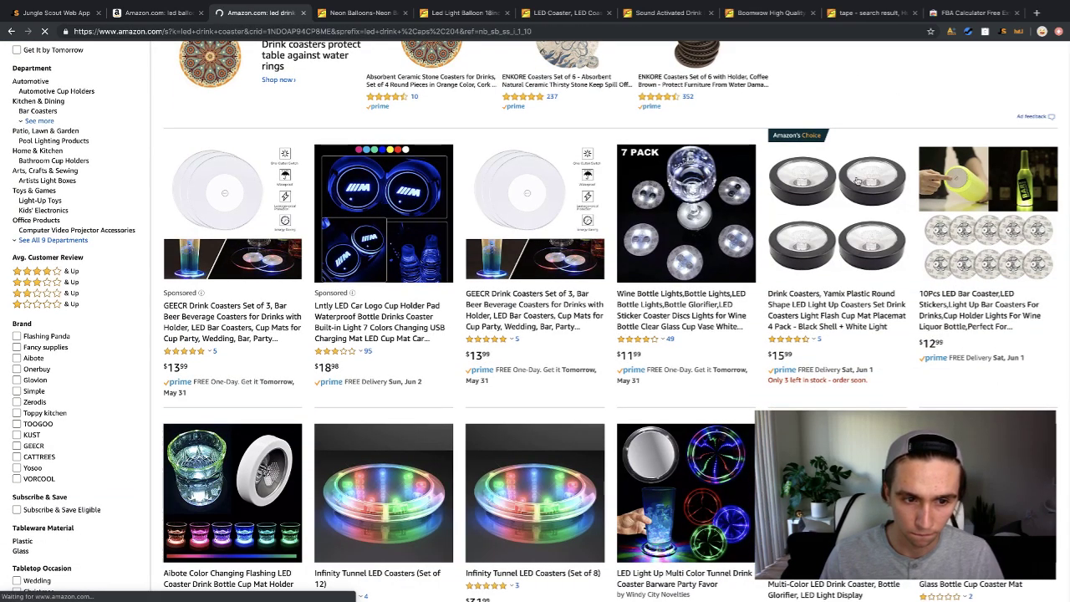
scroll(857, 180, down, 2)
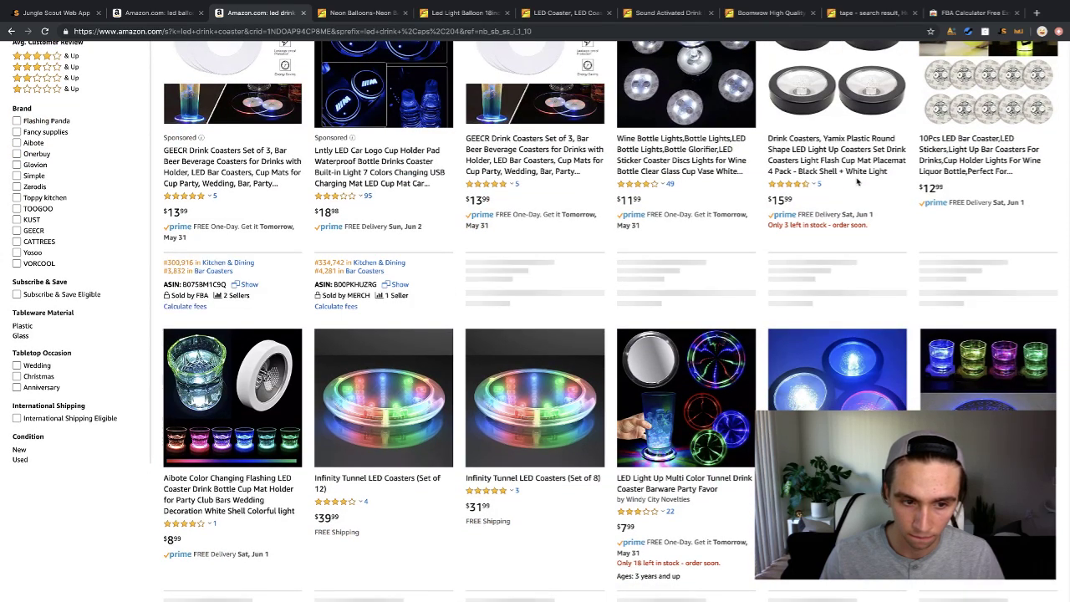
scroll(857, 183, up, 2)
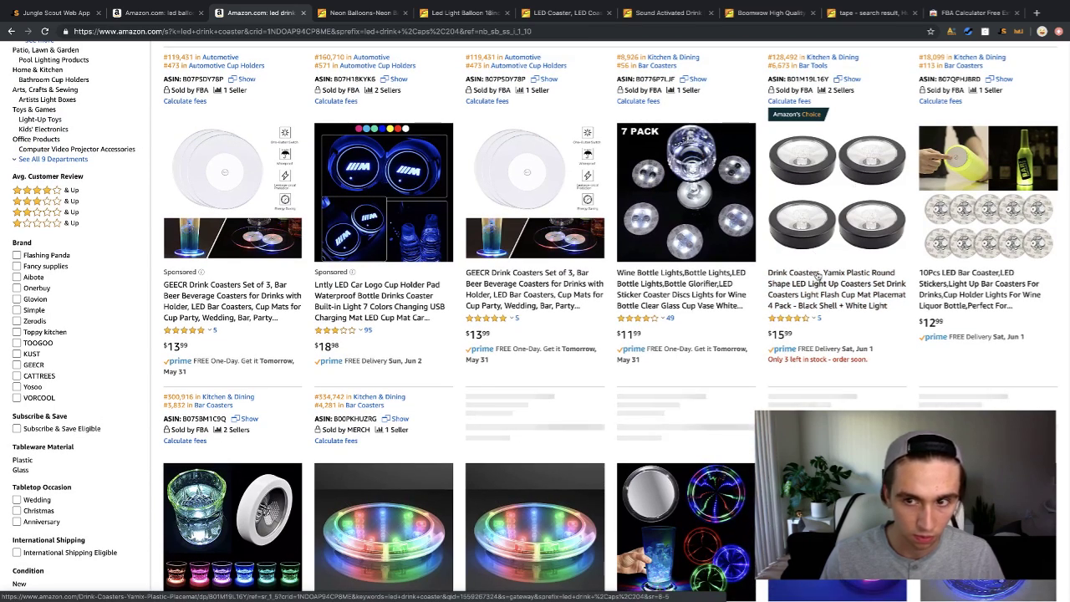
scroll(826, 267, up, 1)
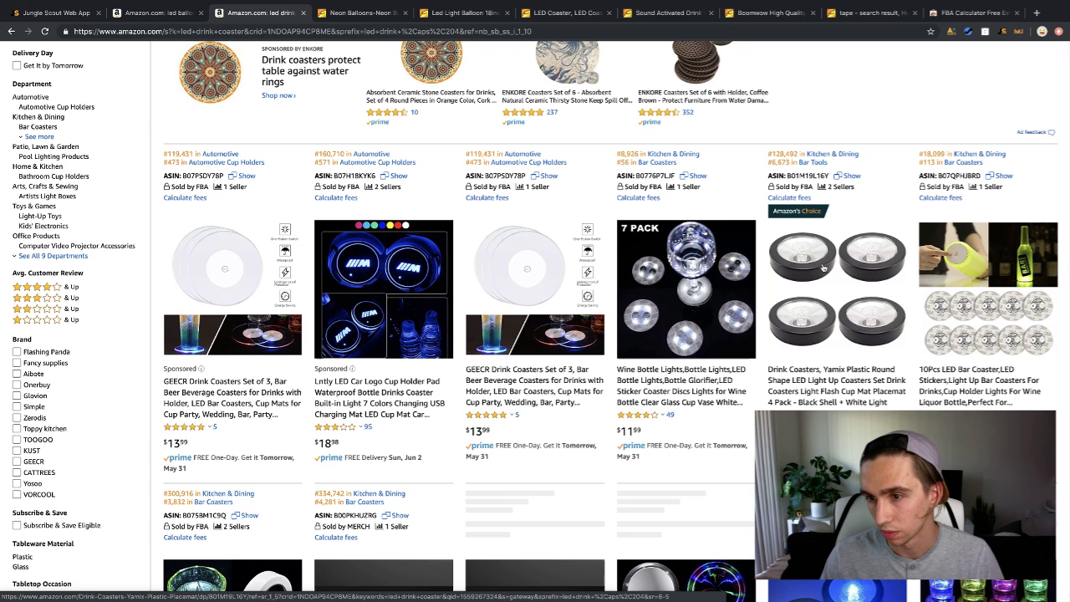
Review the Jungle Scout data for the LED drink coasters, then close it and the Amazon coaster results page.
click(1002, 31)
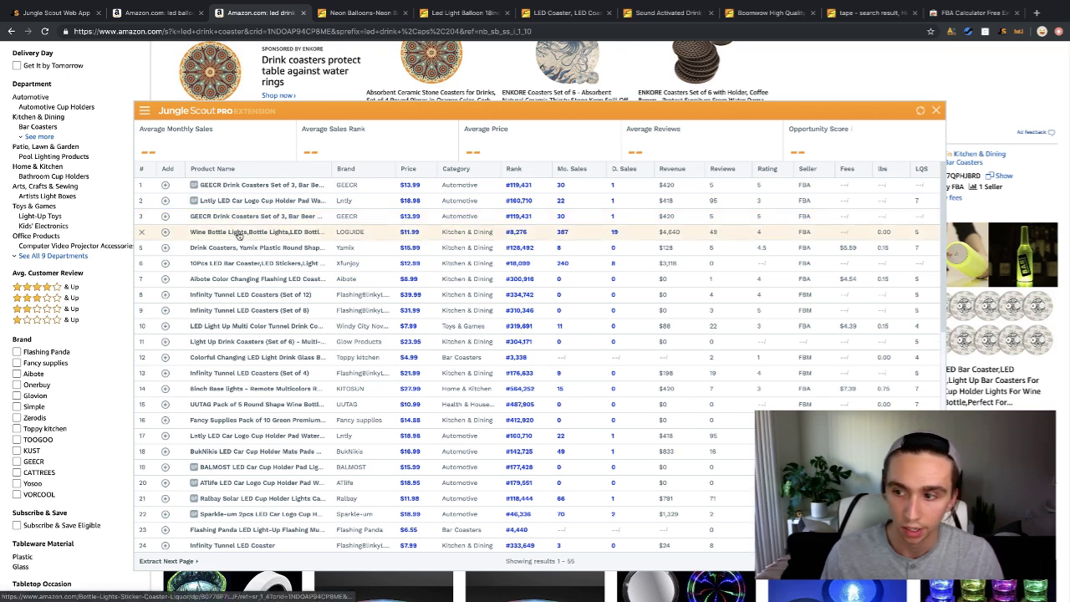
mouse_move(240, 234)
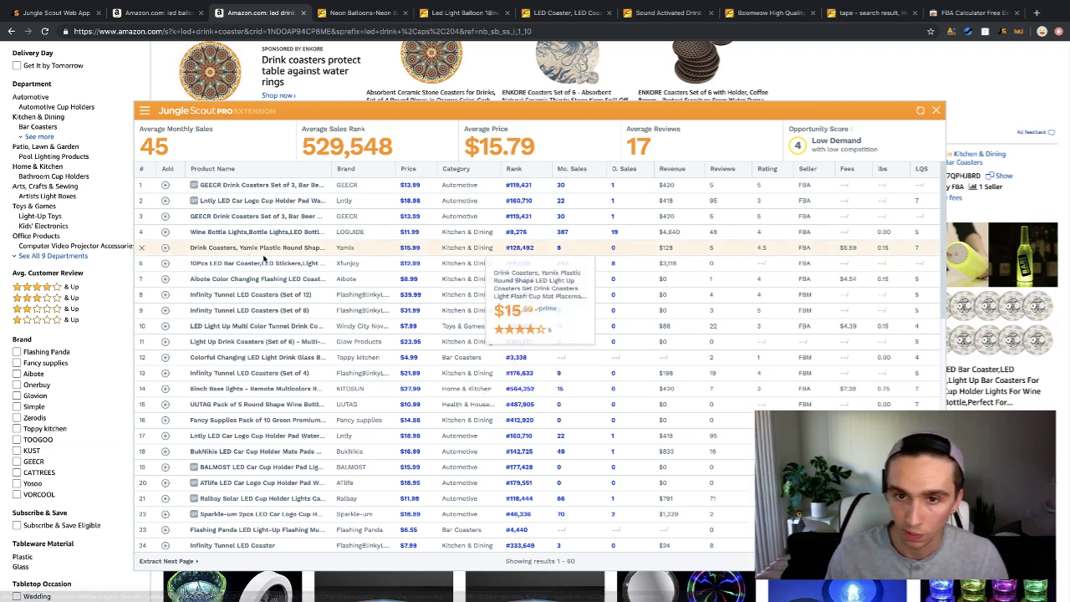
mouse_move(233, 269)
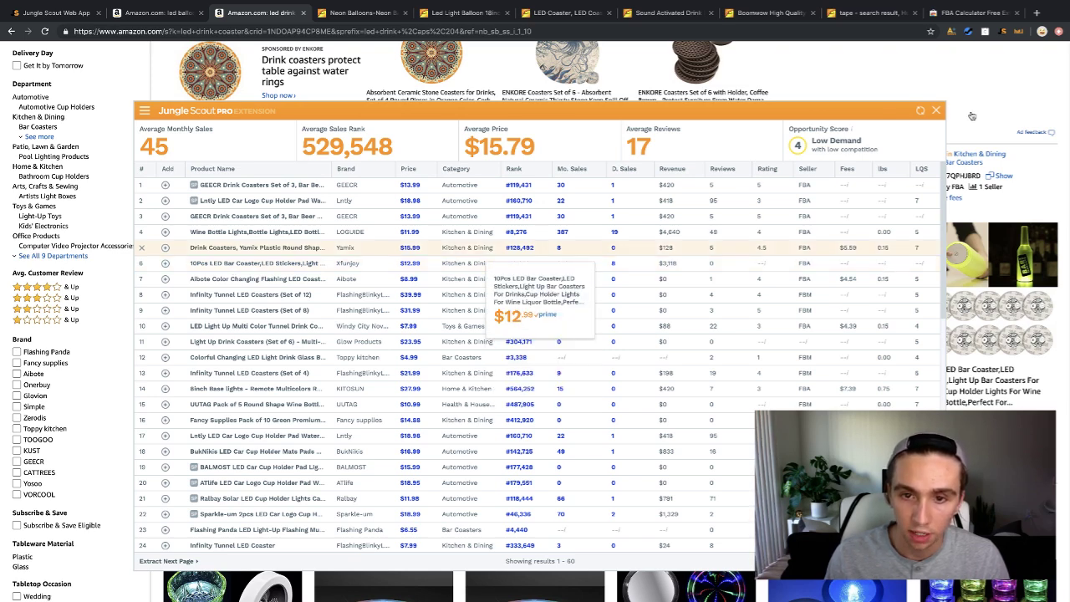
click(937, 110)
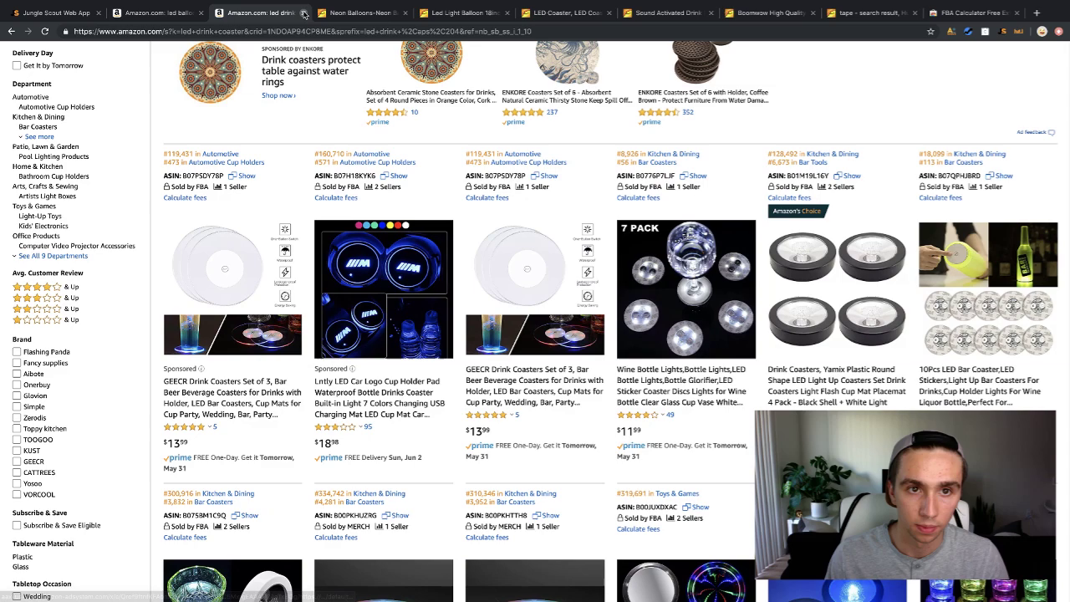
key(ctrl+w)
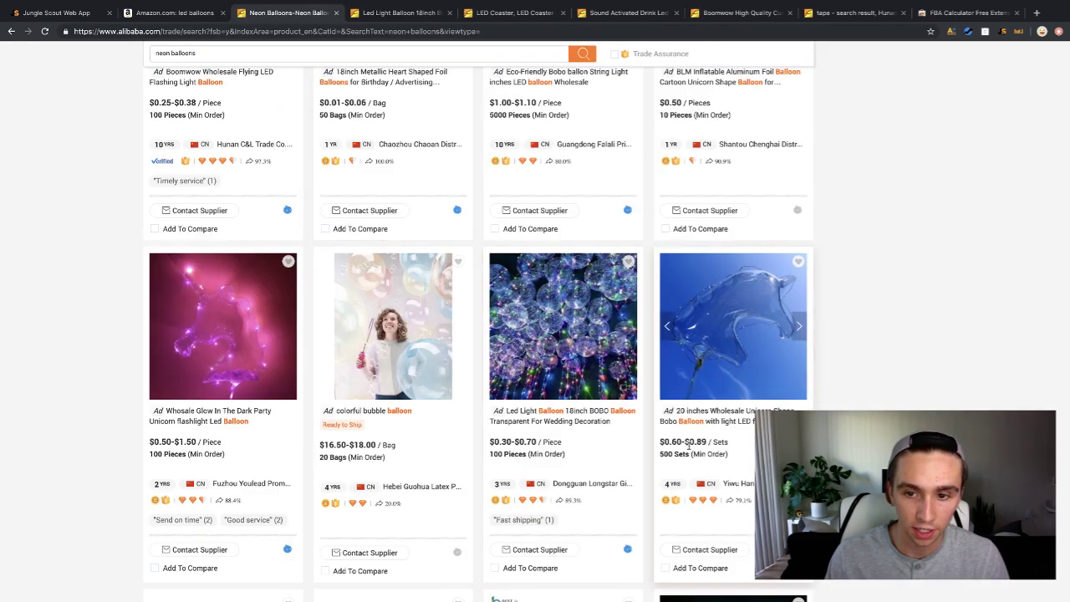
Browse the rest of the first page of Alibaba's neon balloons results.
scroll(700, 452, down, 6)
scroll(701, 452, down, 5)
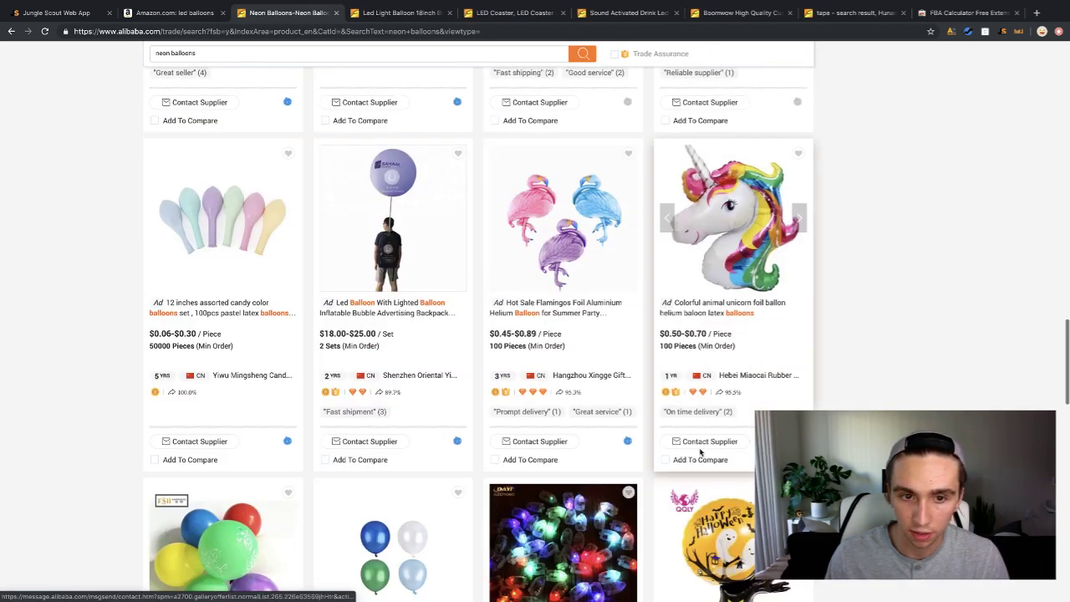
scroll(841, 398, down, 3)
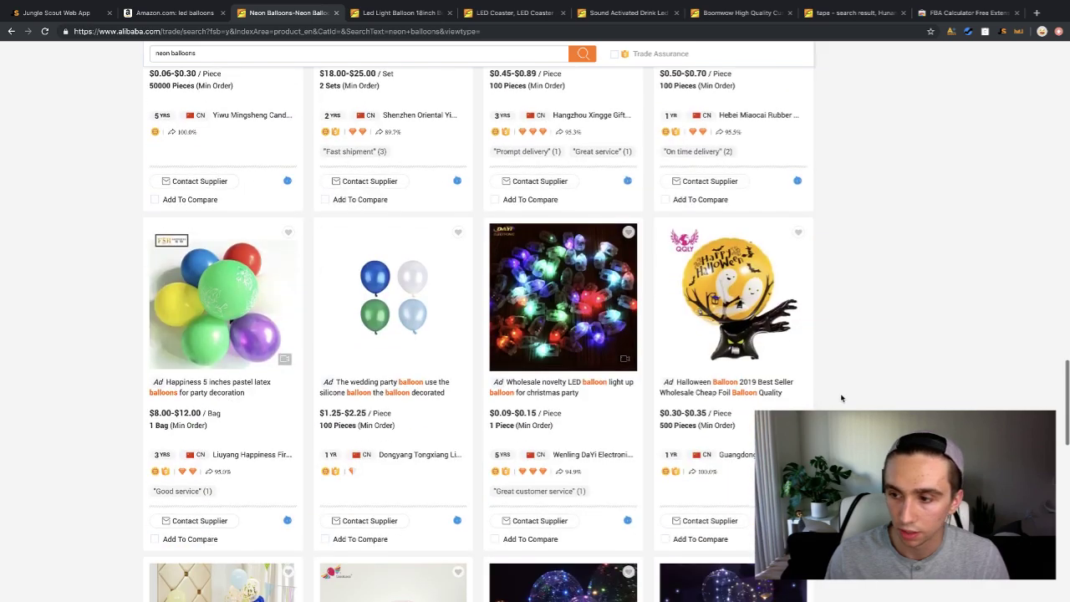
scroll(841, 398, down, 2)
scroll(841, 398, down, 5)
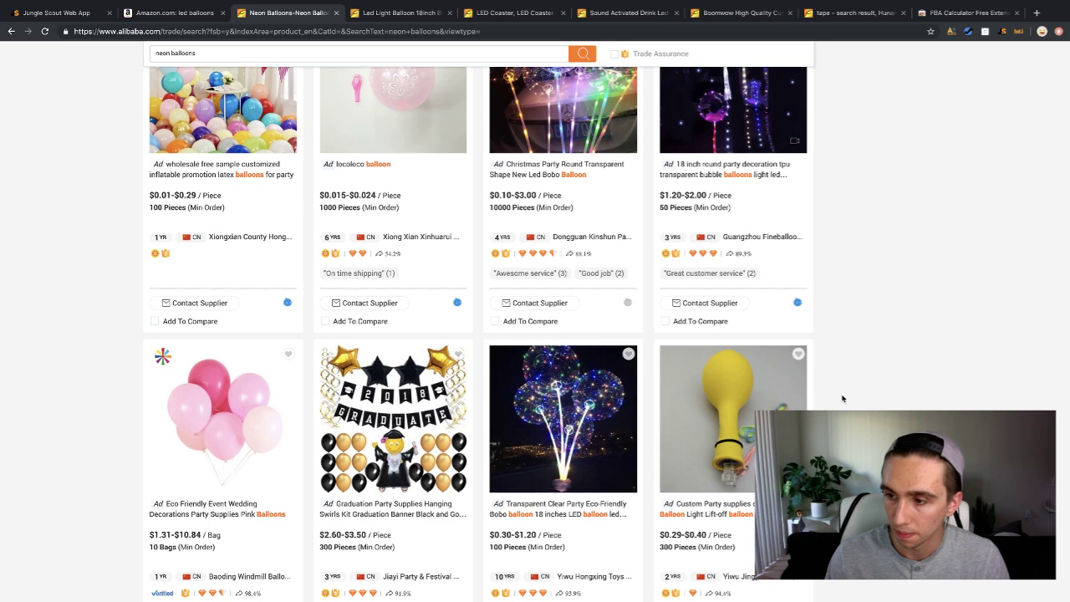
scroll(842, 399, down, 1)
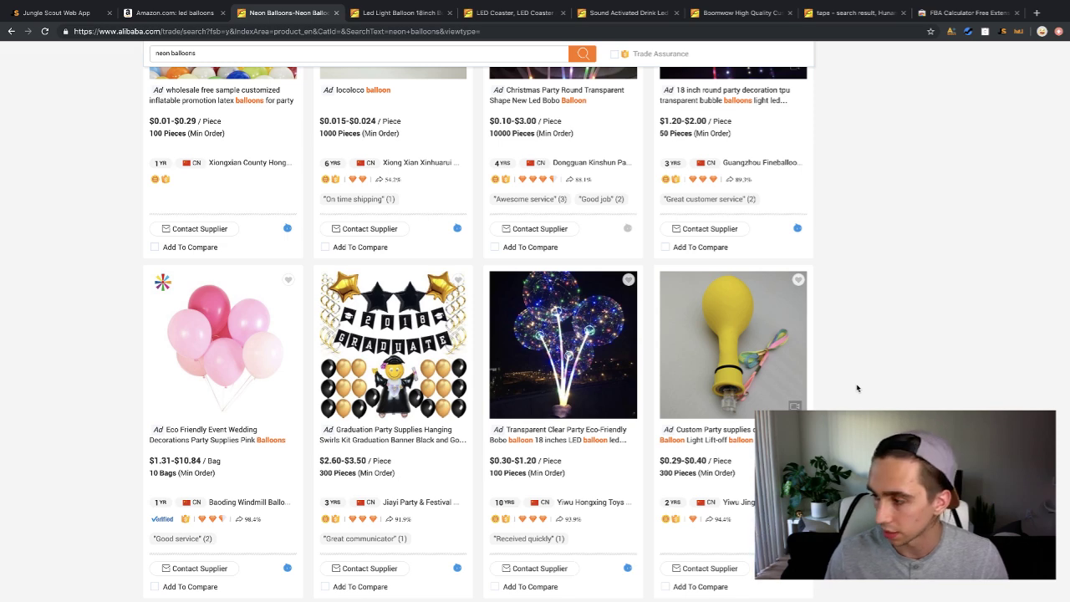
scroll(834, 407, down, 3)
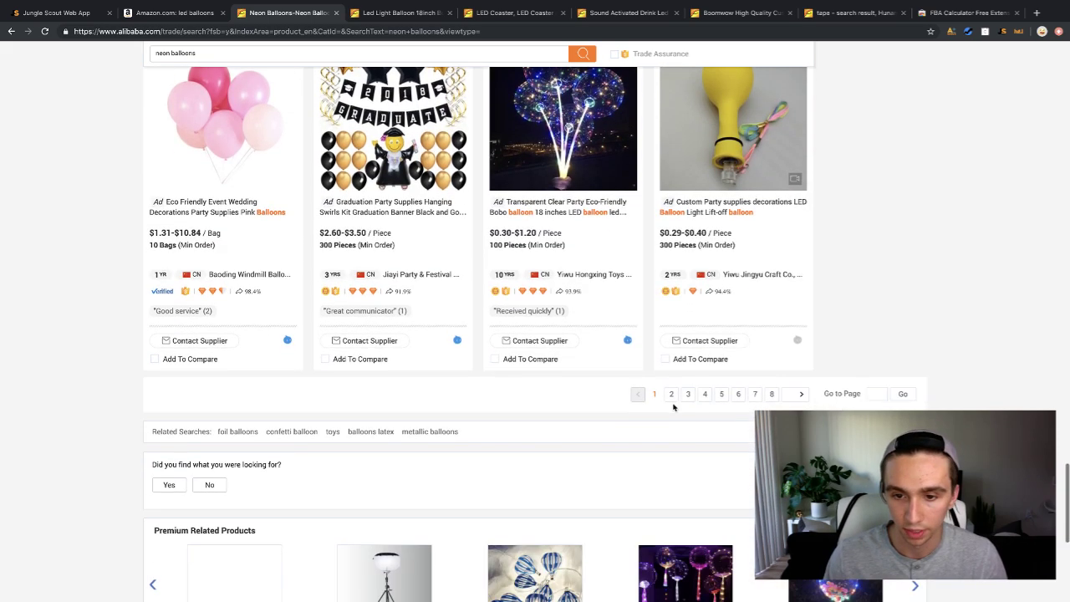
Open page 2 of the Alibaba neon balloons results and look through its listings.
click(672, 394)
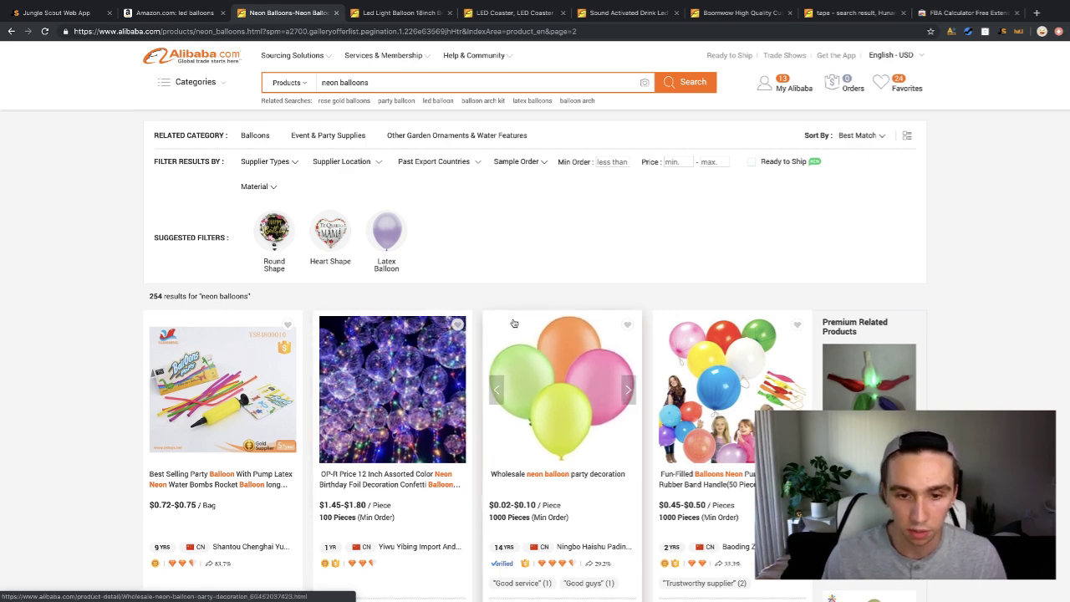
scroll(493, 330, down, 2)
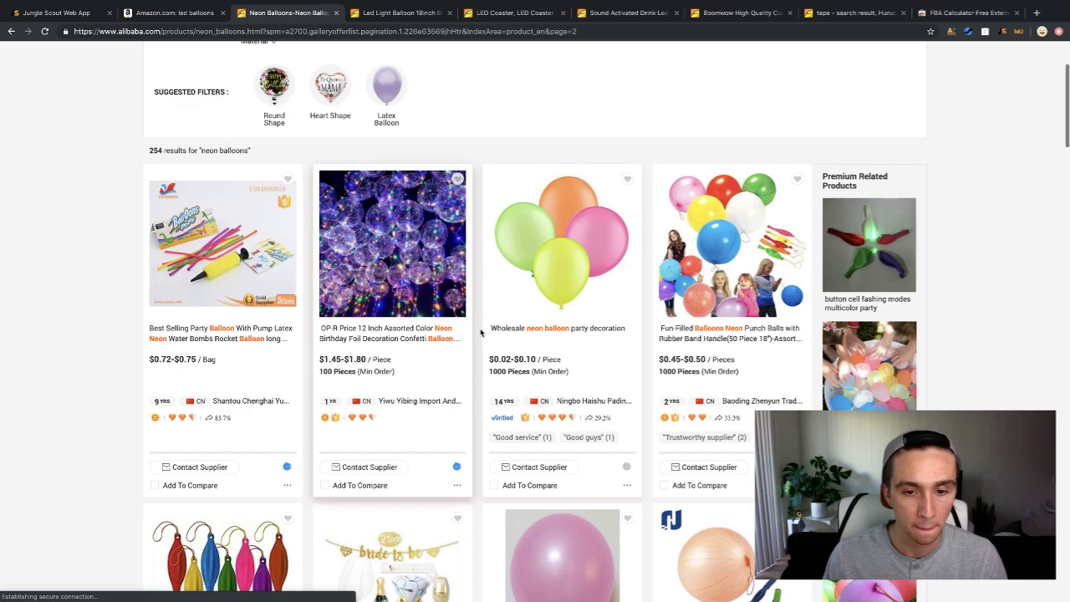
scroll(478, 337, down, 4)
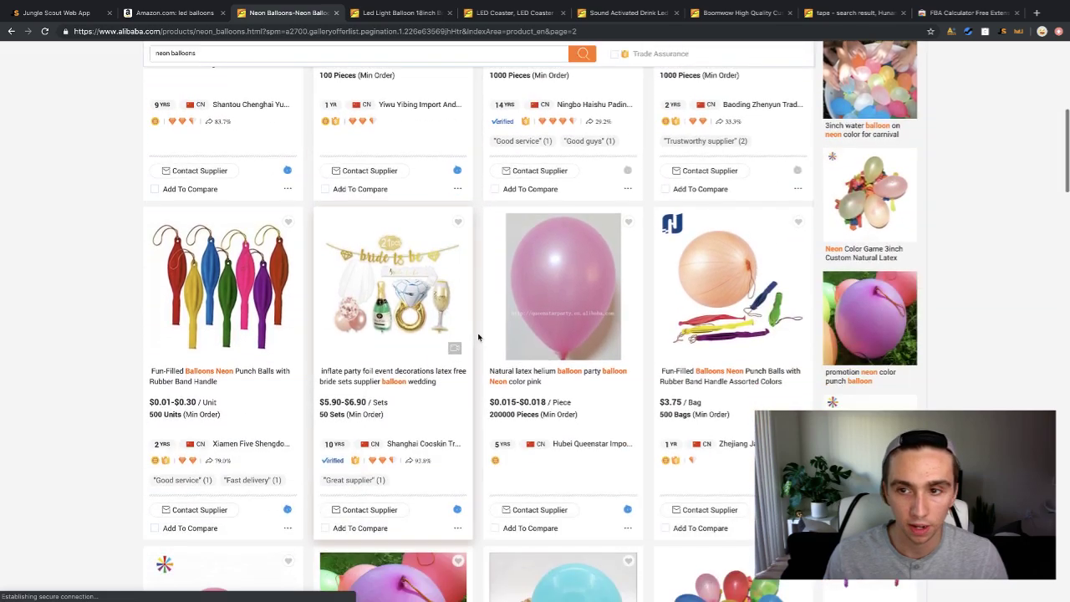
scroll(480, 336, down, 1)
scroll(482, 334, up, 7)
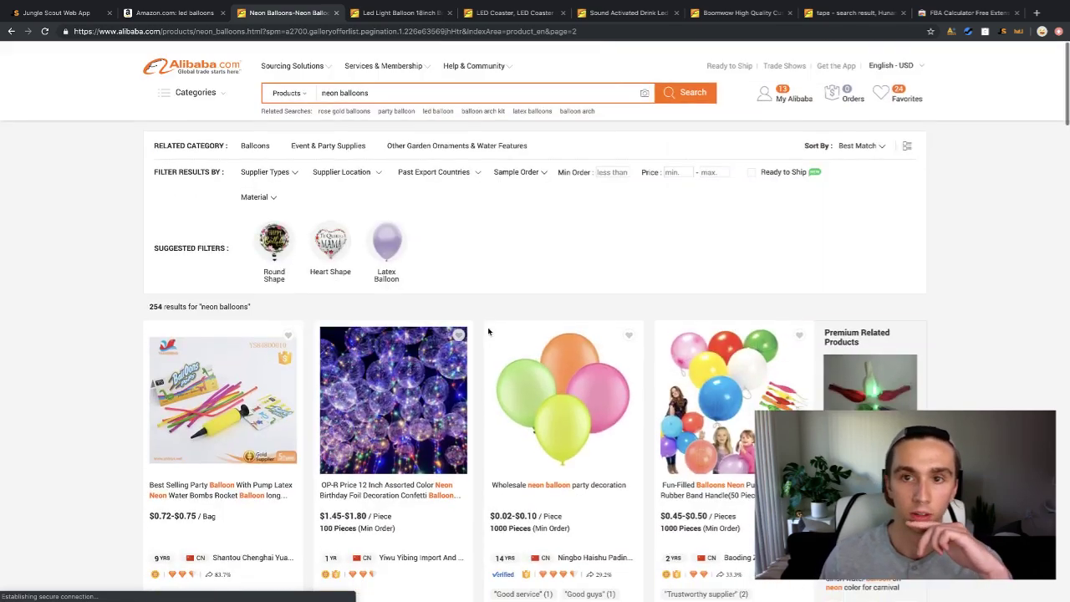
Switch to the Amazon led balloons results and look through the listings.
click(192, 15)
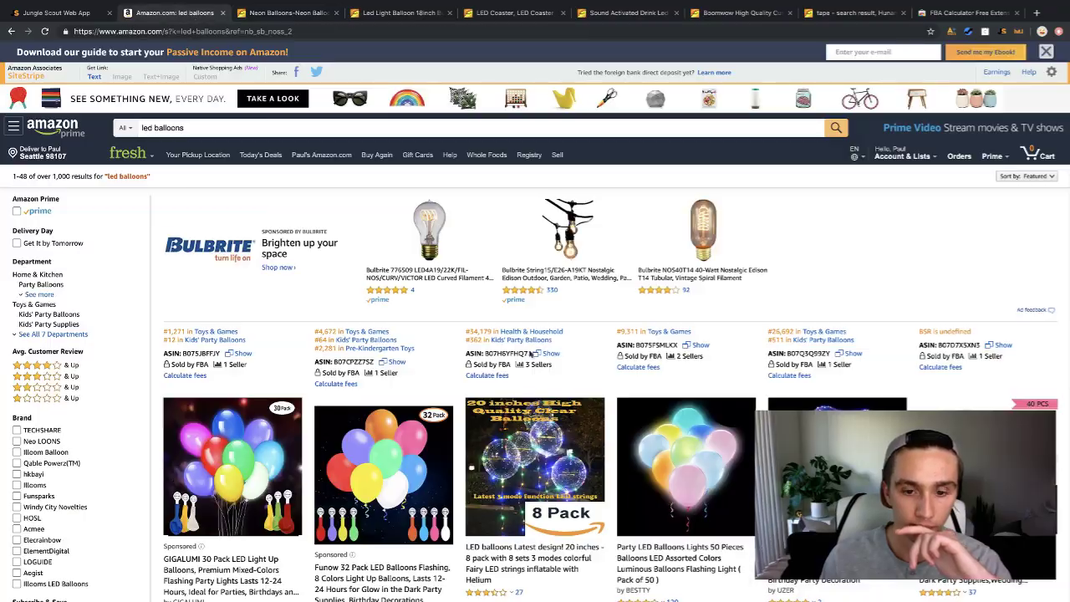
scroll(530, 355, down, 6)
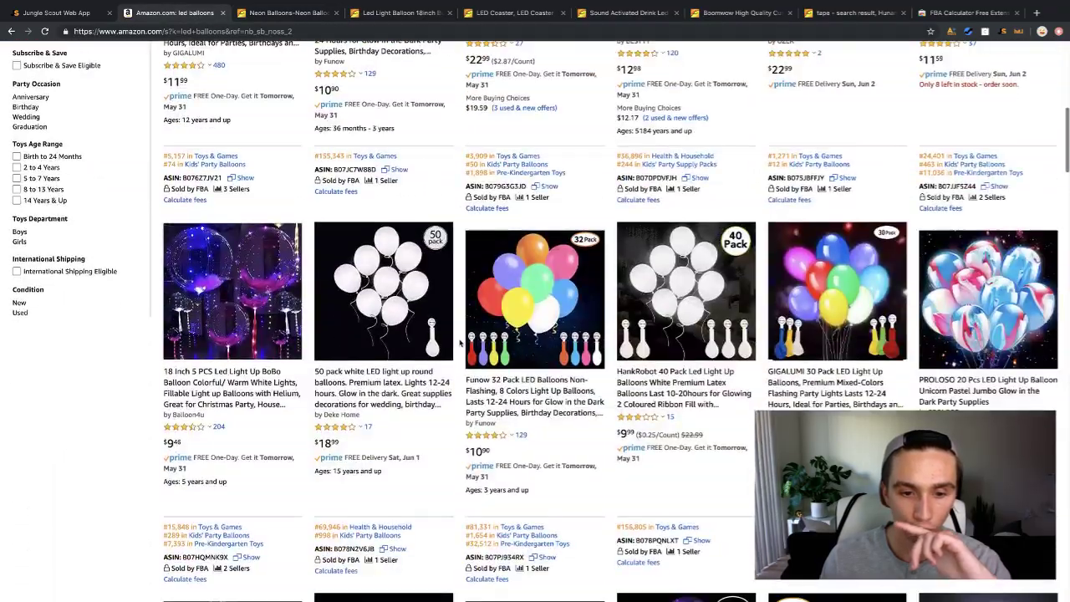
scroll(460, 341, down, 5)
scroll(463, 341, up, 12)
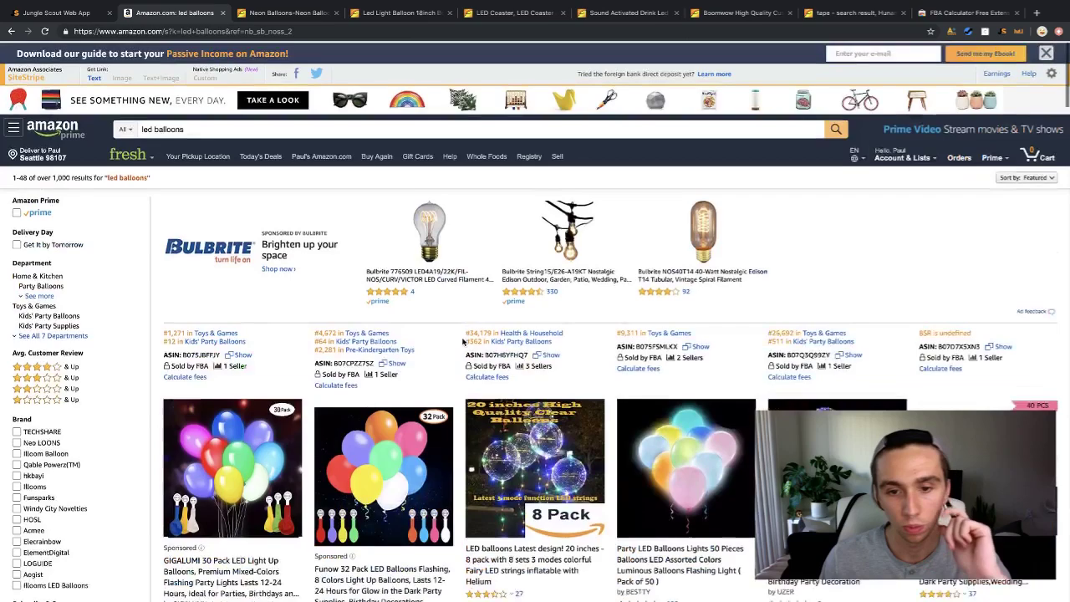
Return to Alibaba's neon balloons results and open the OP-R Price 12 Inch Assorted Color Neon foil balloon listing.
click(276, 12)
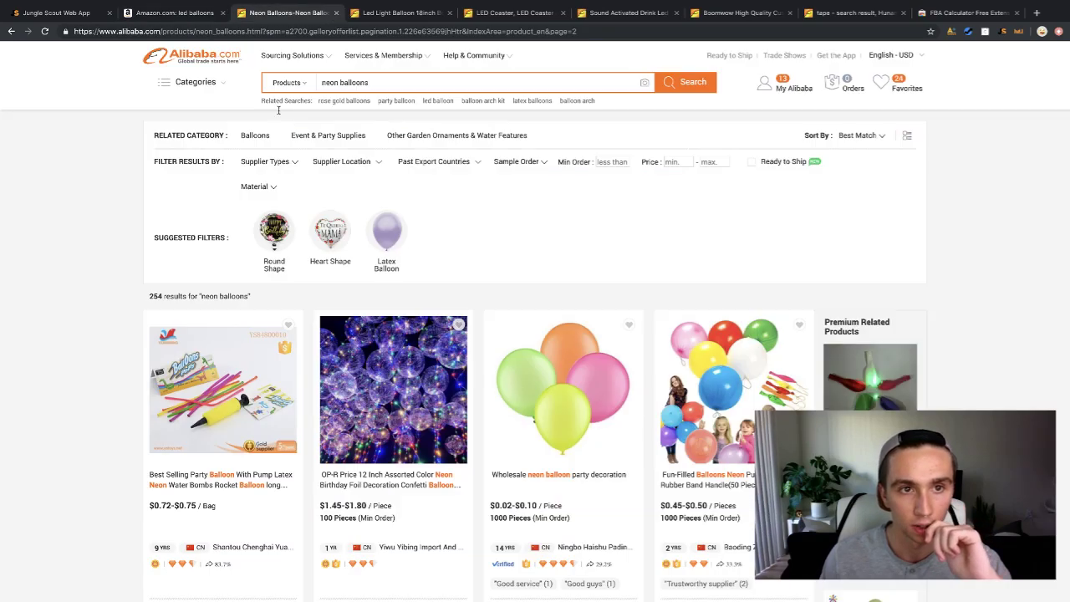
click(368, 84)
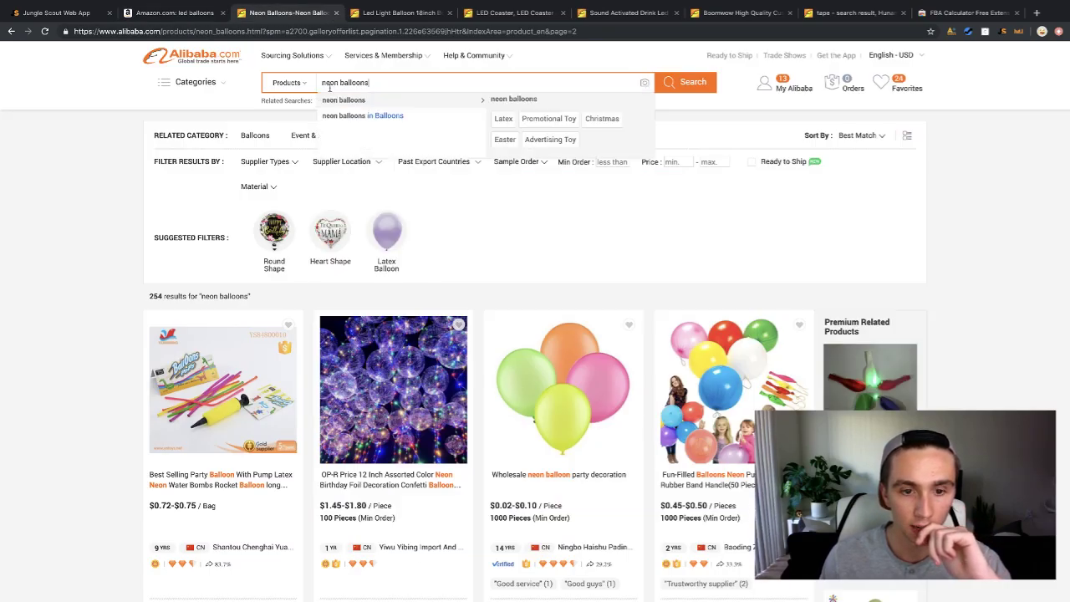
scroll(404, 136, down, 3)
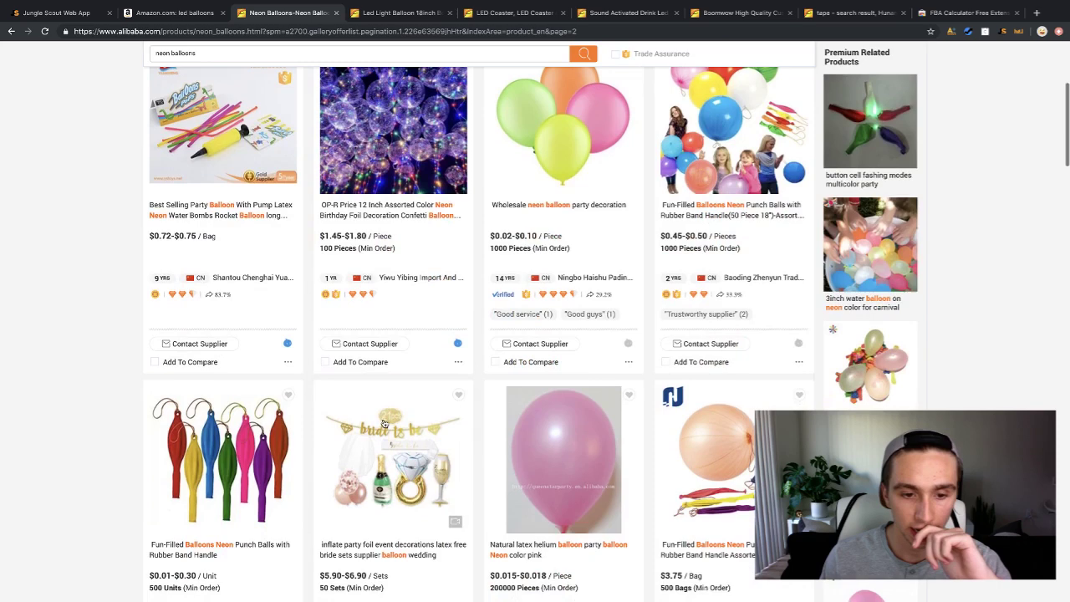
click(405, 180)
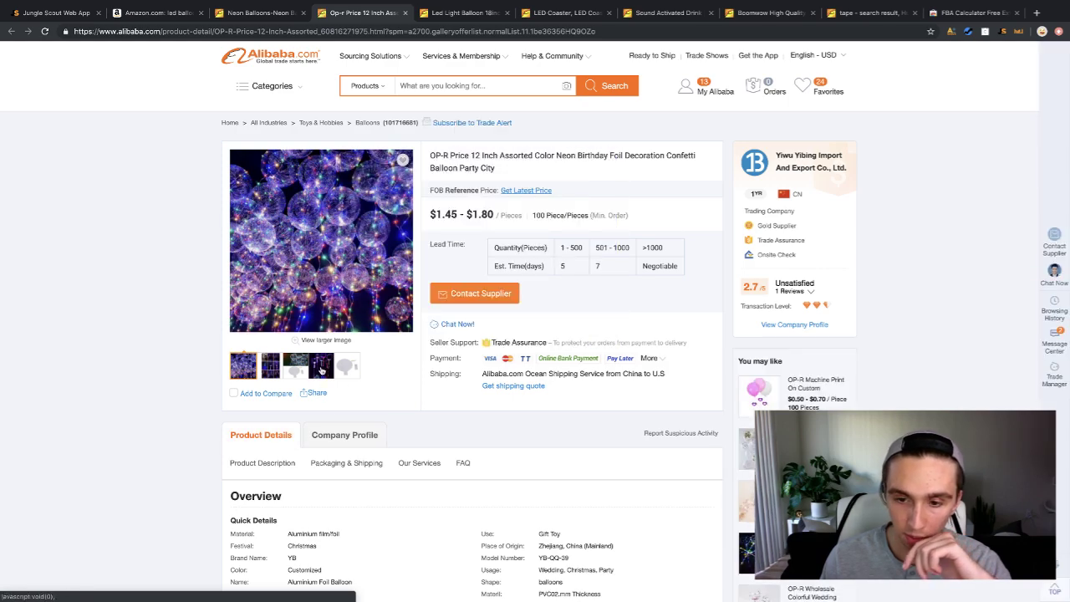
Examine the specifications and product photos of the OP-R 12 inch neon balloon listing.
scroll(288, 369, down, 15)
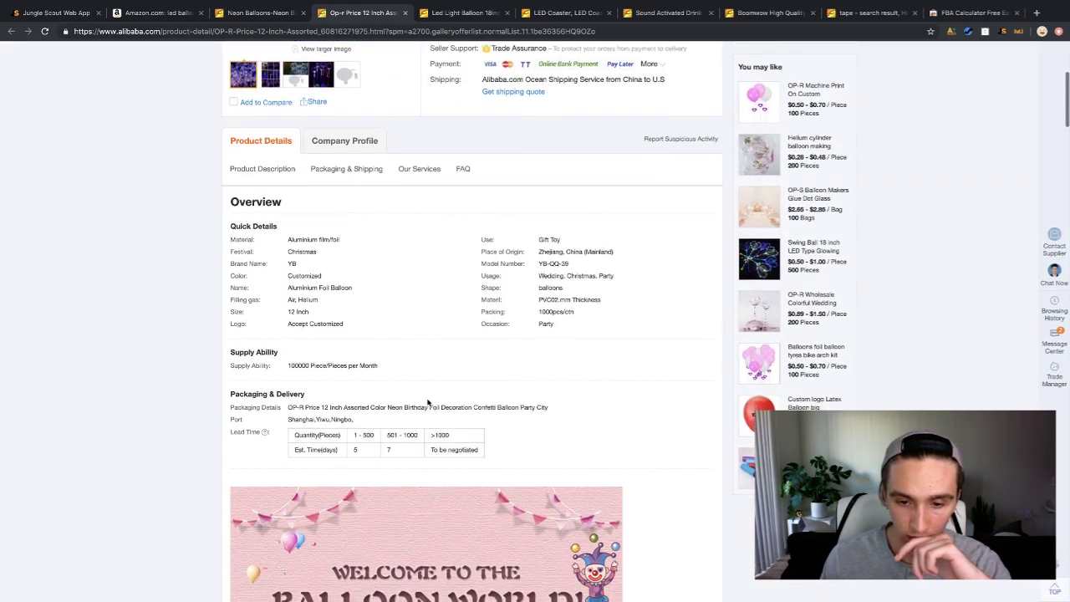
scroll(433, 399, down, 4)
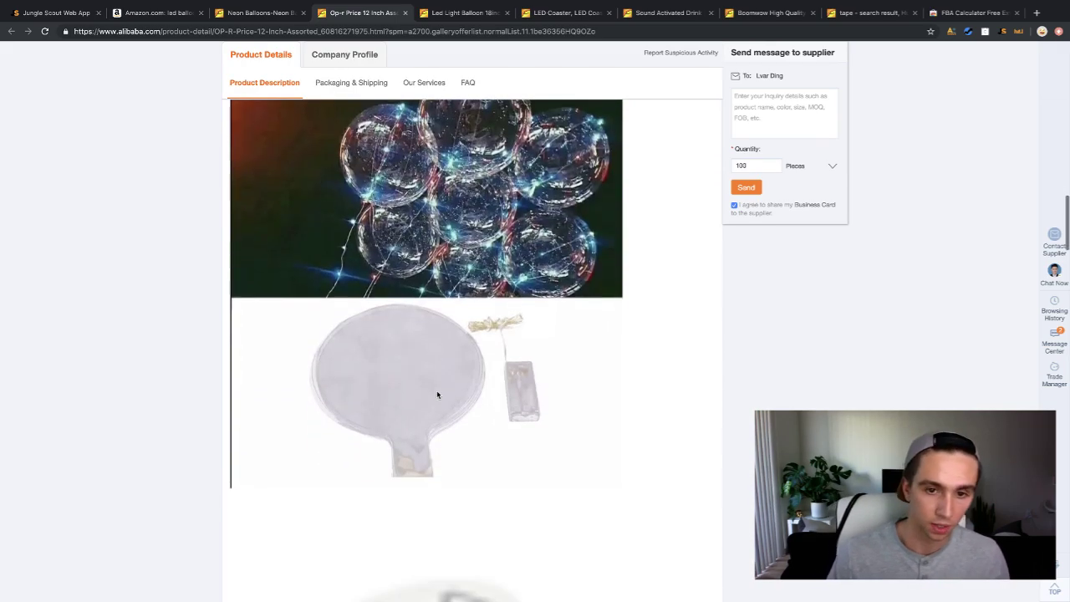
scroll(435, 394, up, 15)
scroll(449, 380, down, 1)
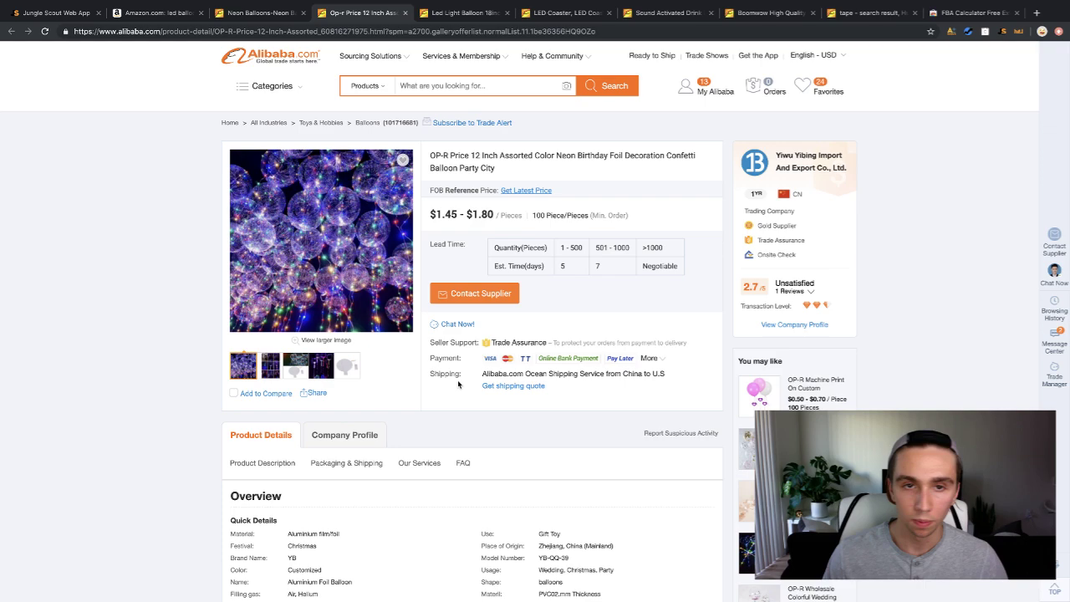
Return to Jungle Scout's Product Database and review its filters and the first product results.
click(53, 15)
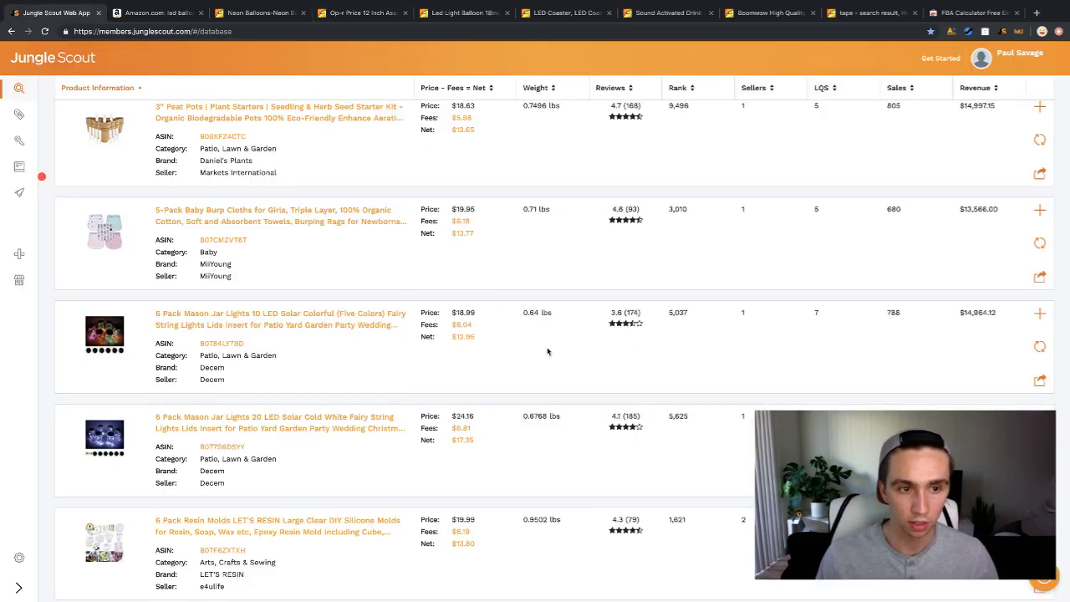
scroll(394, 282, up, 15)
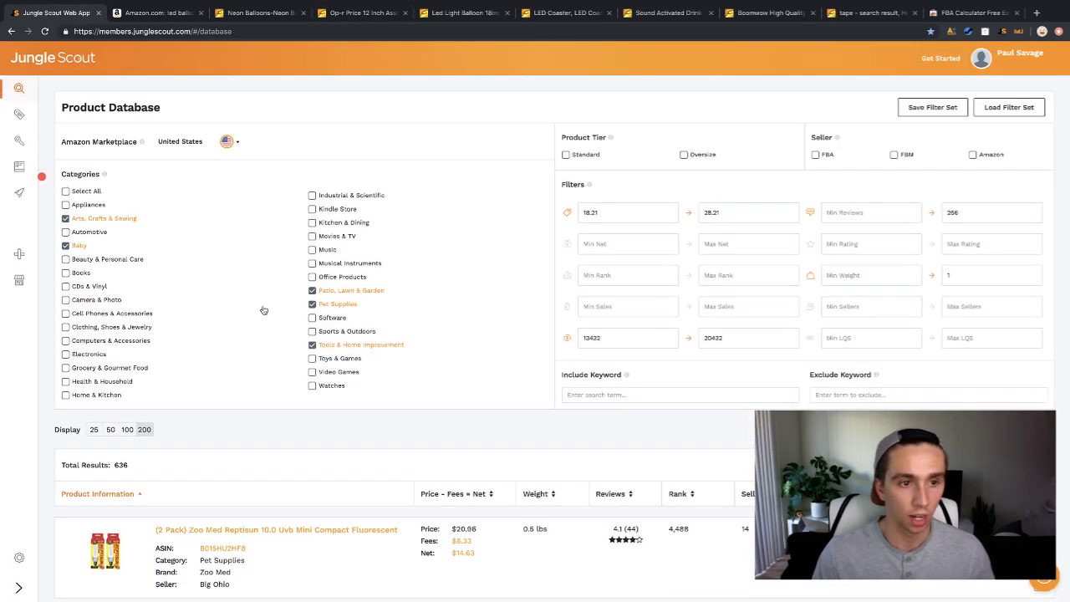
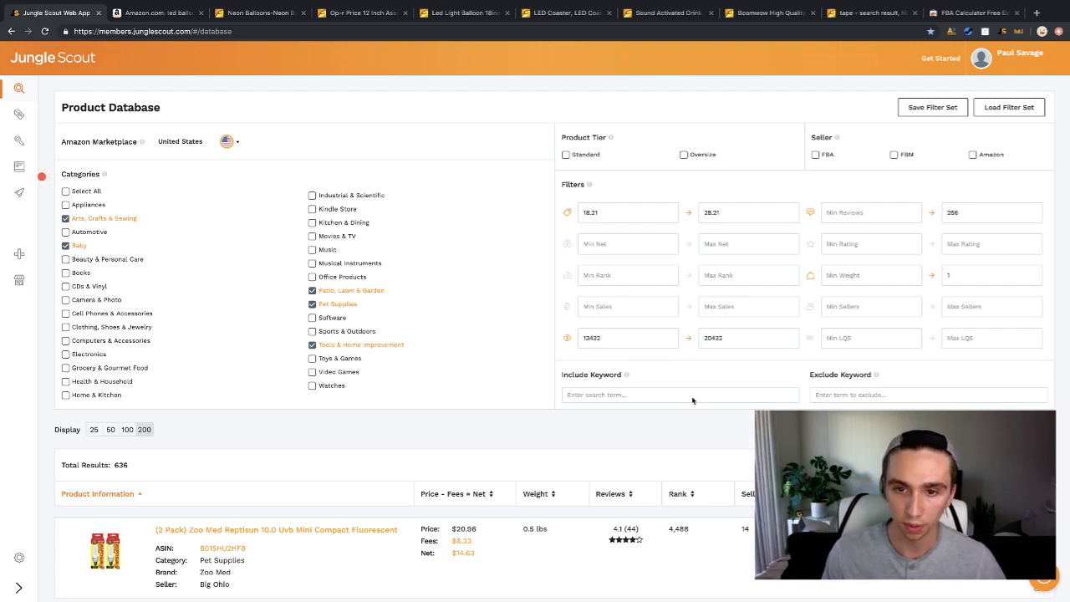
scroll(541, 311, down, 10)
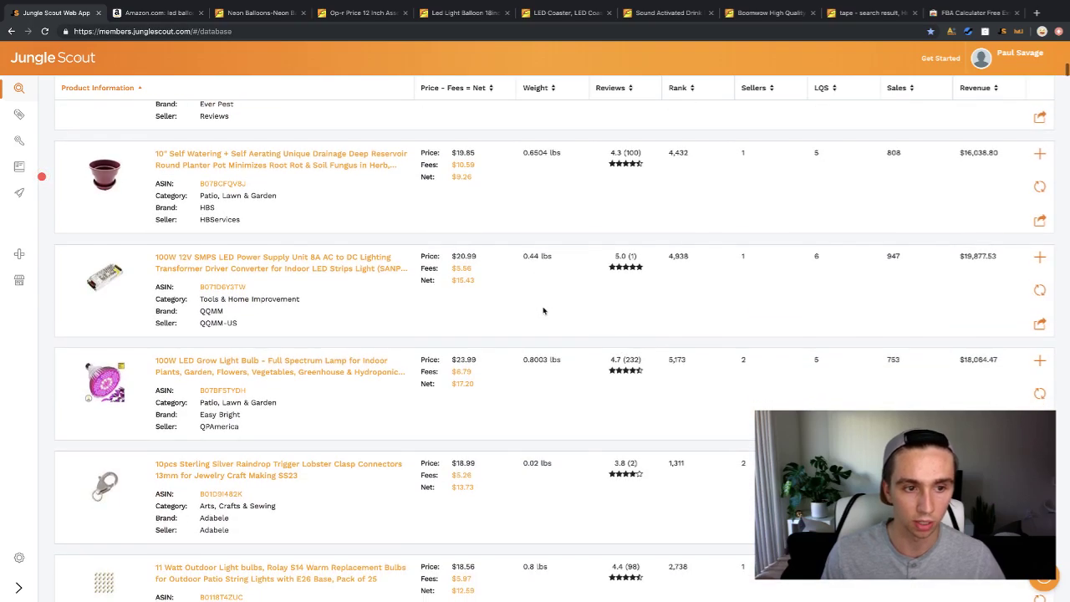
scroll(560, 342, down, 5)
scroll(560, 342, down, 3)
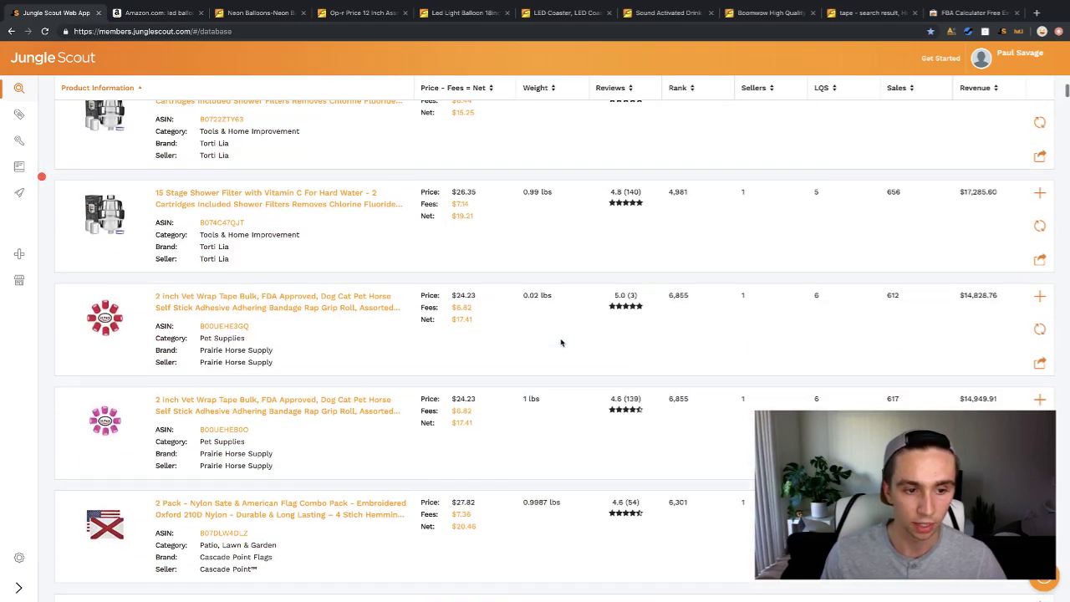
key(Home)
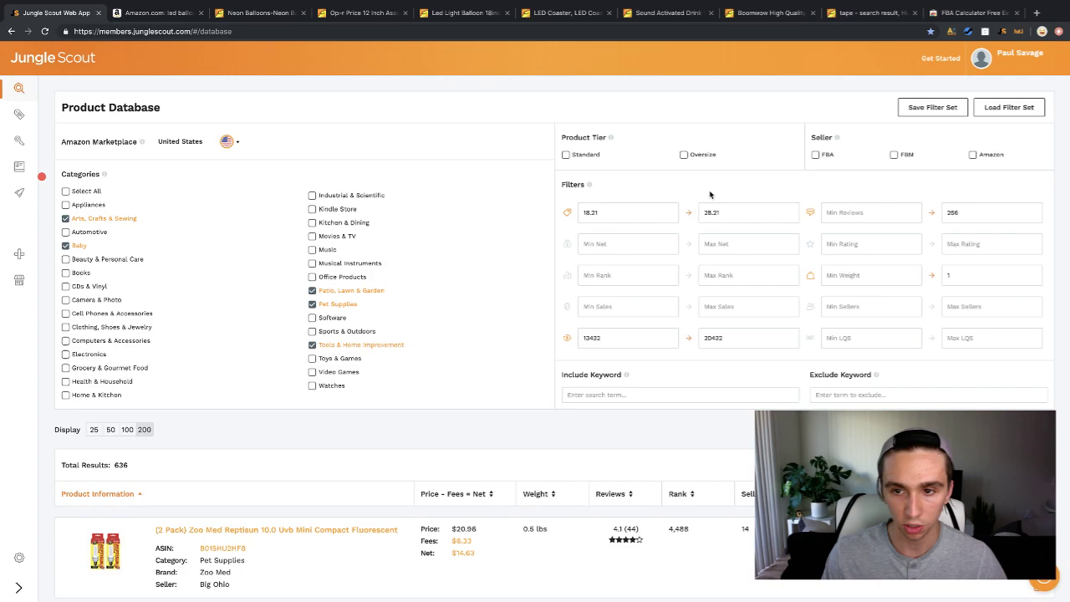
Look through the Product Database results for product ideas, from the pet lamps down to the peat pots.
scroll(407, 327, down, 3)
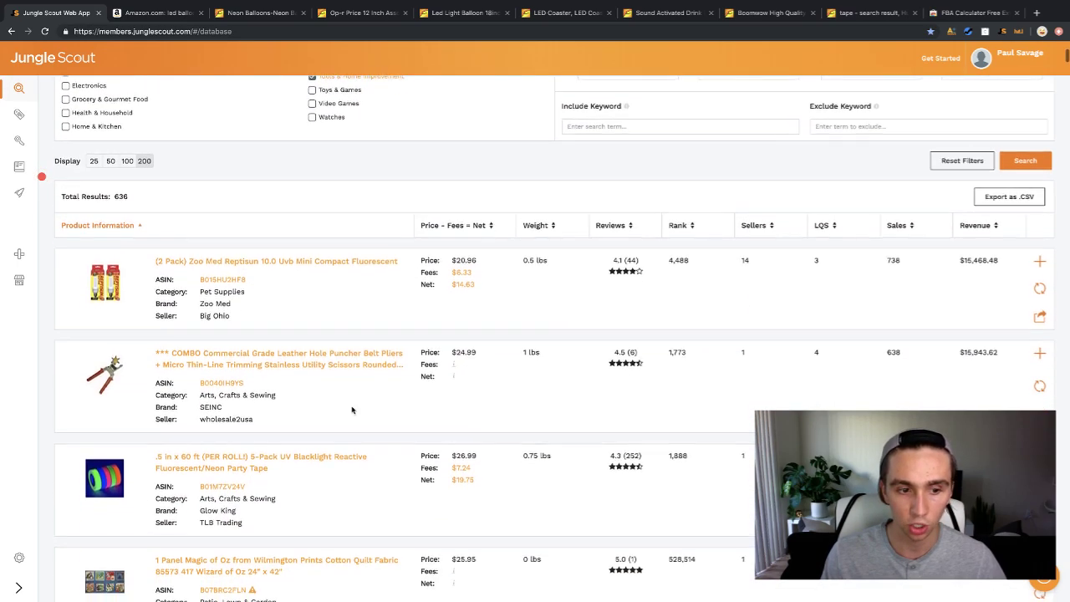
scroll(470, 340, down, 3)
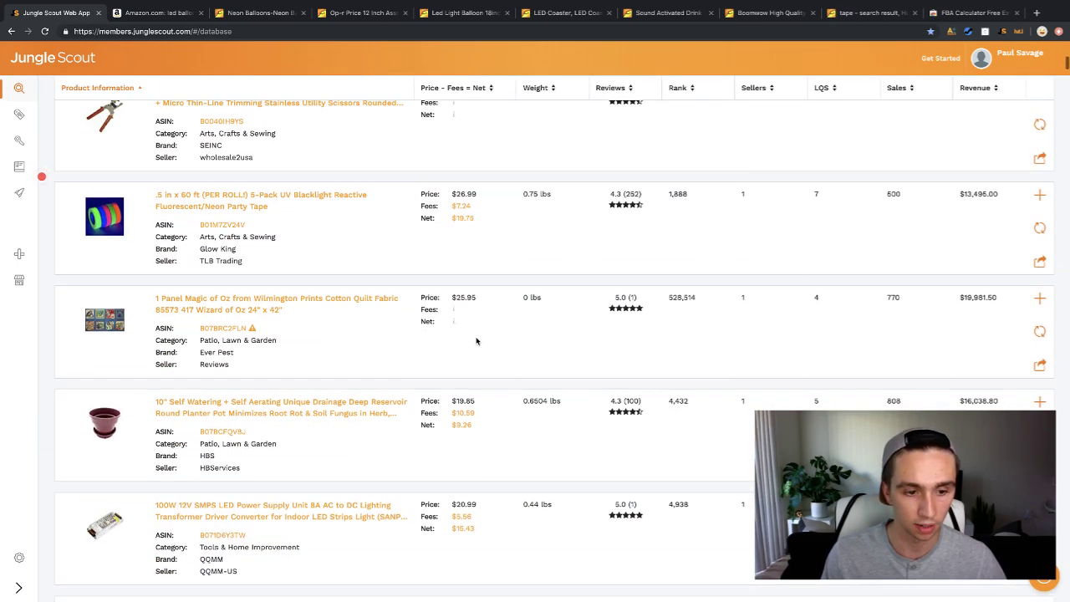
scroll(476, 340, down, 3)
scroll(474, 340, down, 3)
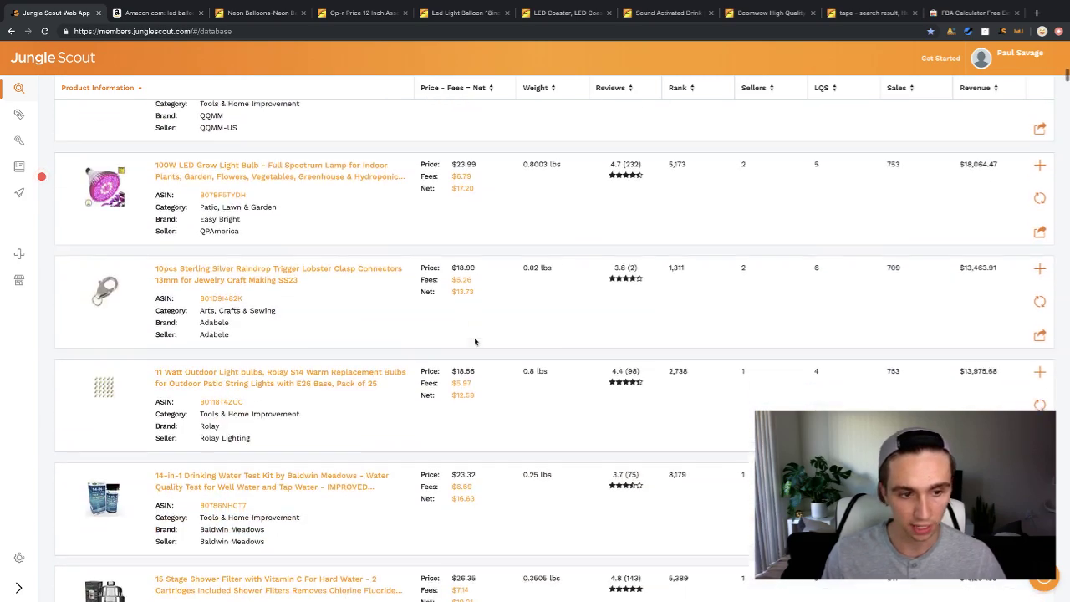
scroll(474, 339, down, 3)
scroll(459, 334, down, 2)
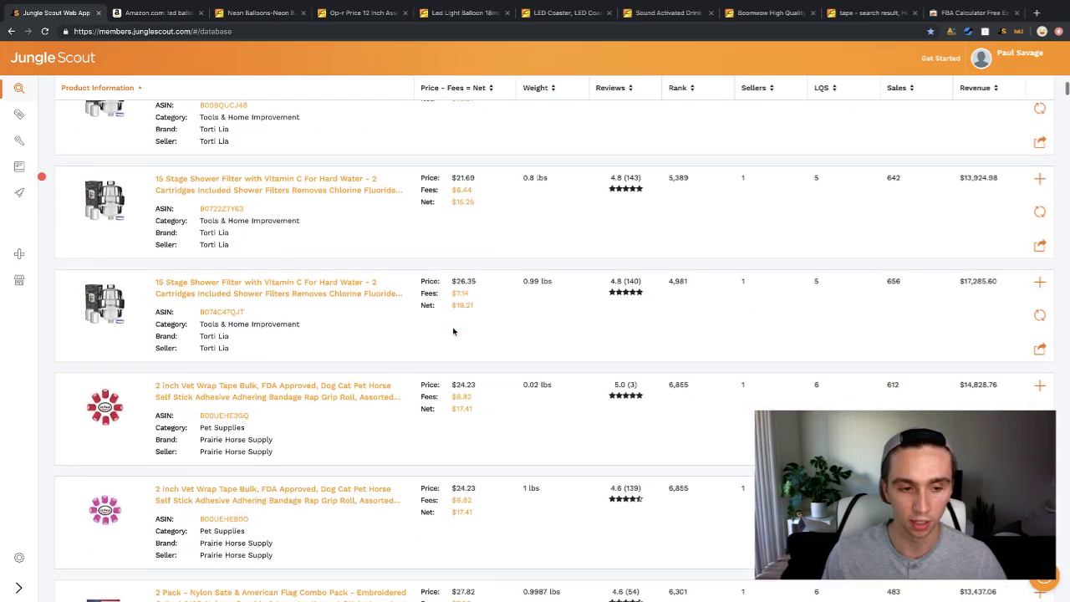
scroll(455, 332, down, 5)
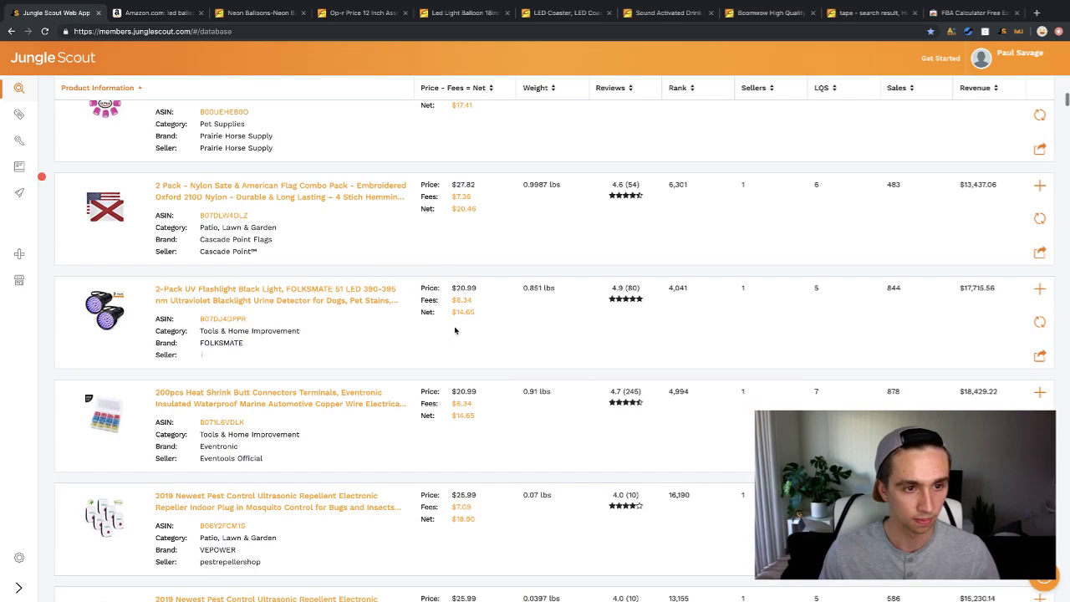
scroll(456, 331, down, 3)
scroll(456, 333, down, 5)
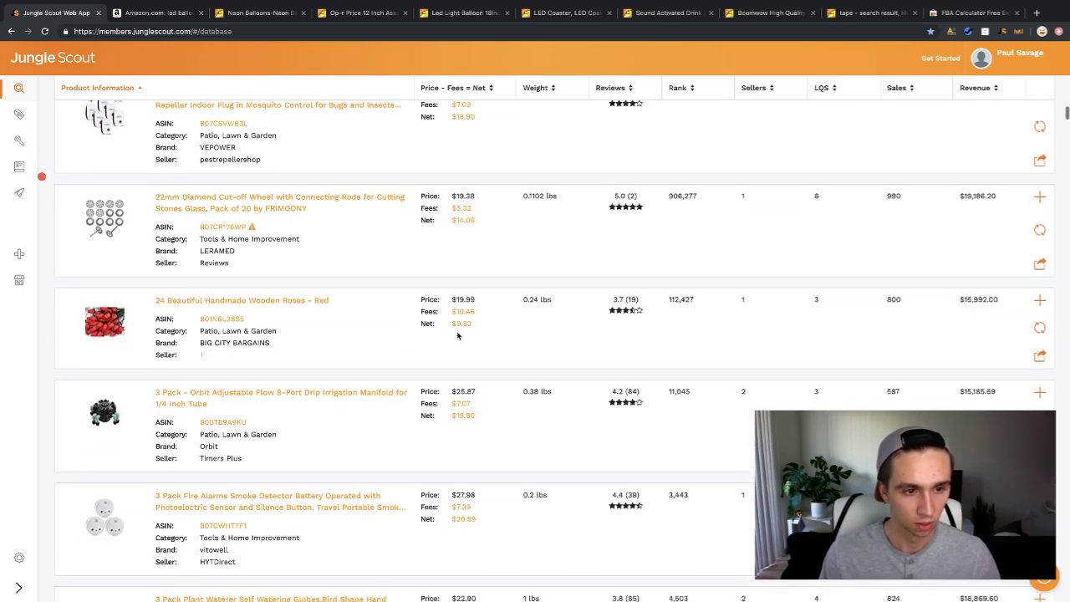
scroll(458, 335, down, 2)
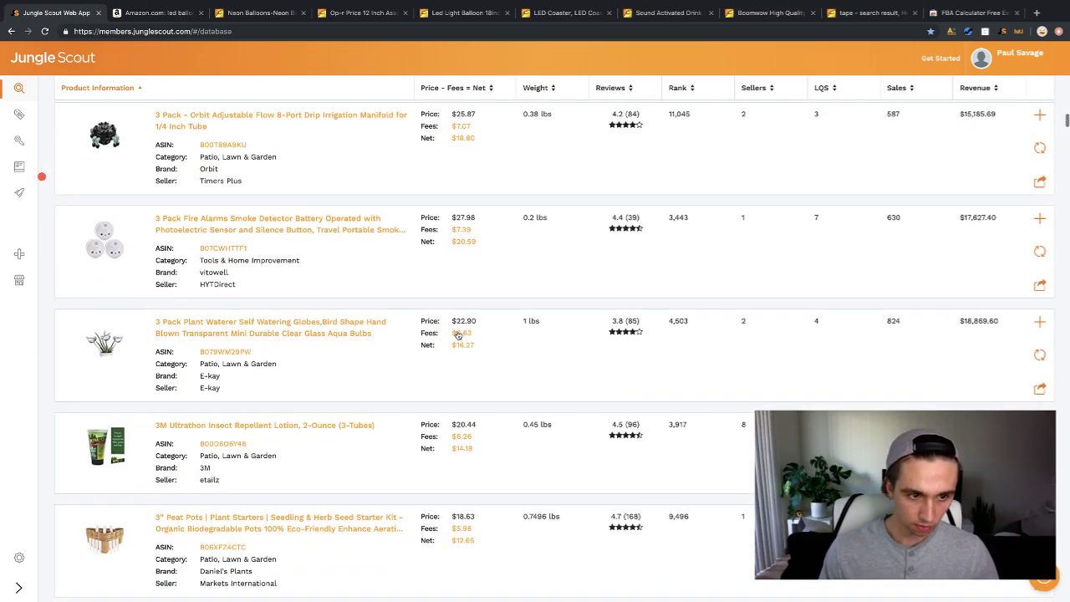
Open the Amazon listing of the VEPOWER 2019 Newest Pest Control Ultrasonic Repellent from the Product Database results.
scroll(457, 336, up, 6)
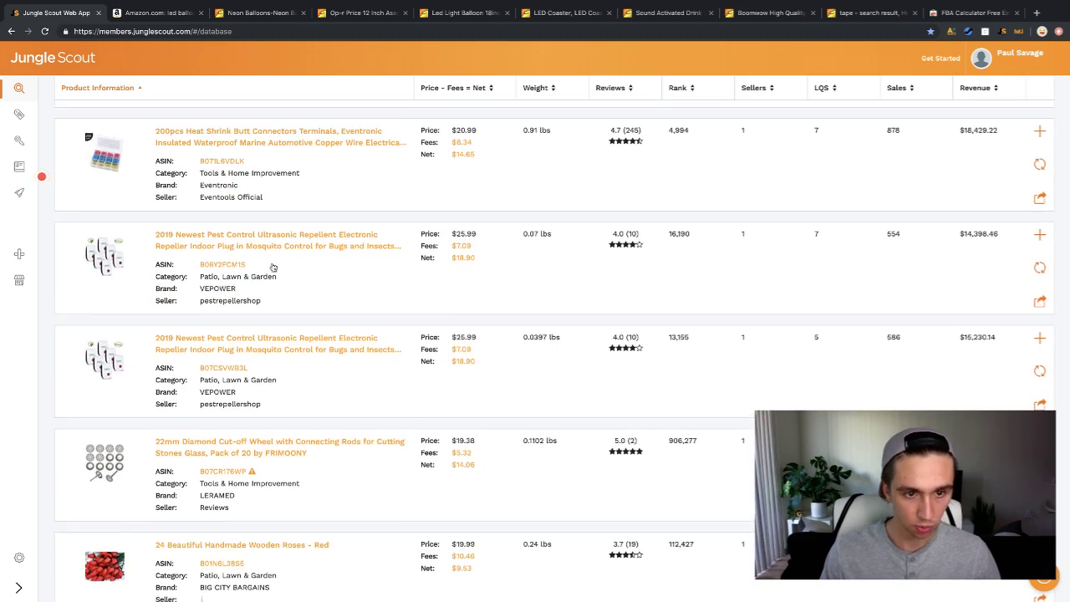
click(269, 247)
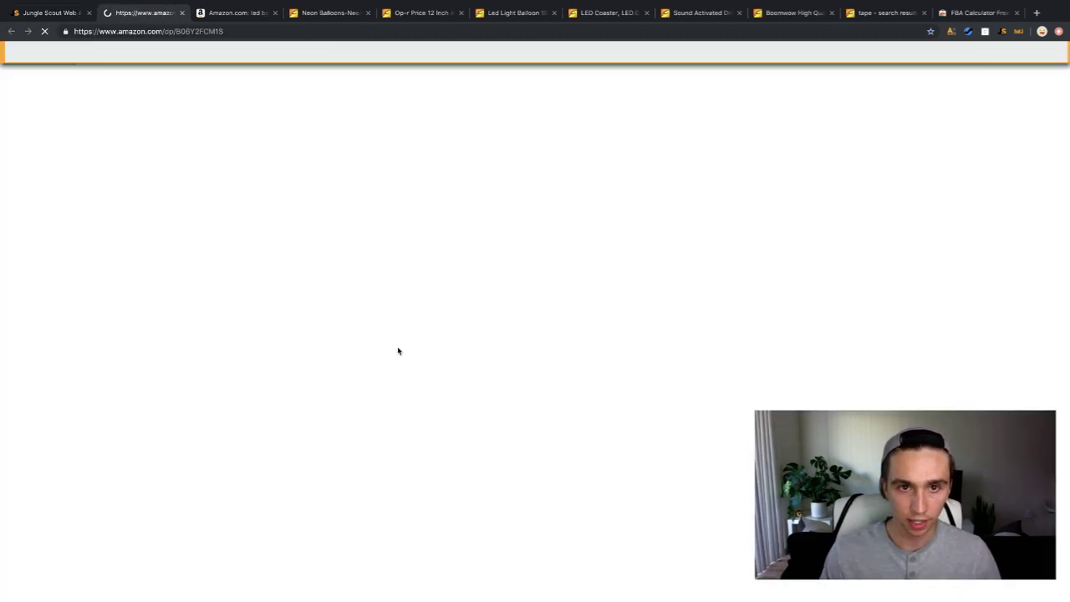
click(149, 107)
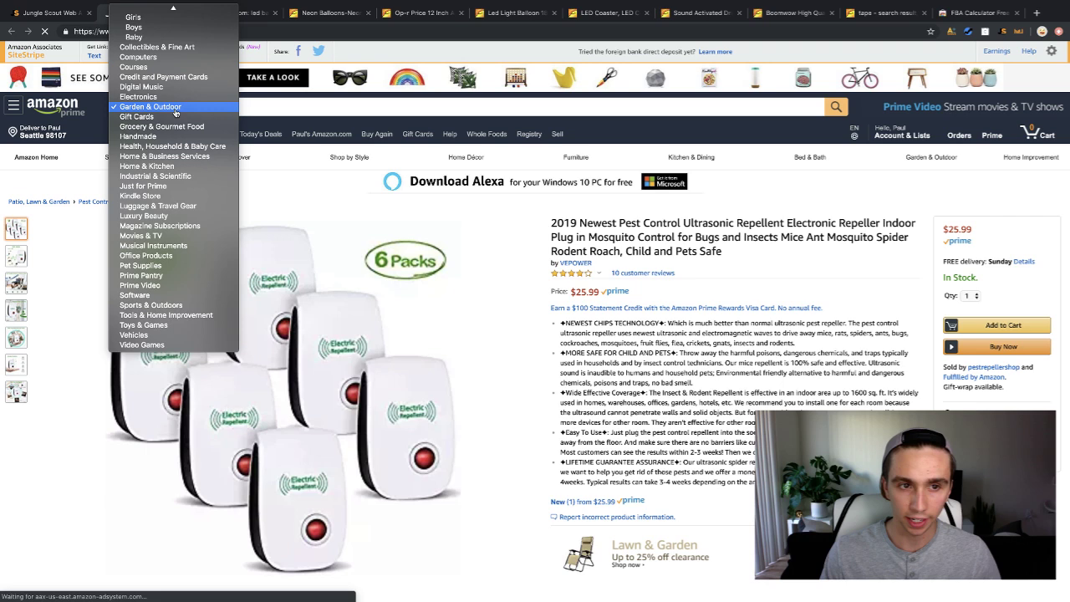
click(146, 11)
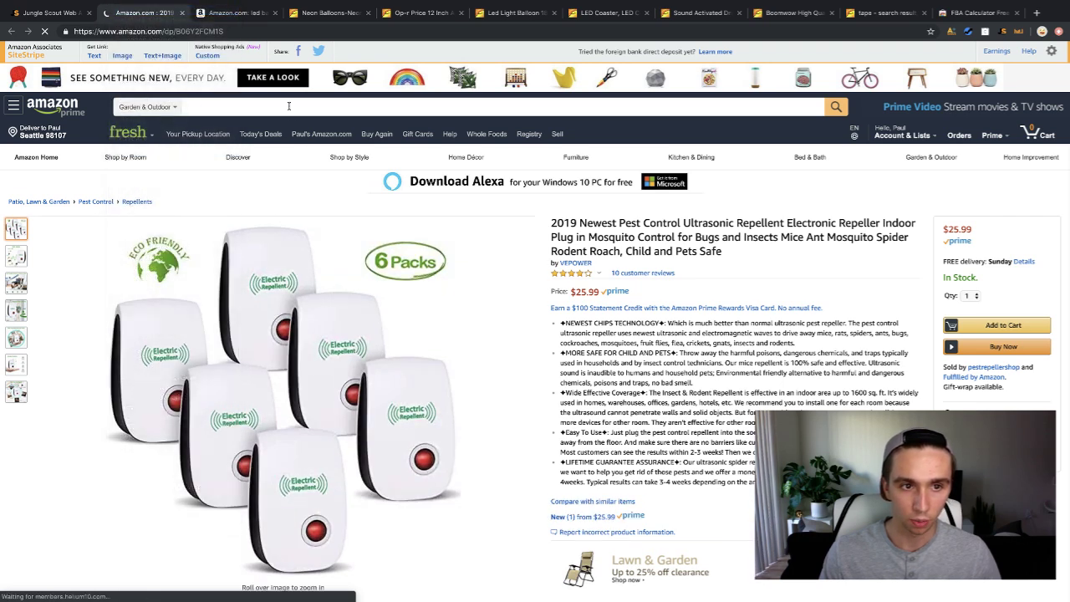
Search Amazon for "ultrasonic pest repeller" across all departments, using the suggested search term.
click(147, 107)
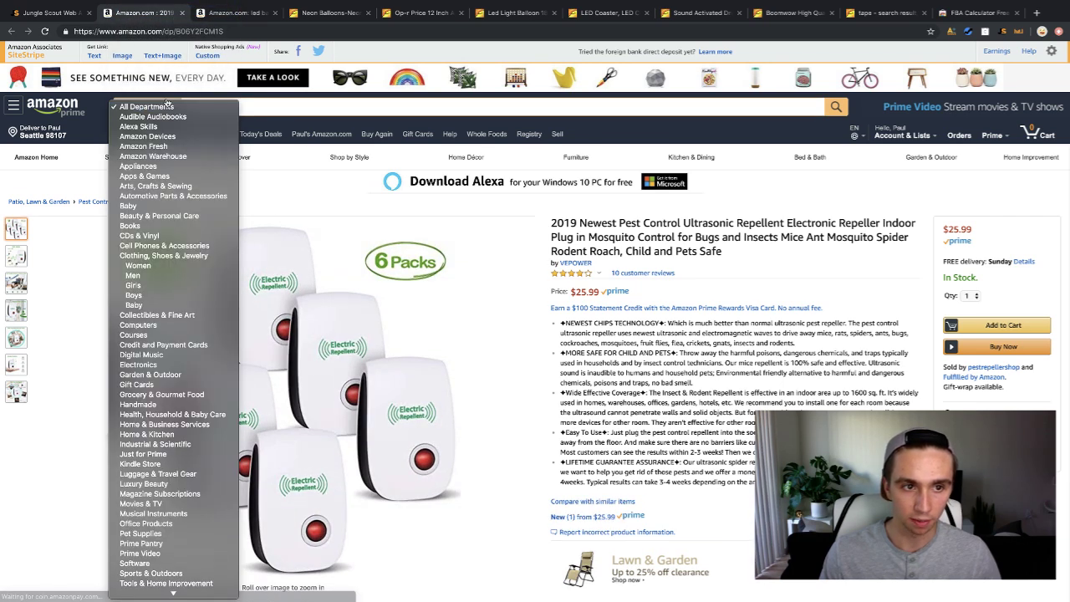
click(316, 109)
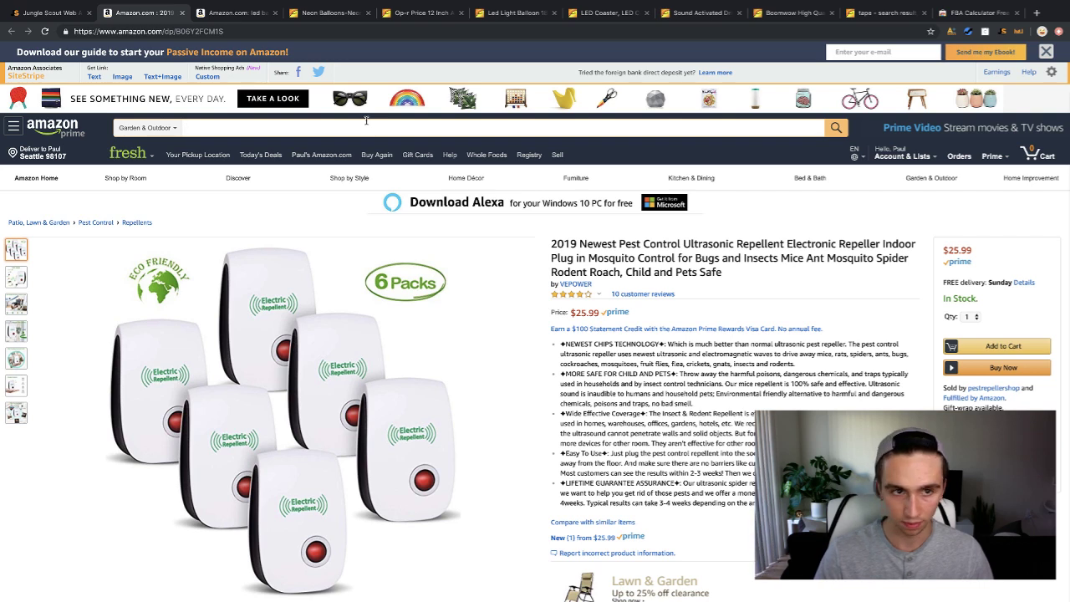
text(ultraso)
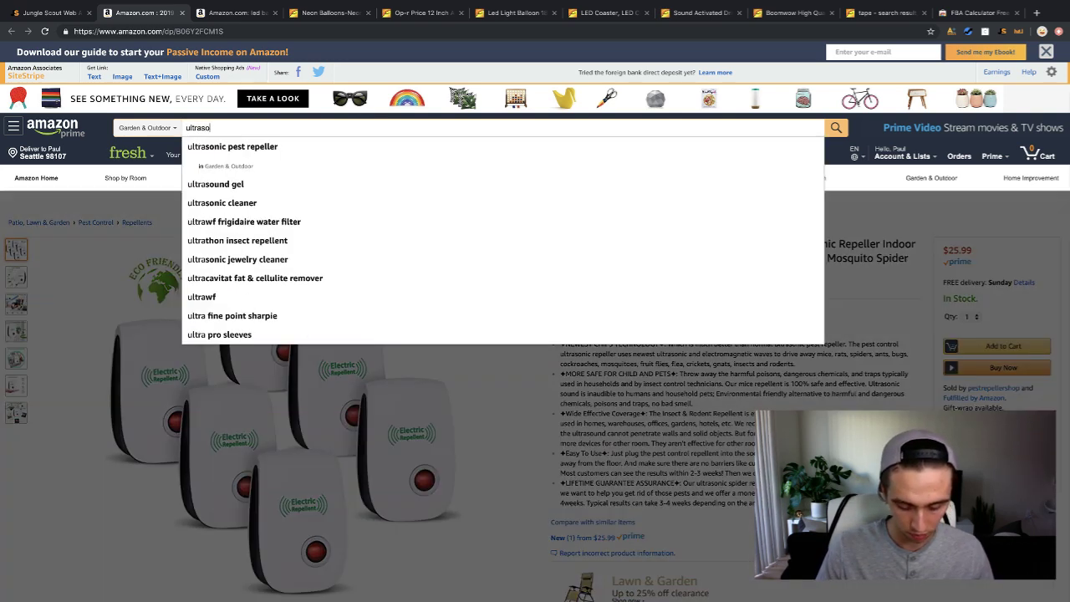
text(lnic)
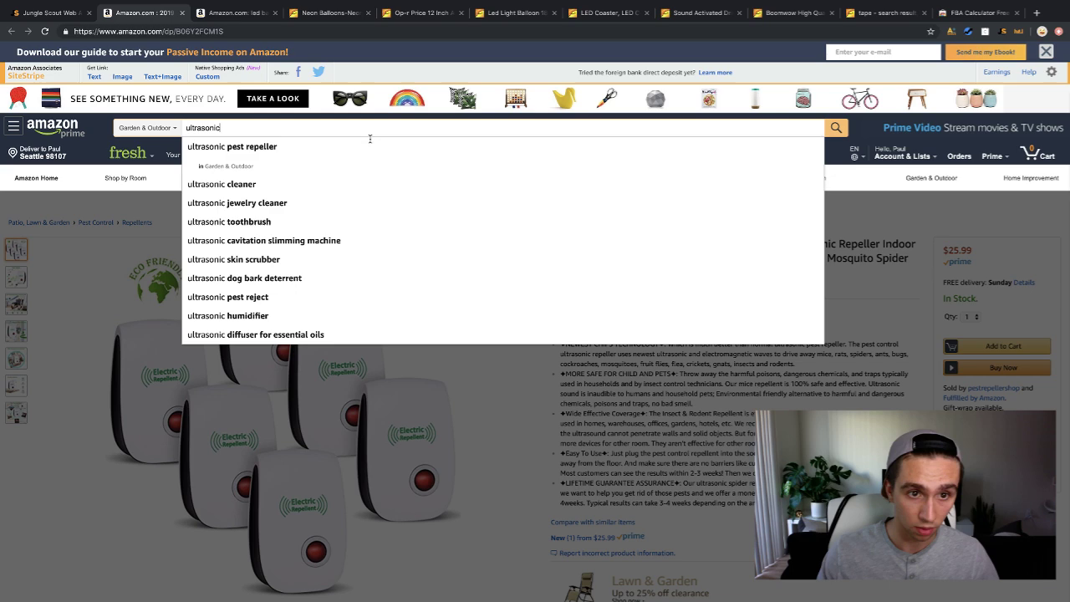
click(330, 157)
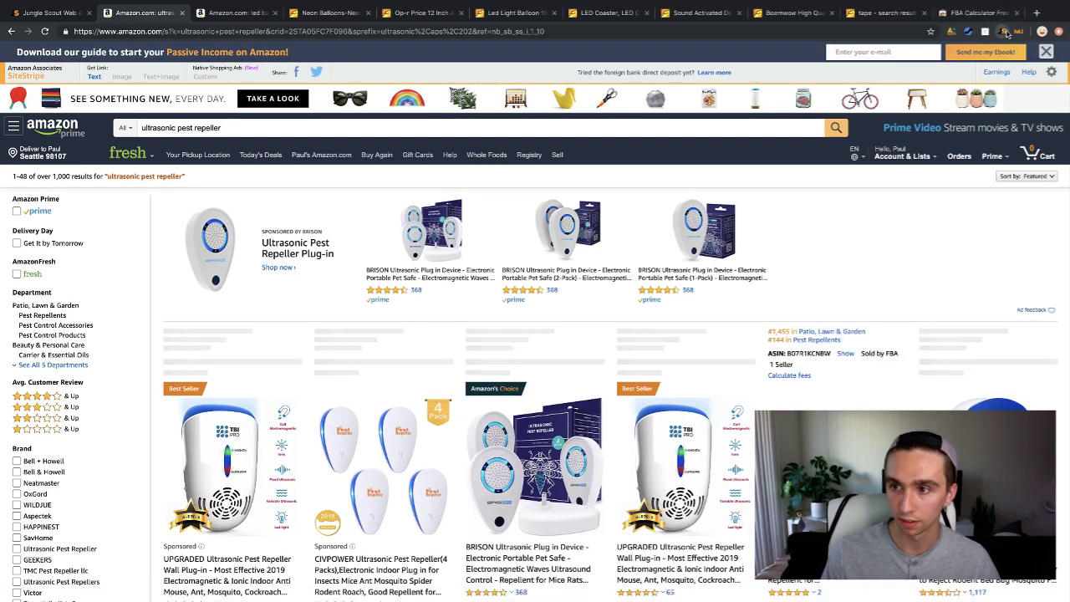
Run the Jungle Scout extension on the ultrasonic pest repeller results and examine its metrics and product previews.
click(1005, 30)
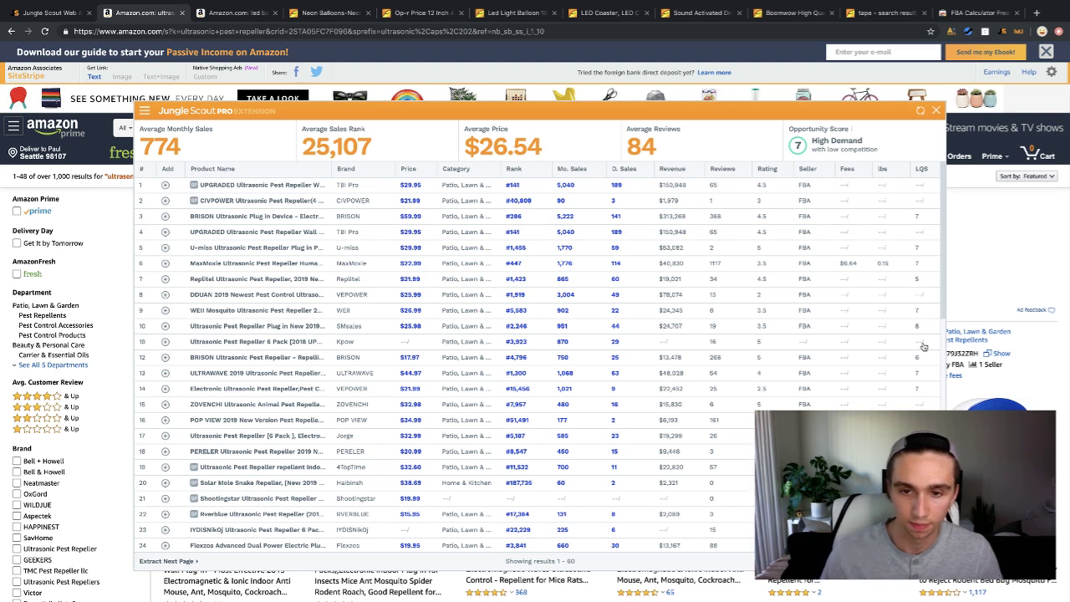
mouse_move(219, 314)
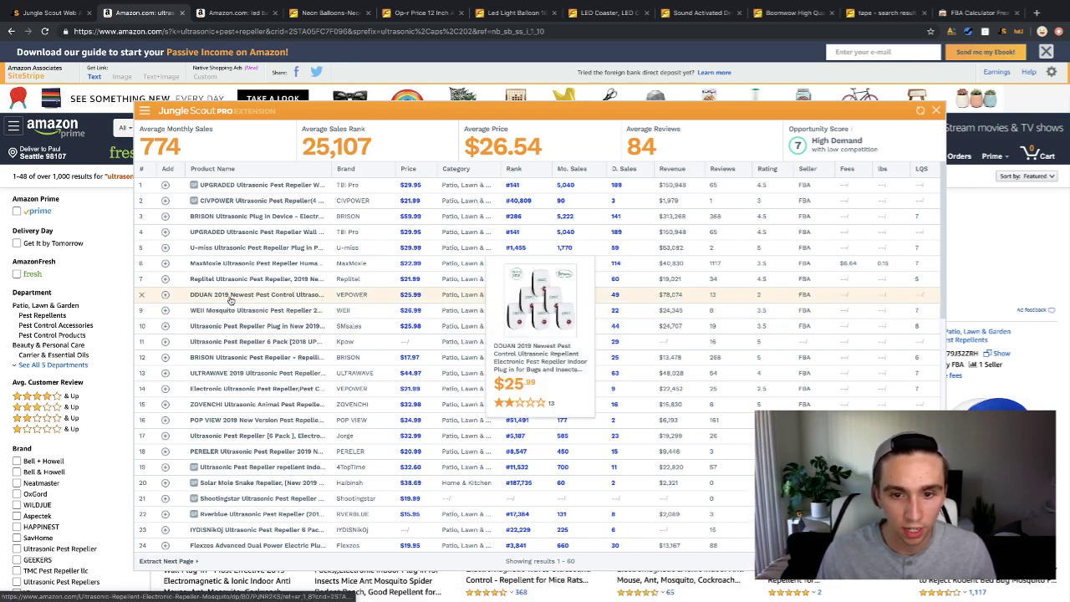
mouse_move(236, 276)
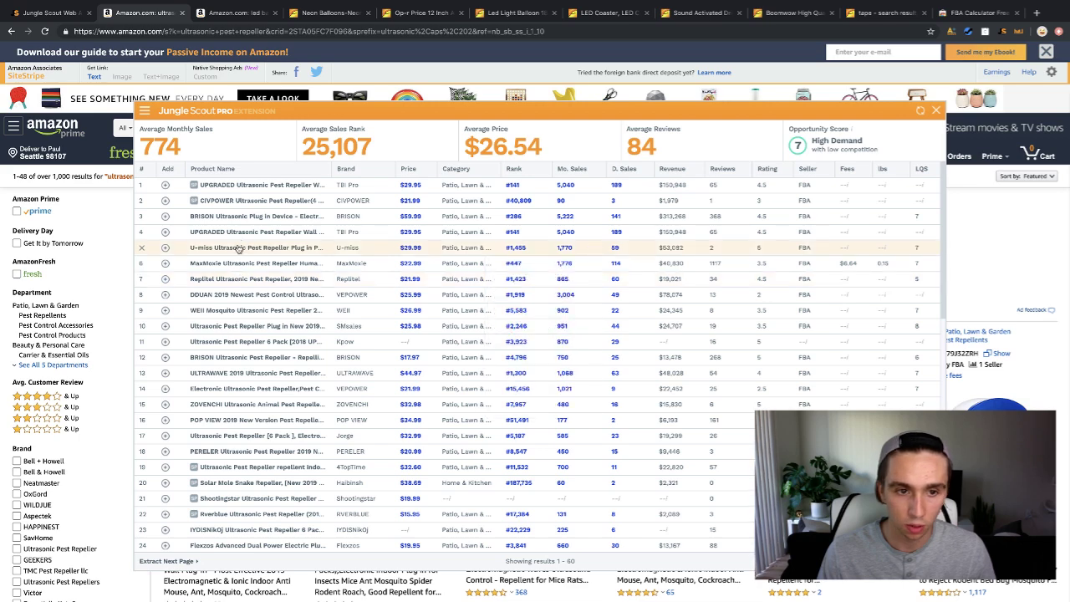
Open the U-miss Ultrasonic Pest Repeller listing and examine its photos, description and price history chart.
click(240, 250)
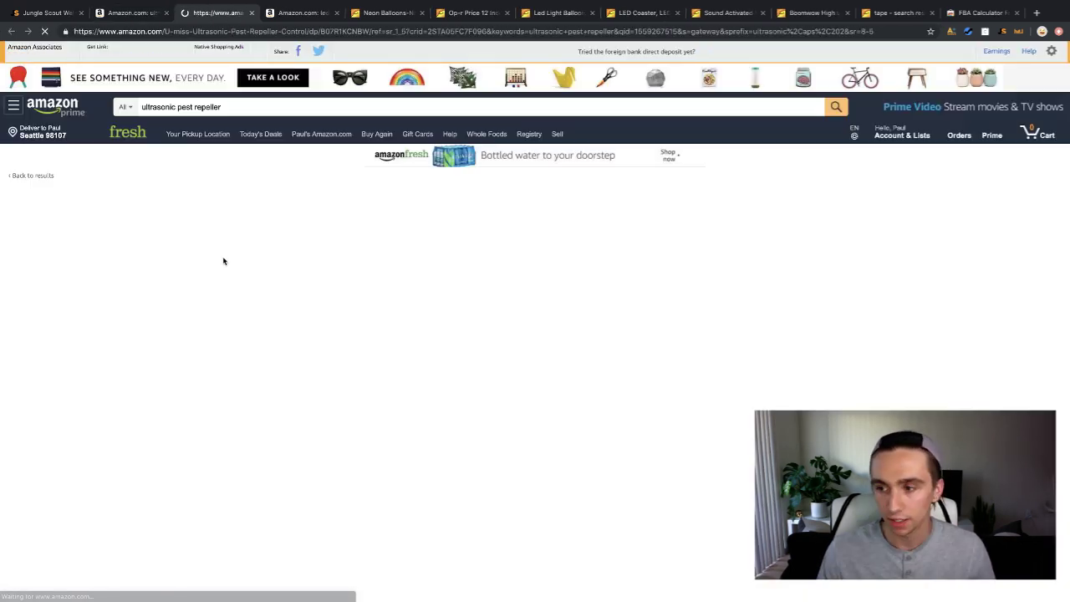
scroll(393, 296, down, 3)
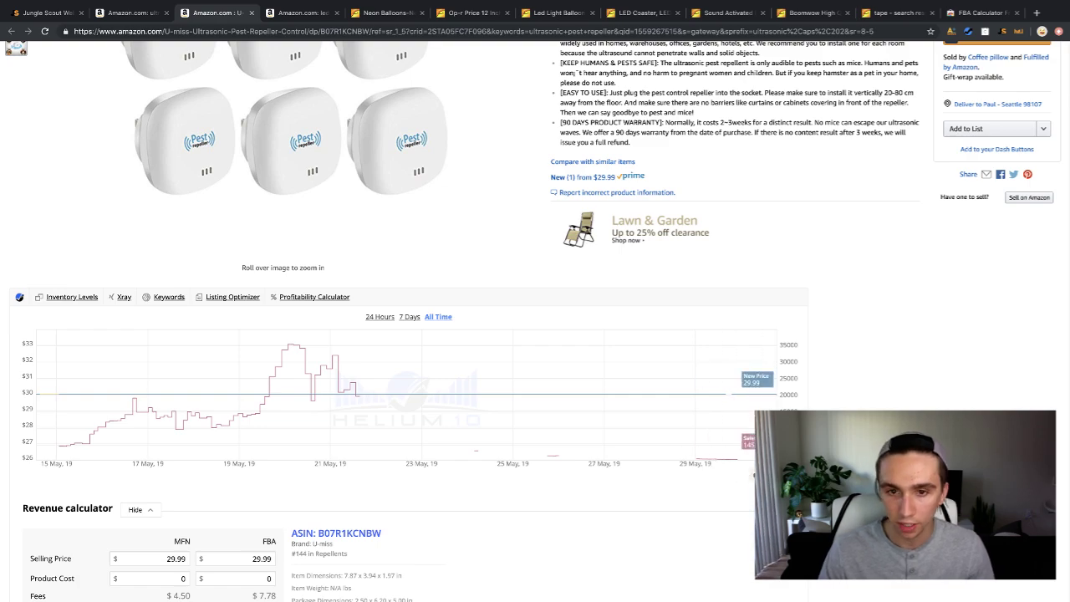
scroll(519, 389, up, 5)
scroll(524, 394, down, 2)
scroll(524, 394, up, 2)
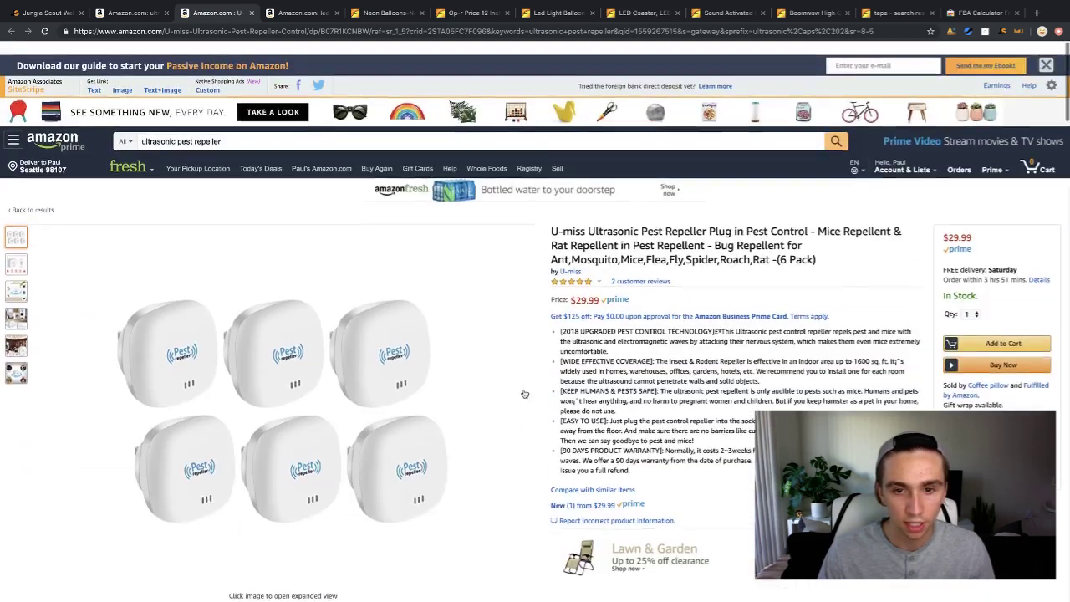
scroll(524, 394, down, 1)
Return to the ultrasonic pest repeller results and preview further competing products in the Jungle Scout extension's list.
right_click(139, 16)
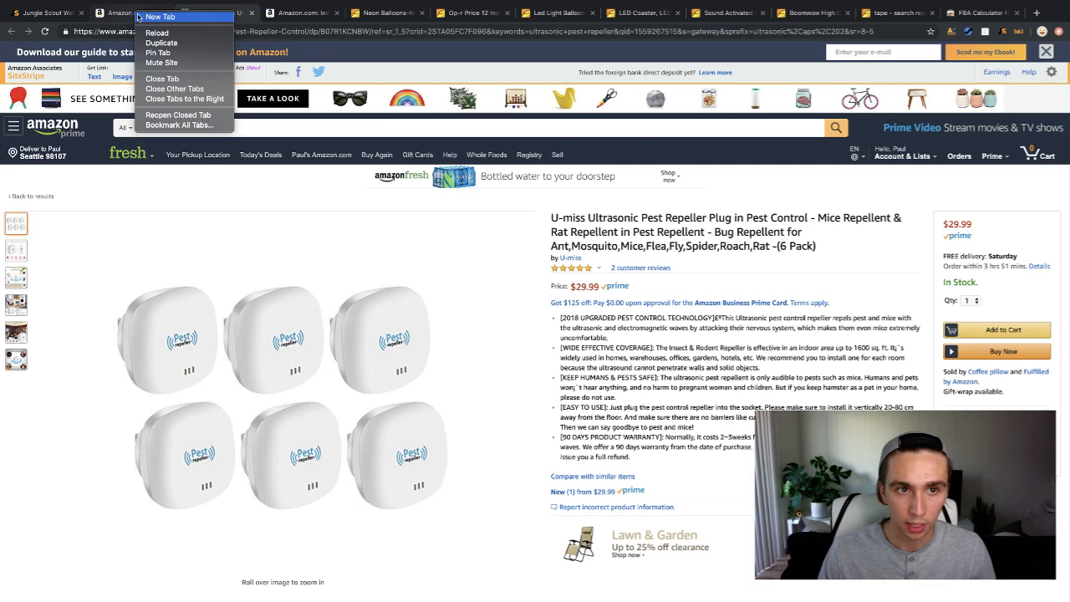
click(126, 14)
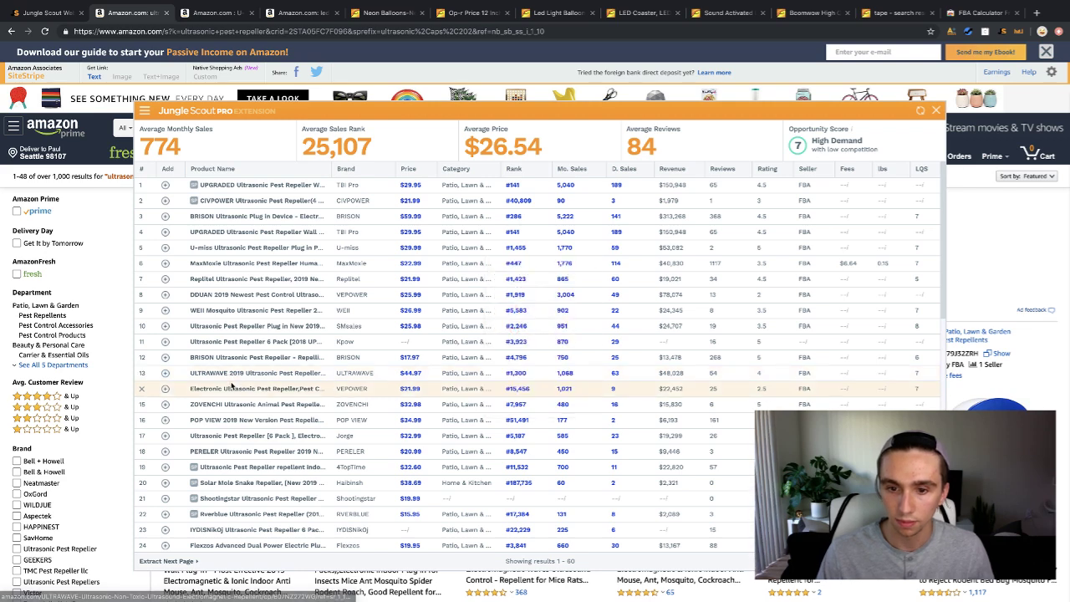
mouse_move(234, 406)
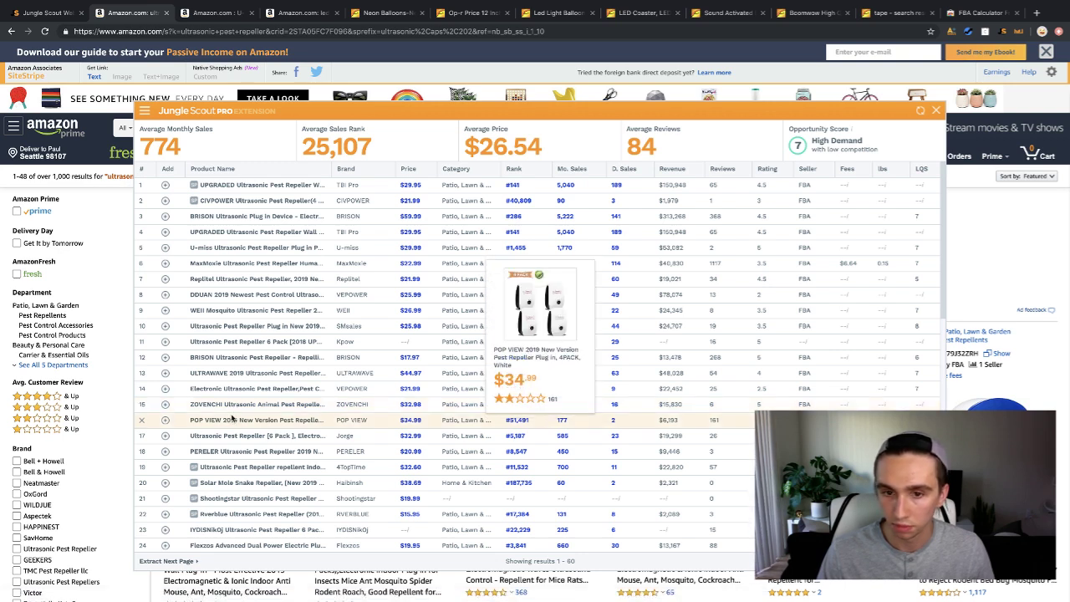
mouse_move(234, 432)
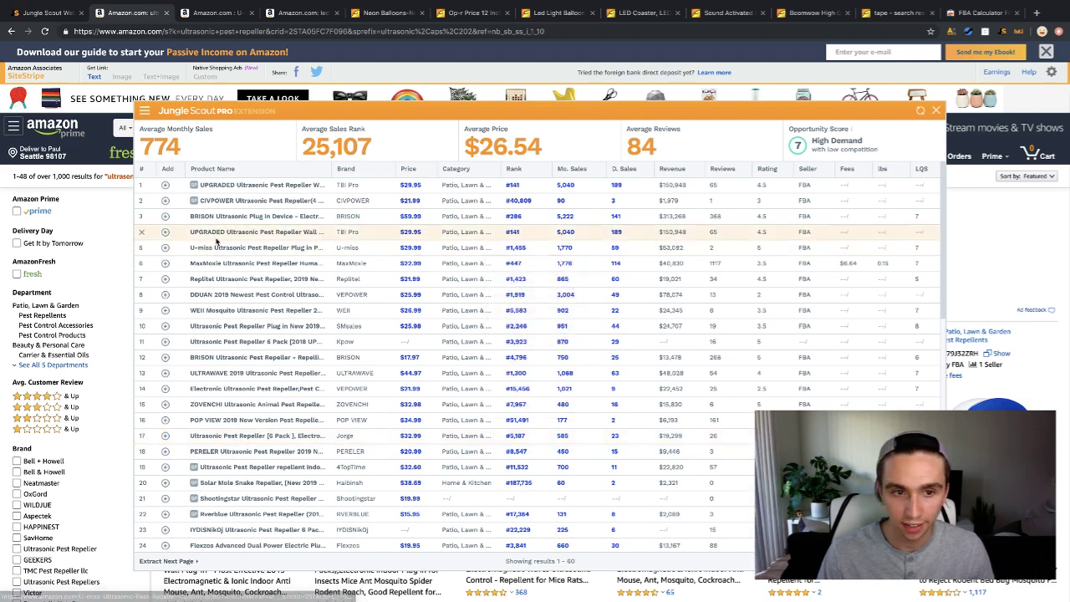
Open the TBI Pro UPGRADED Ultrasonic Pest Repeller listing and examine its price and sales rank history.
mouse_move(225, 237)
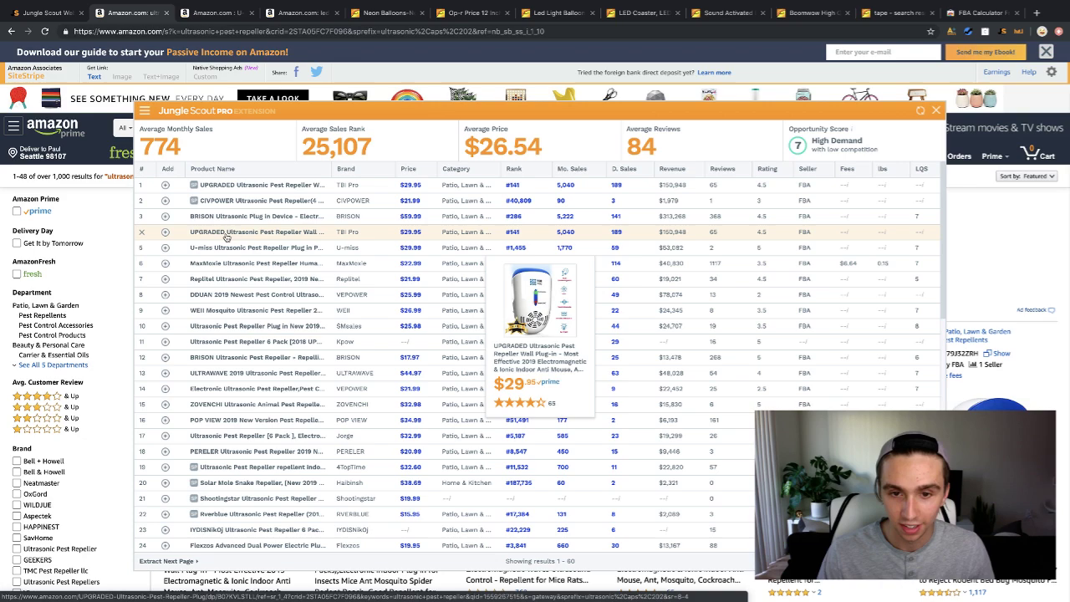
click(225, 237)
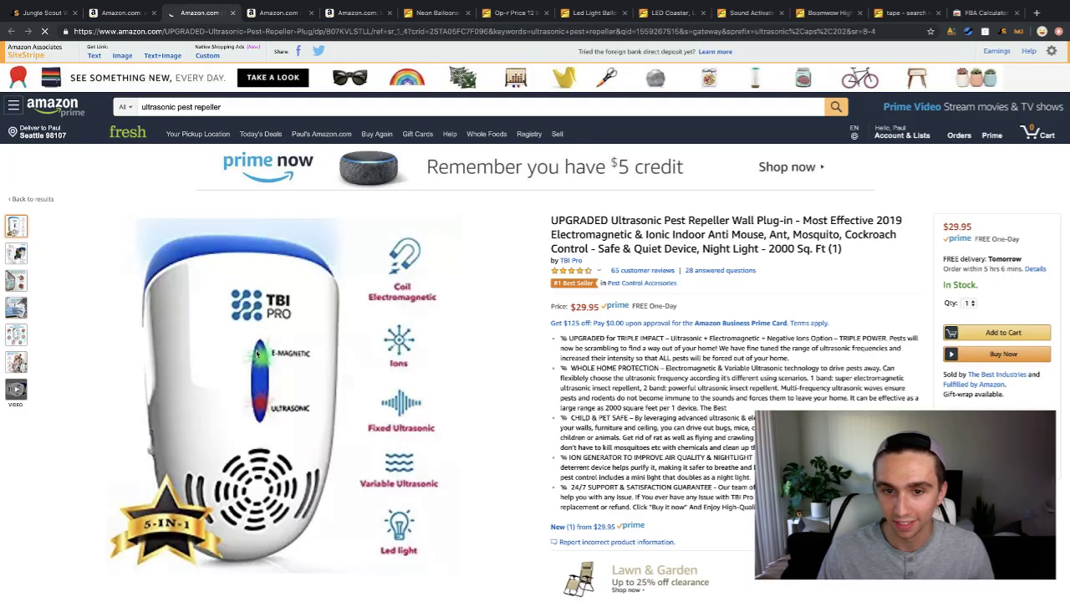
scroll(411, 379, down, 4)
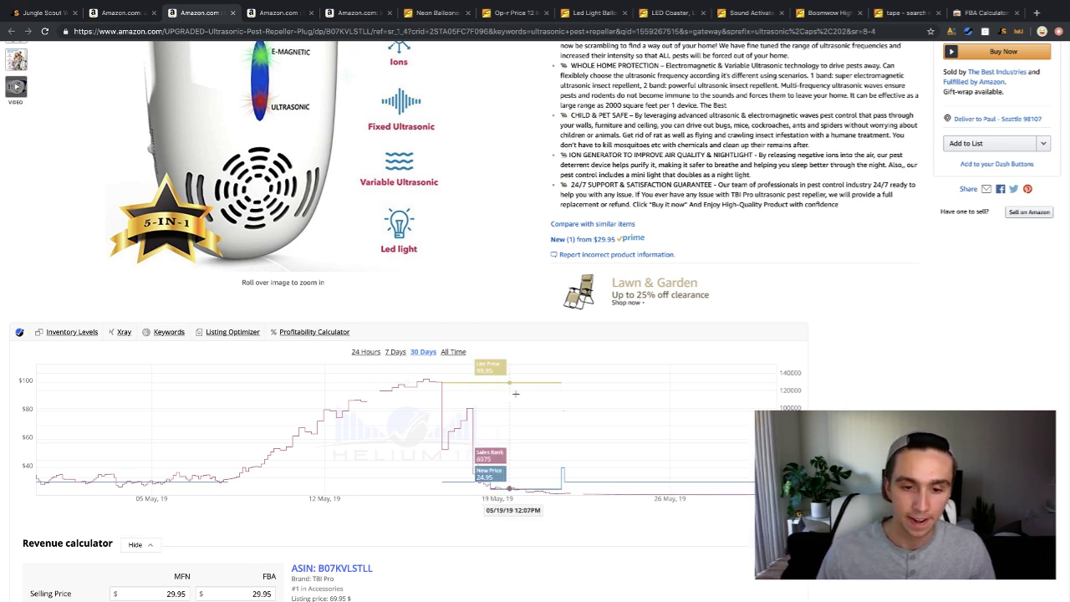
Examine the TBI Pro listing's revenue calculator, frequently bought together items and related sponsored products.
scroll(595, 404, down, 4)
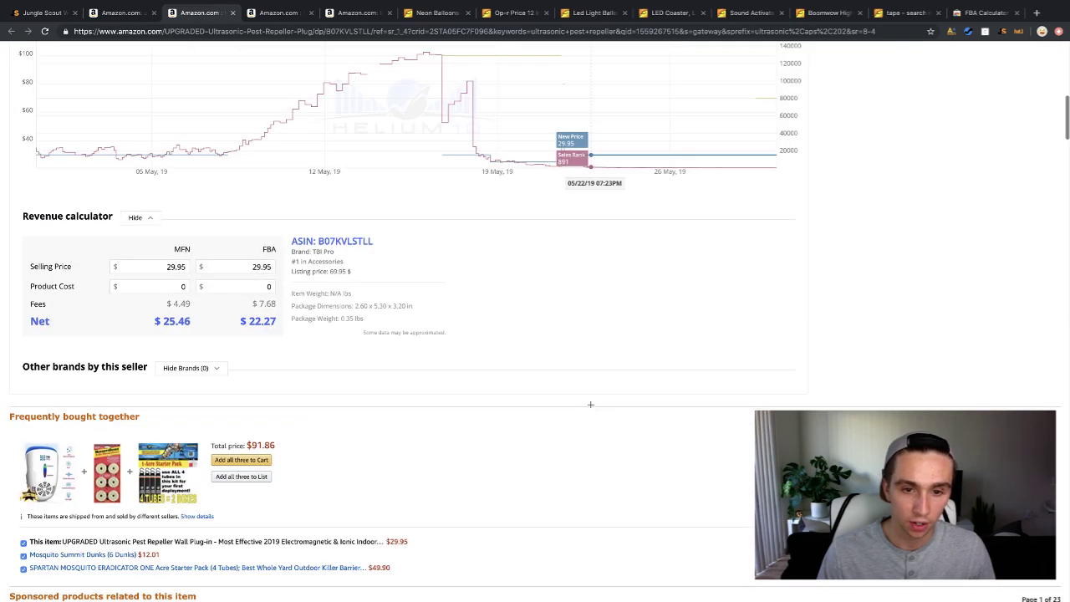
scroll(590, 403, down, 10)
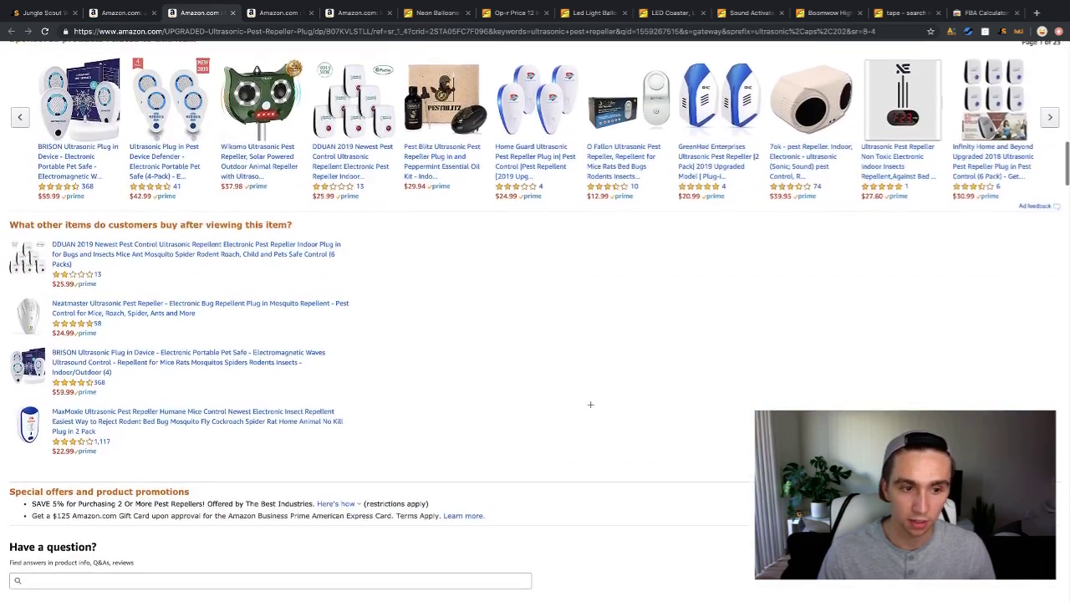
key(Home)
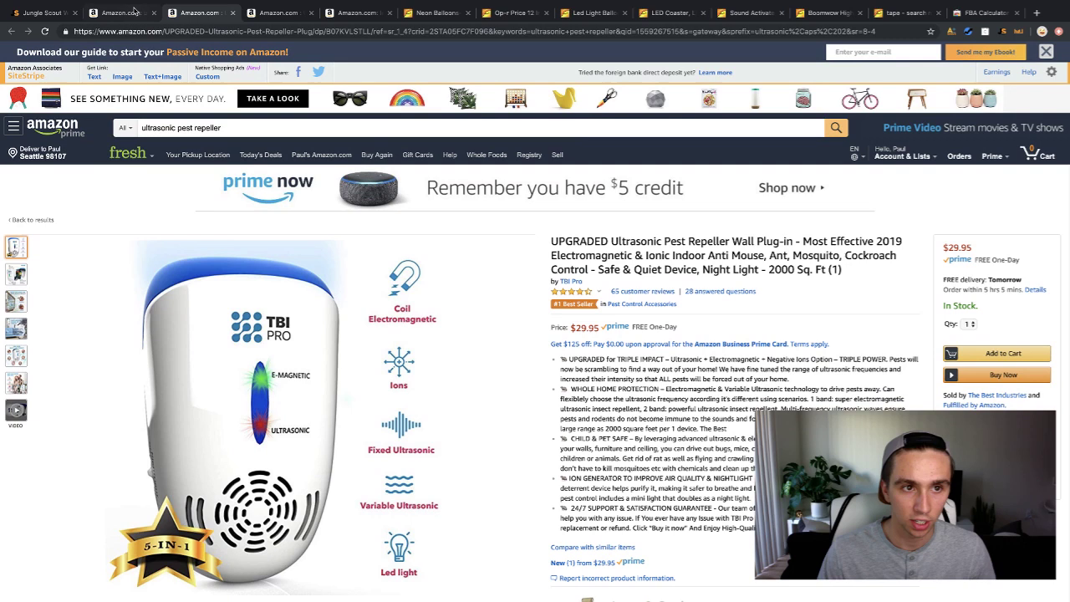
Return to the ultrasonic pest repeller results, review the remaining products in the Jungle Scout extension's list, and close the extension.
key(ctrl+shift+Tab)
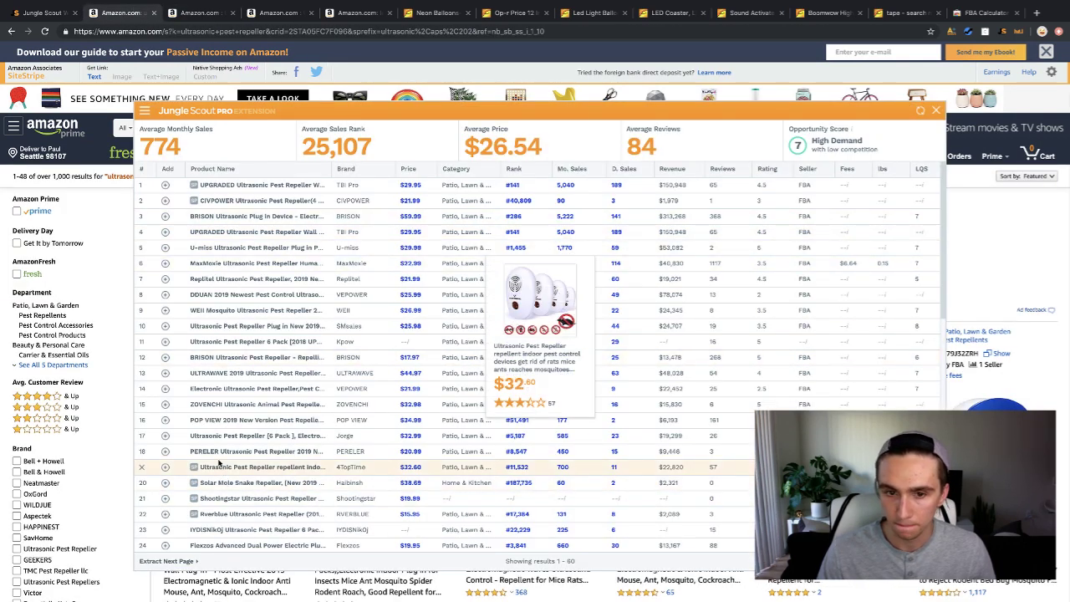
scroll(219, 462, down, 5)
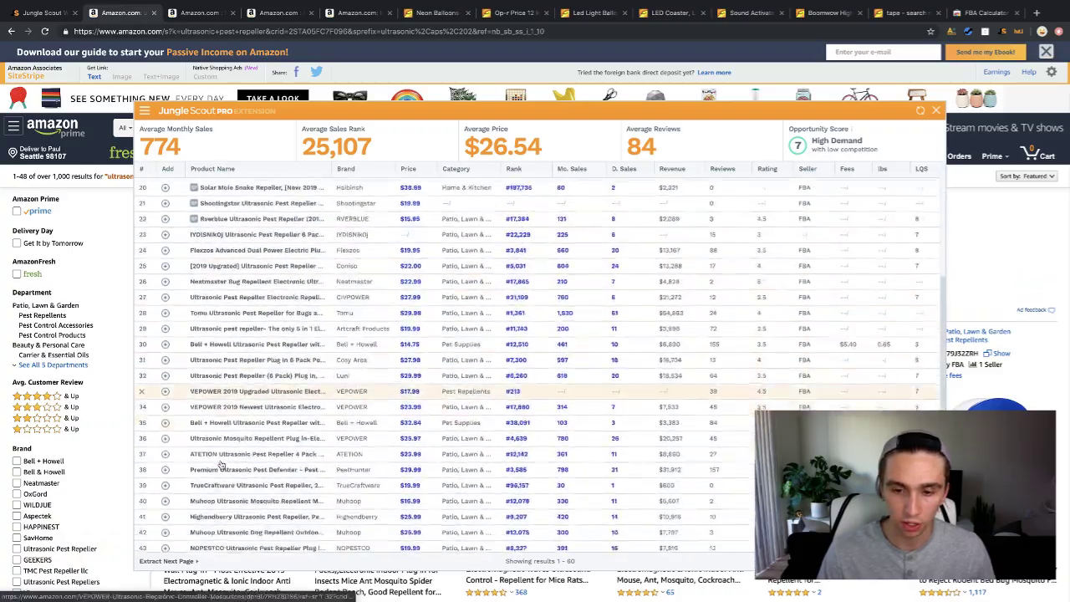
scroll(241, 439, down, 3)
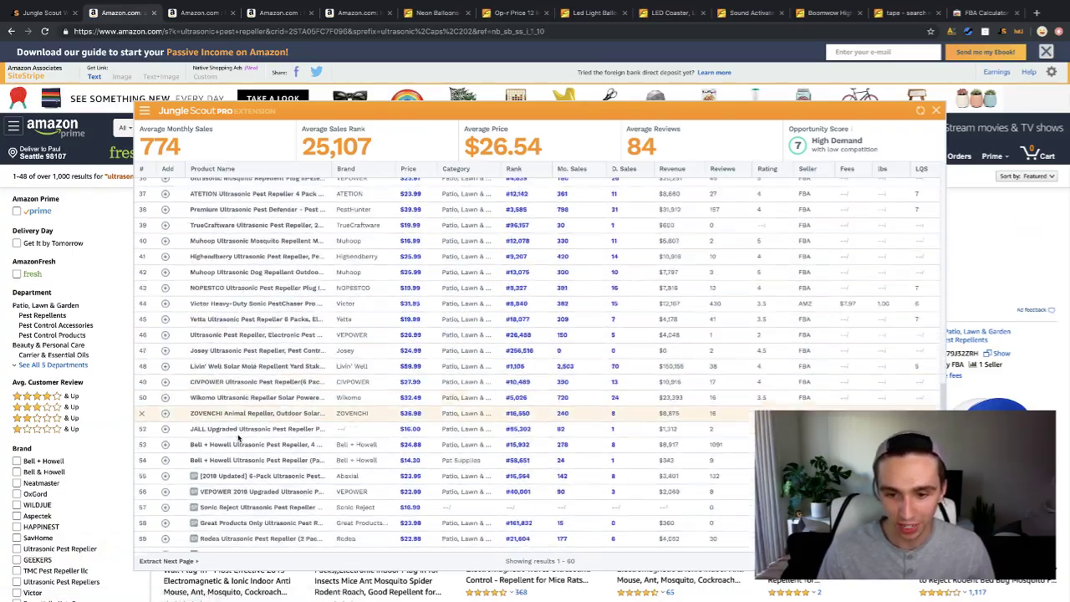
scroll(238, 438, up, 3)
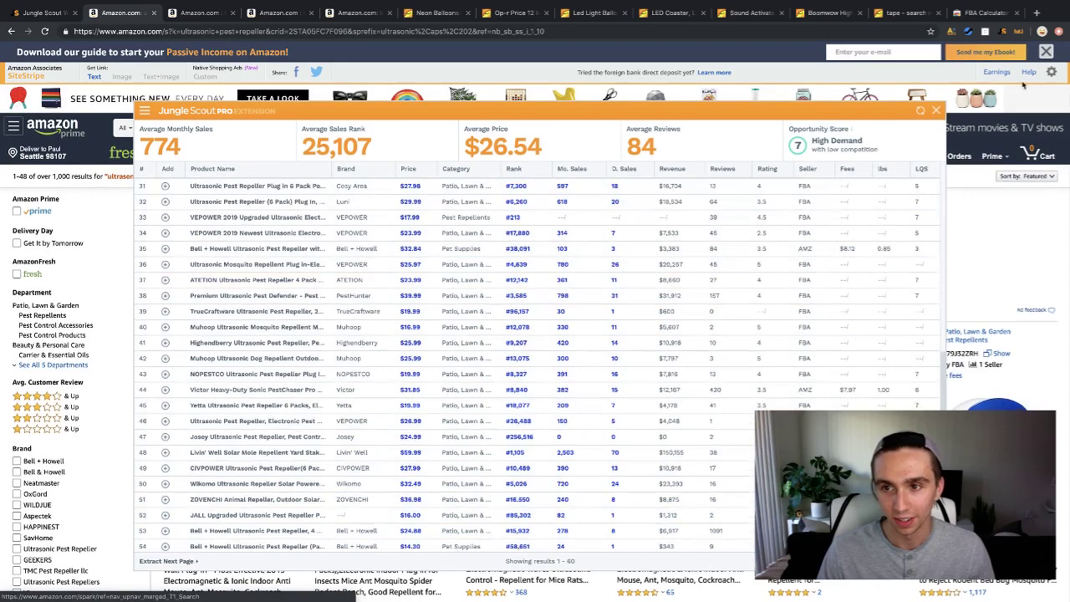
click(936, 111)
Switch to Alibaba and search its products for "ultrasonic pest repeller".
click(434, 13)
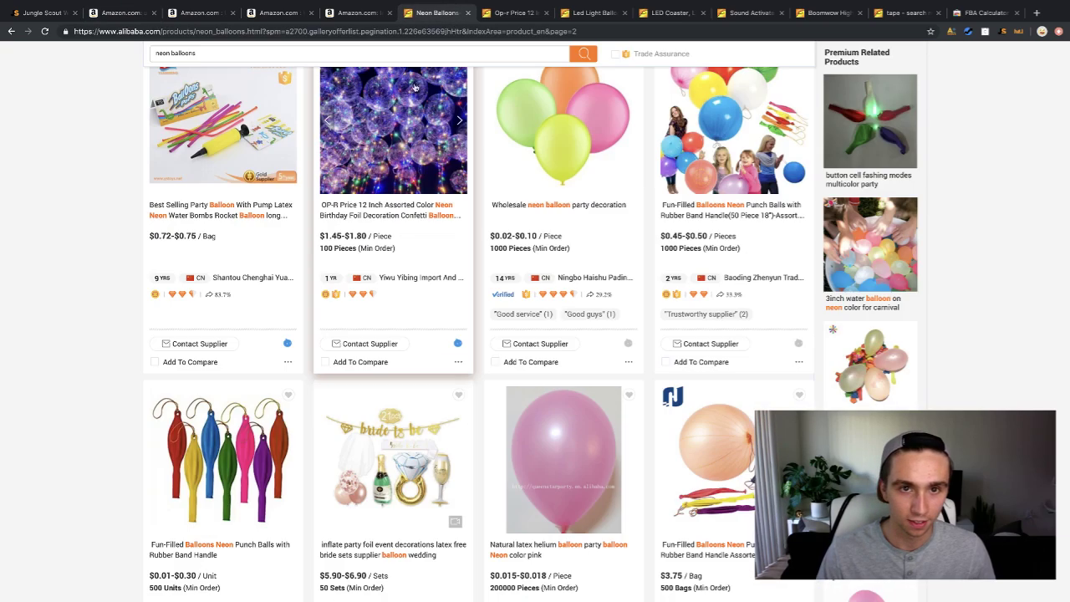
scroll(347, 80, up, 3)
click(347, 81)
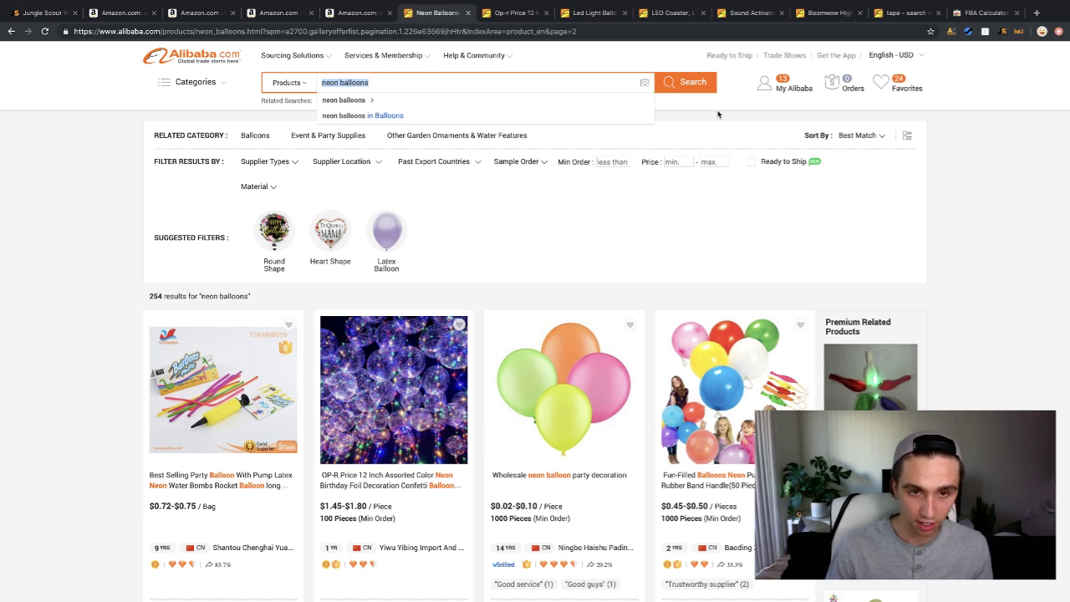
text(ultra)
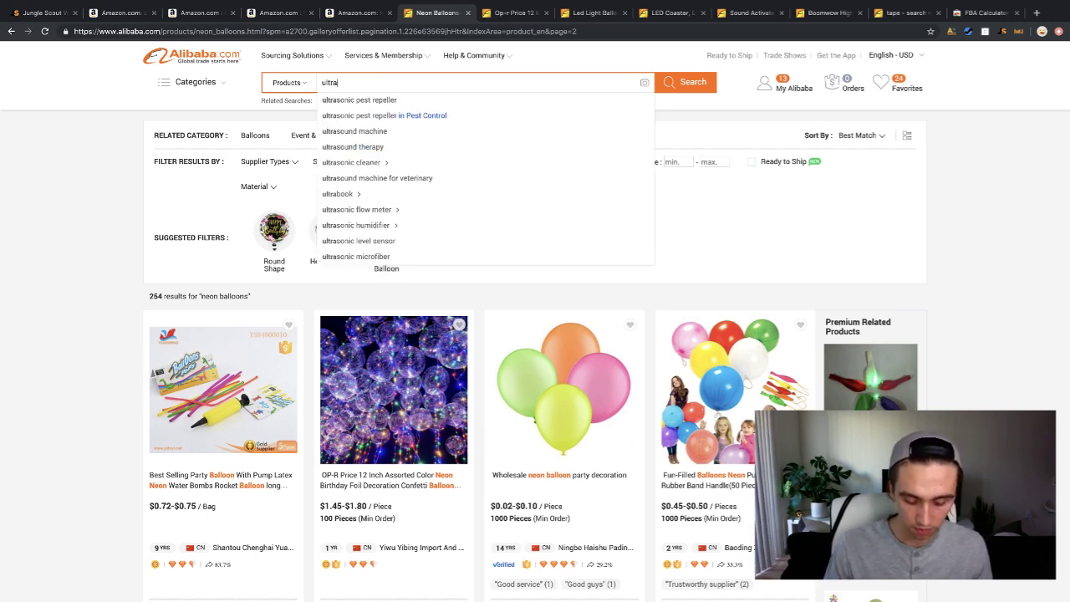
text(sonic pest)
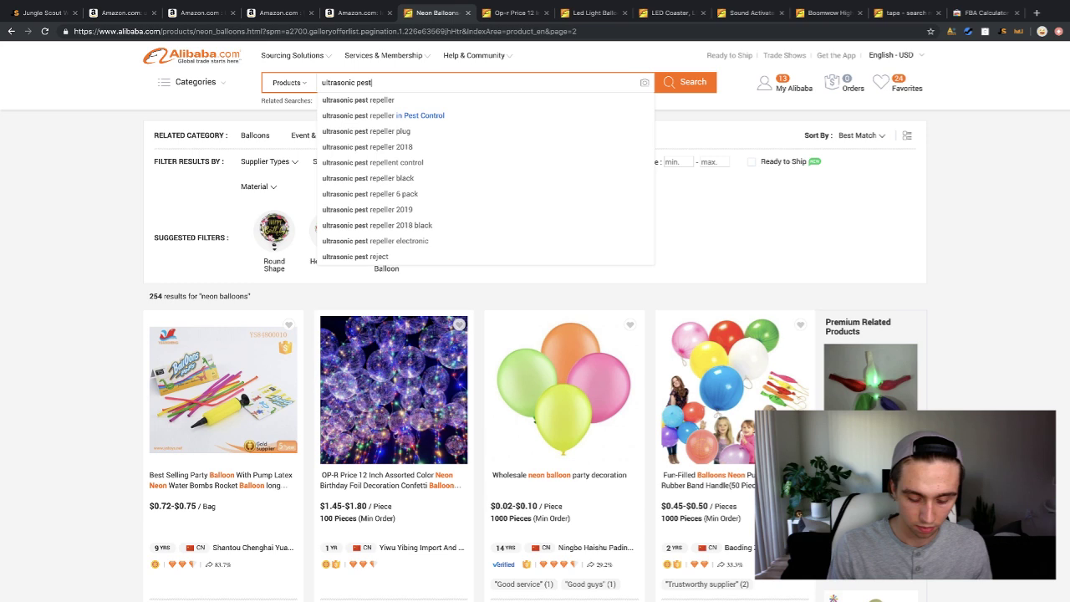
text( repller)
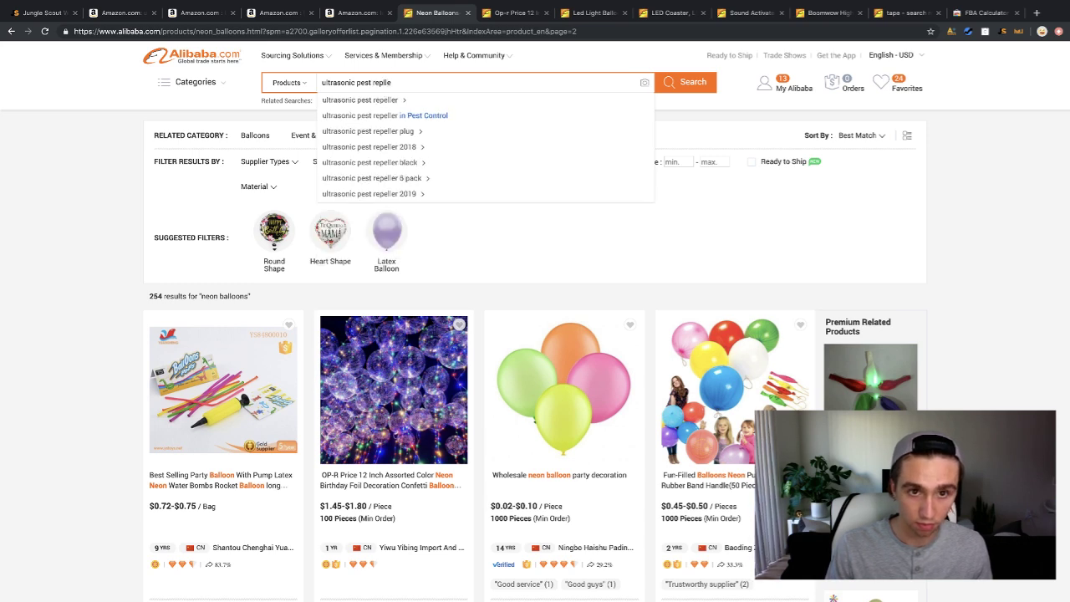
key(BackSpace)
key(BackSpace)
key(BackSpace)
text(eller)
key(Return)
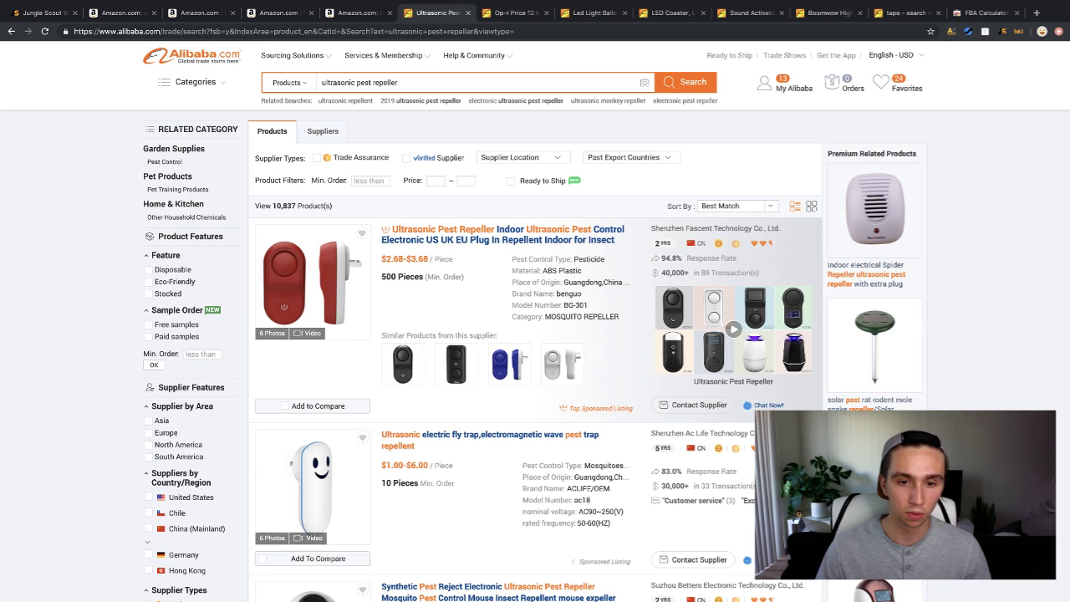
Browse the photos of Shenzhen Fascent Technology's indoor plug-in ultrasonic pest repeller in the Alibaba results.
click(362, 286)
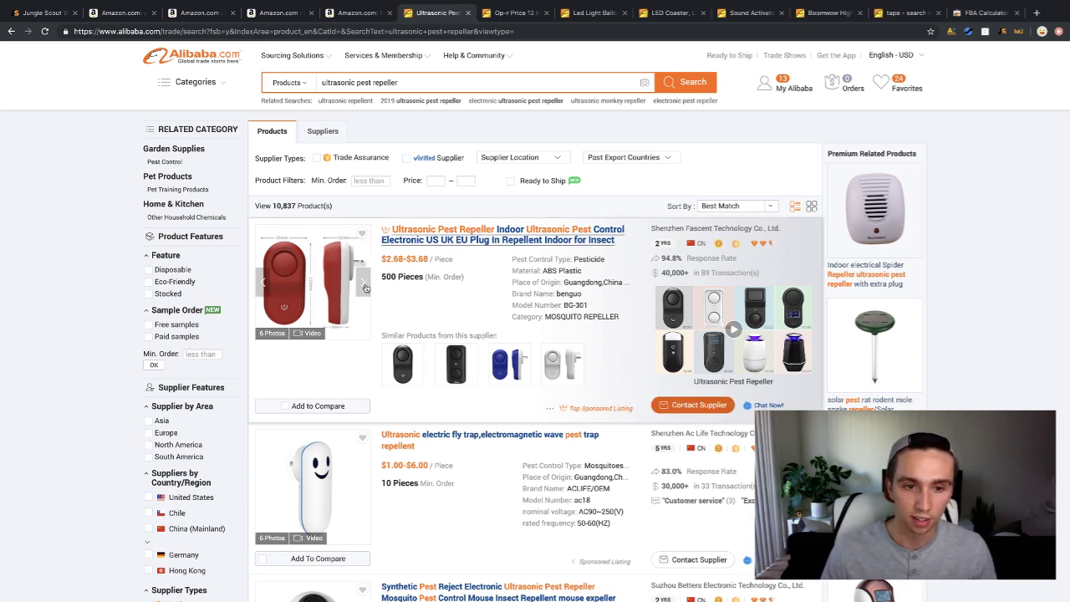
click(363, 287)
click(364, 287)
click(366, 287)
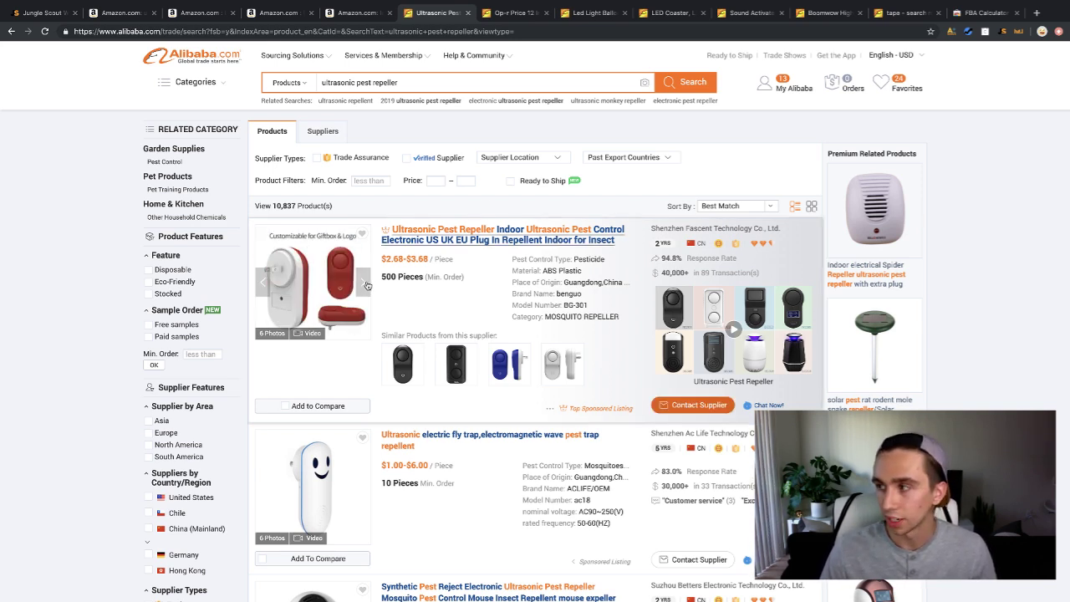
Browse the photos of Shenzhen Loveka's 2018 newest home use multifunctional ultrasonic pest repeller.
scroll(362, 287, down, 6)
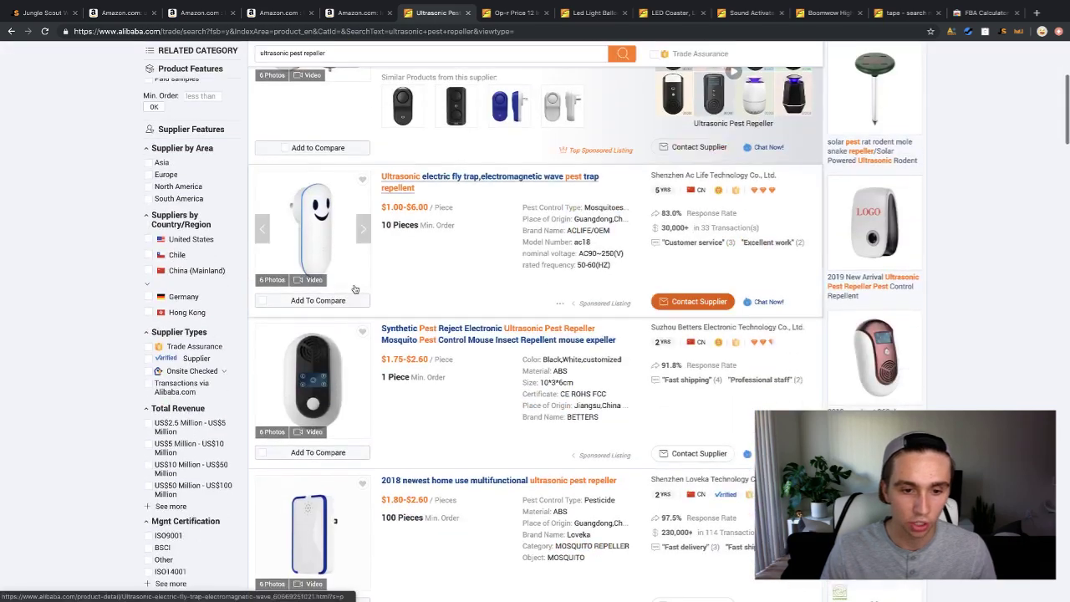
click(364, 279)
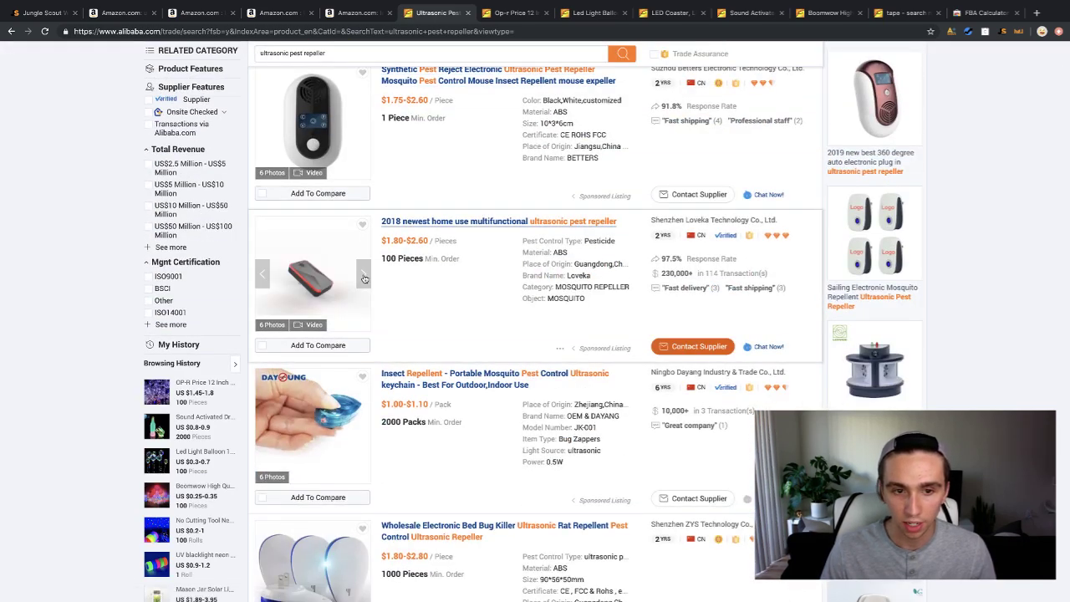
click(364, 279)
click(364, 278)
click(363, 278)
Examine the designs, prices and minimum orders of the further ultrasonic pest repellers in the Alibaba results.
scroll(415, 291, down, 10)
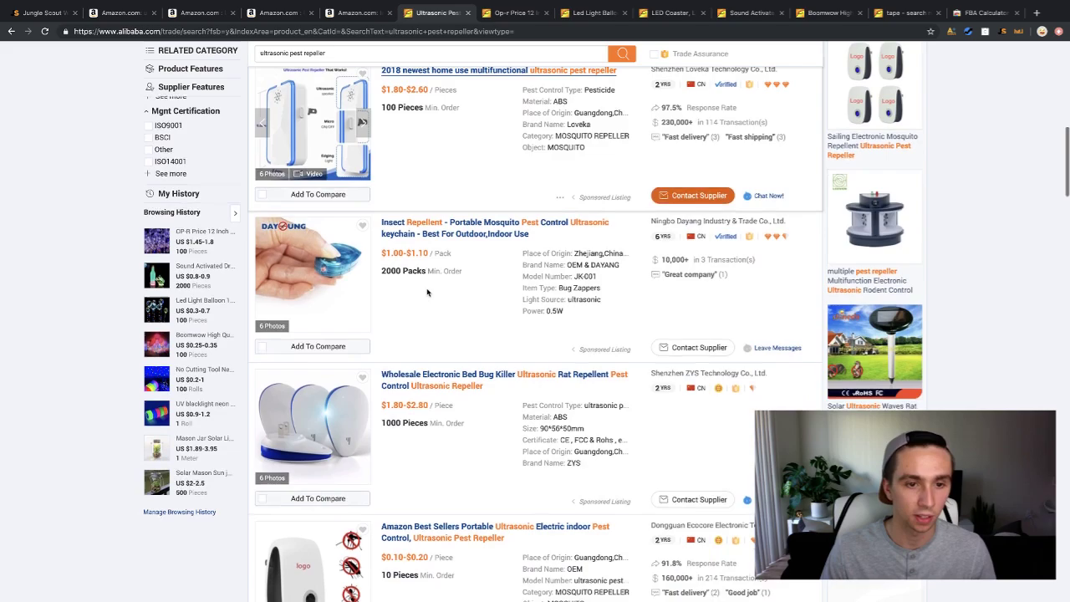
scroll(422, 296, down, 4)
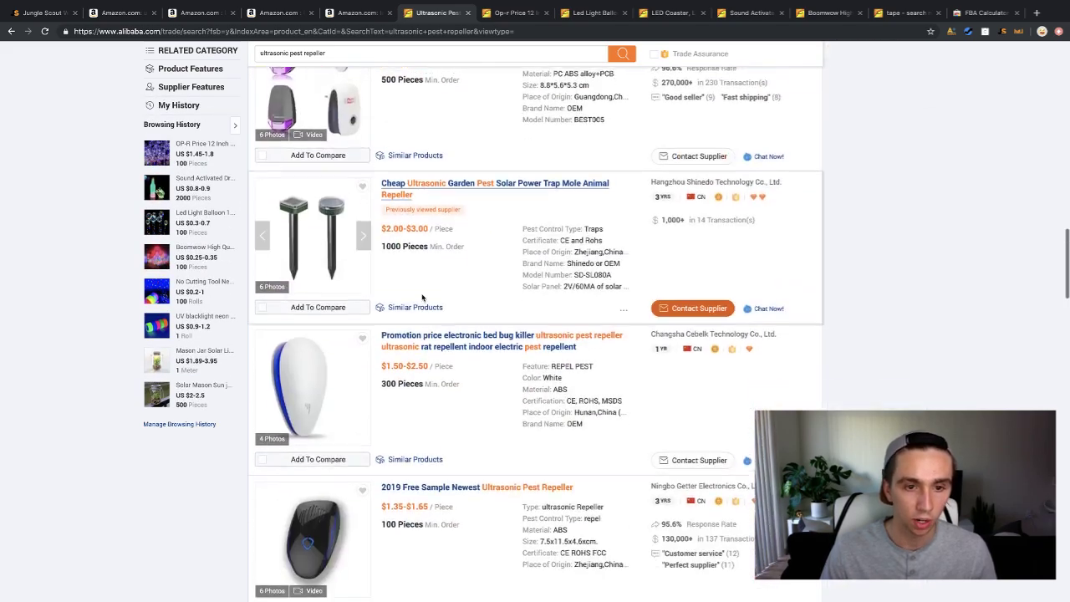
scroll(418, 301, down, 2)
scroll(415, 302, down, 8)
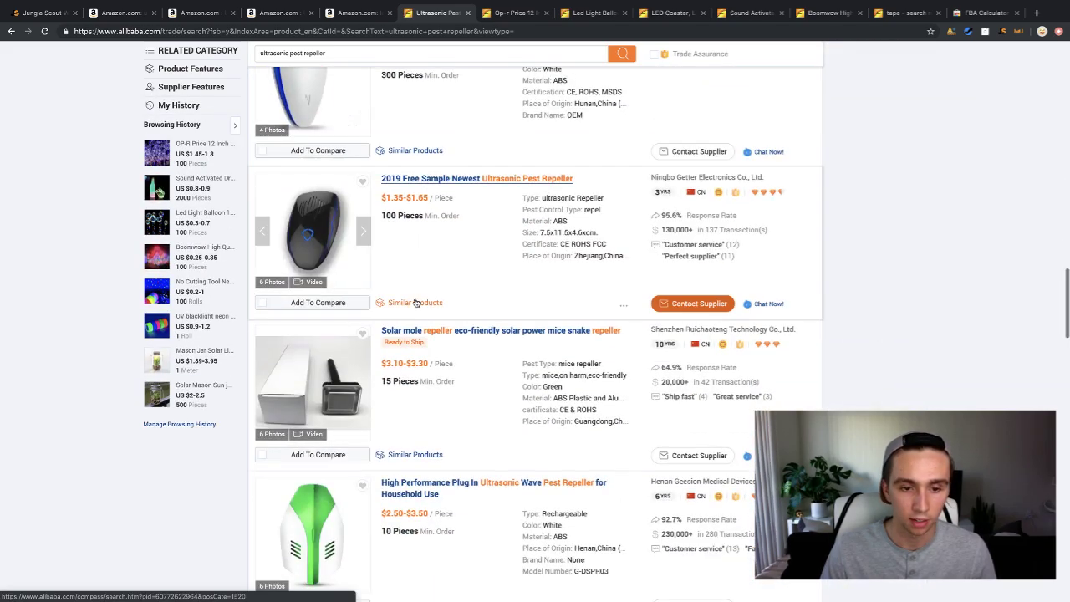
scroll(416, 302, down, 4)
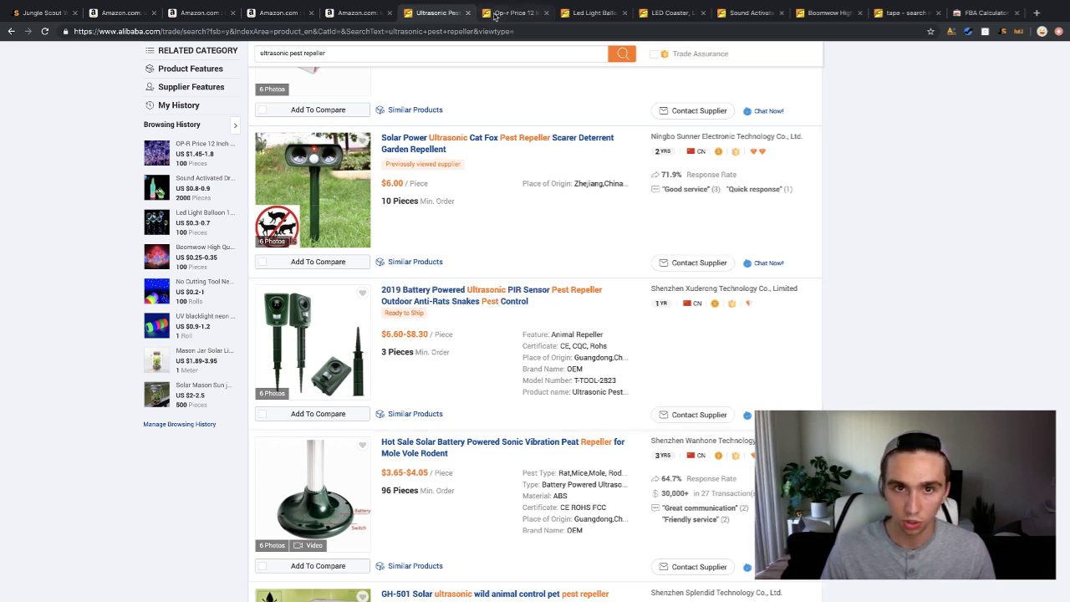
Replace the Alibaba neon balloon product page with a Google search for "google patents" and open the Google Patents site.
click(523, 14)
click(405, 31)
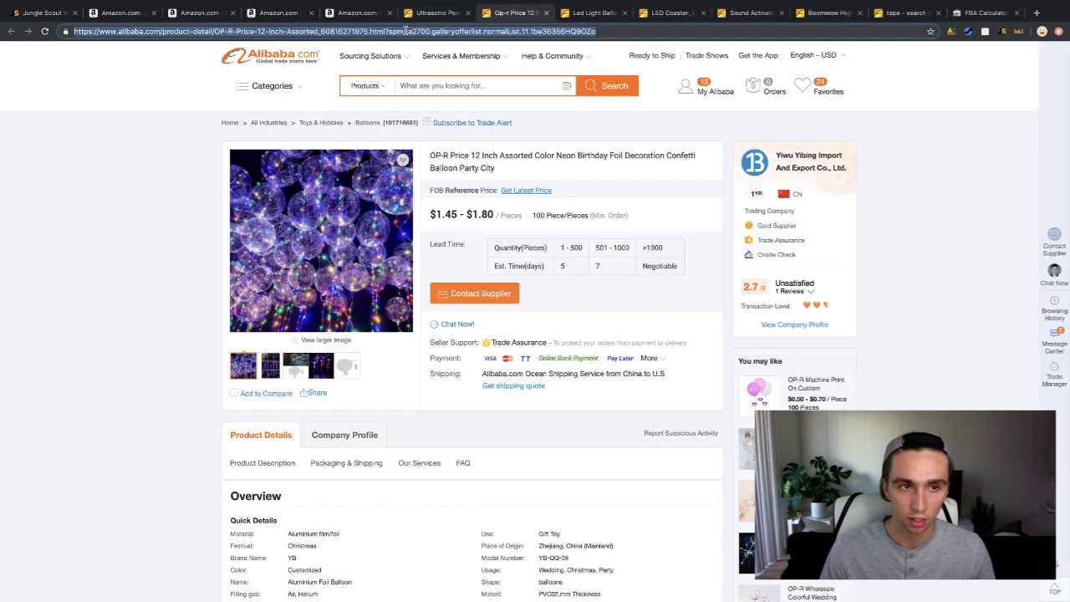
text(google t)
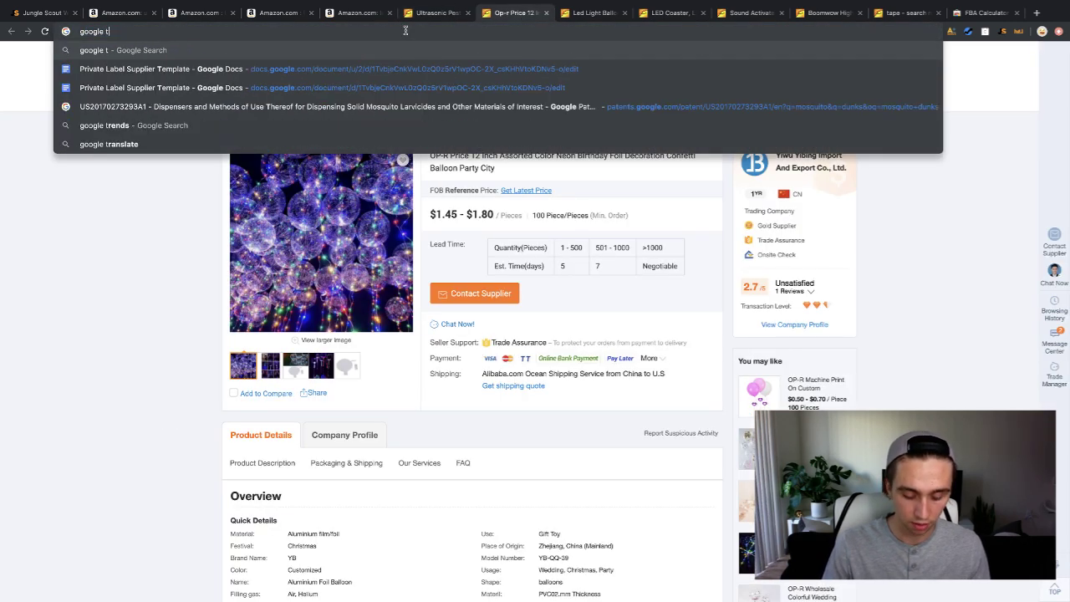
key(BackSpace)
text(patents)
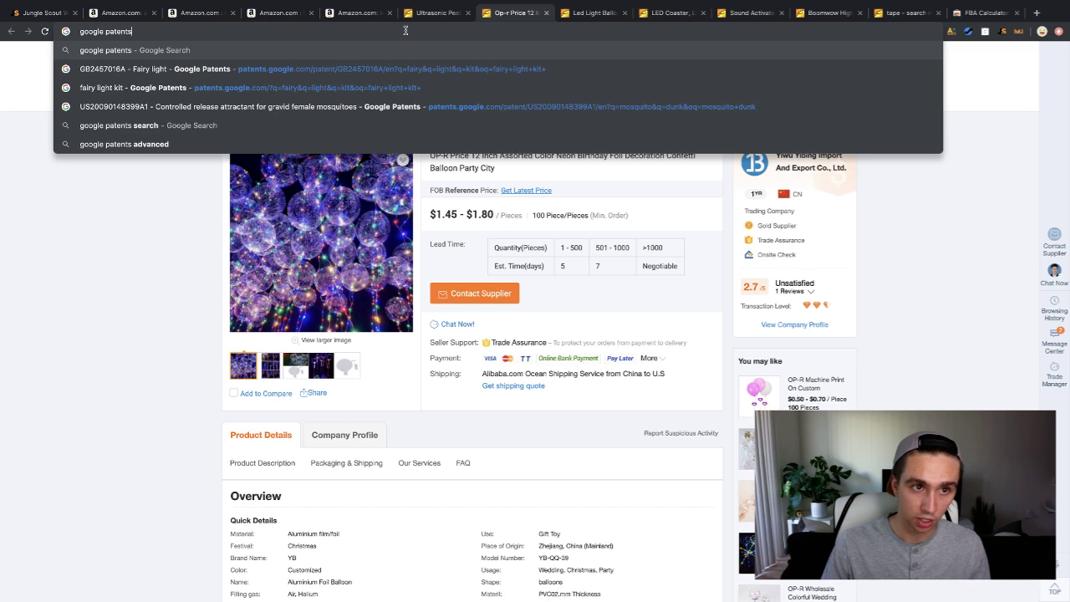
key(Return)
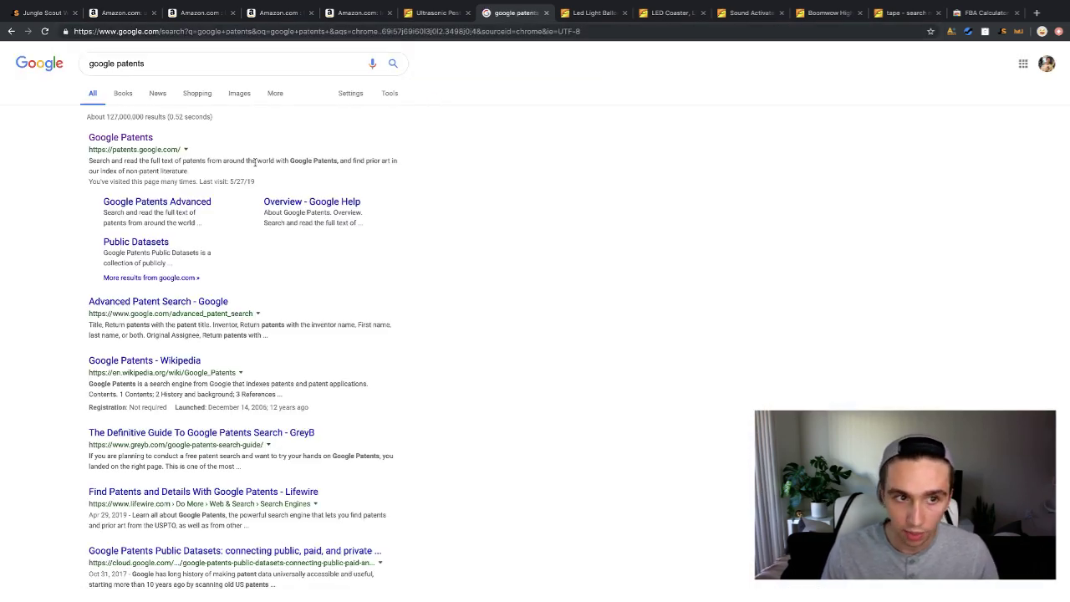
click(141, 139)
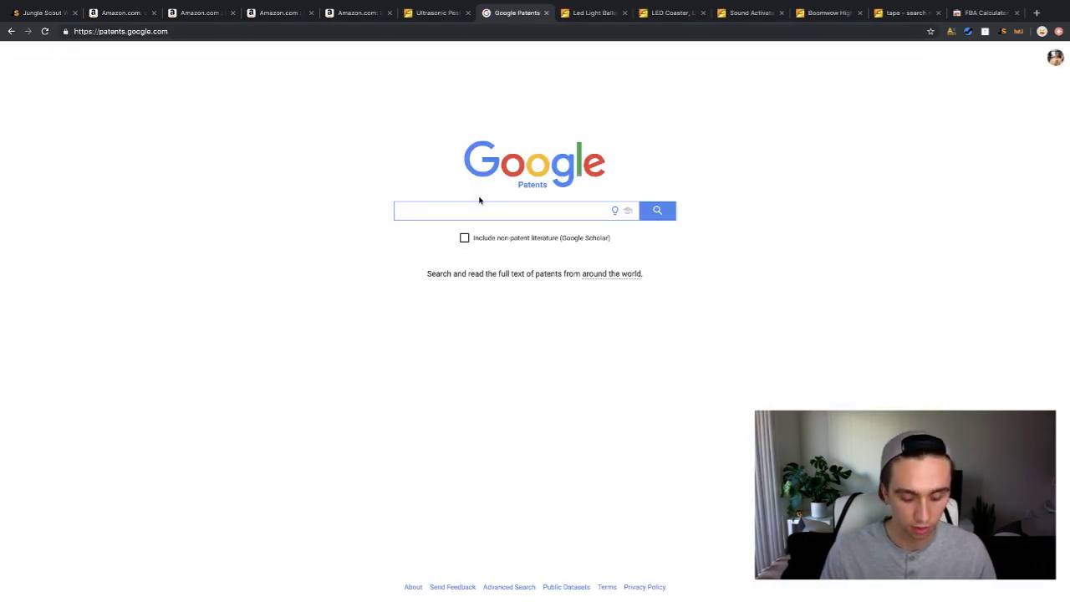
Search Google Patents for "ultrasonic pest repeller".
text(ultra)
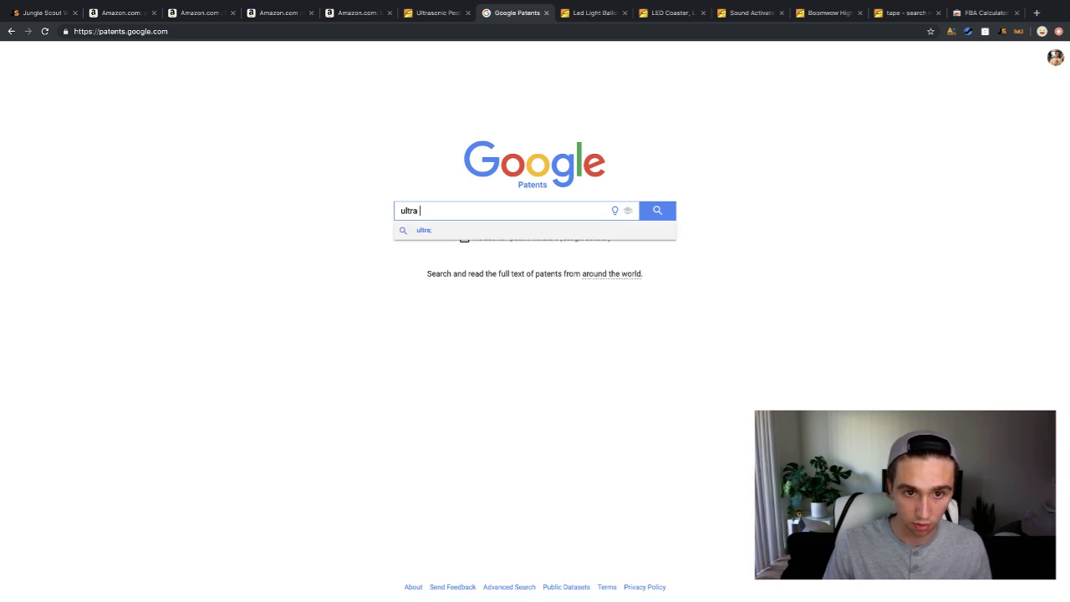
text(sonic pes)
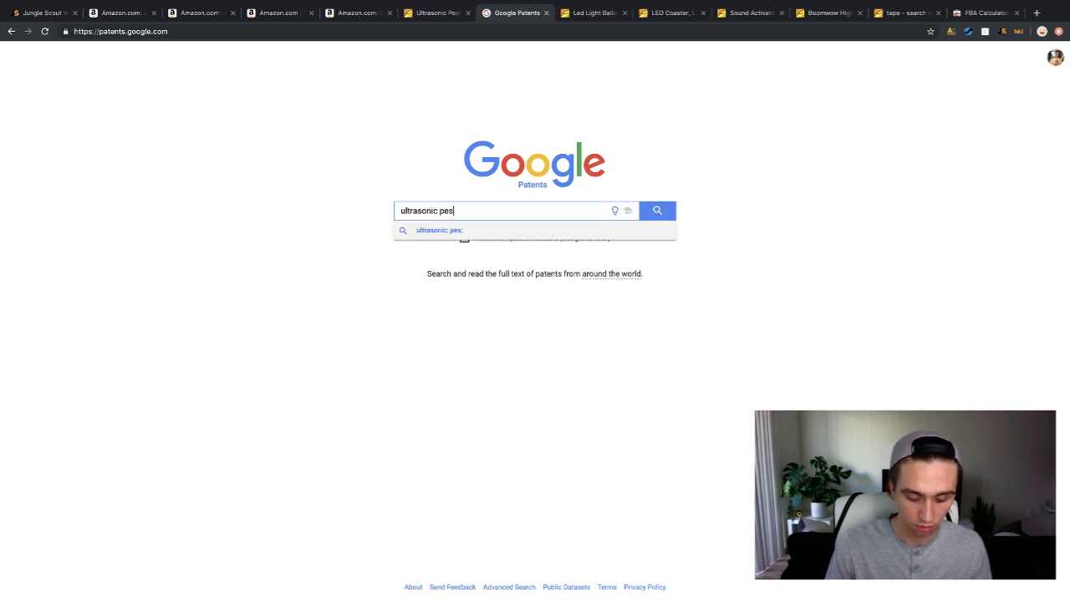
text(t repeller)
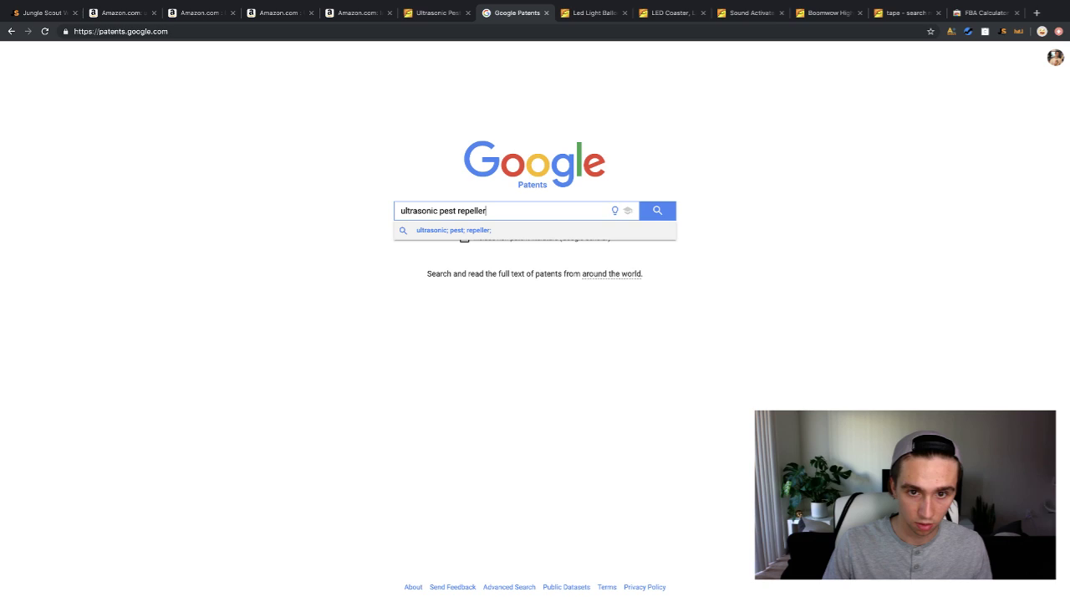
key(Return)
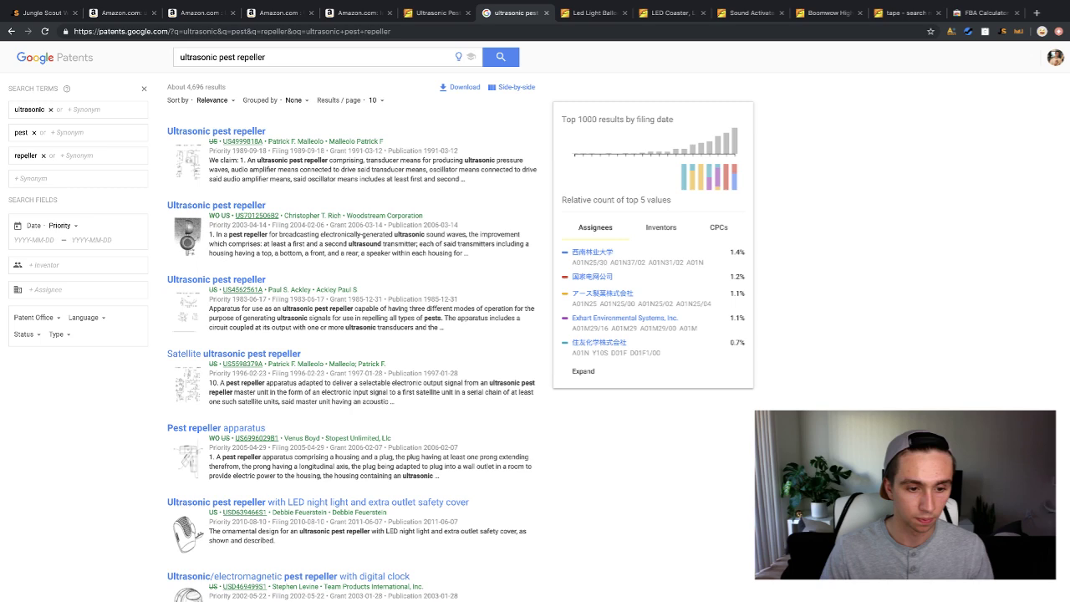
Open the Team Products International design patent USD469149S1, examine its drawings, status and description, and return to the patent results.
scroll(344, 347, down, 4)
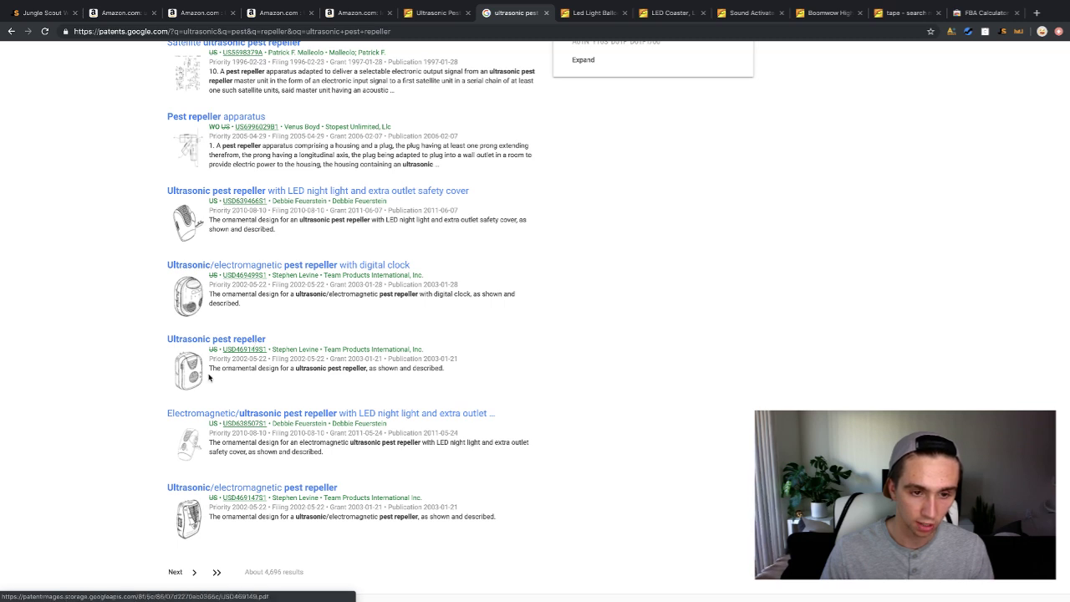
click(235, 341)
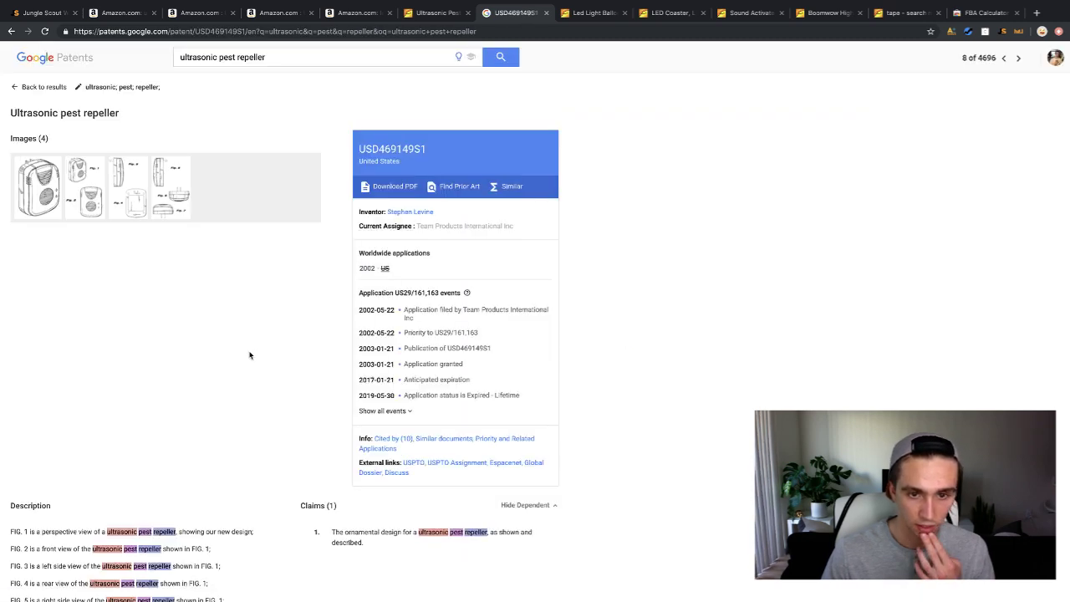
scroll(249, 389, down, 3)
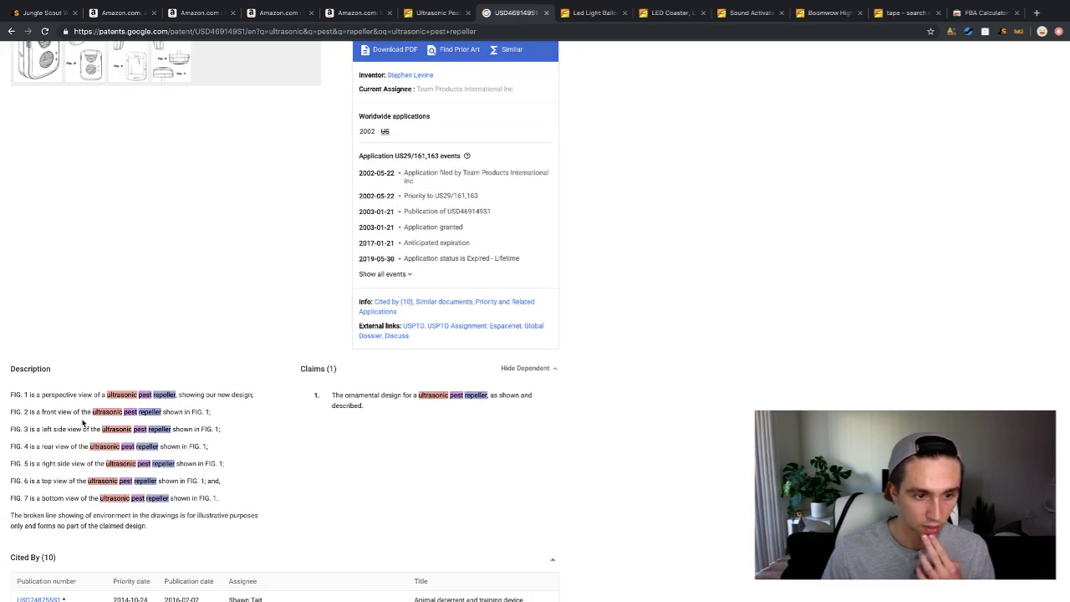
scroll(121, 424, up, 3)
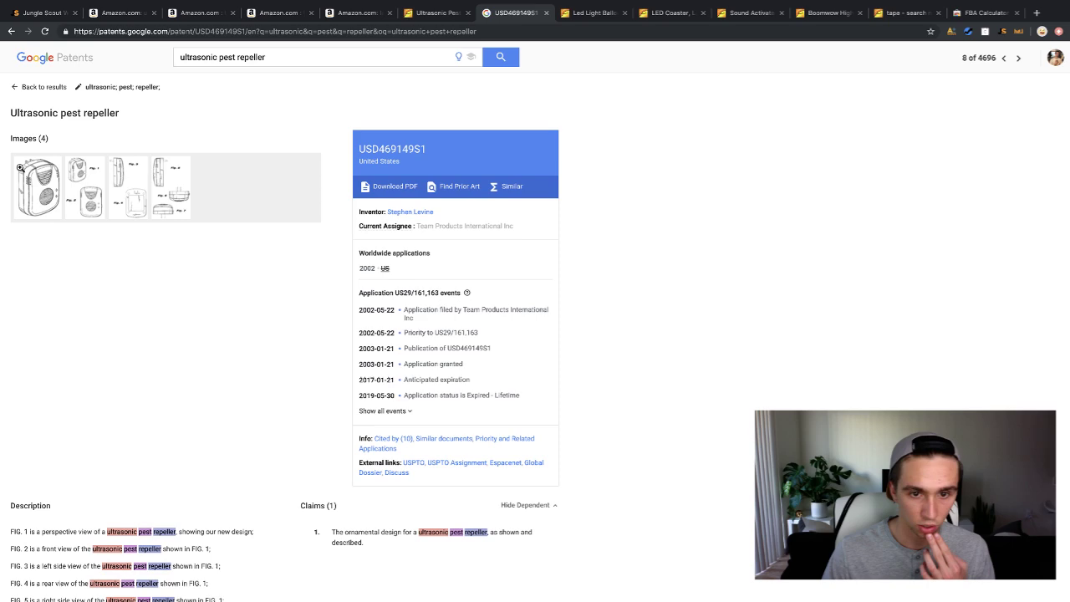
click(11, 32)
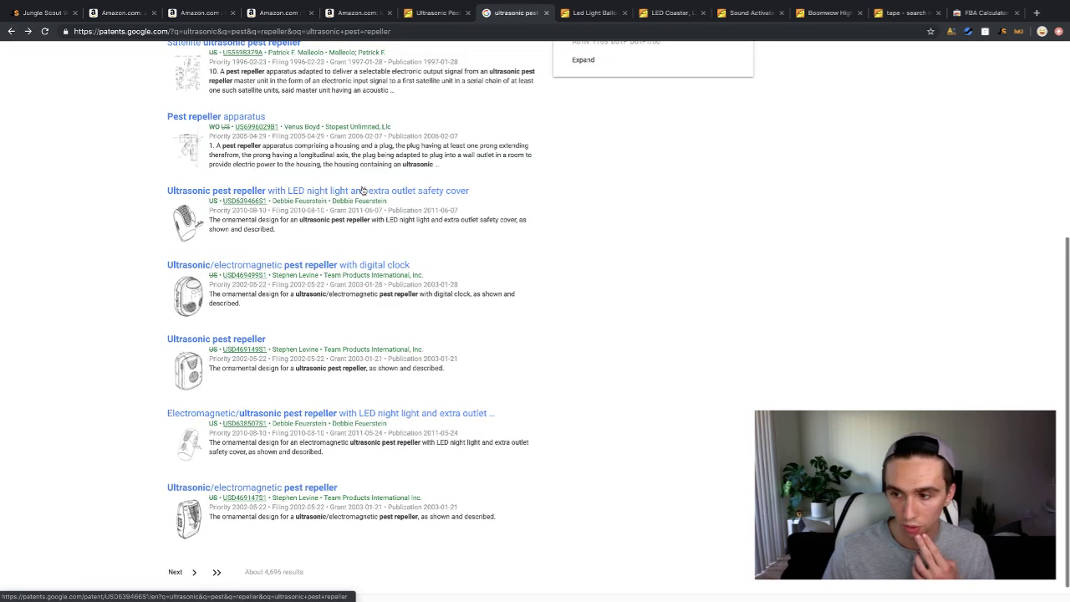
Open the Woodstream Corporation patent US7012506B2 from the patent results and view its drawings.
scroll(423, 361, up, 3)
scroll(423, 361, up, 3)
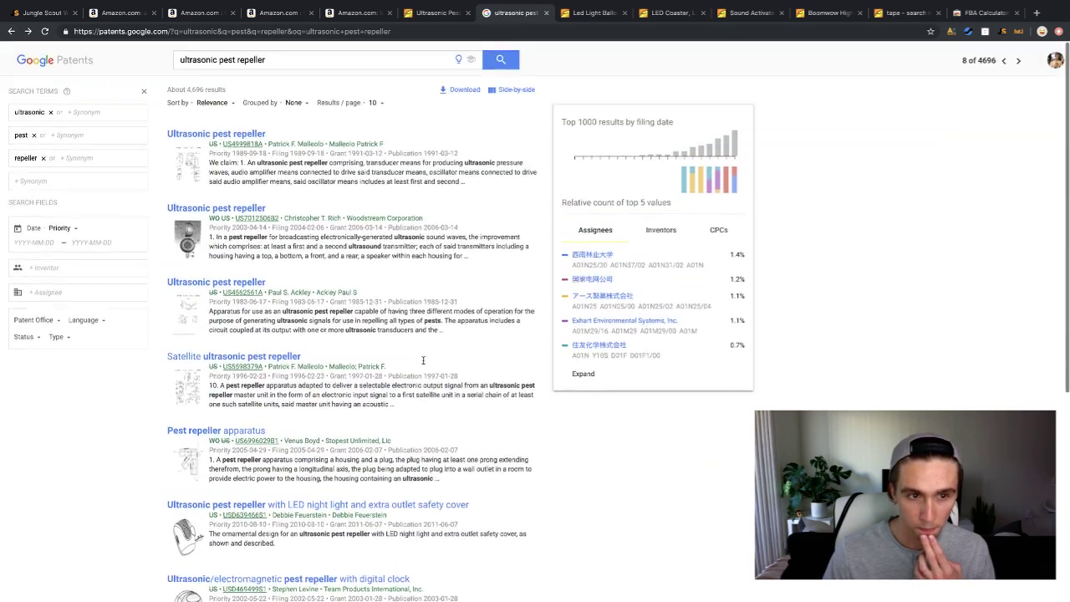
click(214, 206)
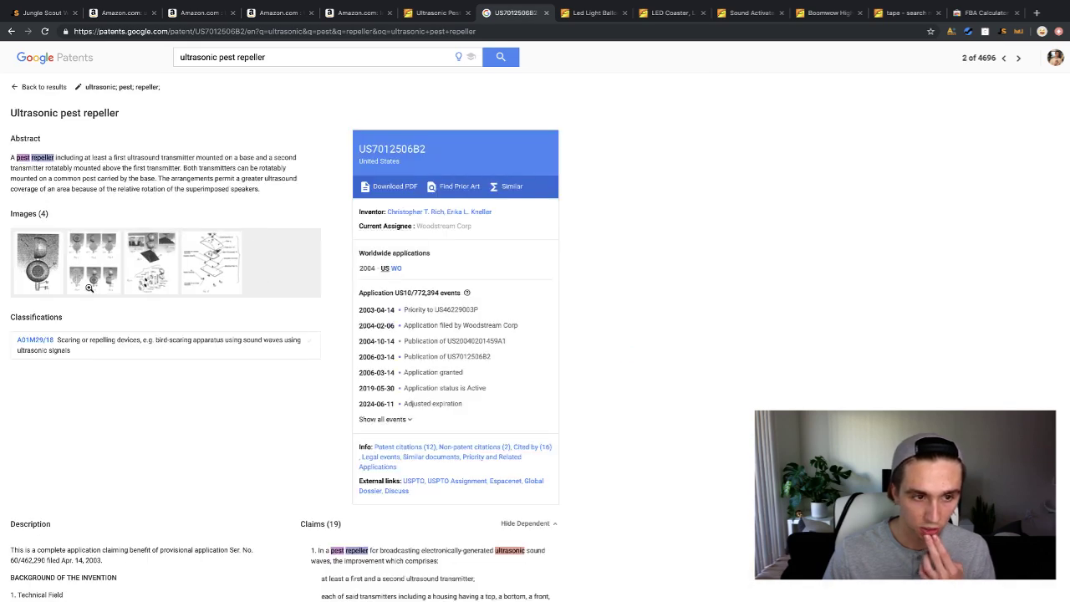
click(31, 268)
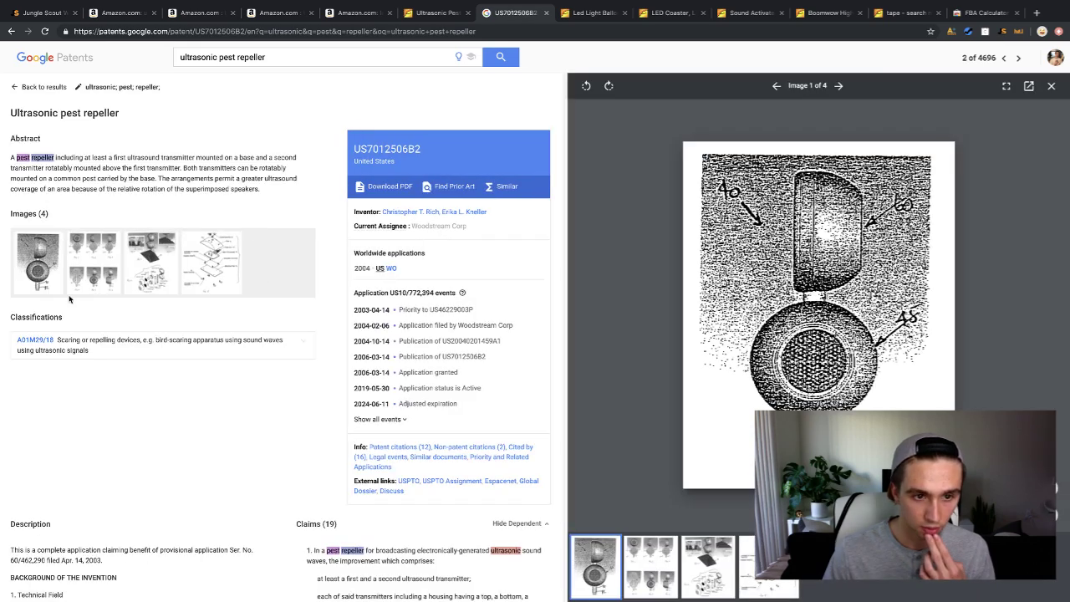
click(94, 251)
click(158, 260)
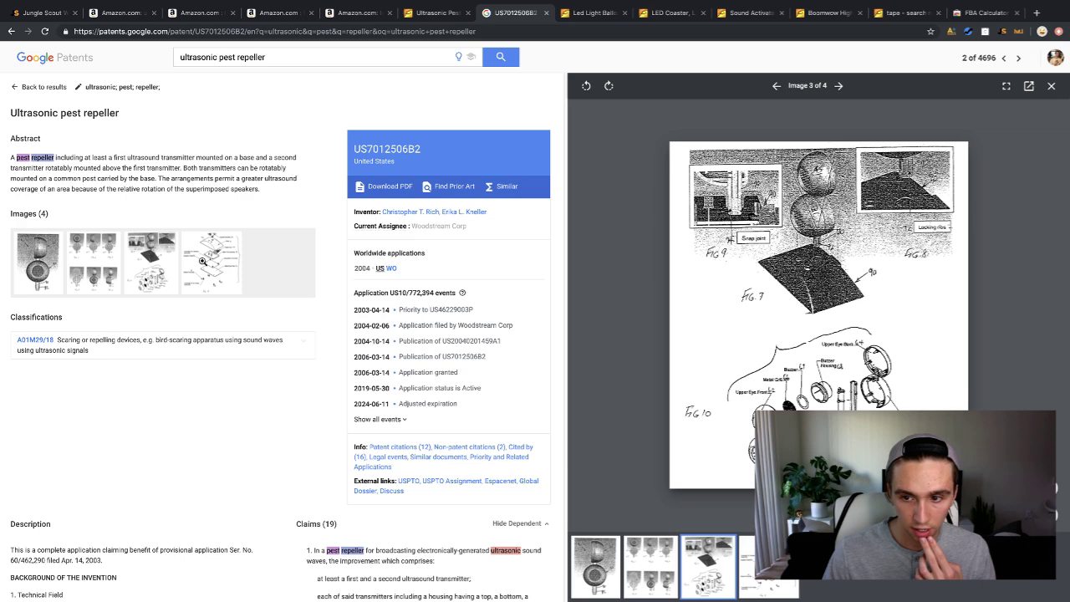
click(202, 262)
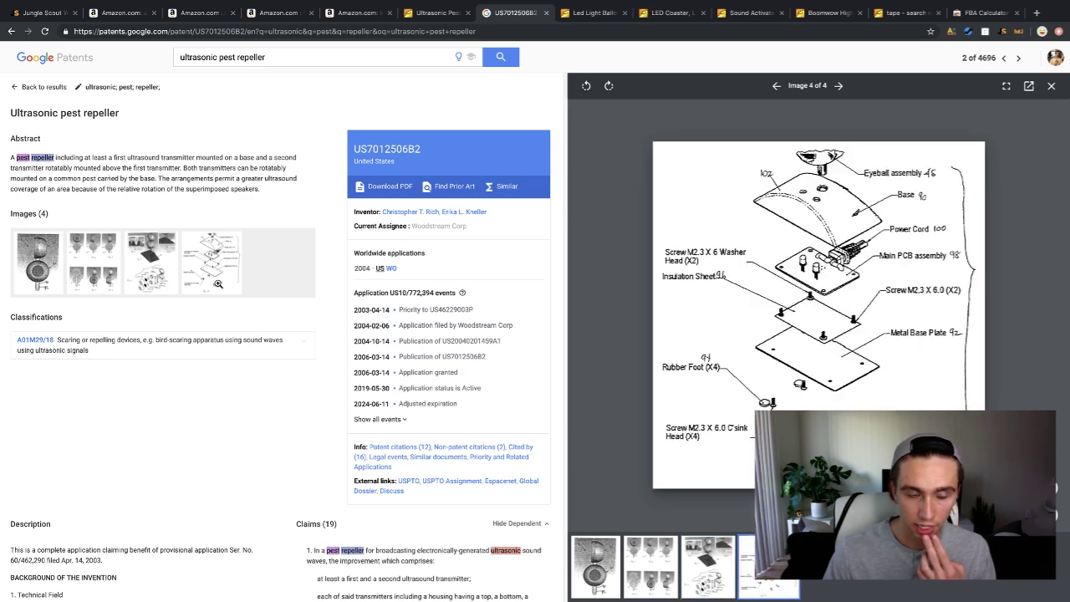
Read through the description and claims of patent US7012506B2.
scroll(206, 326, down, 4)
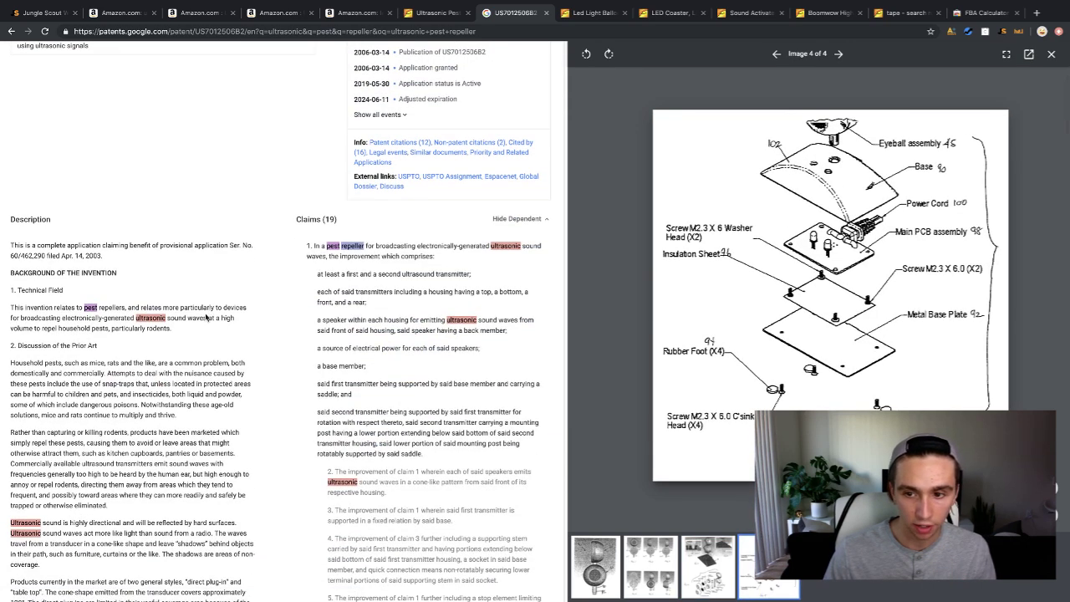
scroll(207, 313, down, 2)
scroll(203, 317, down, 10)
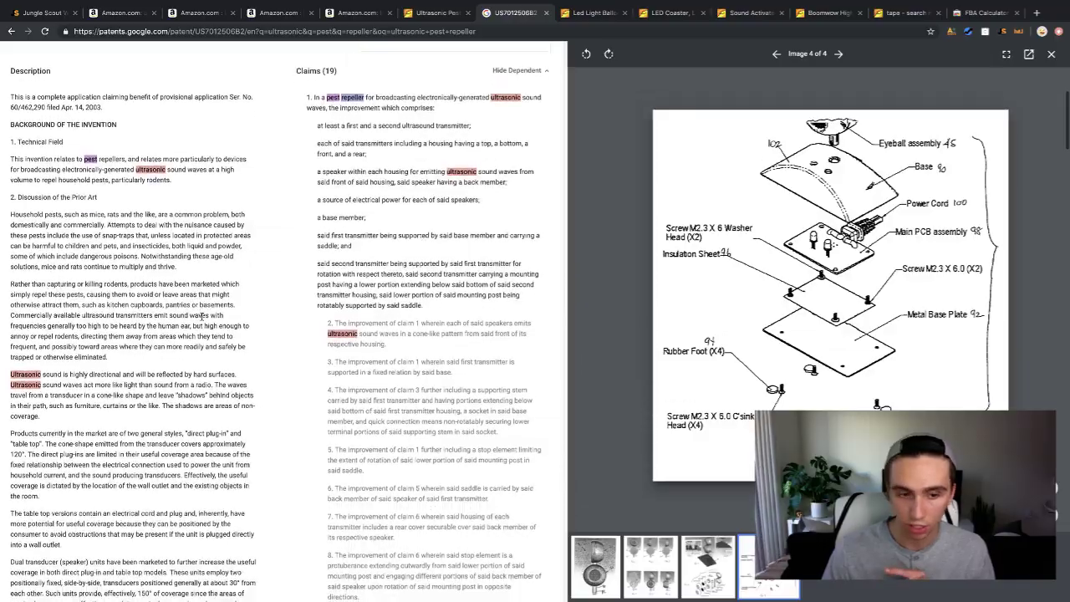
scroll(271, 326, down, 8)
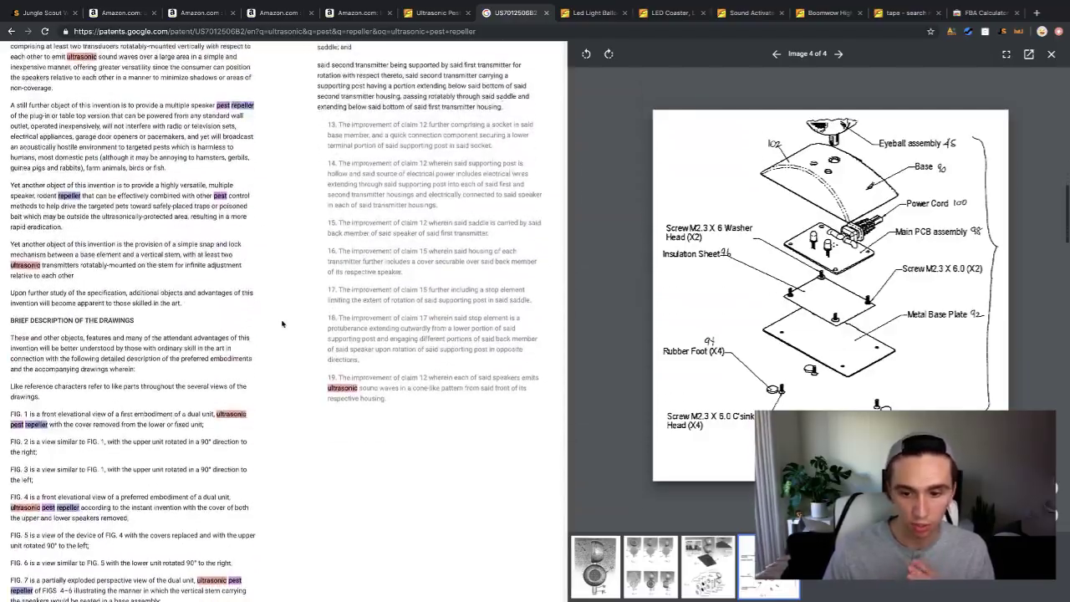
scroll(277, 328, up, 15)
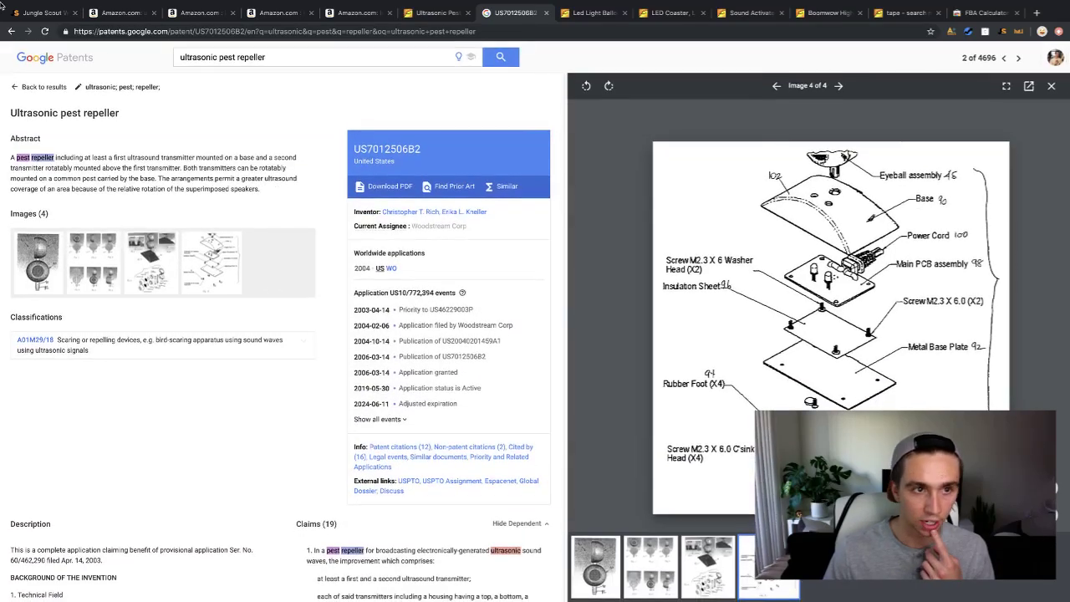
Review the Amazon search results for "ultrasonic pest repeller", comparing the listed products with the patent drawings.
click(103, 18)
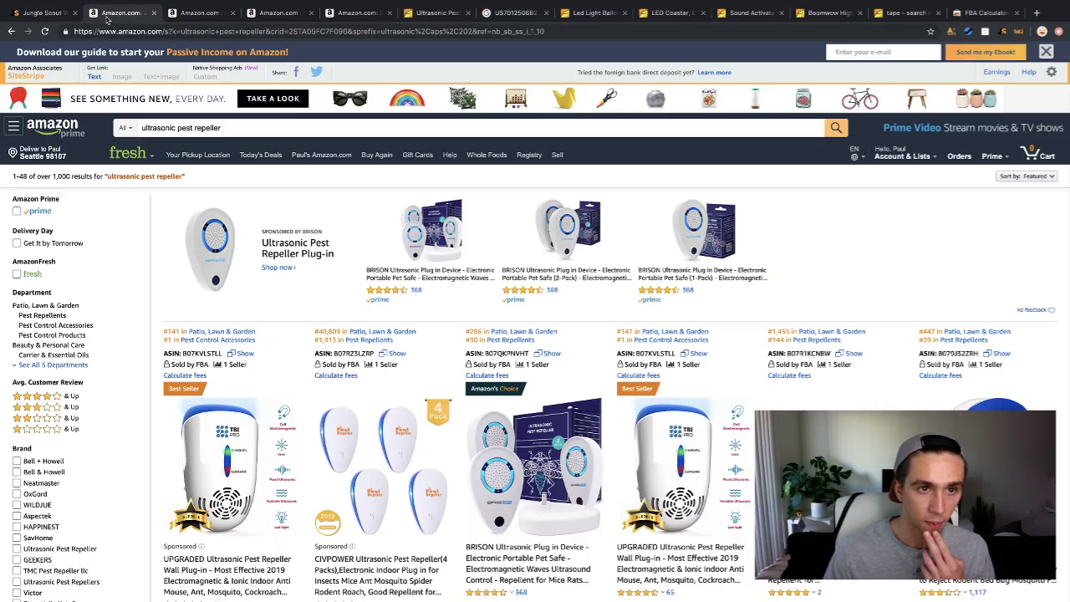
scroll(167, 216, down, 3)
scroll(167, 216, down, 4)
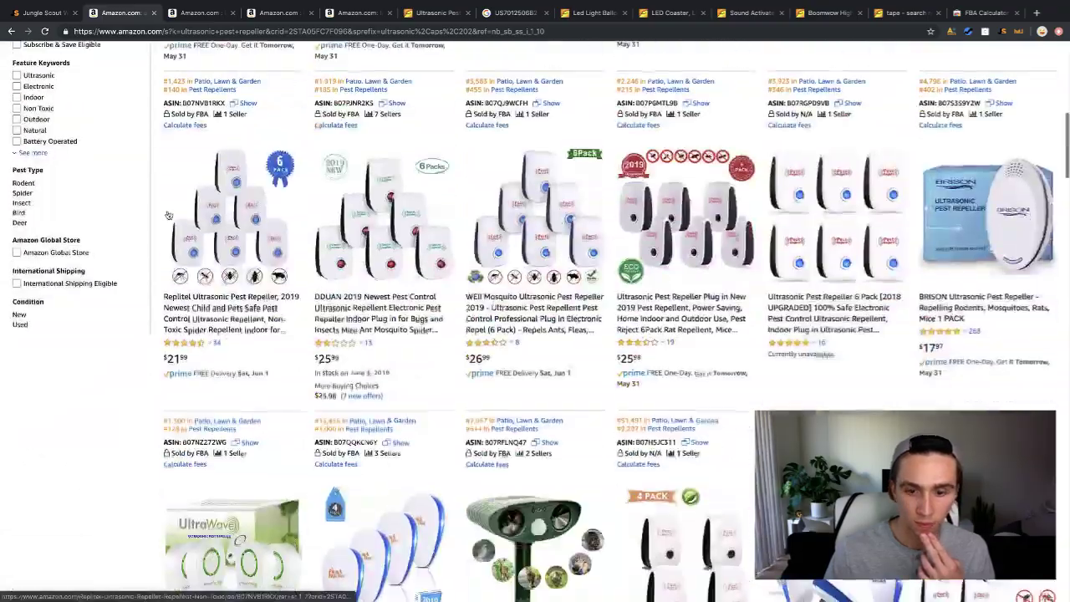
scroll(175, 168, up, 6)
scroll(184, 101, down, 2)
scroll(187, 67, up, 1)
scroll(187, 67, up, 2)
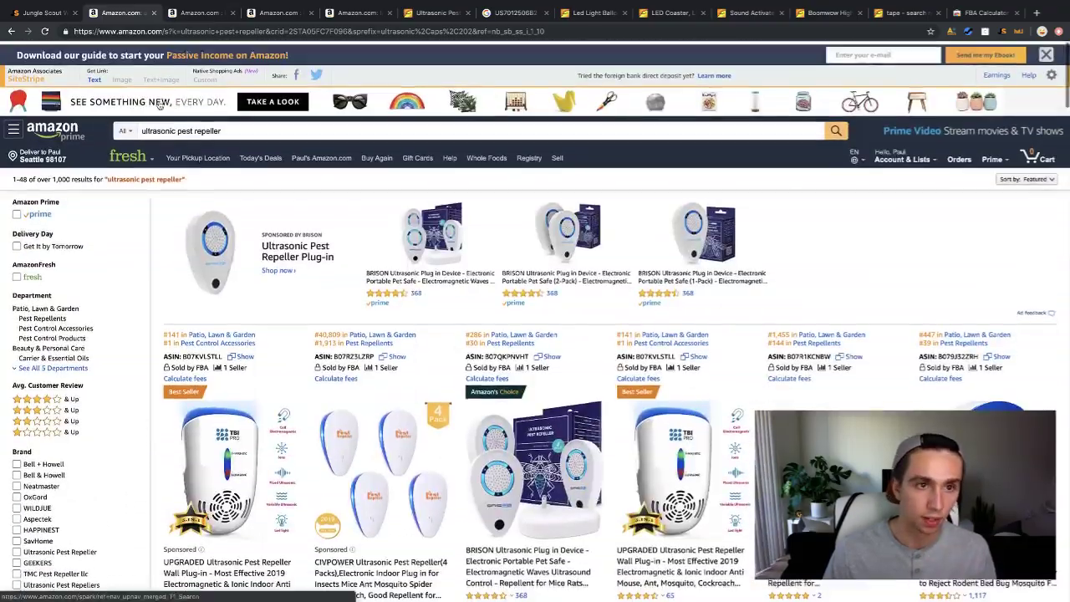
Return to the Jungle Scout product database and close the three Amazon pest repeller pages, keeping the LED balloons page open.
click(42, 12)
click(153, 12)
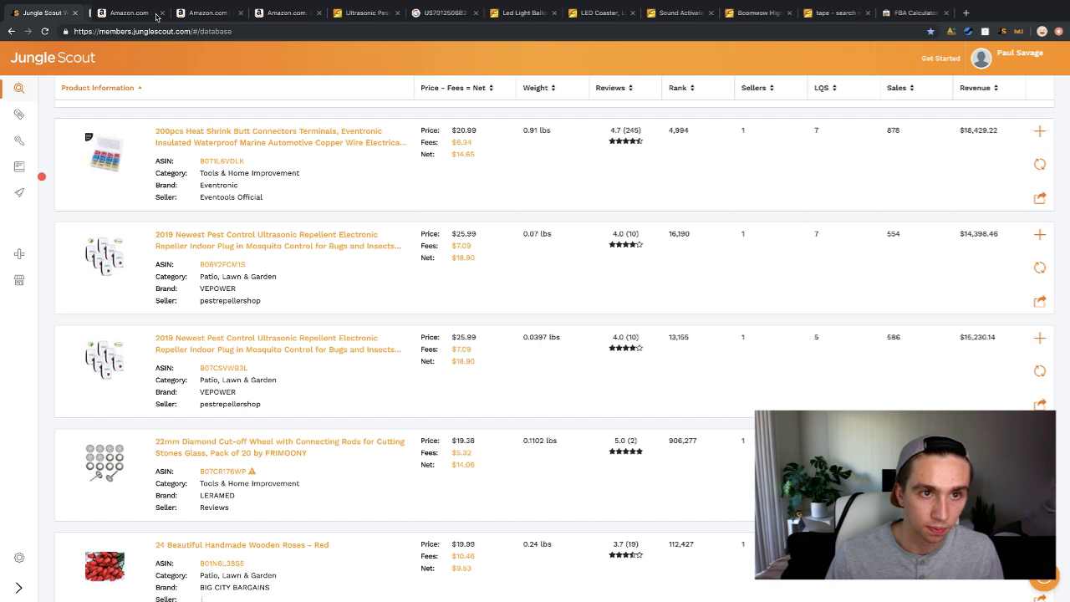
click(154, 13)
click(154, 12)
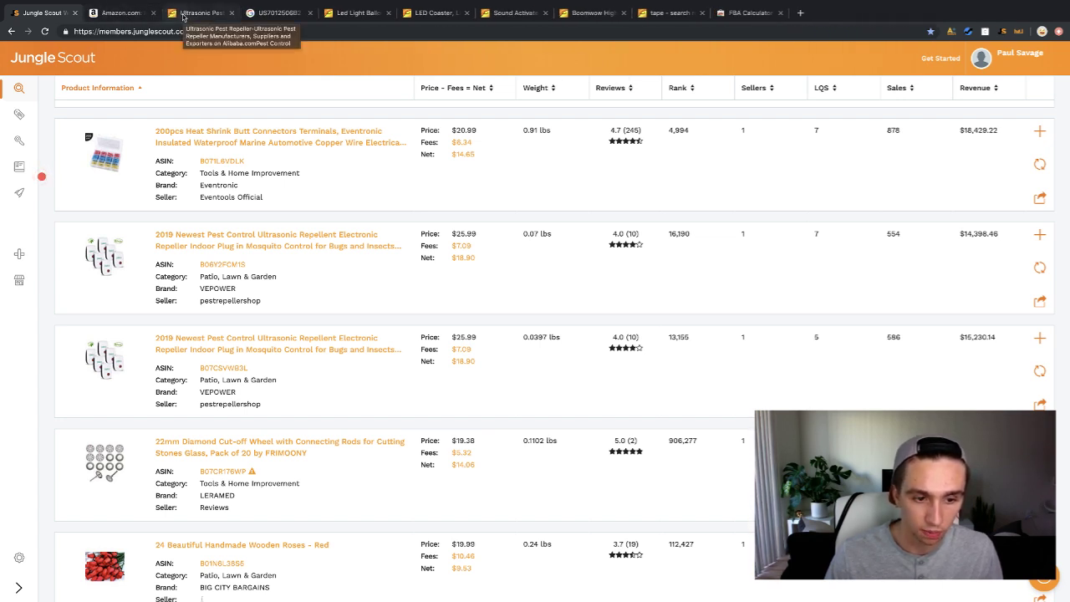
Review the Alibaba results for "ultrasonic pest repeller" again, checking supplier designs, prices and minimum orders.
click(185, 14)
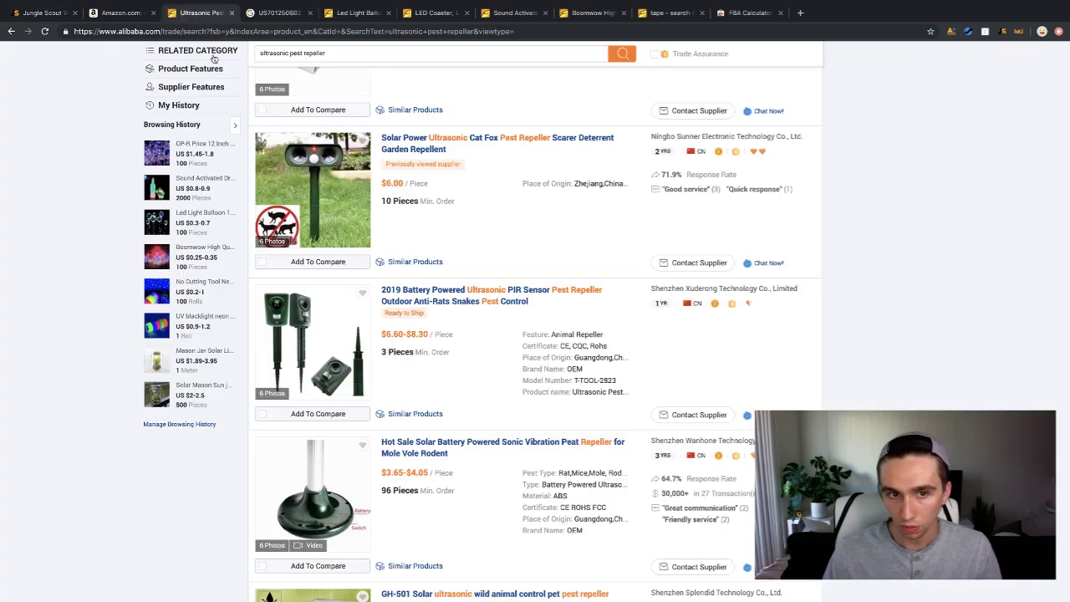
scroll(402, 257, up, 10)
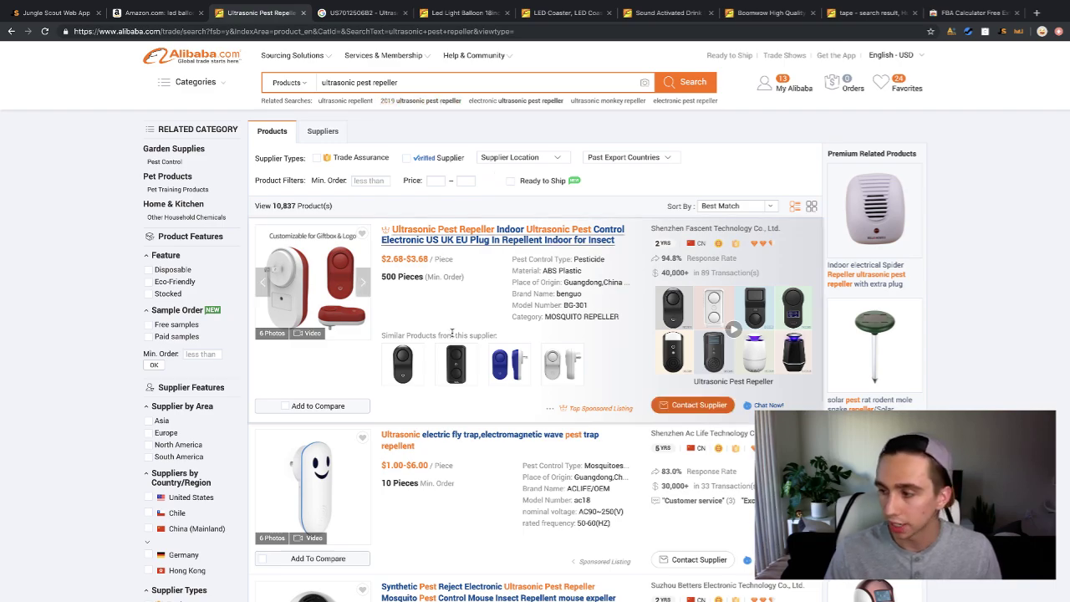
scroll(451, 334, down, 10)
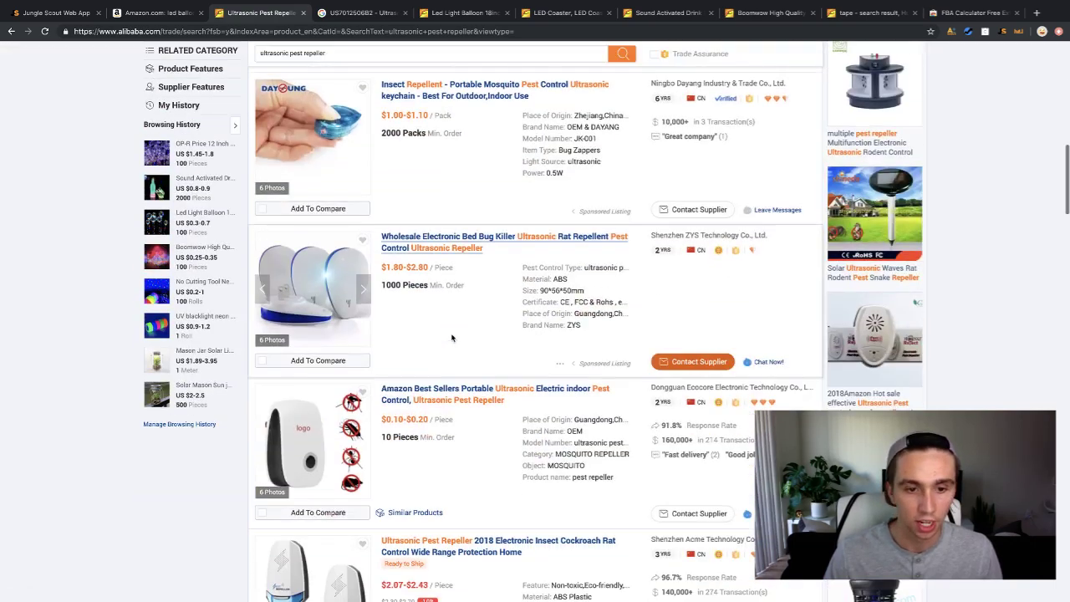
scroll(451, 338, down, 5)
scroll(450, 340, up, 15)
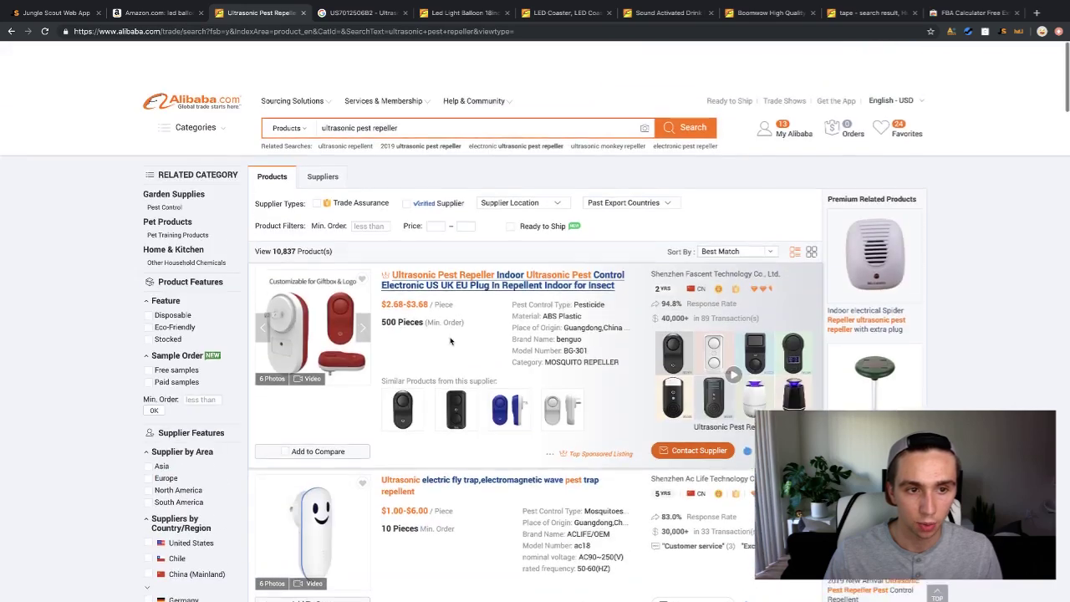
scroll(451, 338, down, 1)
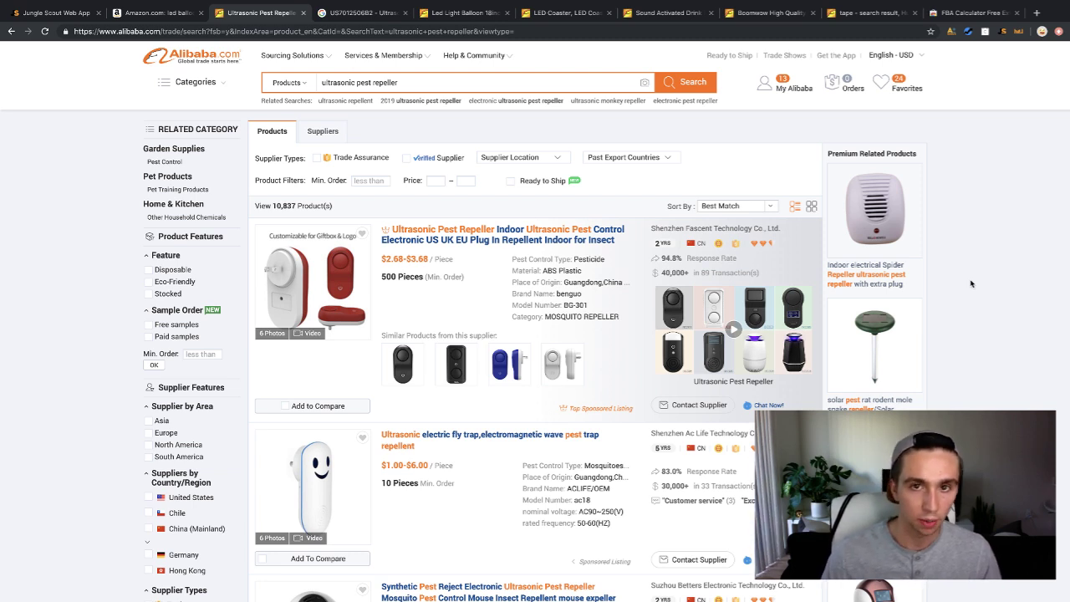
Close the Google Patents page and bring up the Longstar LED Coaster catalogue on Alibaba.
click(409, 13)
click(360, 13)
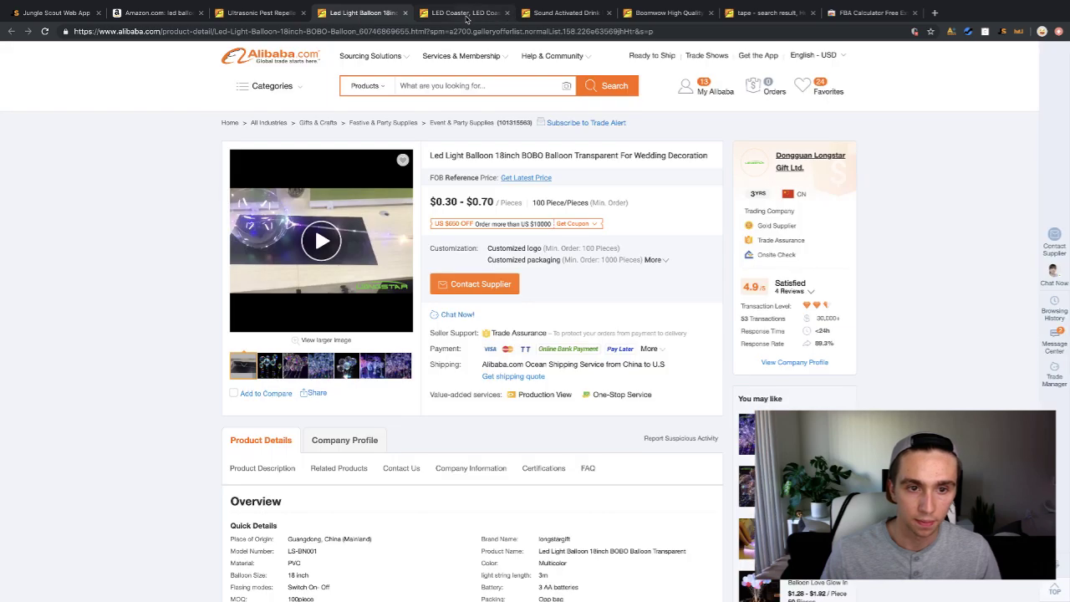
click(467, 15)
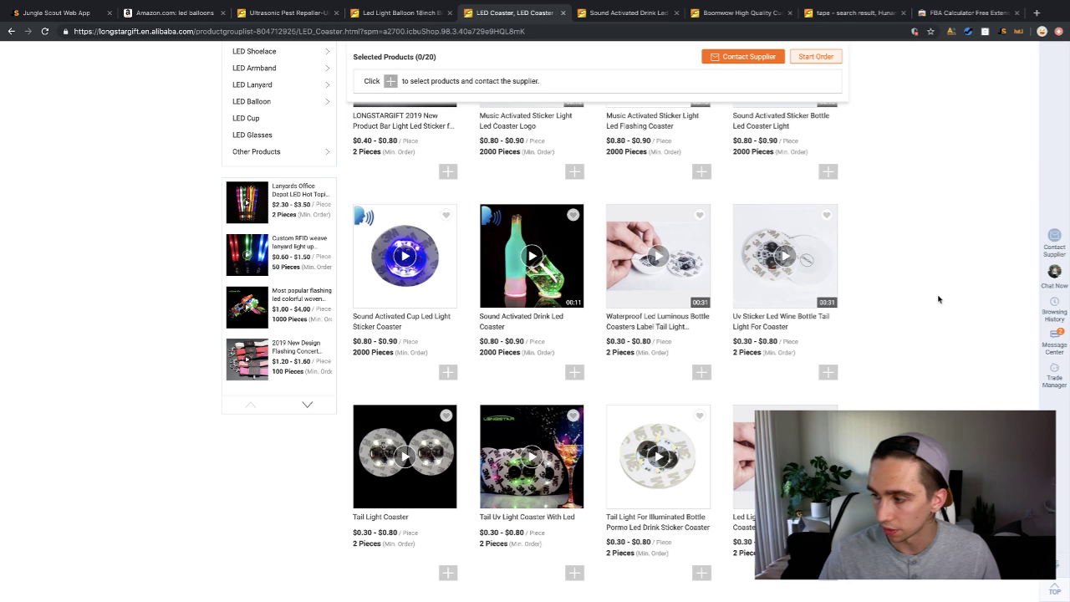
Examine the designs, prices and minimum orders in the Longstar LED Coaster catalogue.
scroll(928, 276, up, 3)
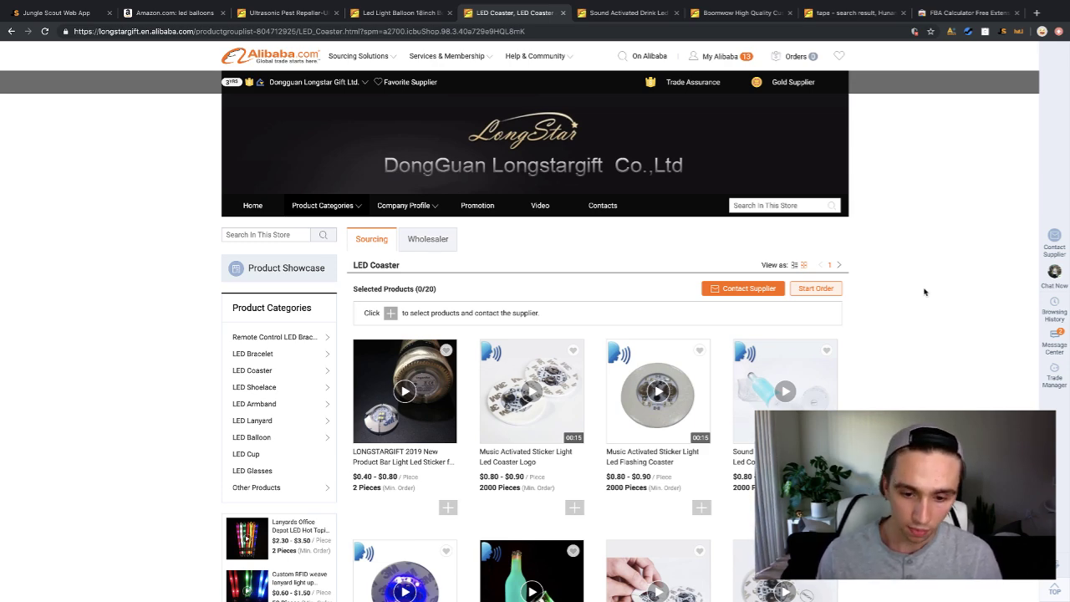
scroll(891, 300, down, 5)
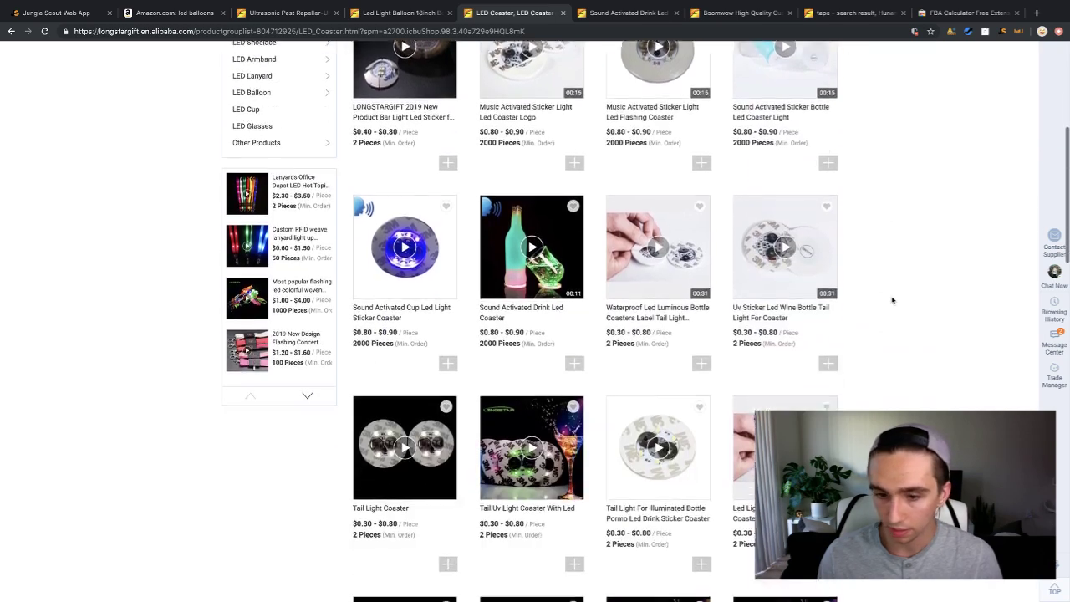
scroll(892, 300, down, 2)
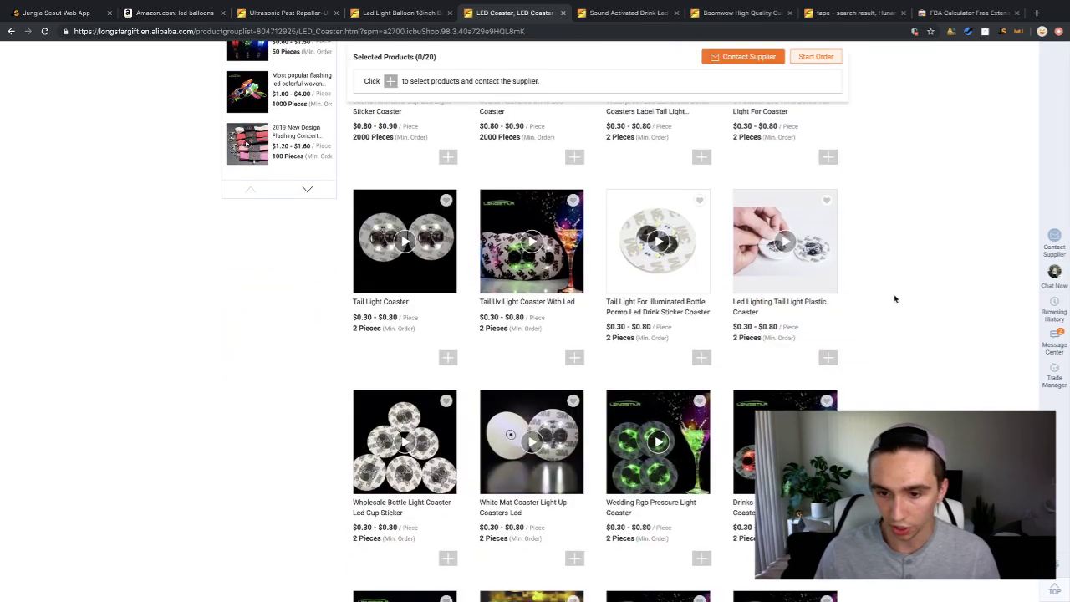
scroll(893, 299, down, 4)
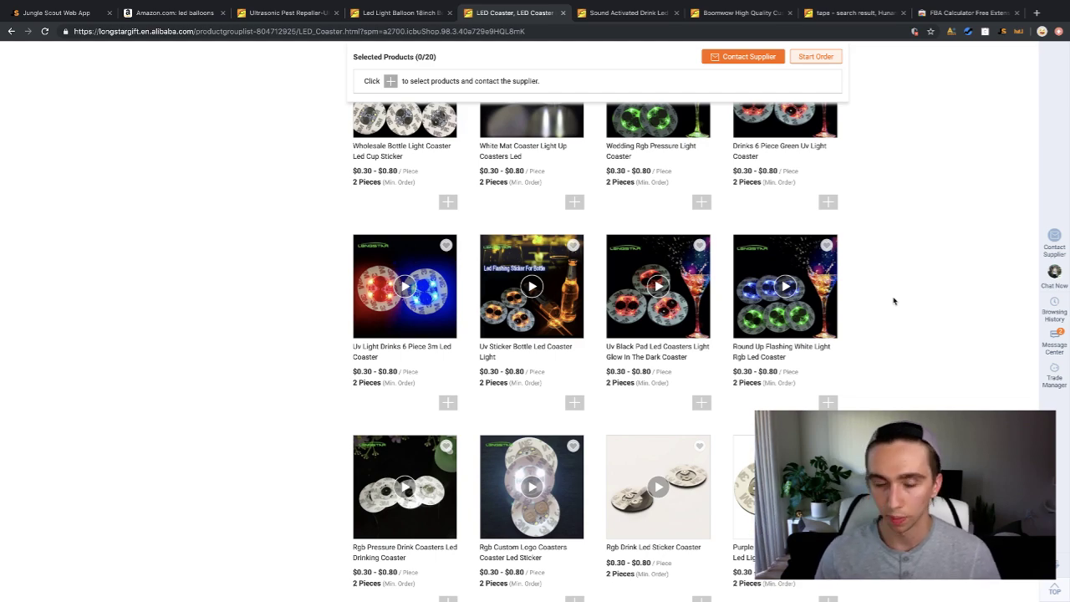
scroll(893, 301, up, 10)
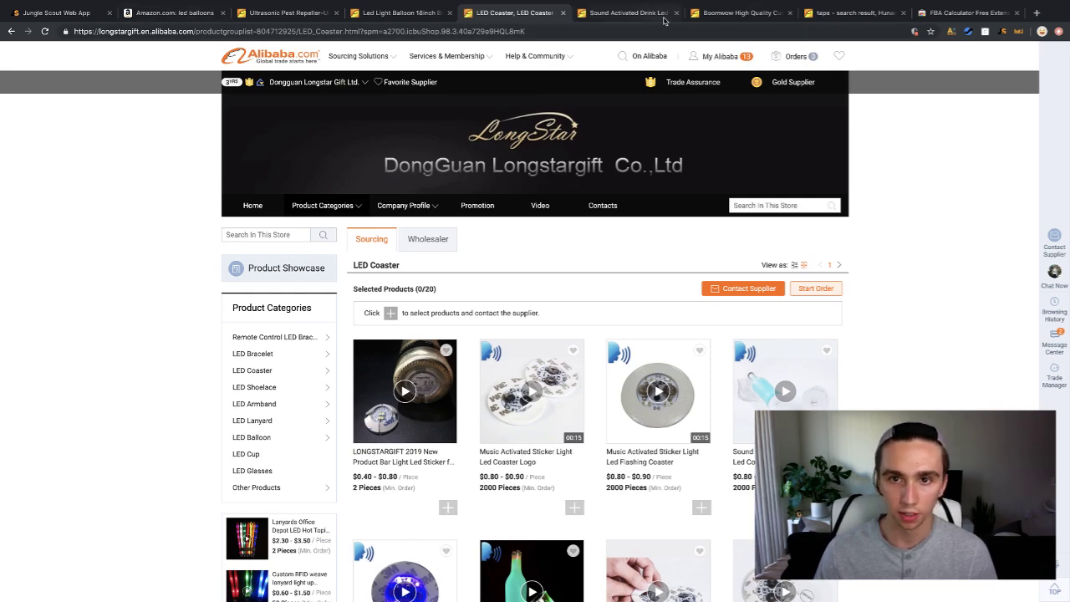
Close the Sound Activated Drink Led Coaster page and examine the photos and product description of the Boomwow latex LED balloon.
click(624, 12)
click(676, 12)
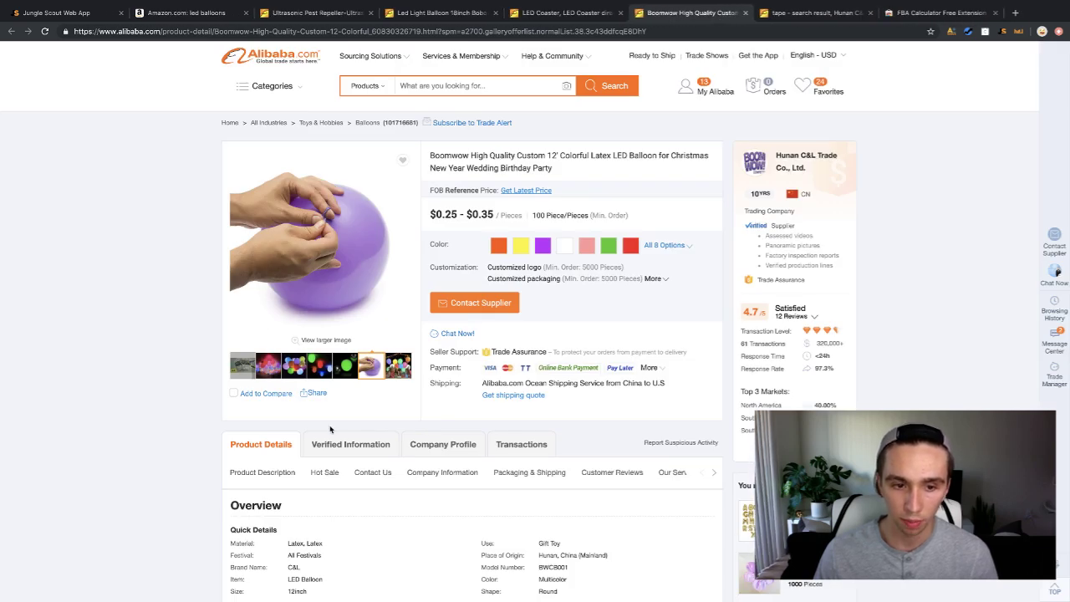
click(277, 371)
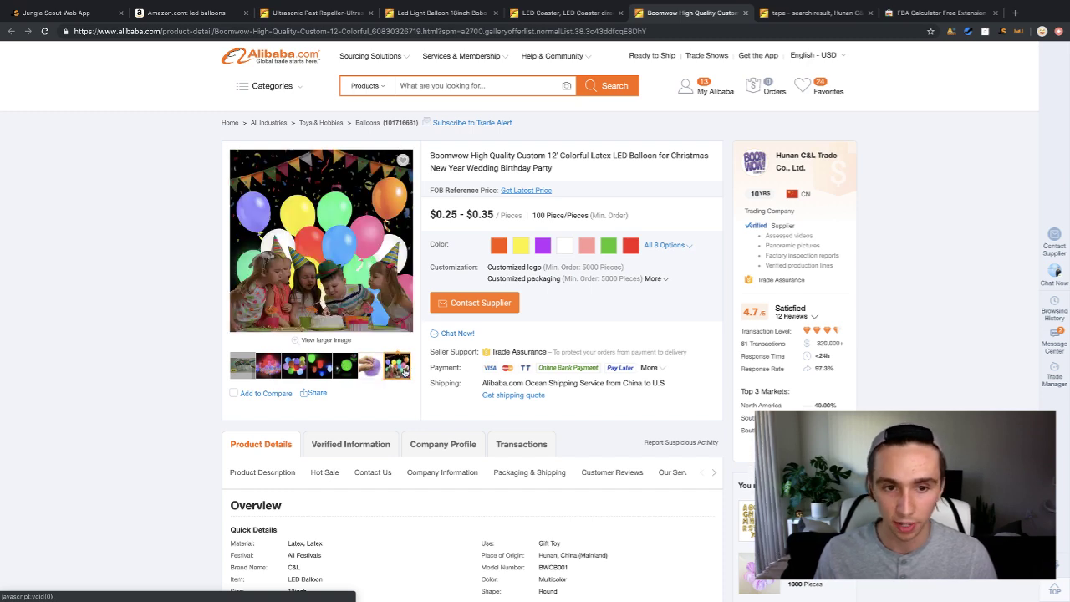
scroll(386, 413, down, 15)
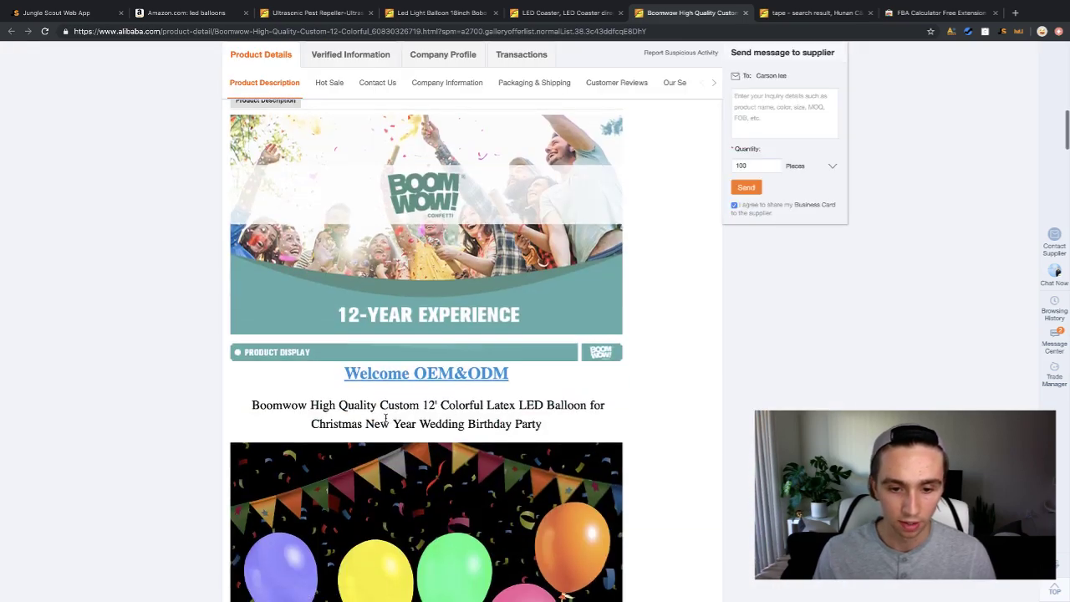
scroll(385, 422, down, 8)
scroll(385, 421, up, 20)
scroll(384, 420, up, 3)
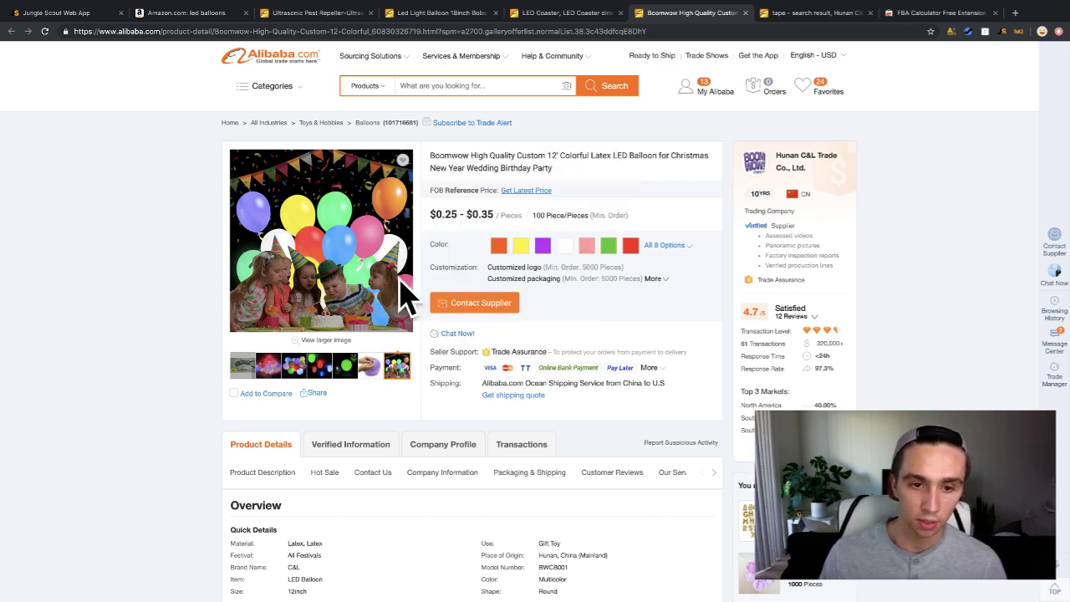
click(346, 373)
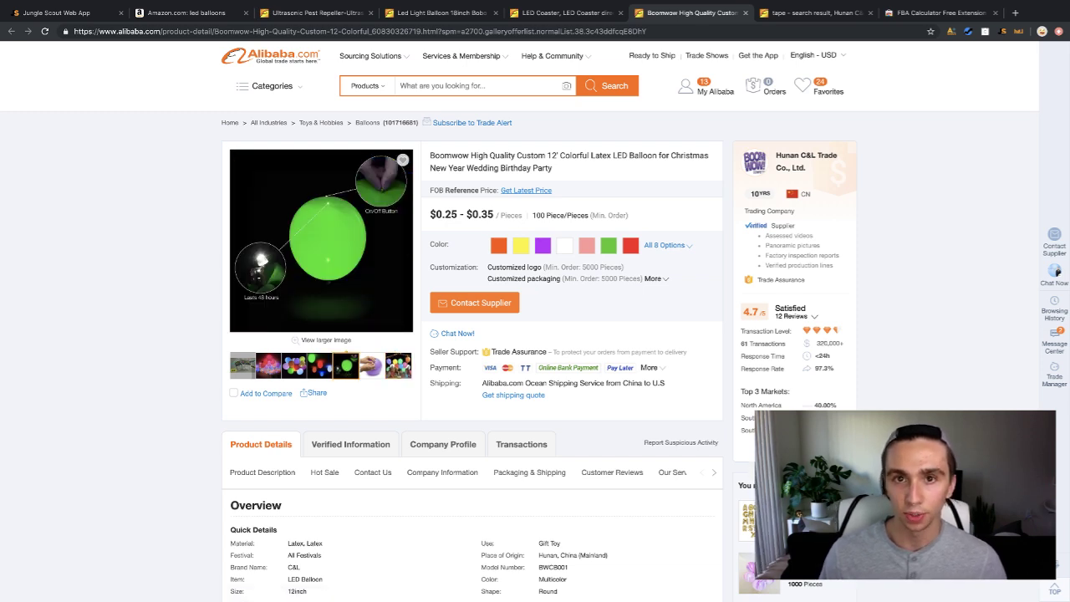